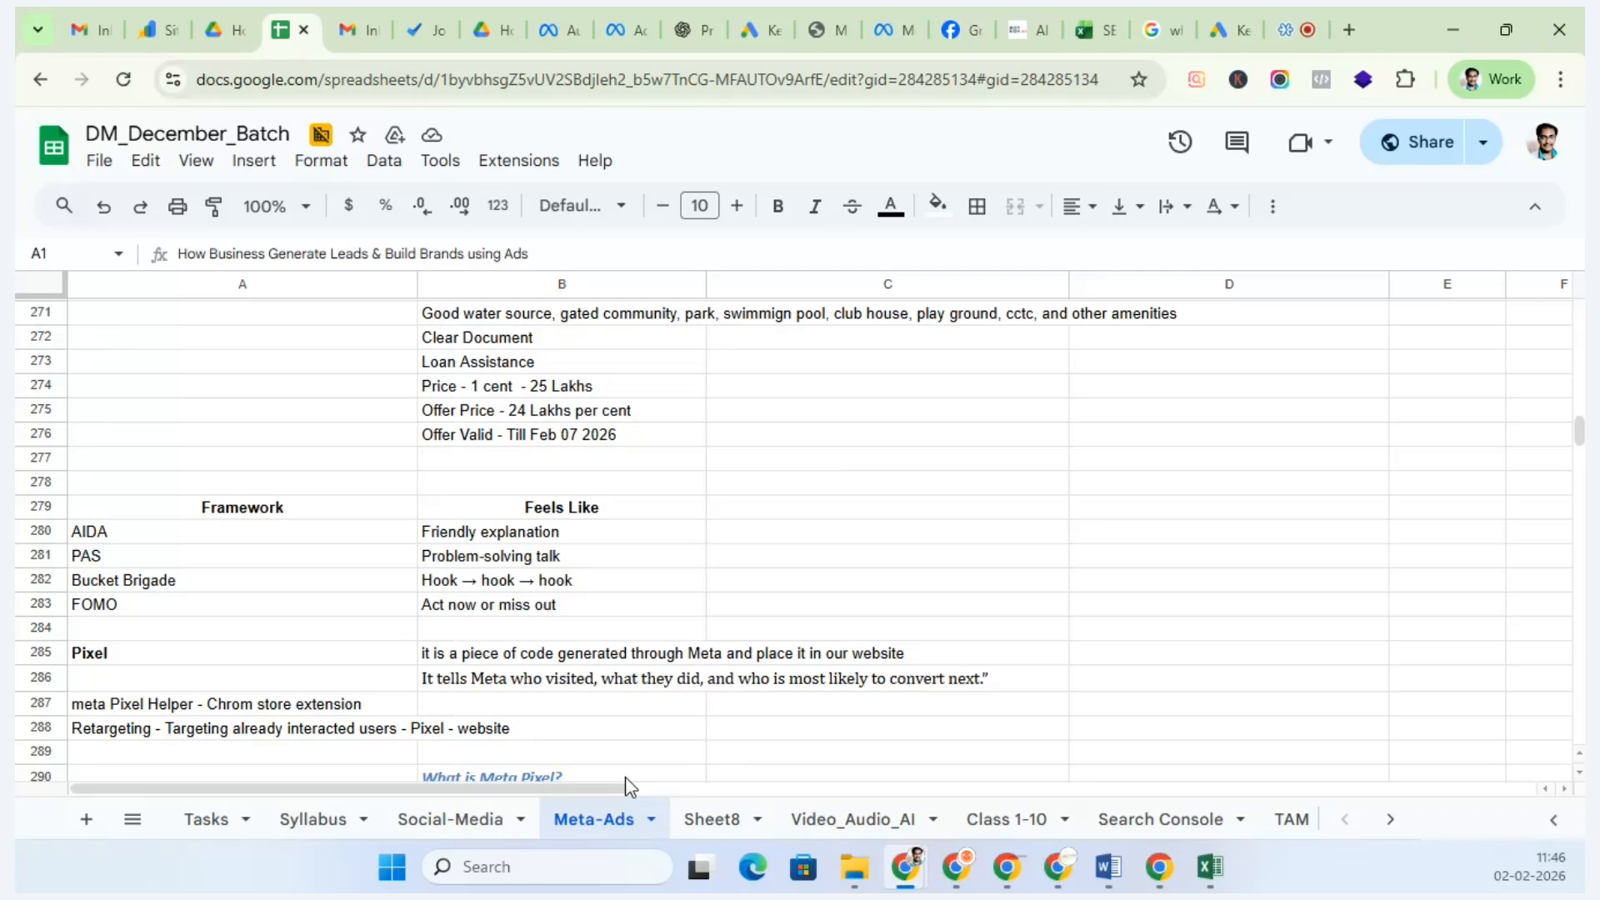
Step: Open a new browser tab beside the DM_December_Batch workbook
{"action": "left_click", "coordinate": [1348, 31]}
Step: Go to the Meta Business site by entering 'business' in the address bar
{"action": "type", "text": "busi"}
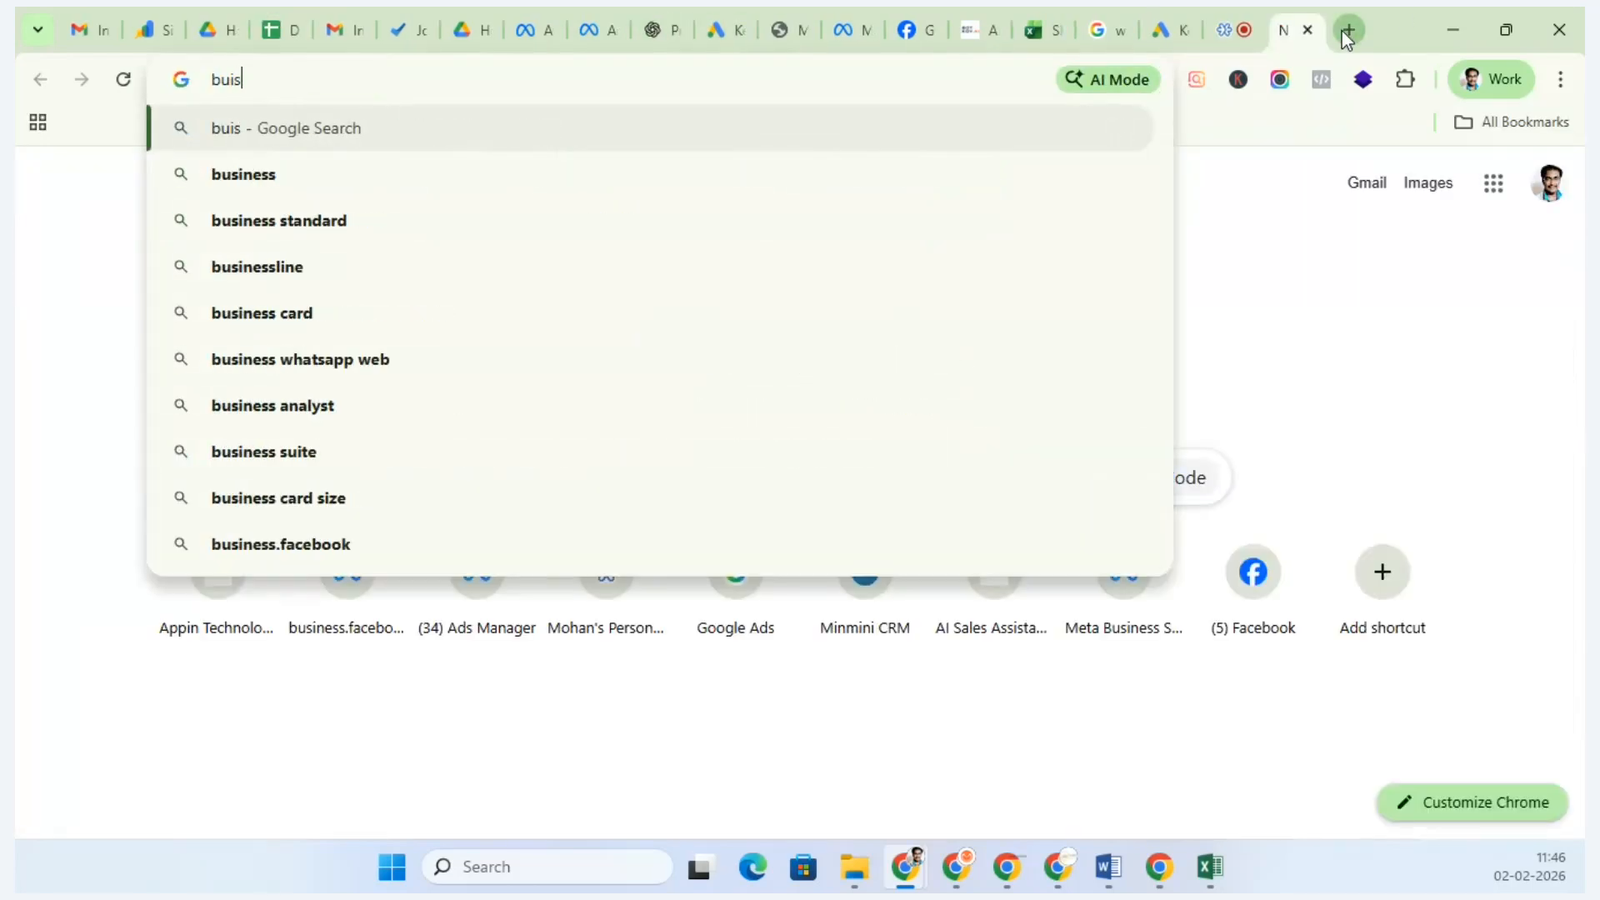
{"action": "key", "text": "BackSpace"}
{"action": "key", "text": "BackSpace"}
{"action": "type", "text": "i"}
{"action": "key", "text": "BackSpace"}
{"action": "type", "text": "s"}
{"action": "key", "text": "Return"}
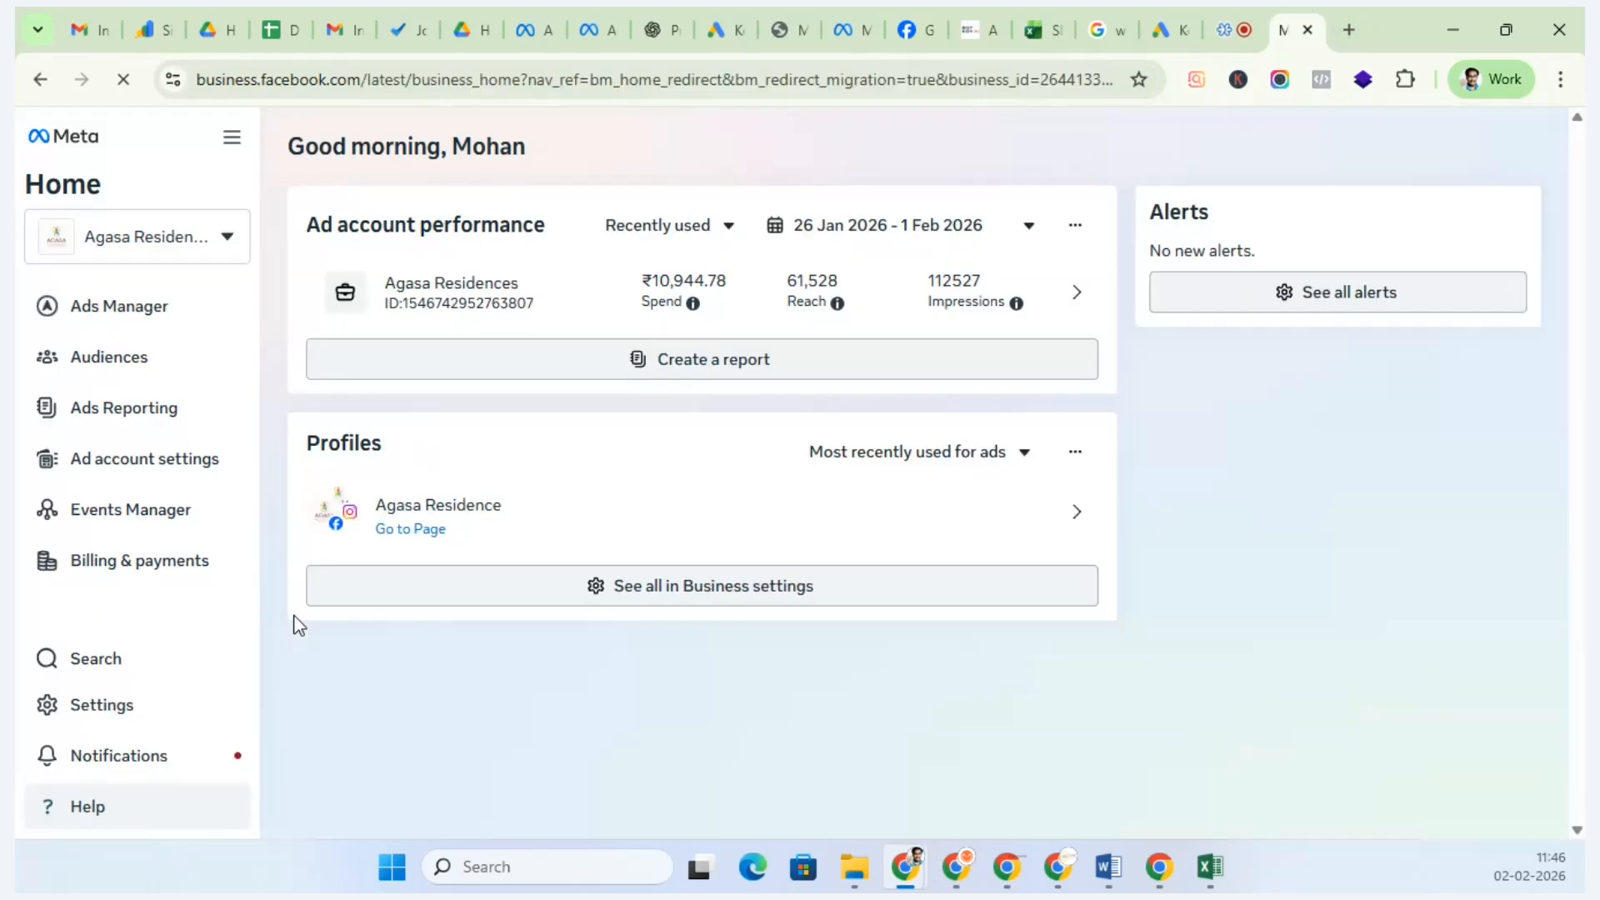
Step: Switch to the Bala M business portfolio and open its settings
{"action": "left_click", "coordinate": [178, 254]}
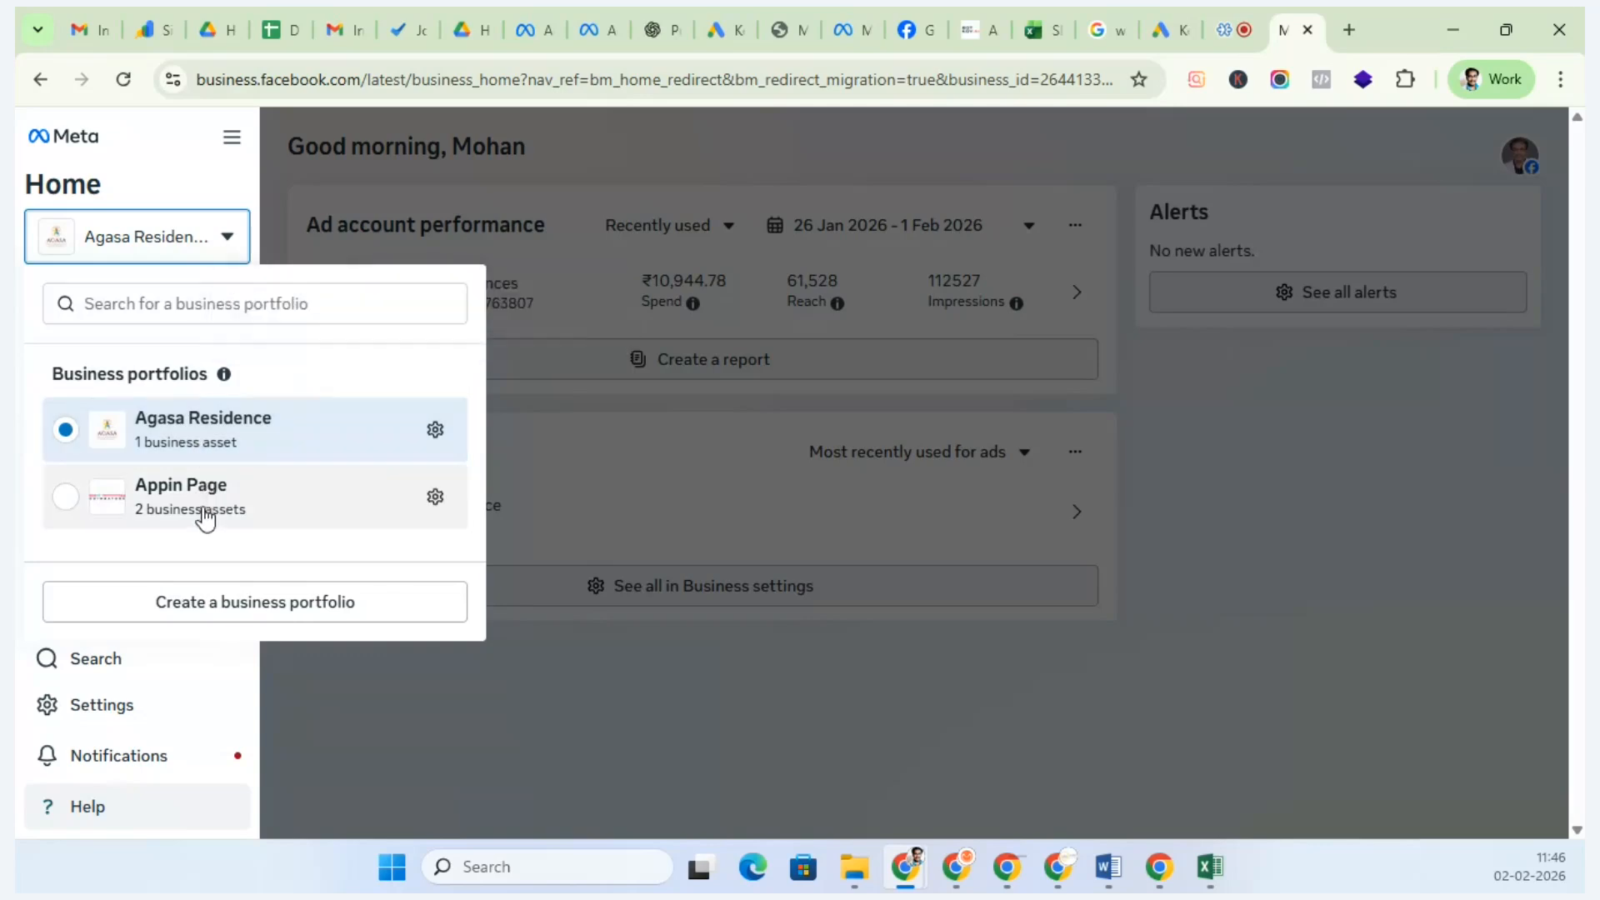
{"action": "scroll", "coordinate": [200, 513], "scroll_direction": "down", "scroll_amount": 3}
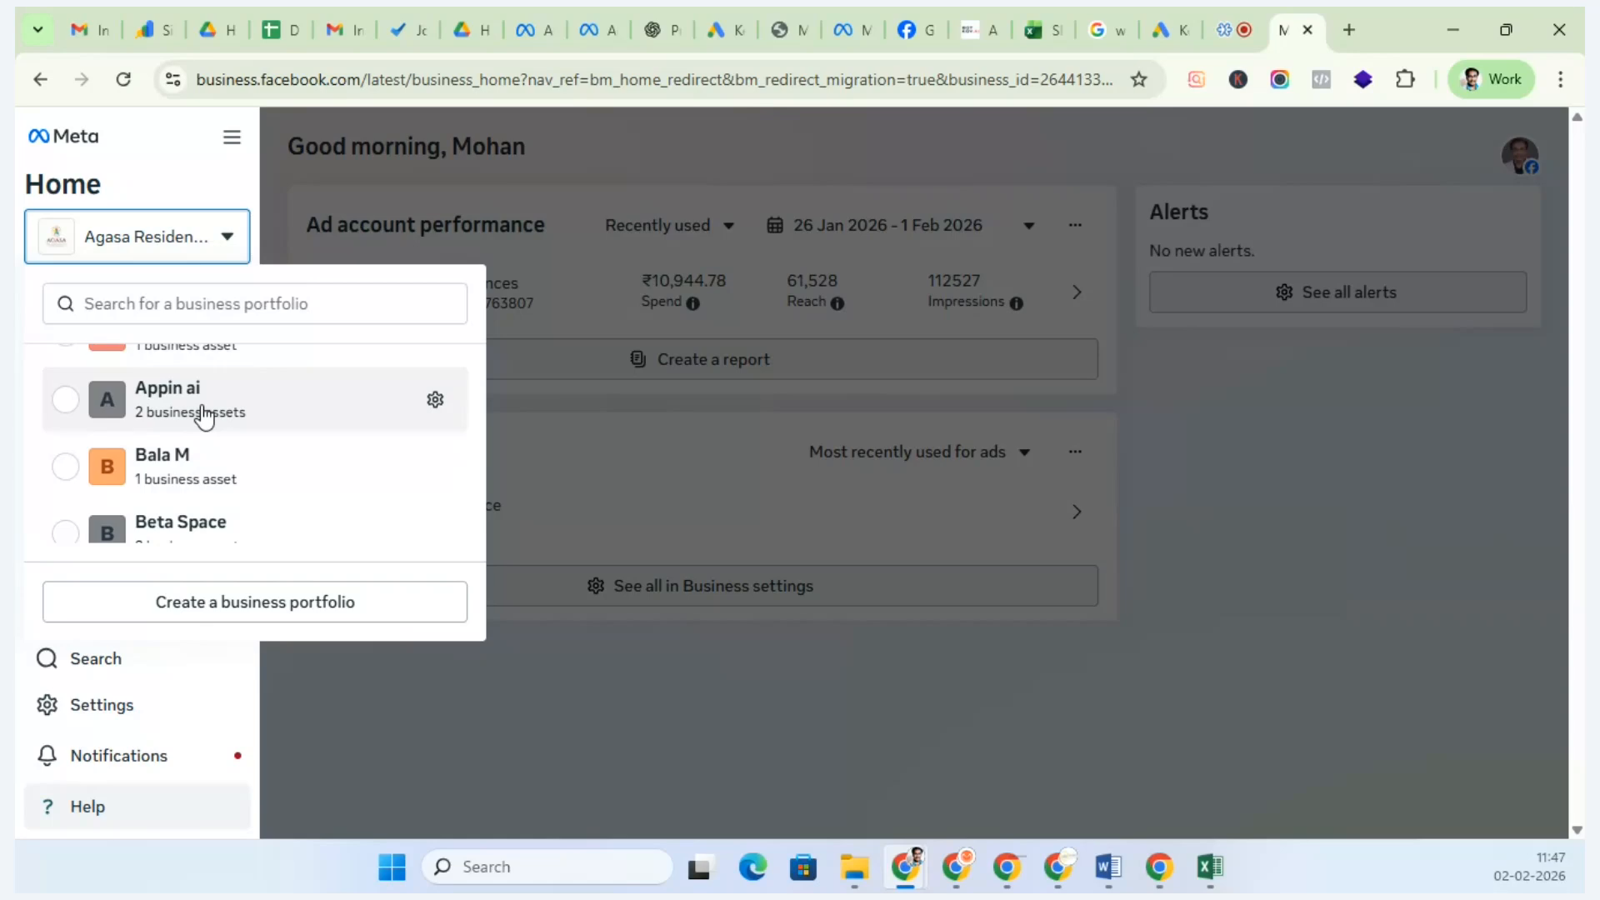
{"action": "left_click", "coordinate": [197, 491]}
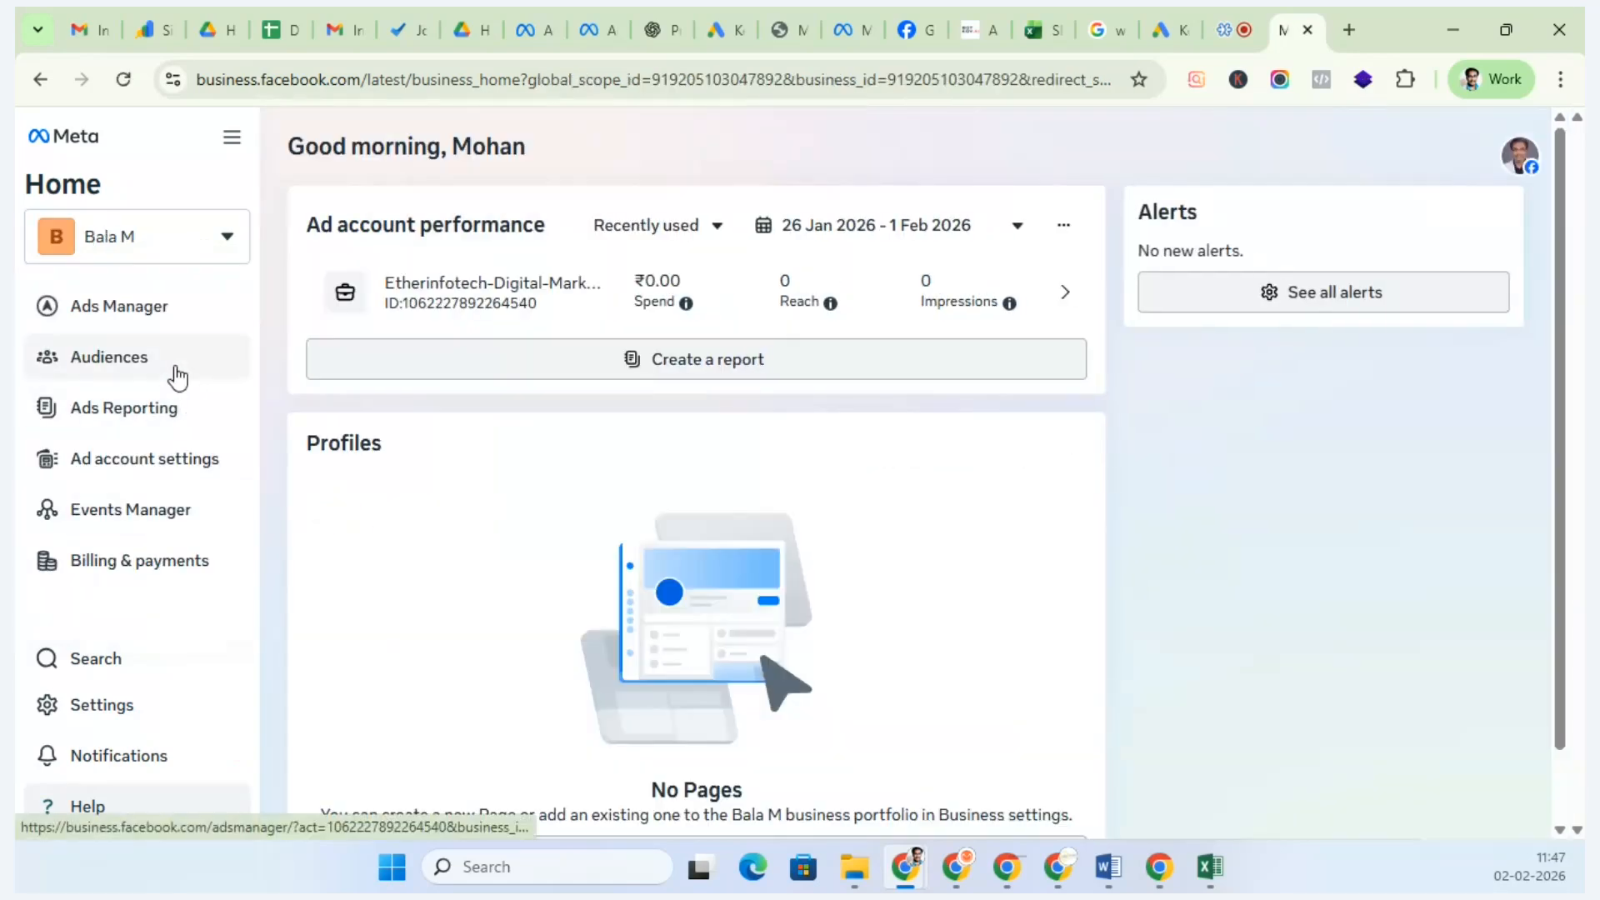
{"action": "left_click", "coordinate": [104, 710]}
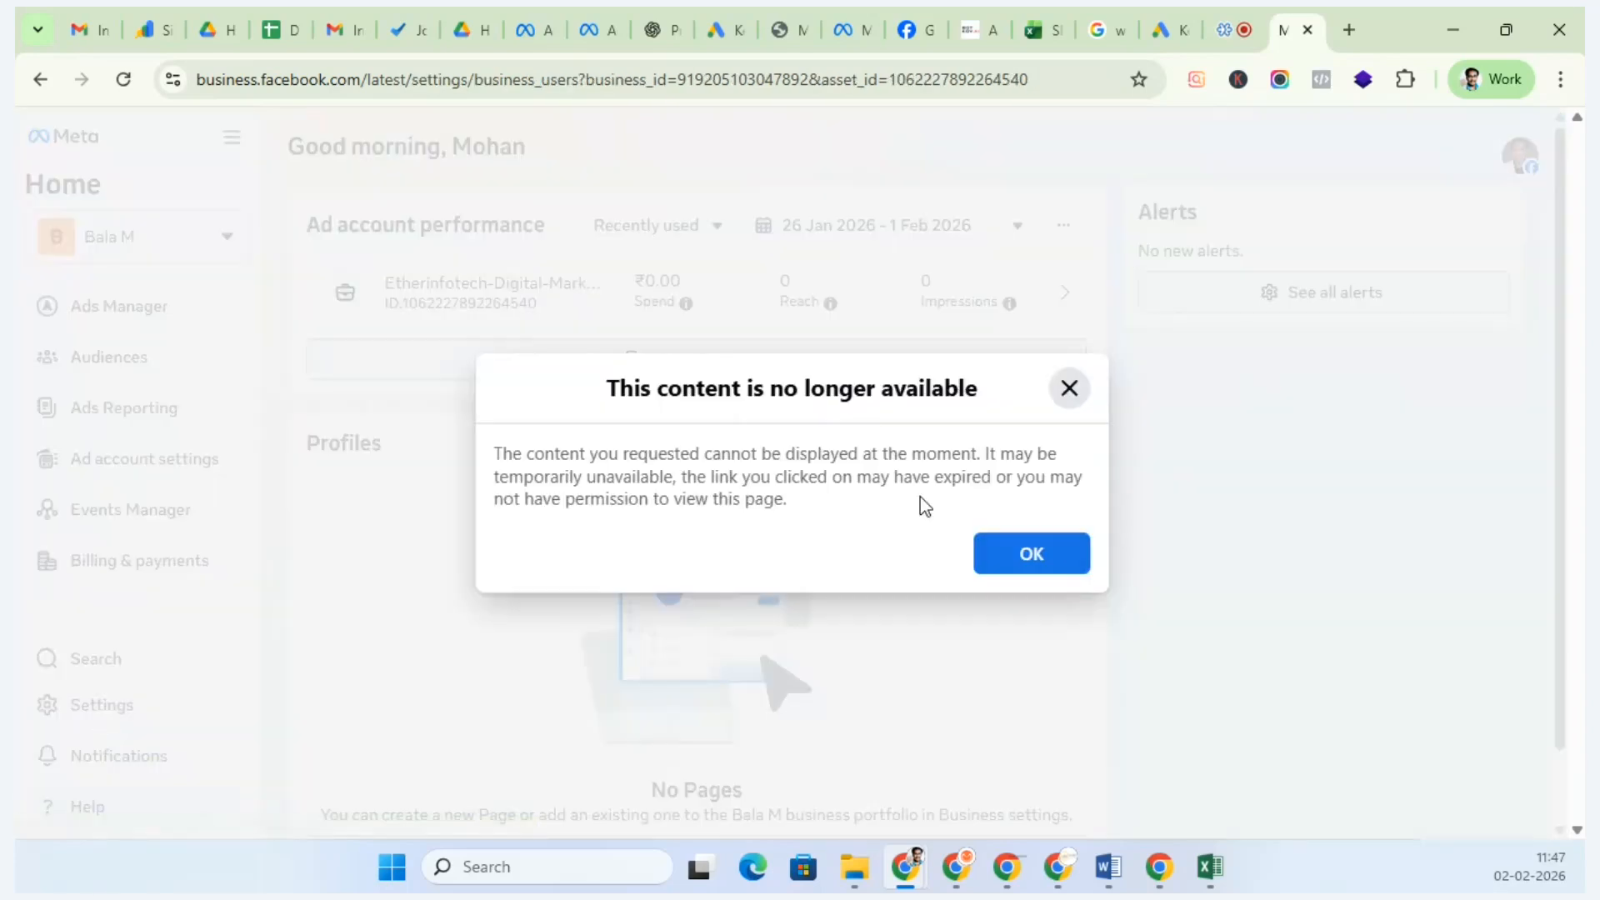
Step: Dismiss the unavailable-content notice and select the portfolio ID in Business info
{"action": "left_click", "coordinate": [1000, 565]}
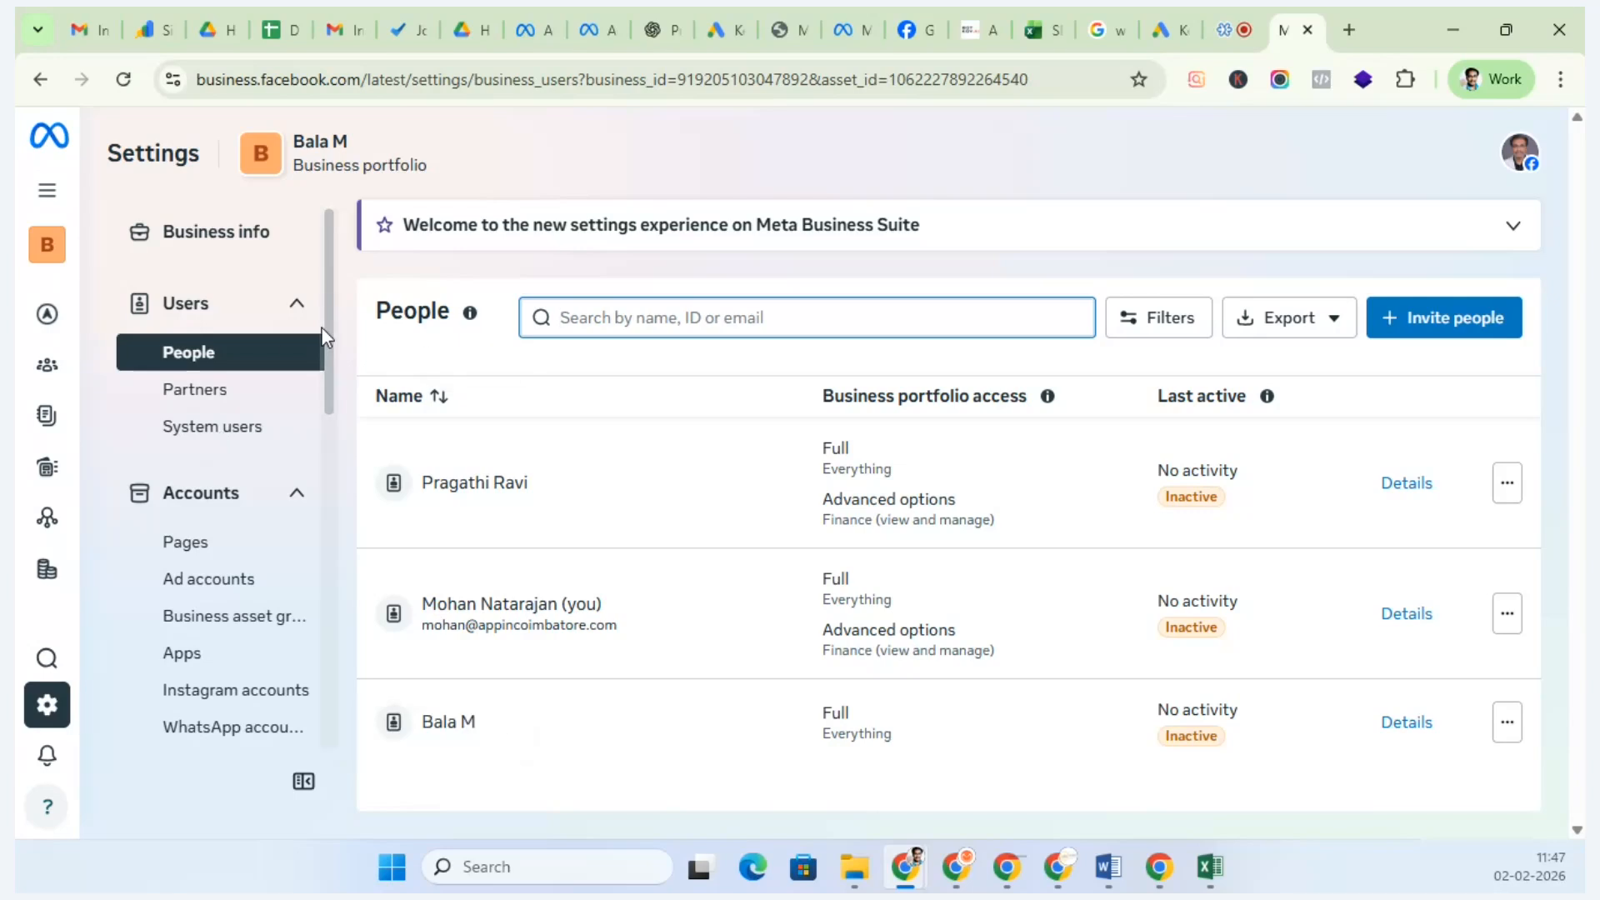
{"action": "left_click", "coordinate": [246, 242]}
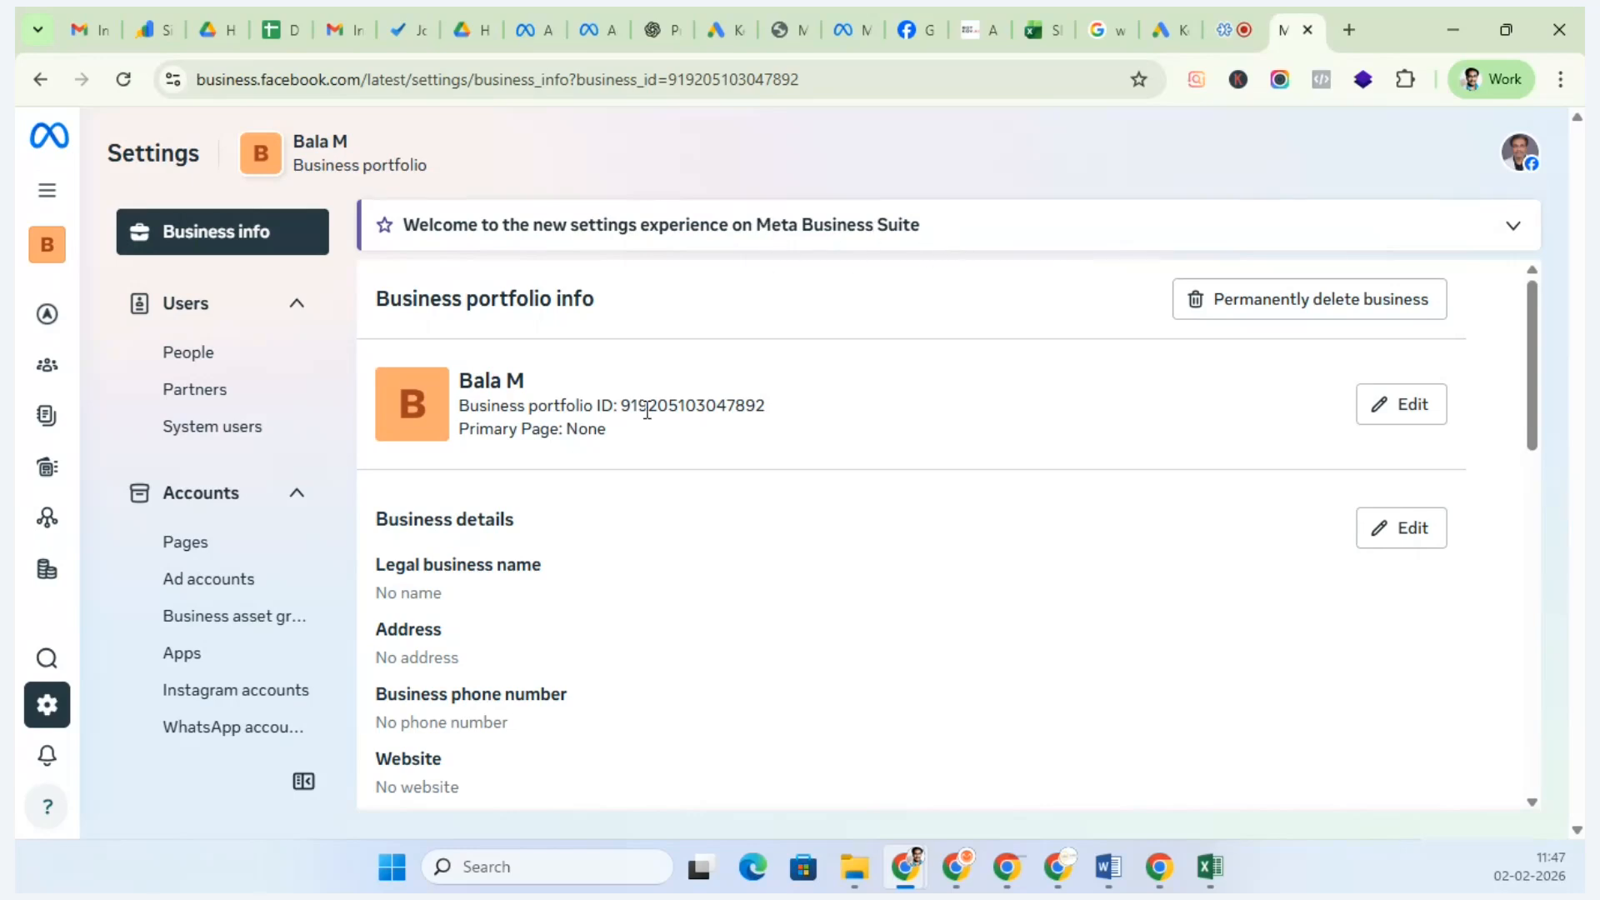
{"action": "double_click", "coordinate": [722, 400]}
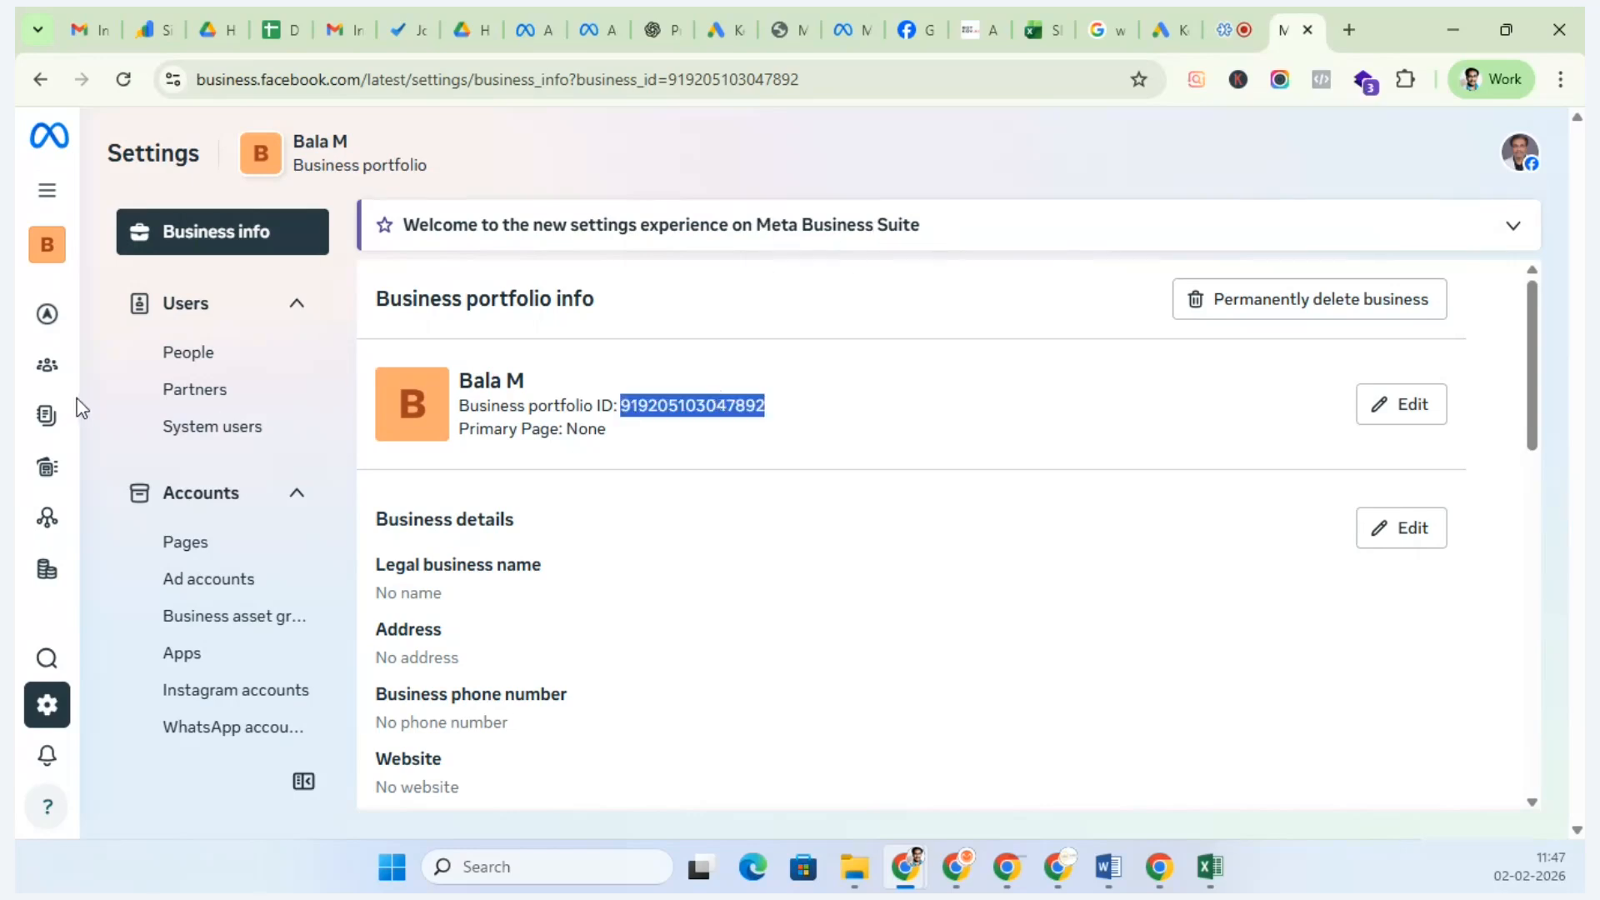
Step: Open Datasets and pixels under the Data sources section
{"action": "scroll", "coordinate": [250, 637], "scroll_direction": "down", "scroll_amount": 3}
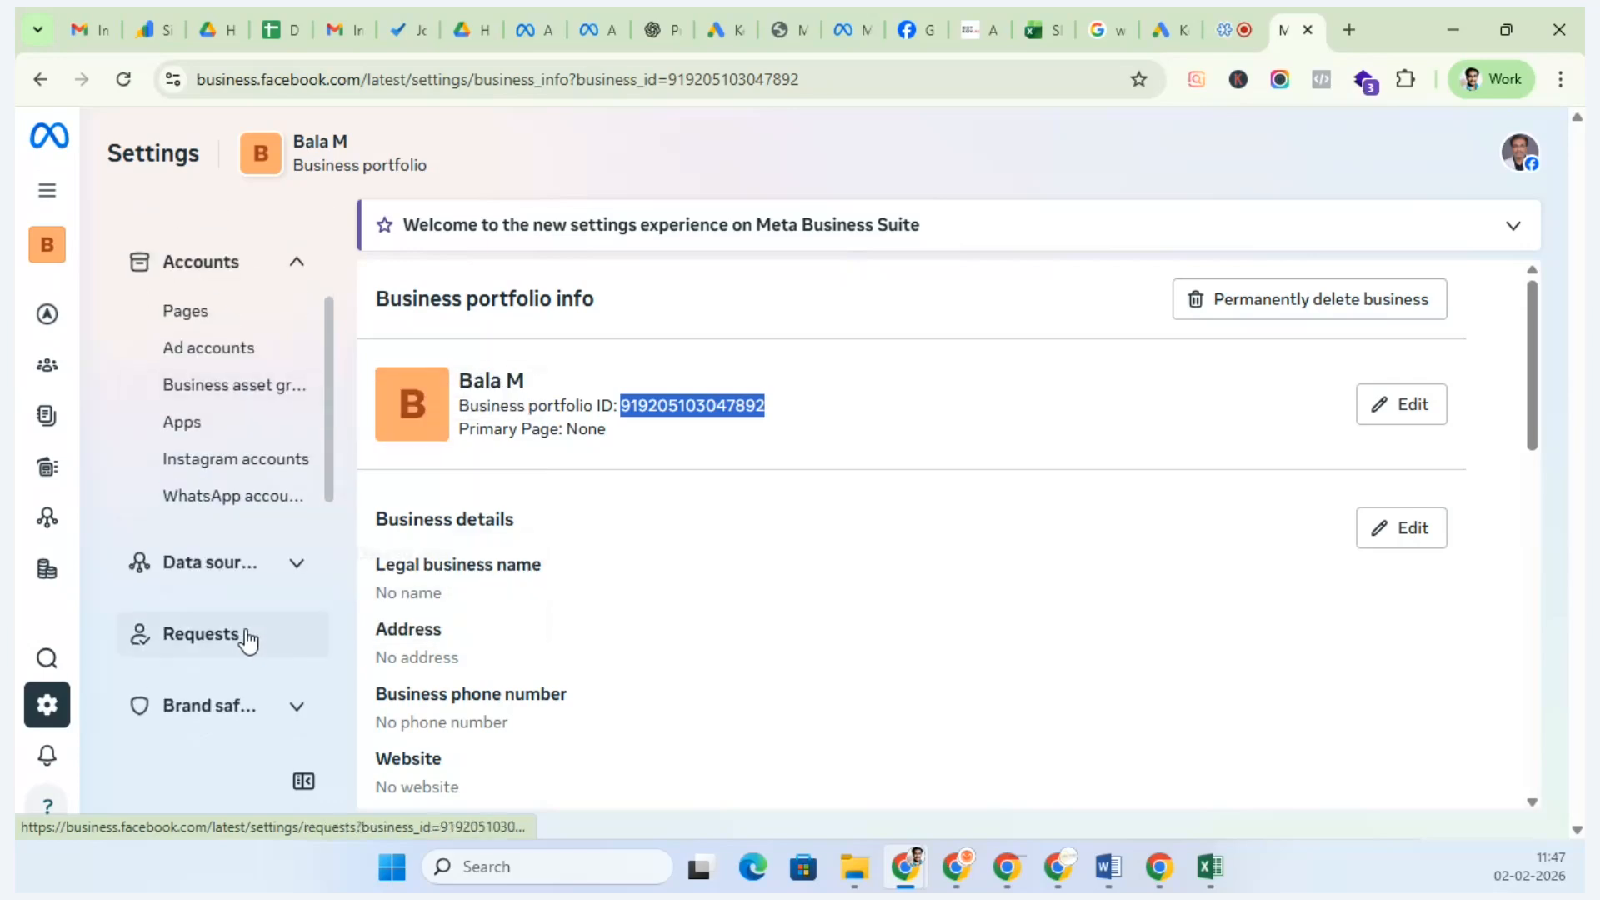
{"action": "left_click", "coordinate": [233, 582]}
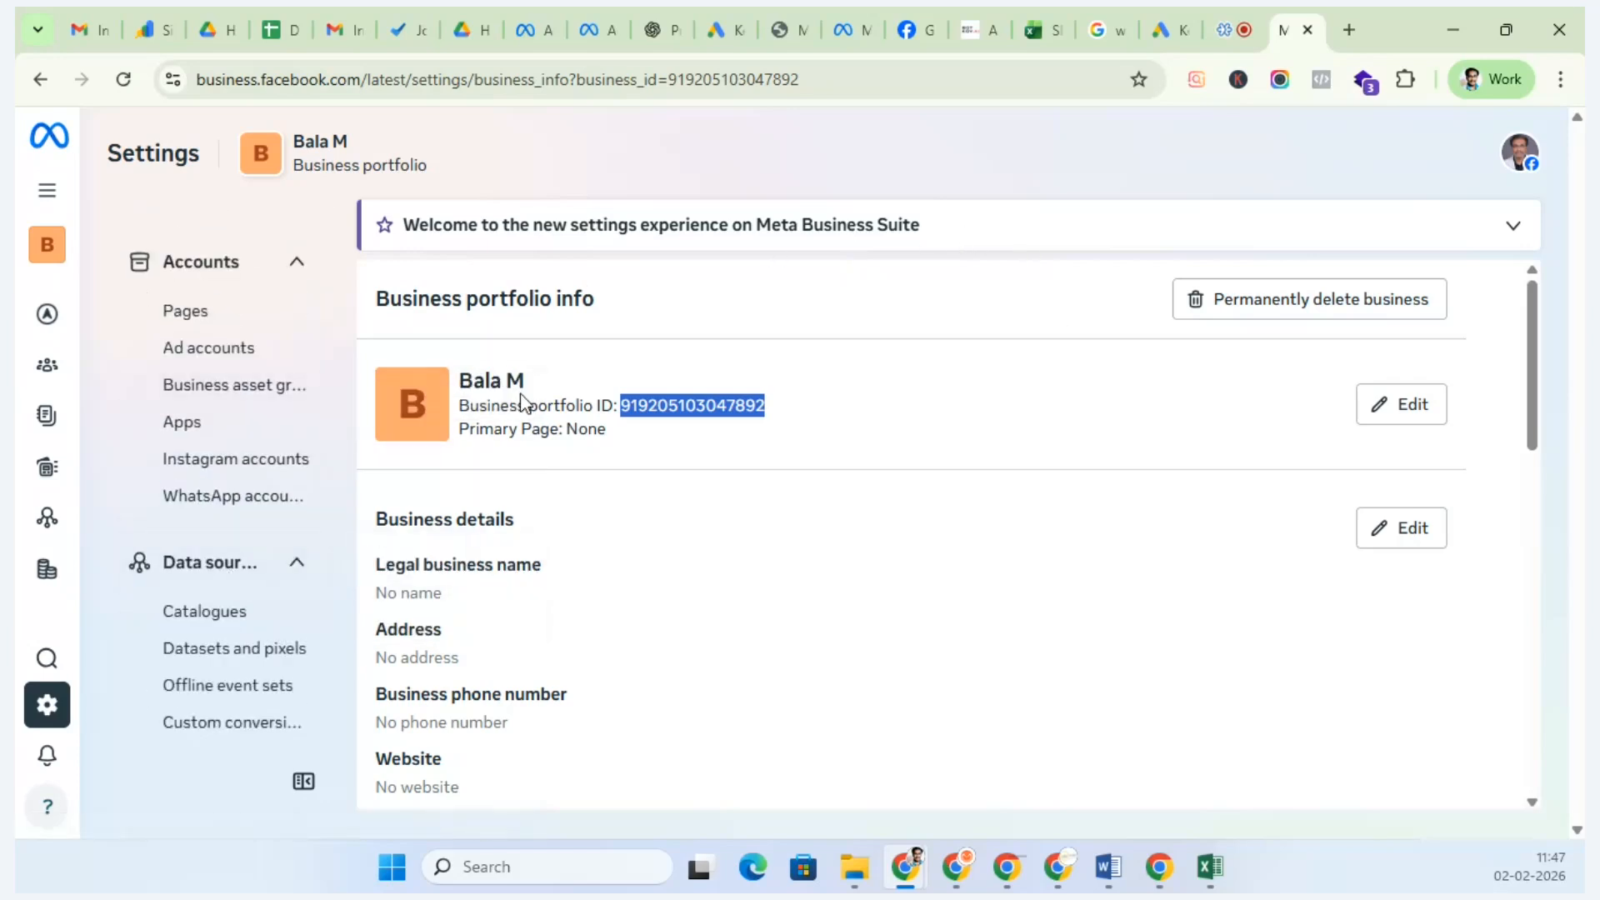
{"action": "left_click", "coordinate": [254, 663]}
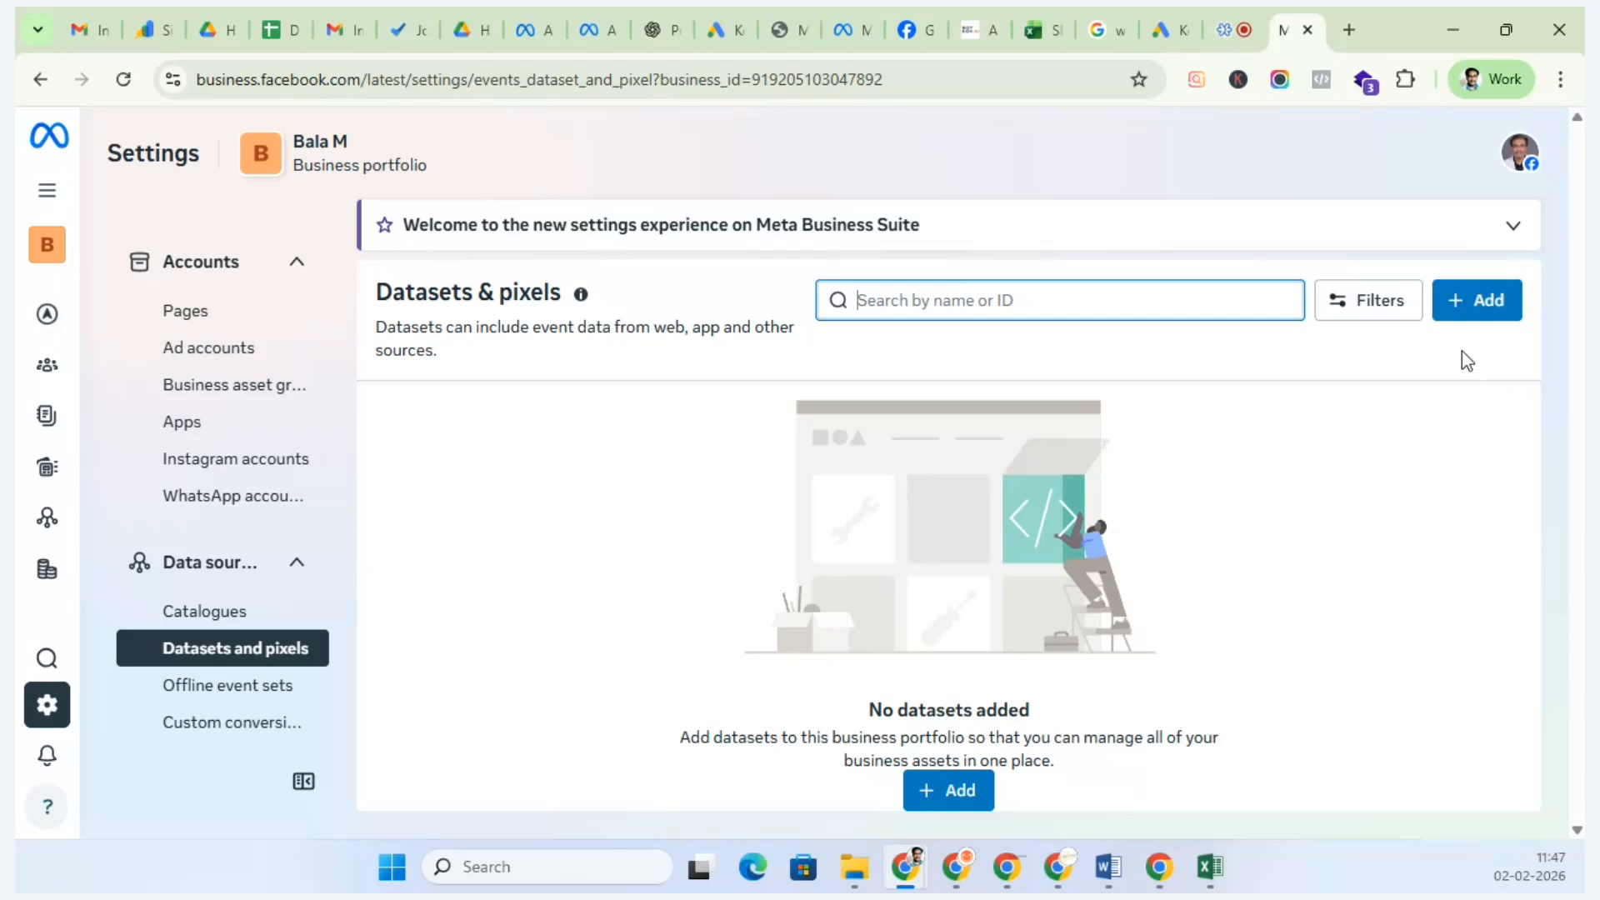
Step: Create a dataset named 'Bala Pixel' with the Conversions API Gateway demo request turned off
{"action": "left_click", "coordinate": [1484, 298]}
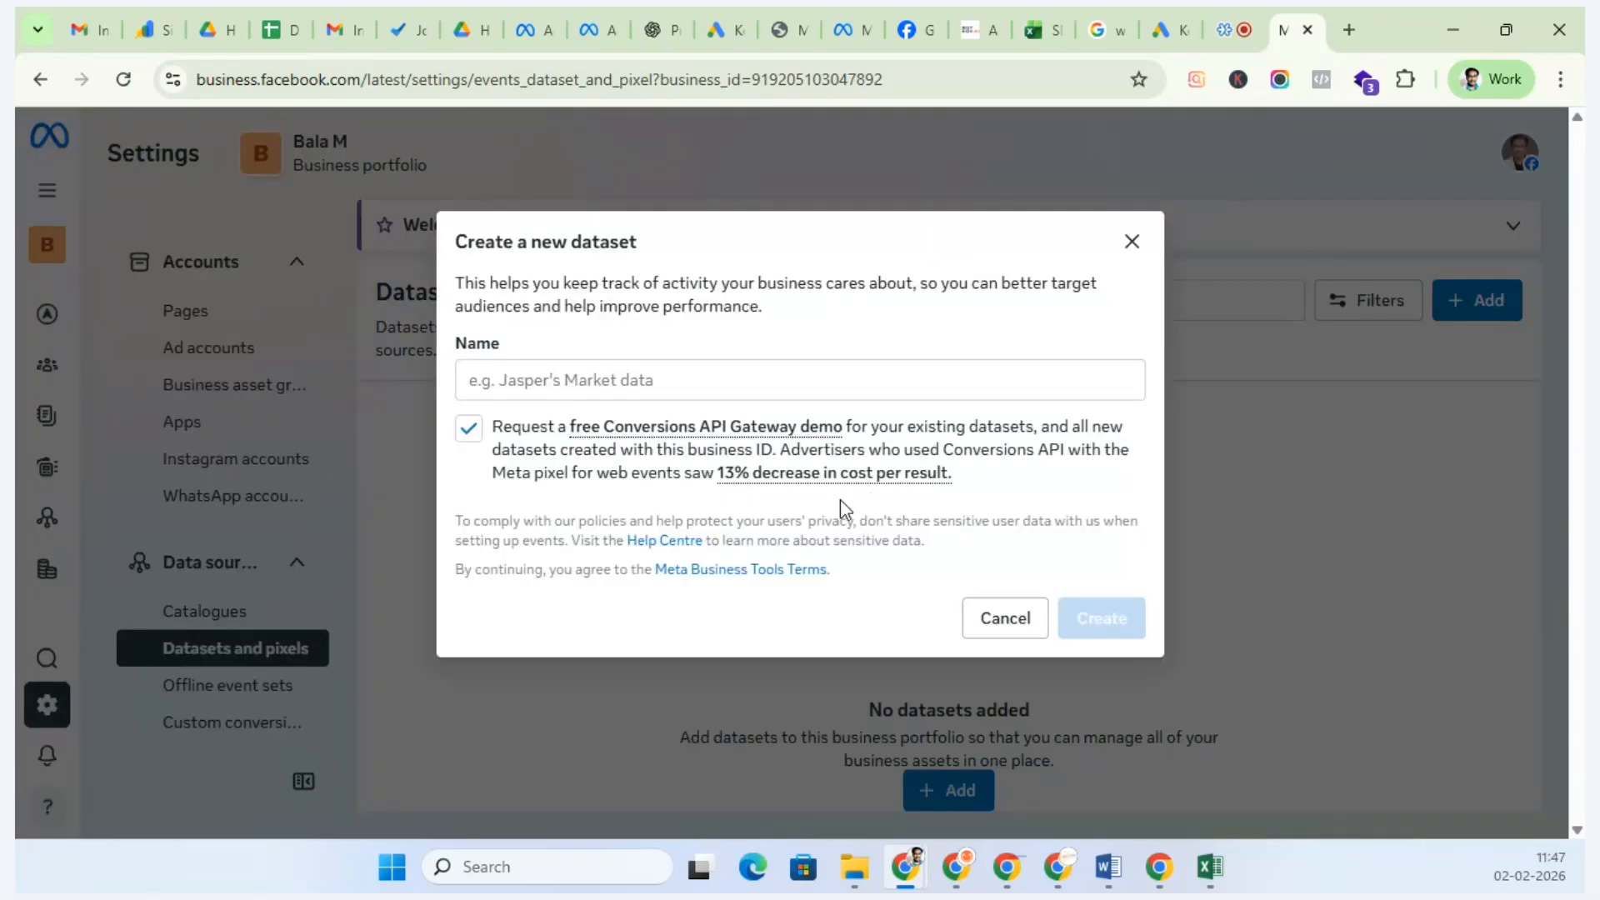
{"action": "left_click", "coordinate": [558, 374]}
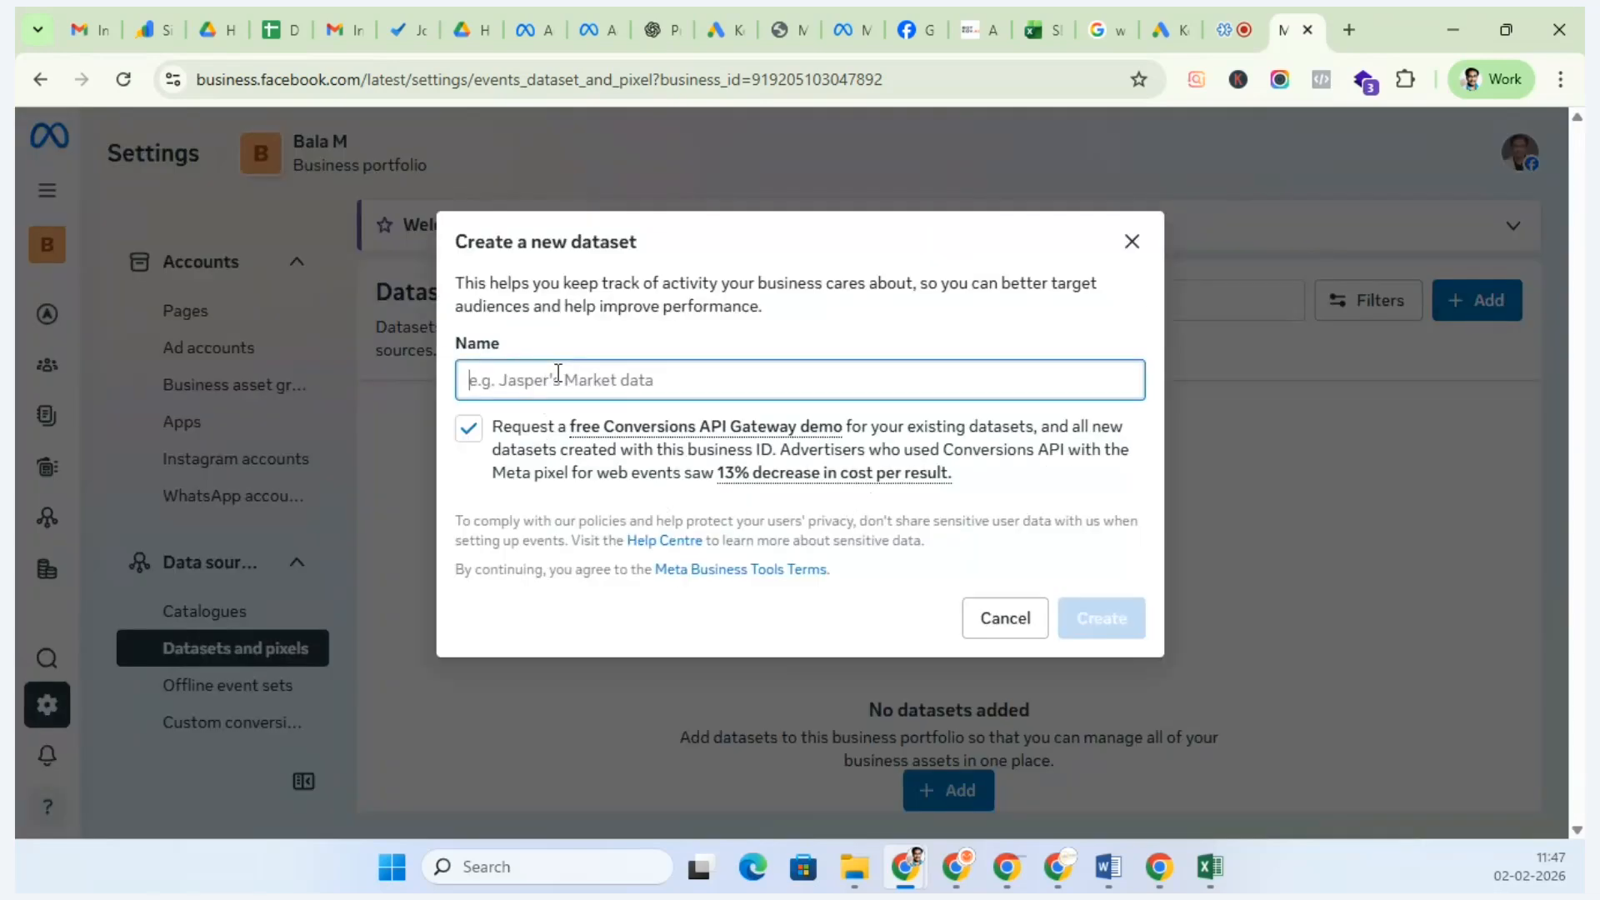
{"action": "type", "text": "Bala"}
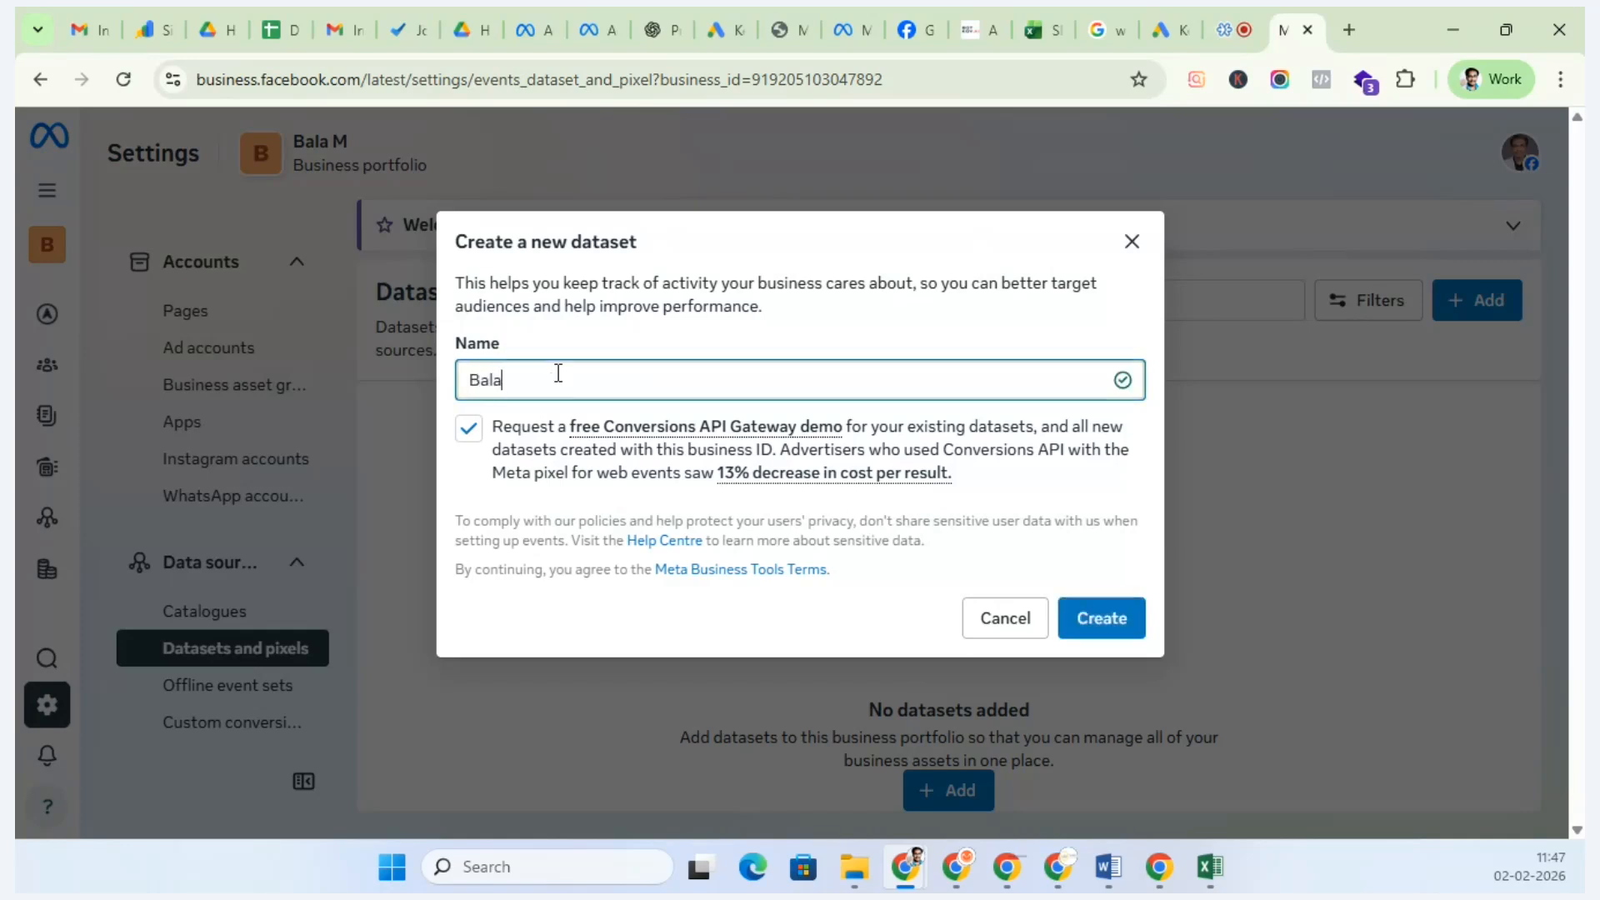
{"action": "type", "text": " Pixel"}
{"action": "left_click", "coordinate": [487, 451]}
{"action": "left_click", "coordinate": [1114, 615]}
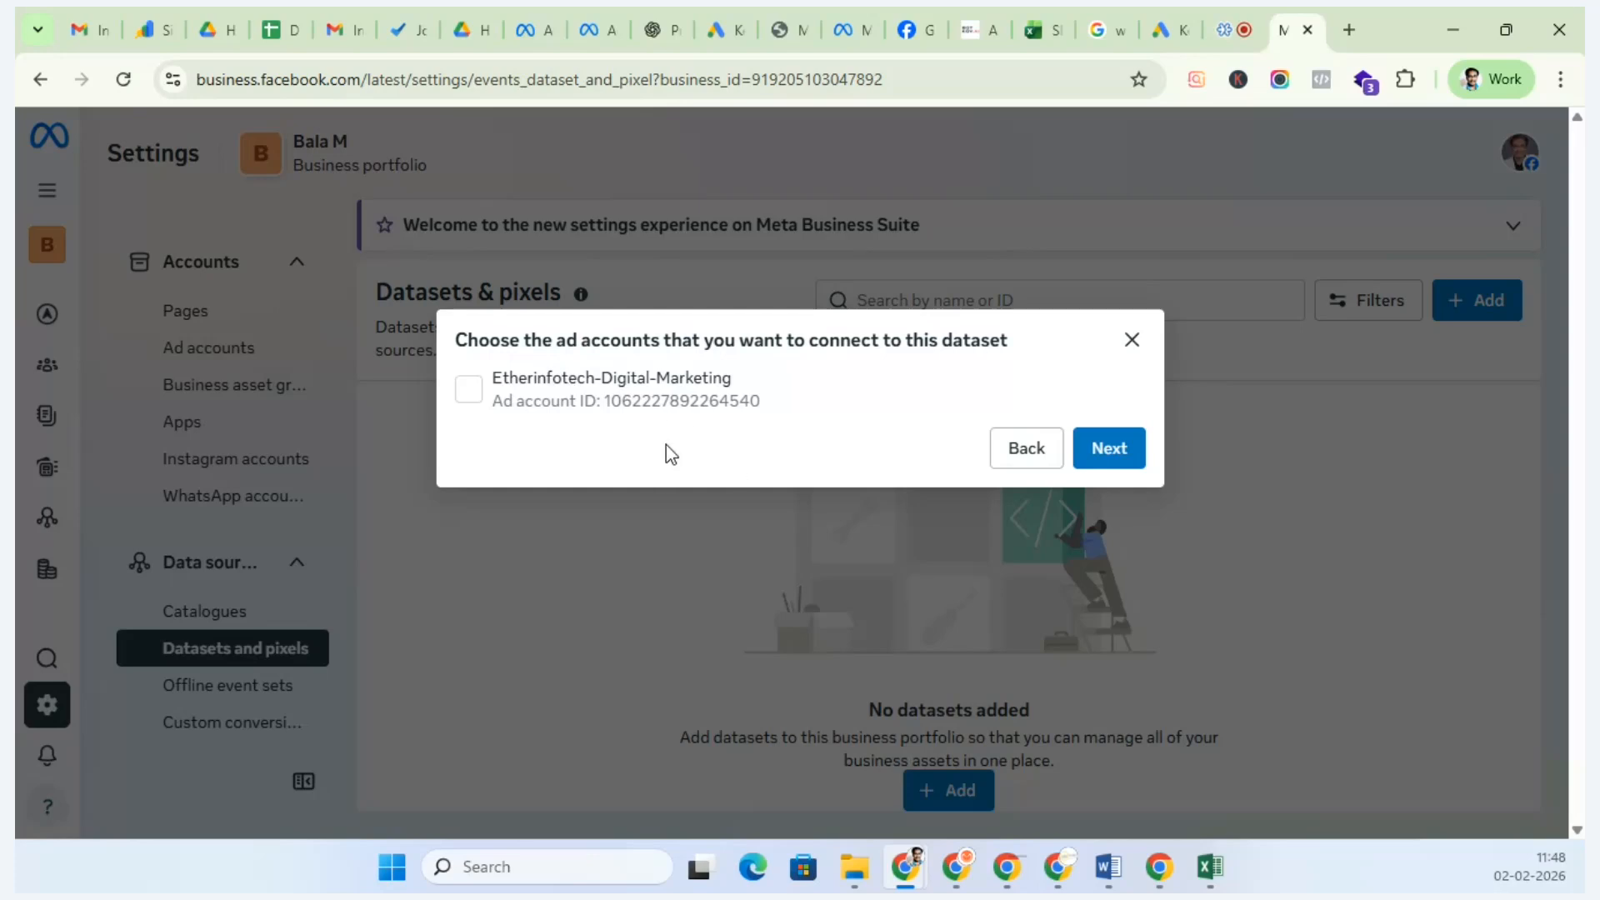
Step: Tick the Etherinfotech-Digital-Marketing ad account, then back out and cancel to the dataset list
{"action": "left_click", "coordinate": [468, 391]}
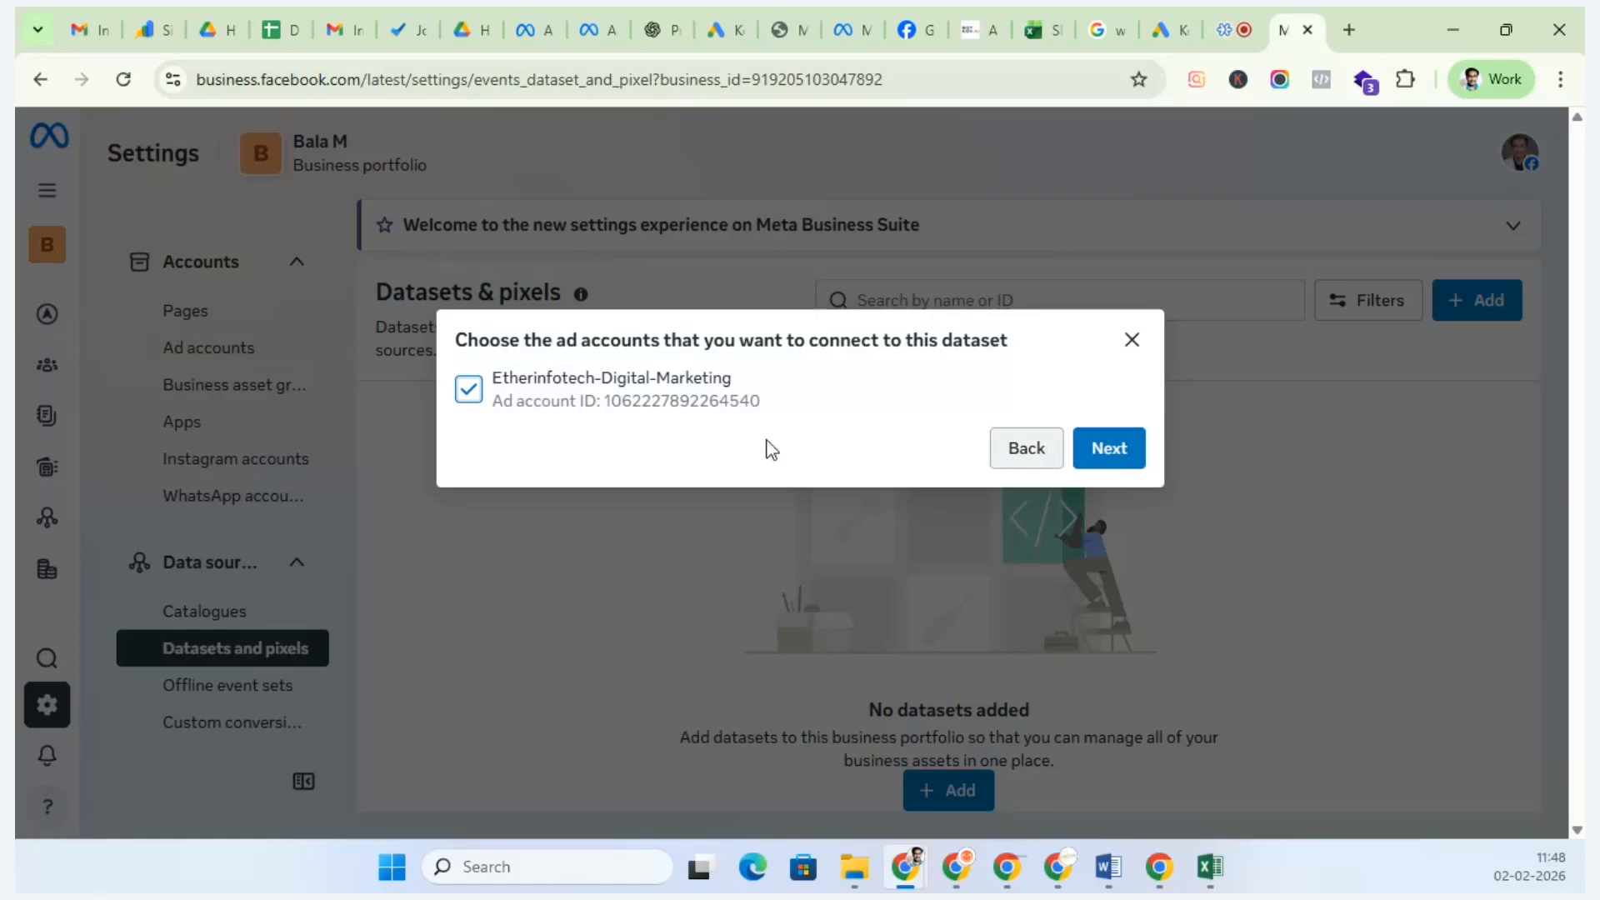
{"action": "left_click", "coordinate": [1026, 454]}
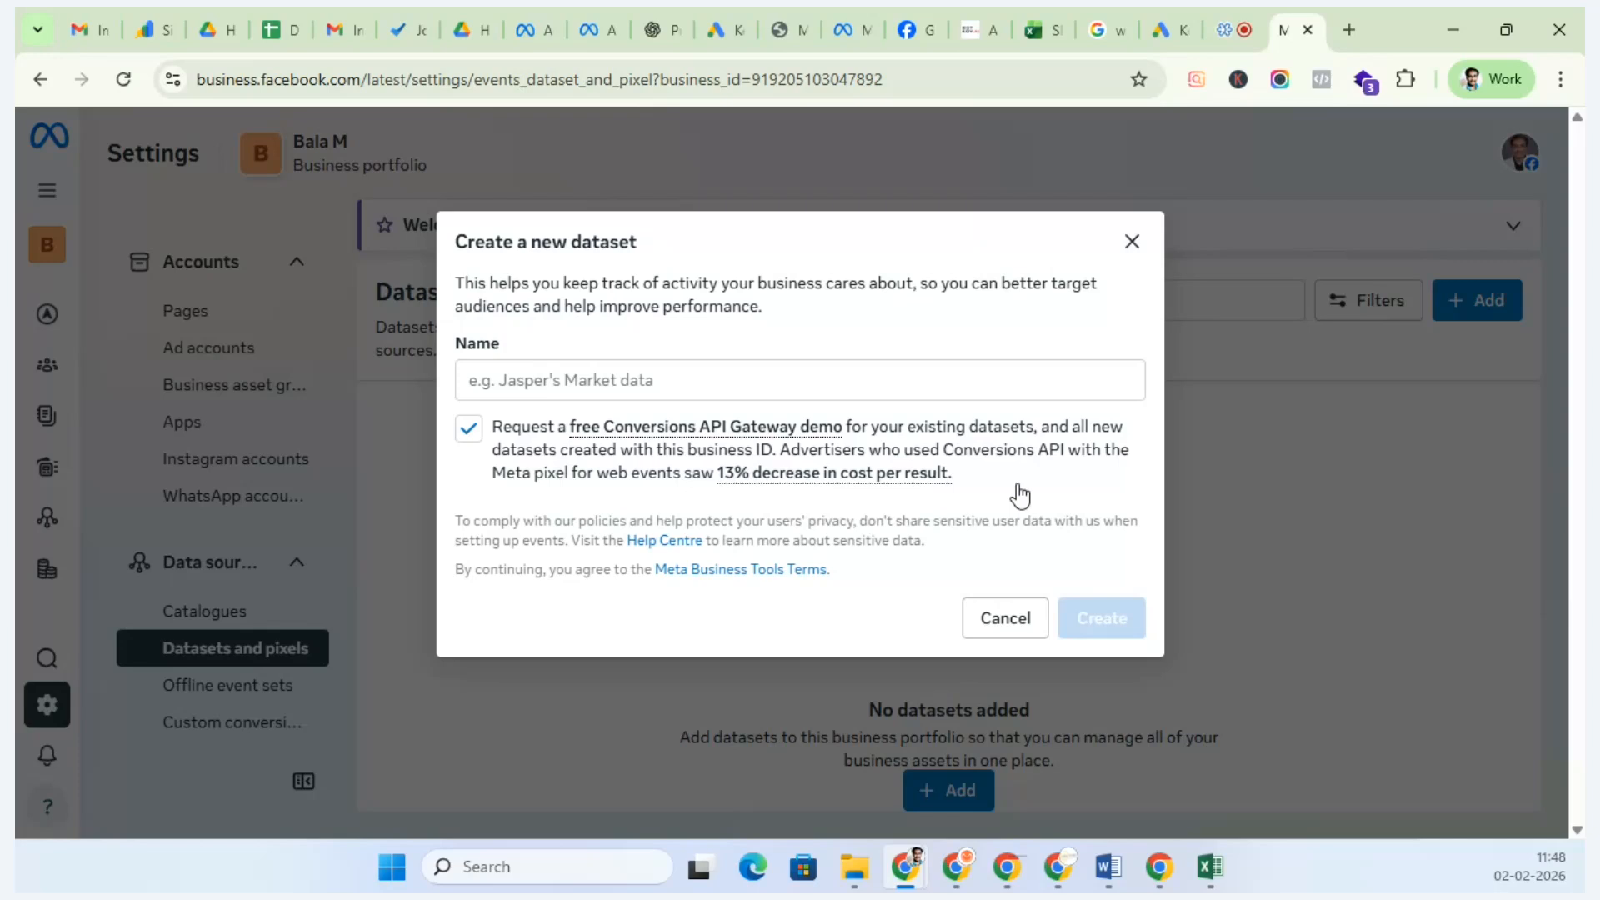
{"action": "left_click", "coordinate": [1003, 614]}
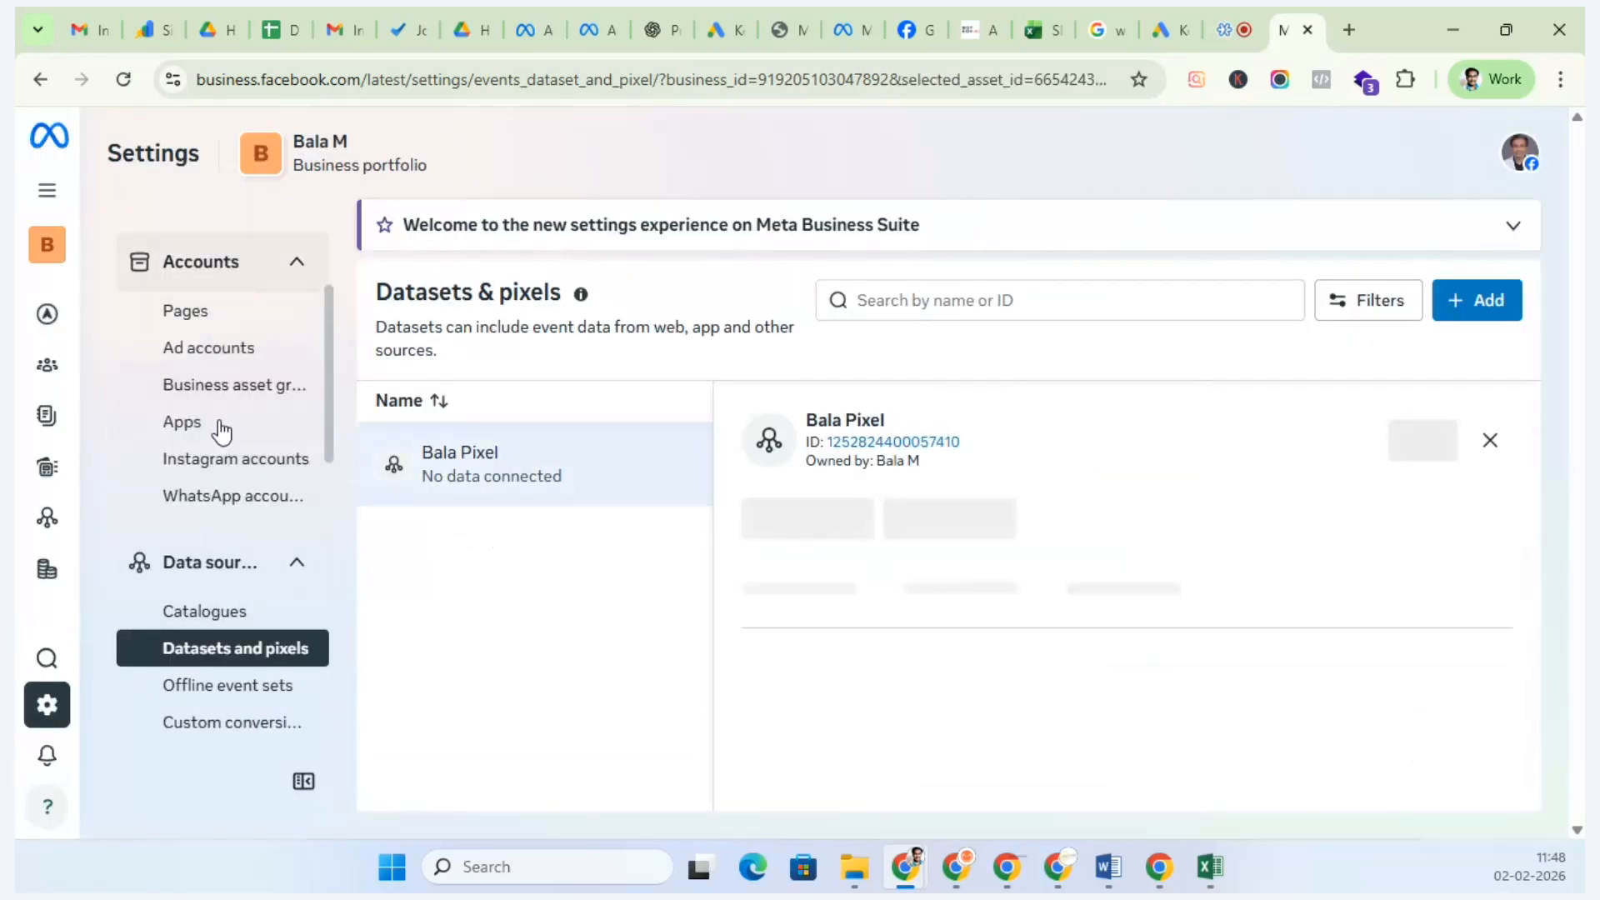
Step: Review the portfolio's ad accounts, then add and create the 'Bala Pixel' dataset again
{"action": "left_click", "coordinate": [219, 361]}
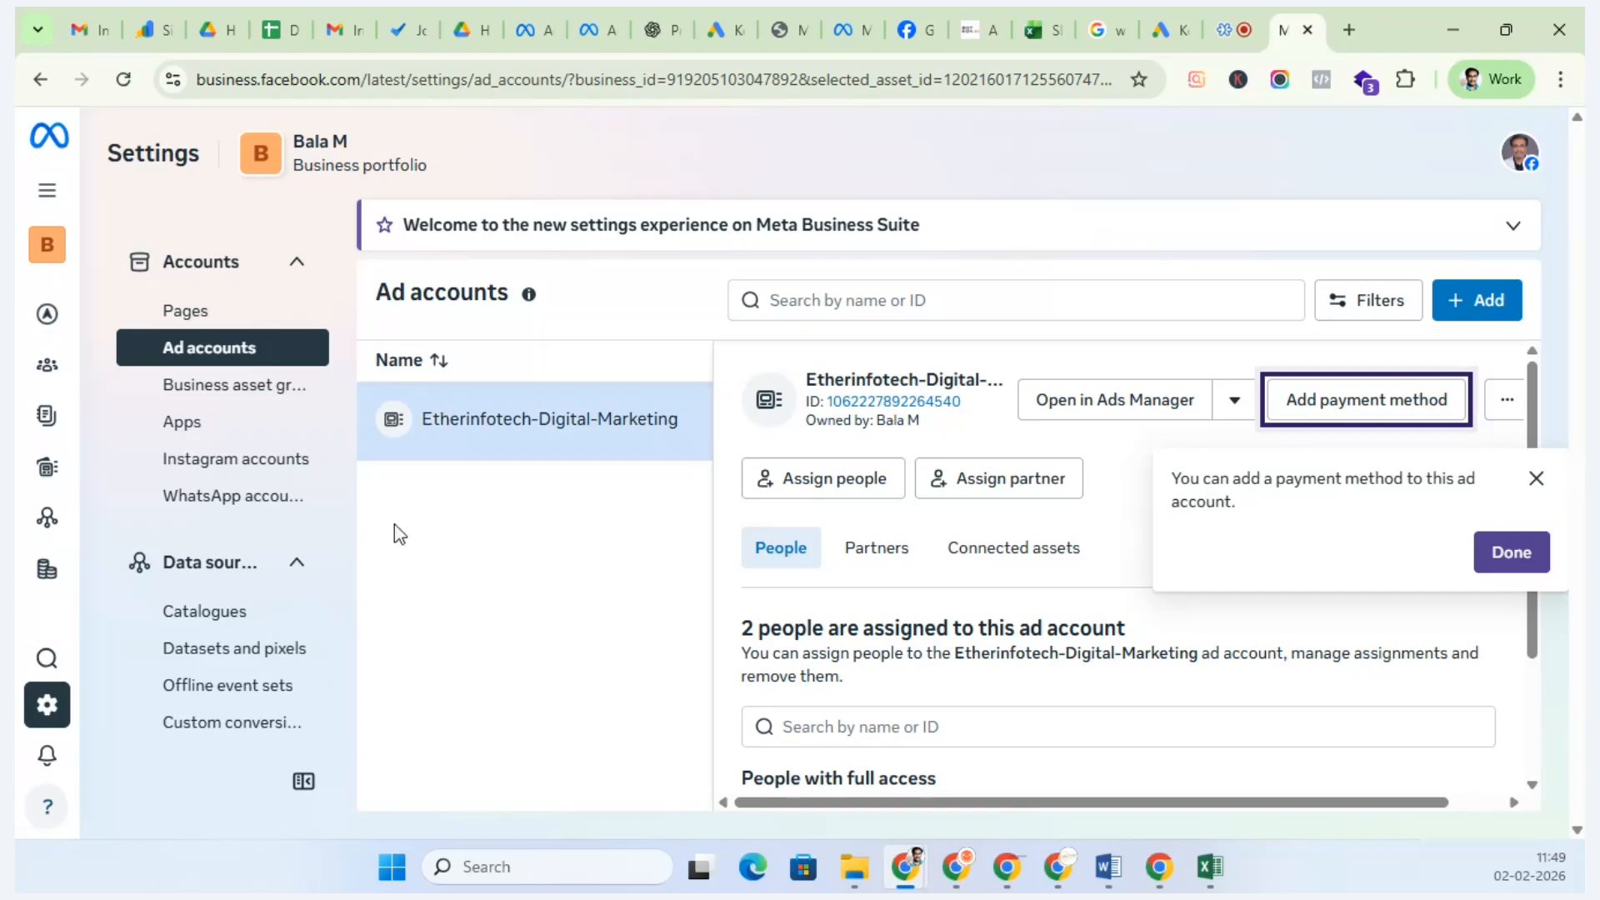
{"action": "left_click", "coordinate": [248, 654]}
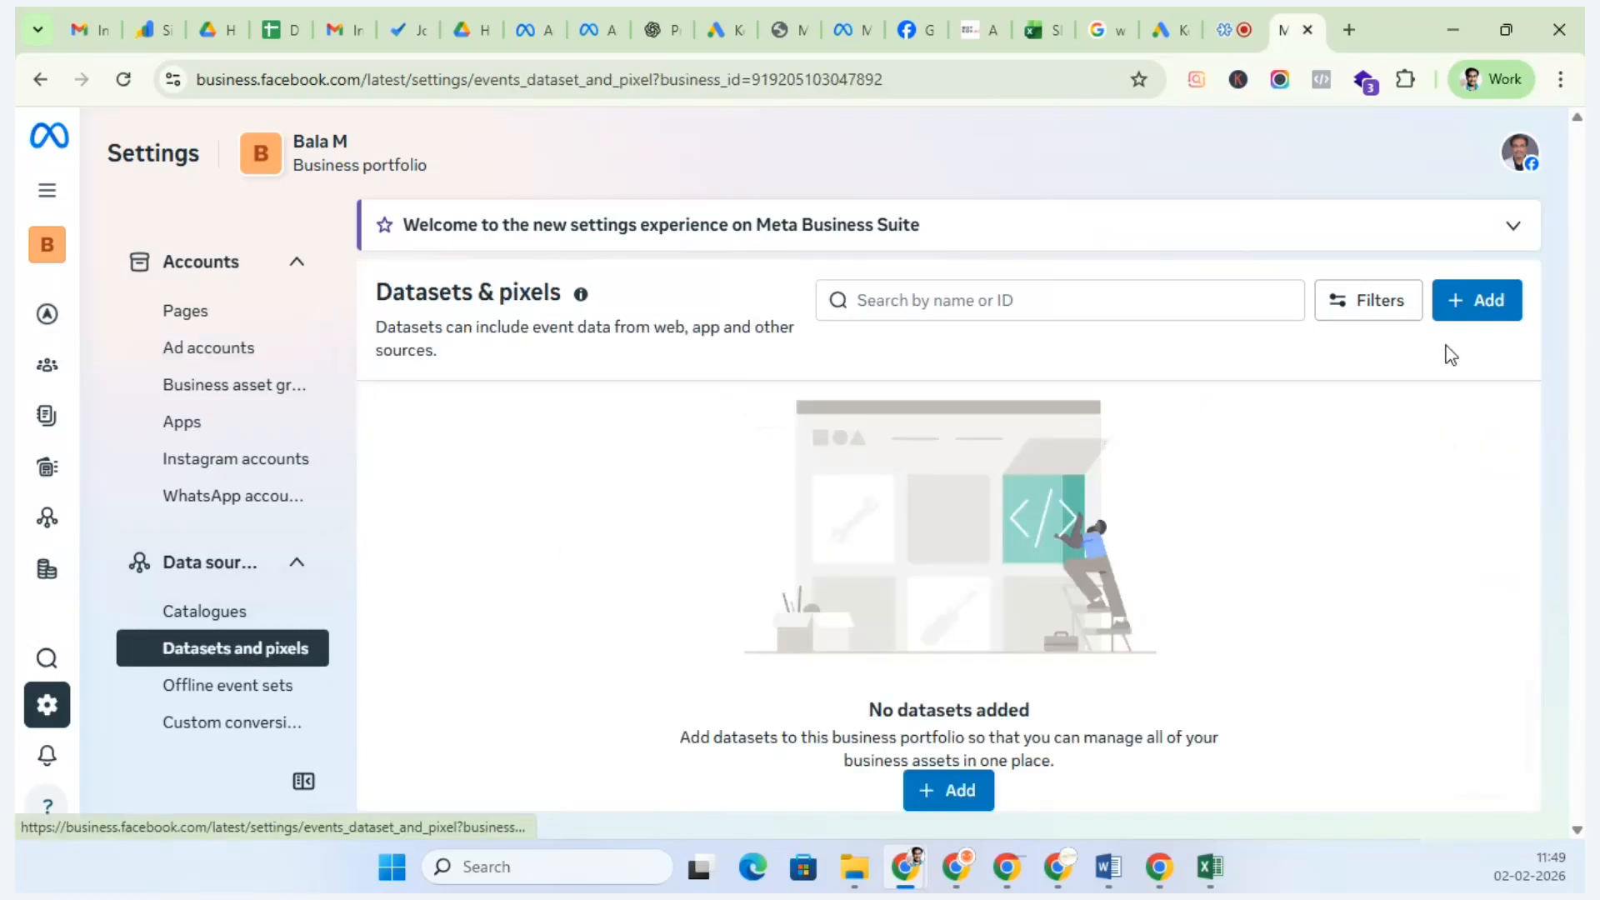
{"action": "left_click", "coordinate": [1473, 312]}
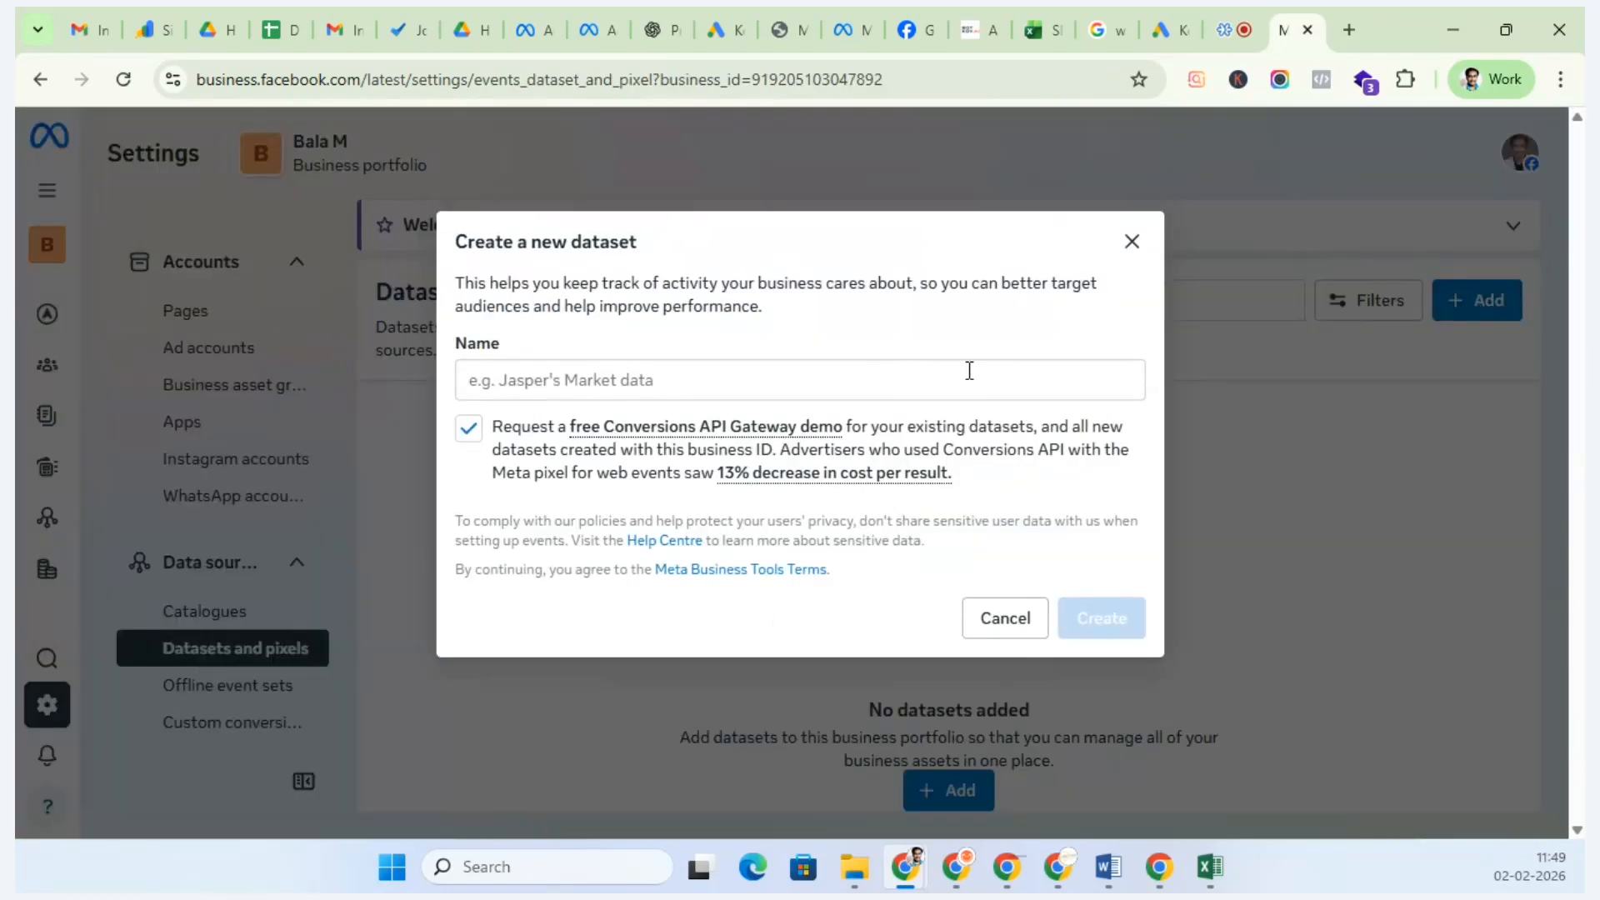
{"action": "left_click", "coordinate": [767, 379]}
{"action": "type", "text": "Bala Pixel"}
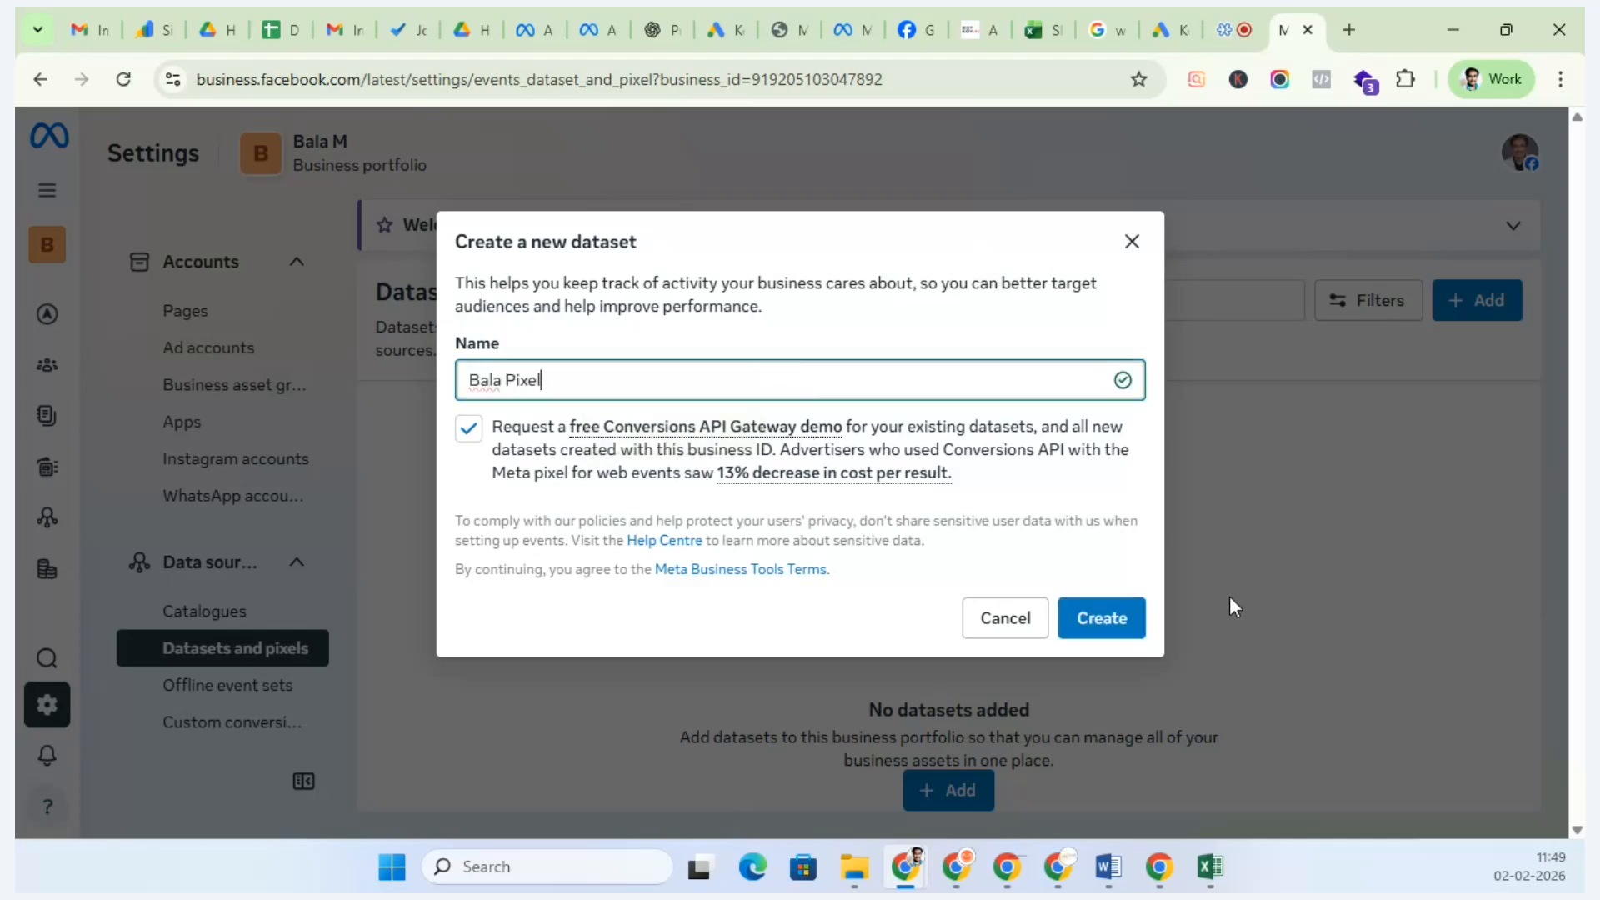
{"action": "left_click", "coordinate": [1102, 618]}
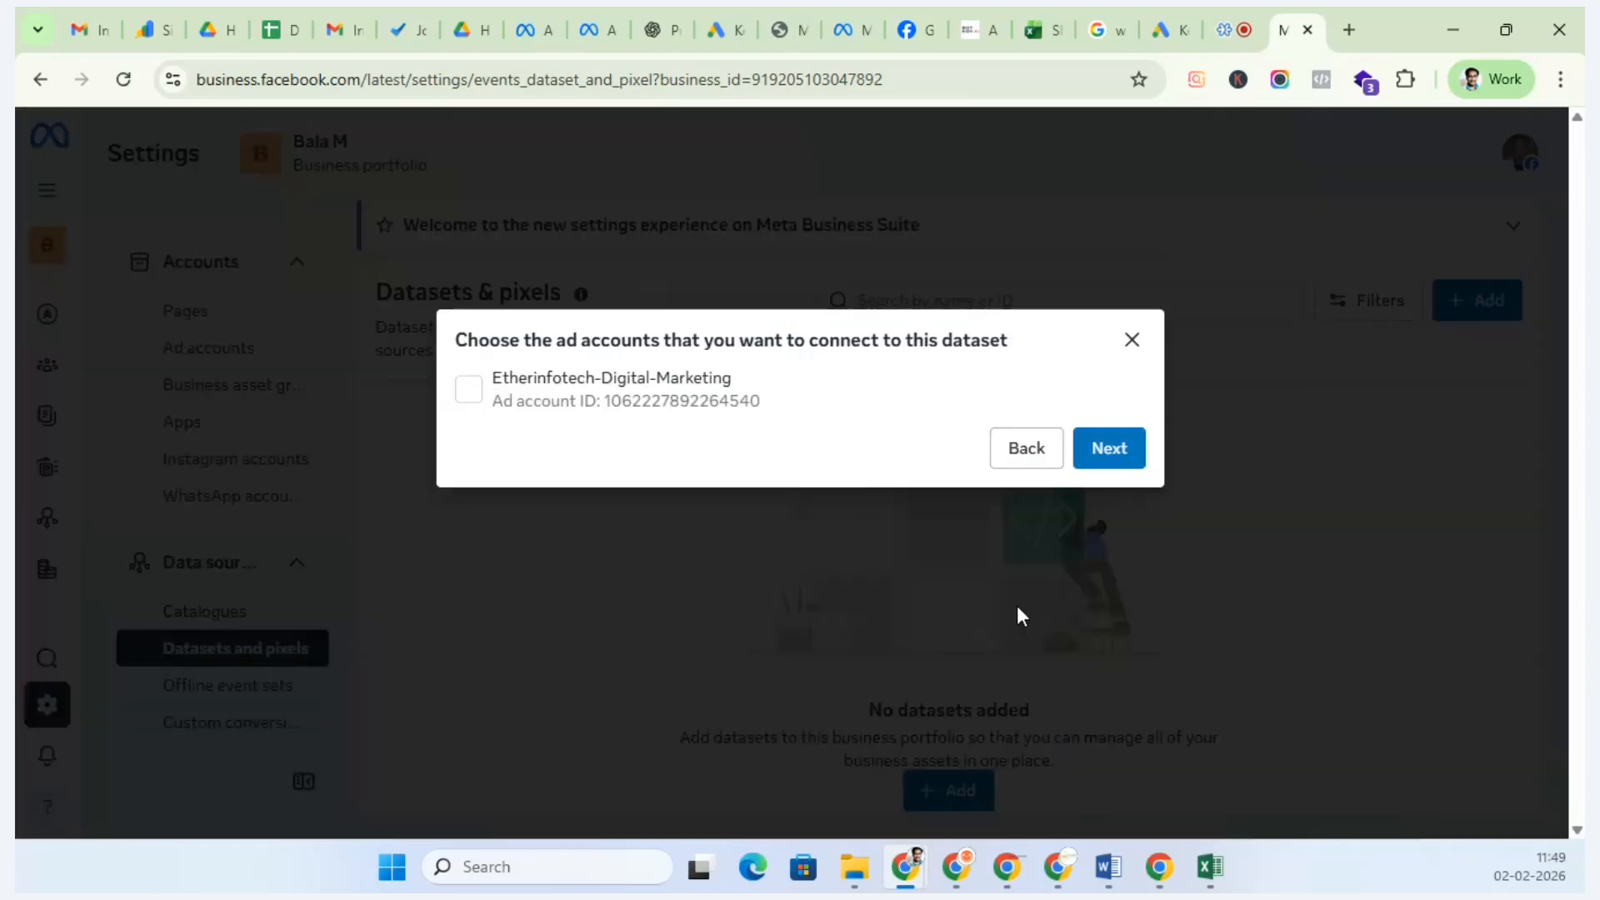
Step: Connect the Etherinfotech-Digital-Marketing ad account and open the dataset in Events Manager
{"action": "left_click", "coordinate": [468, 389]}
{"action": "left_click", "coordinate": [1105, 446]}
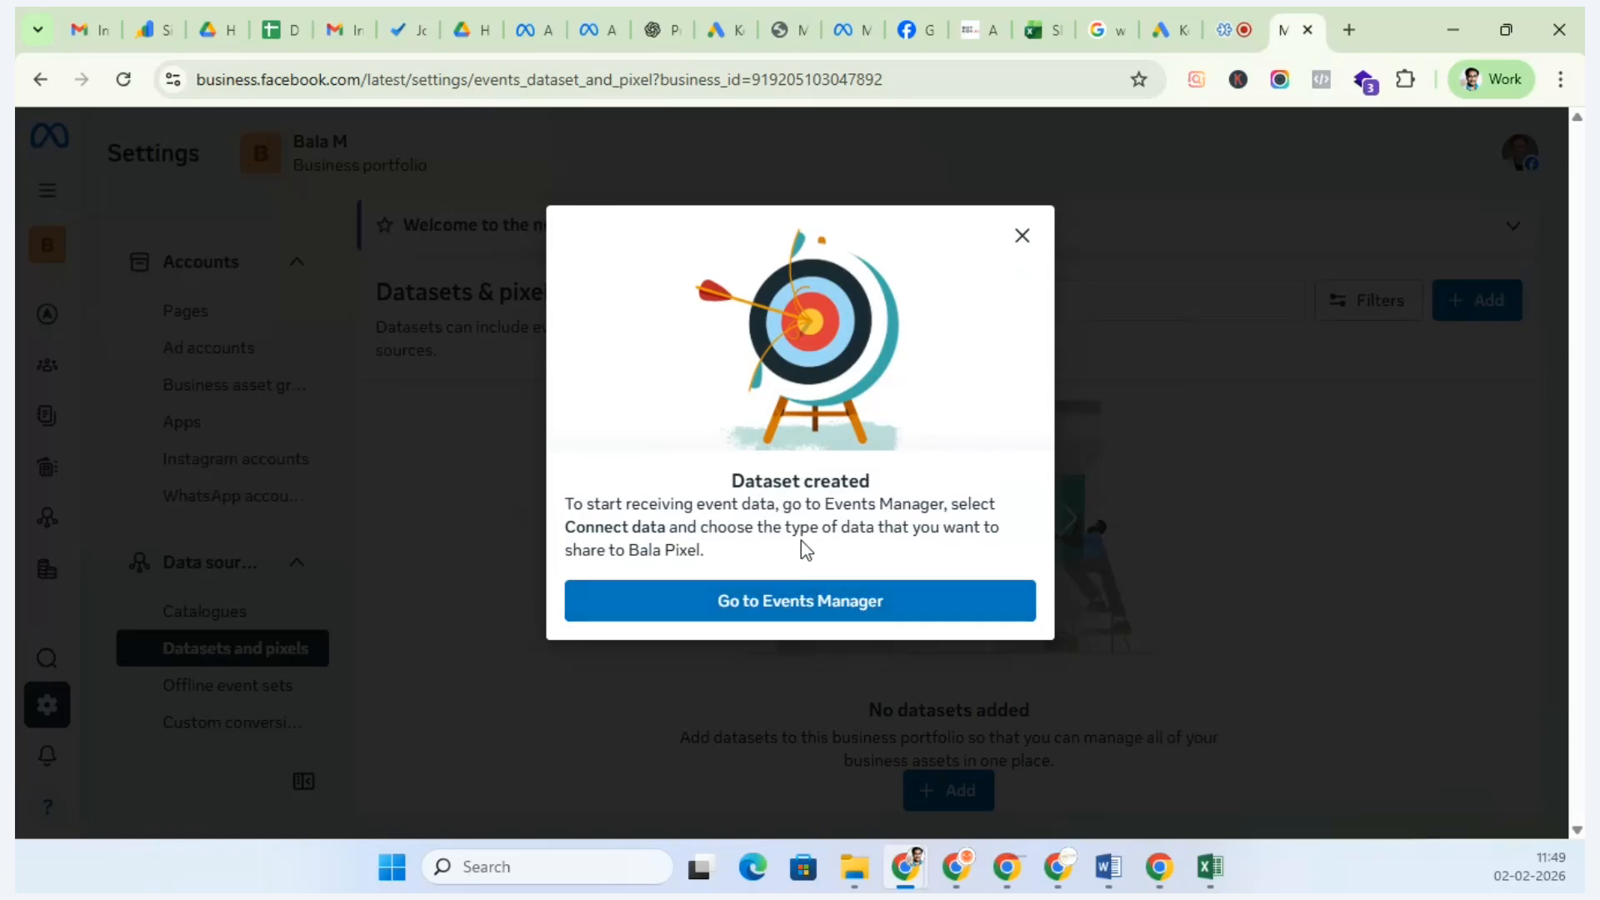
{"action": "left_click", "coordinate": [794, 605]}
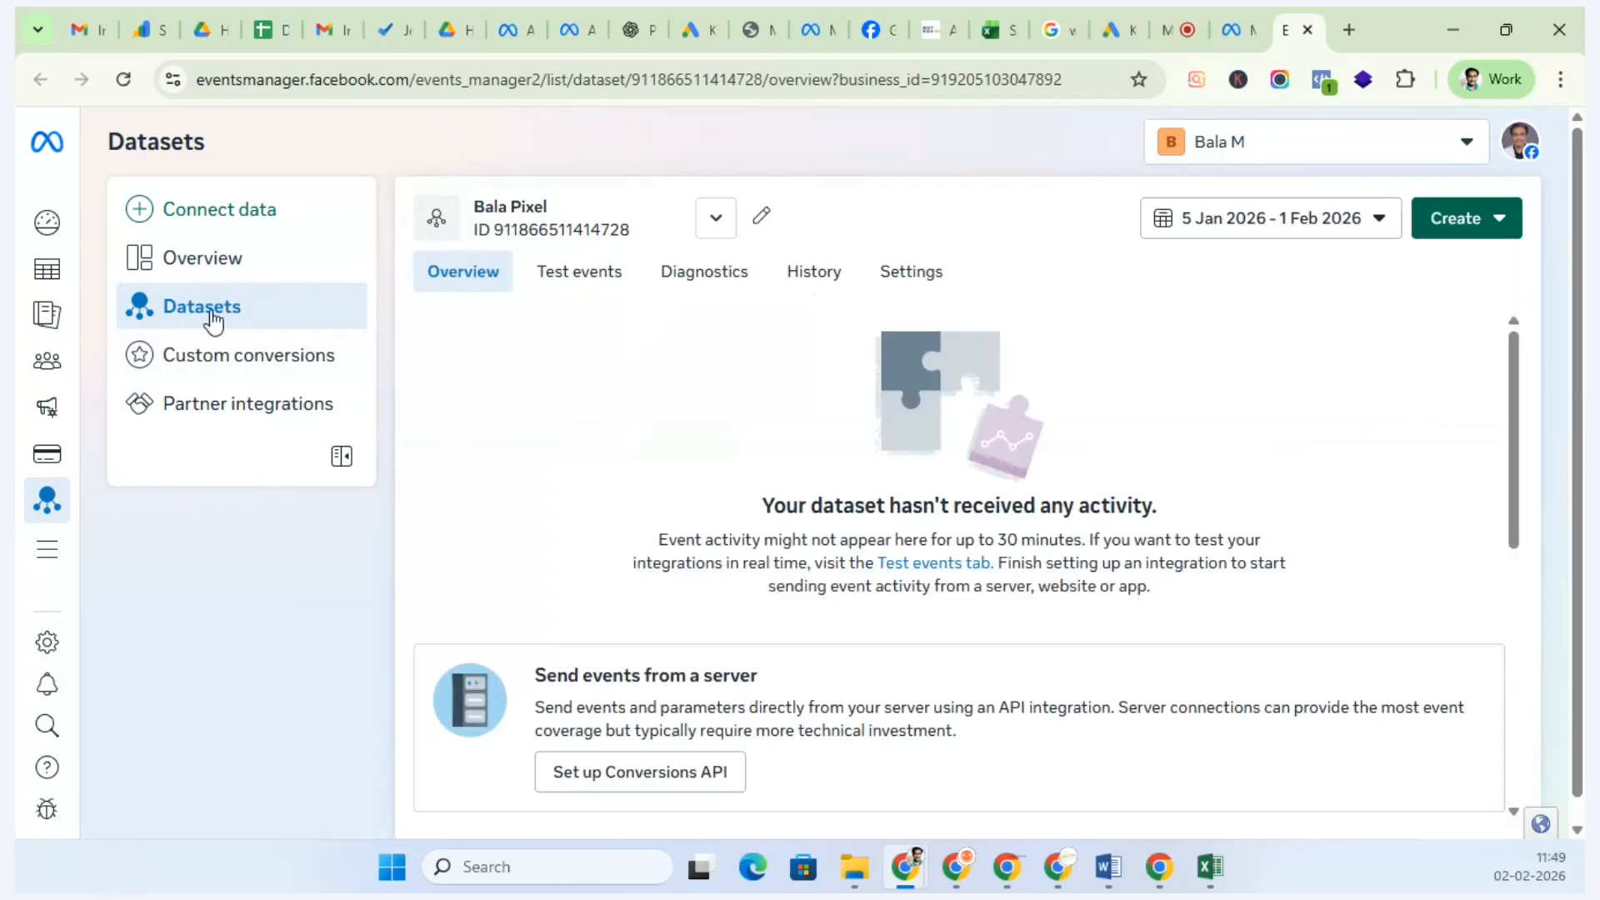
{"action": "double_click", "coordinate": [556, 231]}
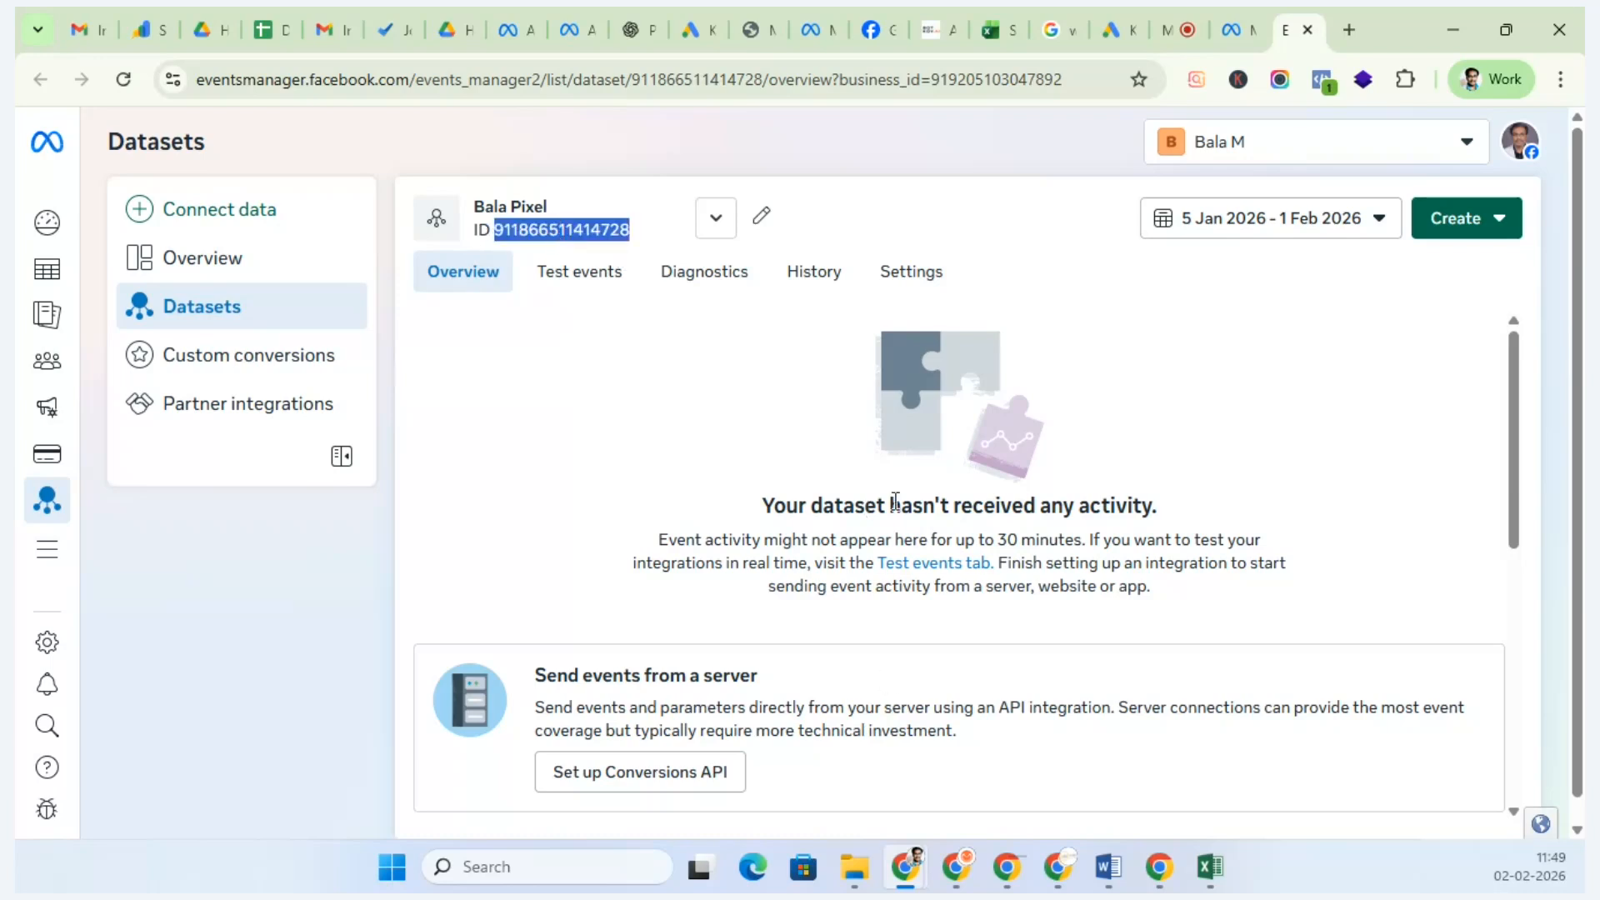
{"action": "scroll", "coordinate": [895, 501], "scroll_direction": "down", "scroll_amount": 3}
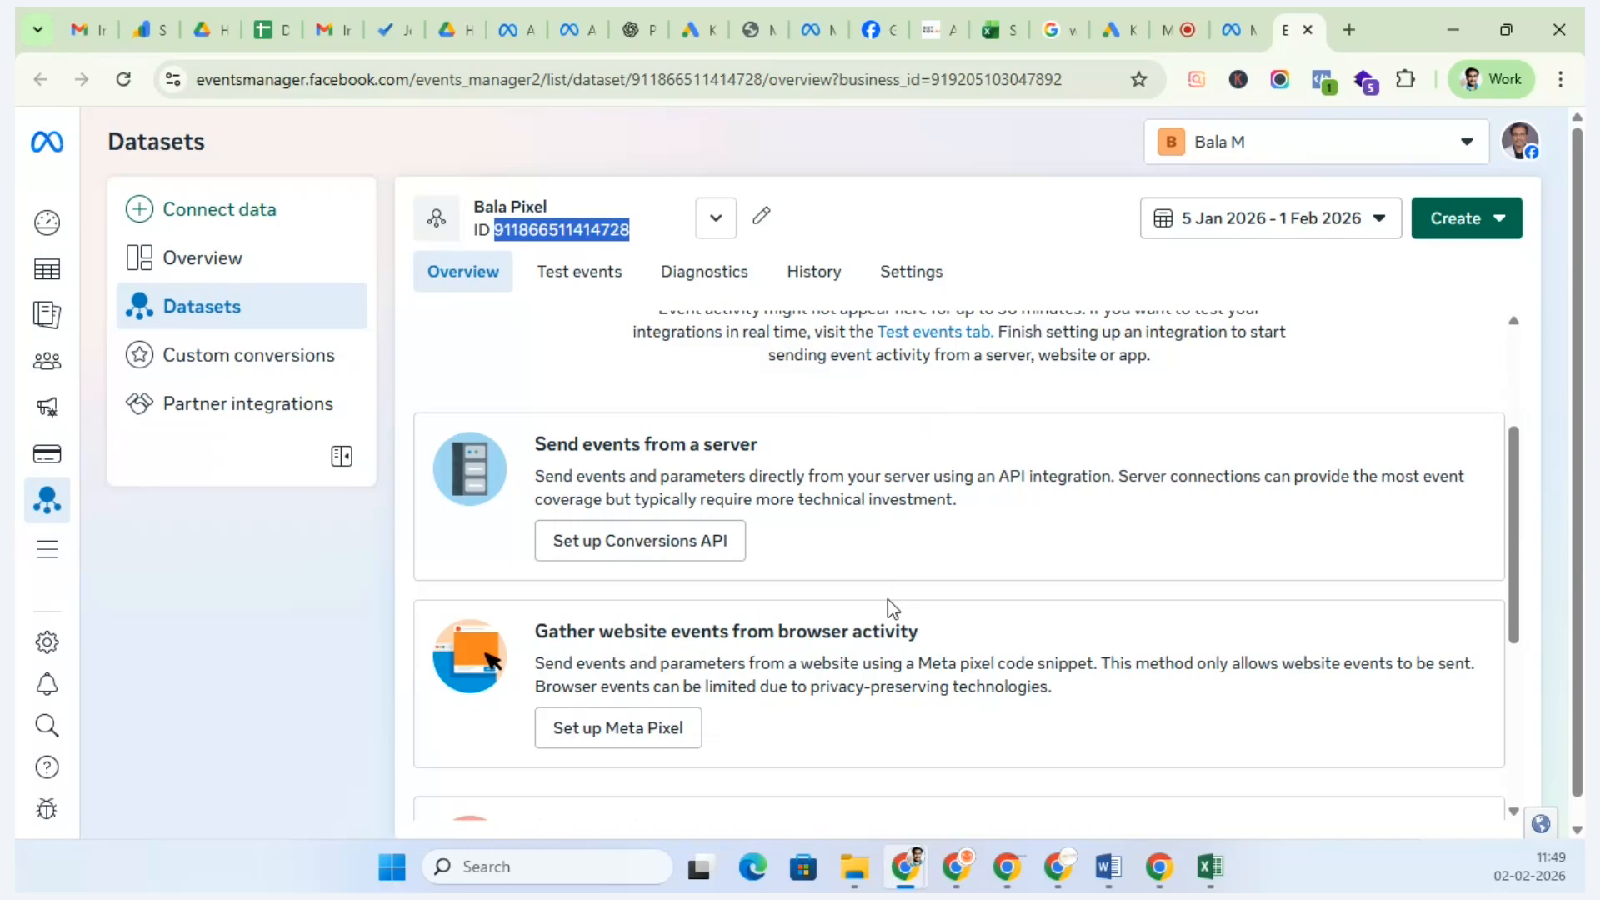
{"action": "scroll", "coordinate": [887, 598], "scroll_direction": "up", "scroll_amount": 3}
{"action": "left_click", "coordinate": [1457, 235]}
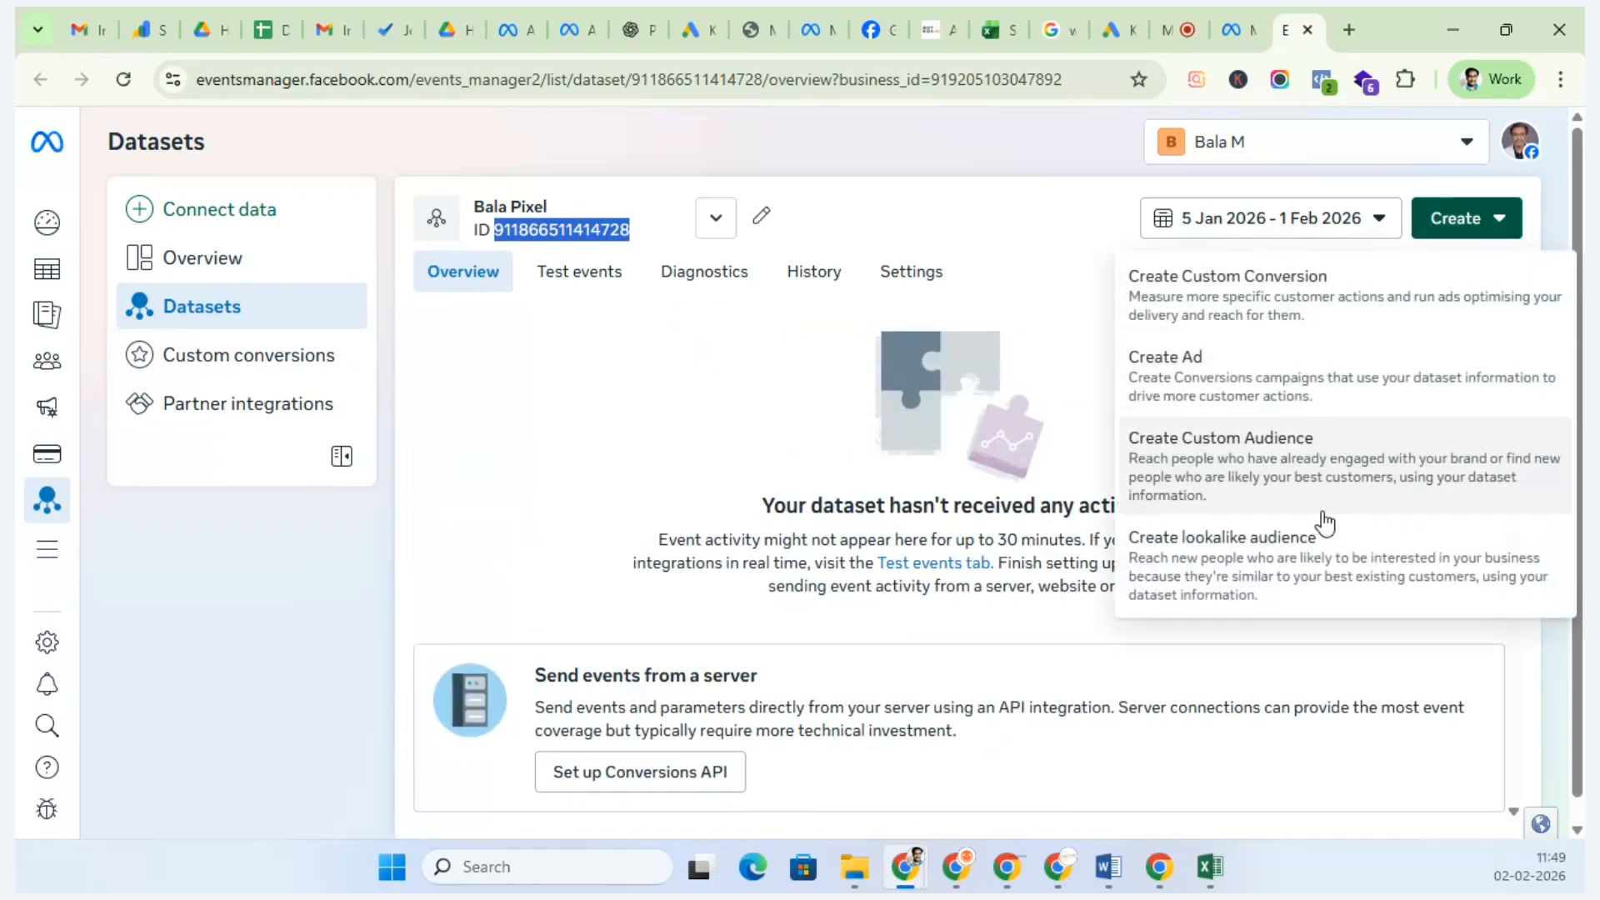
{"action": "left_click", "coordinate": [664, 422]}
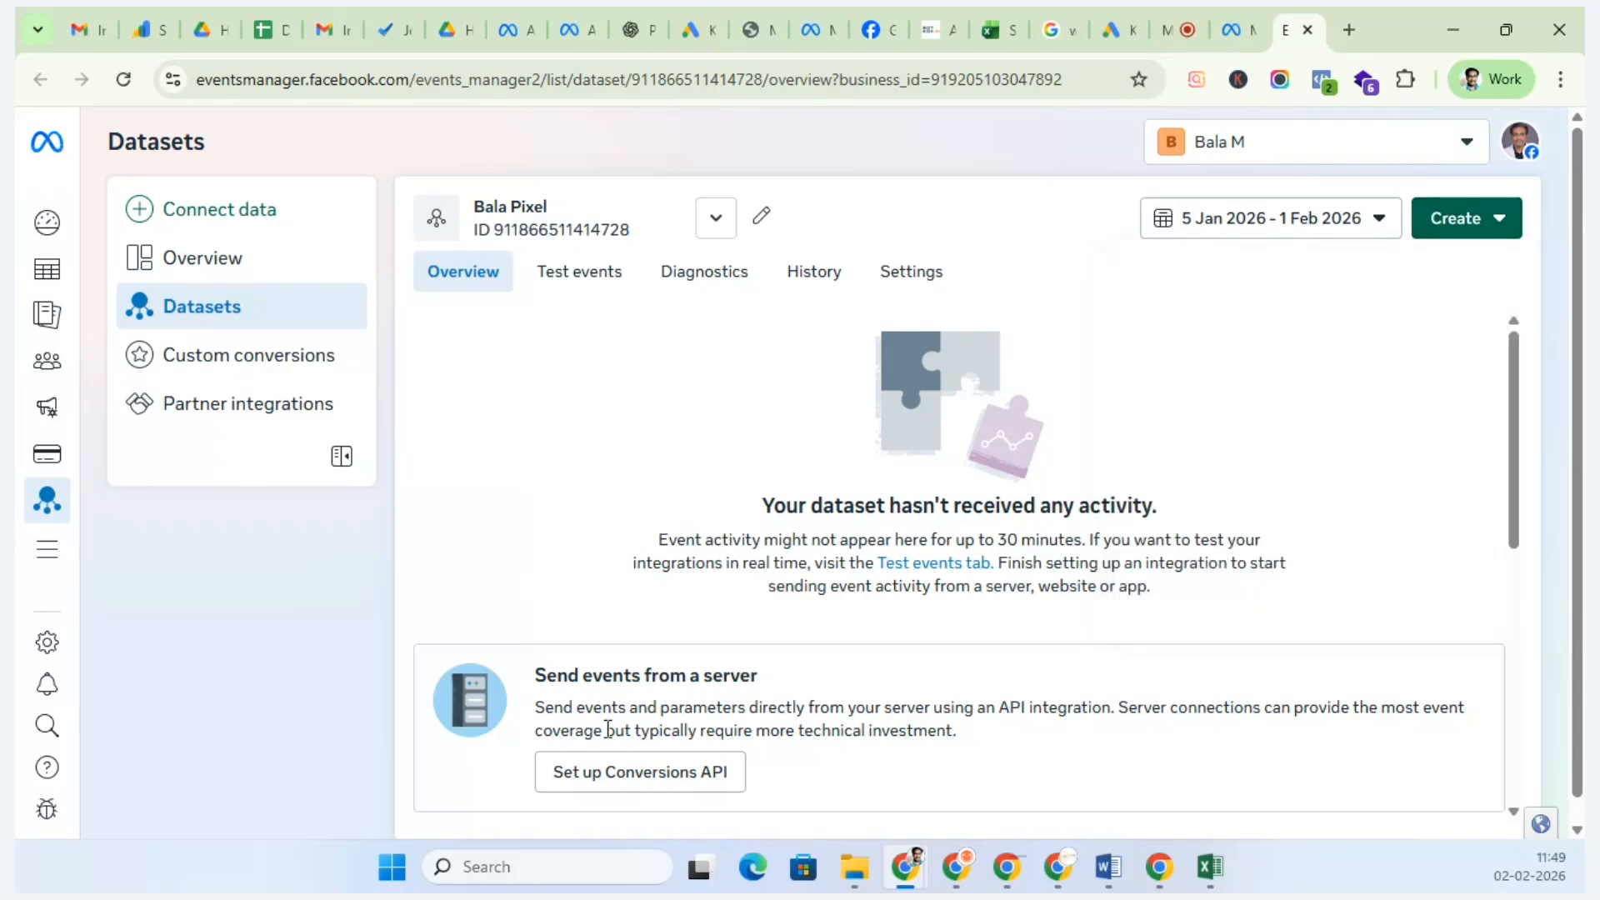
{"action": "scroll", "coordinate": [664, 704], "scroll_direction": "down", "scroll_amount": 4}
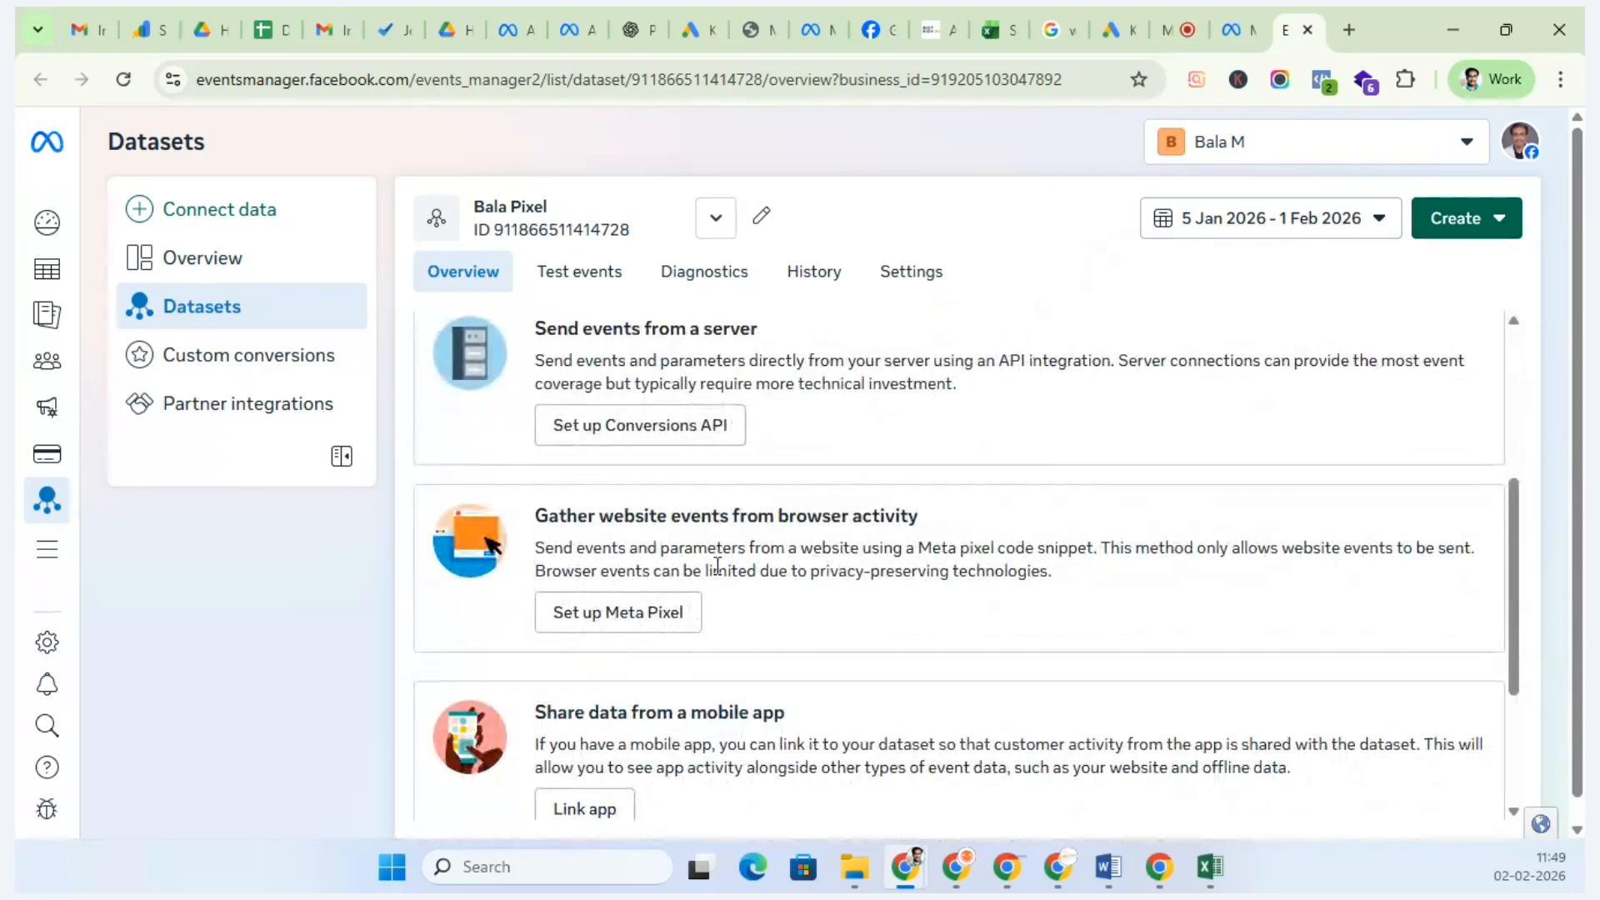
{"action": "scroll", "coordinate": [685, 623], "scroll_direction": "down", "scroll_amount": 3}
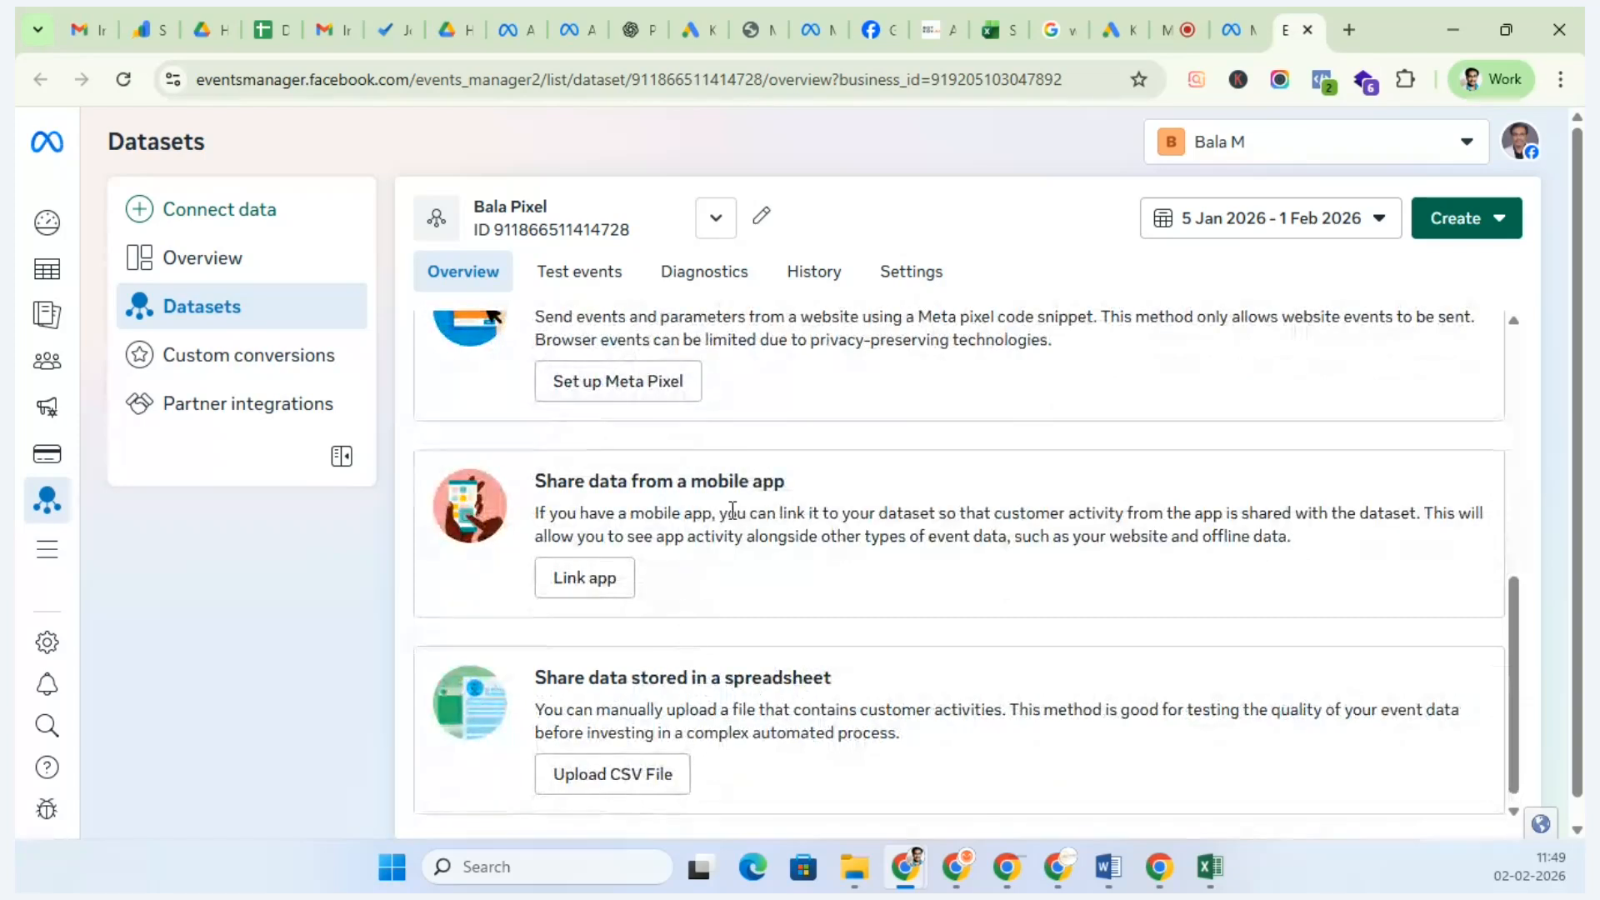
{"action": "scroll", "coordinate": [750, 642], "scroll_direction": "up", "scroll_amount": 3}
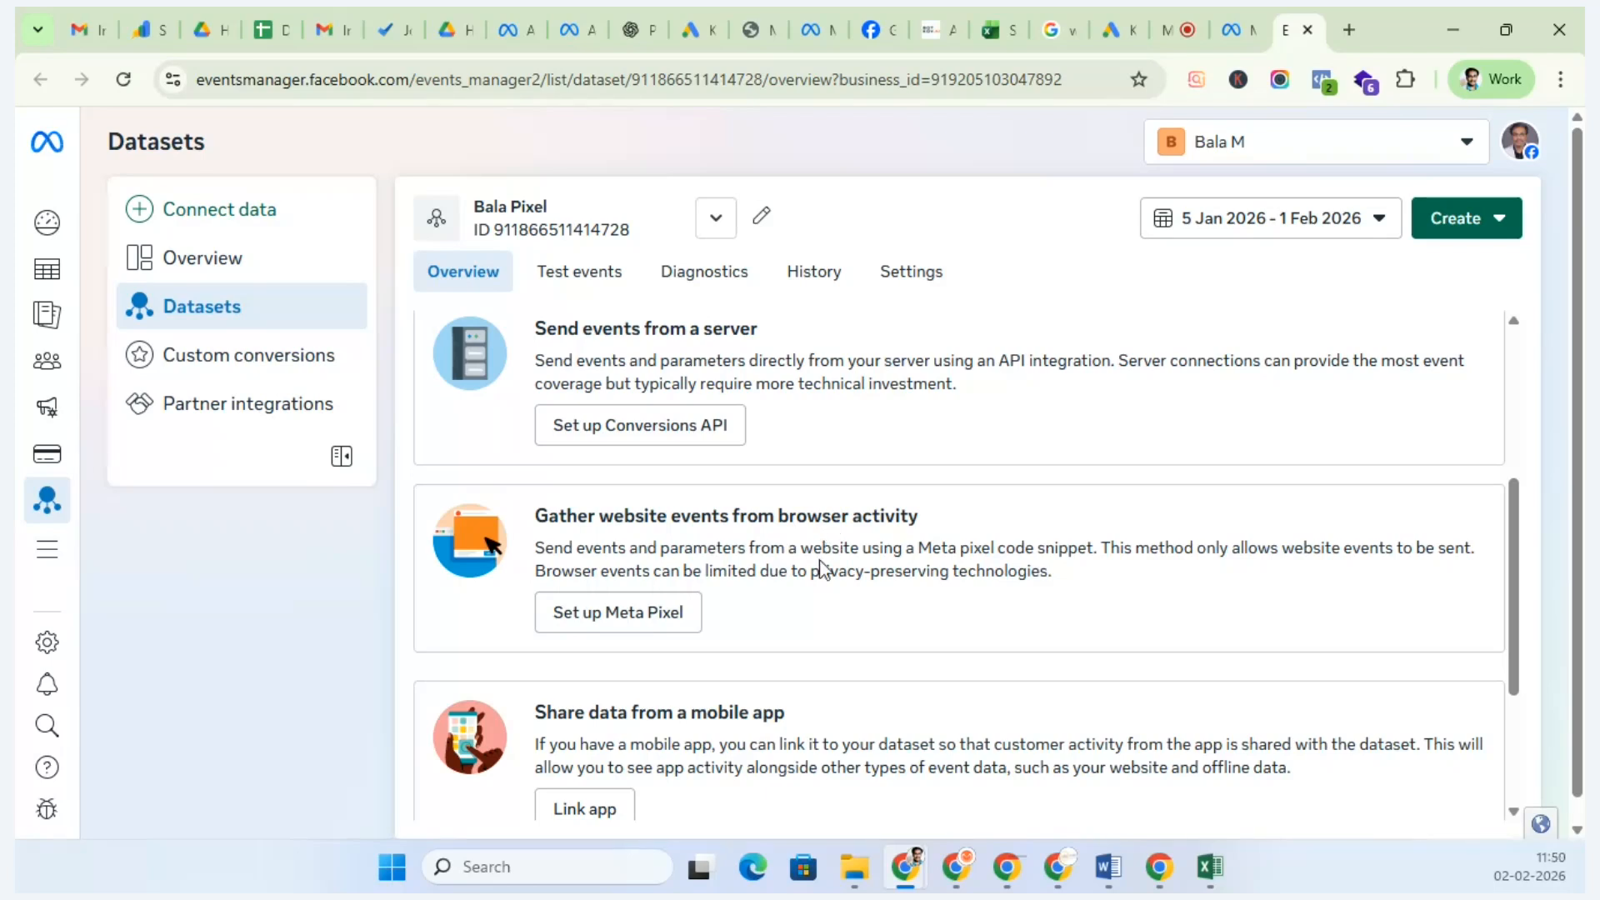
Step: Choose manual installation for the Meta Pixel, copy its base code, and continue to advanced matching
{"action": "left_click", "coordinate": [679, 613]}
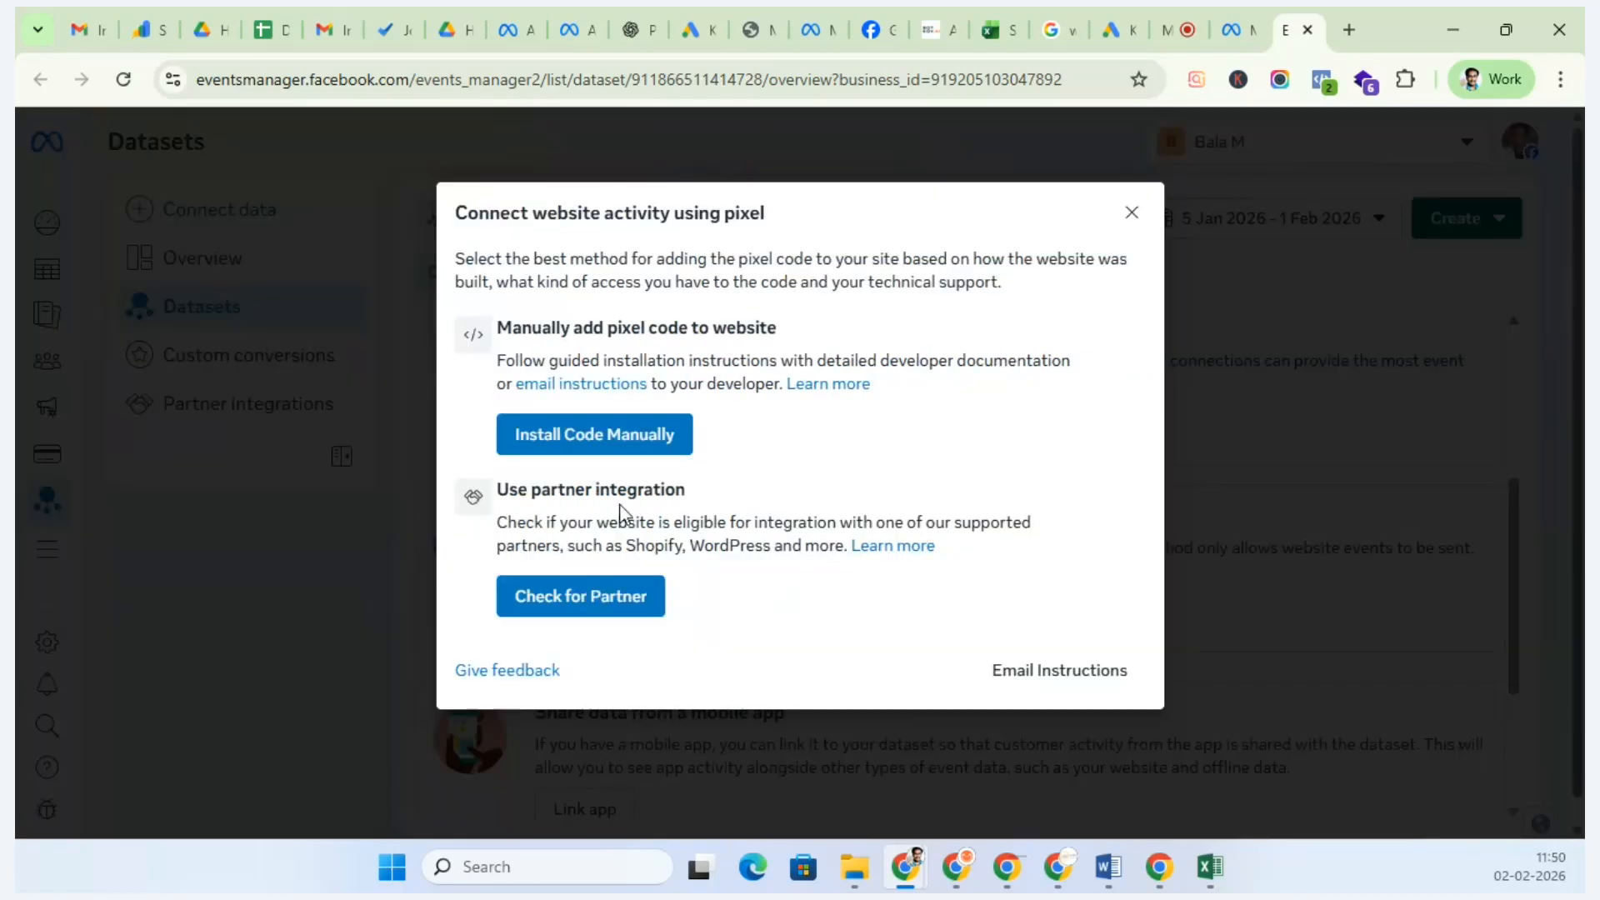
{"action": "left_click", "coordinate": [622, 447]}
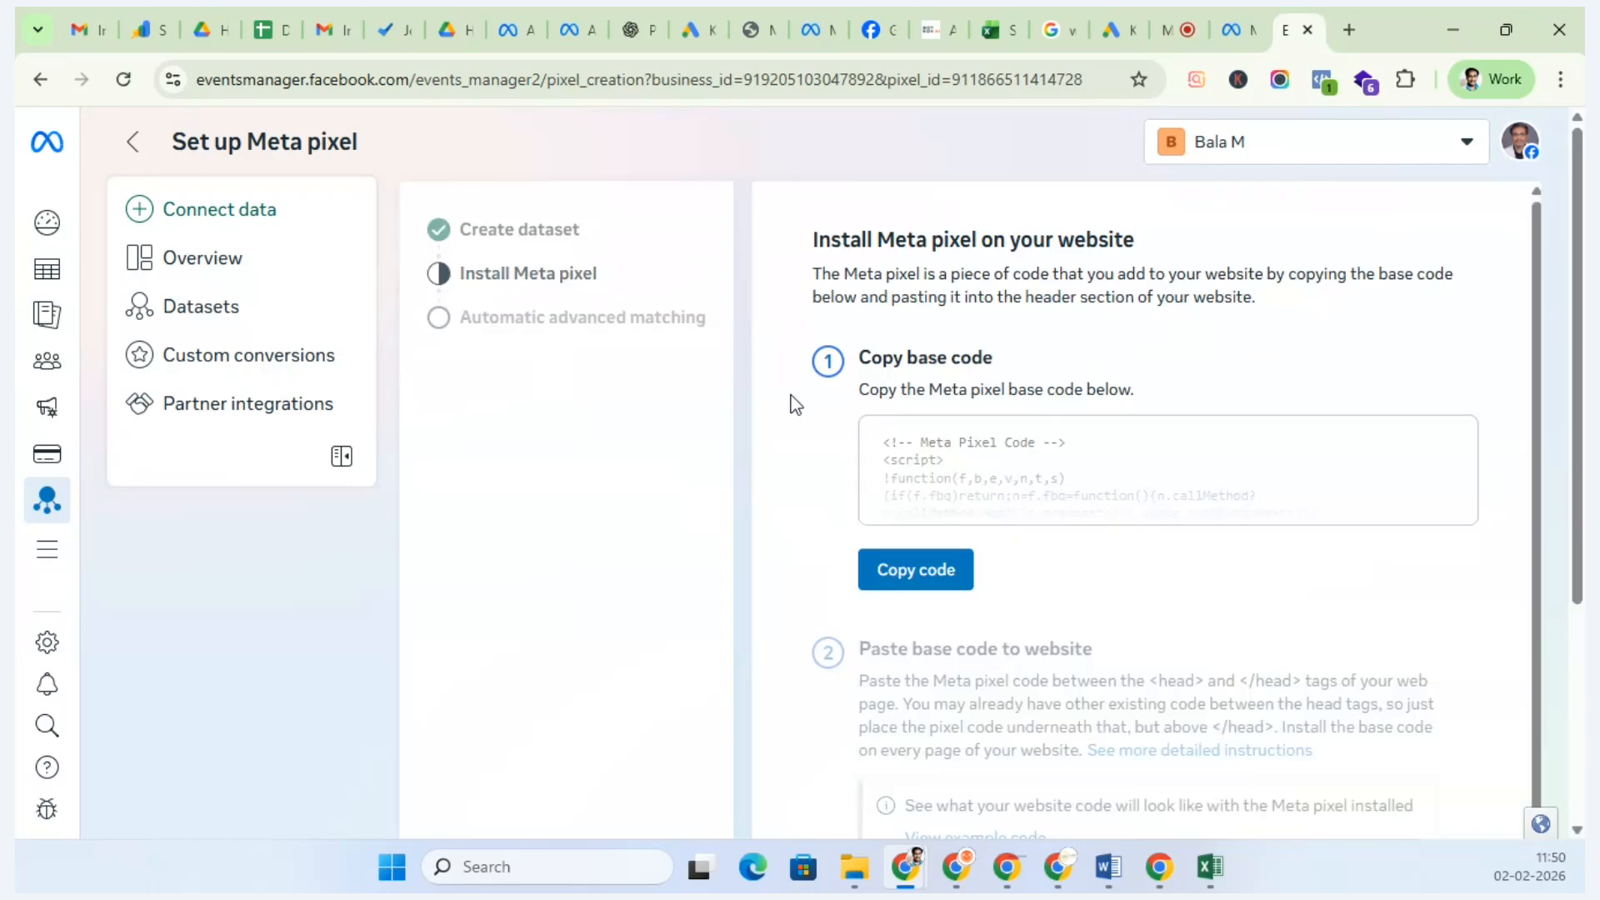
{"action": "left_click", "coordinate": [933, 578]}
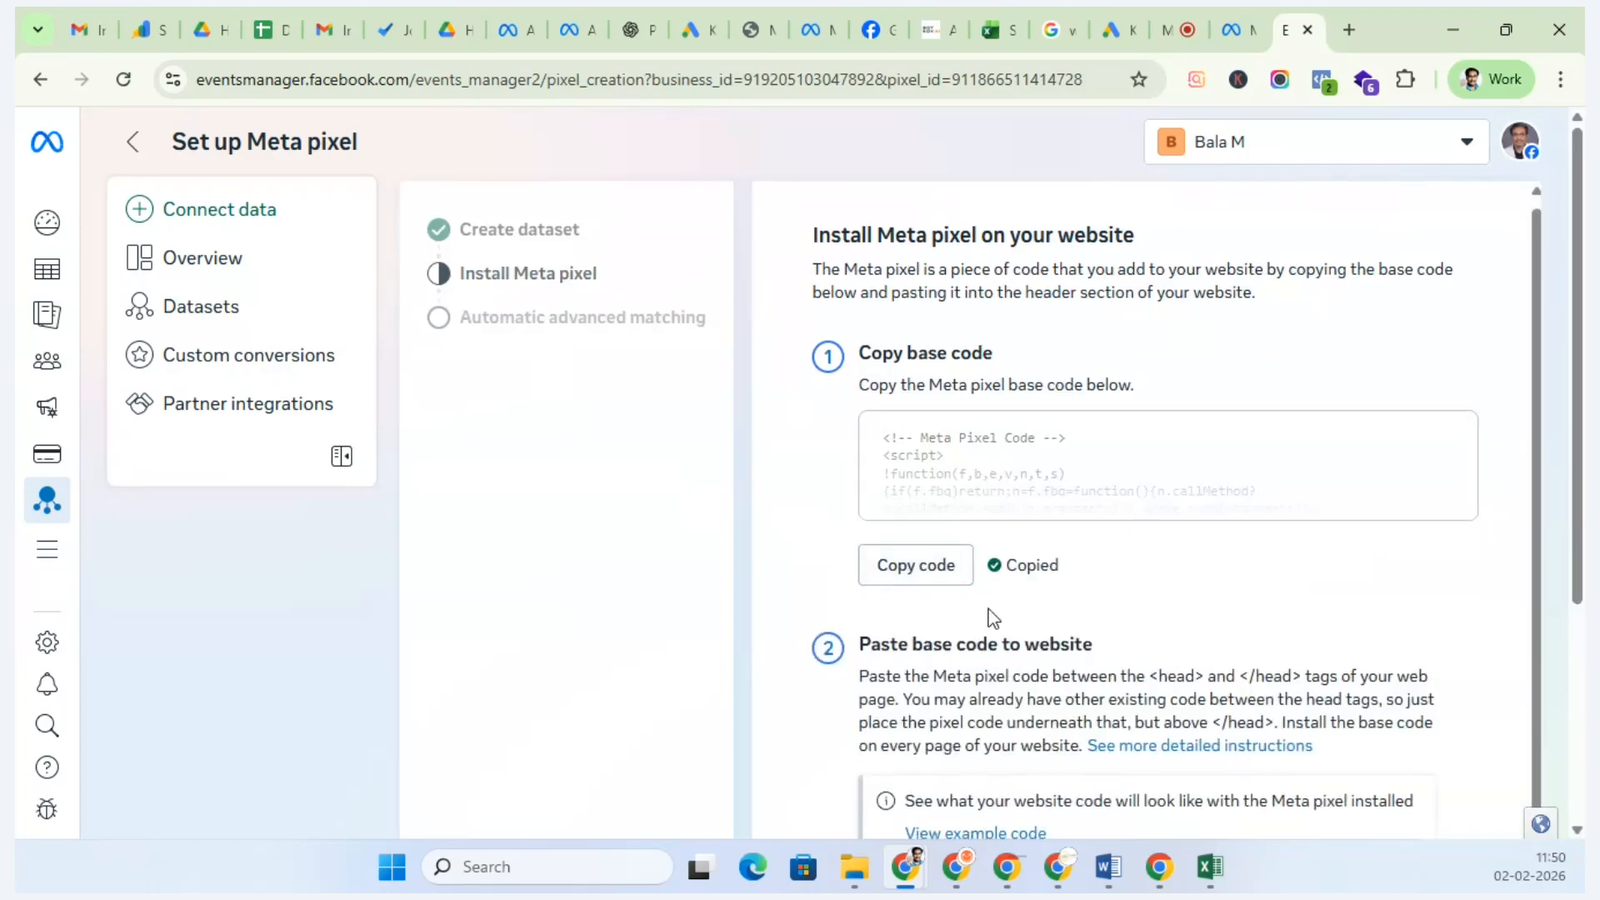
{"action": "scroll", "coordinate": [988, 611], "scroll_direction": "down", "scroll_amount": 1}
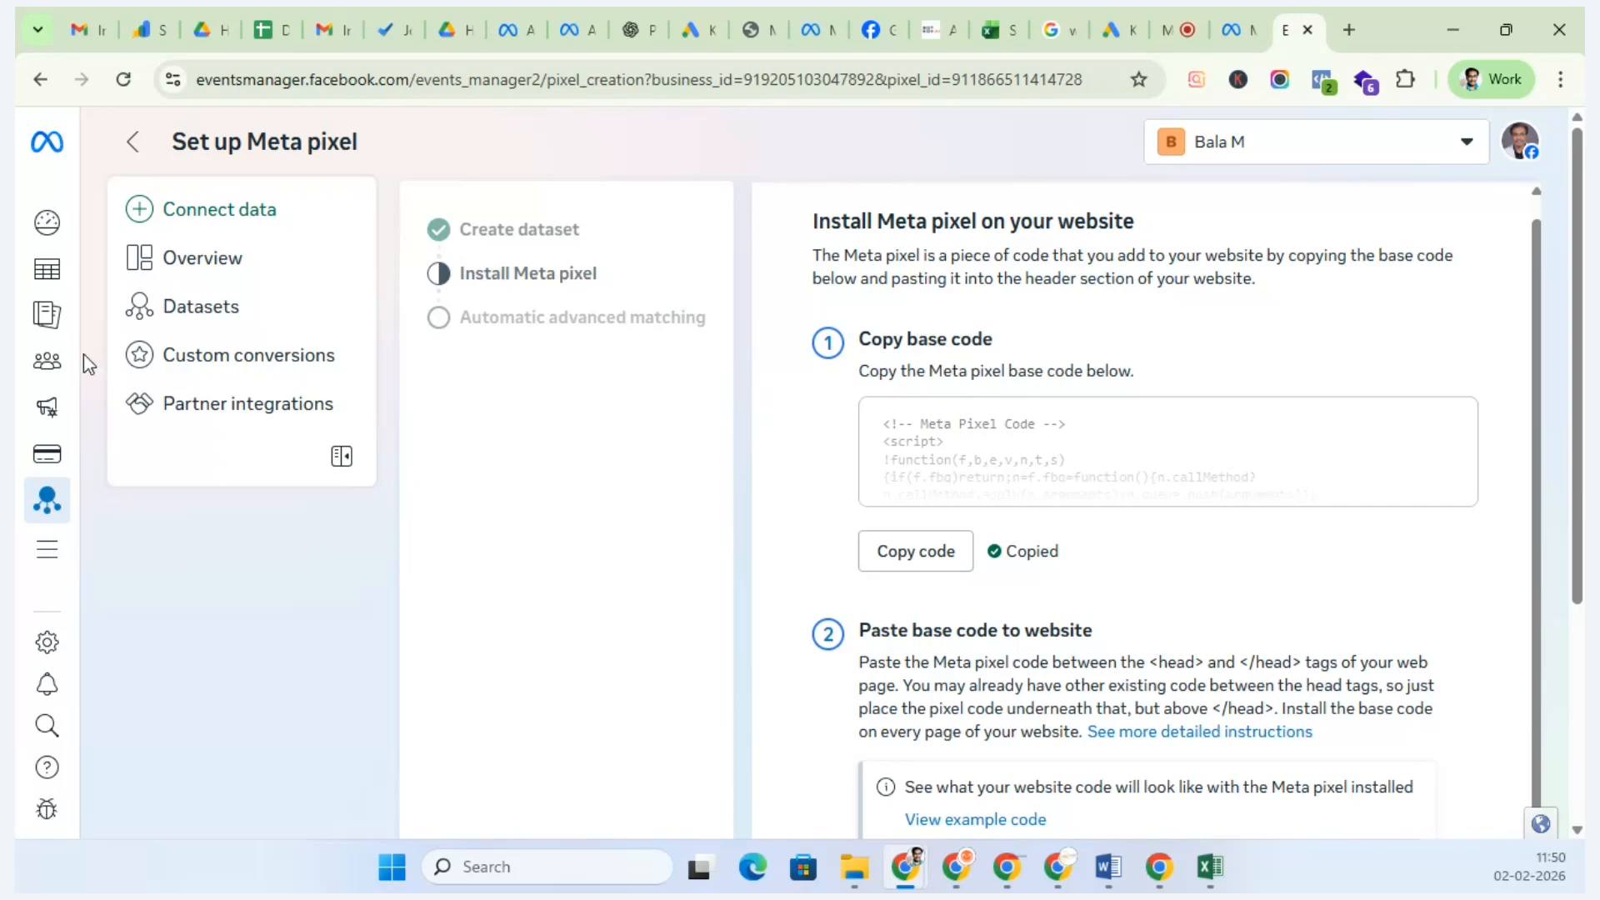
{"action": "scroll", "coordinate": [900, 689], "scroll_direction": "down", "scroll_amount": 4}
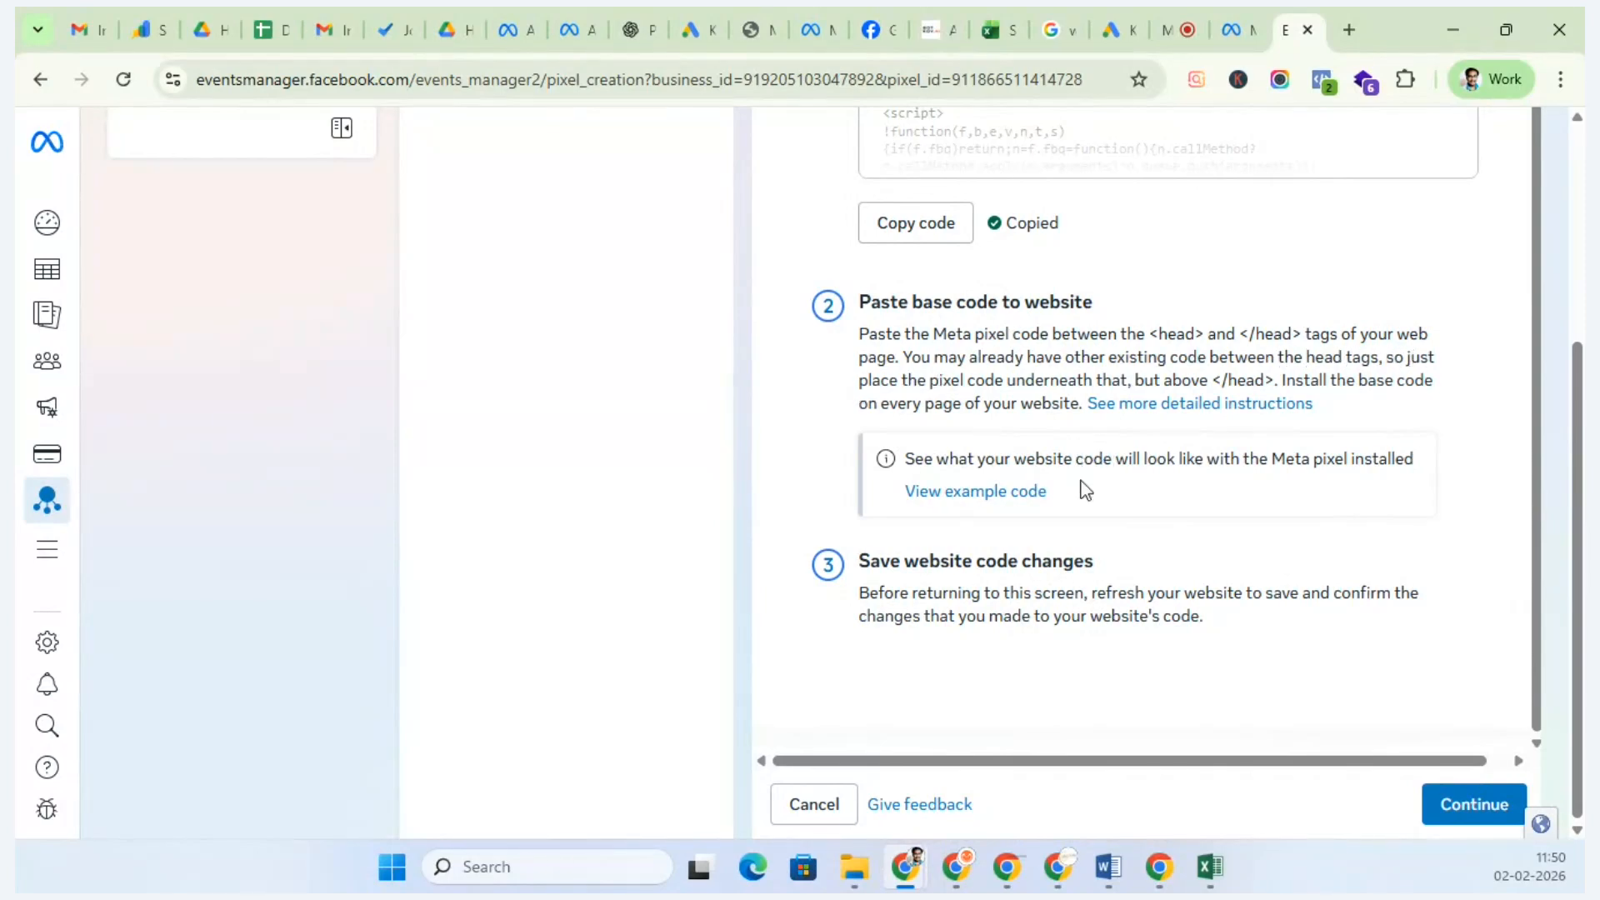
{"action": "left_click", "coordinate": [1450, 810]}
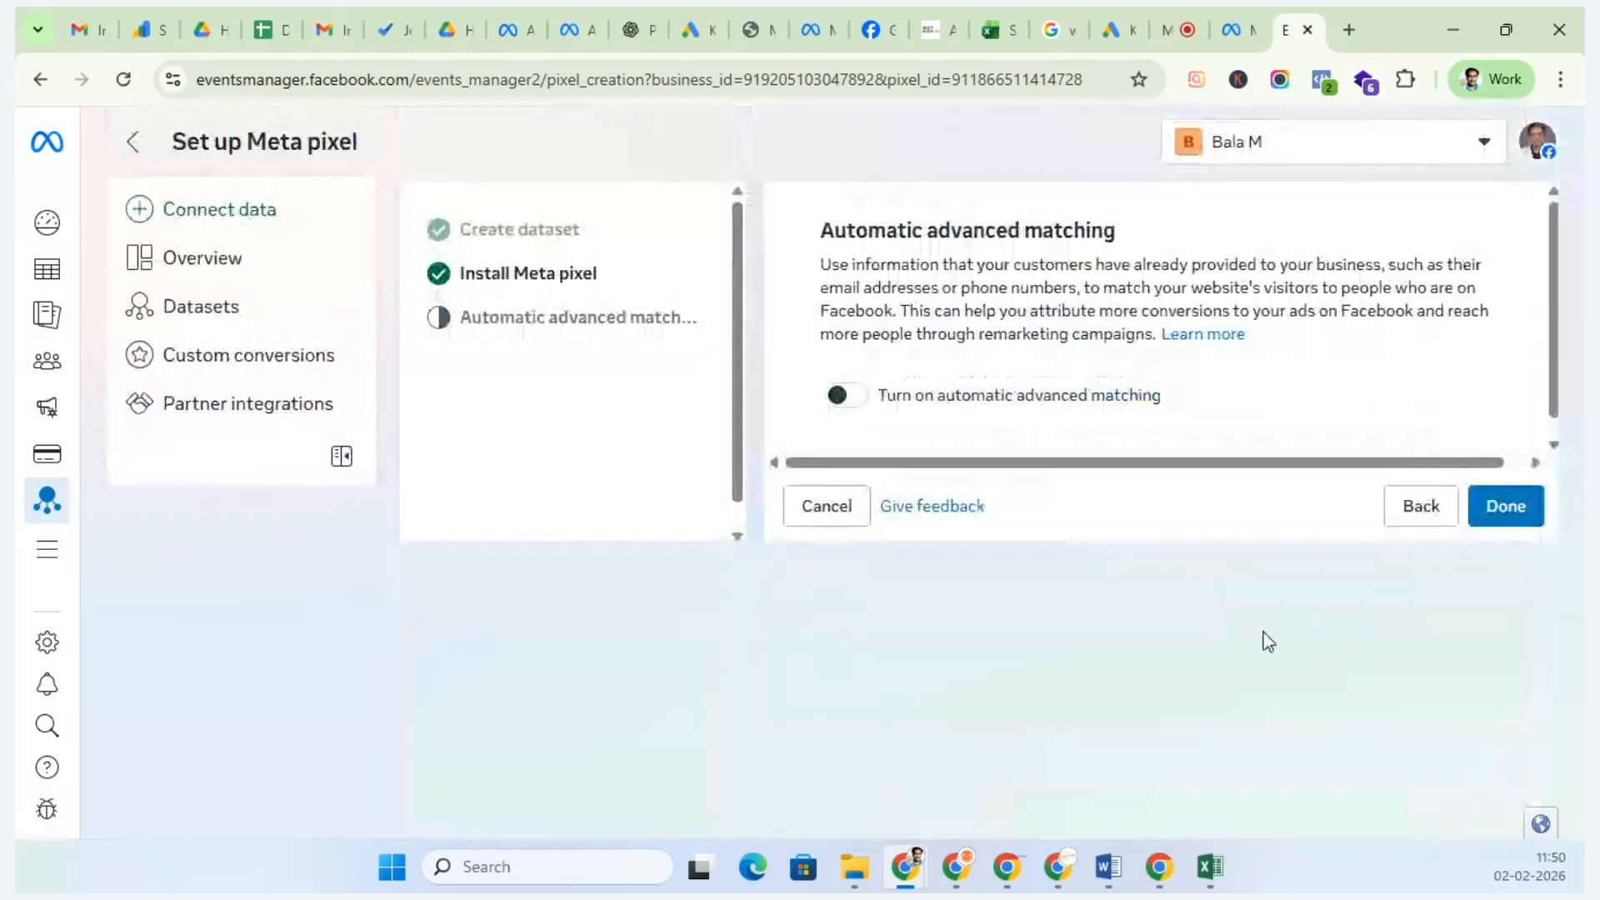
Step: Finish the pixel wizard with automatic advanced matching left off
{"action": "left_click", "coordinate": [1484, 515]}
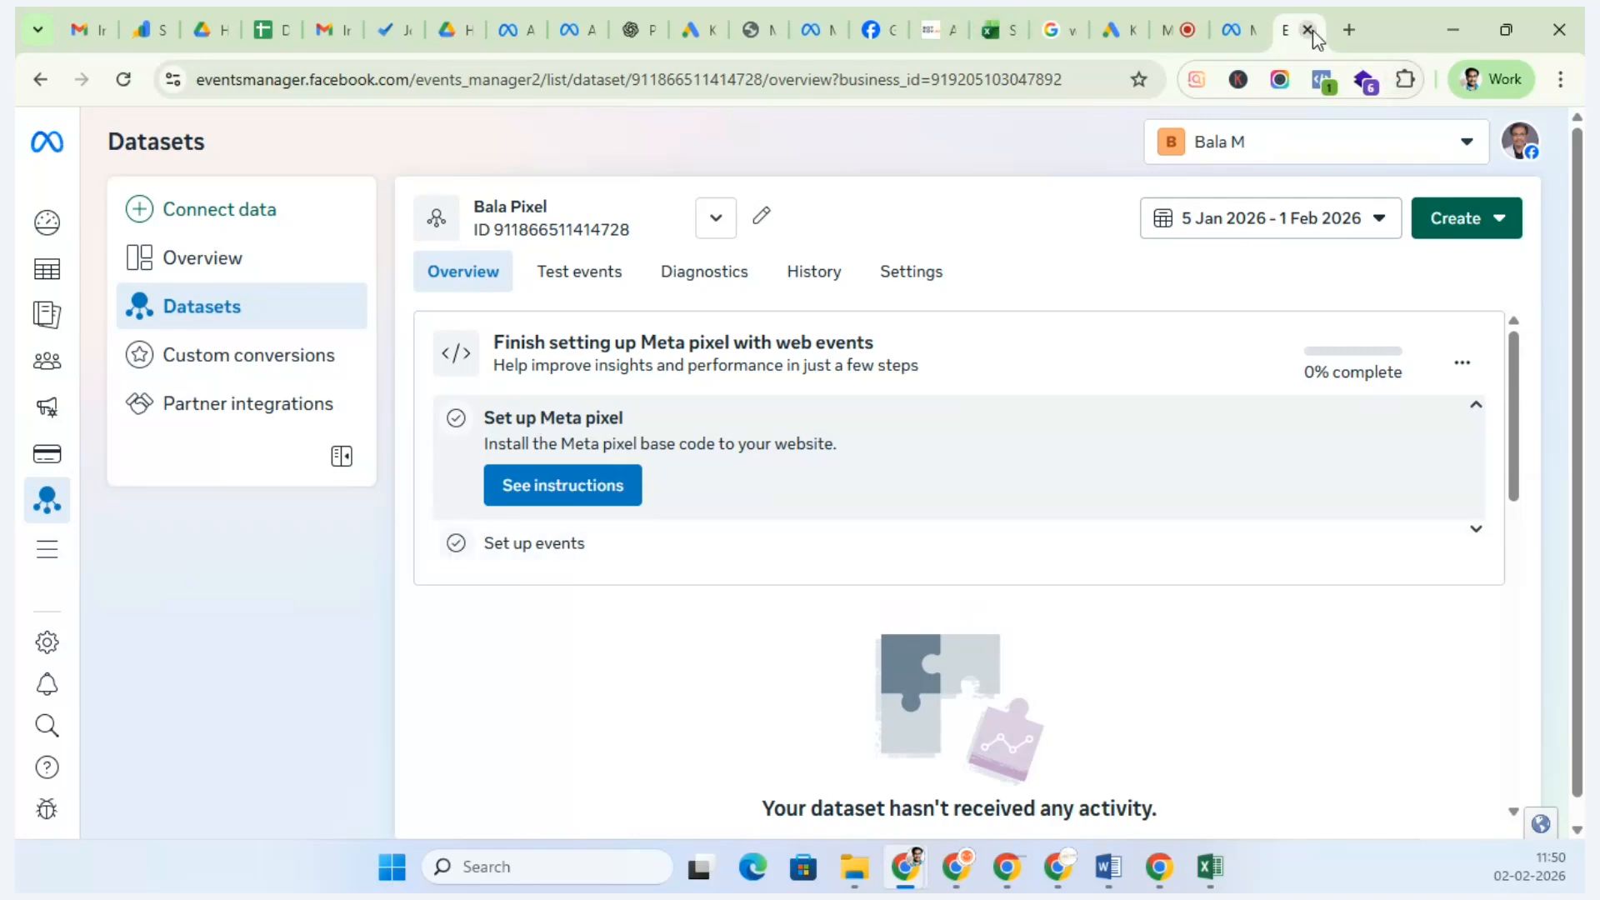
Step: Paste the pixel base code into a new tab's address bar, clear it, and return to Events Manager
{"action": "left_click", "coordinate": [1339, 34]}
{"action": "key", "text": "ctrl+v"}
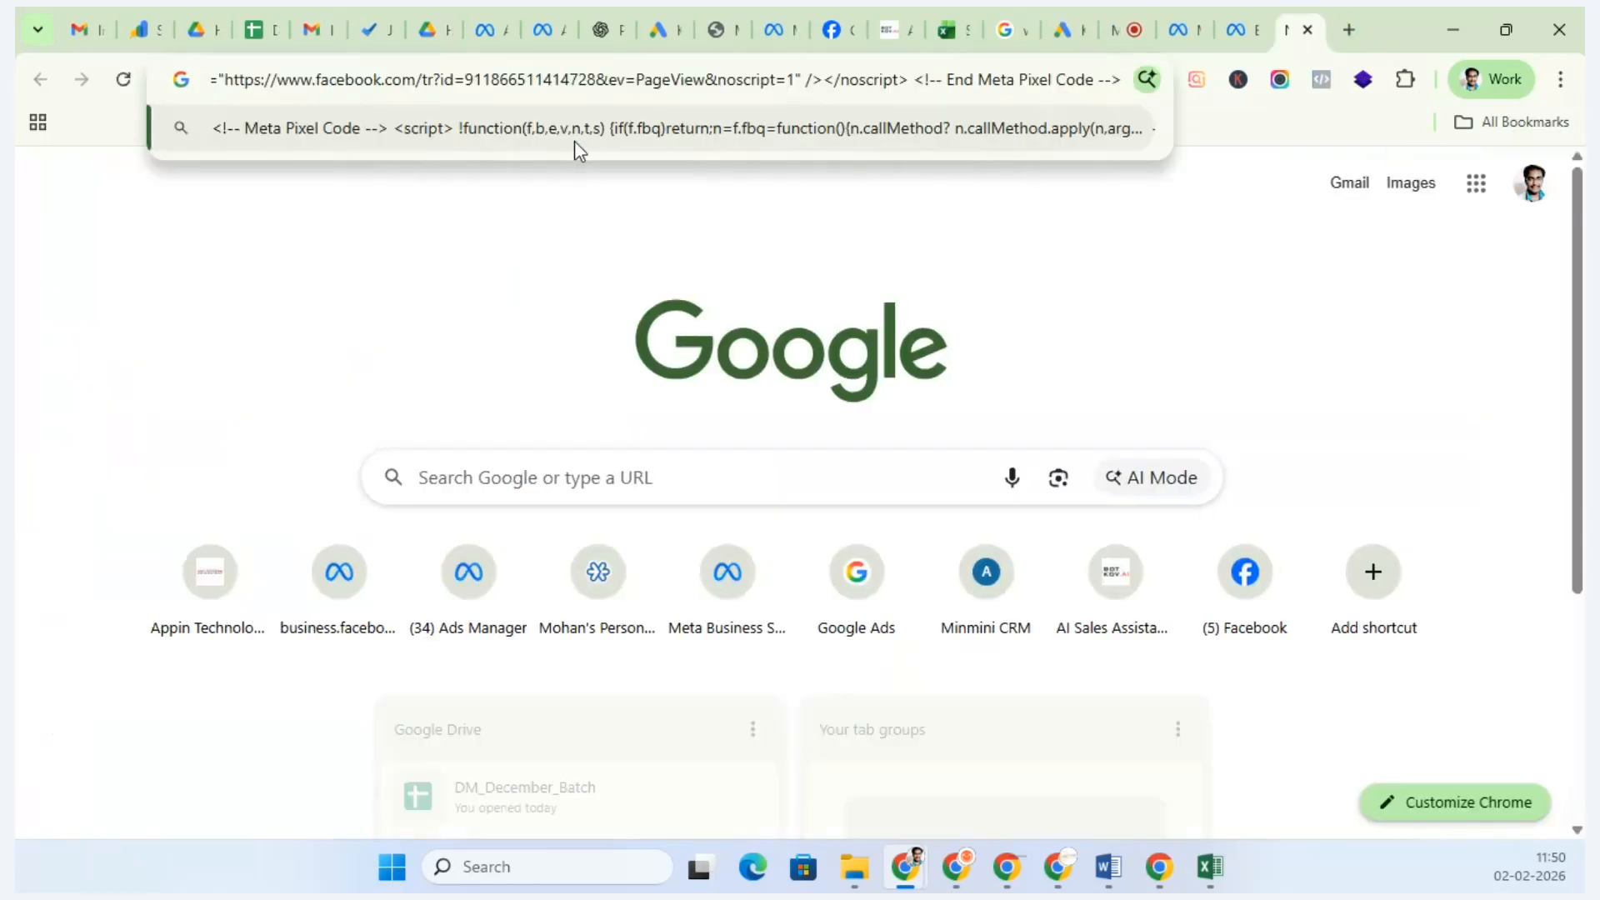
{"action": "left_click_drag", "start_coordinate": [497, 82], "coordinate": [1121, 82]}
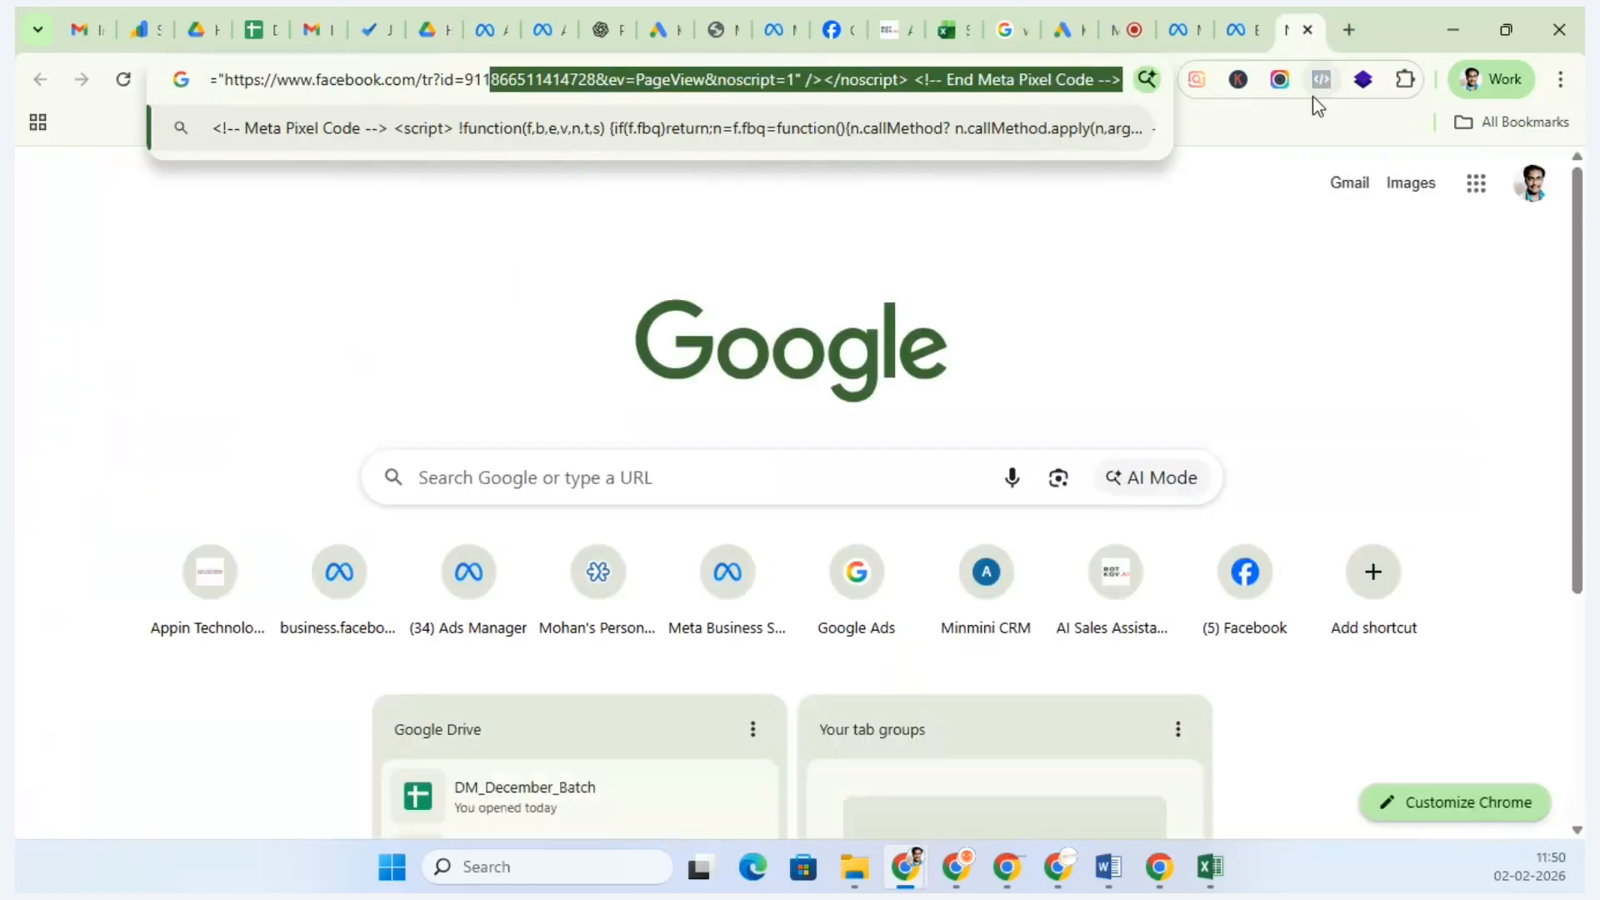
{"action": "key", "text": "ctrl+a"}
{"action": "key", "text": "BackSpace"}
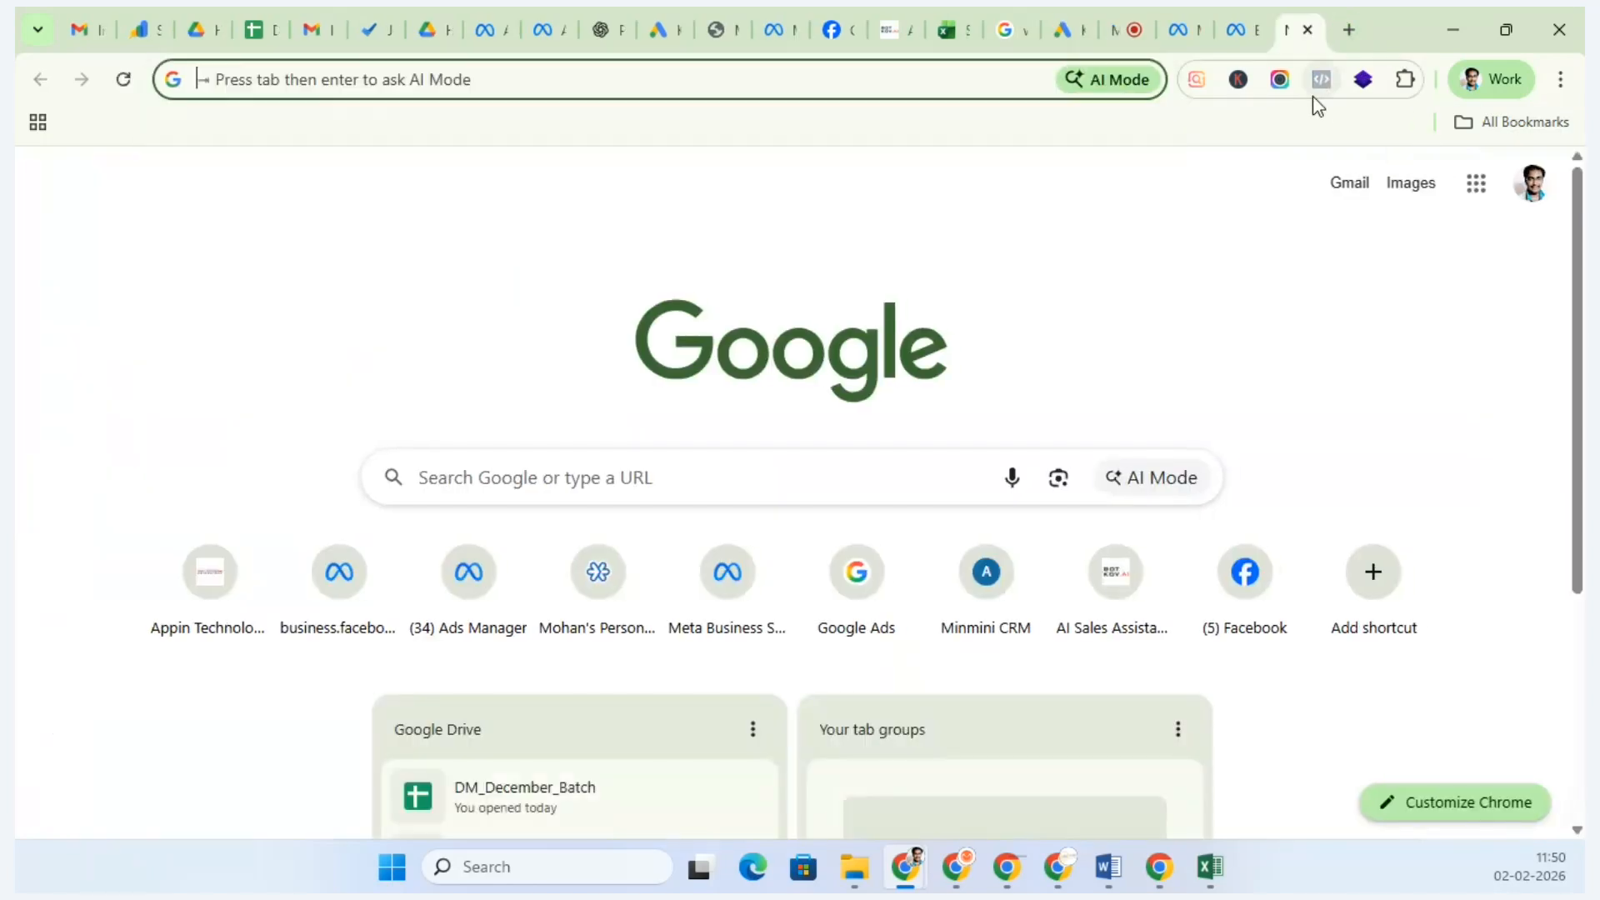
{"action": "left_click", "coordinate": [1233, 29]}
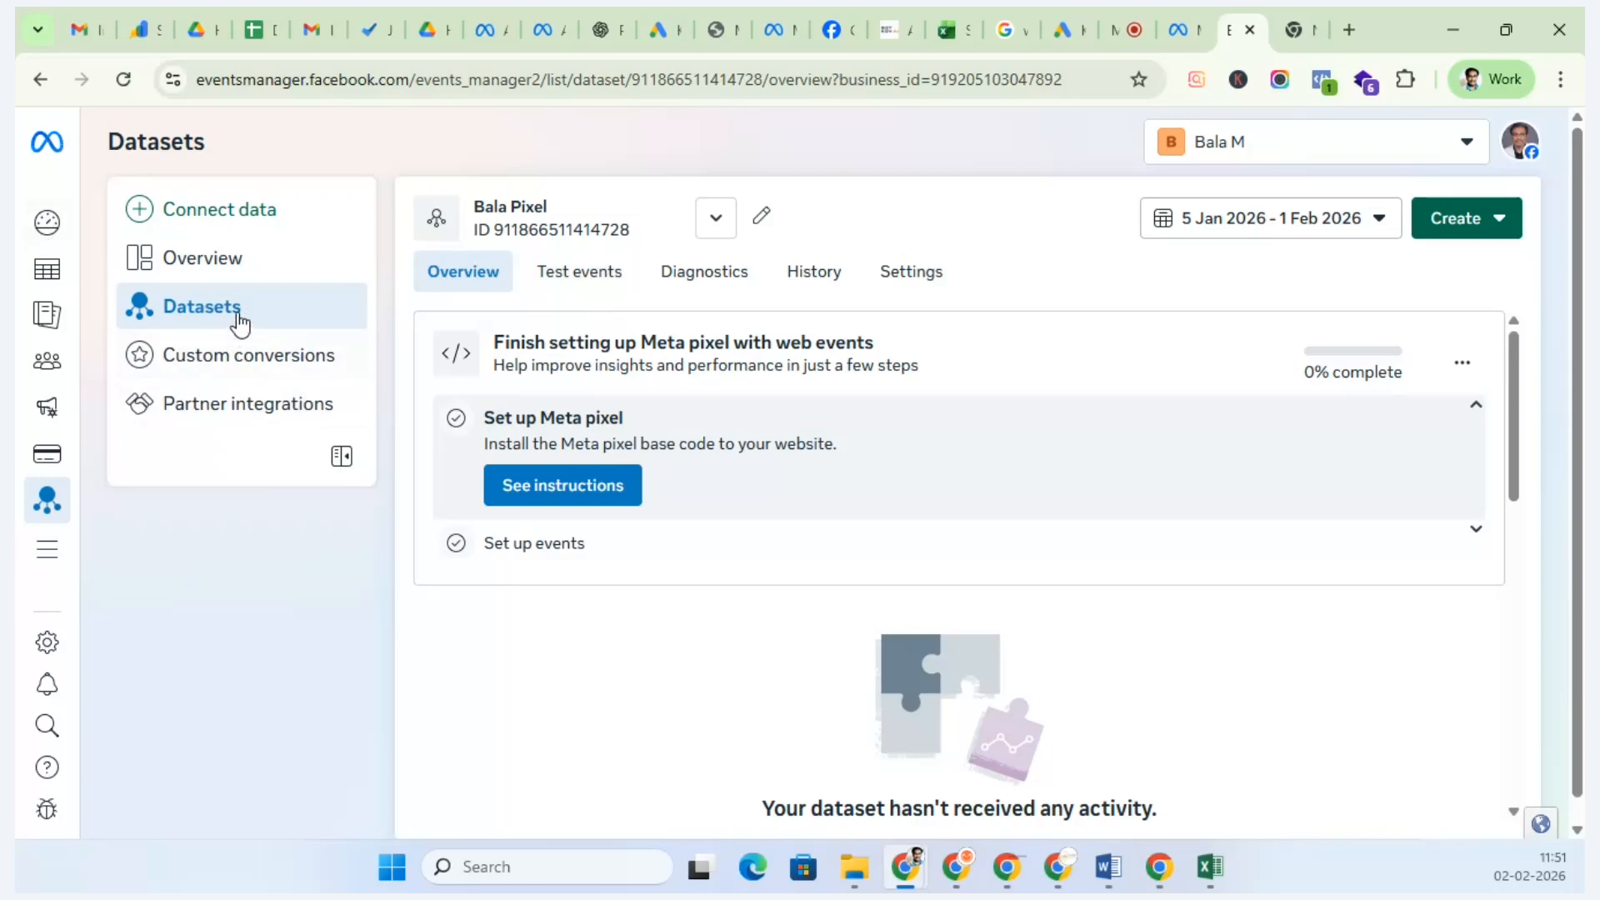
Step: Load myntra.com in a new tab
{"action": "mouse_move", "coordinate": [45, 507]}
{"action": "left_click", "coordinate": [1348, 31]}
{"action": "type", "text": "myn"}
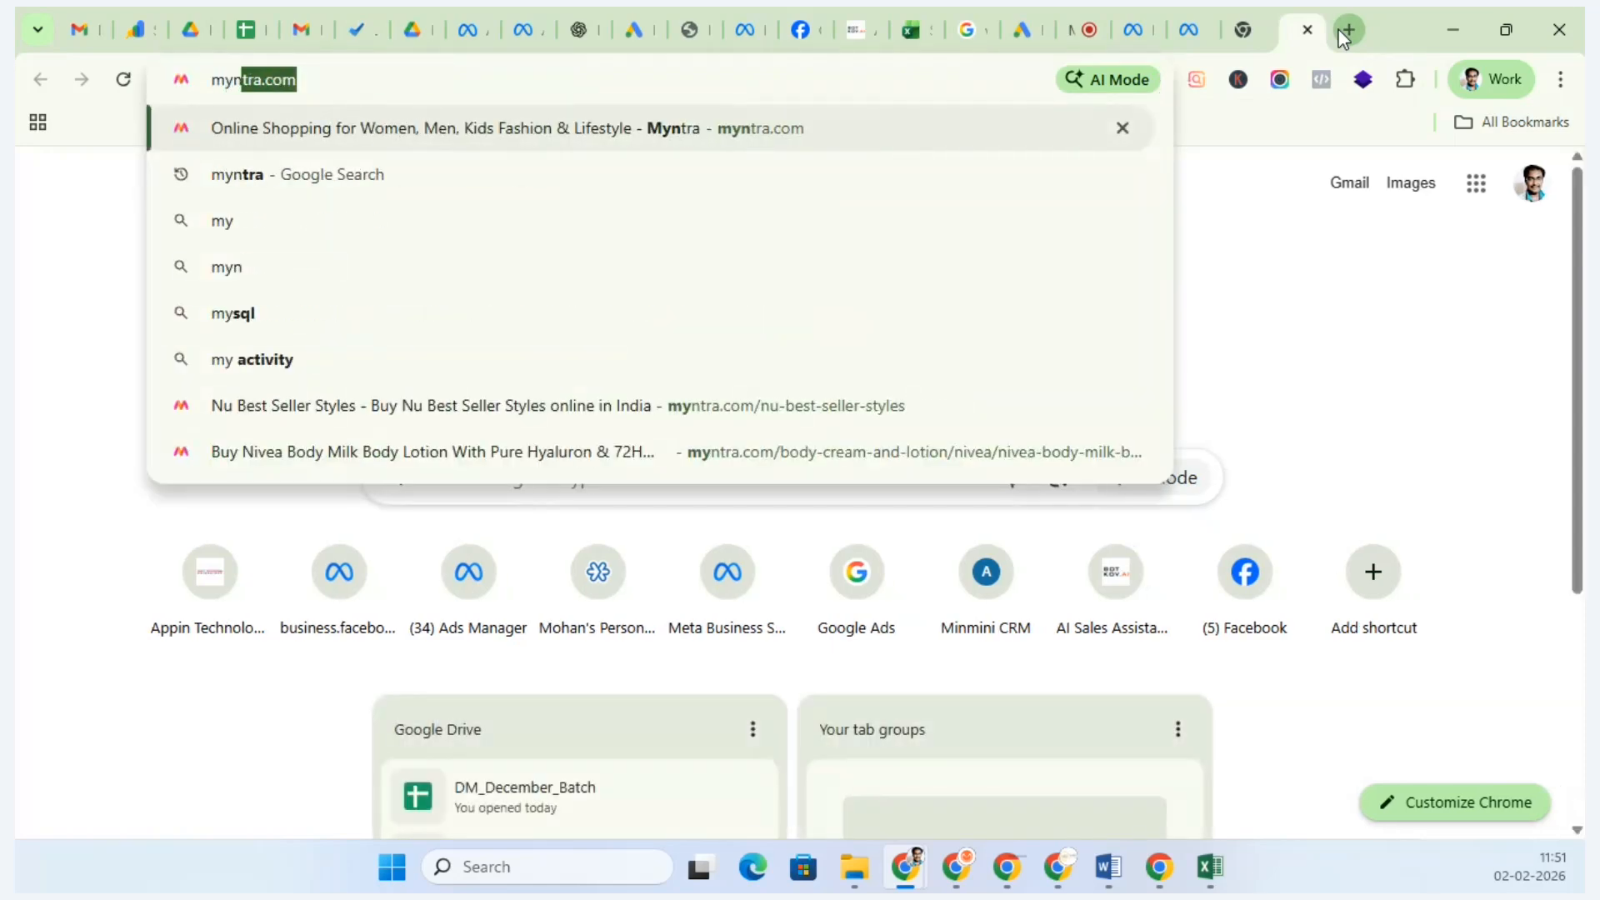
{"action": "type", "text": "tra"}
{"action": "key", "text": "Return"}
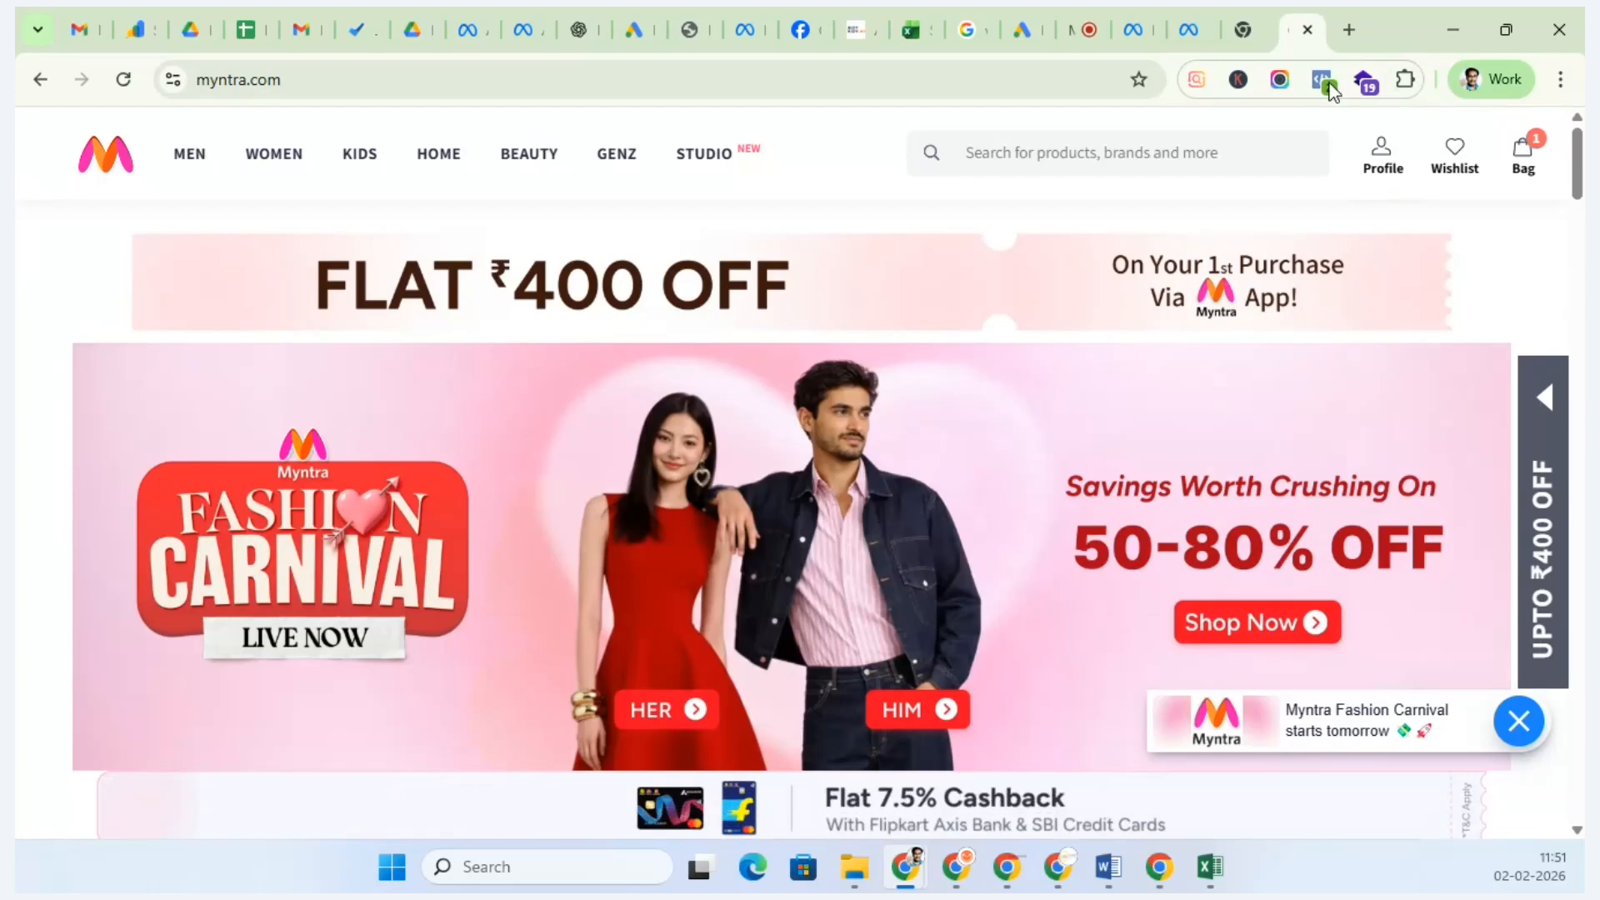
Step: In Meta Pixel Helper, expand the first pixel's PageView and show its location, code and URL
{"action": "left_click", "coordinate": [1405, 79]}
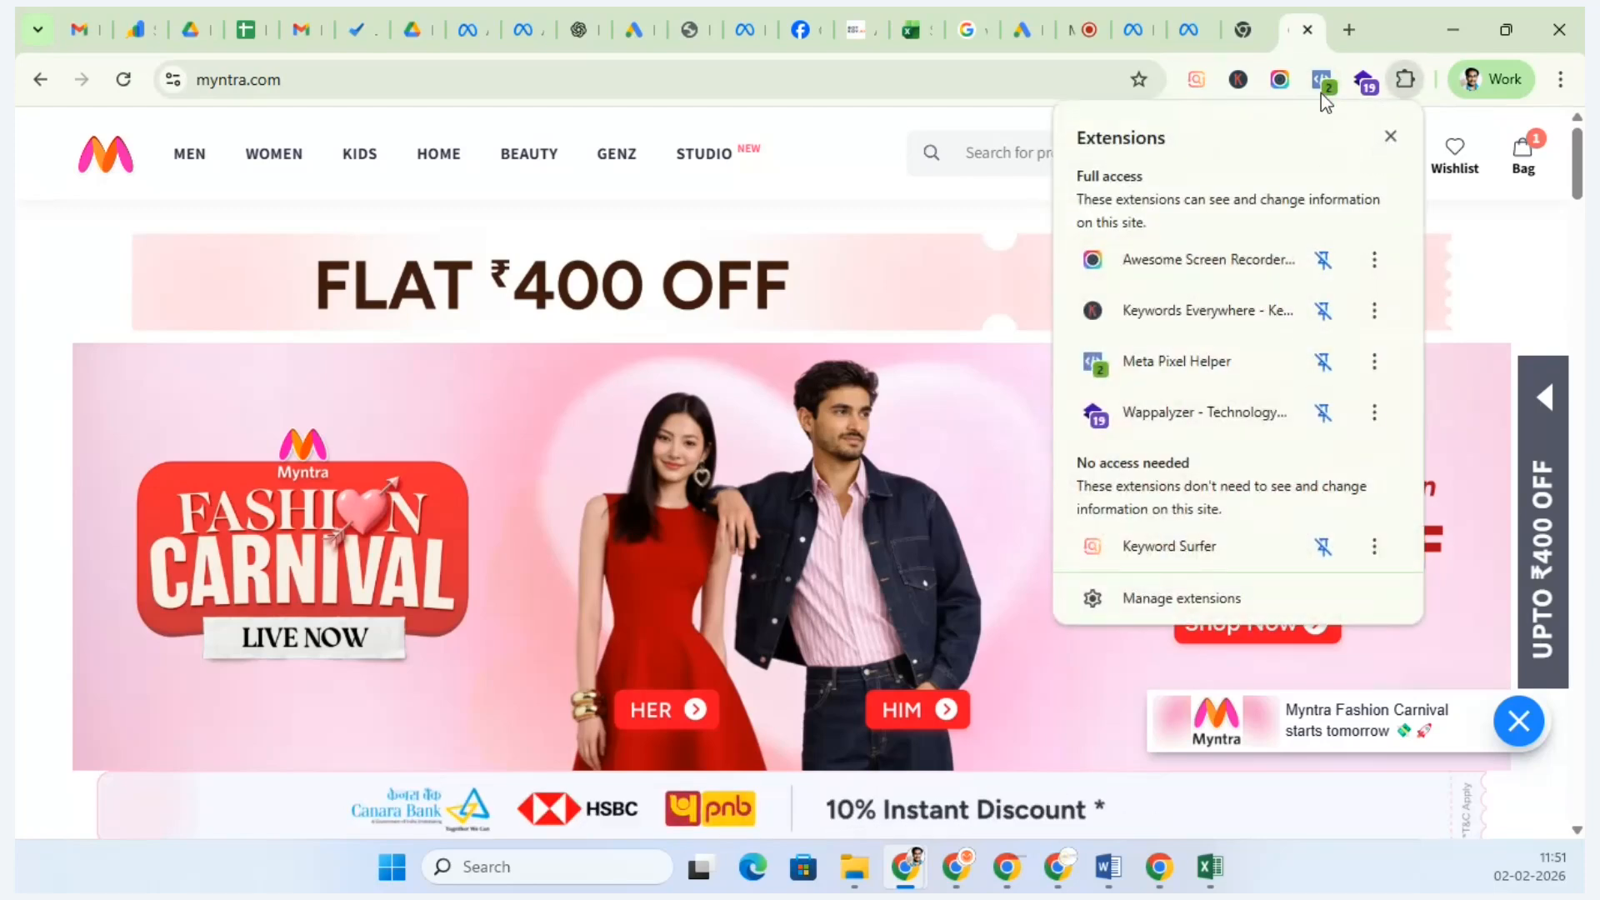
{"action": "left_click", "coordinate": [808, 153]}
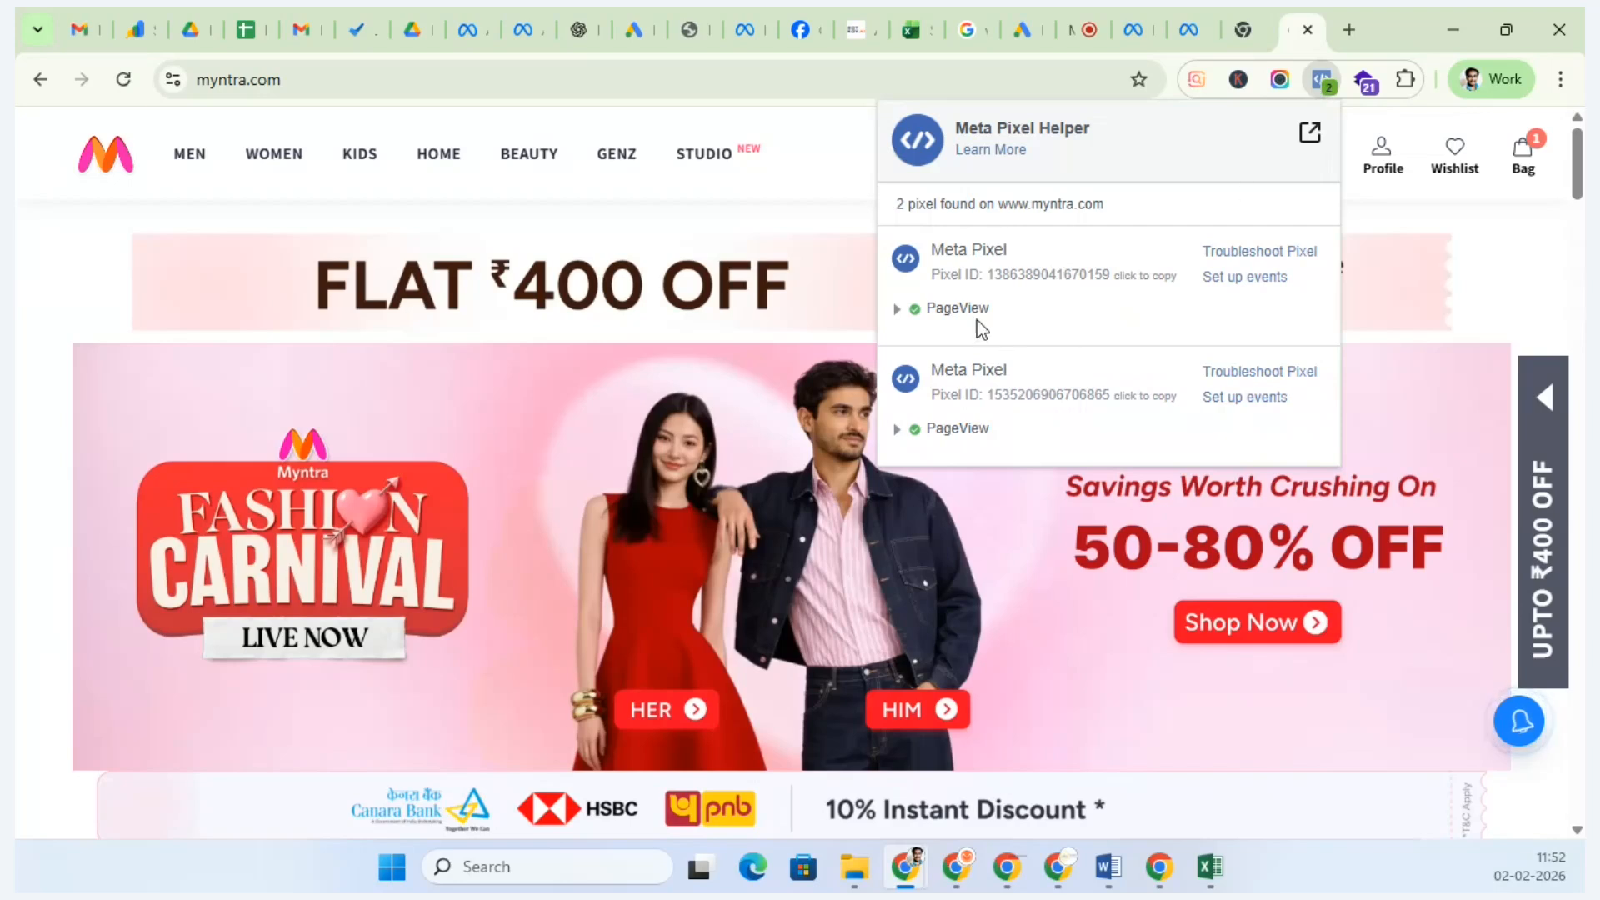
{"action": "left_click", "coordinate": [949, 310]}
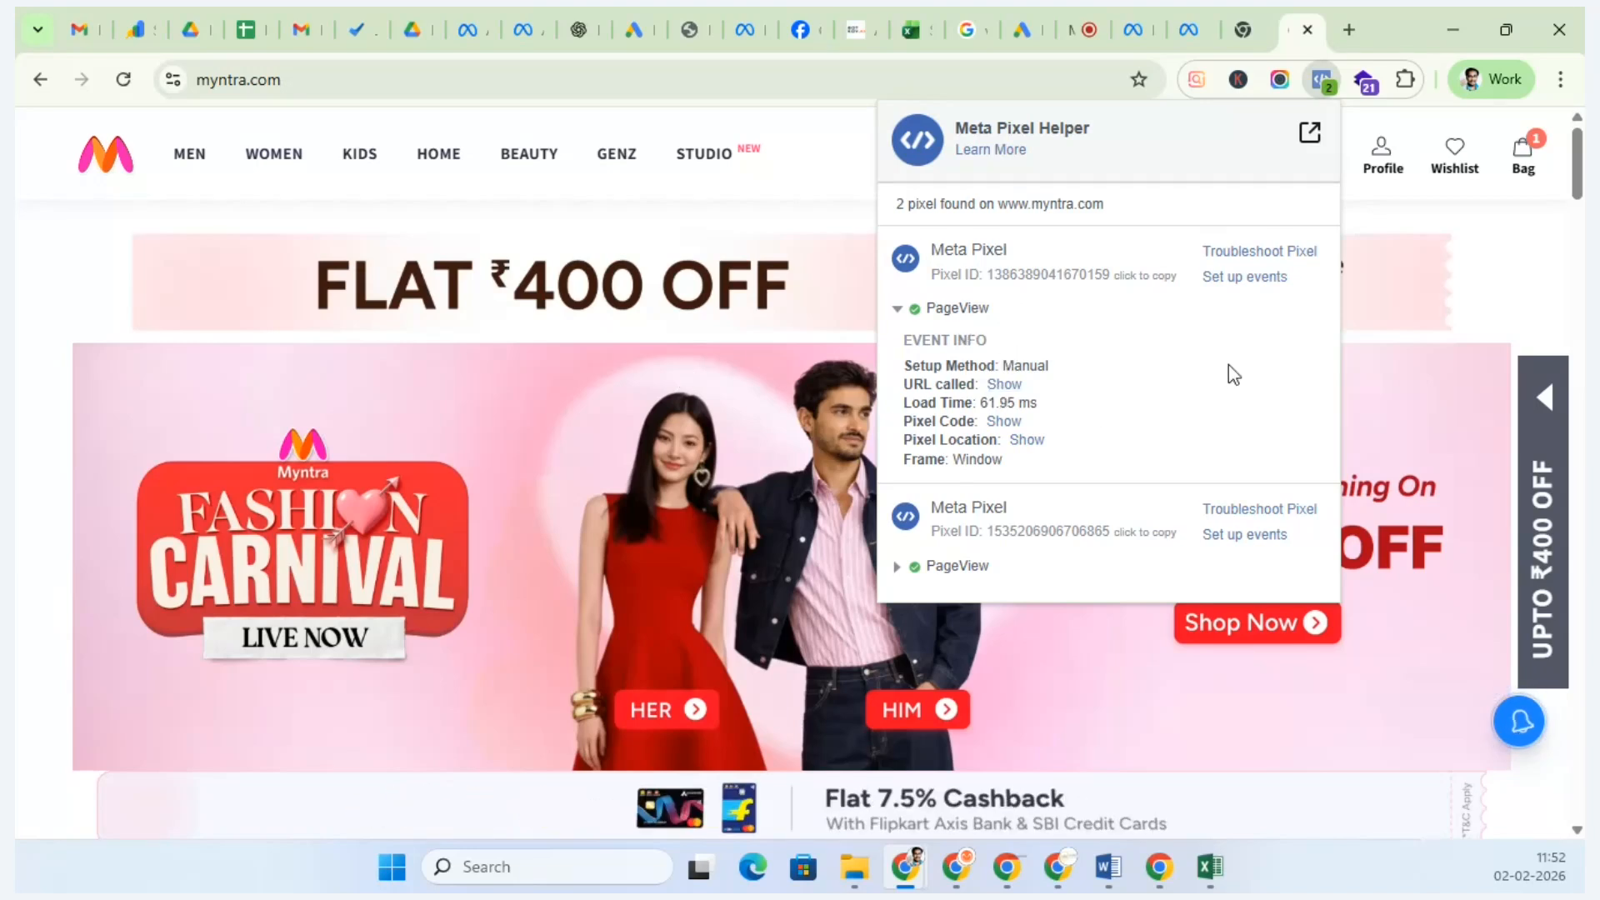
{"action": "left_click", "coordinate": [1025, 439]}
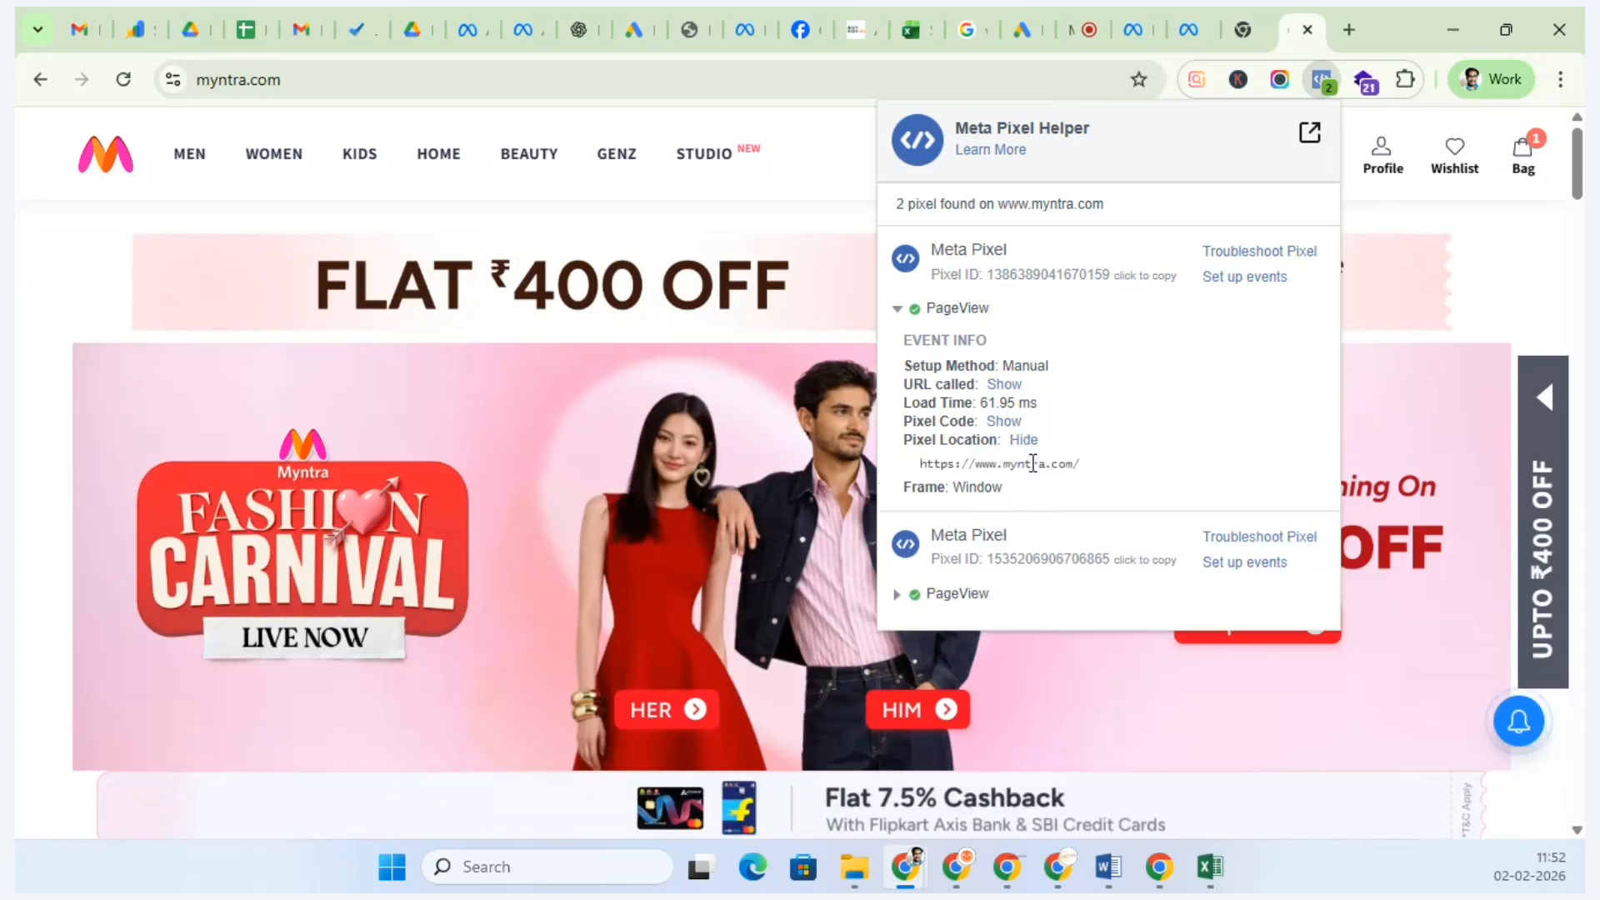
{"action": "left_click", "coordinate": [1004, 420]}
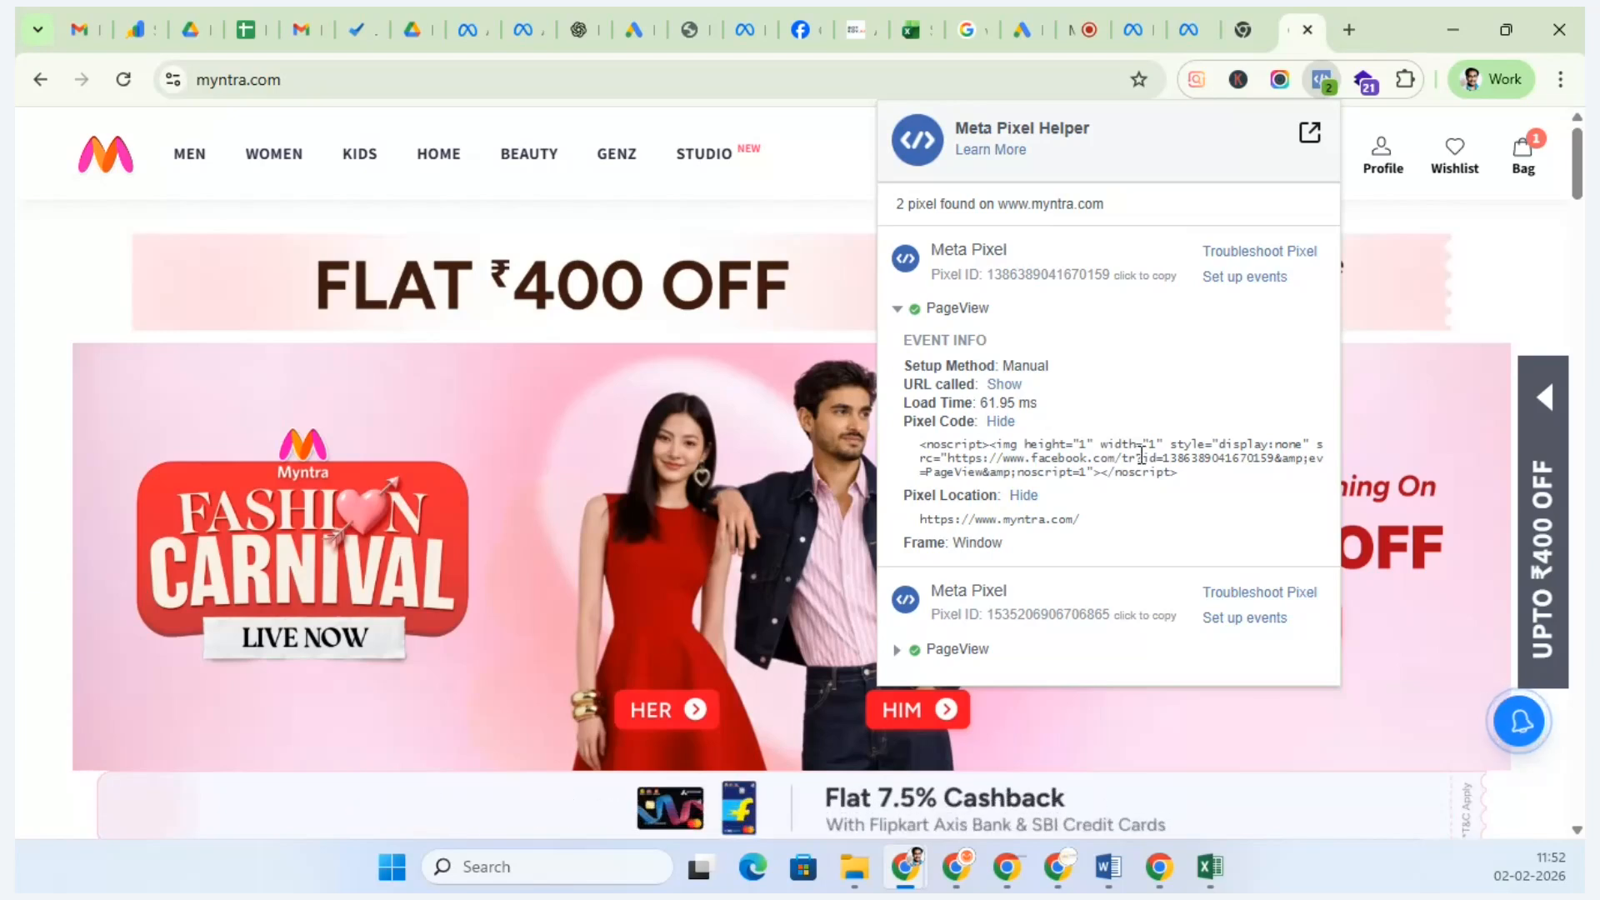
{"action": "left_click", "coordinate": [1004, 385]}
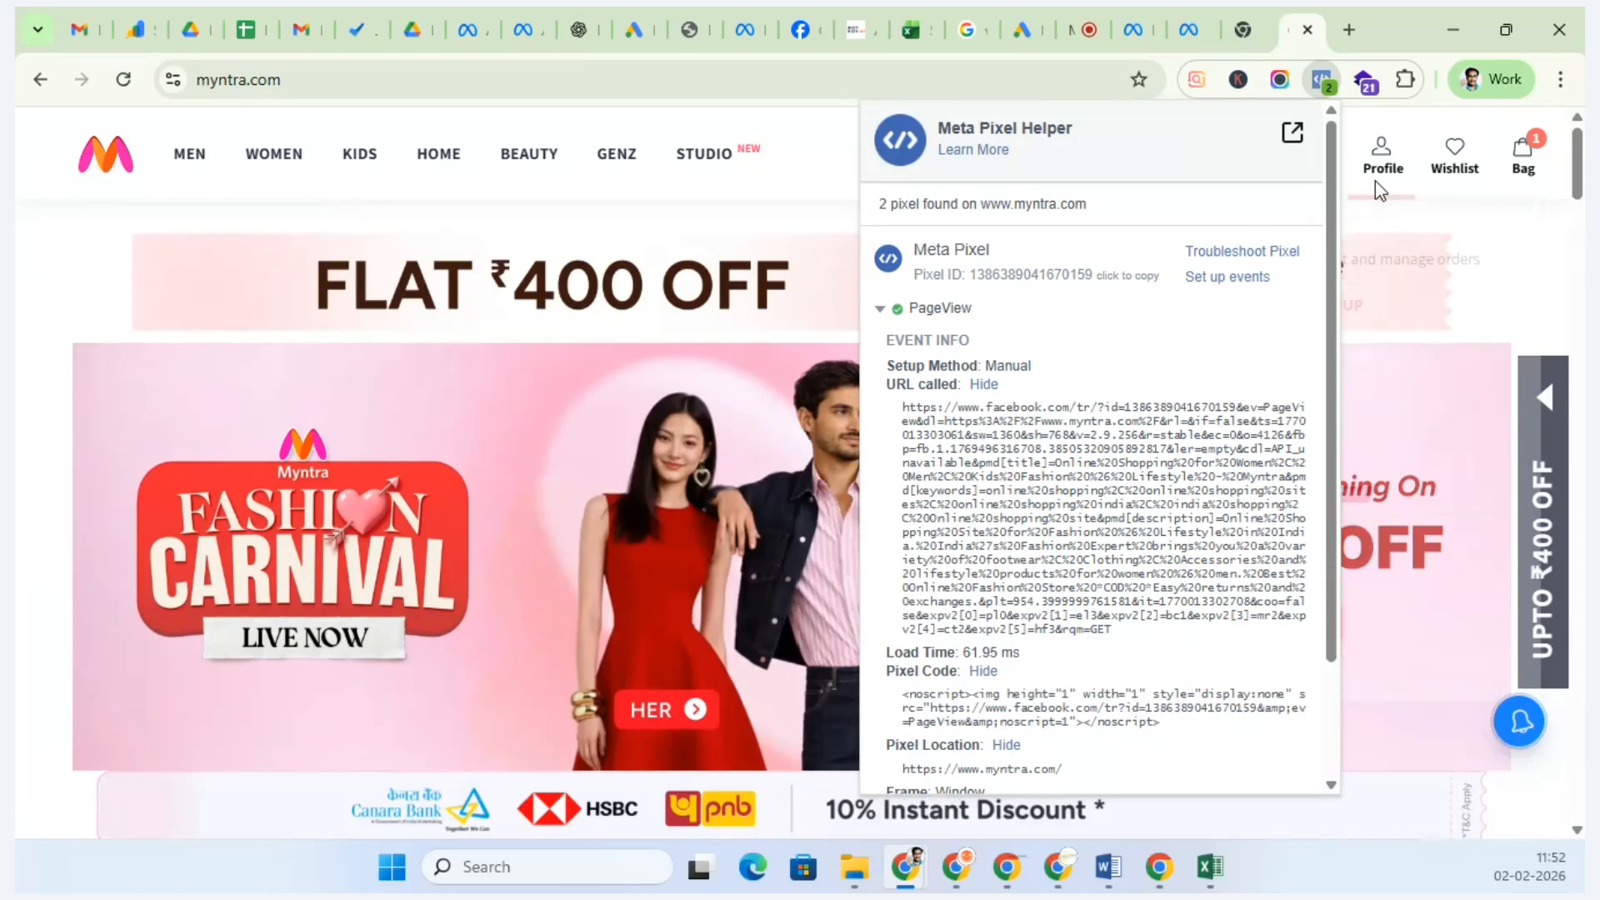
Step: Open the discounted Watches listing and inspect its PageView URL in Pixel Helper
{"action": "left_click", "coordinate": [1380, 203]}
{"action": "scroll", "coordinate": [973, 561], "scroll_direction": "down", "scroll_amount": 13}
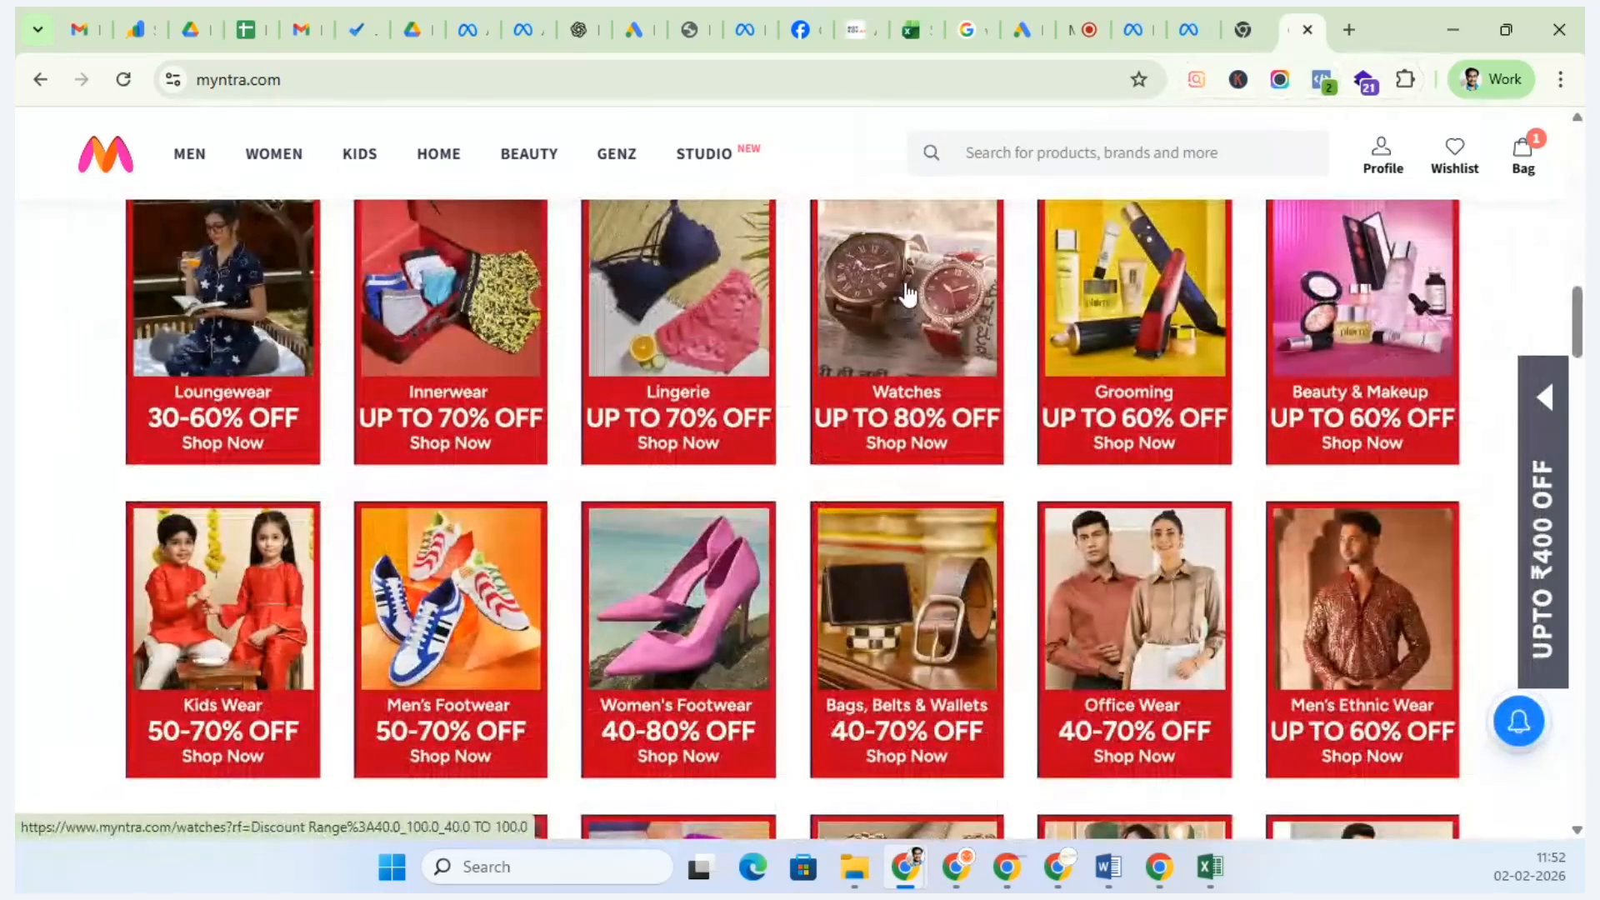
{"action": "left_click", "coordinate": [906, 288]}
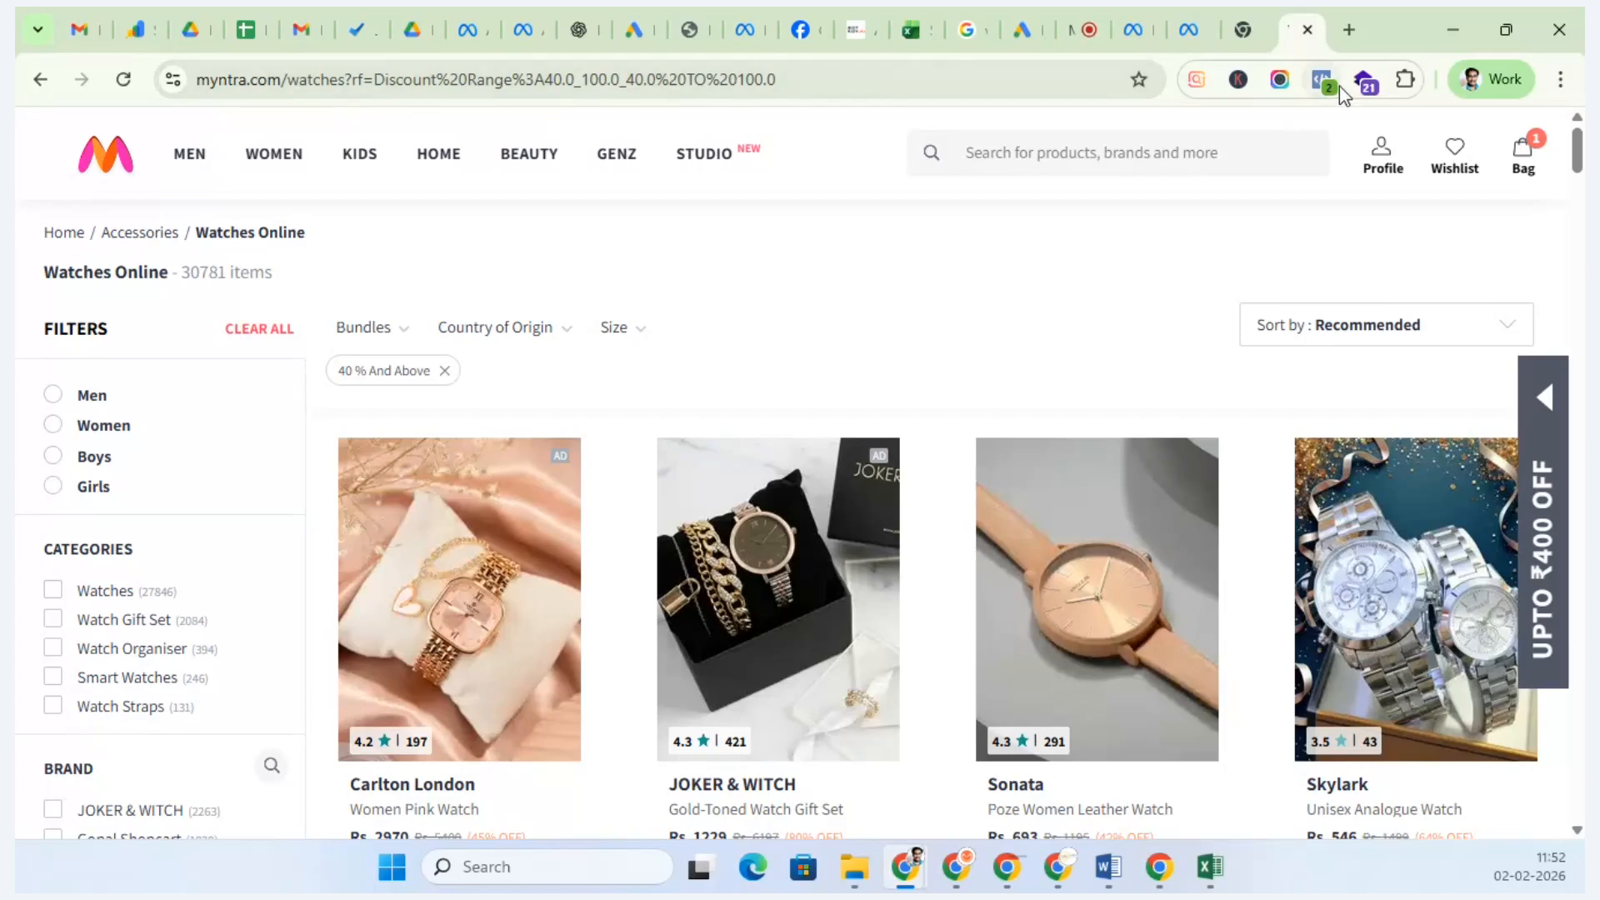
{"action": "left_click", "coordinate": [1323, 80]}
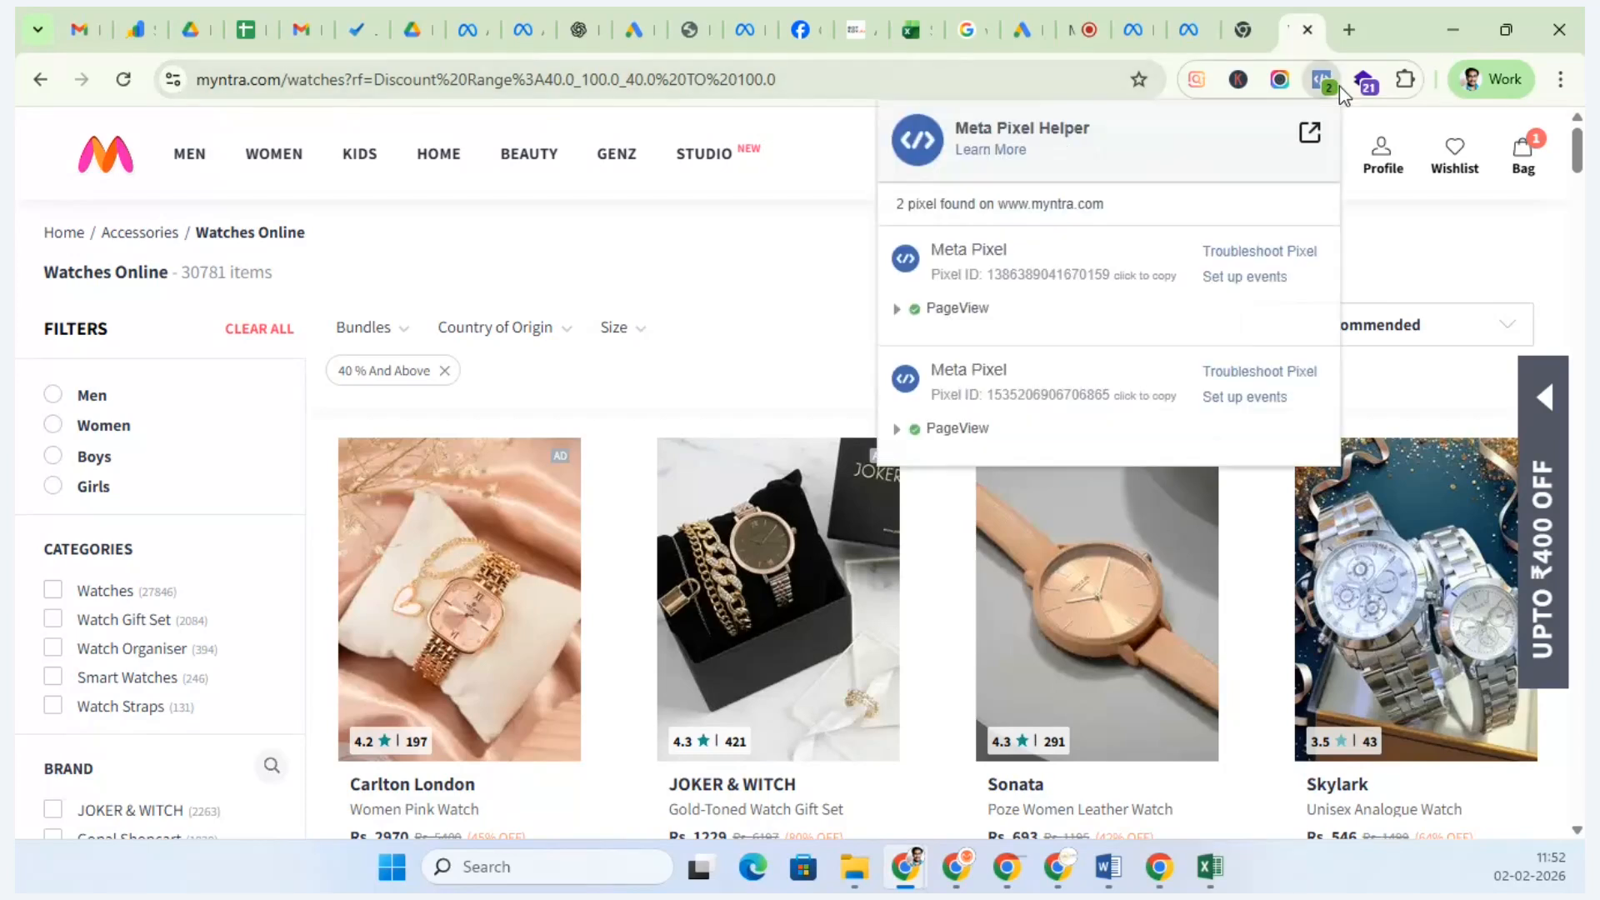
{"action": "left_click", "coordinate": [927, 308]}
{"action": "left_click", "coordinate": [1005, 385]}
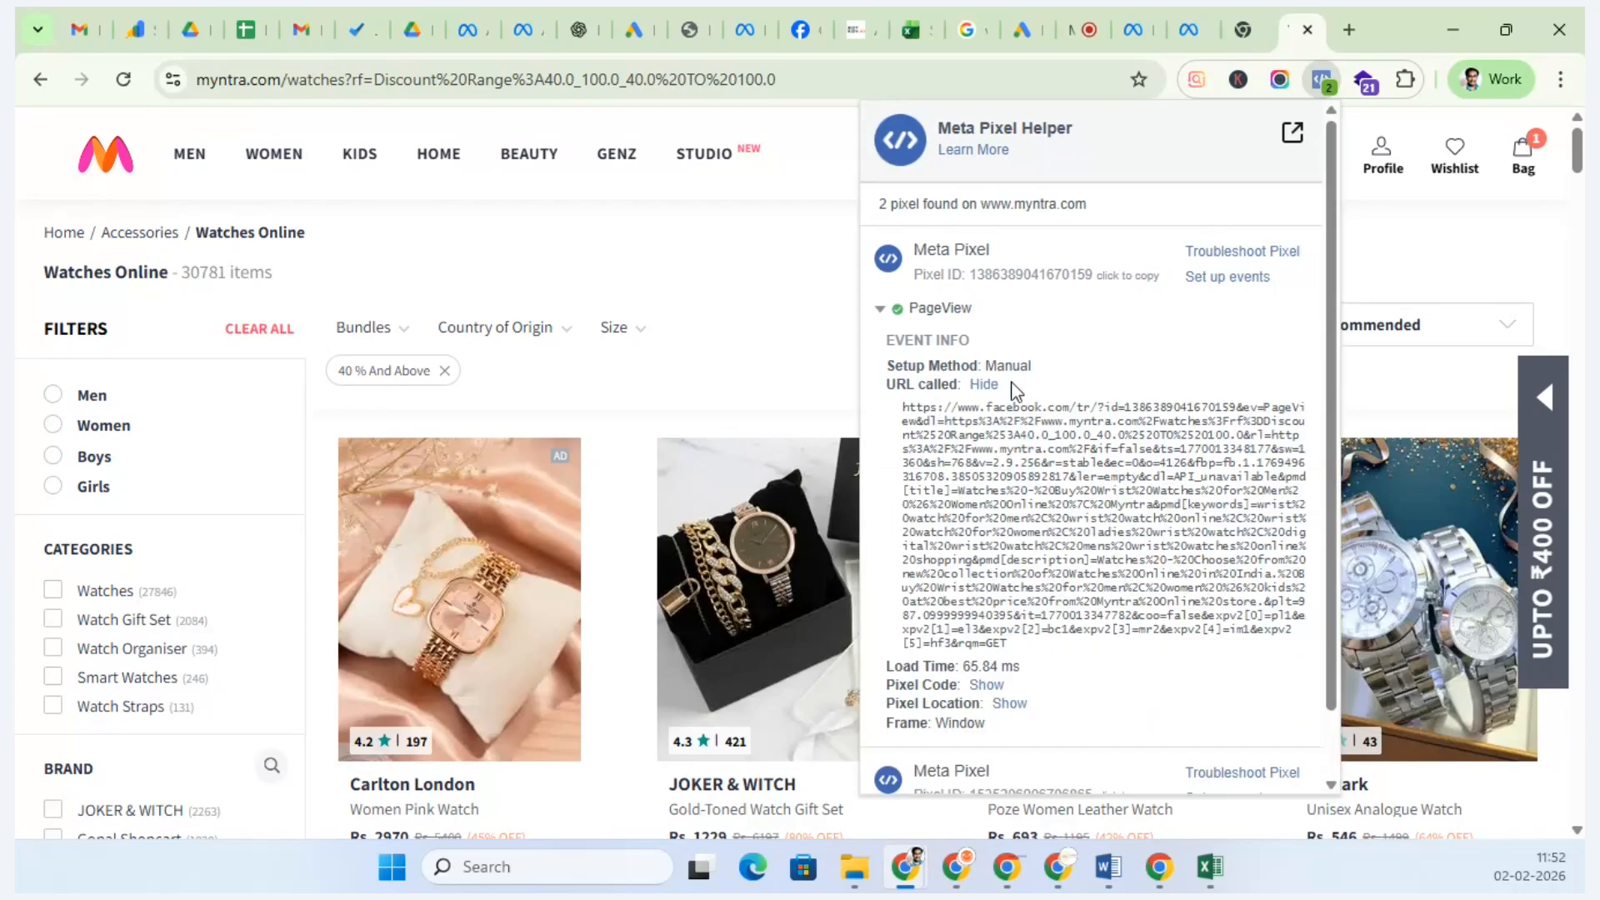
{"action": "scroll", "coordinate": [1138, 545], "scroll_direction": "down", "scroll_amount": 2}
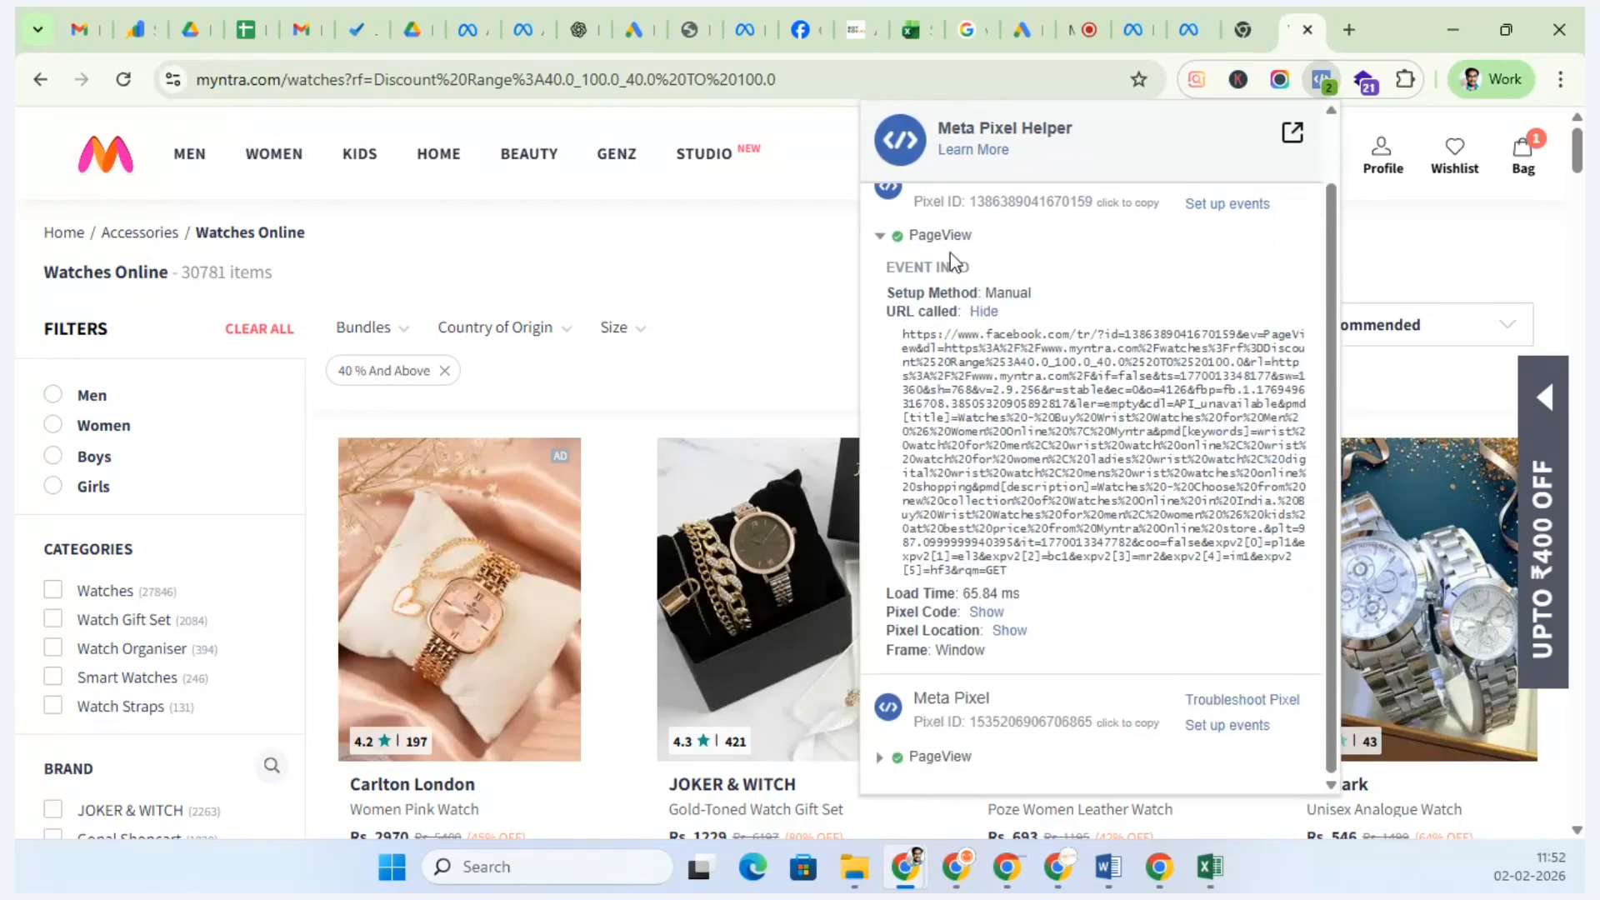
{"action": "left_click", "coordinate": [883, 236]}
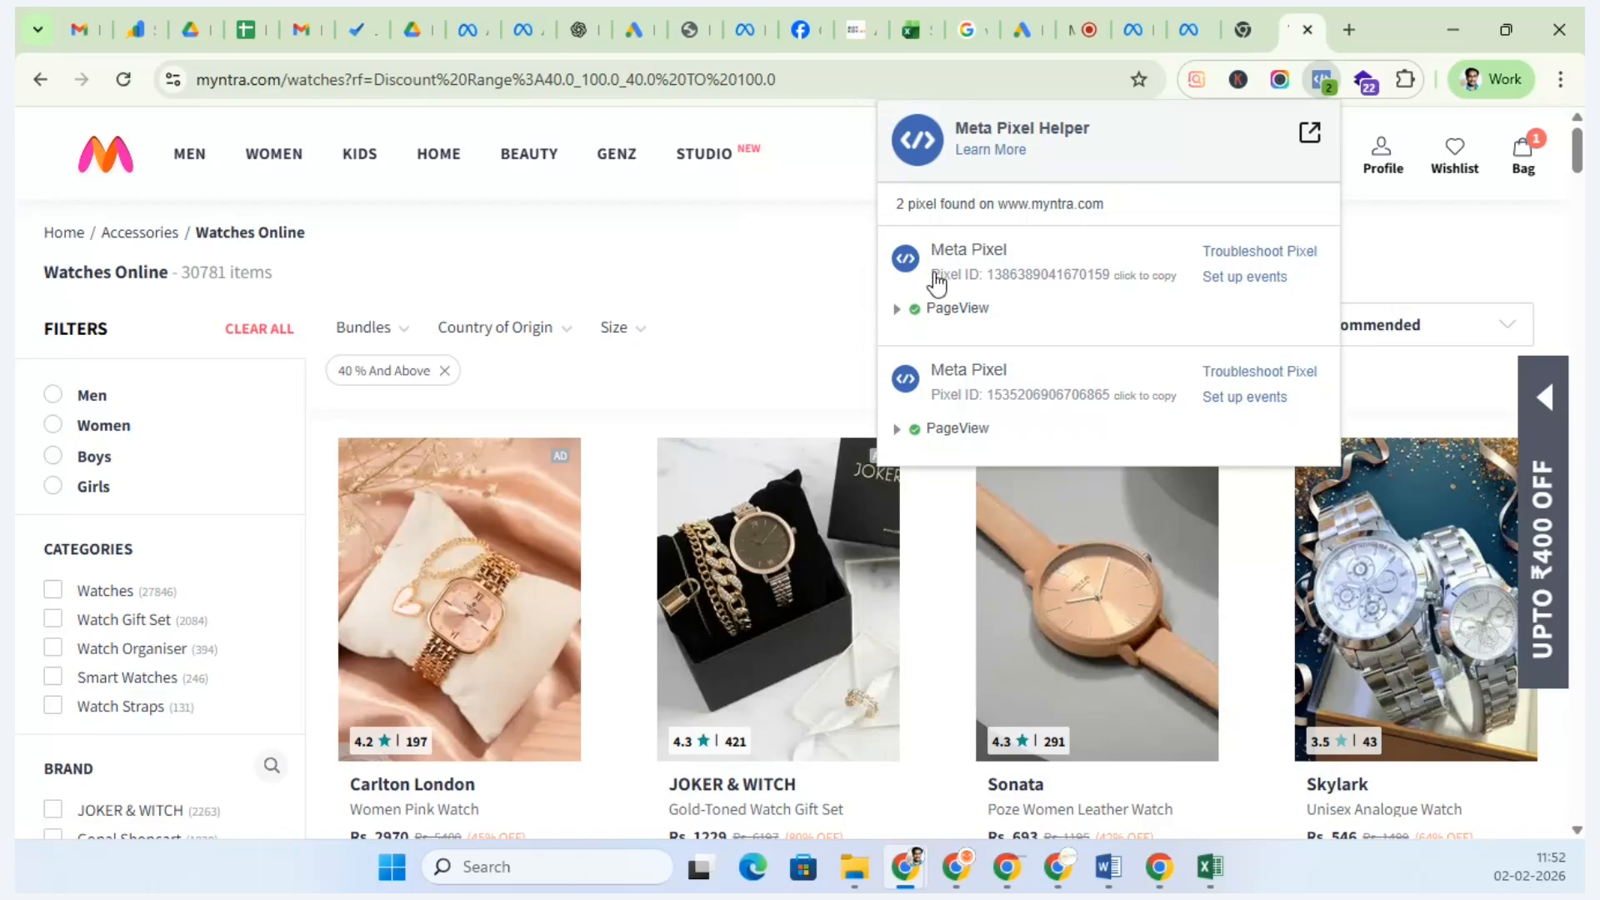
Step: Open the Carlton London pink watch page and check ViewContent's content_ids 30249628 in Pixel Helper
{"action": "left_click", "coordinate": [482, 601]}
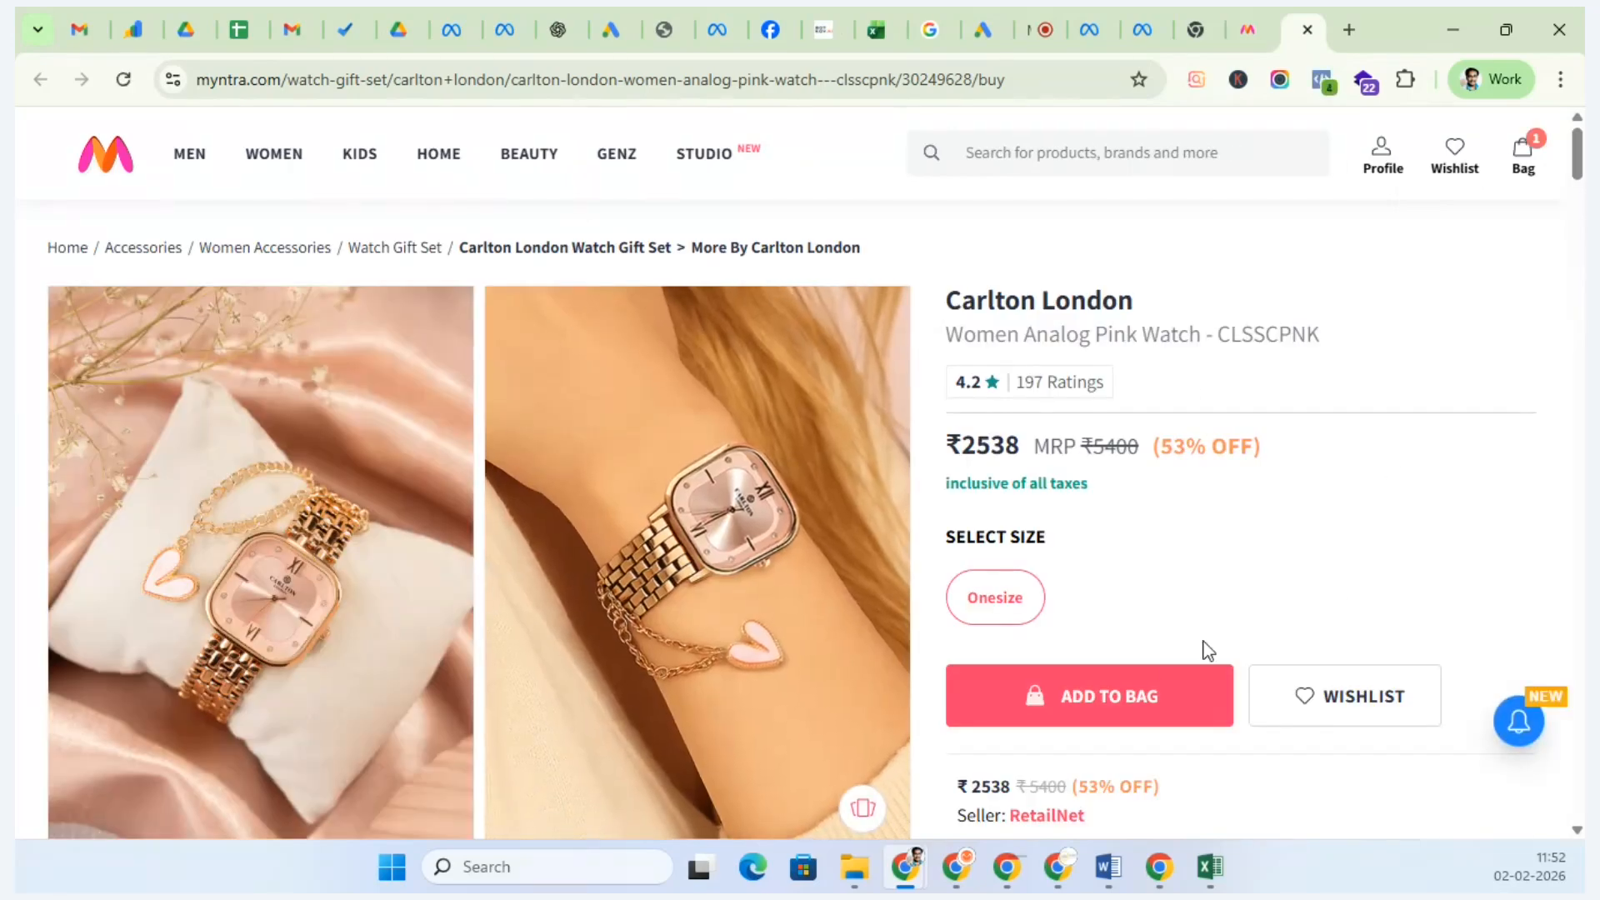
{"action": "left_click", "coordinate": [1323, 79]}
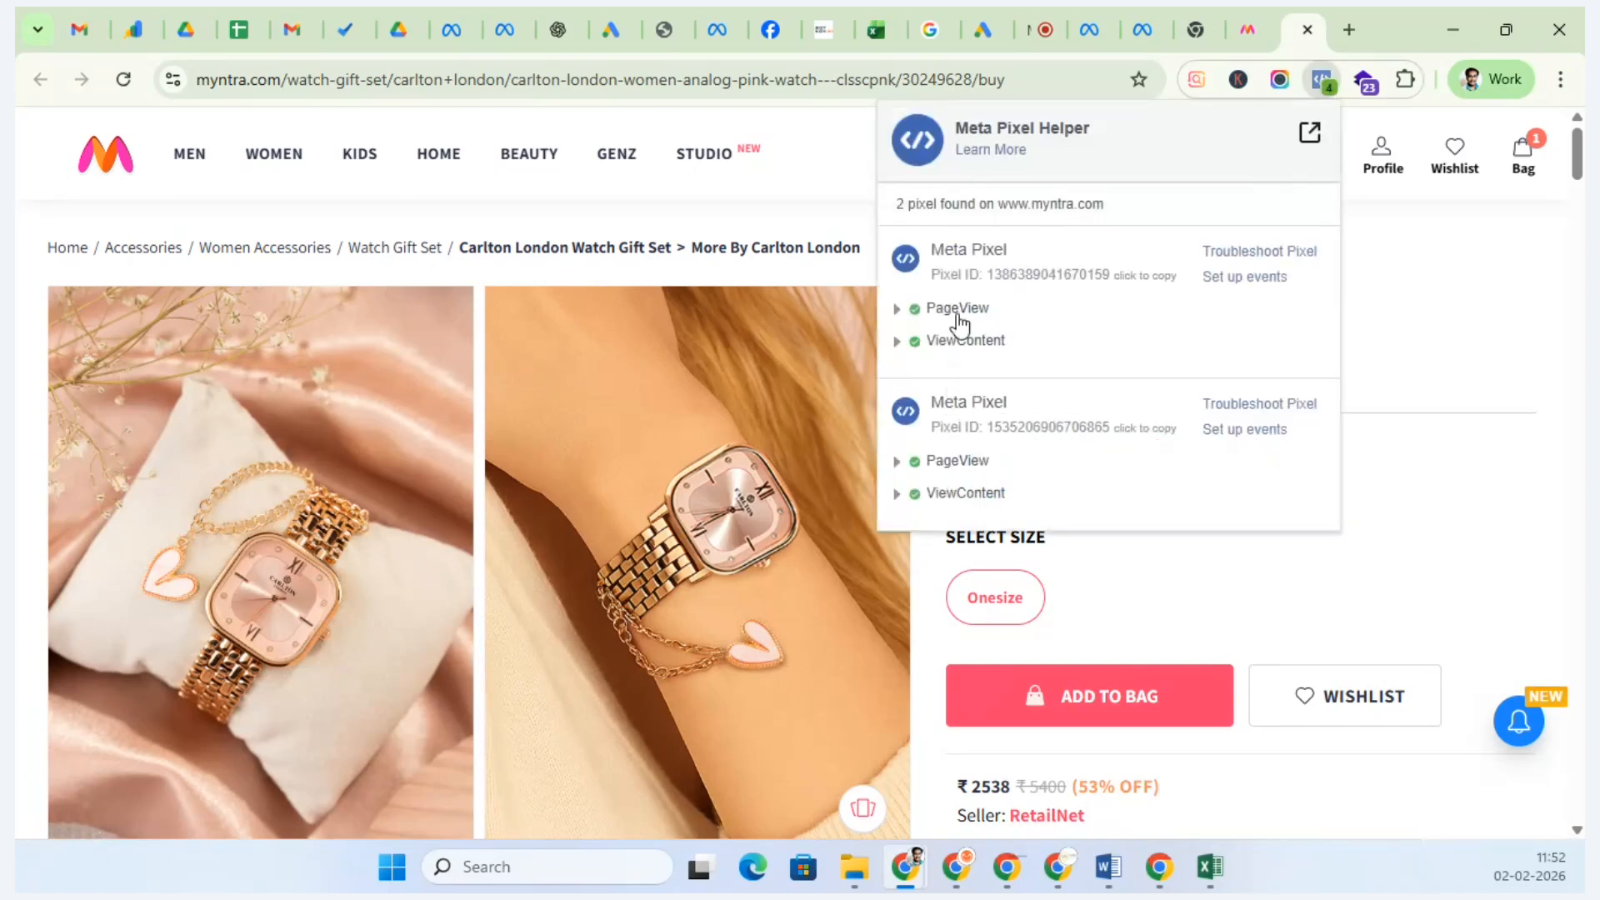
{"action": "left_click", "coordinate": [901, 343]}
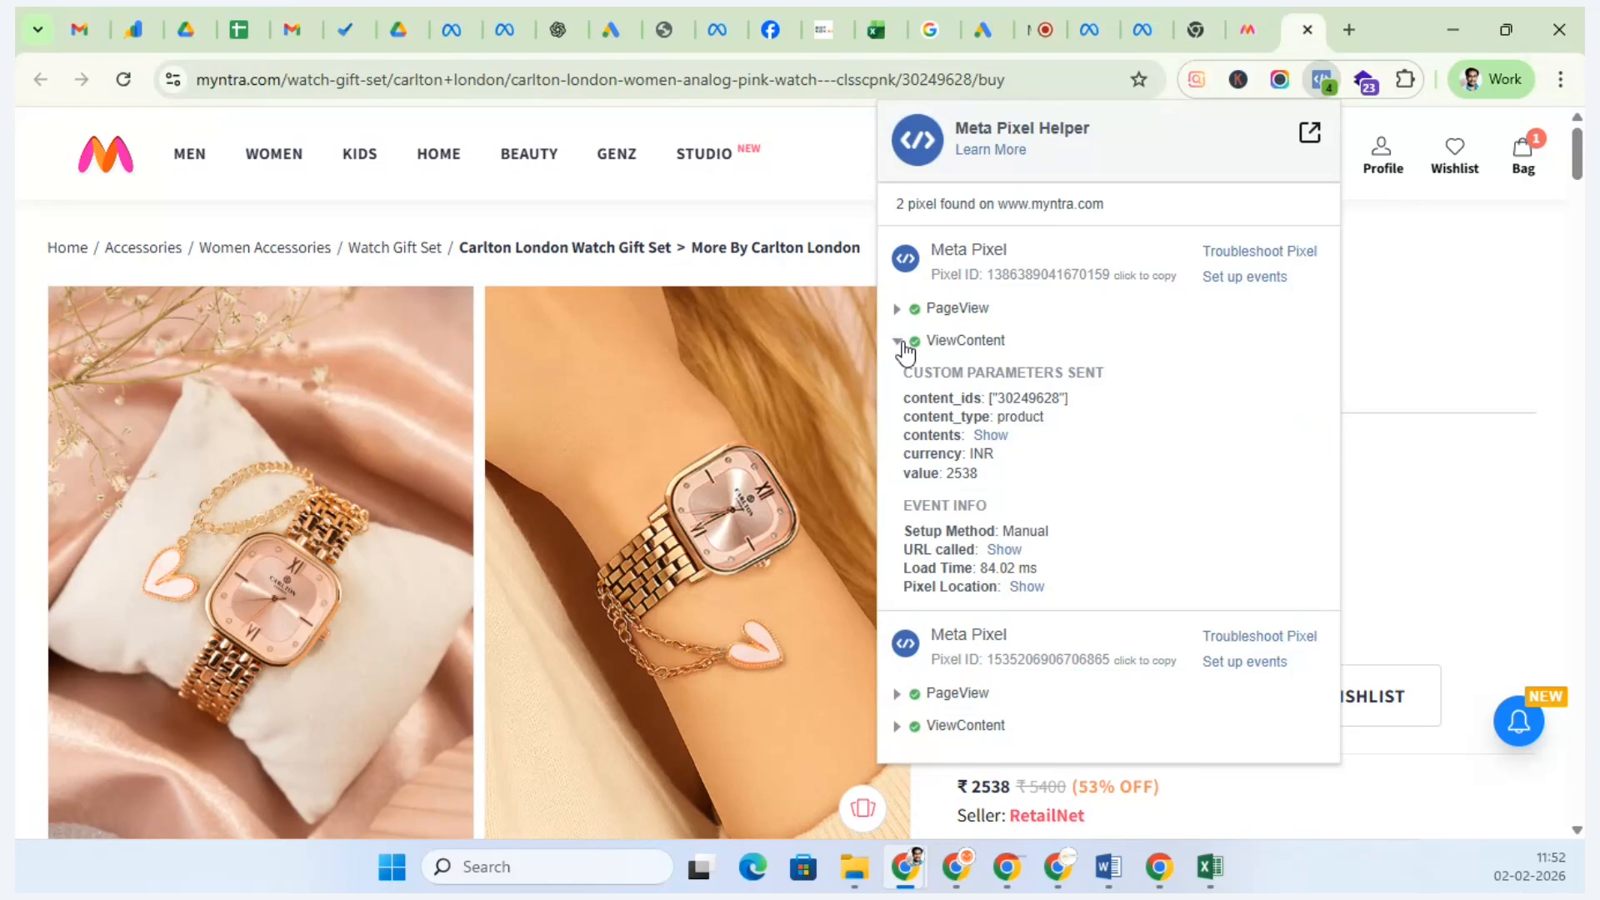
{"action": "left_click", "coordinate": [899, 313]}
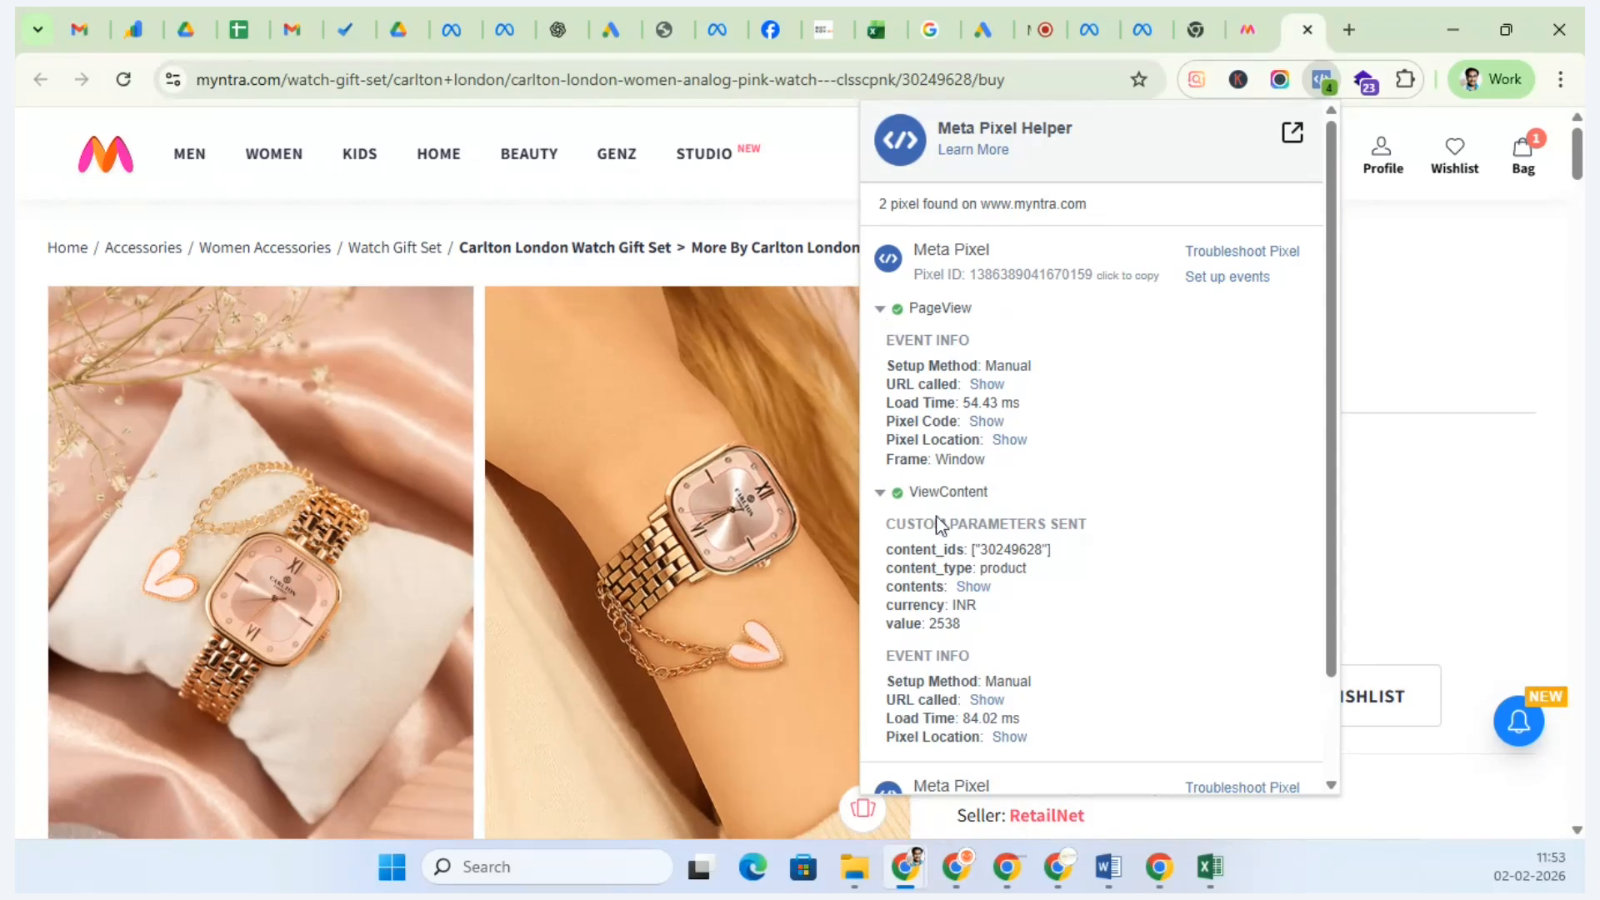
{"action": "double_click", "coordinate": [990, 549]}
{"action": "left_click", "coordinate": [412, 441]}
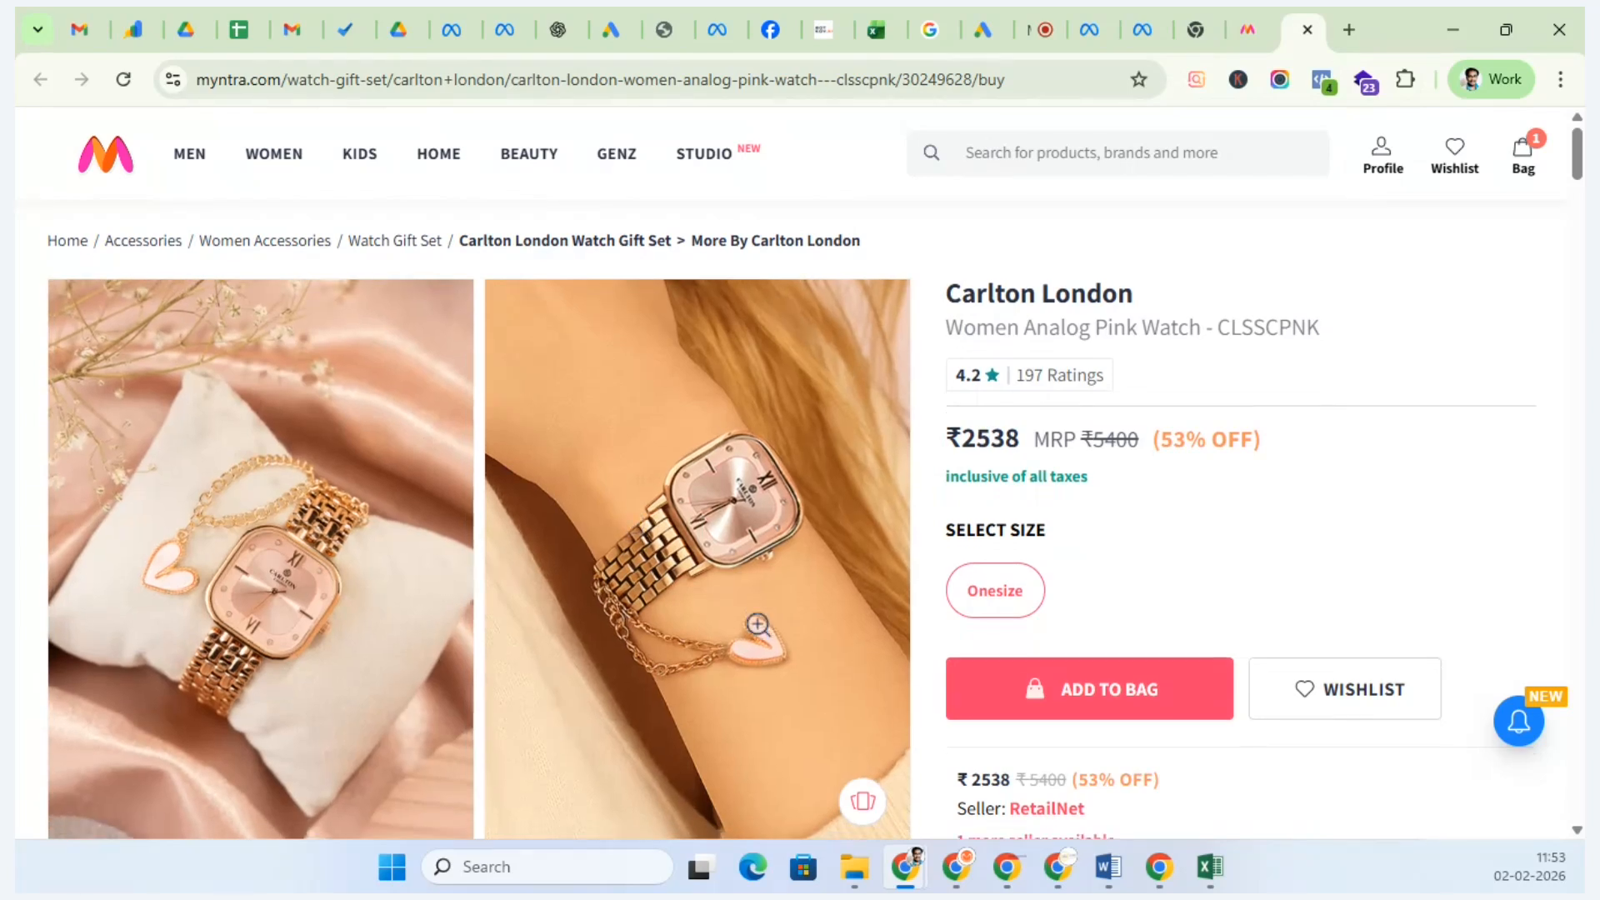
{"action": "scroll", "coordinate": [757, 625], "scroll_direction": "down", "scroll_amount": 5}
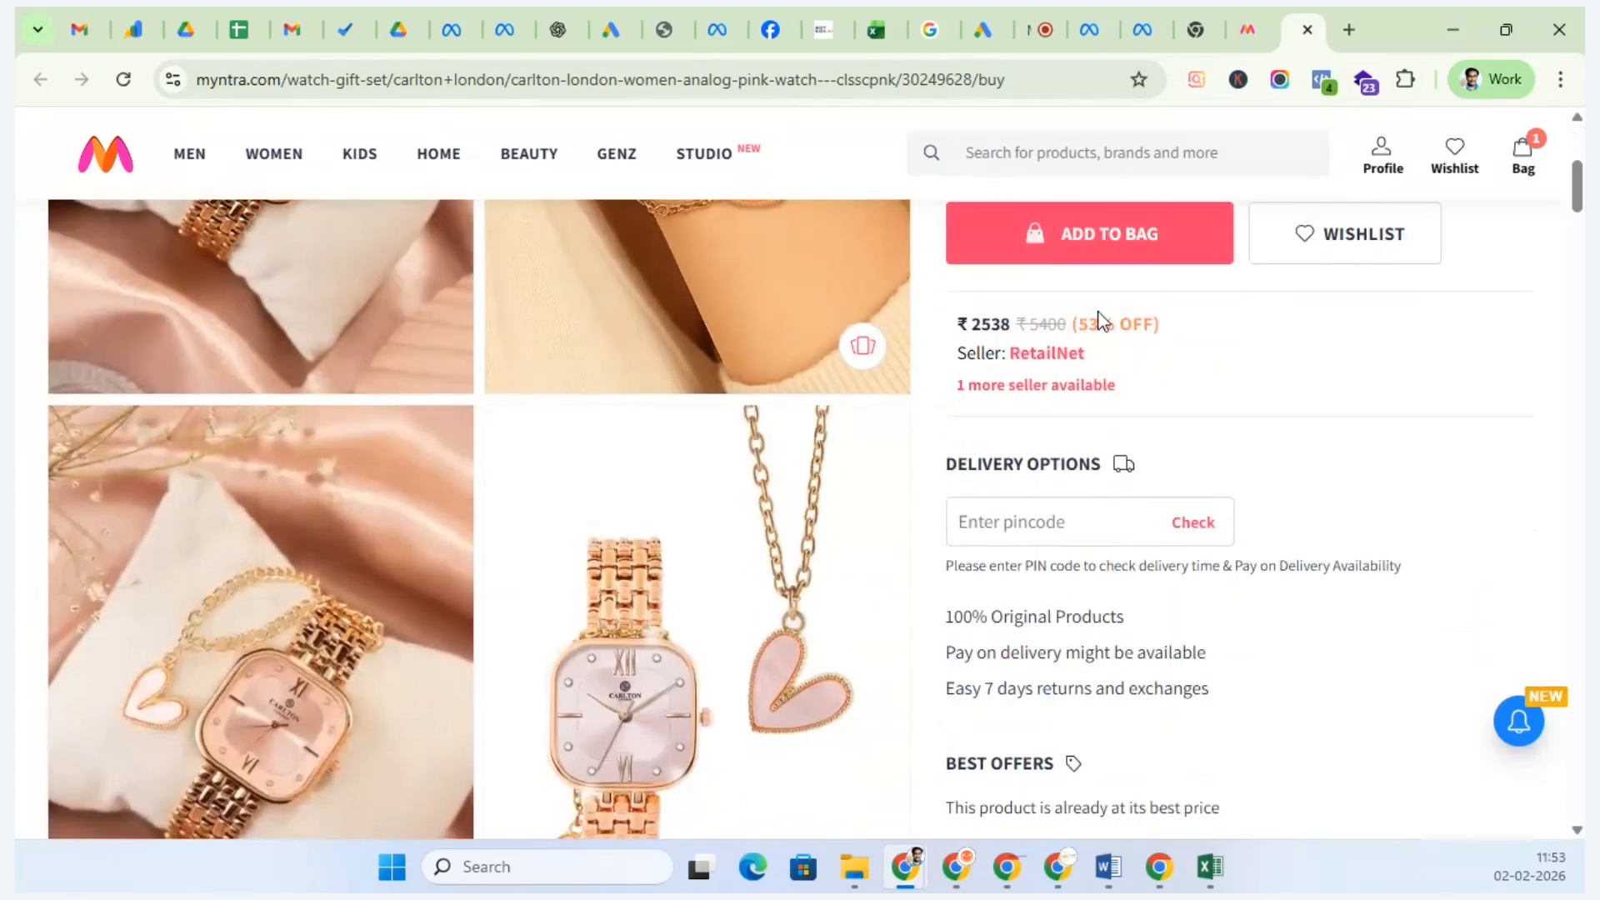
{"action": "scroll", "coordinate": [1181, 393], "scroll_direction": "up", "scroll_amount": 4}
{"action": "scroll", "coordinate": [1046, 365], "scroll_direction": "up", "scroll_amount": 1}
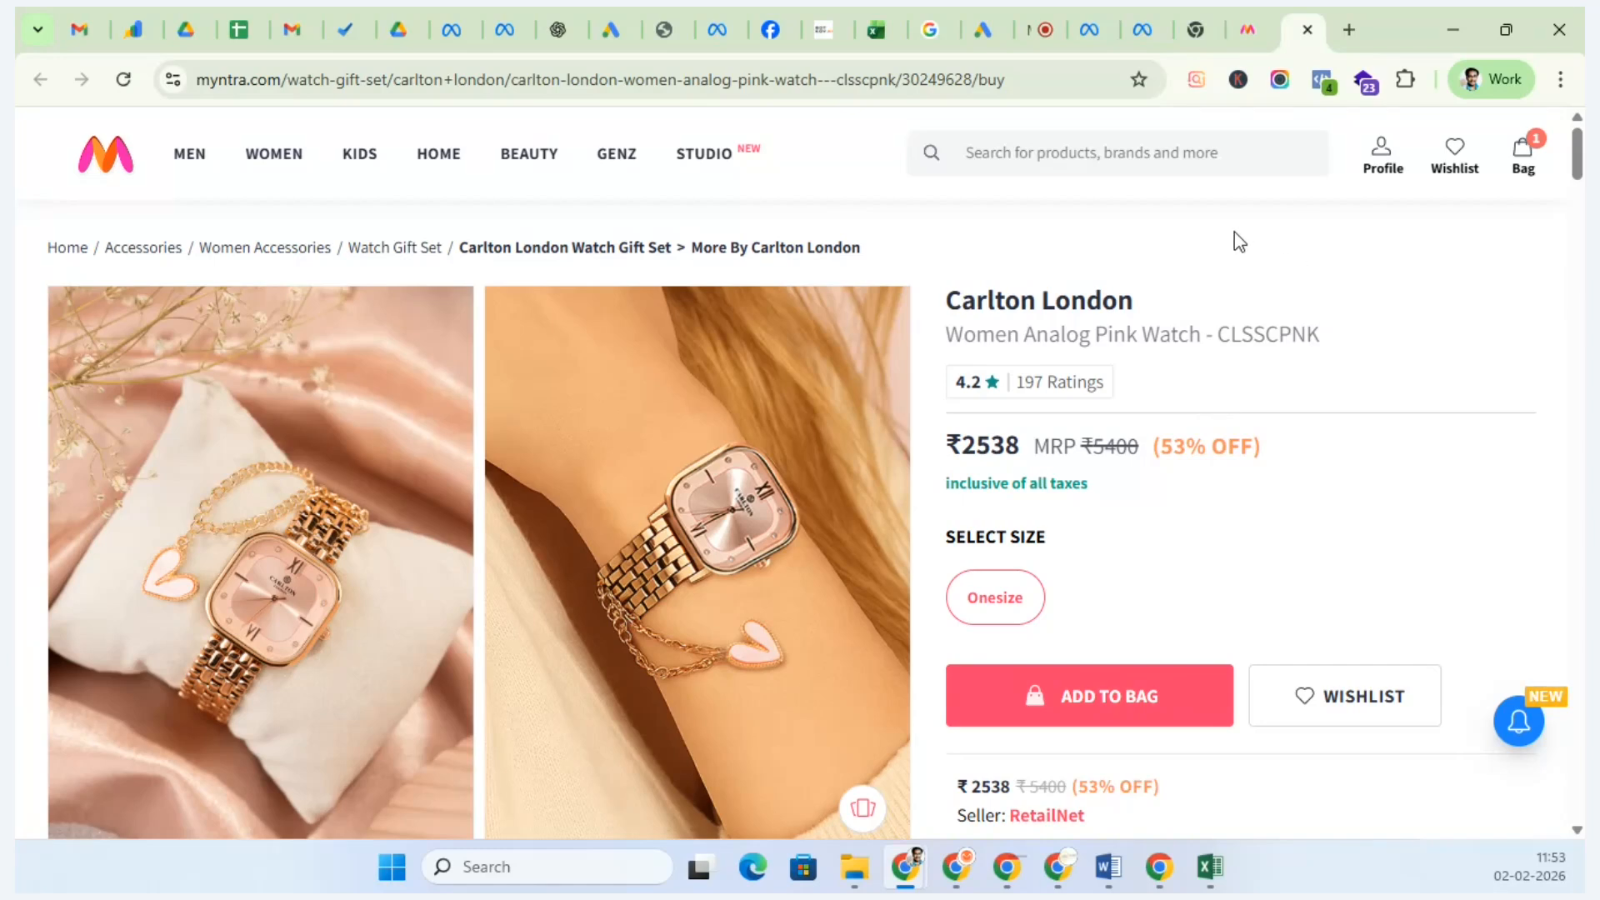
Step: View the product page's source and search it for 'product', stepping through the matches
{"action": "key", "text": "ctrl+u"}
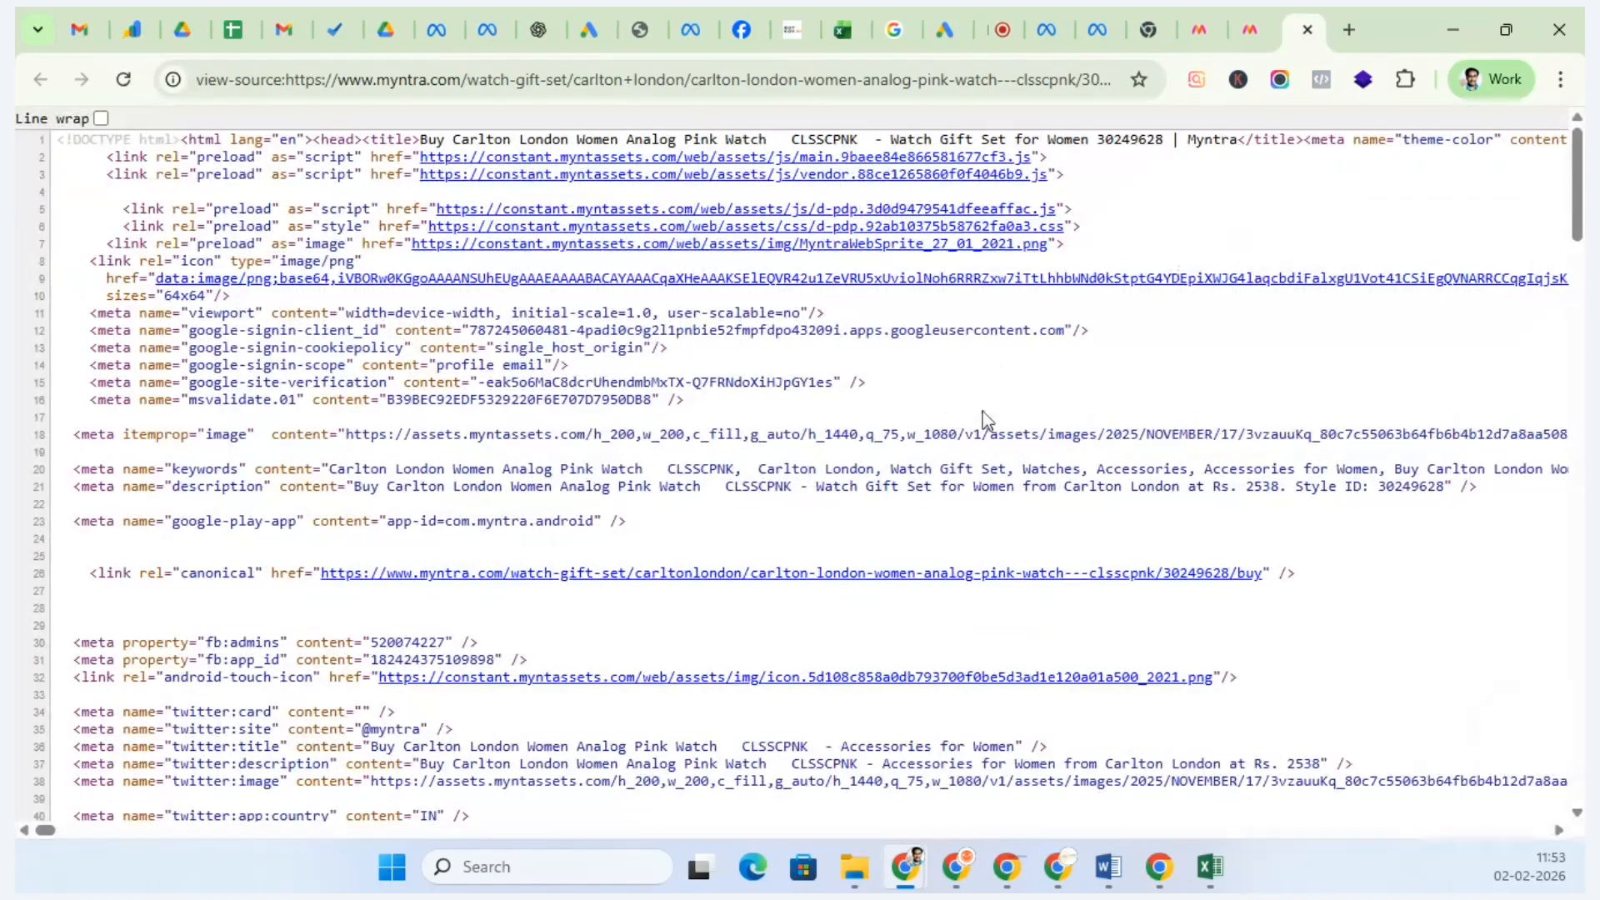
{"action": "key", "text": "ctrl+f"}
{"action": "type", "text": "produ"}
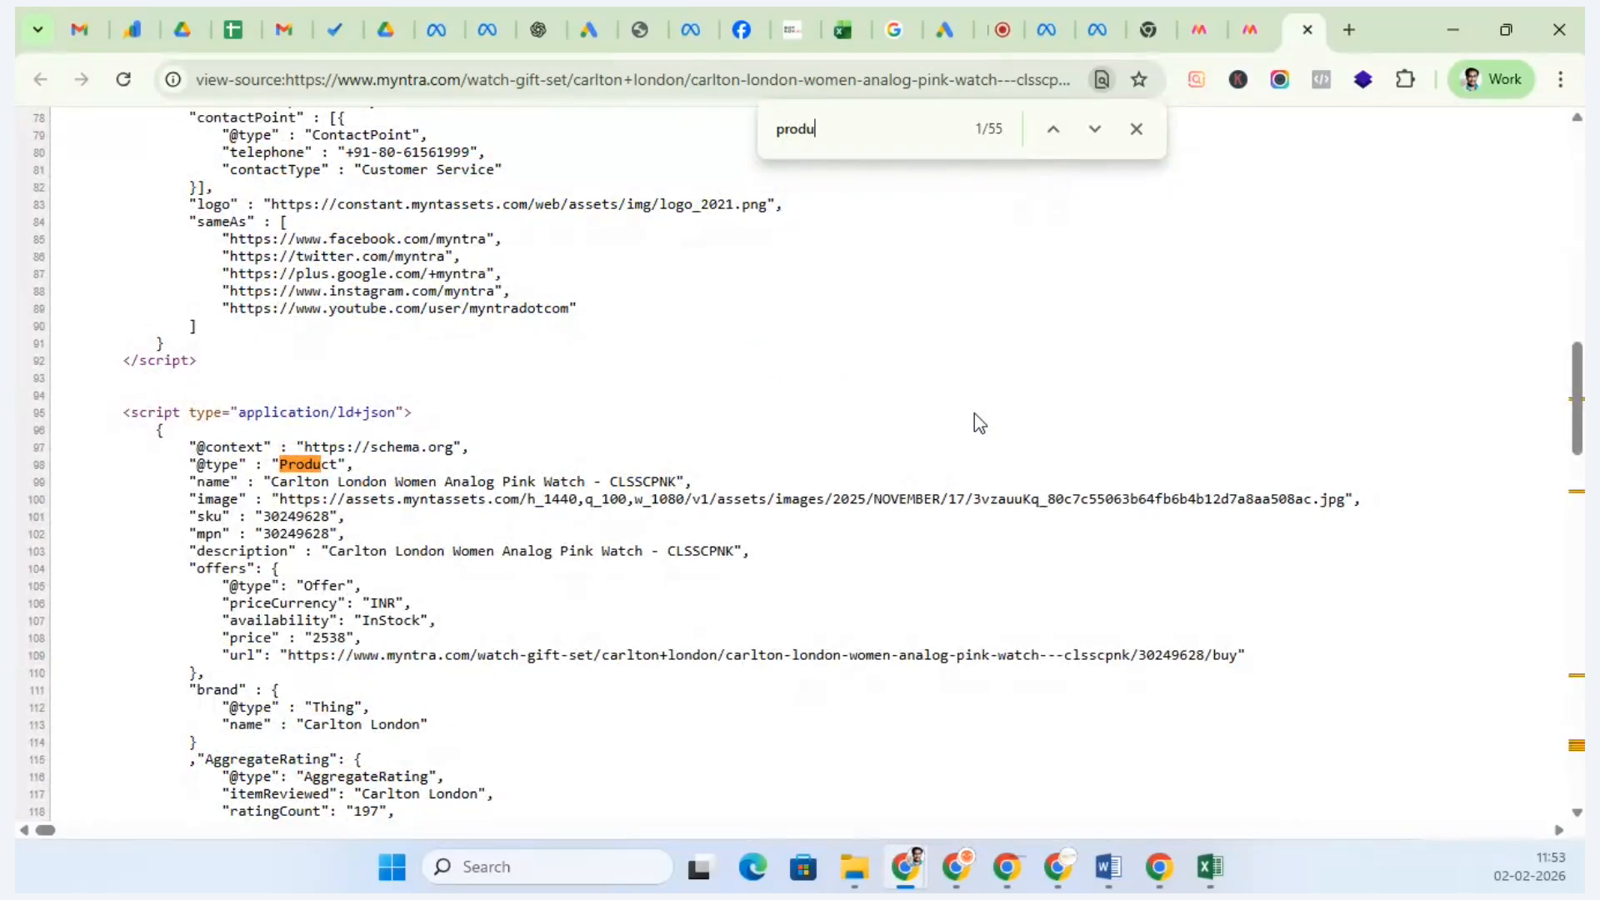
{"action": "type", "text": "ct id"}
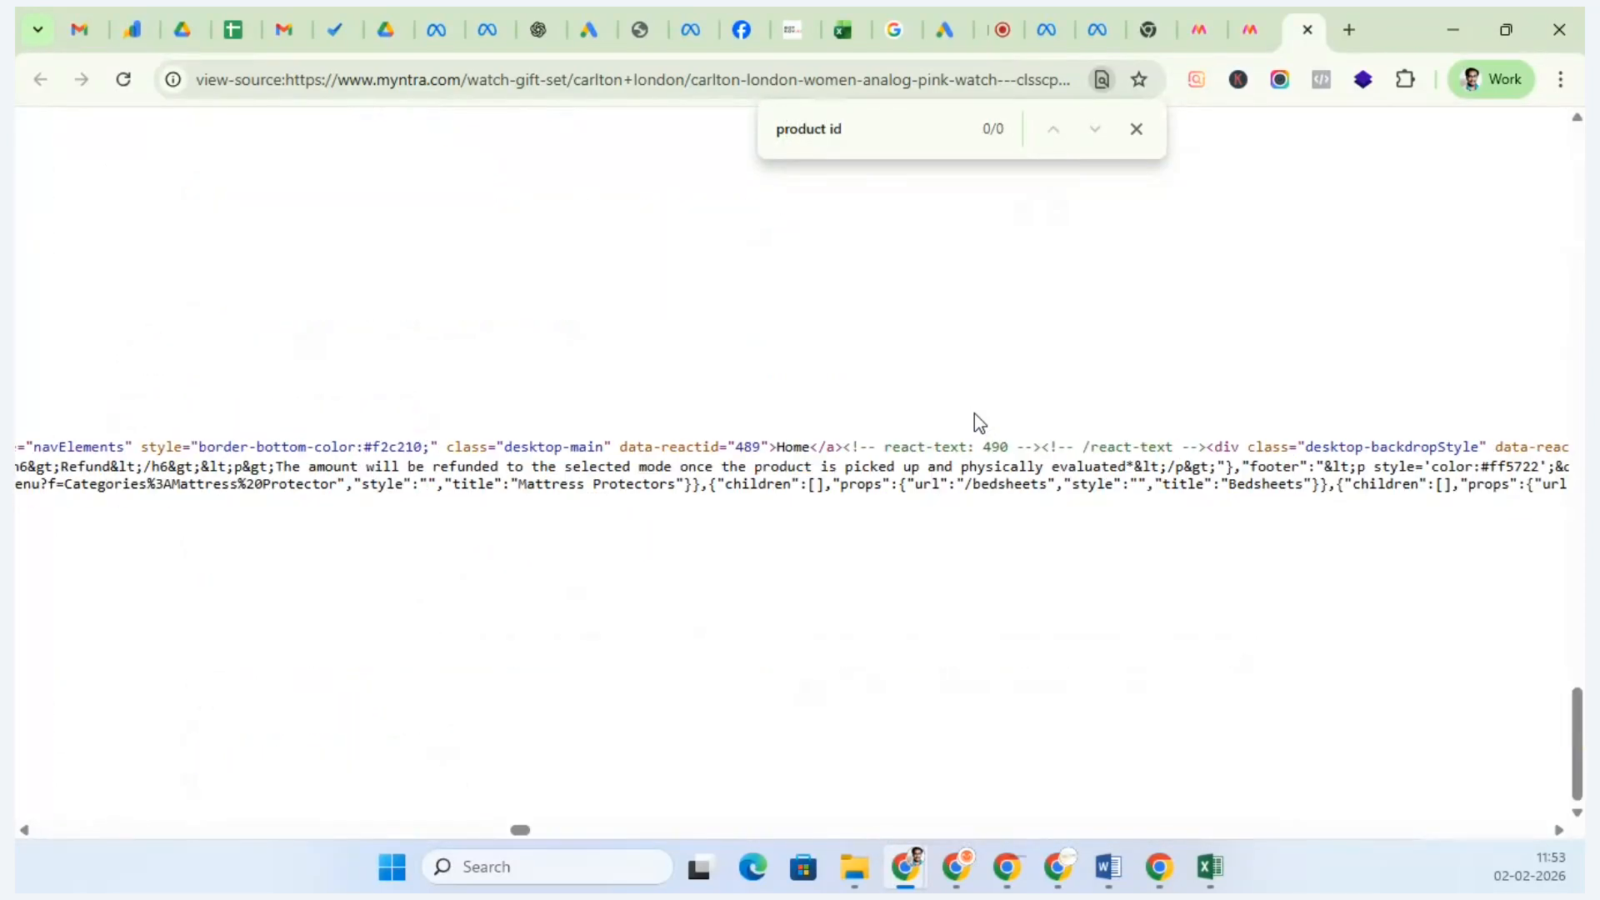
{"action": "key", "text": "BackSpace"}
{"action": "key", "text": "BackSpace"}
{"action": "key", "text": "BackSpace"}
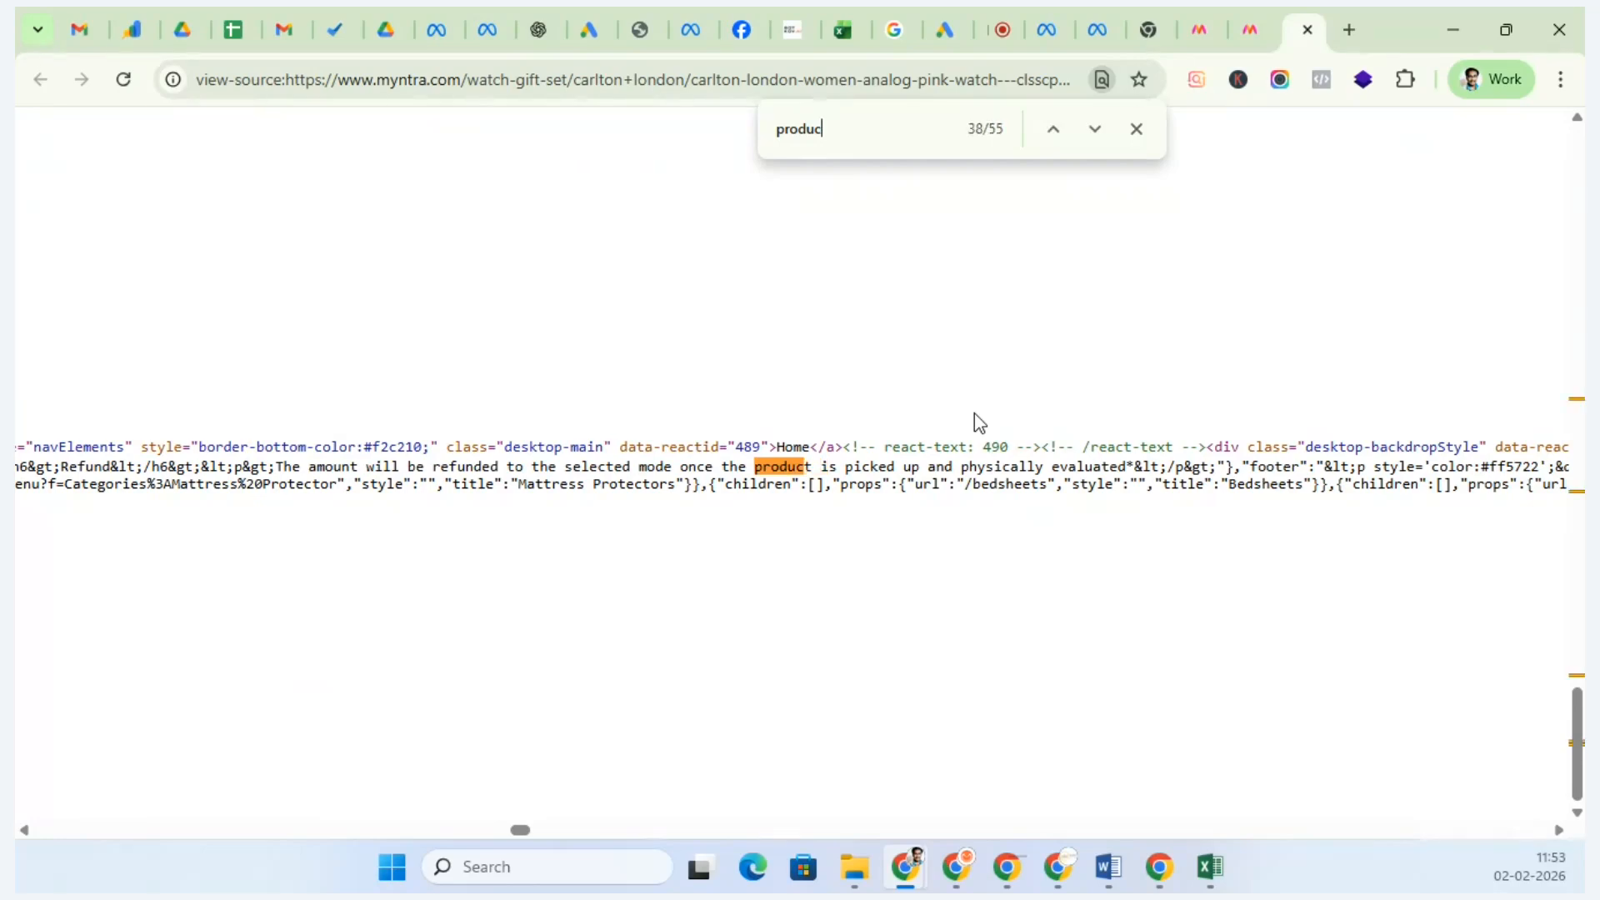
{"action": "key", "text": "Return"}
{"action": "key", "text": "Return"}
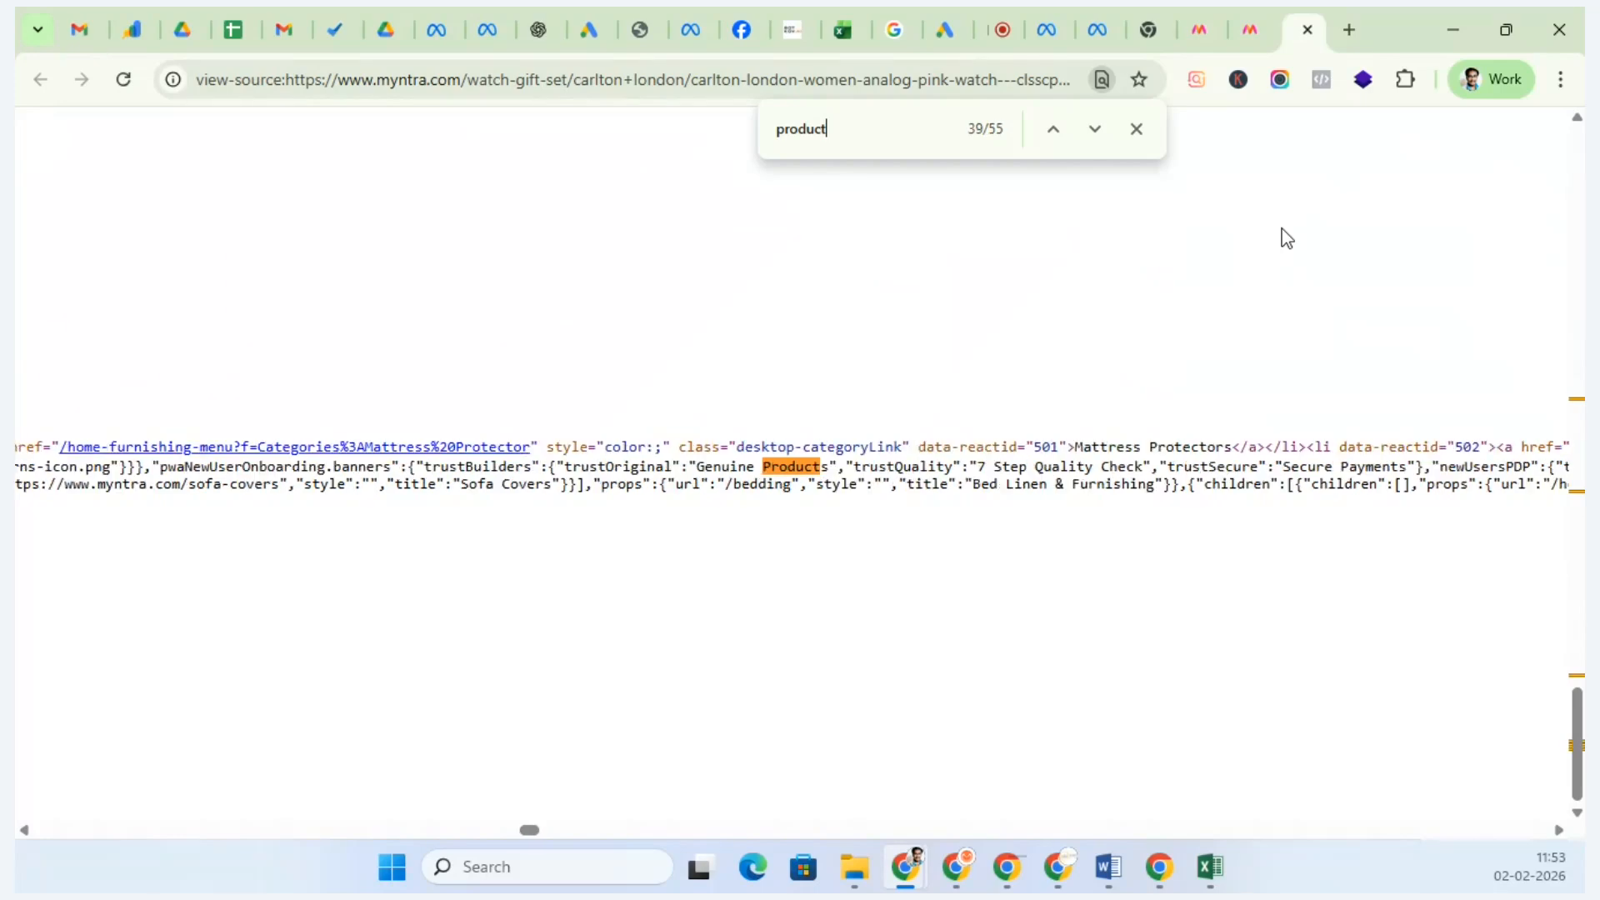
{"action": "key", "text": "Return"}
{"action": "key", "text": "Return"}
{"action": "key", "text": "Return"}
{"action": "key", "text": "Return"}
{"action": "key", "text": "Return"}
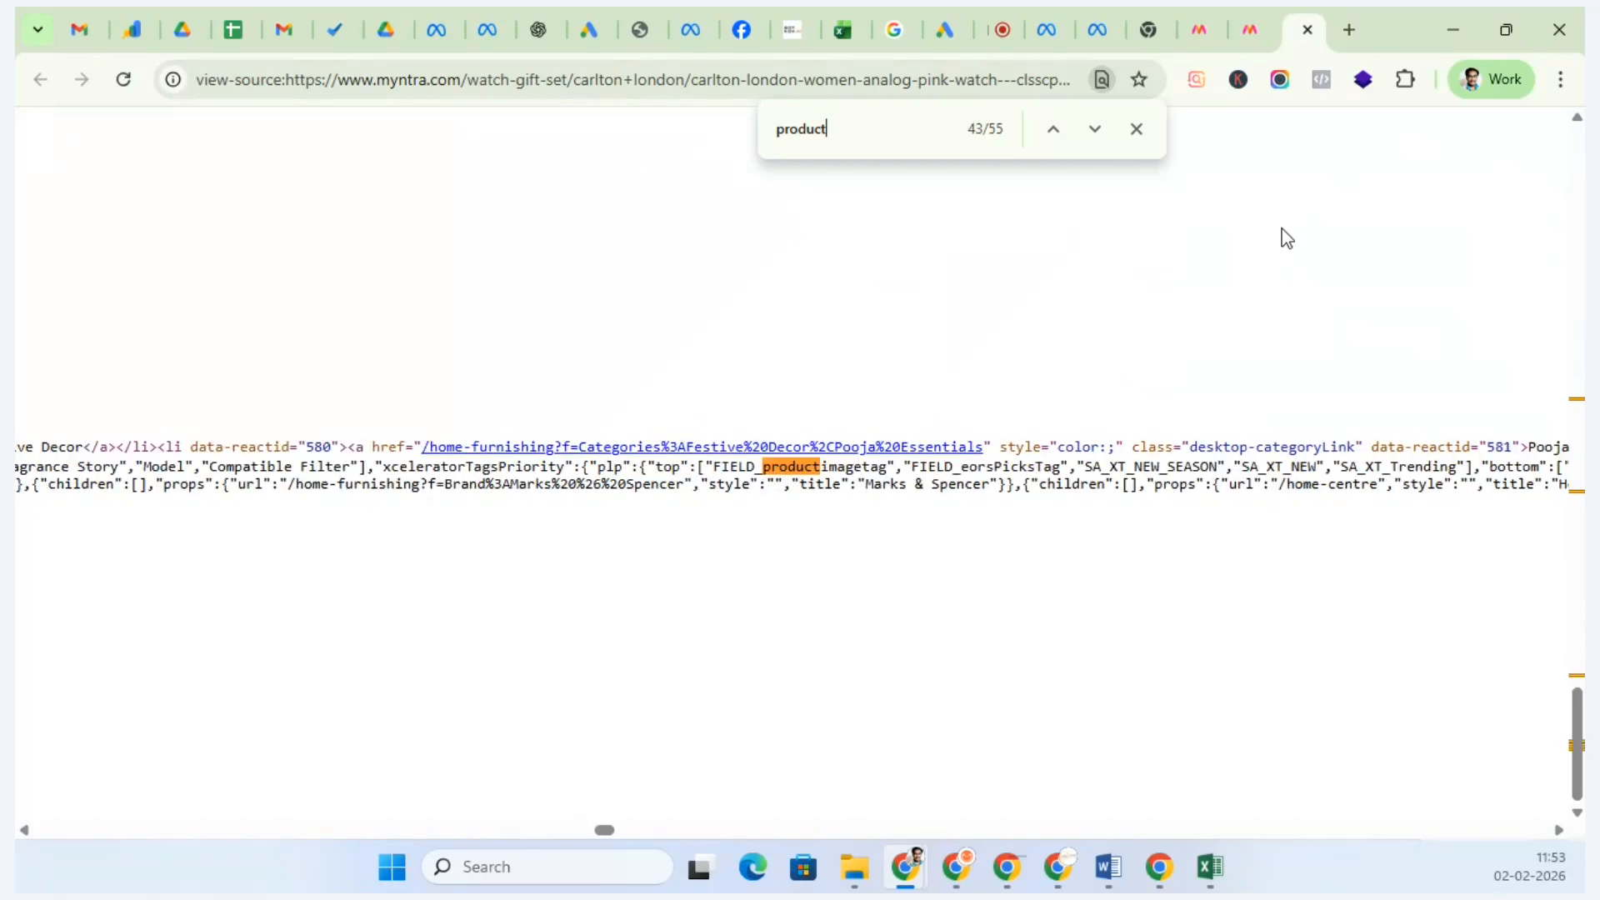
{"action": "key", "text": "Return"}
{"action": "key", "text": "Return"}
{"action": "key", "text": "Return"}
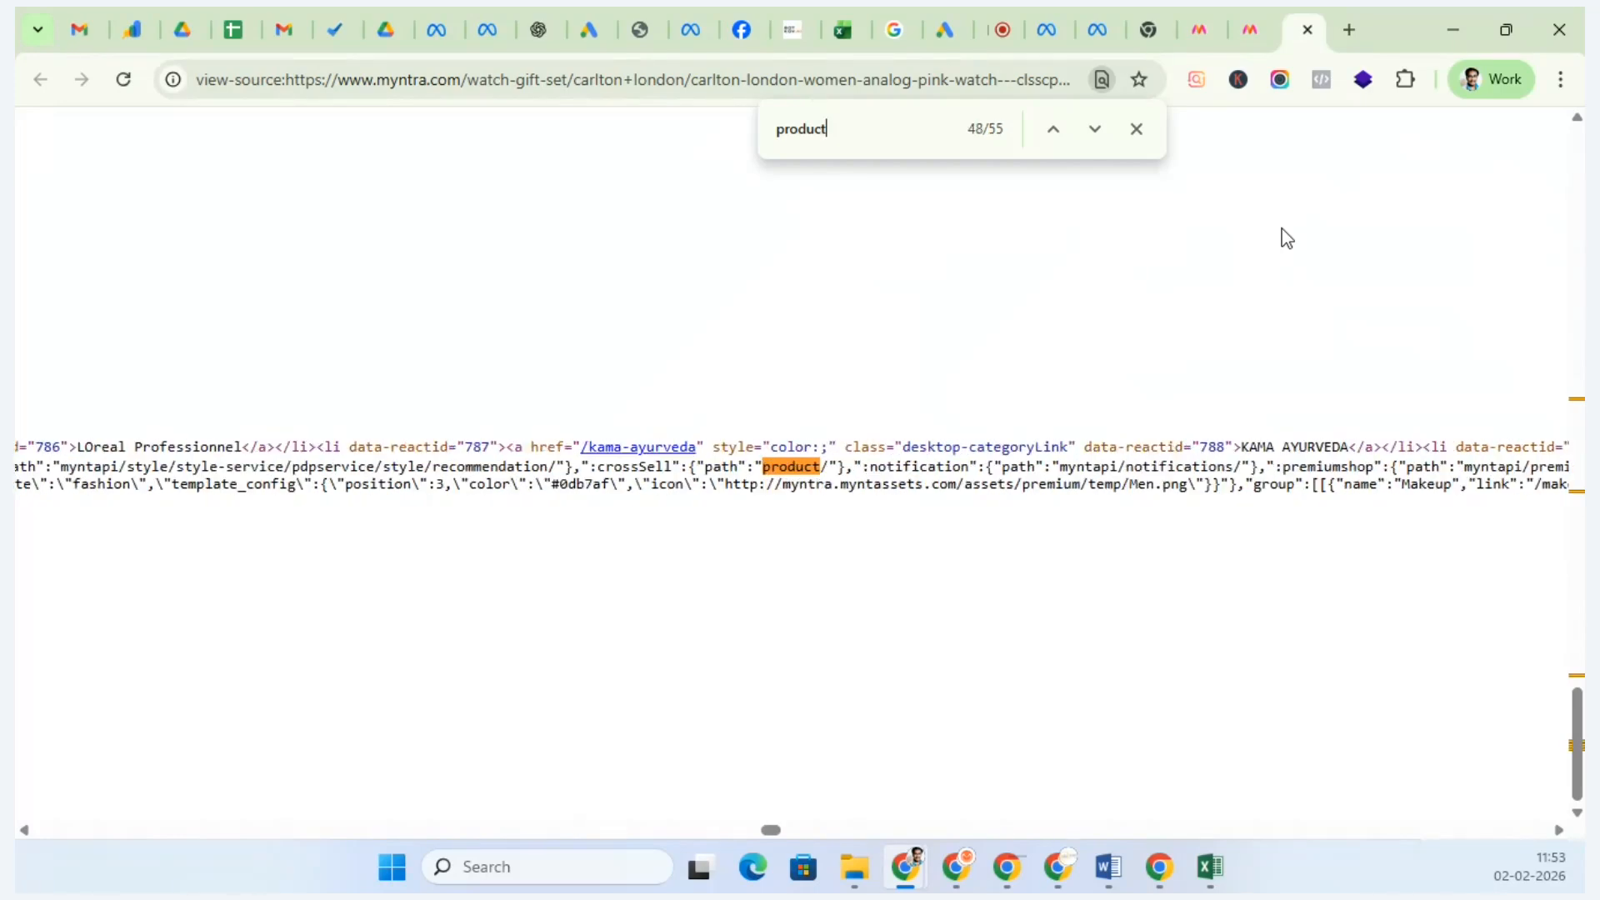
{"action": "key", "text": "Return"}
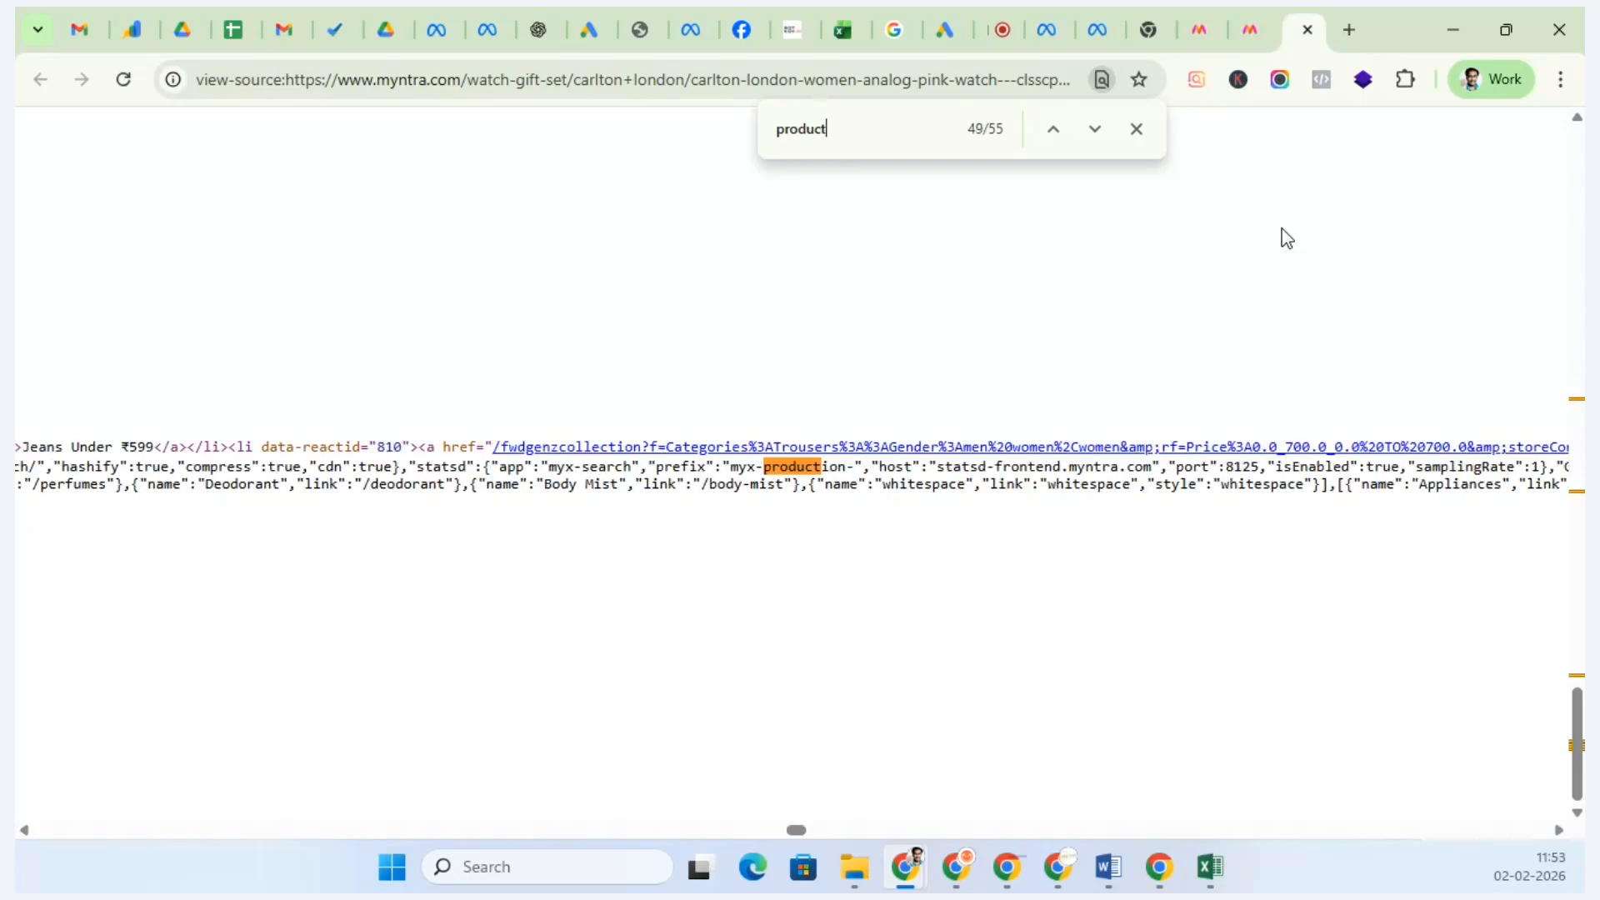
{"action": "key", "text": "Return"}
{"action": "key", "text": "Return"}
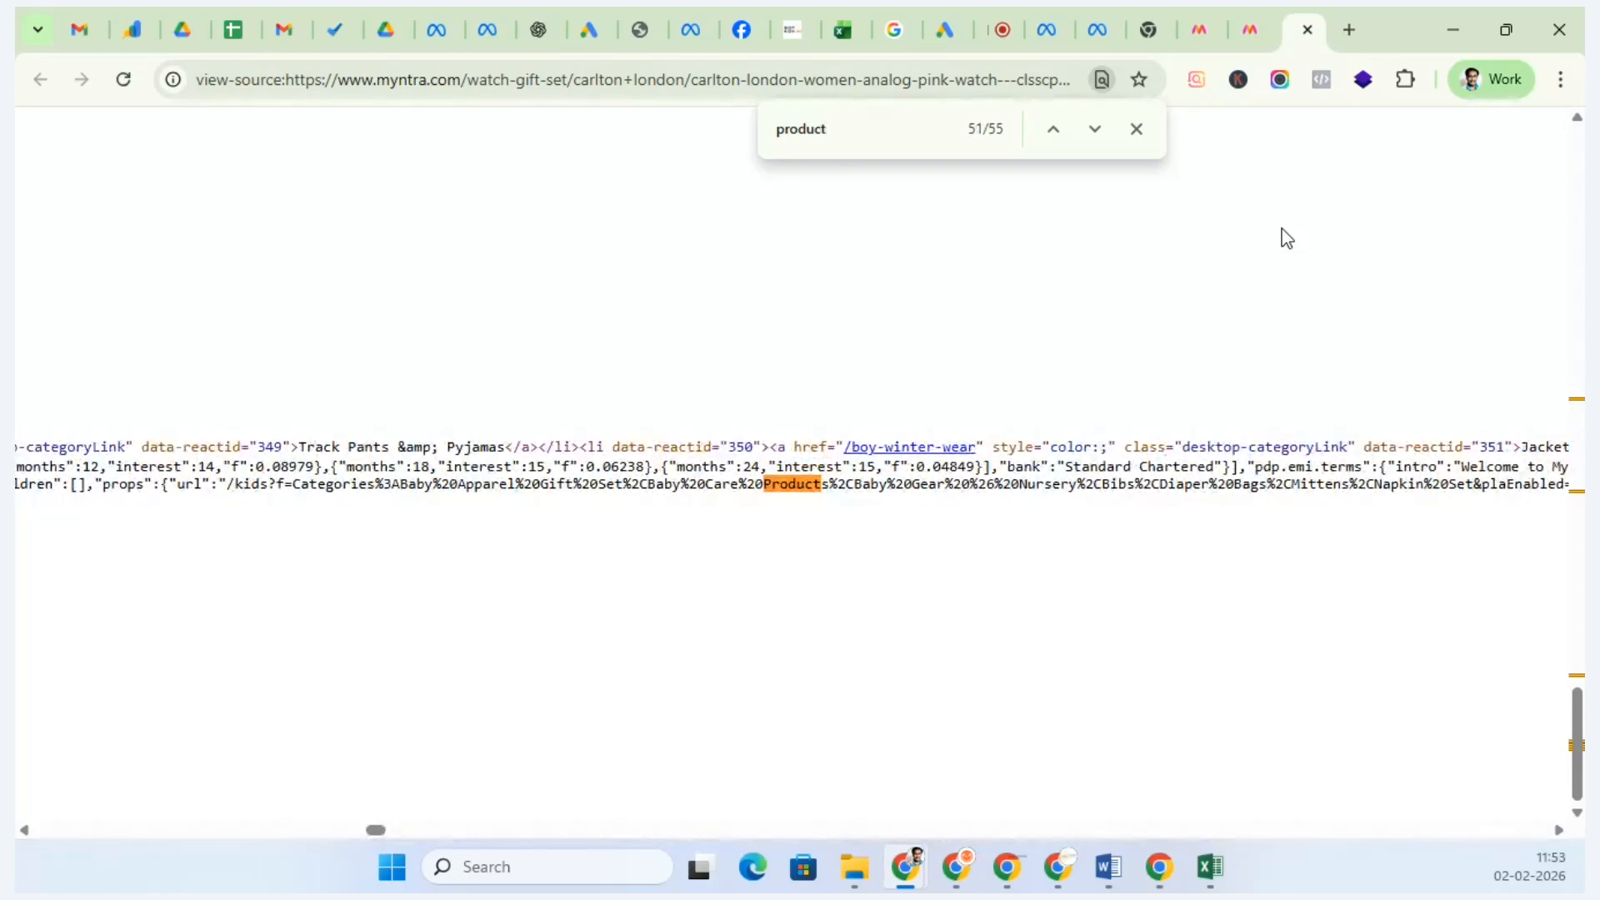
Step: Copy content ID 30249628 from the ViewContent event in Pixel Helper
{"action": "left_click", "coordinate": [1251, 20]}
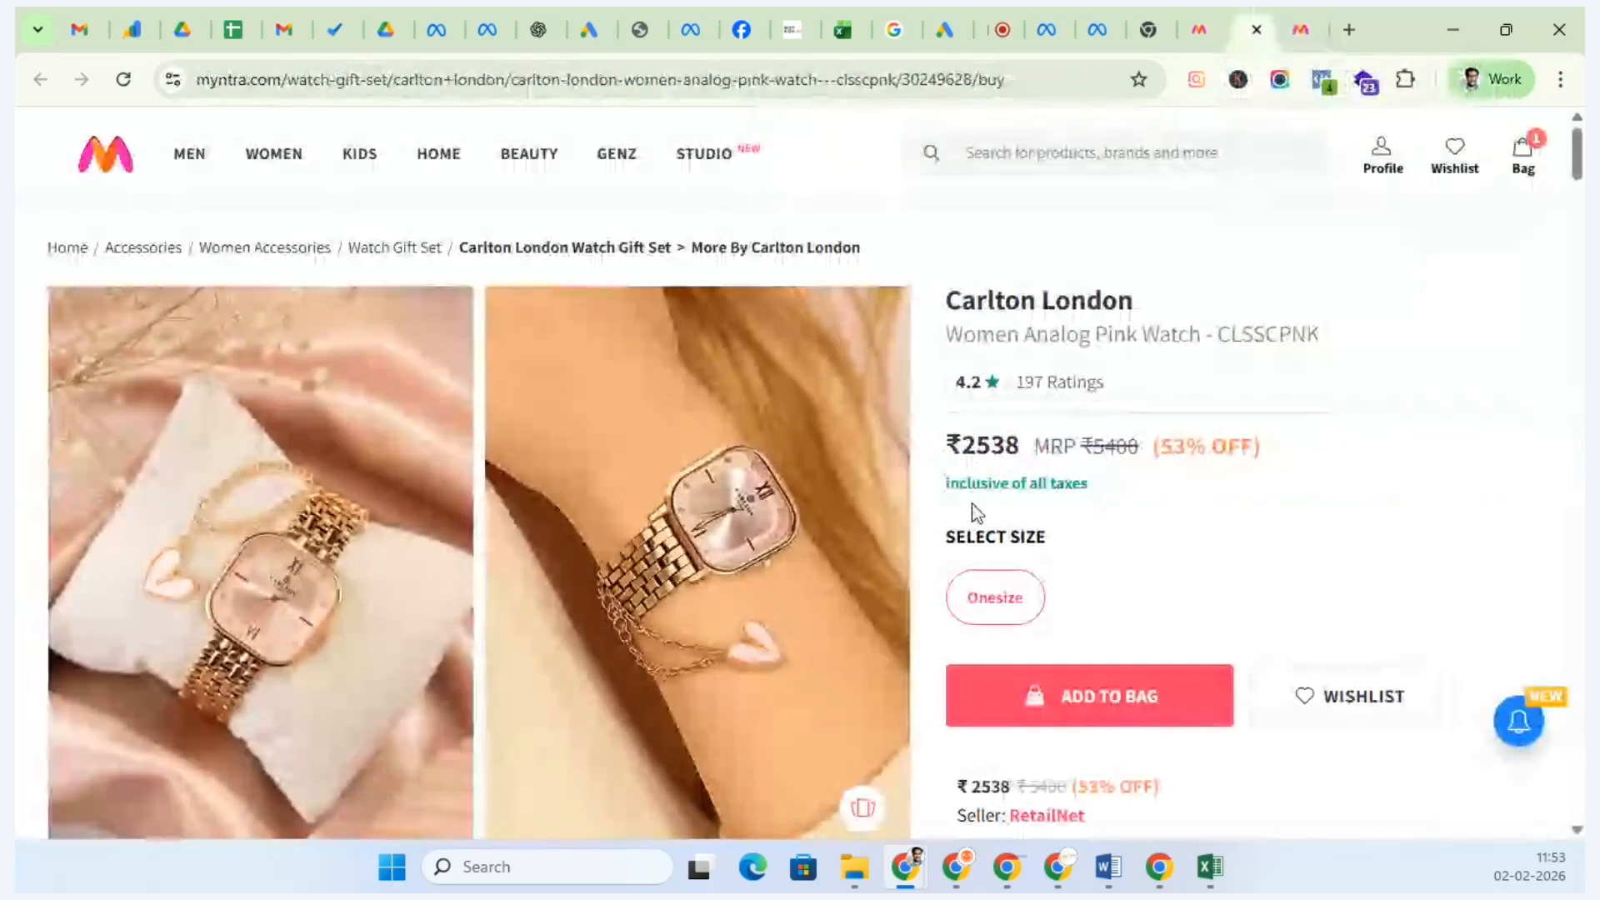
{"action": "left_click", "coordinate": [1322, 79]}
{"action": "left_click", "coordinate": [950, 346]}
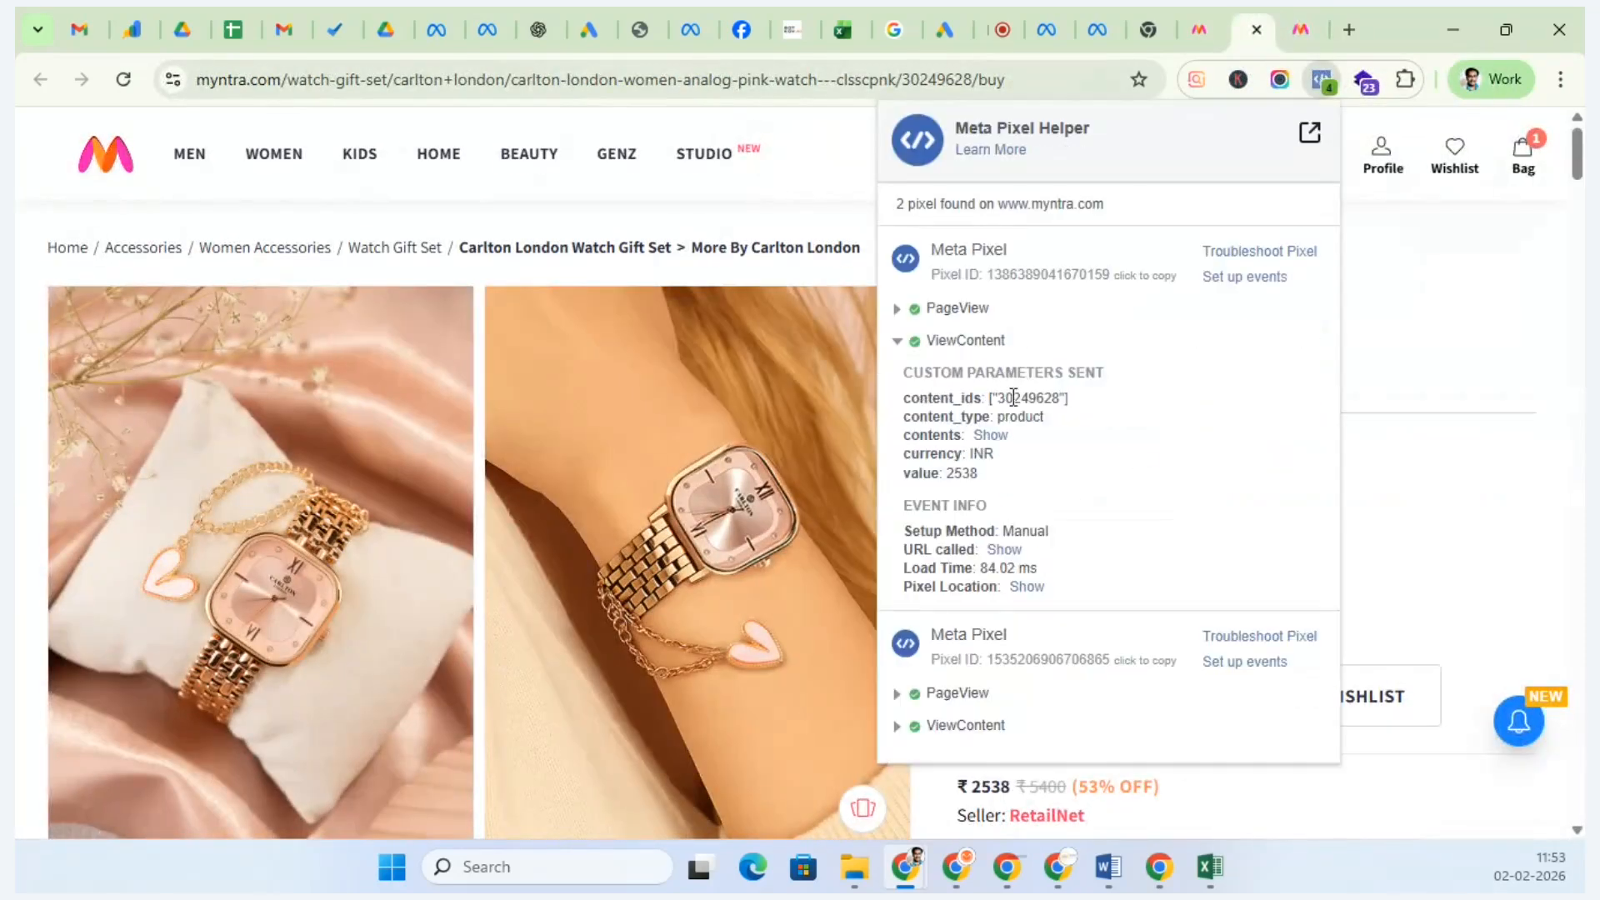
{"action": "double_click", "coordinate": [1013, 397]}
{"action": "key", "text": "ctrl+c"}
Step: Search the page source for 30249628 and step through its matches, including the pdpData product id
{"action": "left_click", "coordinate": [1294, 25]}
{"action": "left_click", "coordinate": [857, 132]}
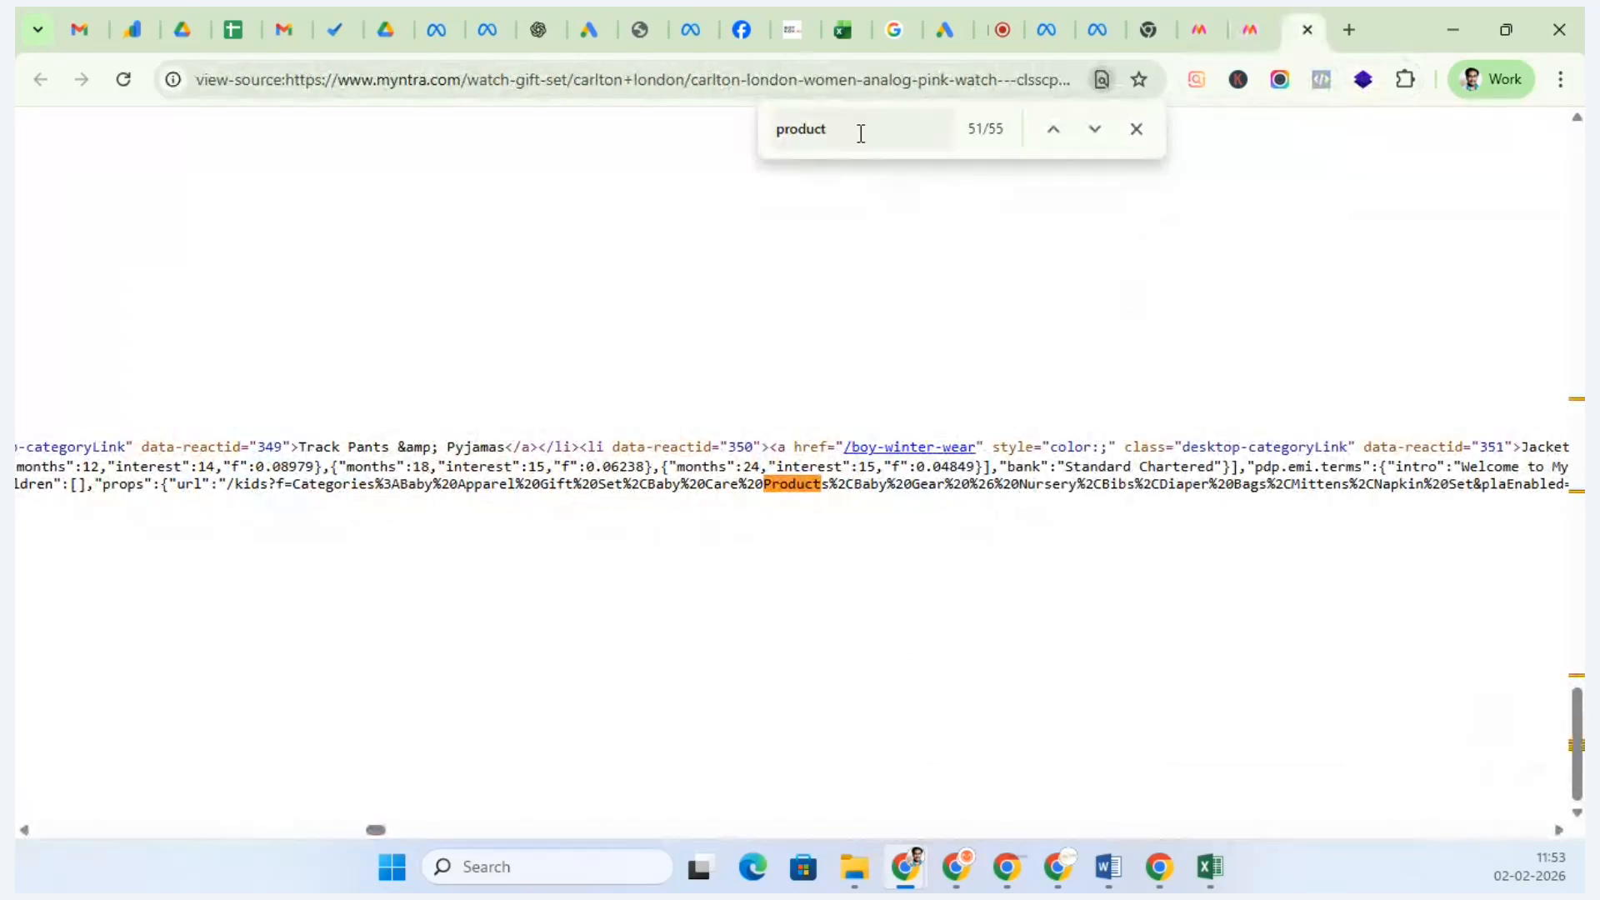
{"action": "key", "text": "ctrl+a"}
{"action": "key", "text": "ctrl+v"}
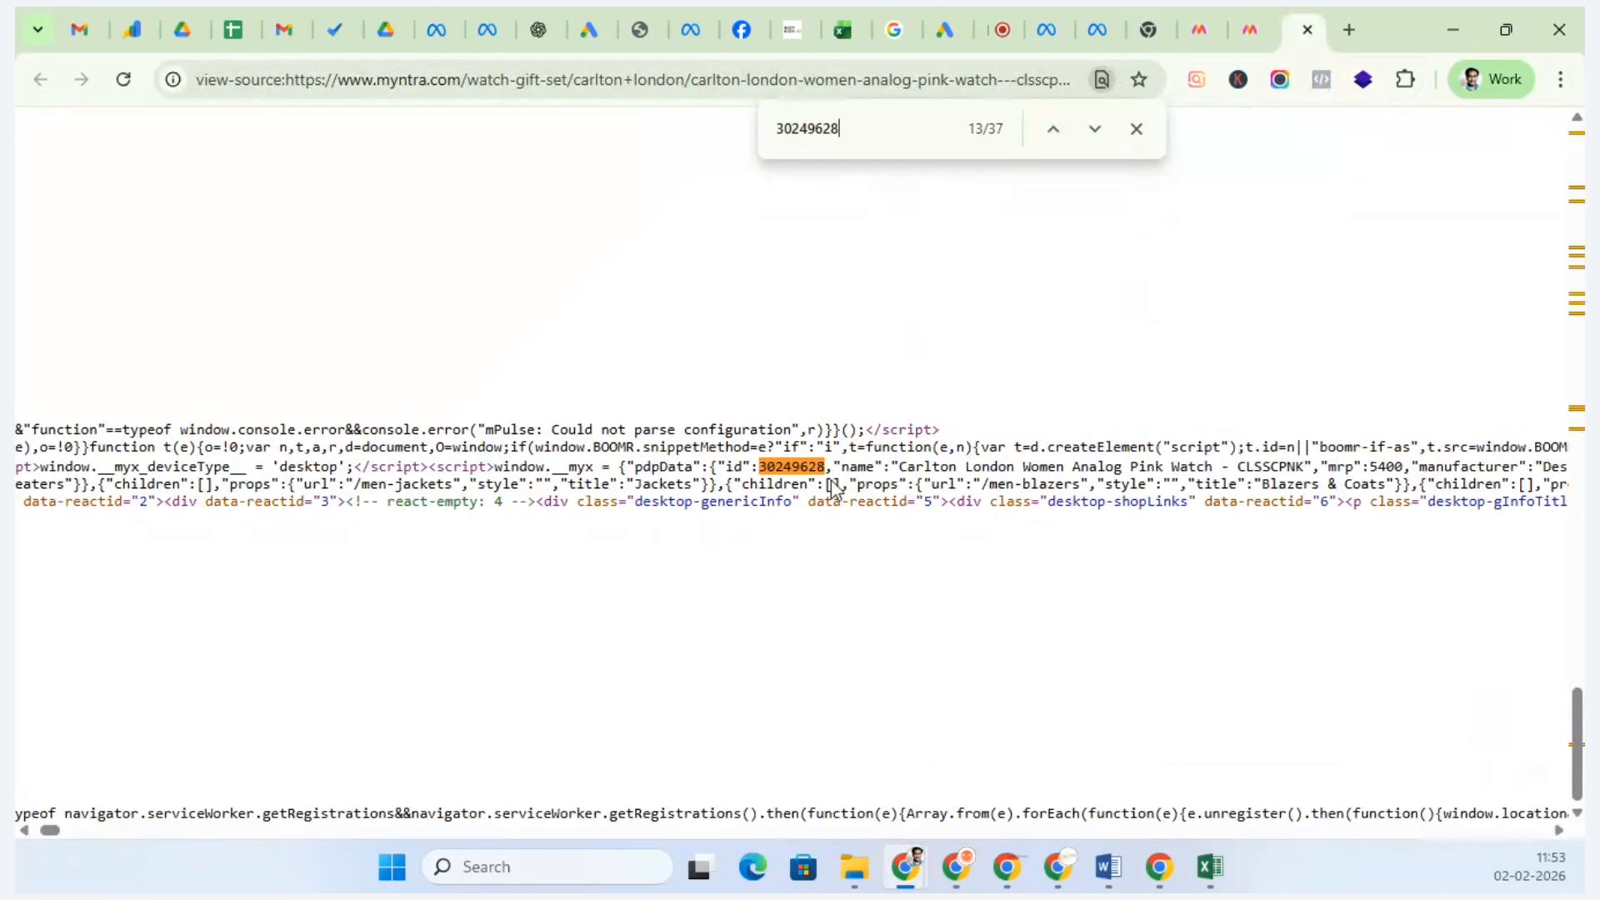
{"action": "left_click_drag", "start_coordinate": [766, 468], "coordinate": [903, 468]}
{"action": "left_click", "coordinate": [903, 468]}
{"action": "double_click", "coordinate": [1093, 135]}
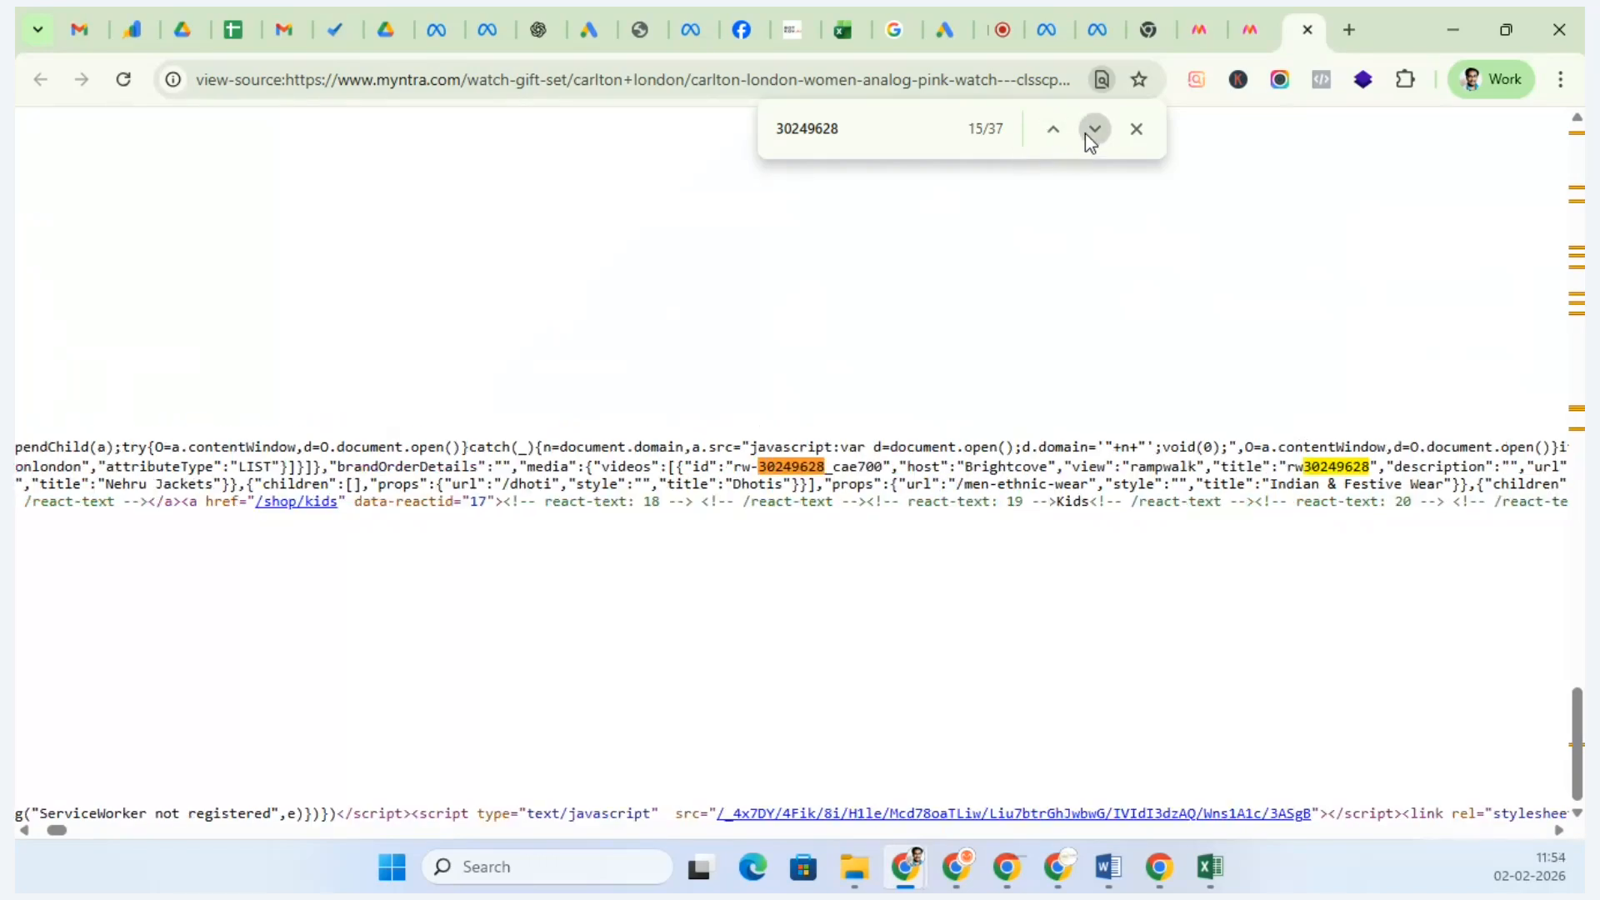
{"action": "left_click", "coordinate": [1094, 131]}
{"action": "left_click", "coordinate": [1093, 131]}
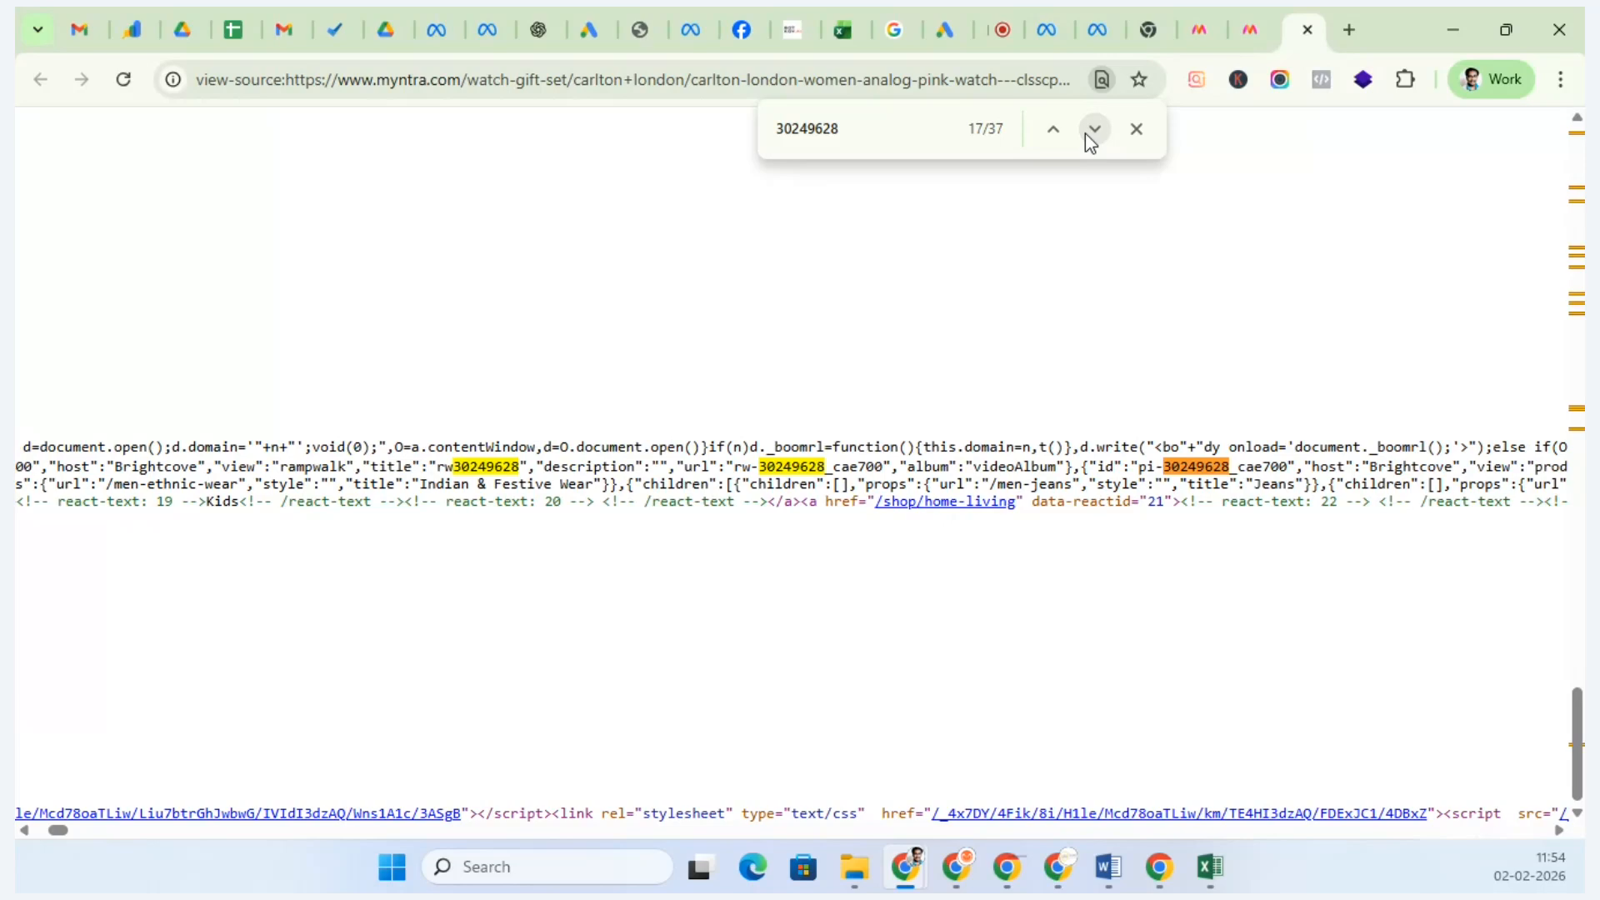
Step: Open the Carlton London pink watch page and add it to the bag
{"action": "left_click", "coordinate": [1216, 20]}
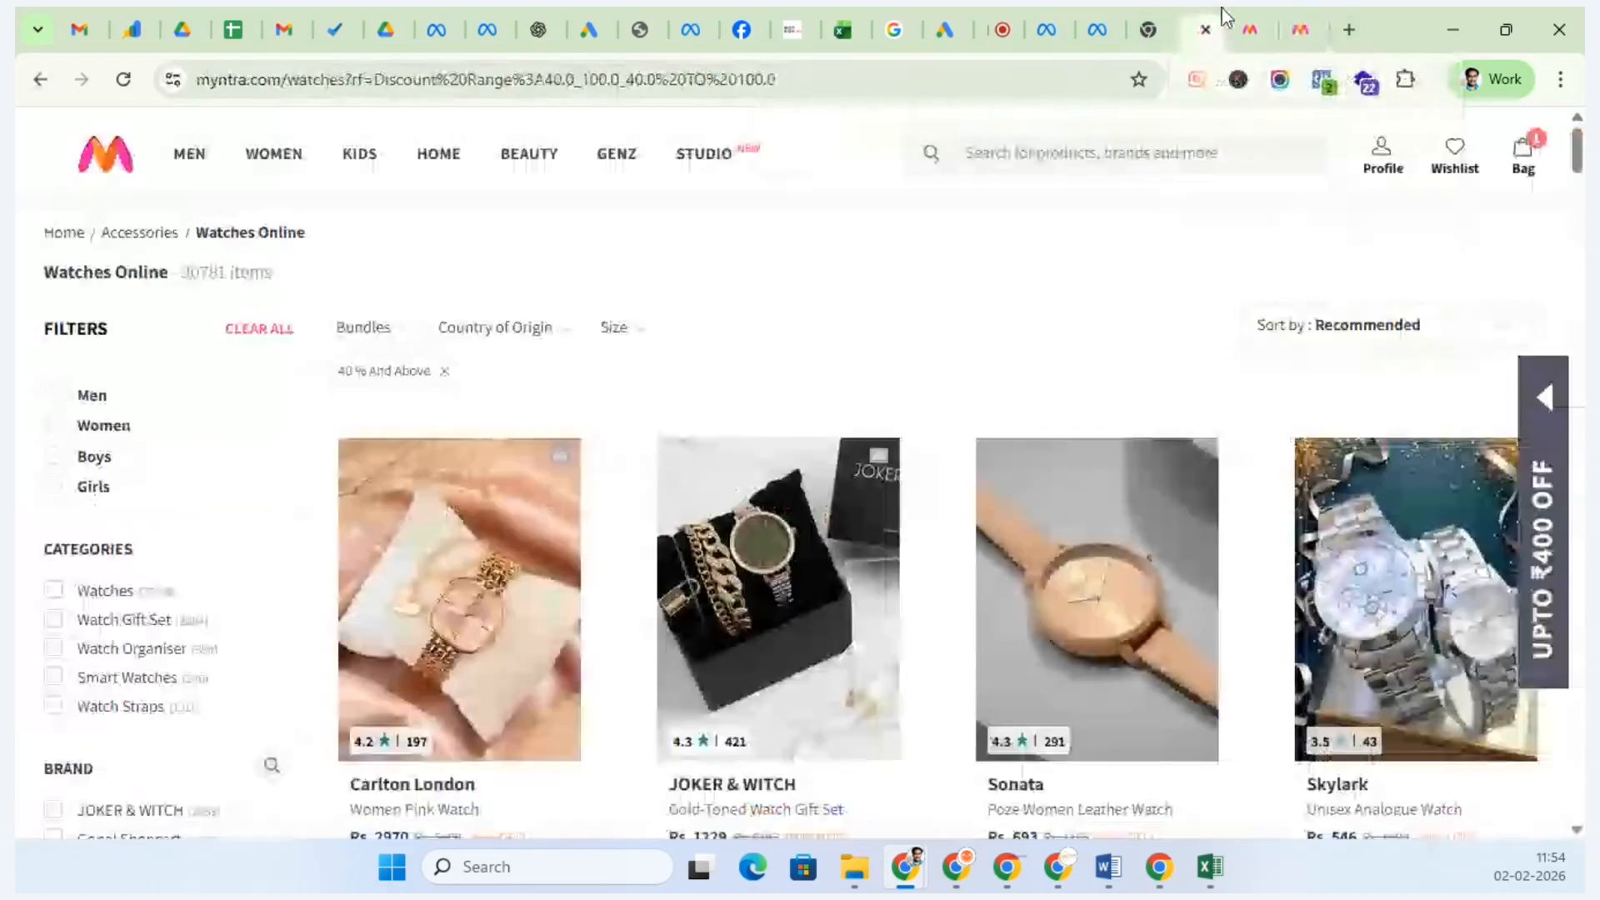
{"action": "left_click", "coordinate": [1249, 28]}
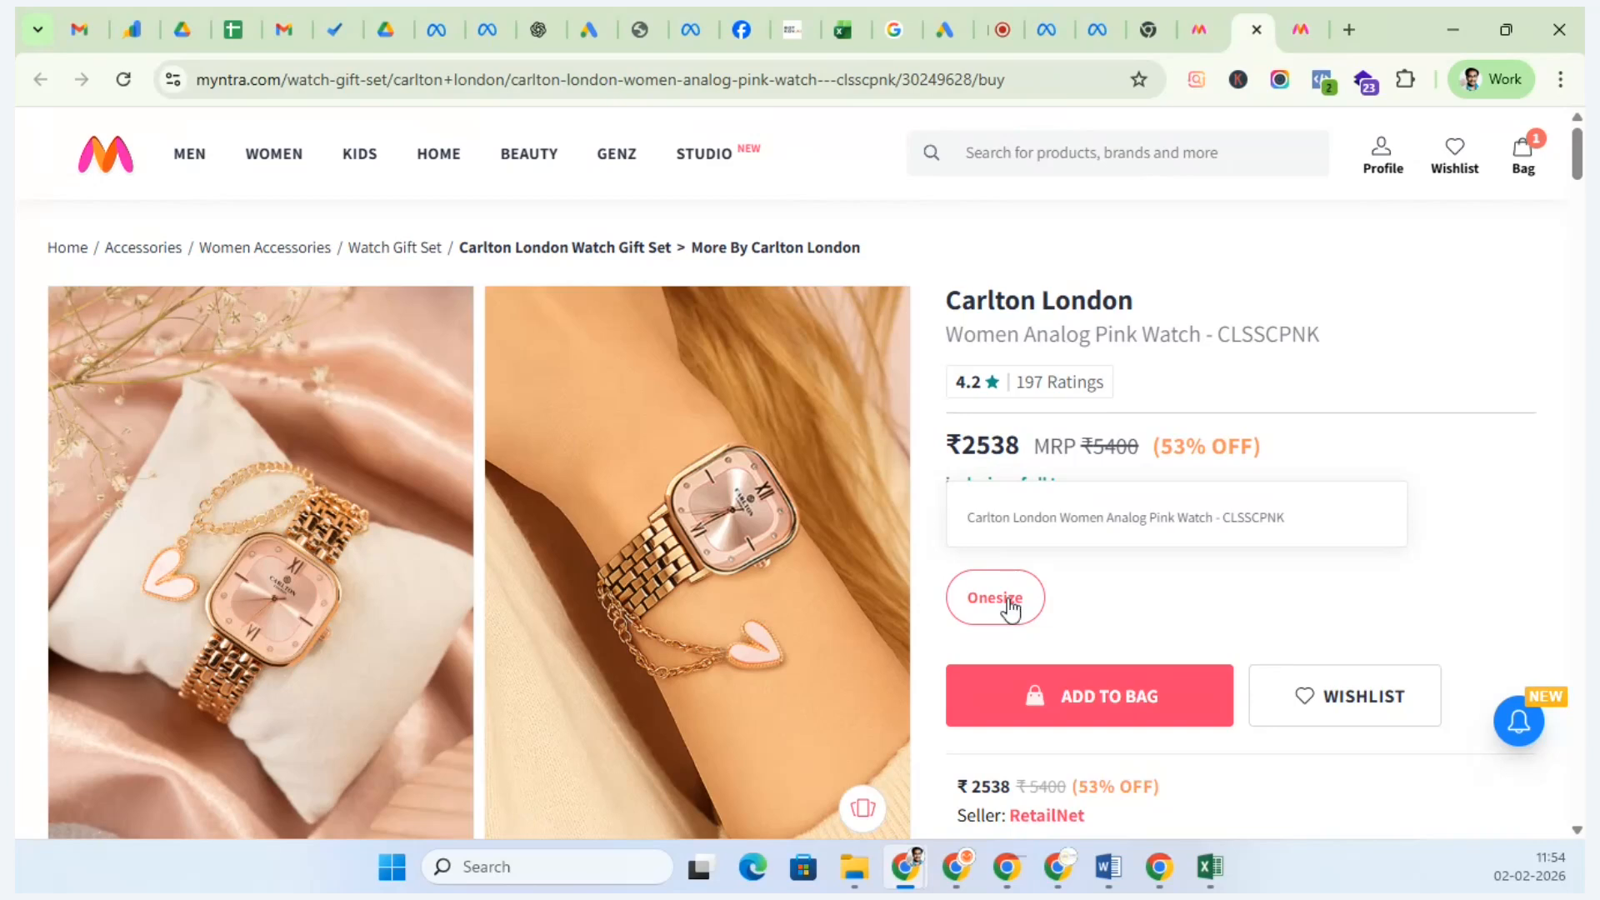
{"action": "left_click", "coordinate": [1059, 718]}
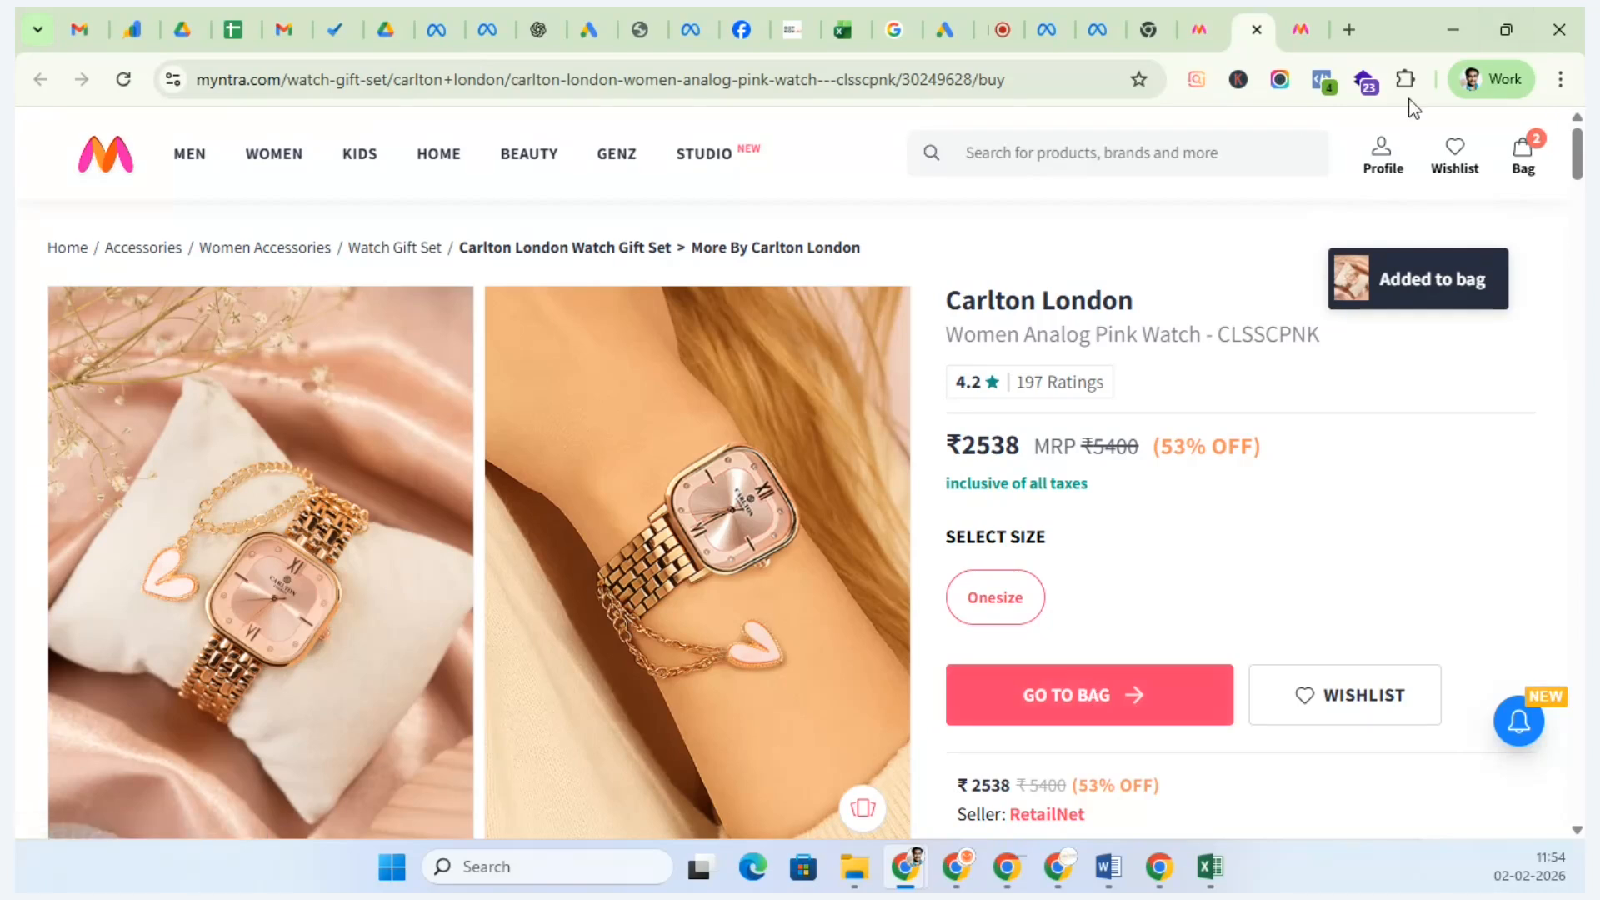
Step: Confirm in Pixel Helper that AddToCart fired with content_ids 30249628 and value 2538
{"action": "left_click", "coordinate": [1321, 83]}
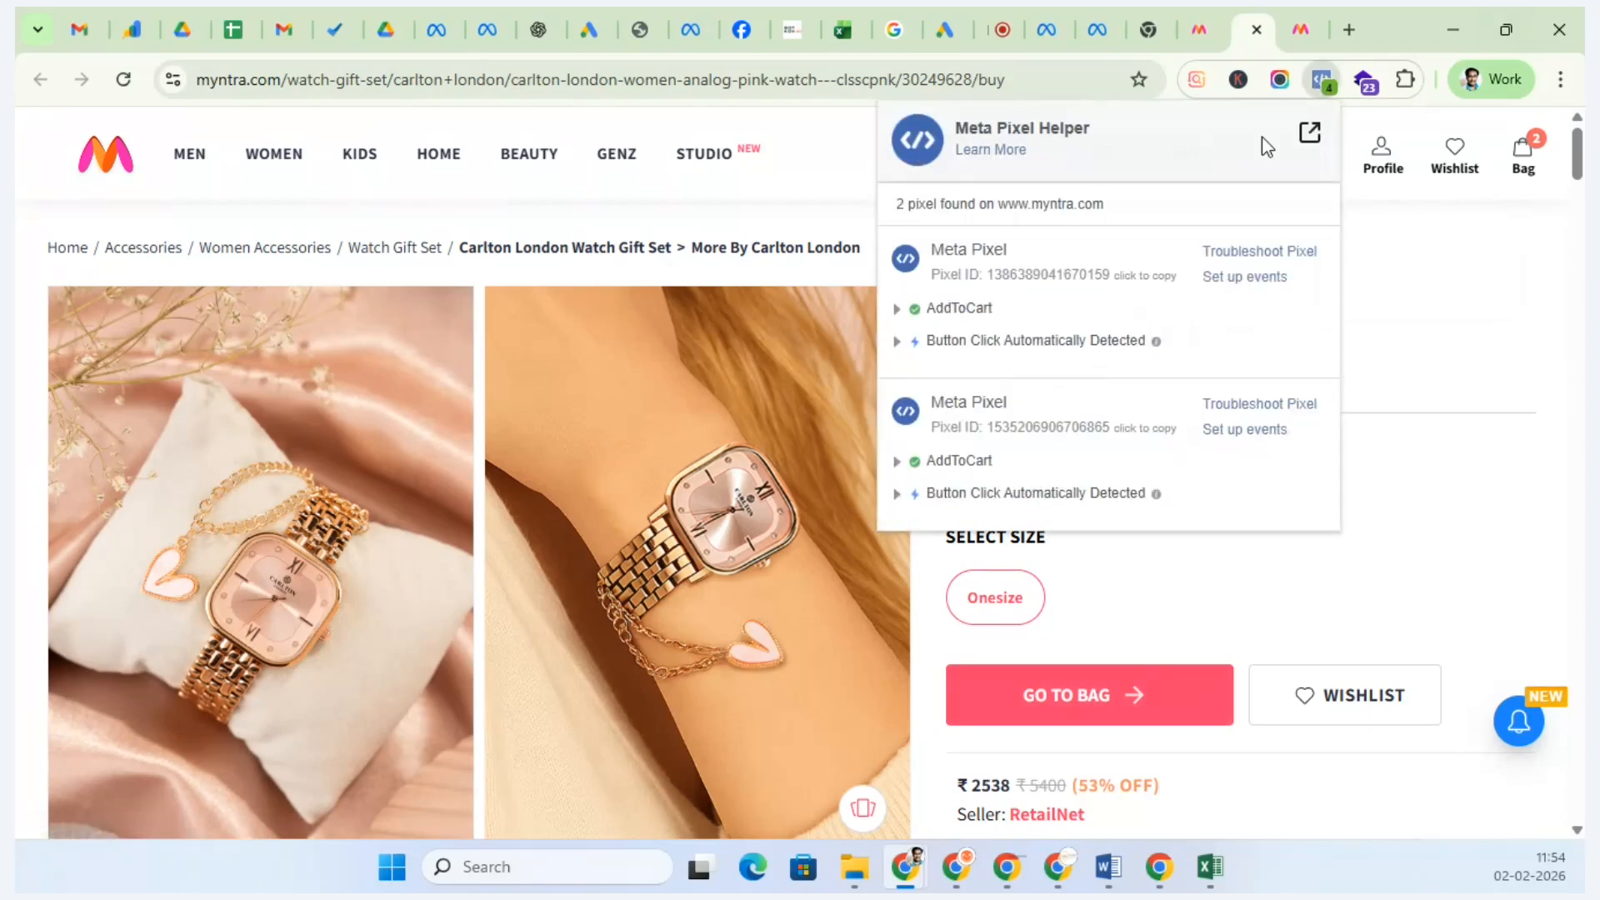
{"action": "left_click", "coordinate": [906, 317]}
{"action": "double_click", "coordinate": [1019, 365]}
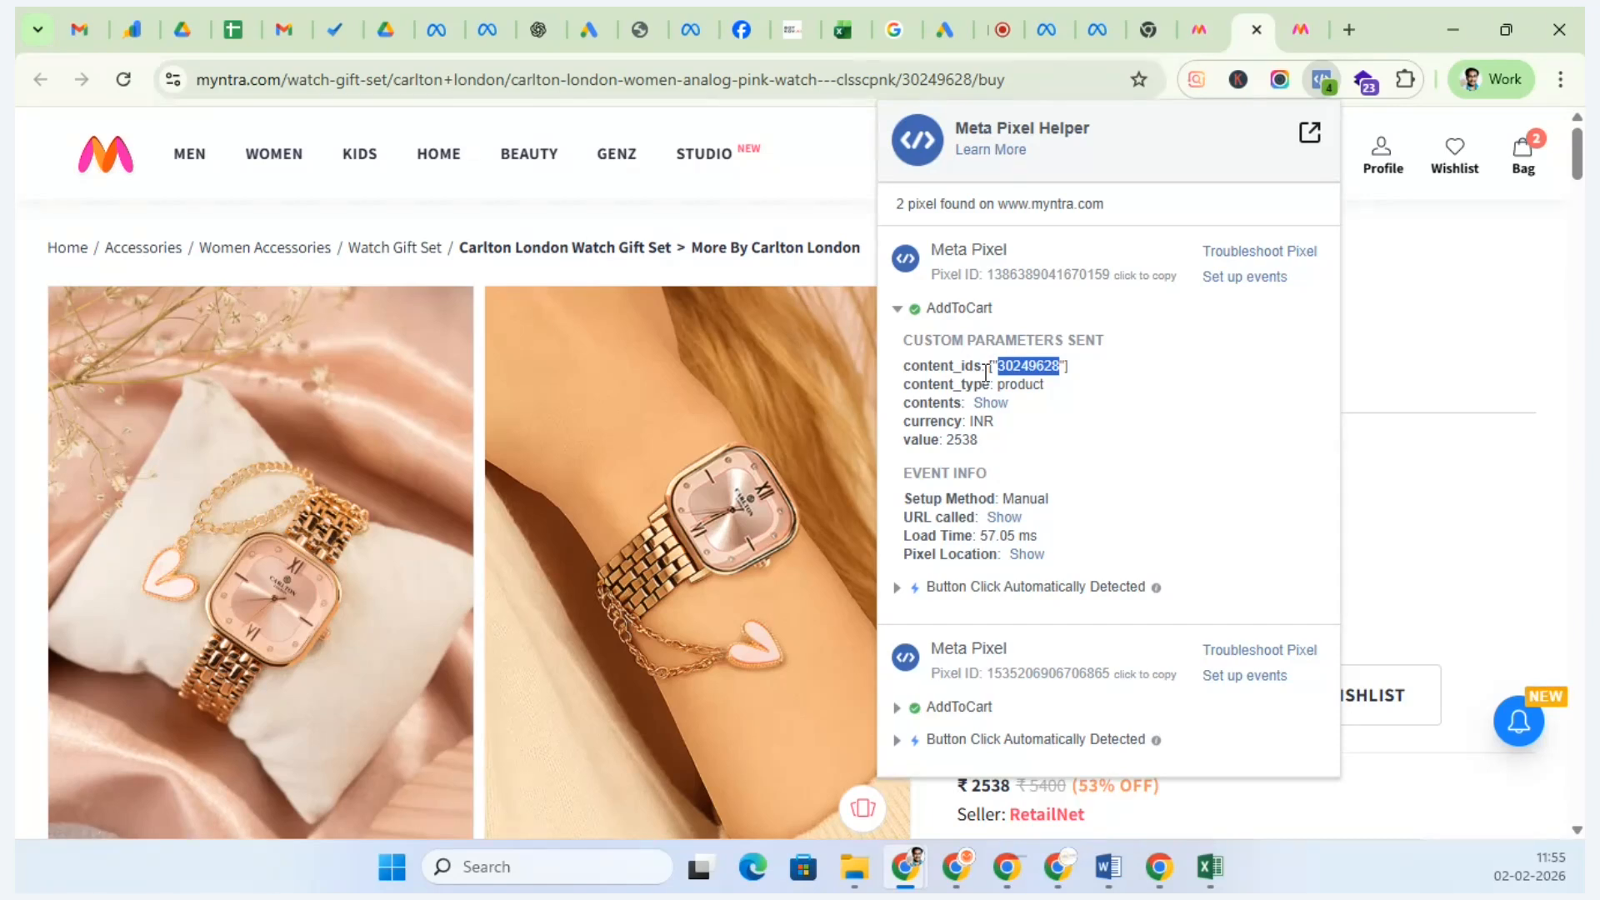
Step: Go to the shopping bag and confirm PageView fires on the cart page
{"action": "left_click", "coordinate": [1552, 331]}
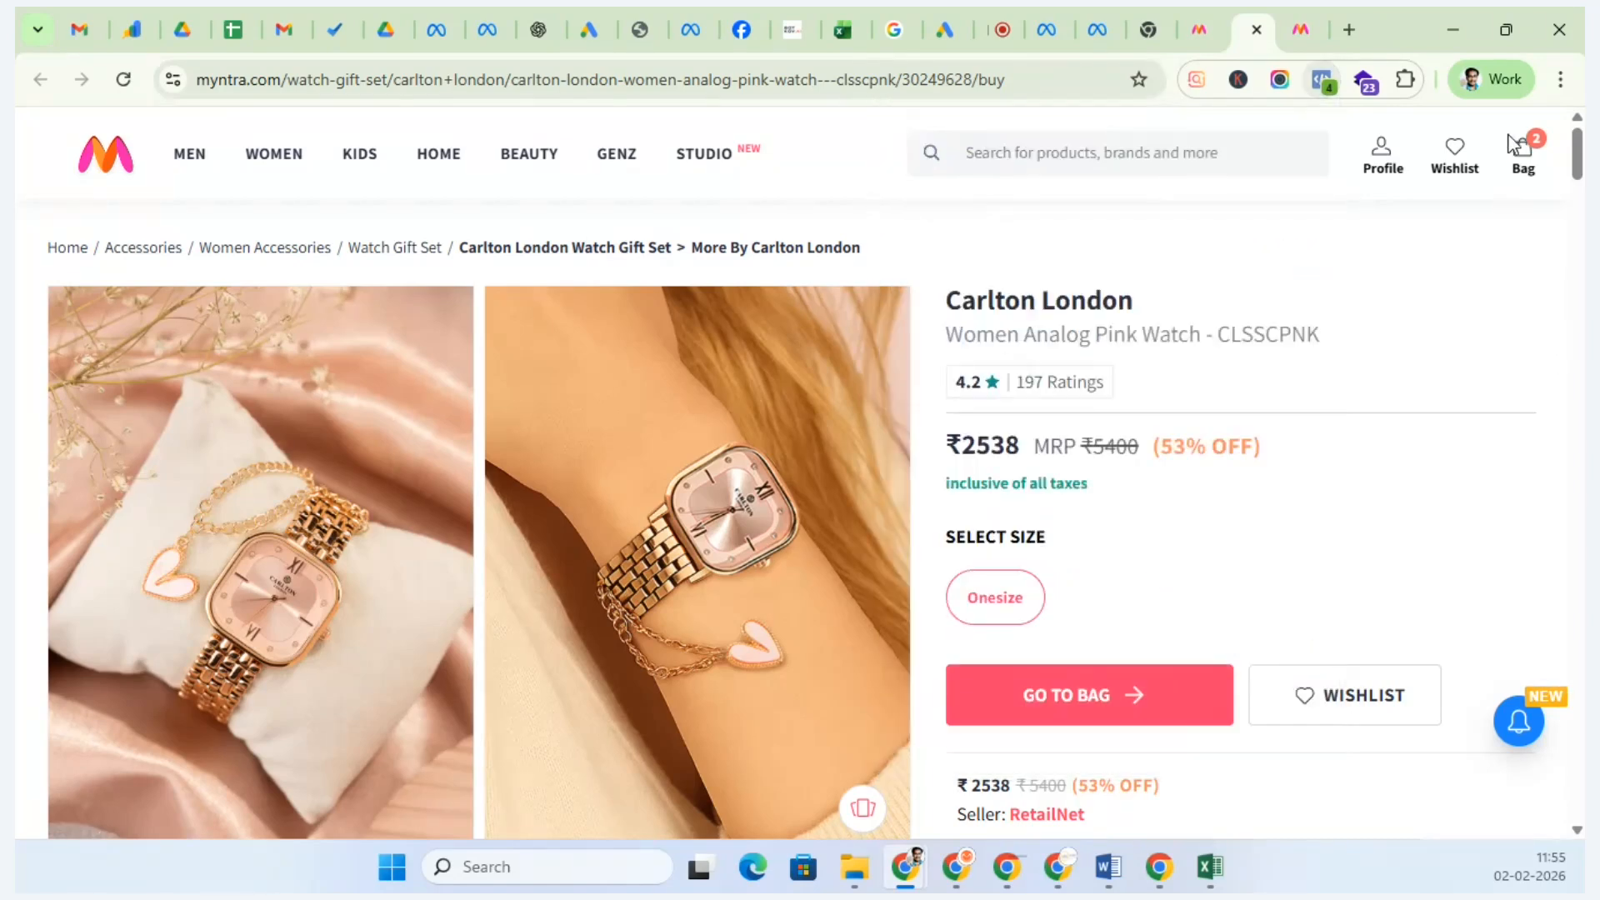
{"action": "left_click", "coordinate": [1083, 693]}
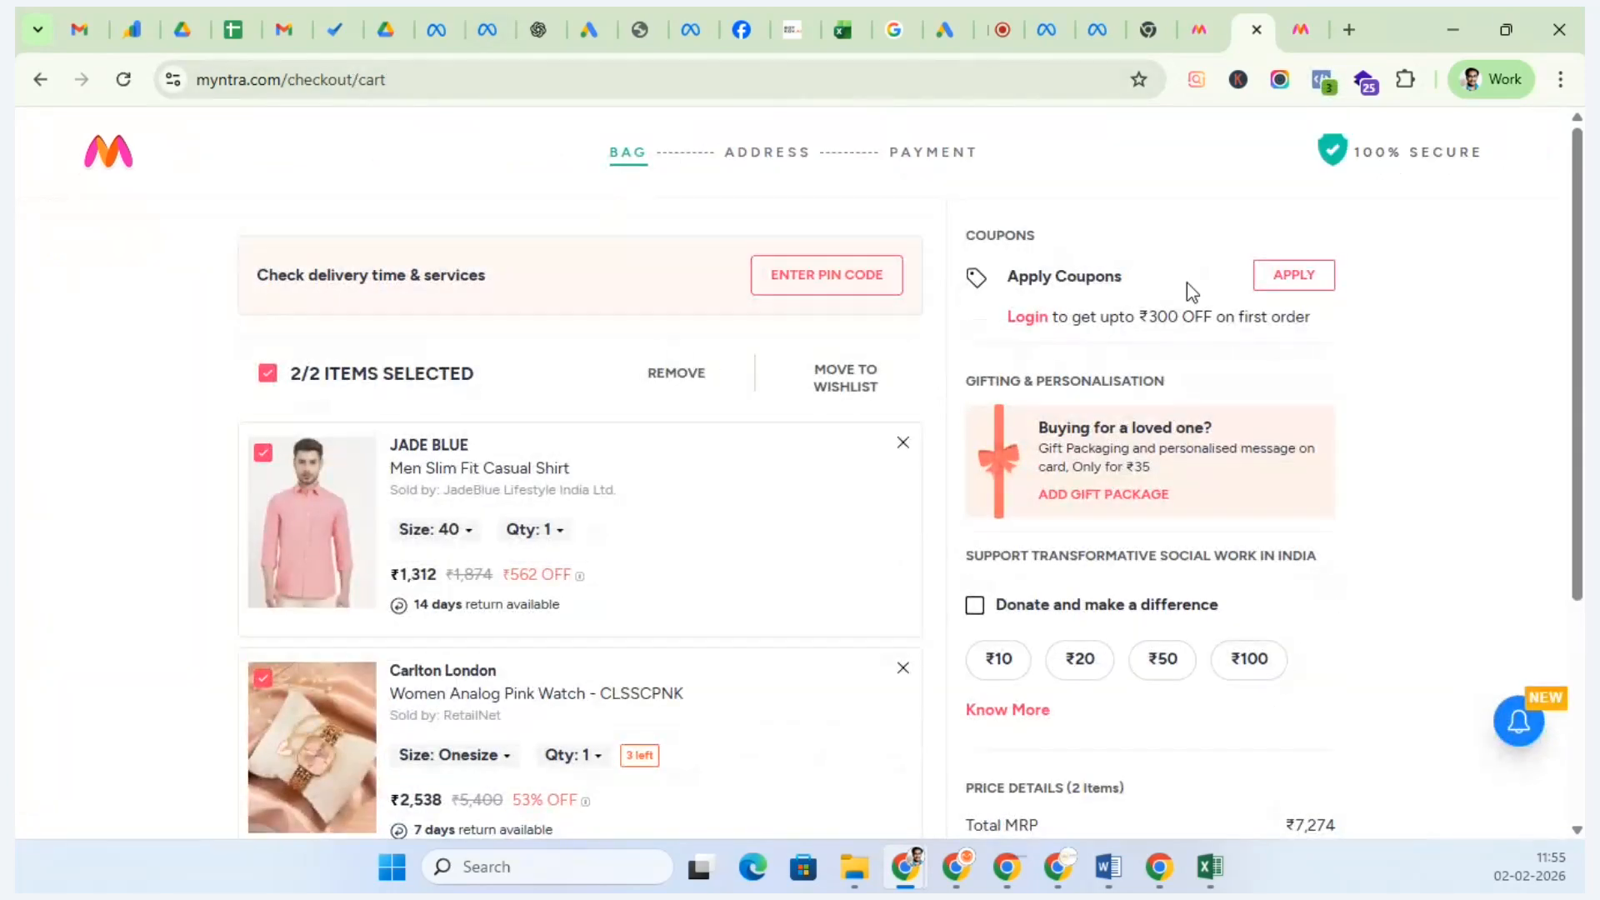
{"action": "left_click", "coordinate": [1322, 79]}
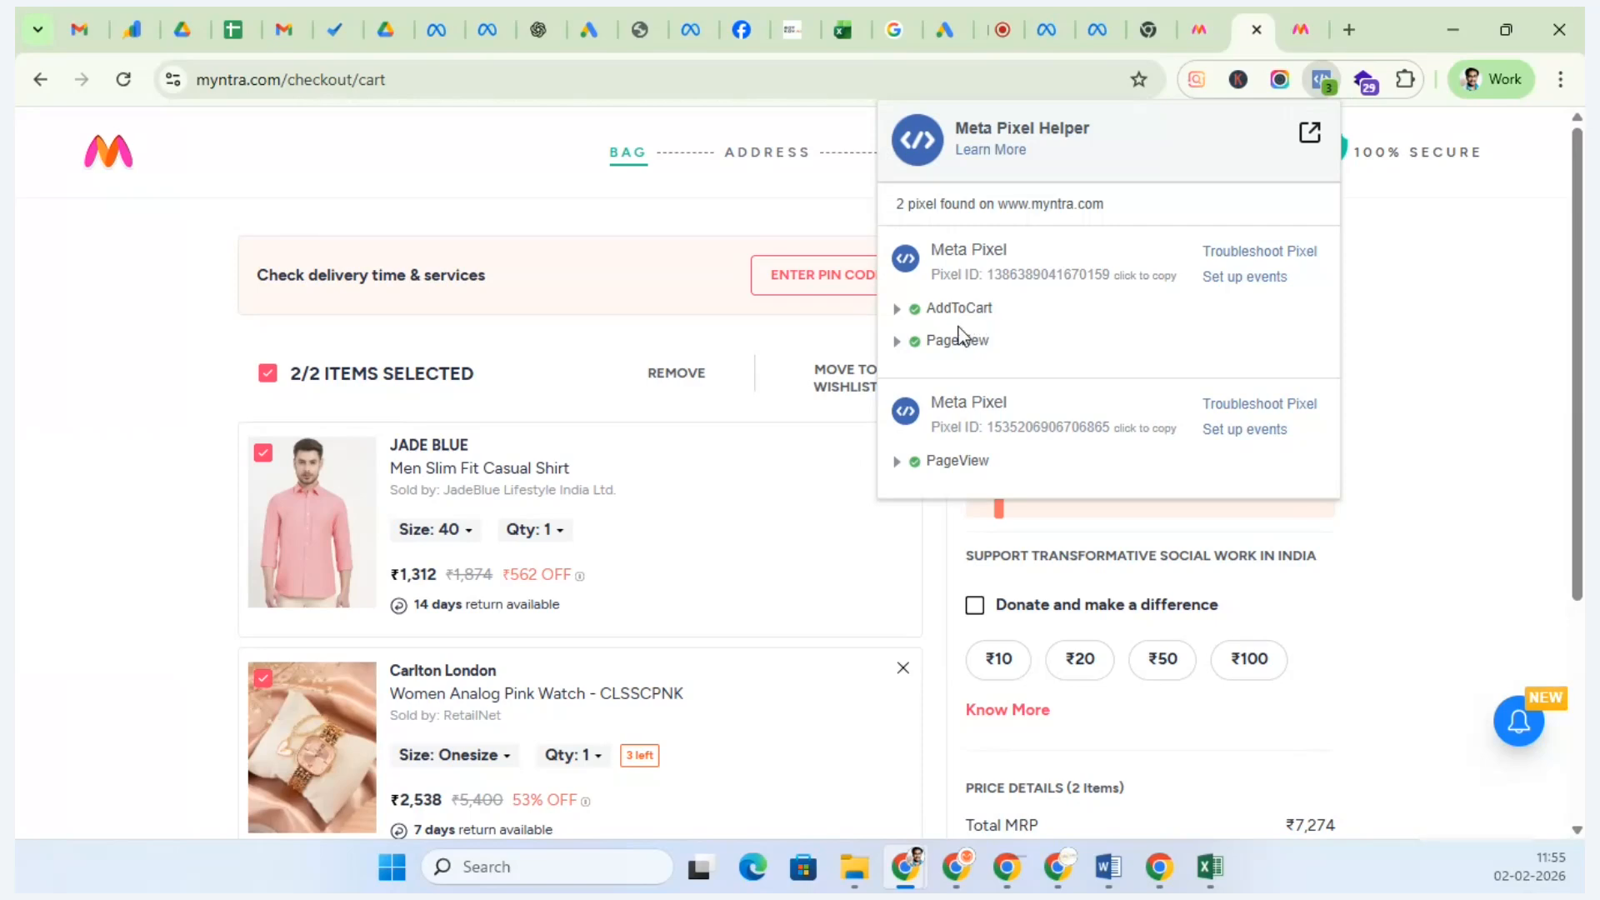
{"action": "left_click", "coordinate": [902, 342]}
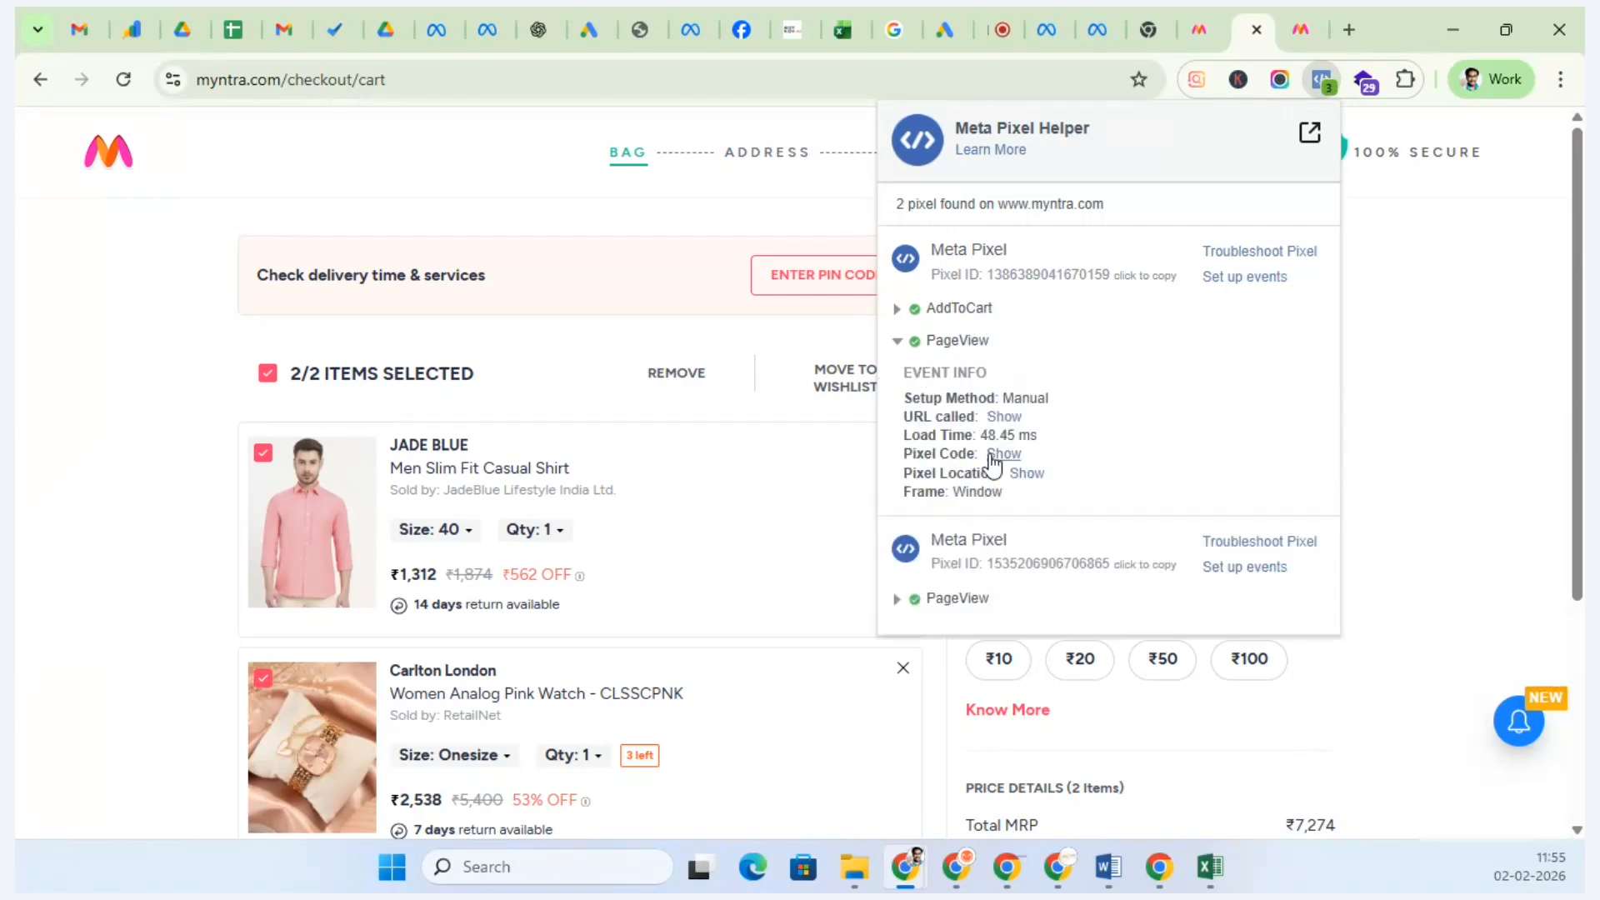
{"action": "left_click", "coordinate": [1473, 397]}
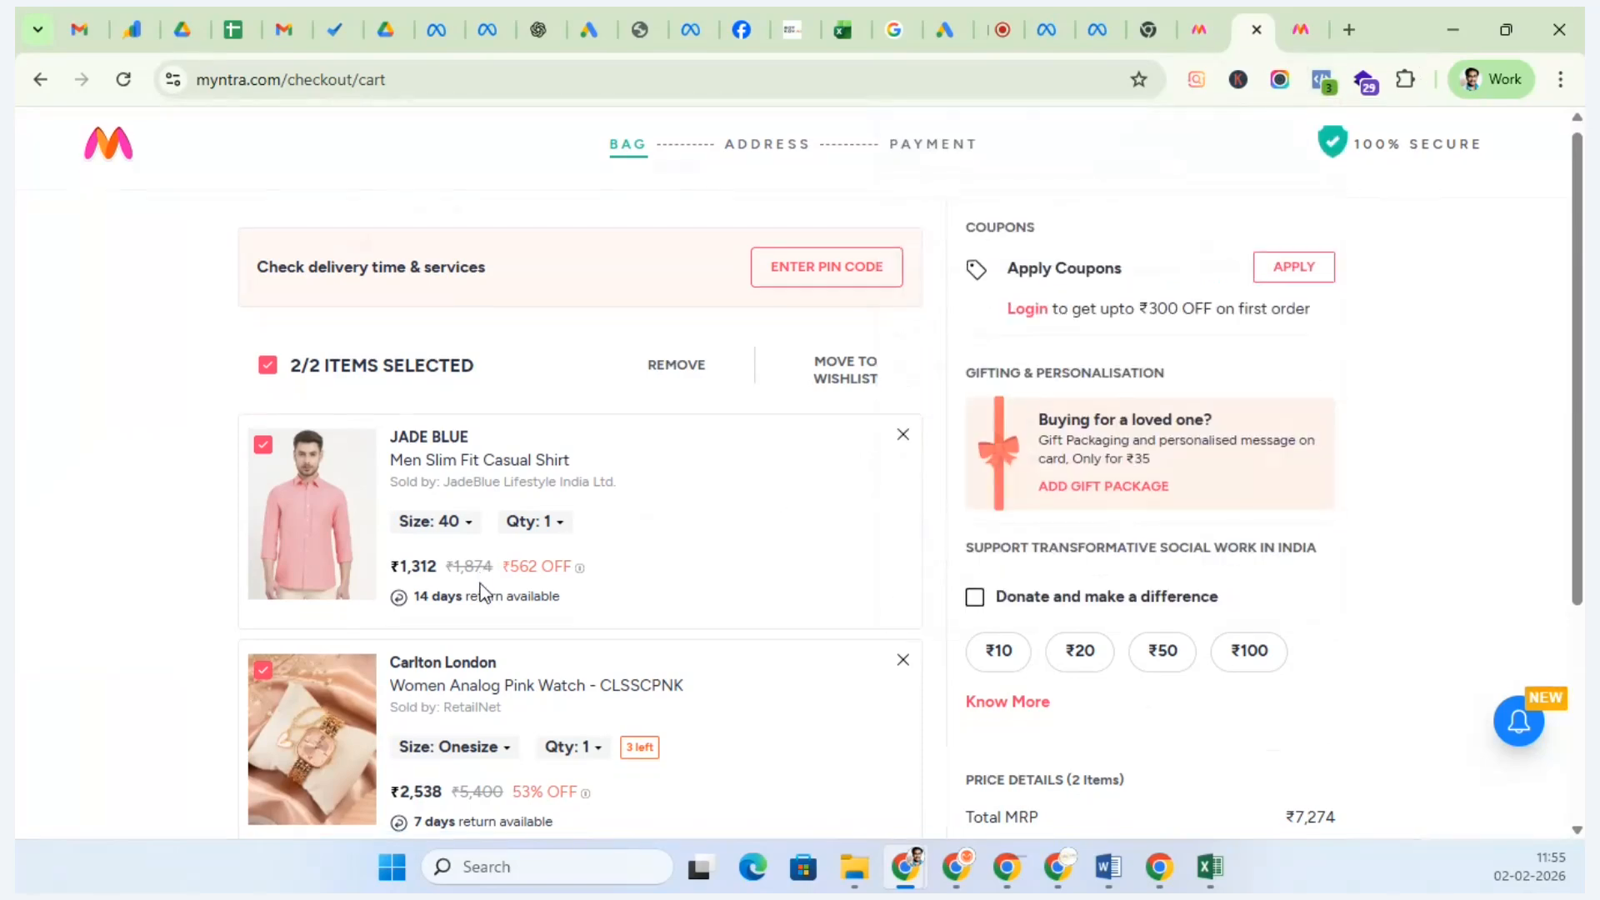
Step: Place the order to reach Login or Signup and confirm PageView fires there
{"action": "scroll", "coordinate": [483, 596], "scroll_direction": "down", "scroll_amount": 3}
{"action": "scroll", "coordinate": [512, 613], "scroll_direction": "up", "scroll_amount": 3}
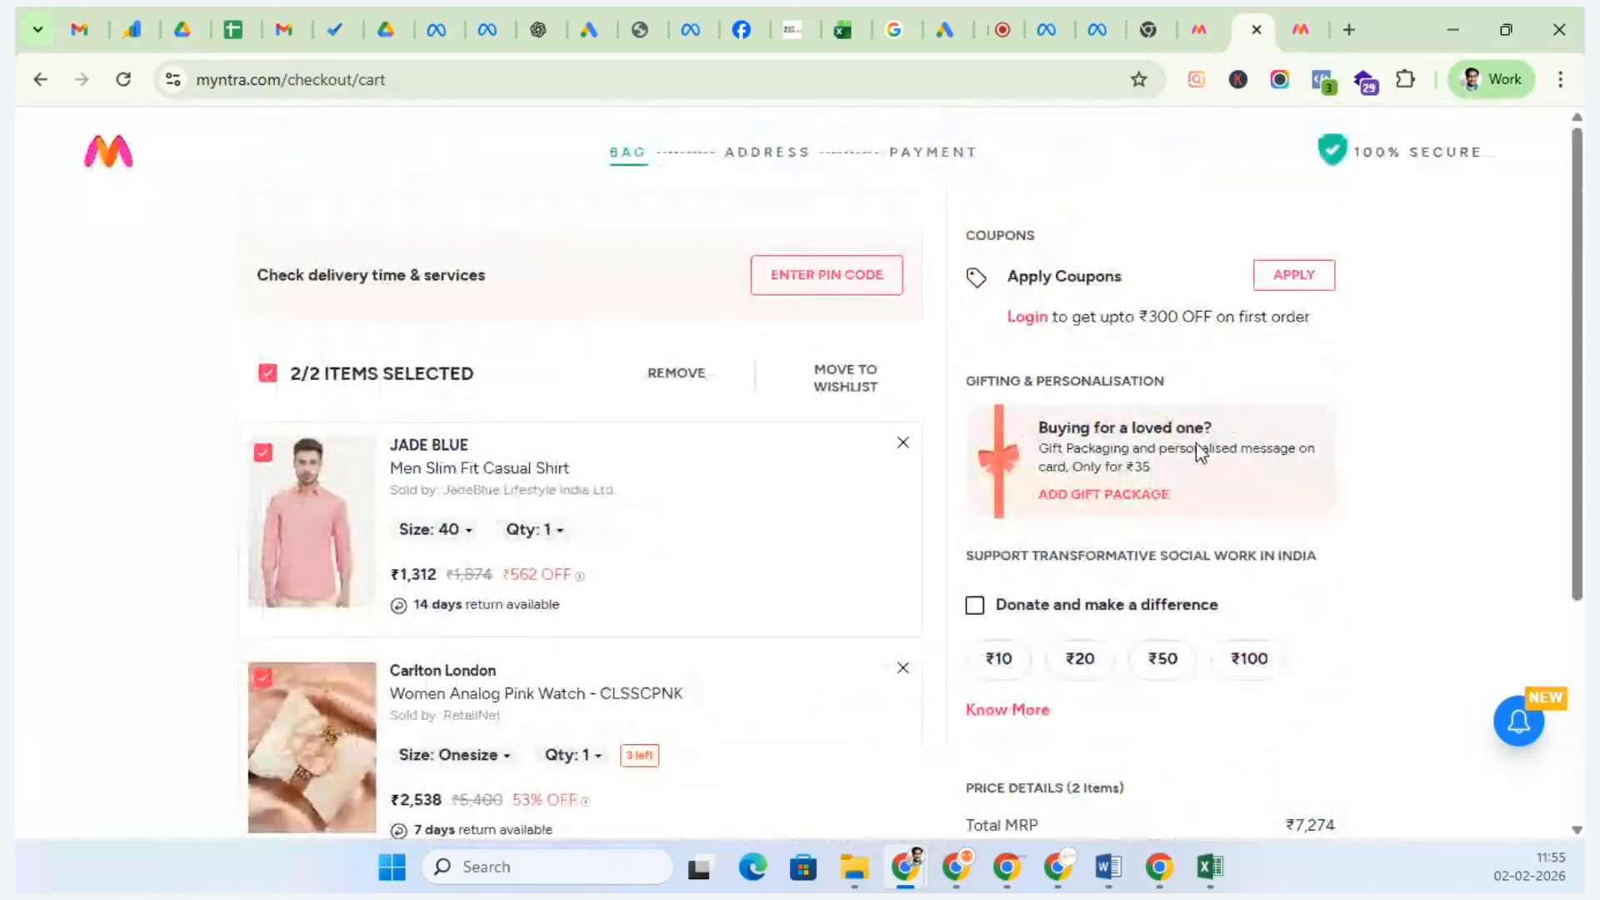
{"action": "scroll", "coordinate": [1222, 394], "scroll_direction": "down", "scroll_amount": 4}
{"action": "left_click", "coordinate": [1144, 734]}
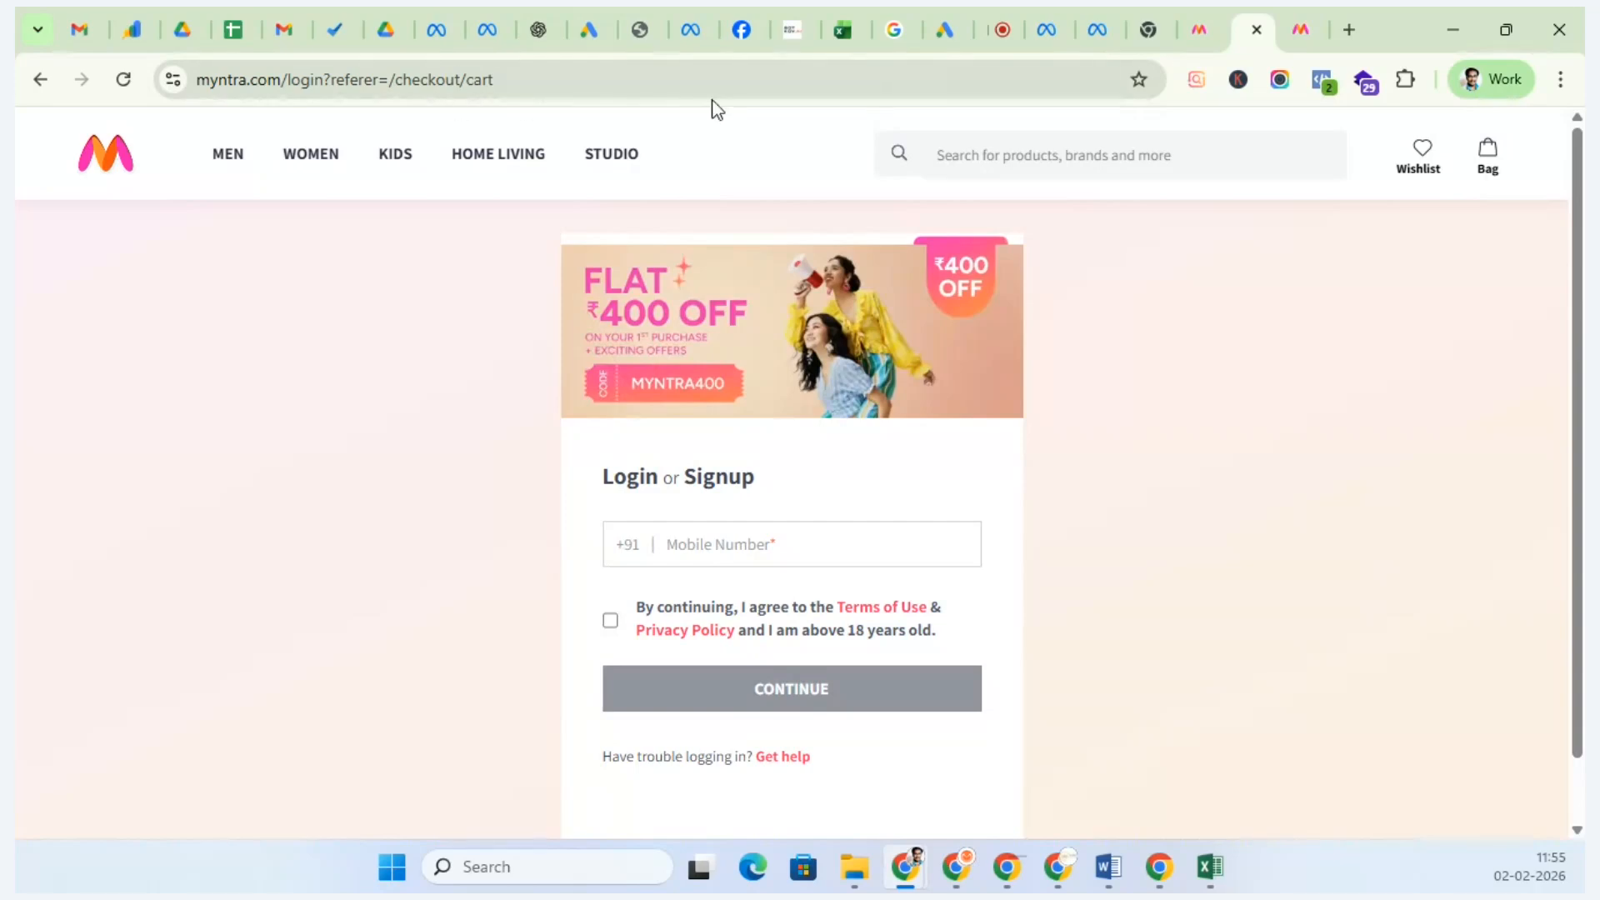
{"action": "left_click", "coordinate": [1321, 81]}
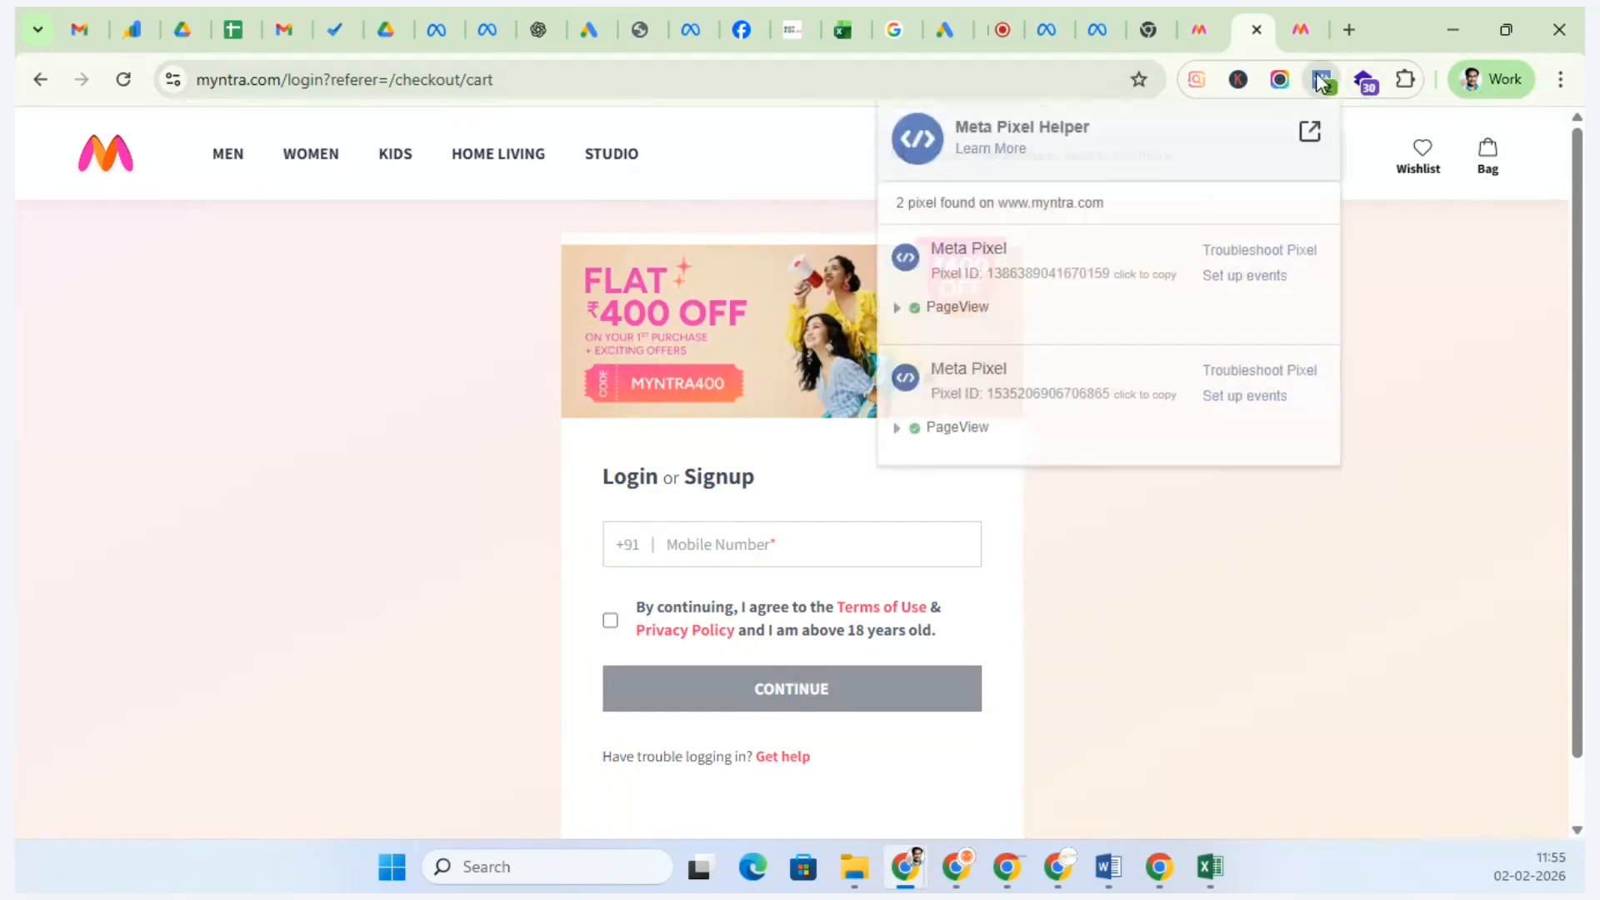
{"action": "left_click", "coordinate": [910, 310]}
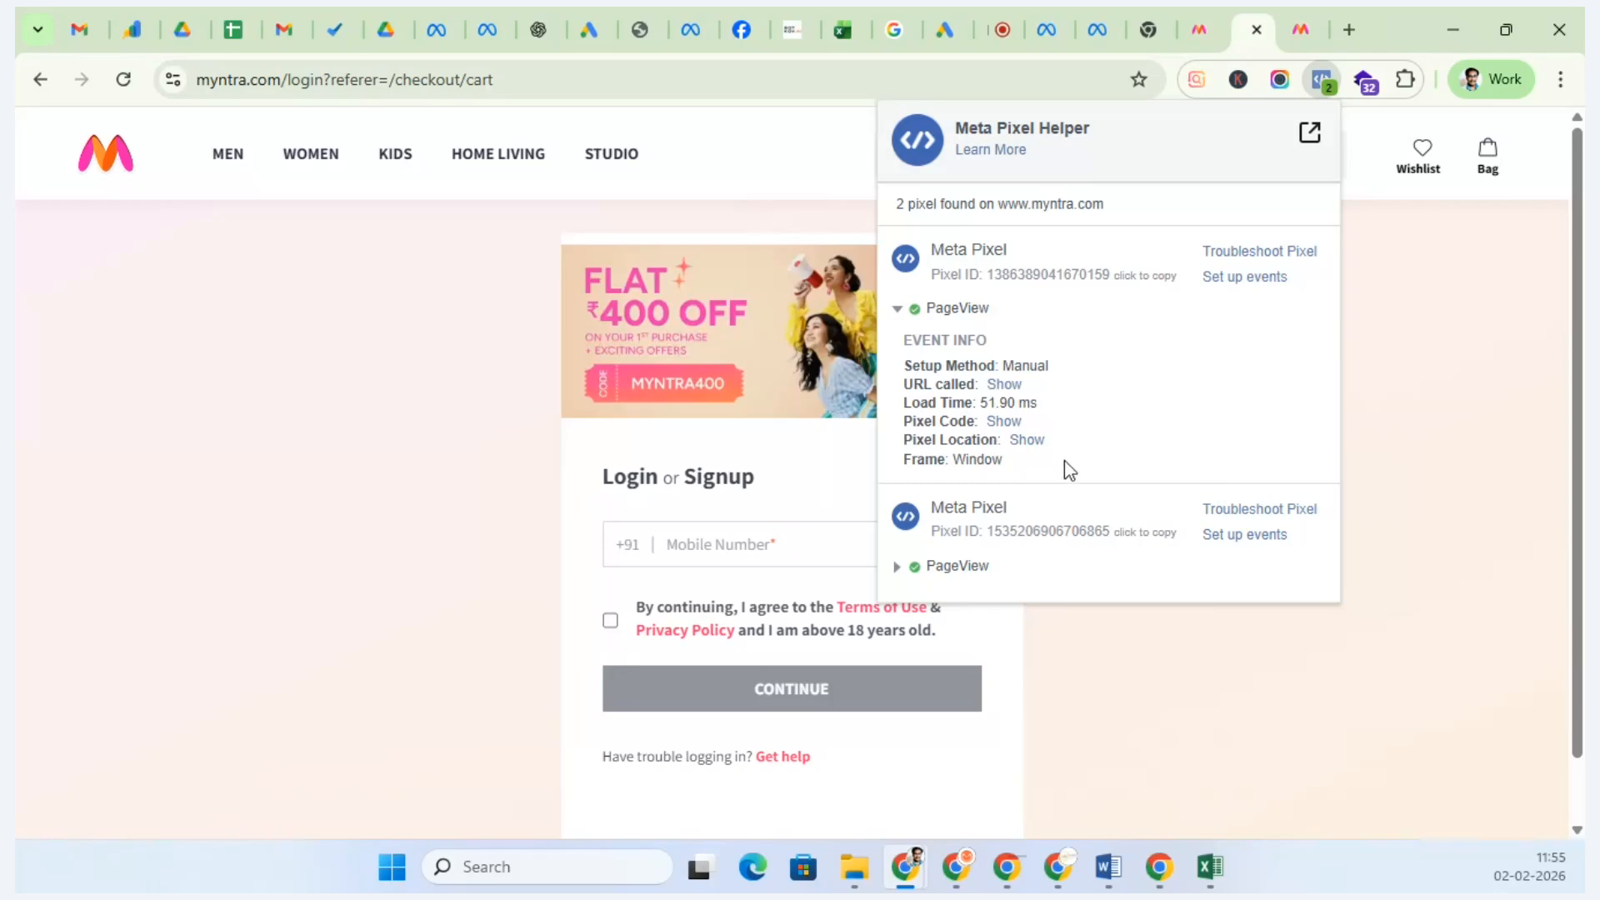
{"action": "left_click", "coordinate": [1507, 438]}
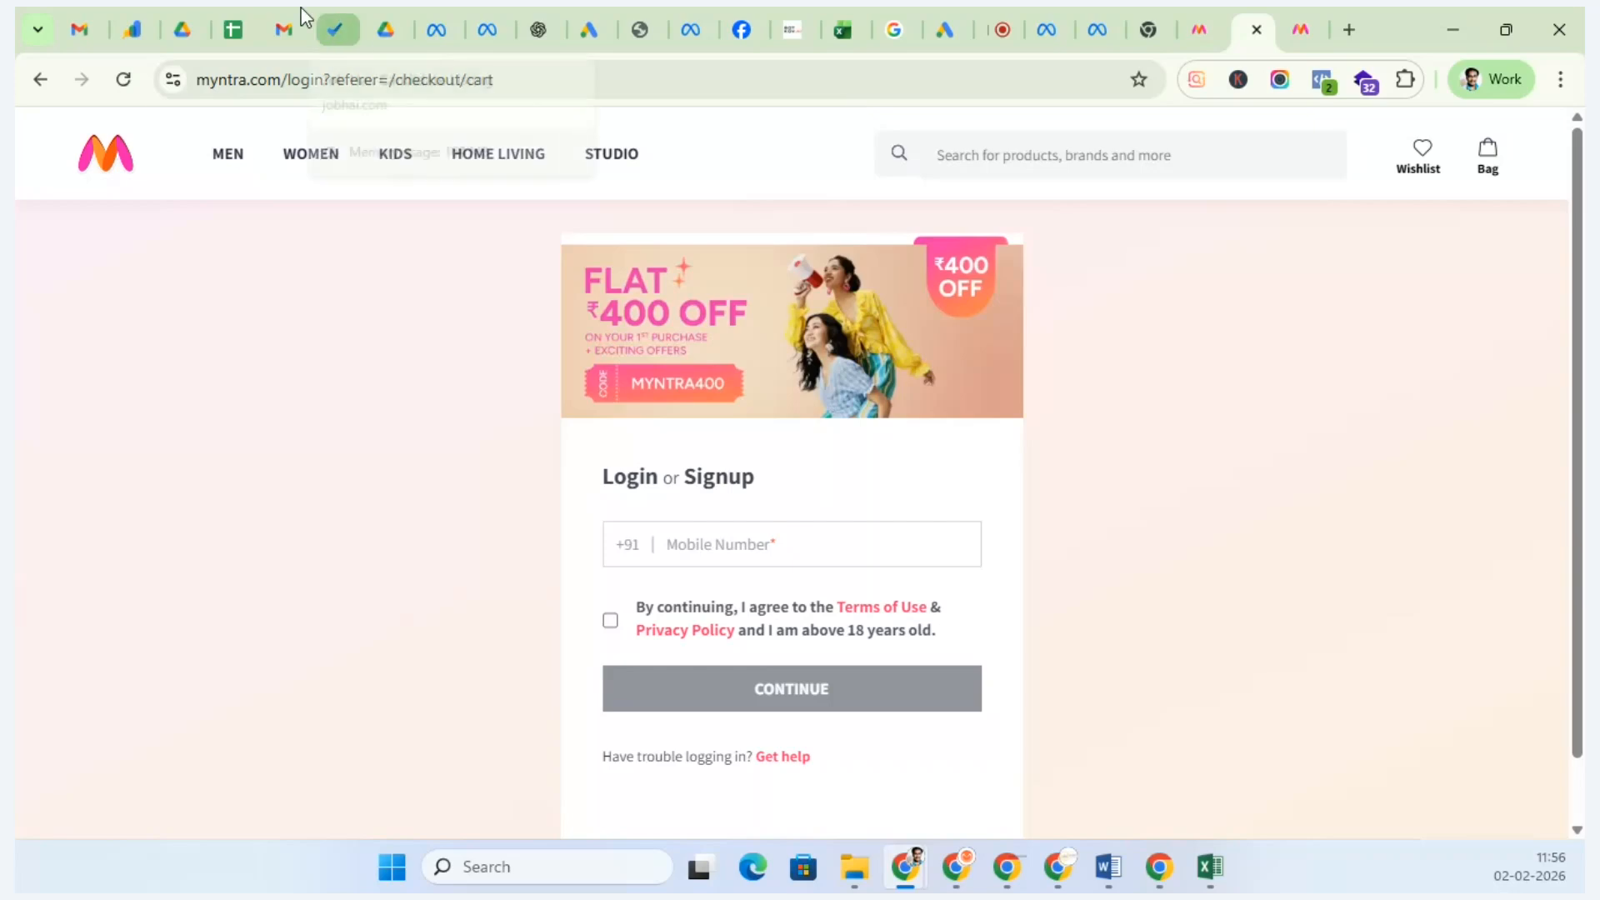
Step: Review the Meta Pixel notes around cell B282 in the DM_December_Batch sheet
{"action": "left_click", "coordinate": [253, 25]}
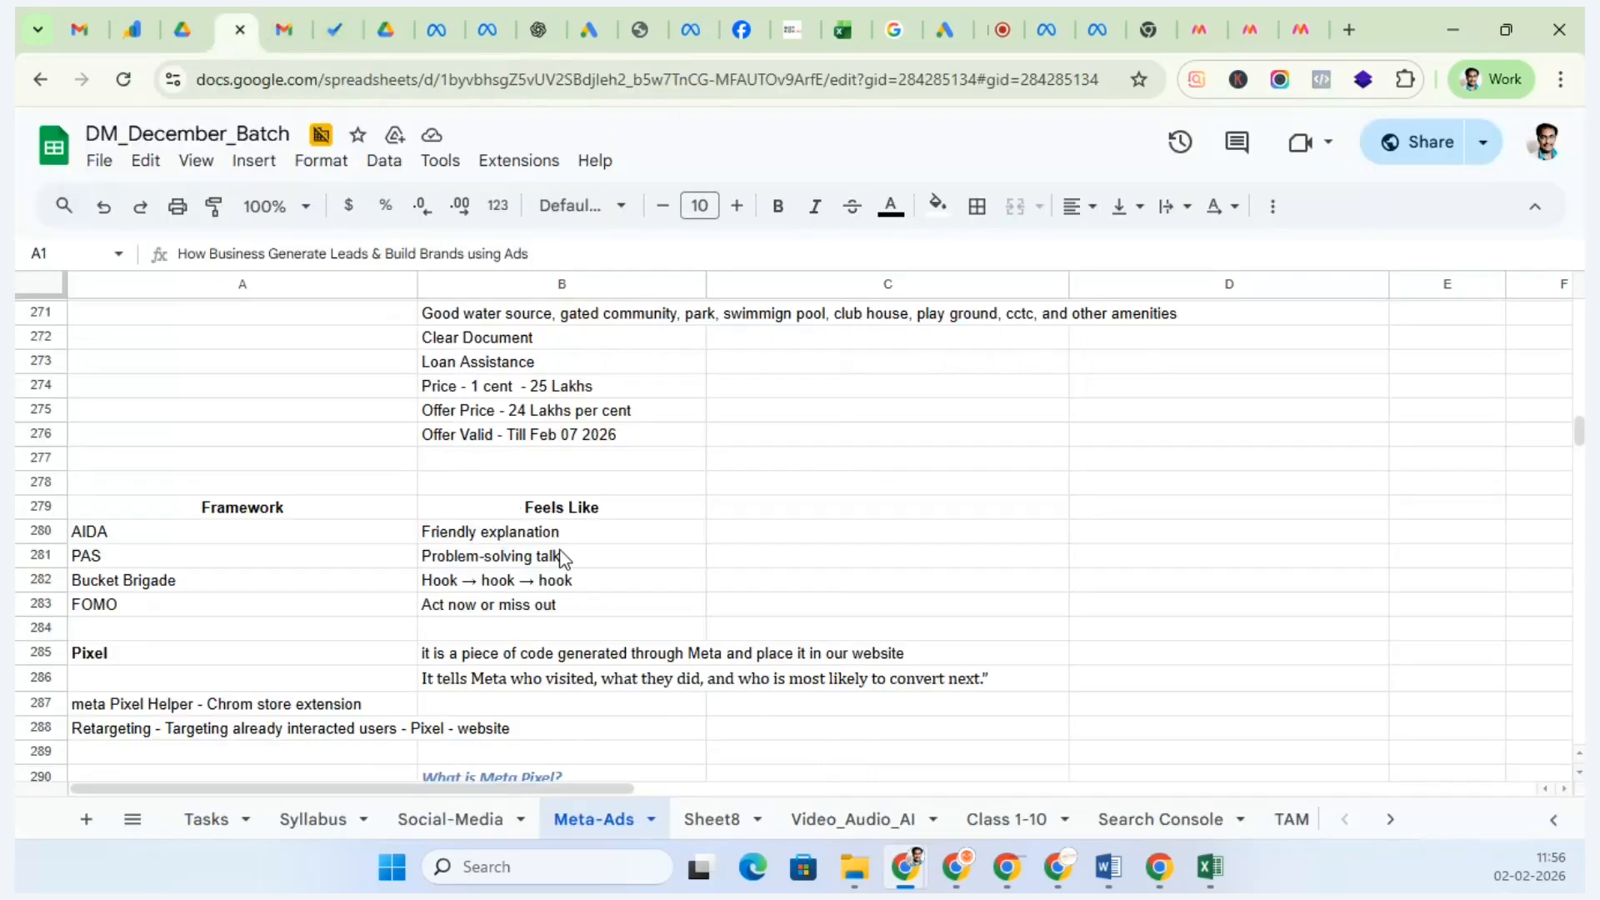
{"action": "left_click", "coordinate": [660, 590]}
{"action": "scroll", "coordinate": [660, 597], "scroll_direction": "down", "scroll_amount": 5}
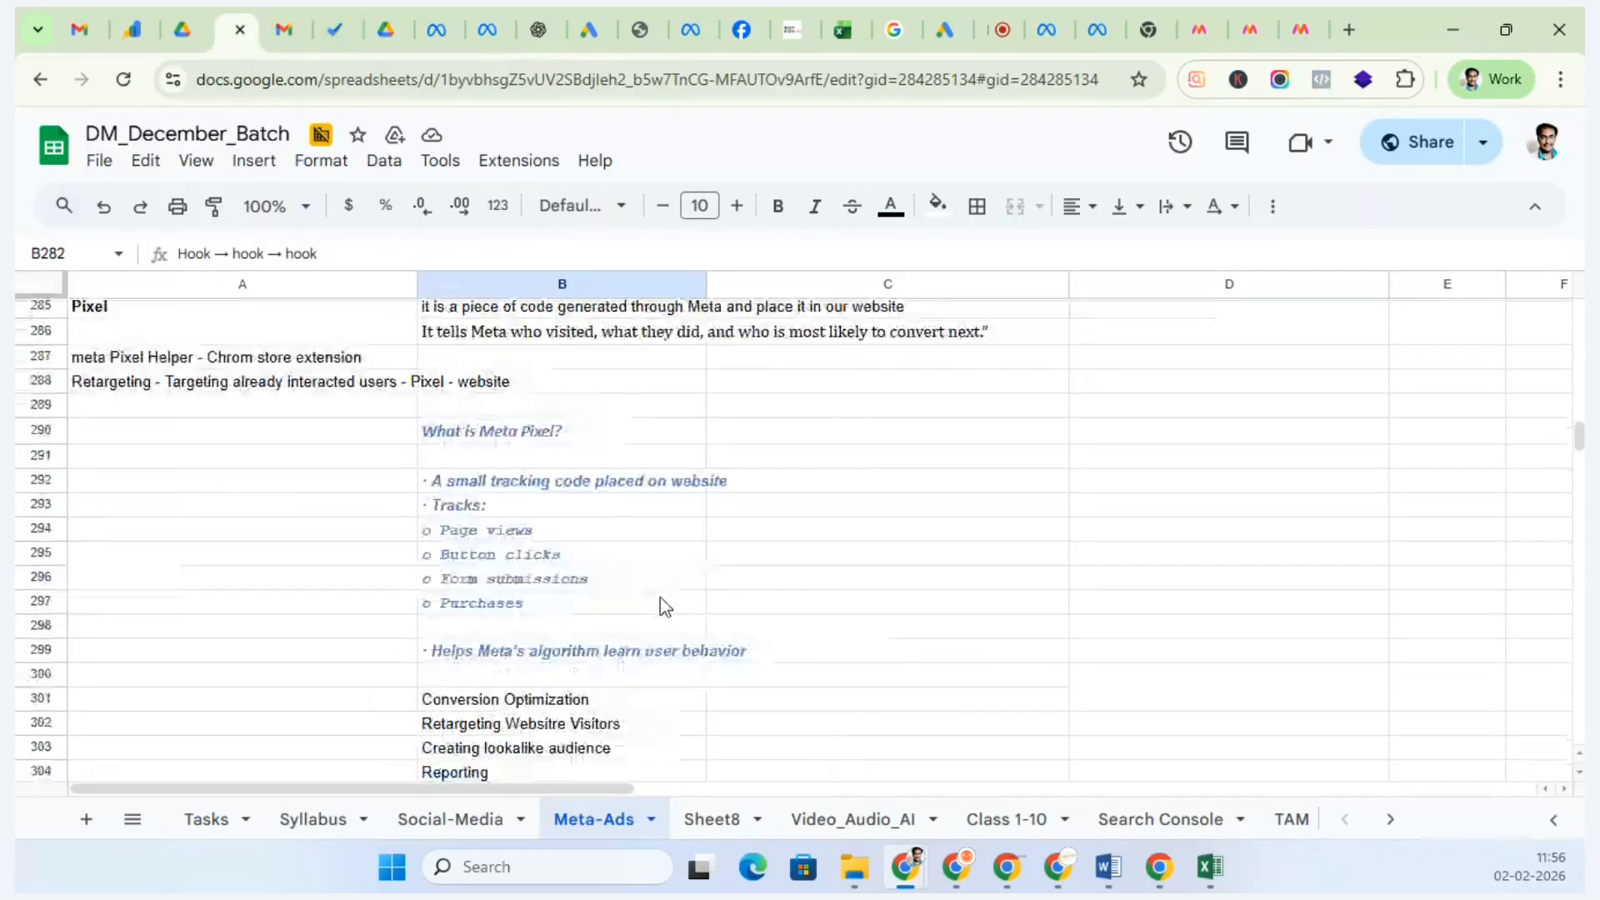
Step: Close the Myntra page-source and login tabs
{"action": "left_click", "coordinate": [1305, 34]}
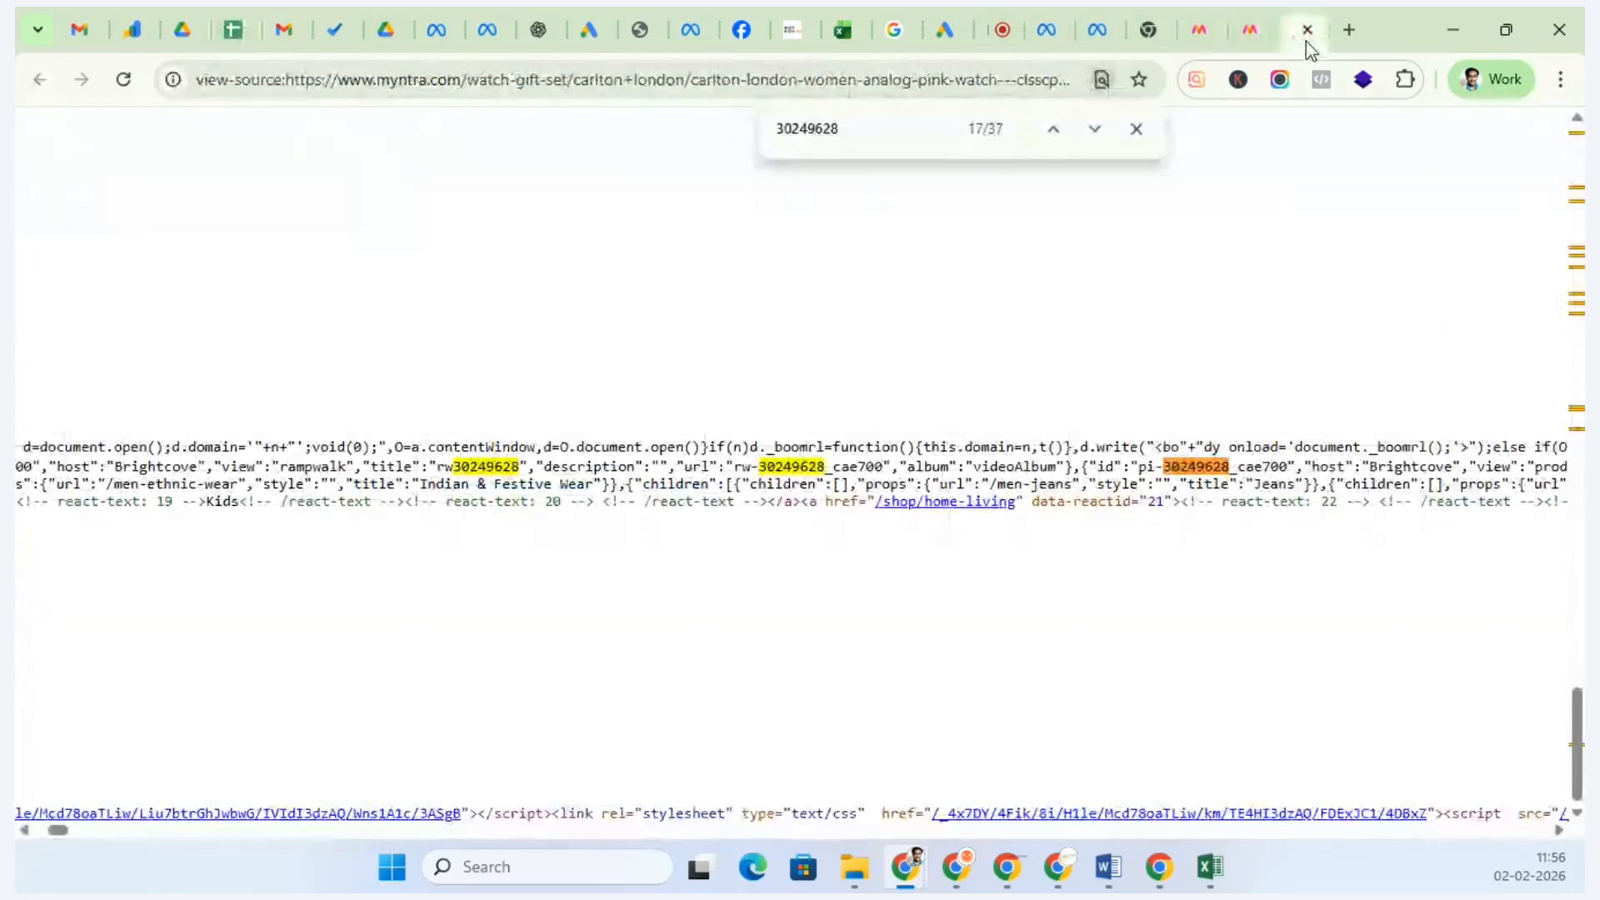
{"action": "left_click", "coordinate": [1306, 34]}
{"action": "left_click", "coordinate": [1306, 34]}
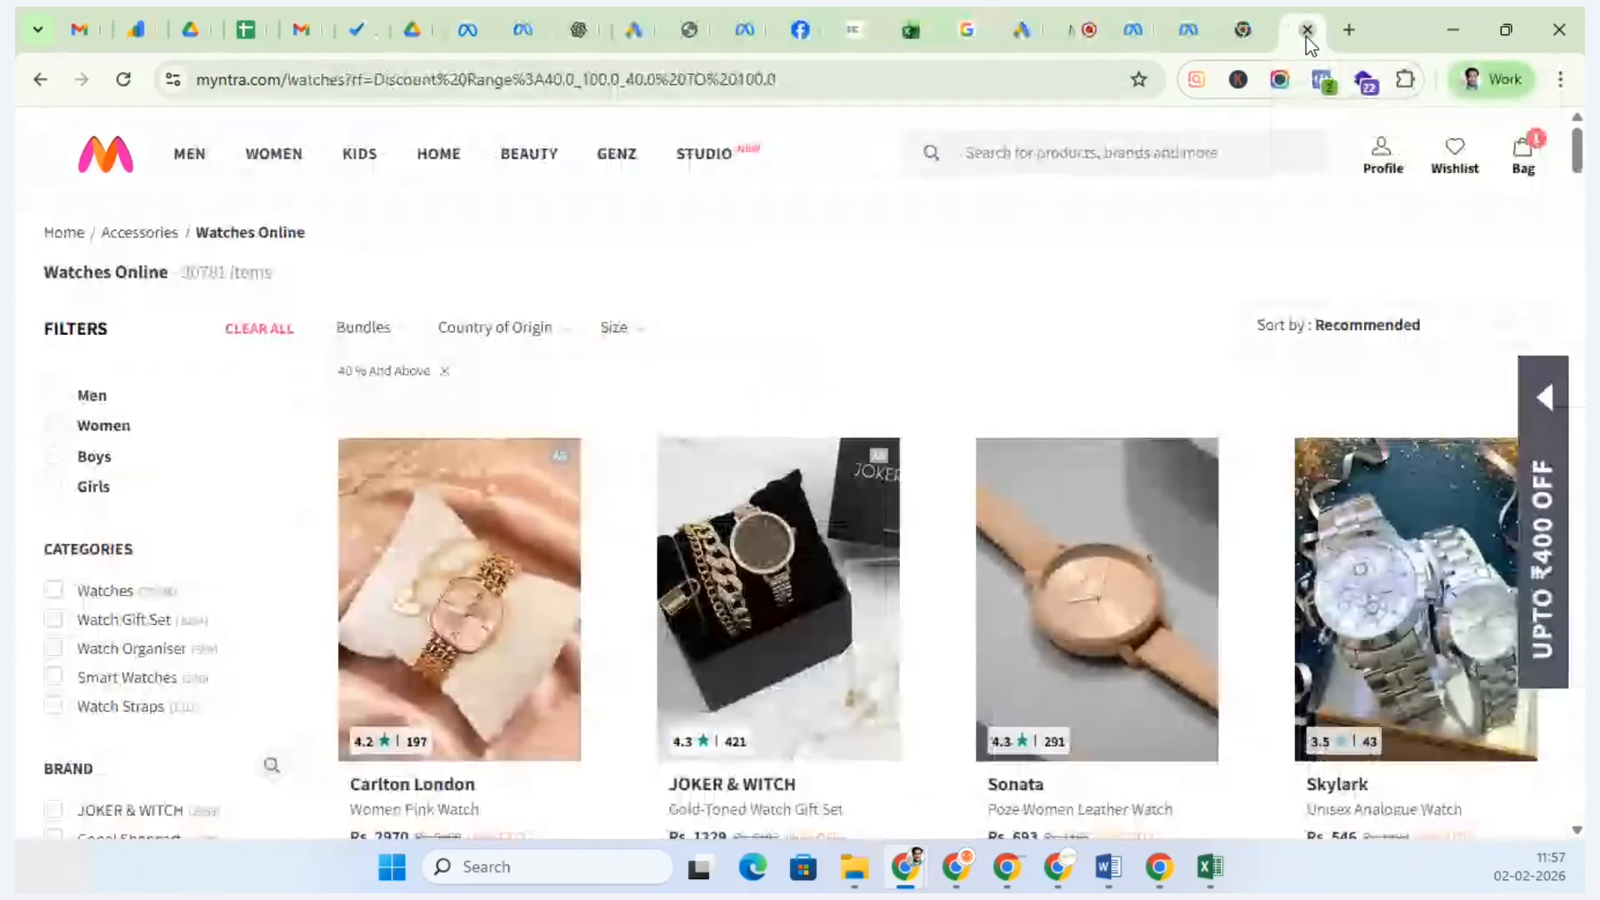
Step: Close the Myntra watches tab and bring up the Ads Manager campaigns list via Meta for Business
{"action": "left_click", "coordinate": [1307, 33]}
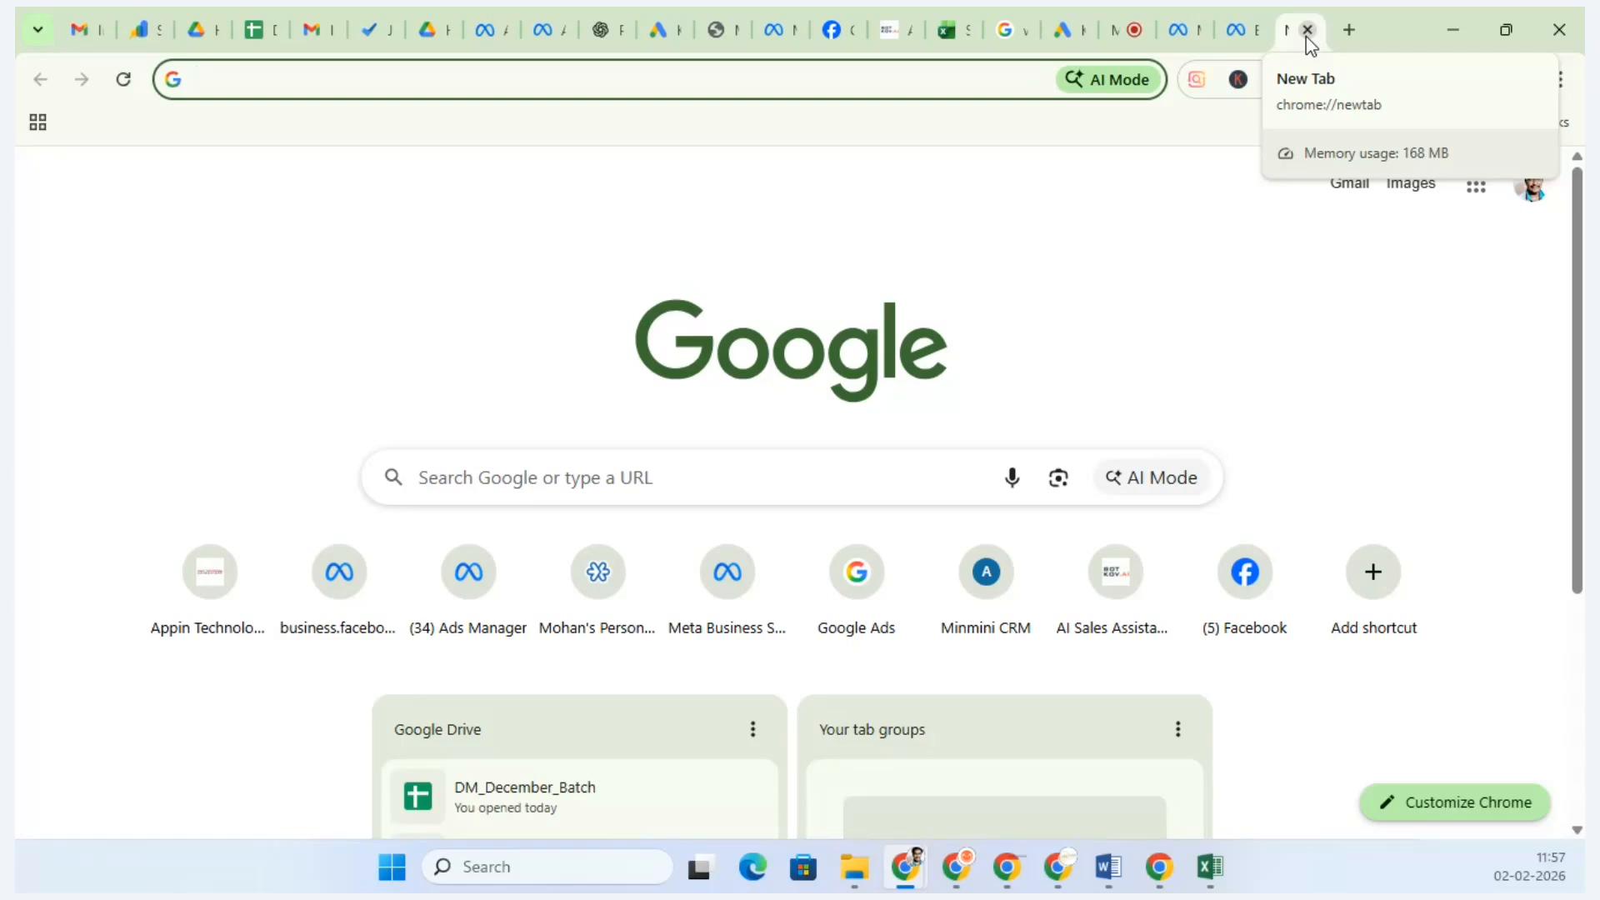
{"action": "left_click", "coordinate": [492, 17]}
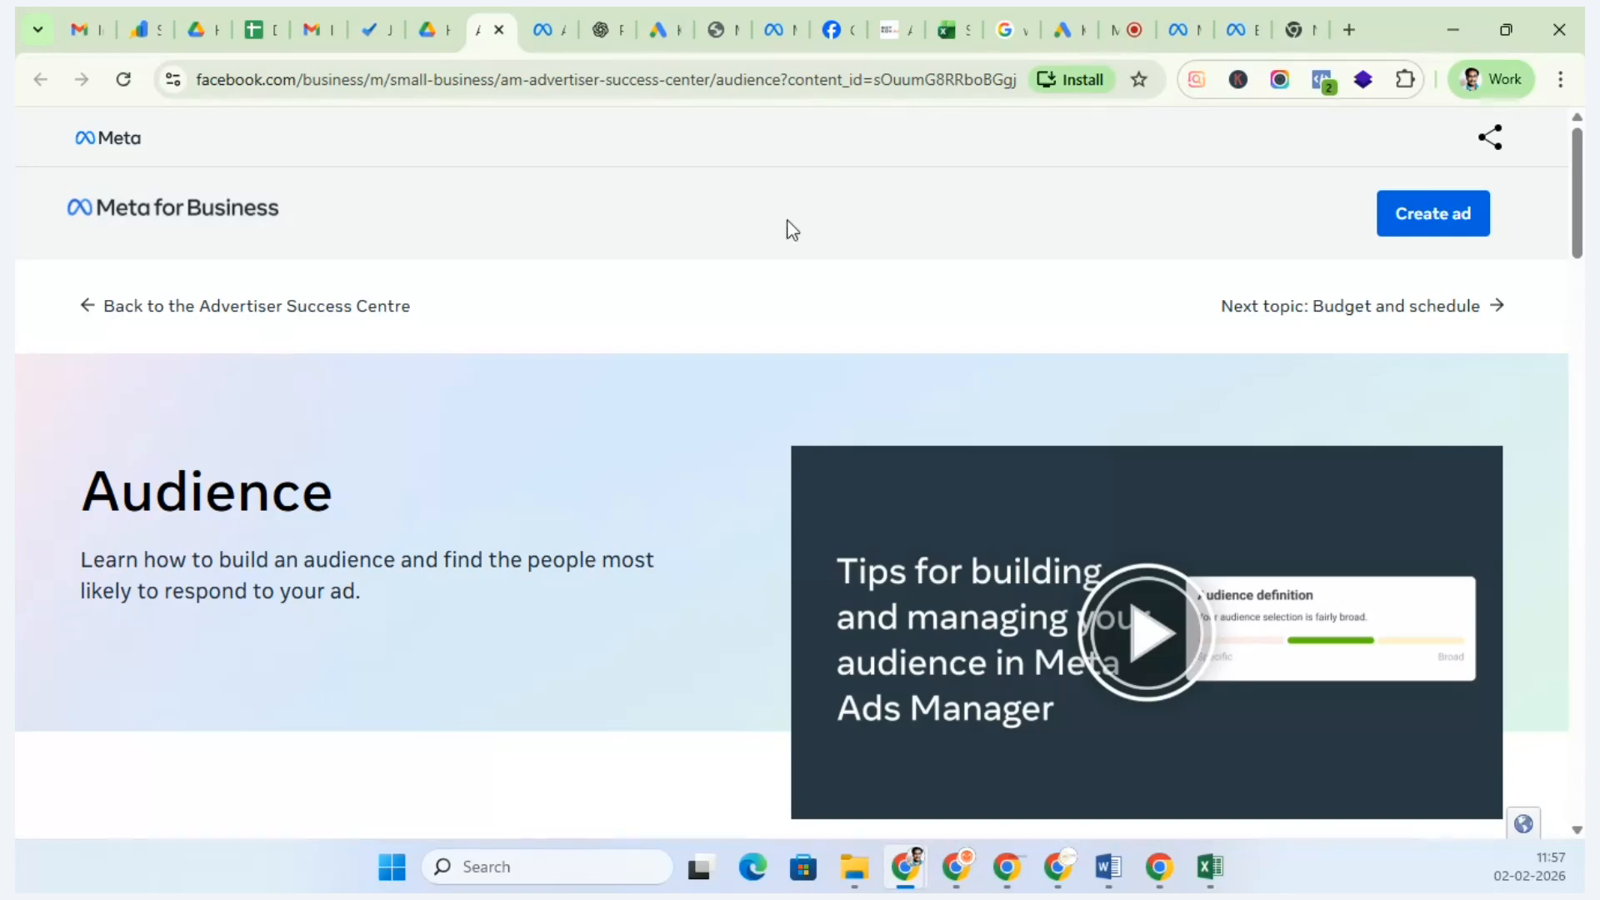
{"action": "left_click", "coordinate": [542, 10]}
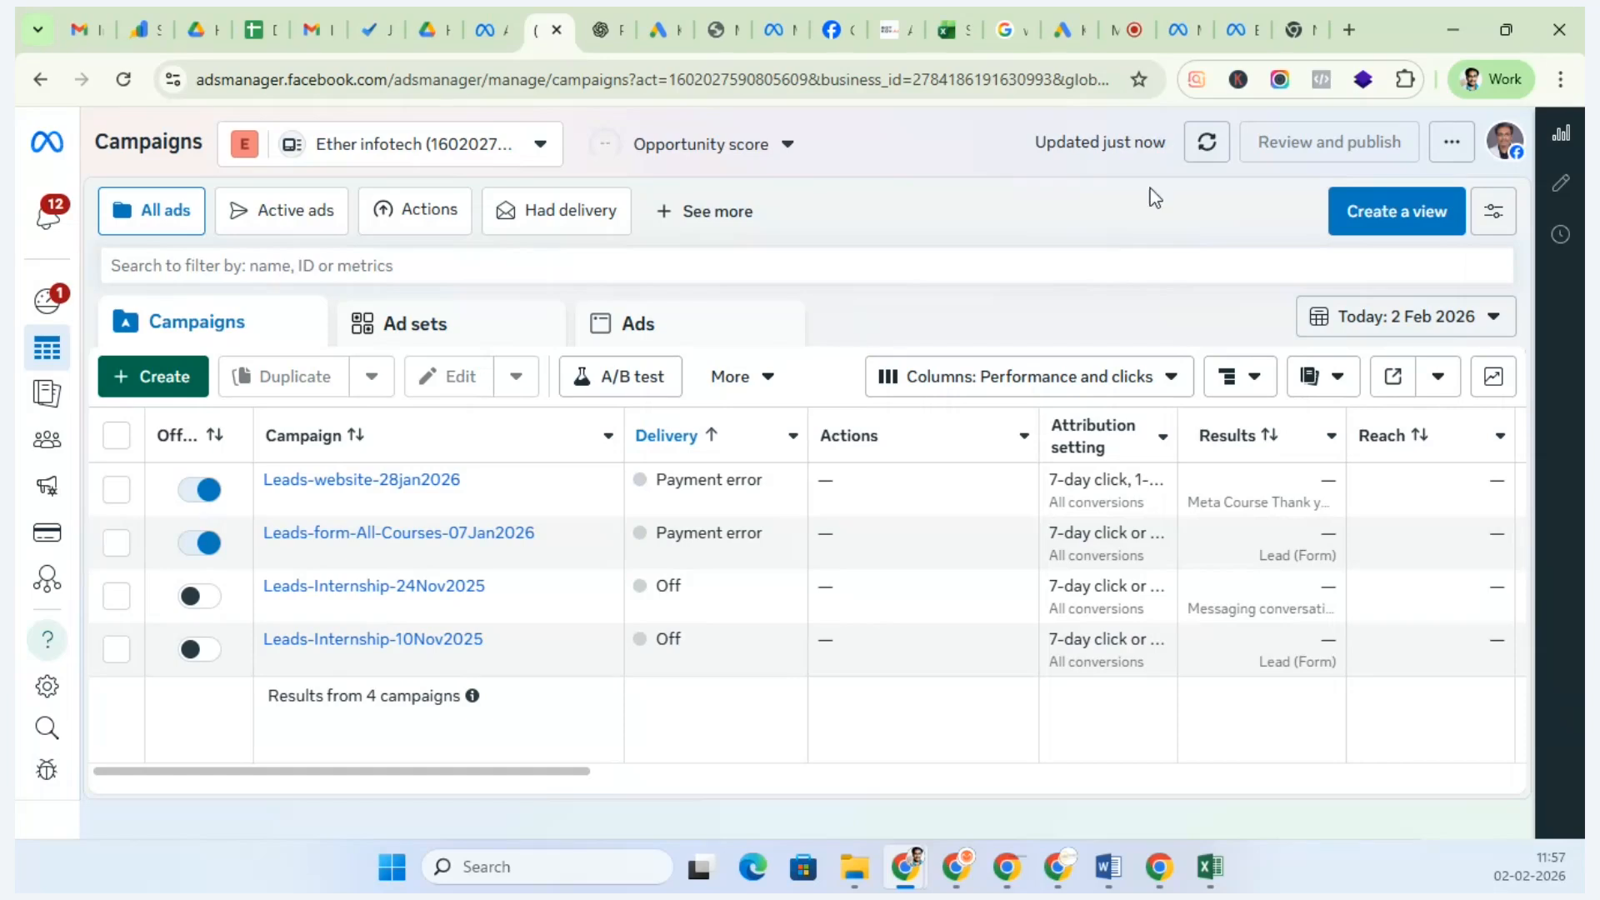
{"action": "left_click", "coordinate": [1021, 867]}
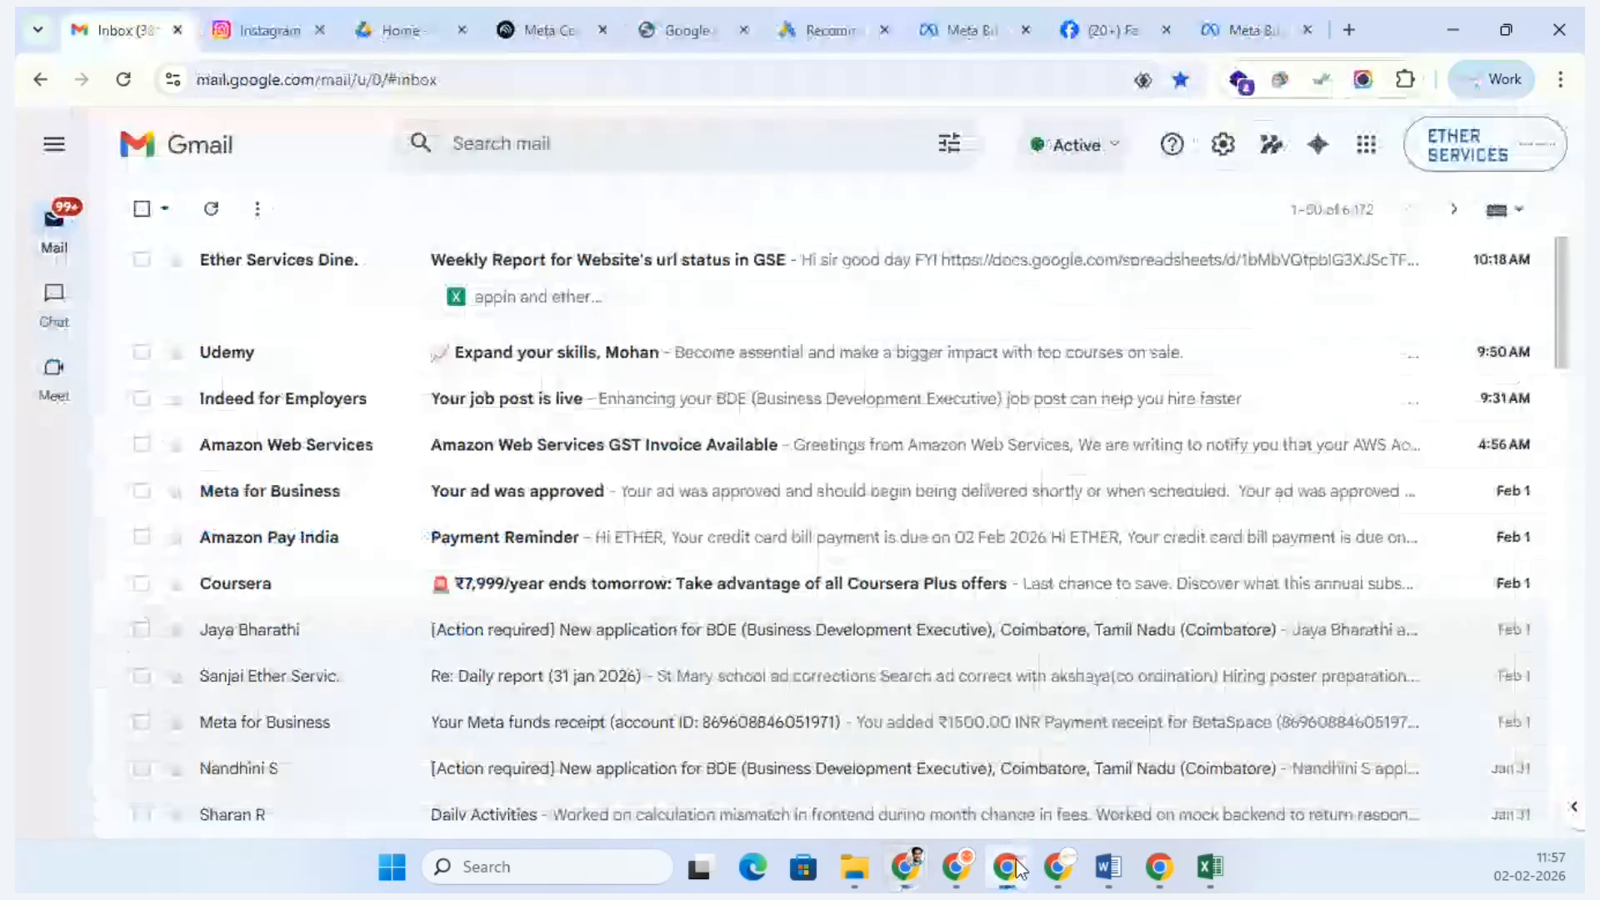
{"action": "left_click", "coordinate": [1349, 29]}
{"action": "left_click", "coordinate": [1139, 10]}
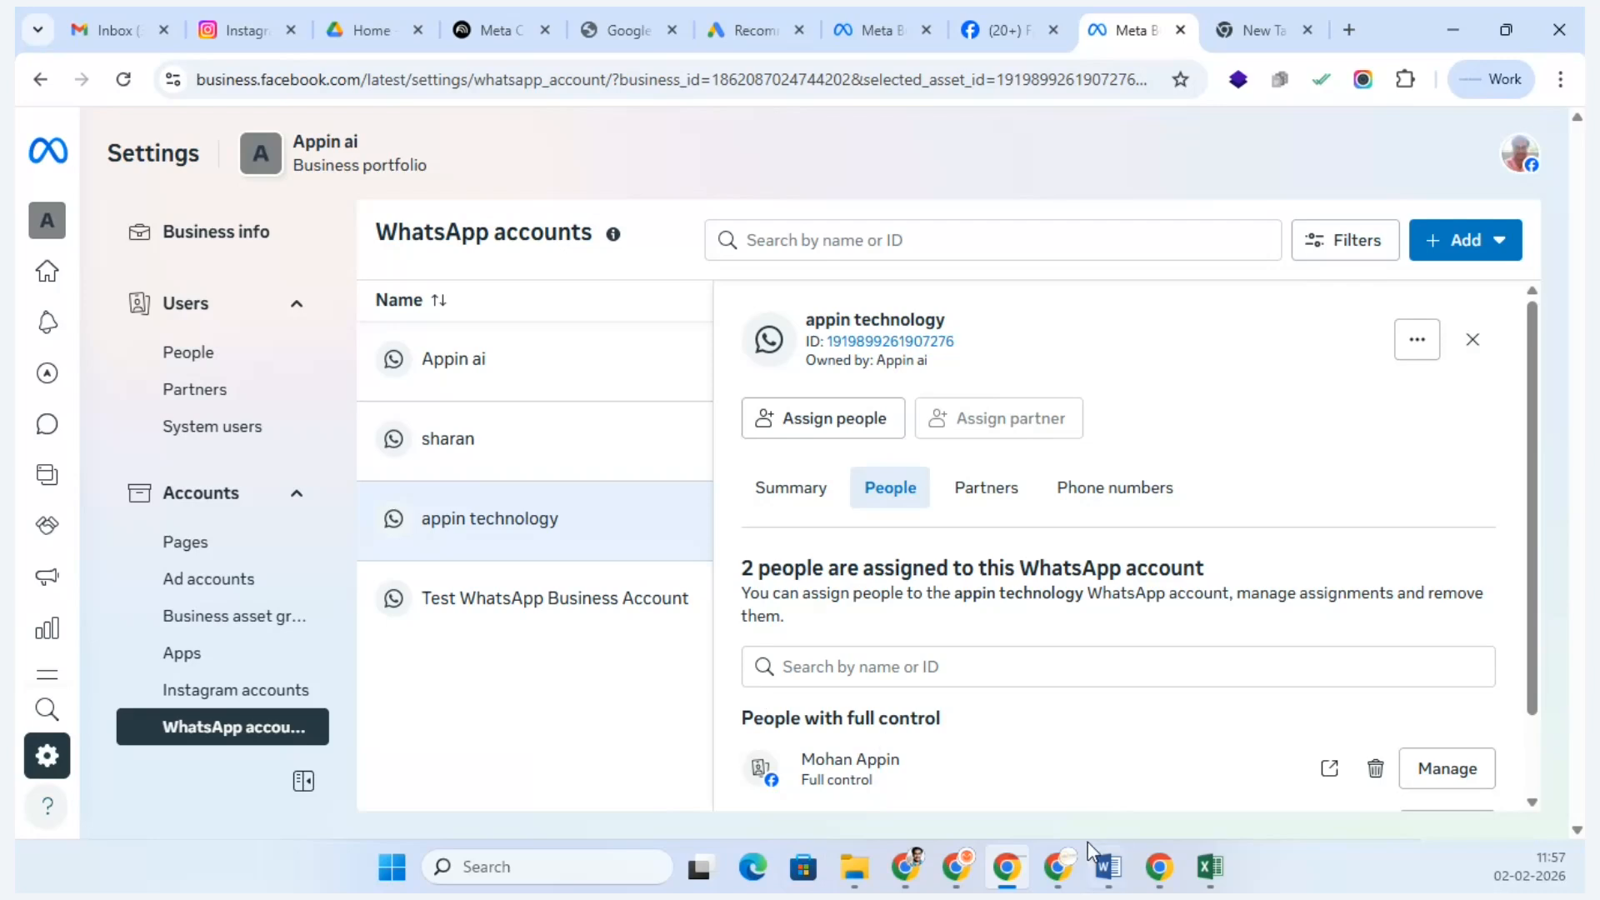
Step: Back in Ads Manager, switch to the Beta Space portfolio's BetaSpace ad account
{"action": "mouse_move", "coordinate": [906, 867]}
{"action": "left_click", "coordinate": [786, 787]}
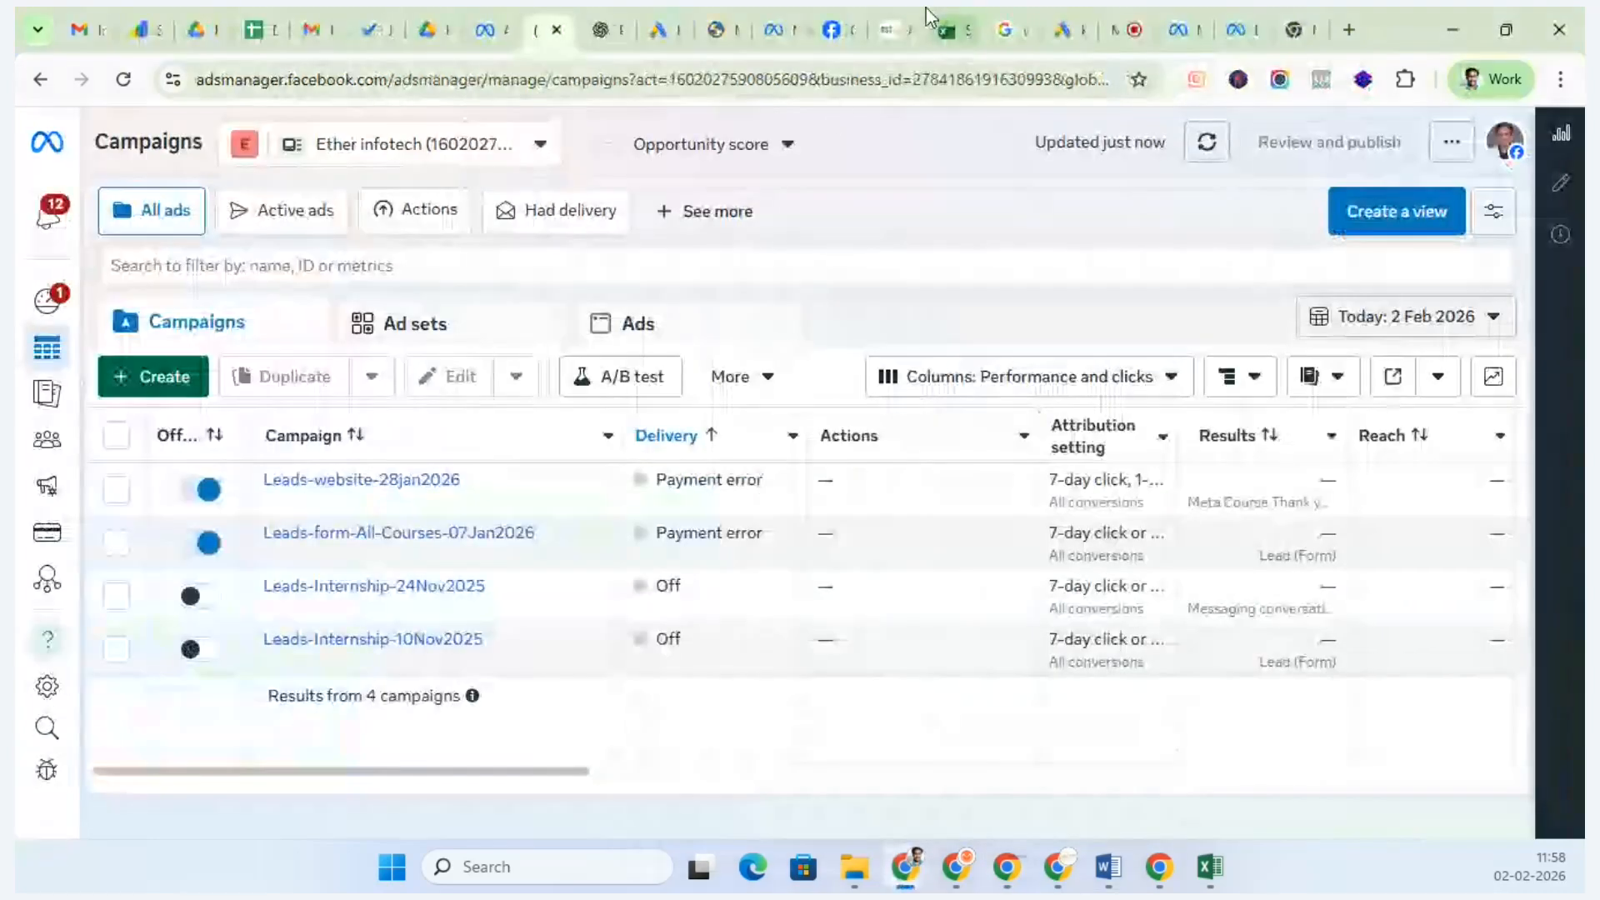
{"action": "left_click", "coordinate": [375, 155]}
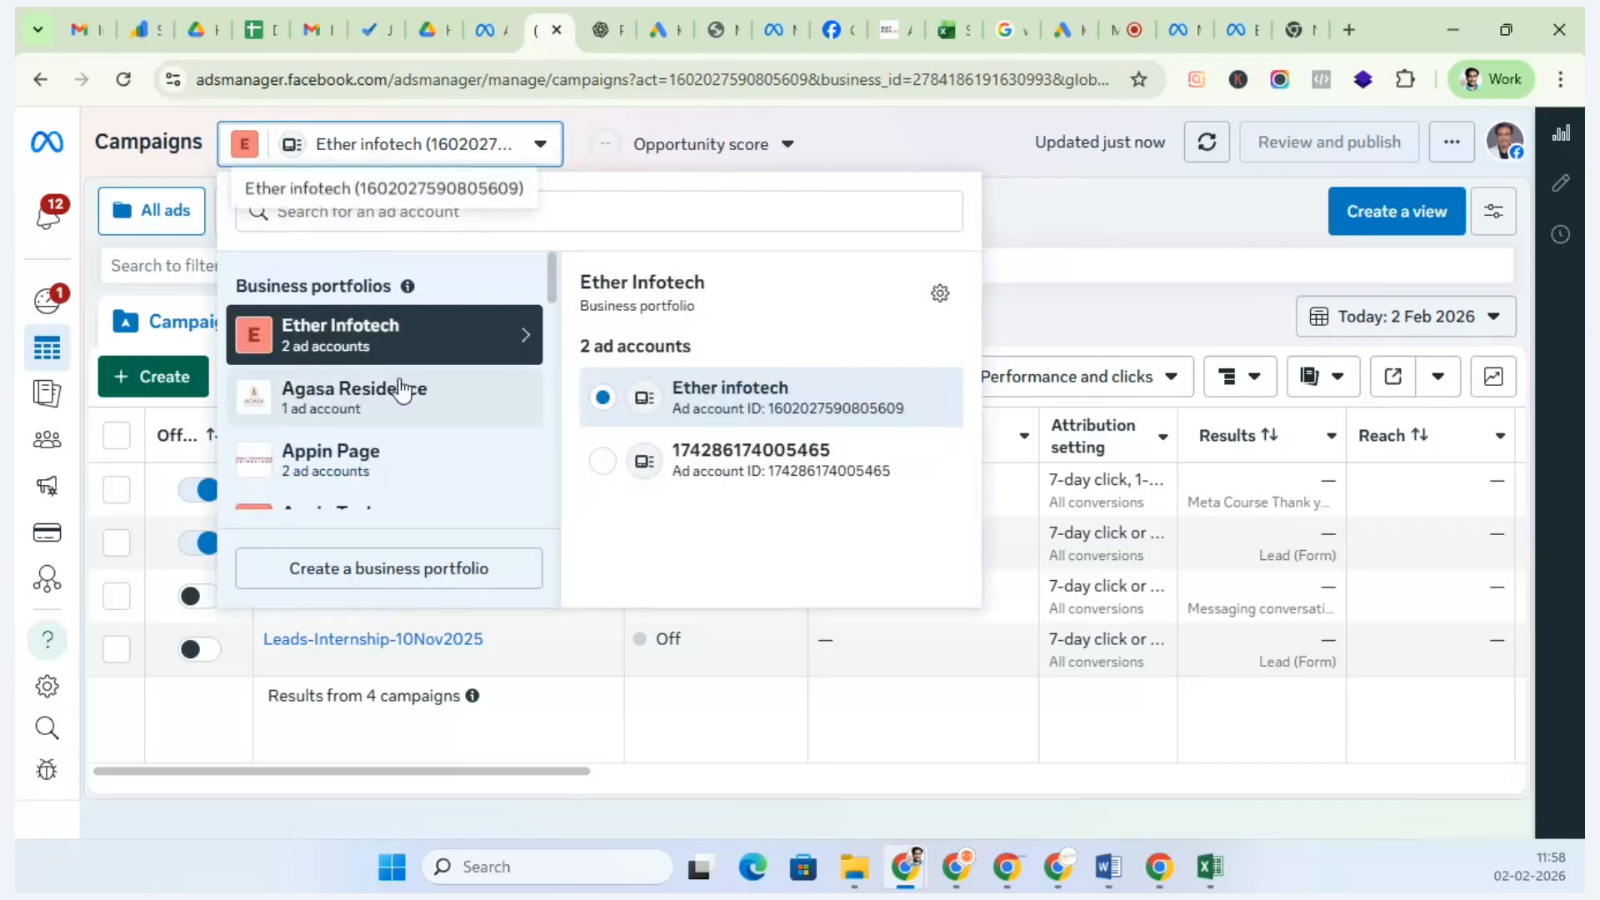
{"action": "scroll", "coordinate": [390, 429], "scroll_direction": "down", "scroll_amount": 3}
{"action": "scroll", "coordinate": [388, 421], "scroll_direction": "down", "scroll_amount": 2}
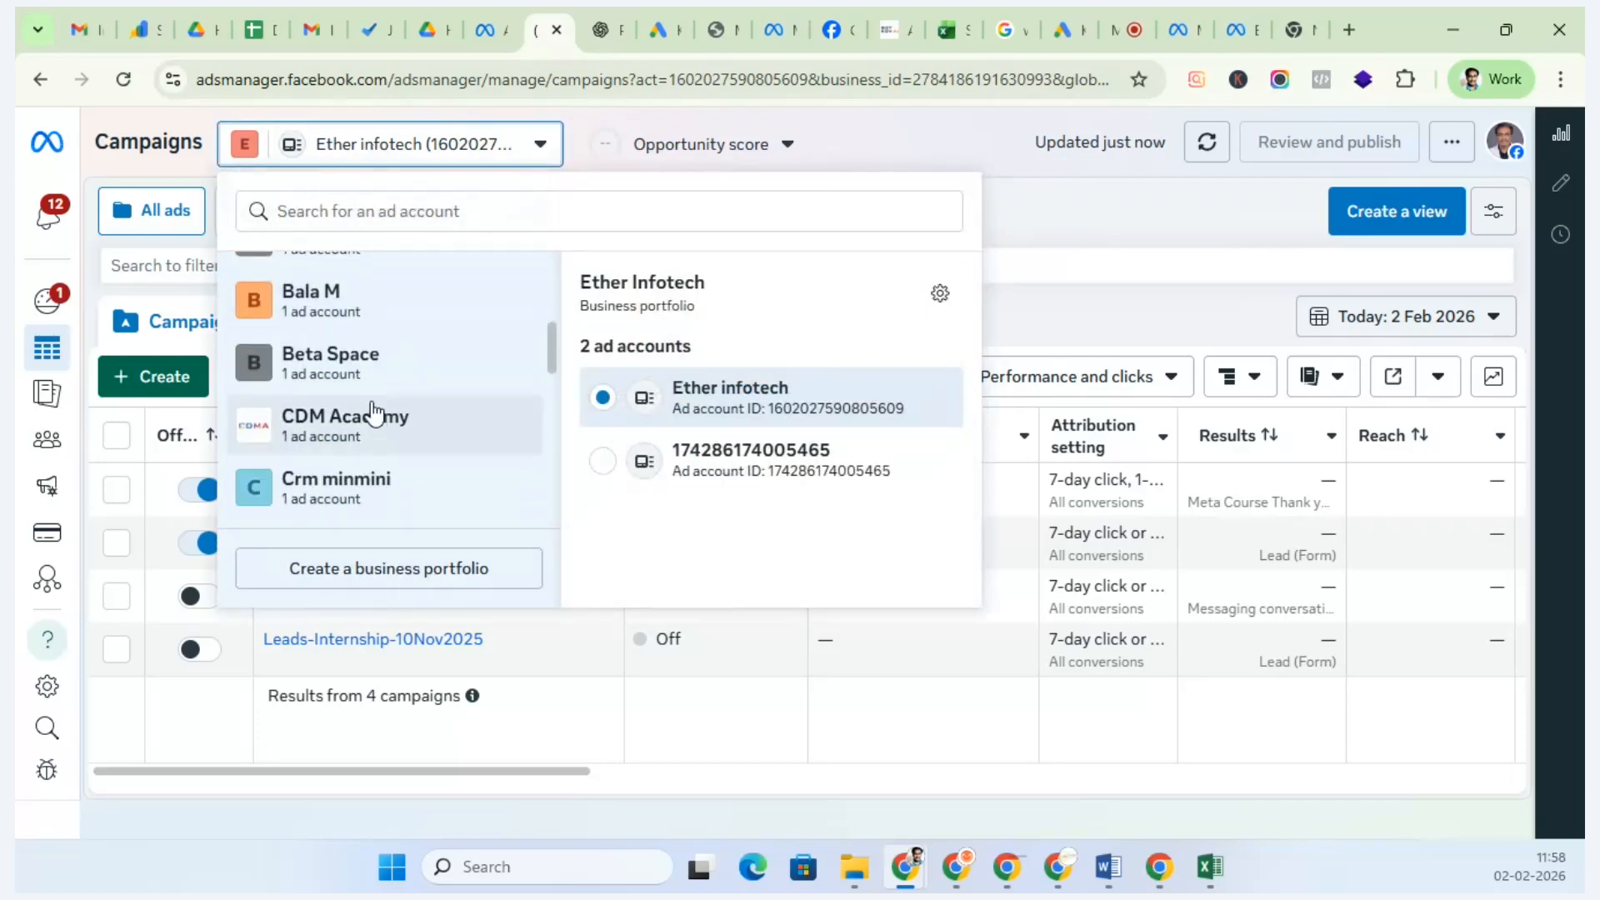
{"action": "left_click", "coordinate": [373, 383]}
{"action": "left_click", "coordinate": [750, 388]}
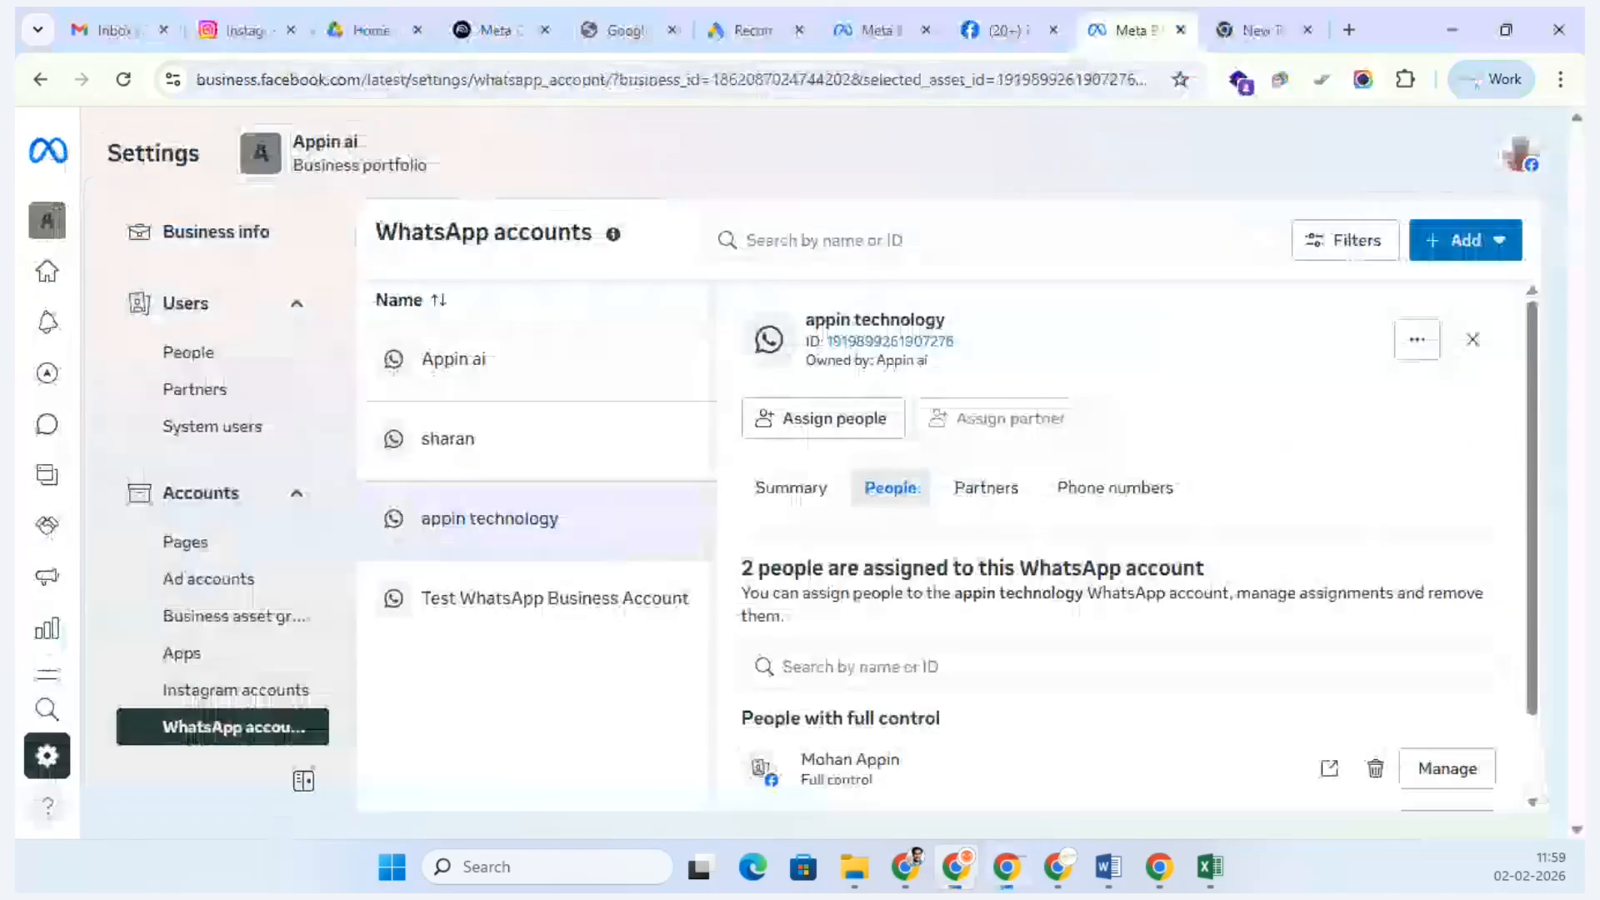
Step: Open the shared Drive VIDEO folder from its pasted link in a new tab
{"action": "left_click", "coordinate": [1348, 29]}
{"action": "key", "text": "Return"}
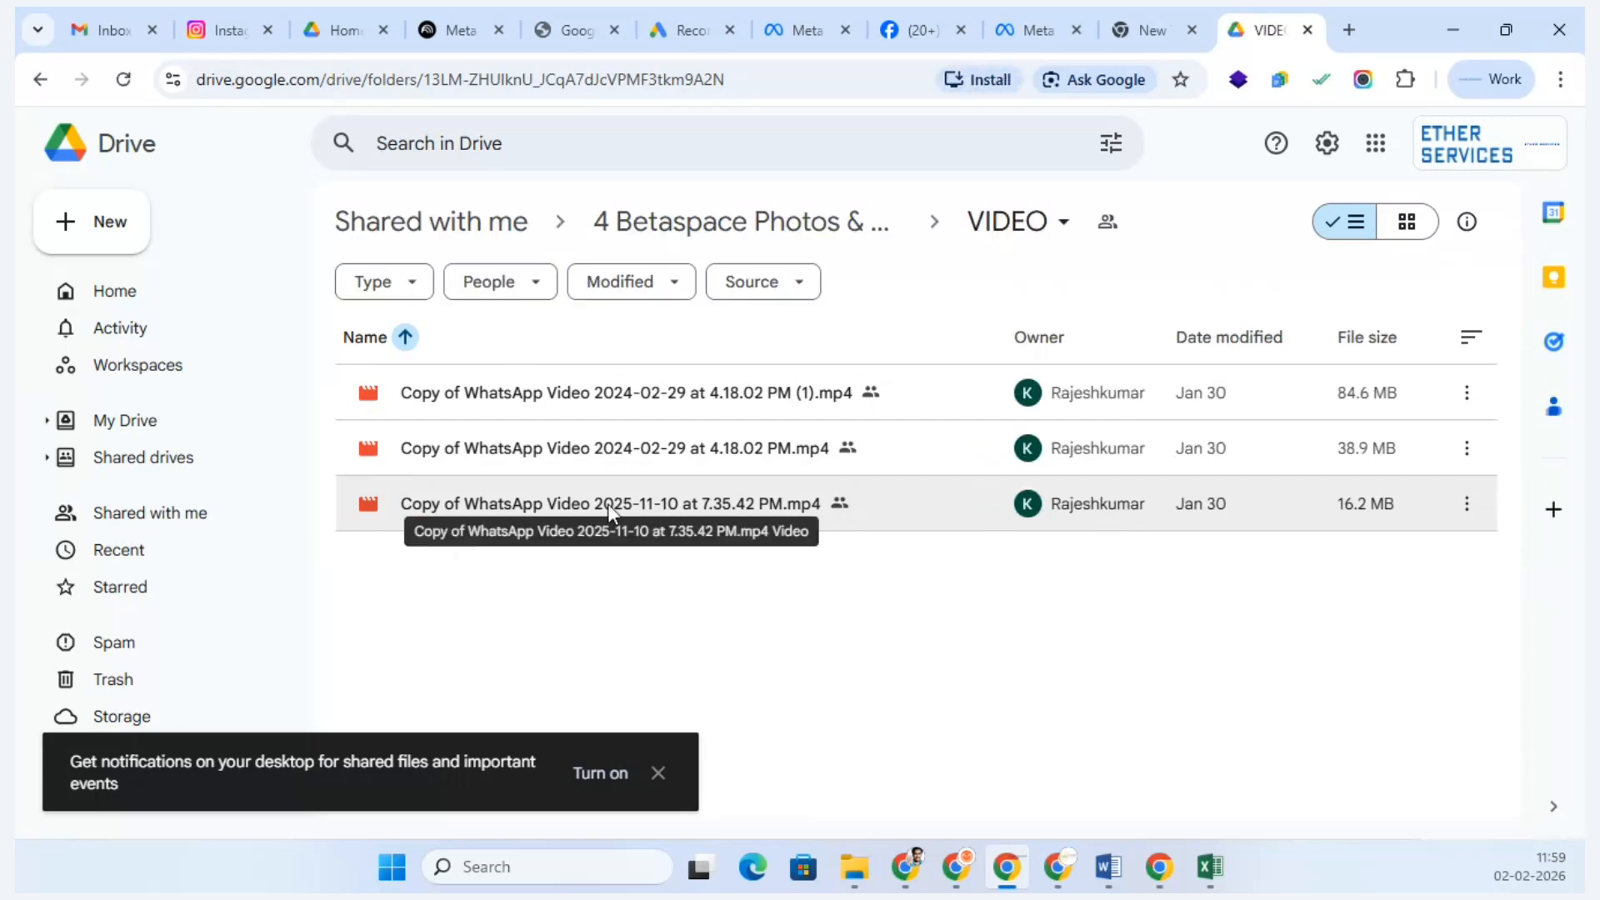
Step: Play the first office-tour video full screen, skip ahead to 0:39 and 1:08, then close it
{"action": "double_click", "coordinate": [682, 392]}
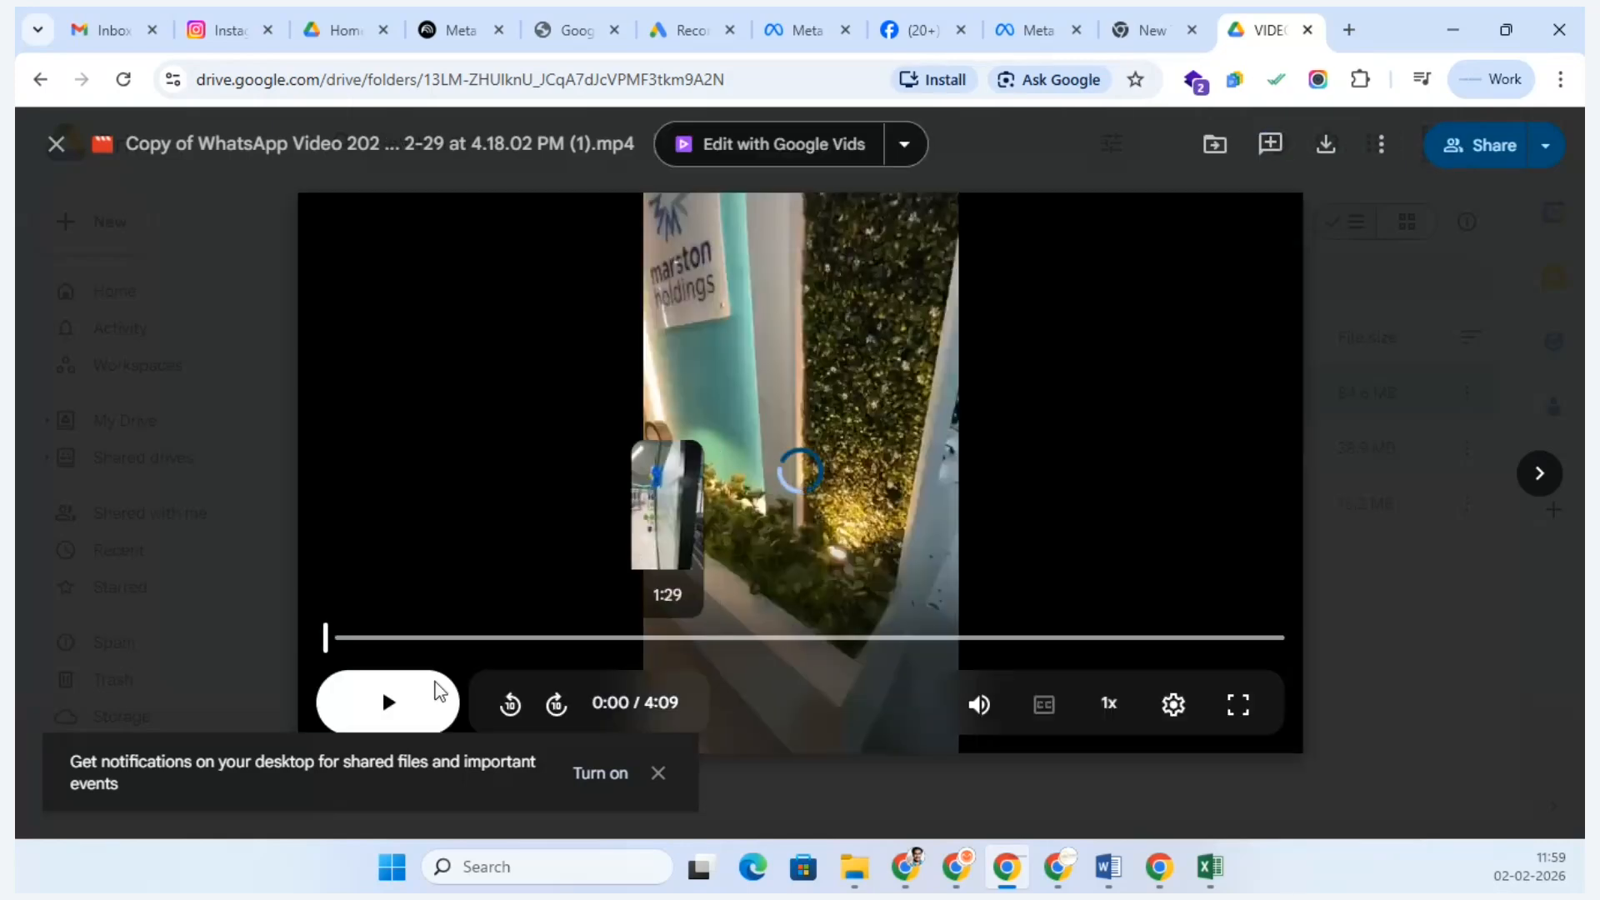
{"action": "left_click", "coordinate": [439, 691]}
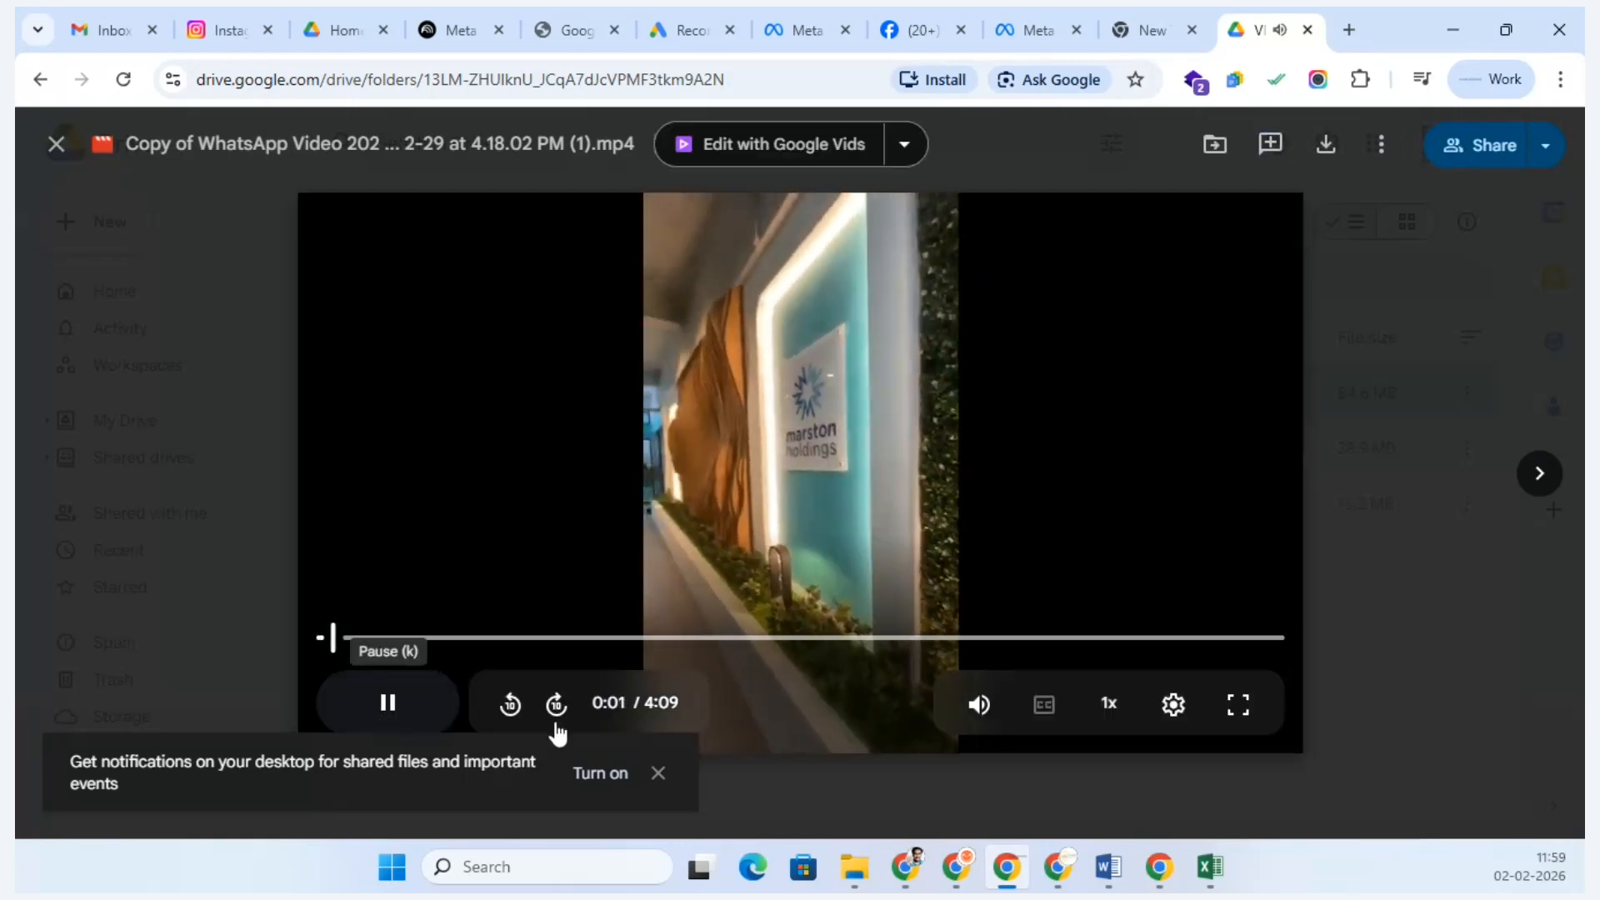
{"action": "left_click", "coordinate": [1234, 707]}
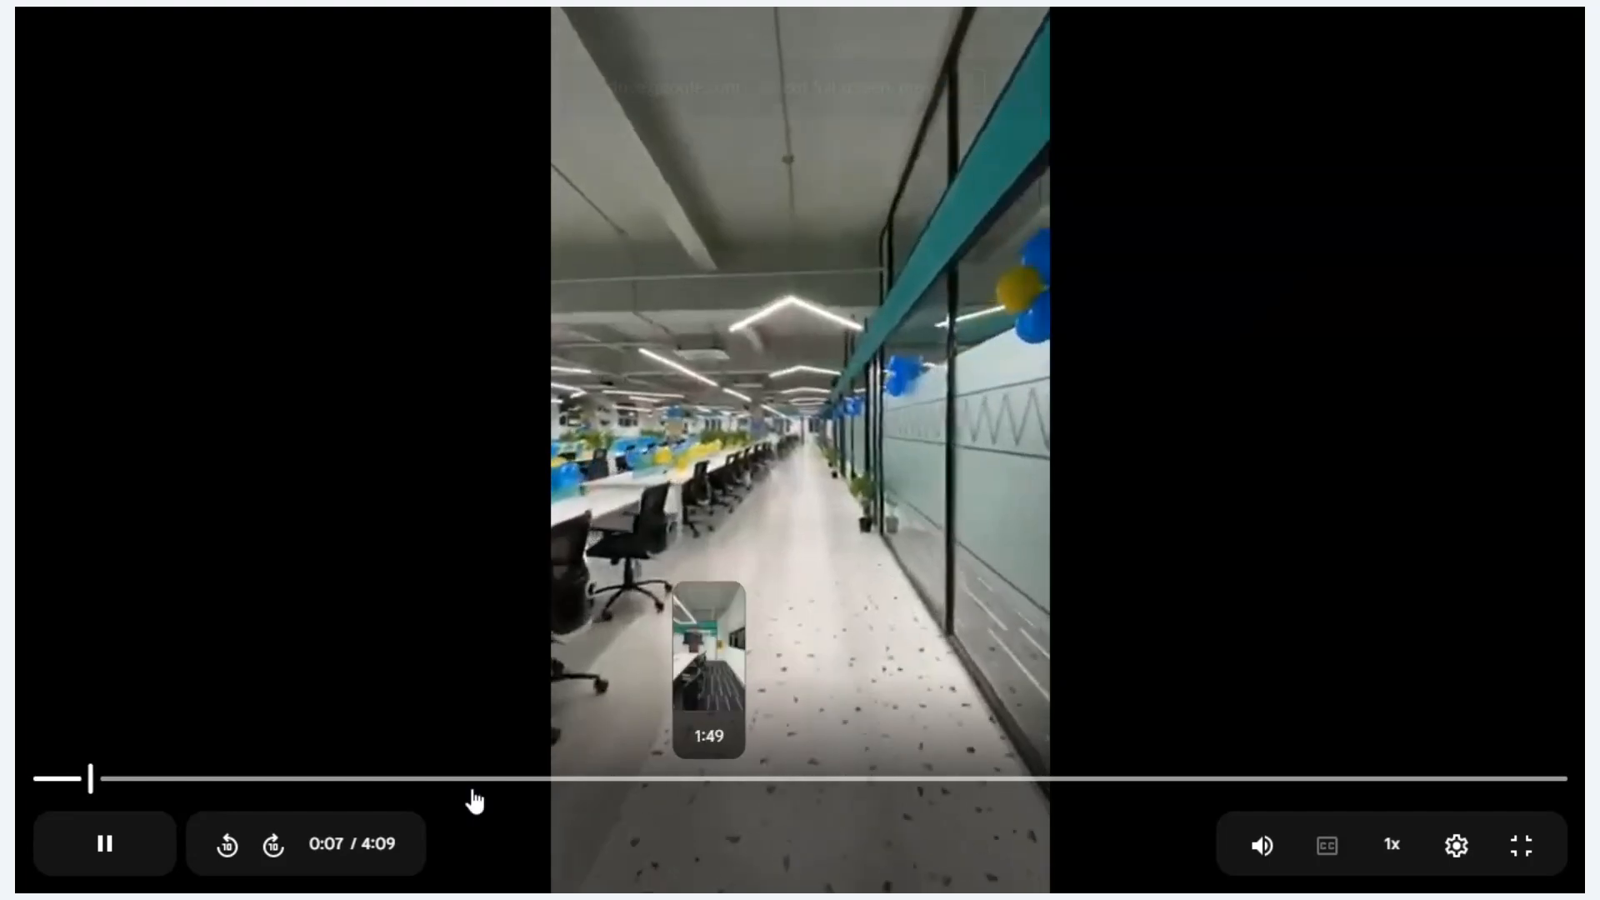
{"action": "left_click", "coordinate": [285, 782]}
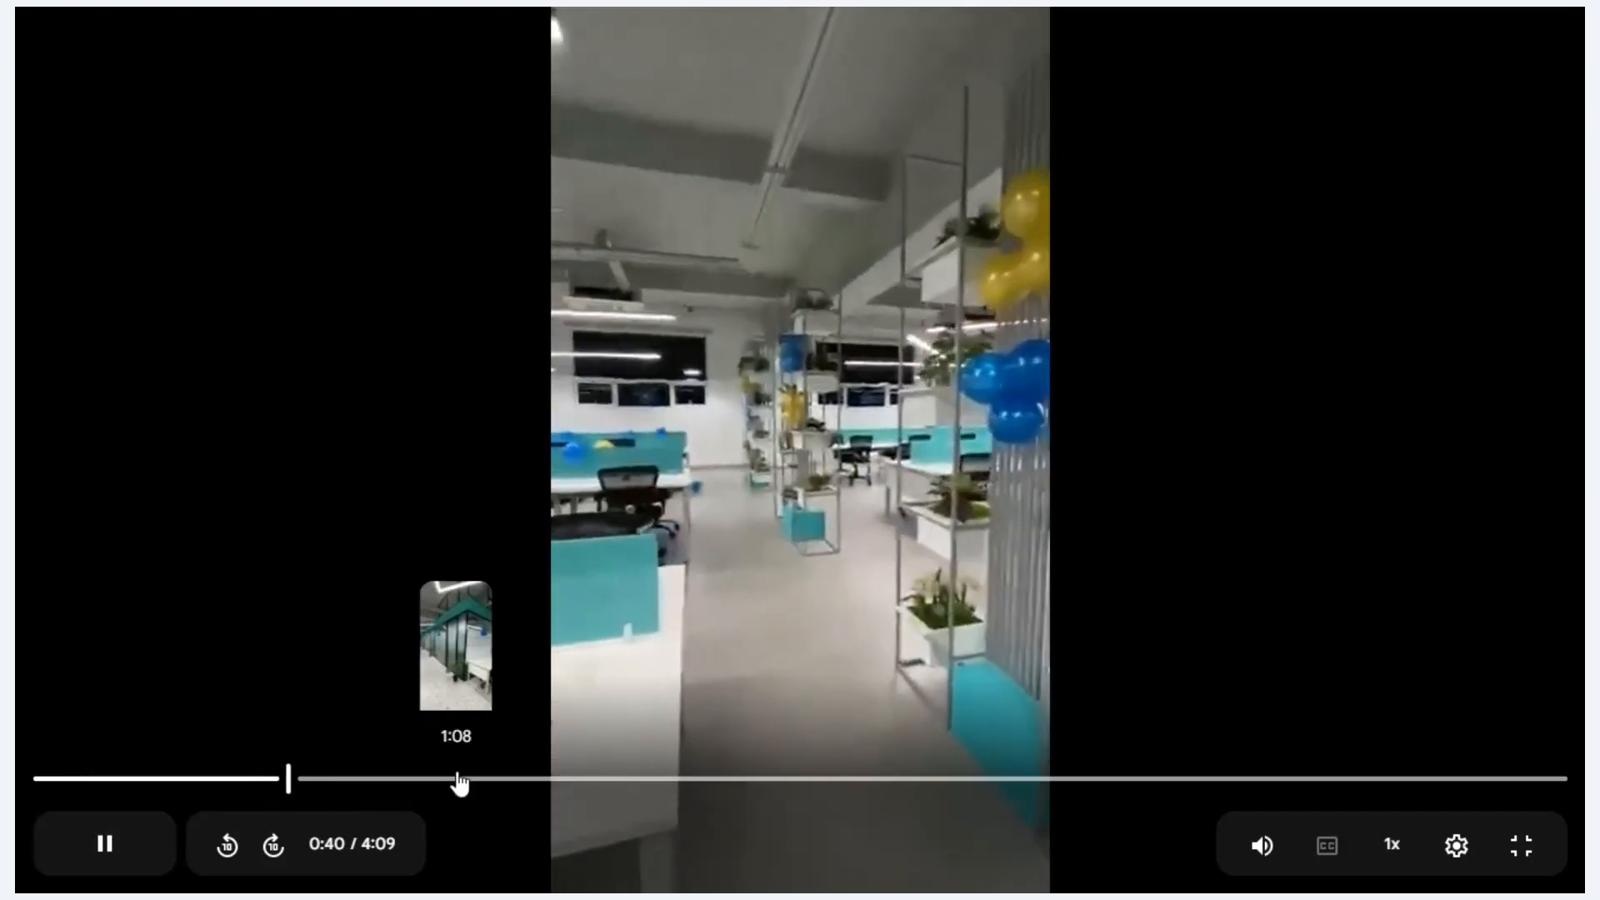
{"action": "left_click", "coordinate": [458, 782]}
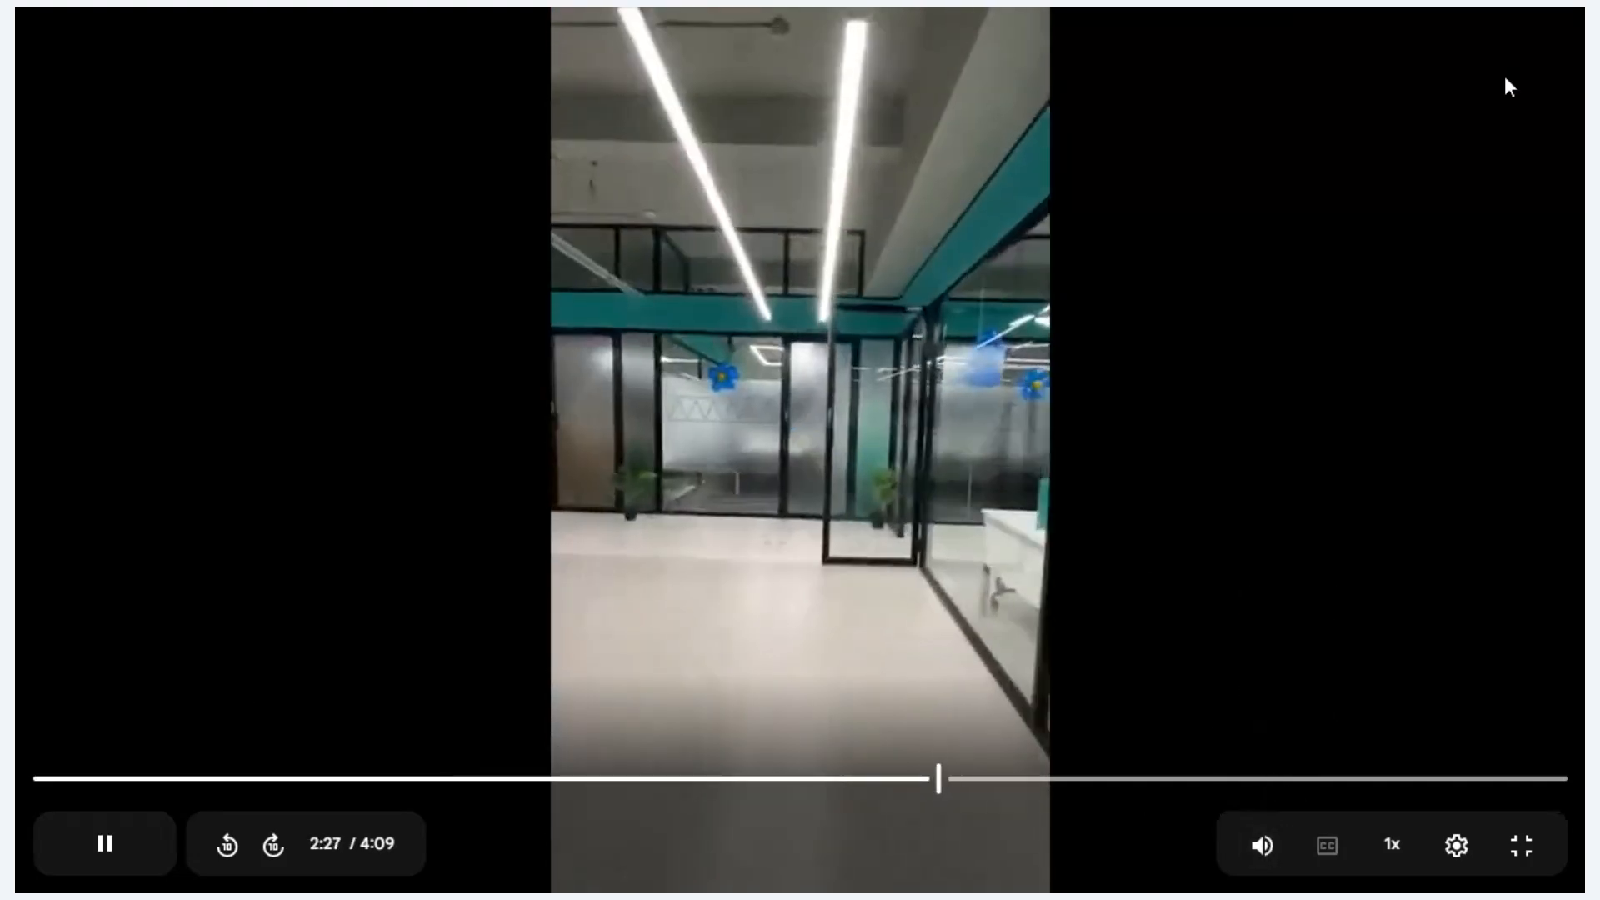
{"action": "key", "text": "Escape"}
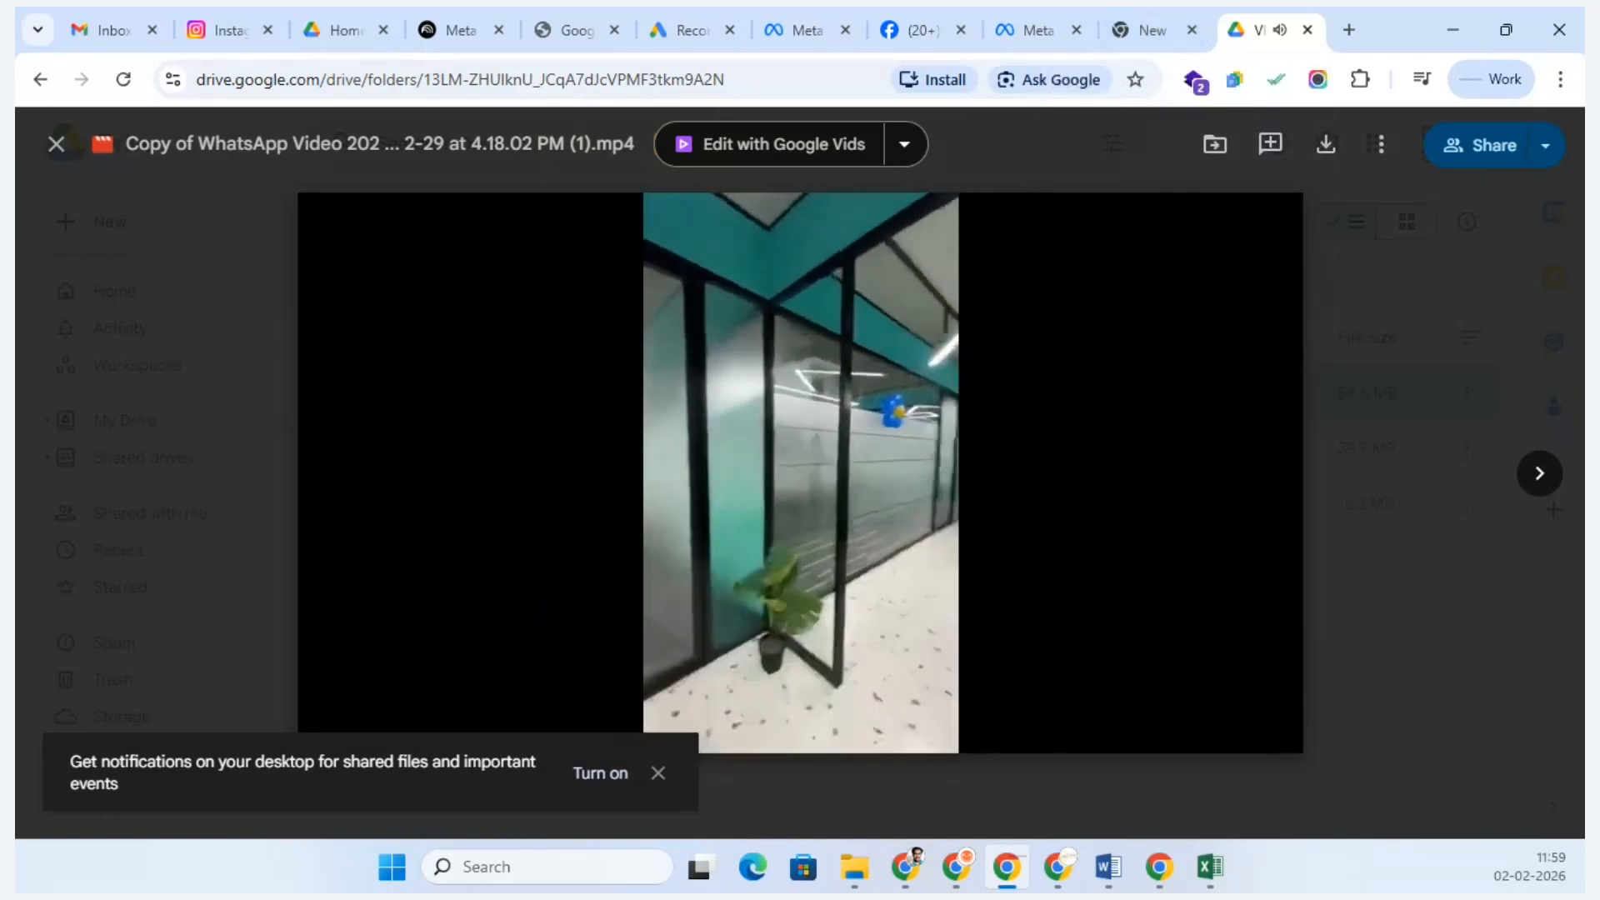
{"action": "left_click", "coordinate": [55, 145]}
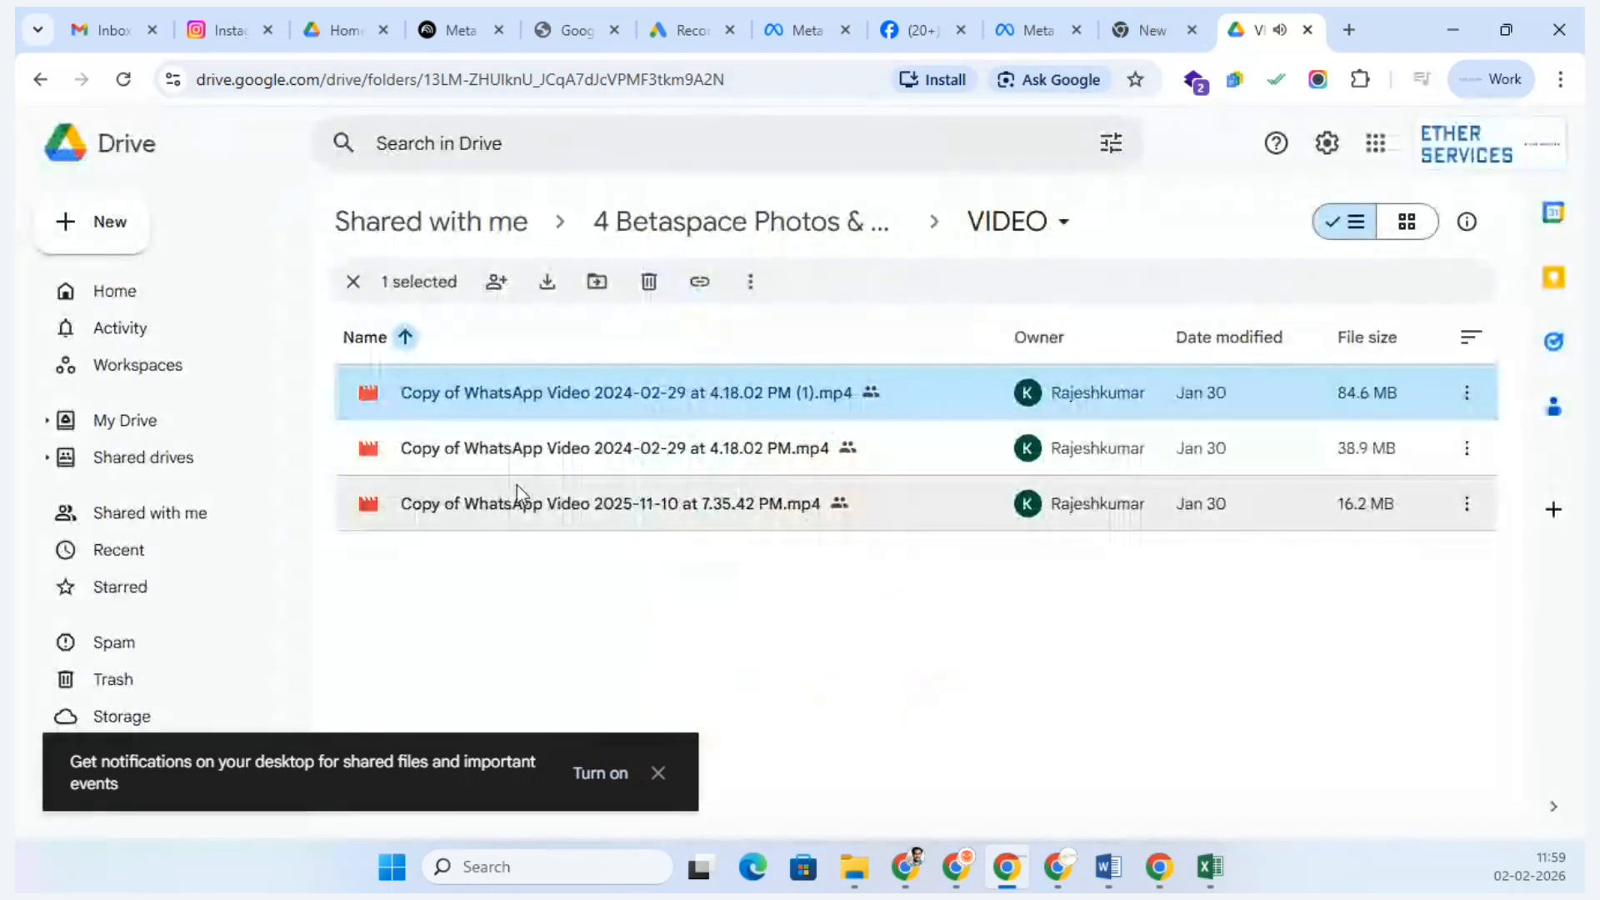
Step: Play the 4.18.02 PM clip full screen, skipping ahead to its 1:48 end, then close it
{"action": "double_click", "coordinate": [517, 454]}
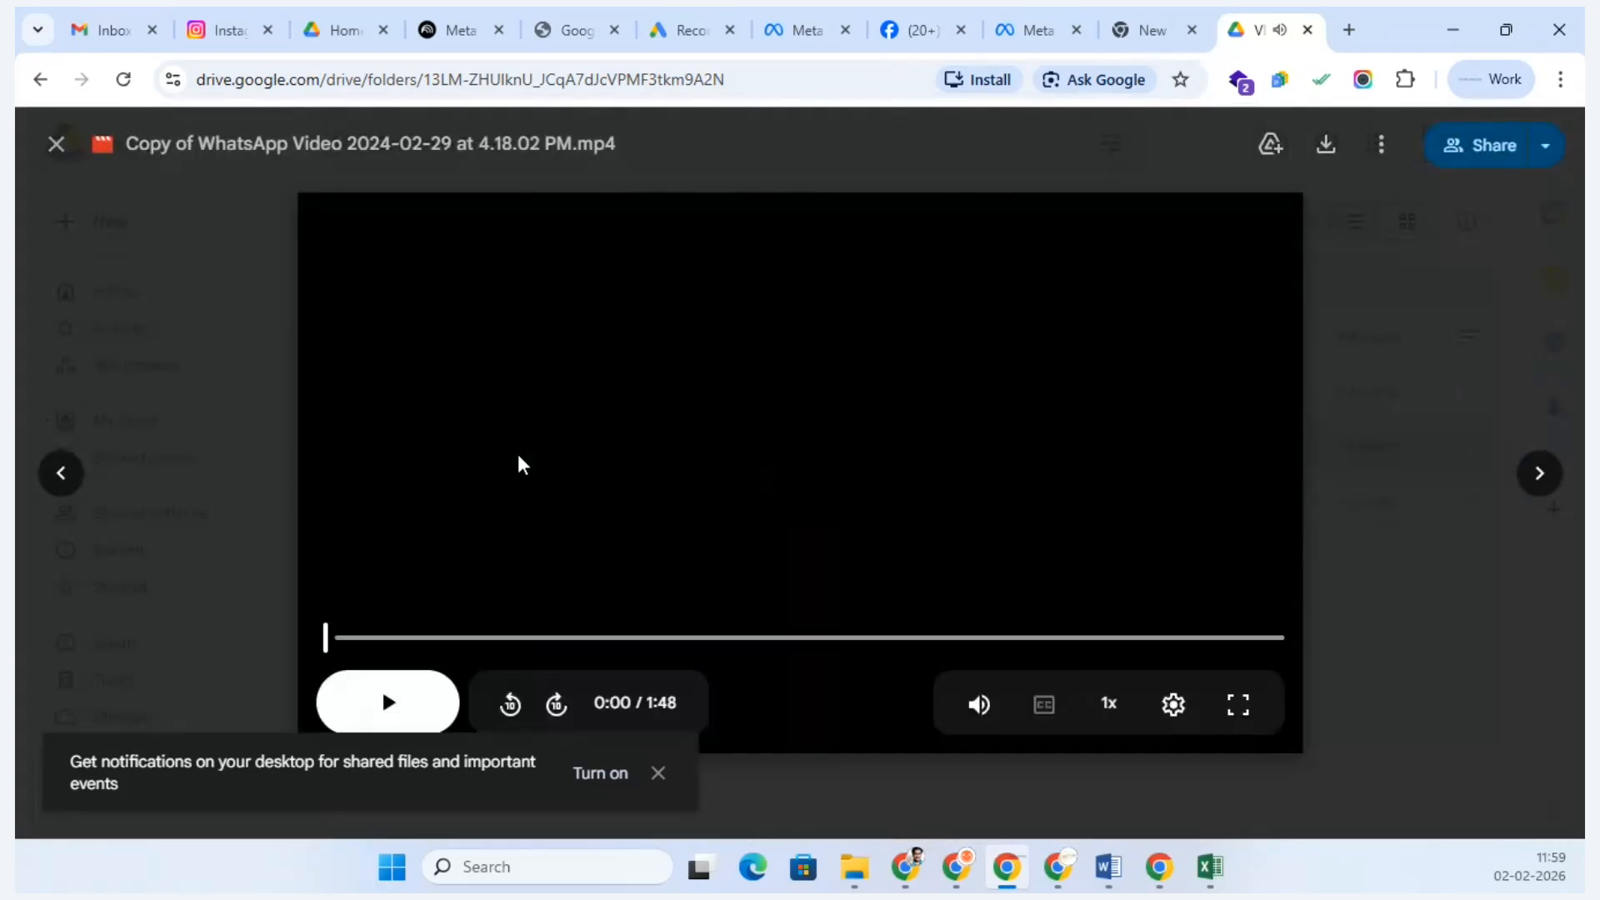
{"action": "left_click", "coordinate": [411, 703]}
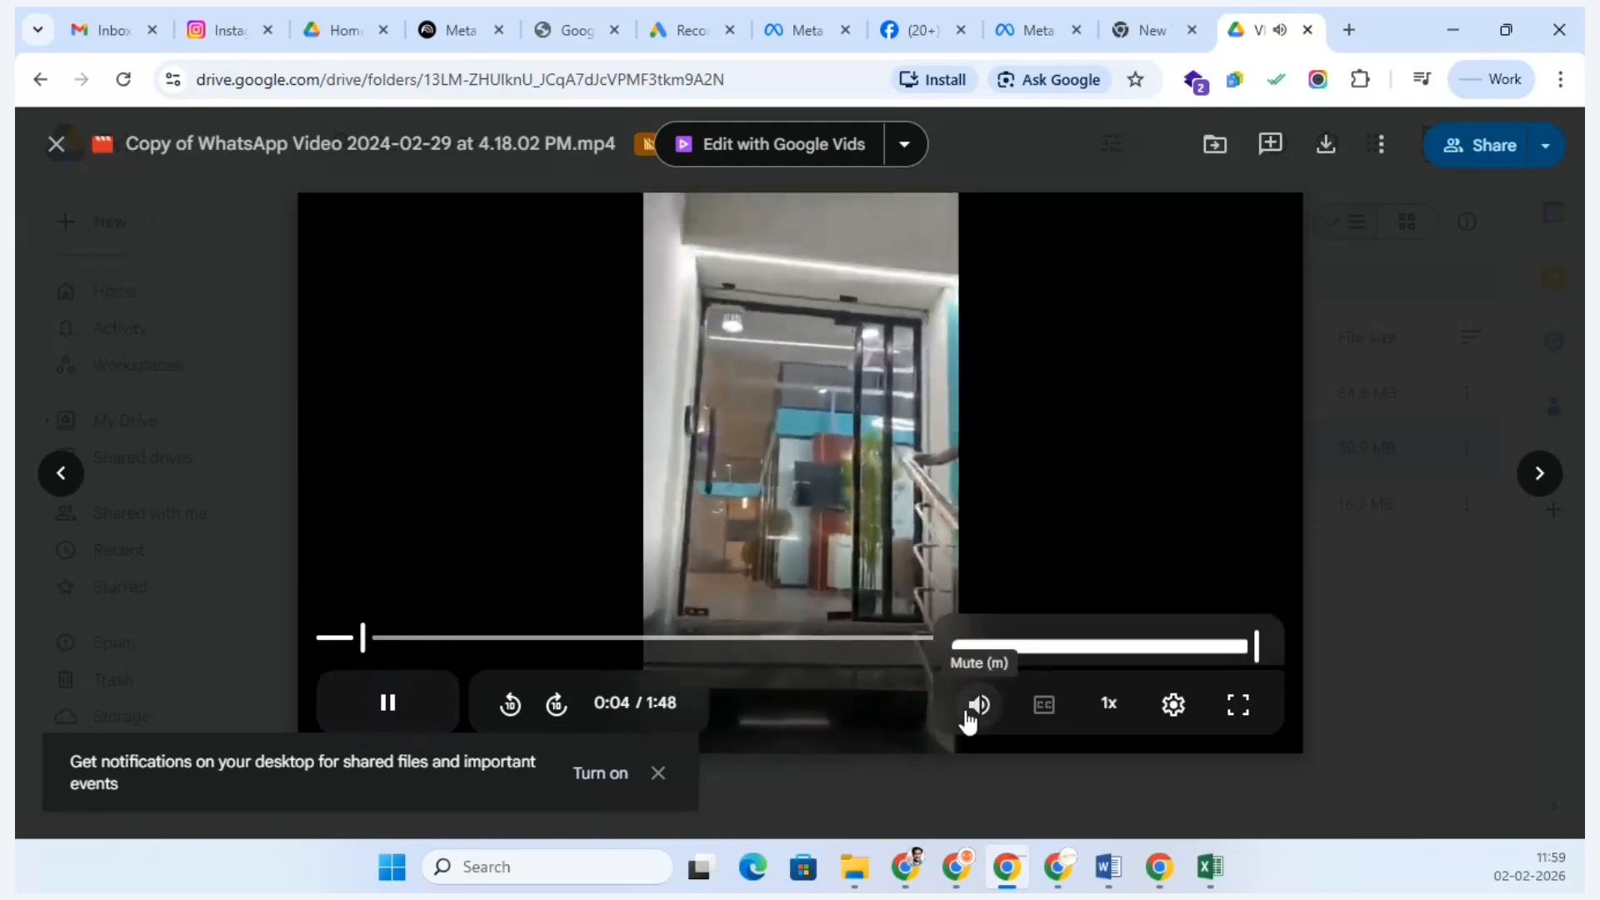
{"action": "left_click", "coordinate": [1239, 705]}
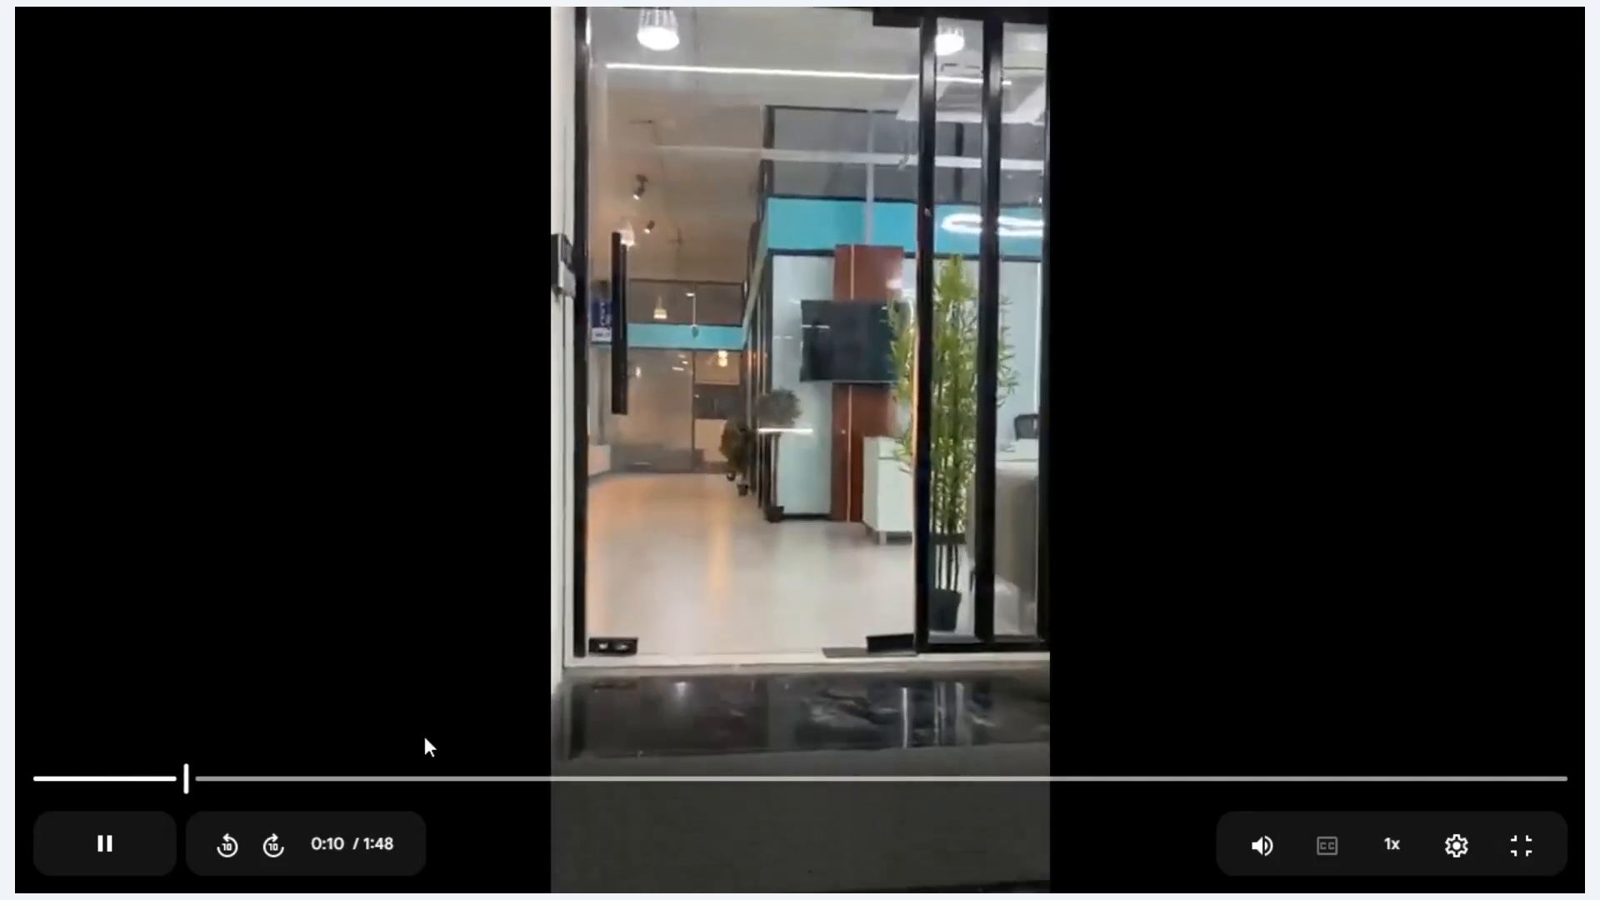
{"action": "left_click", "coordinate": [293, 780]}
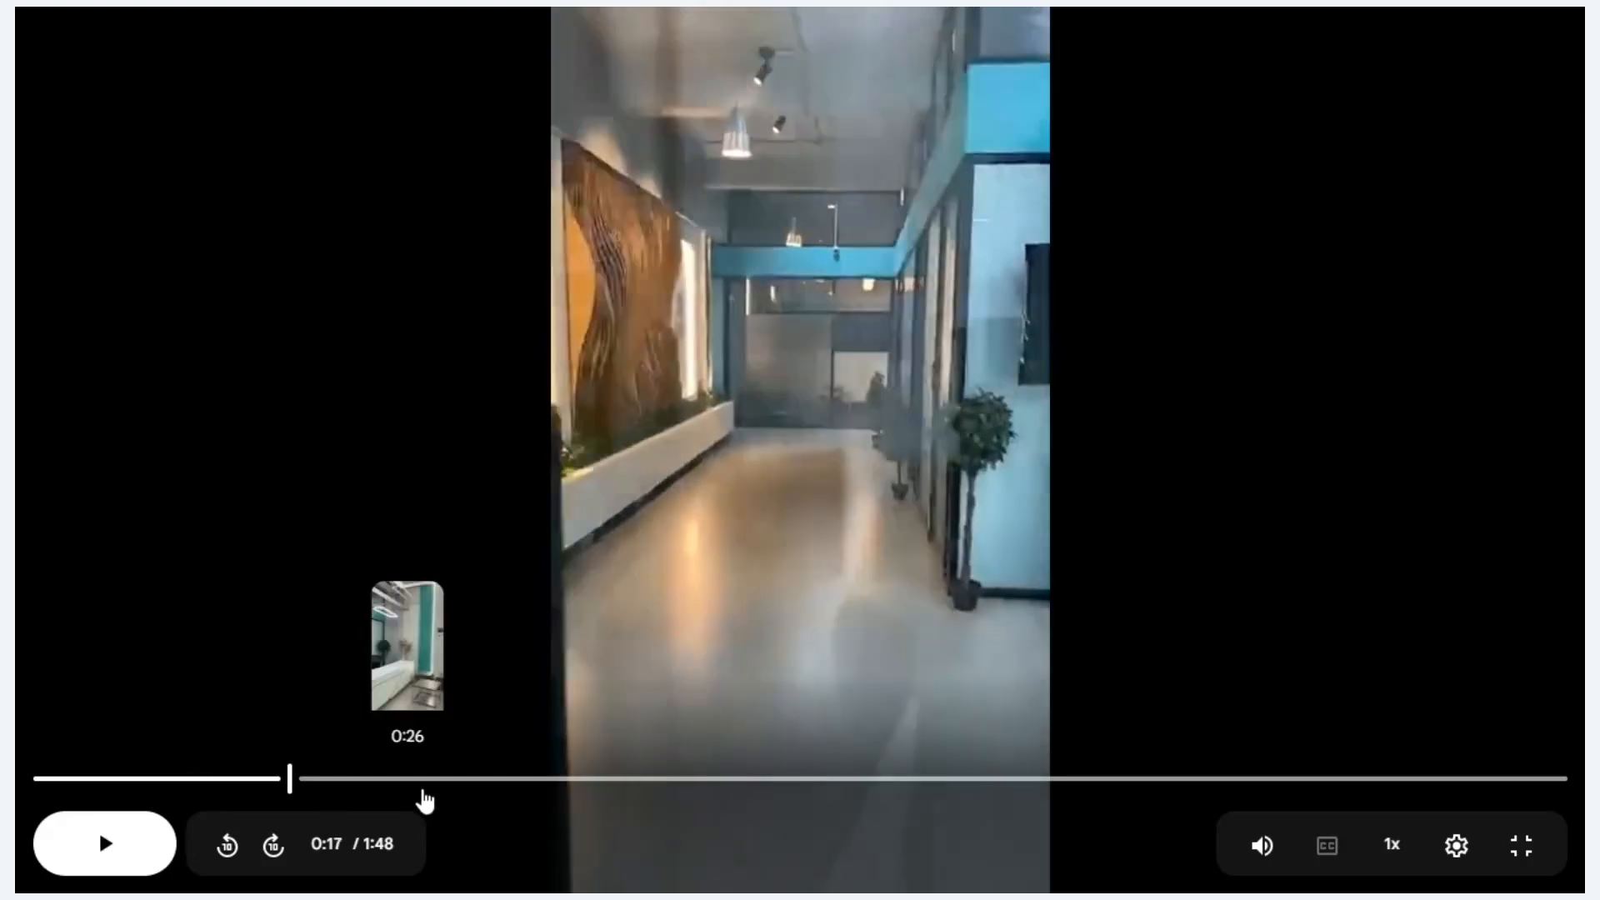
{"action": "left_click", "coordinate": [431, 804]}
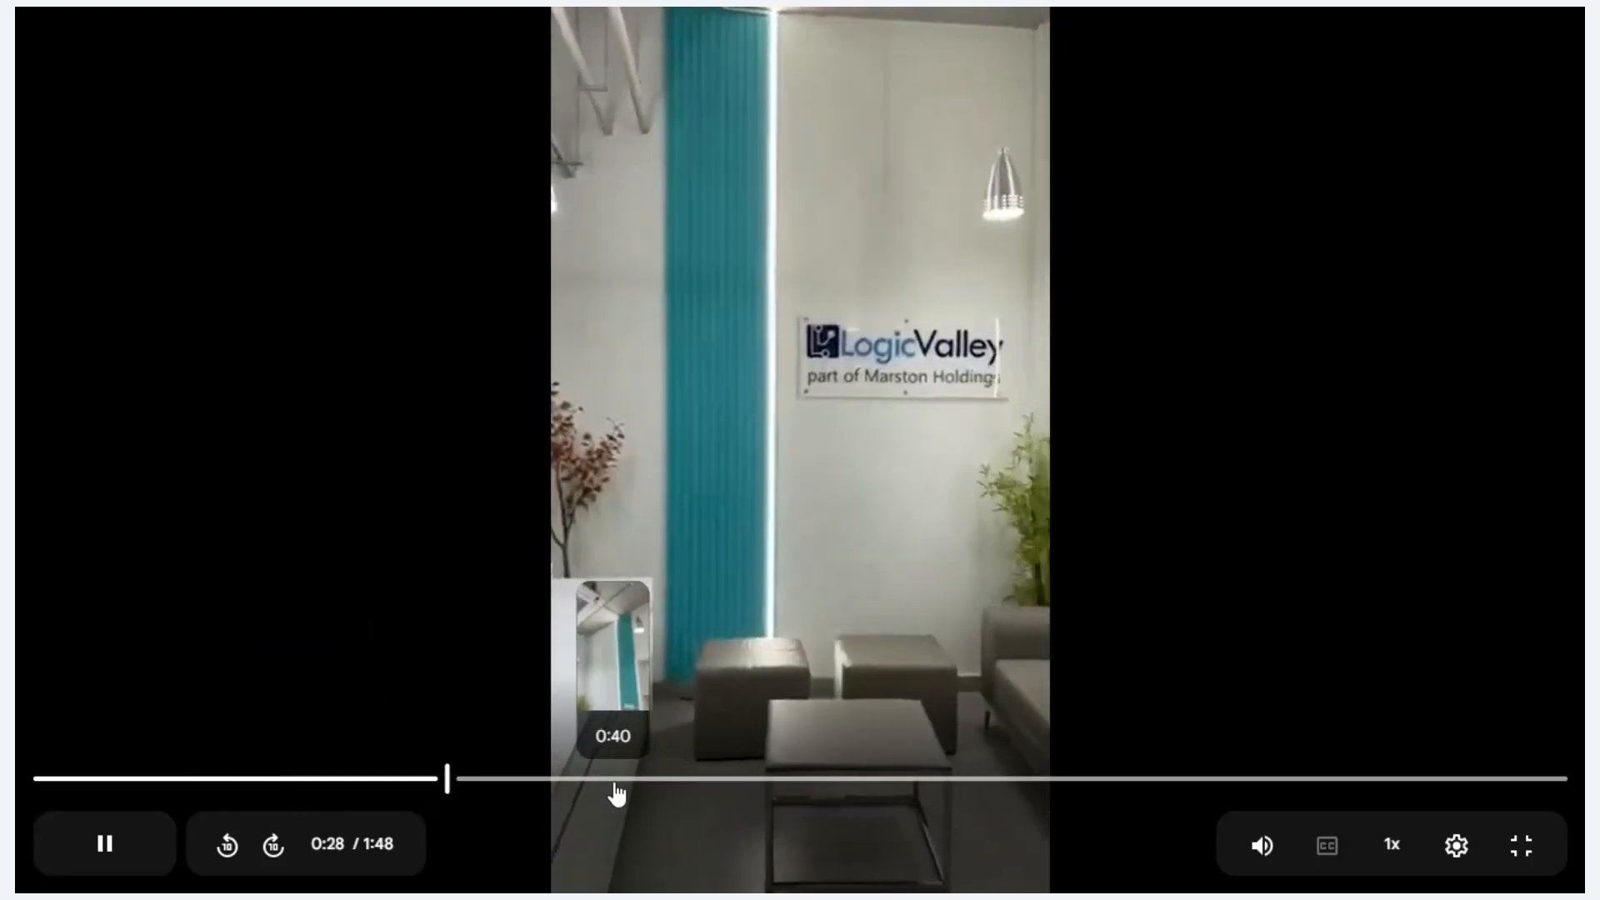
{"action": "left_click", "coordinate": [616, 789]}
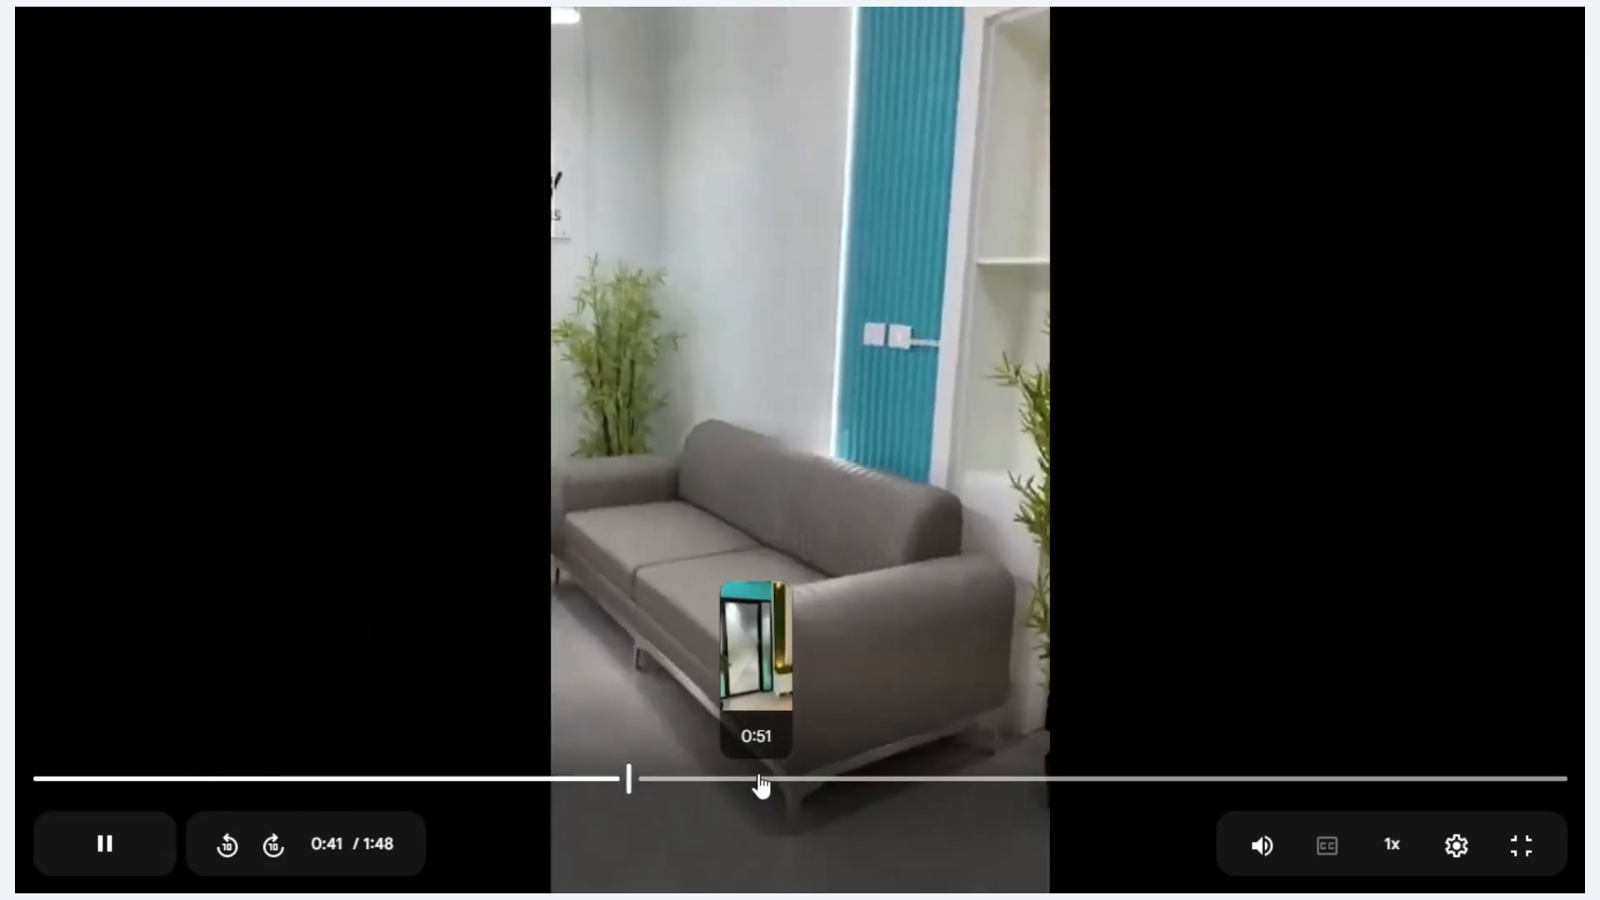
{"action": "left_click", "coordinate": [758, 779]}
{"action": "left_click", "coordinate": [976, 780]}
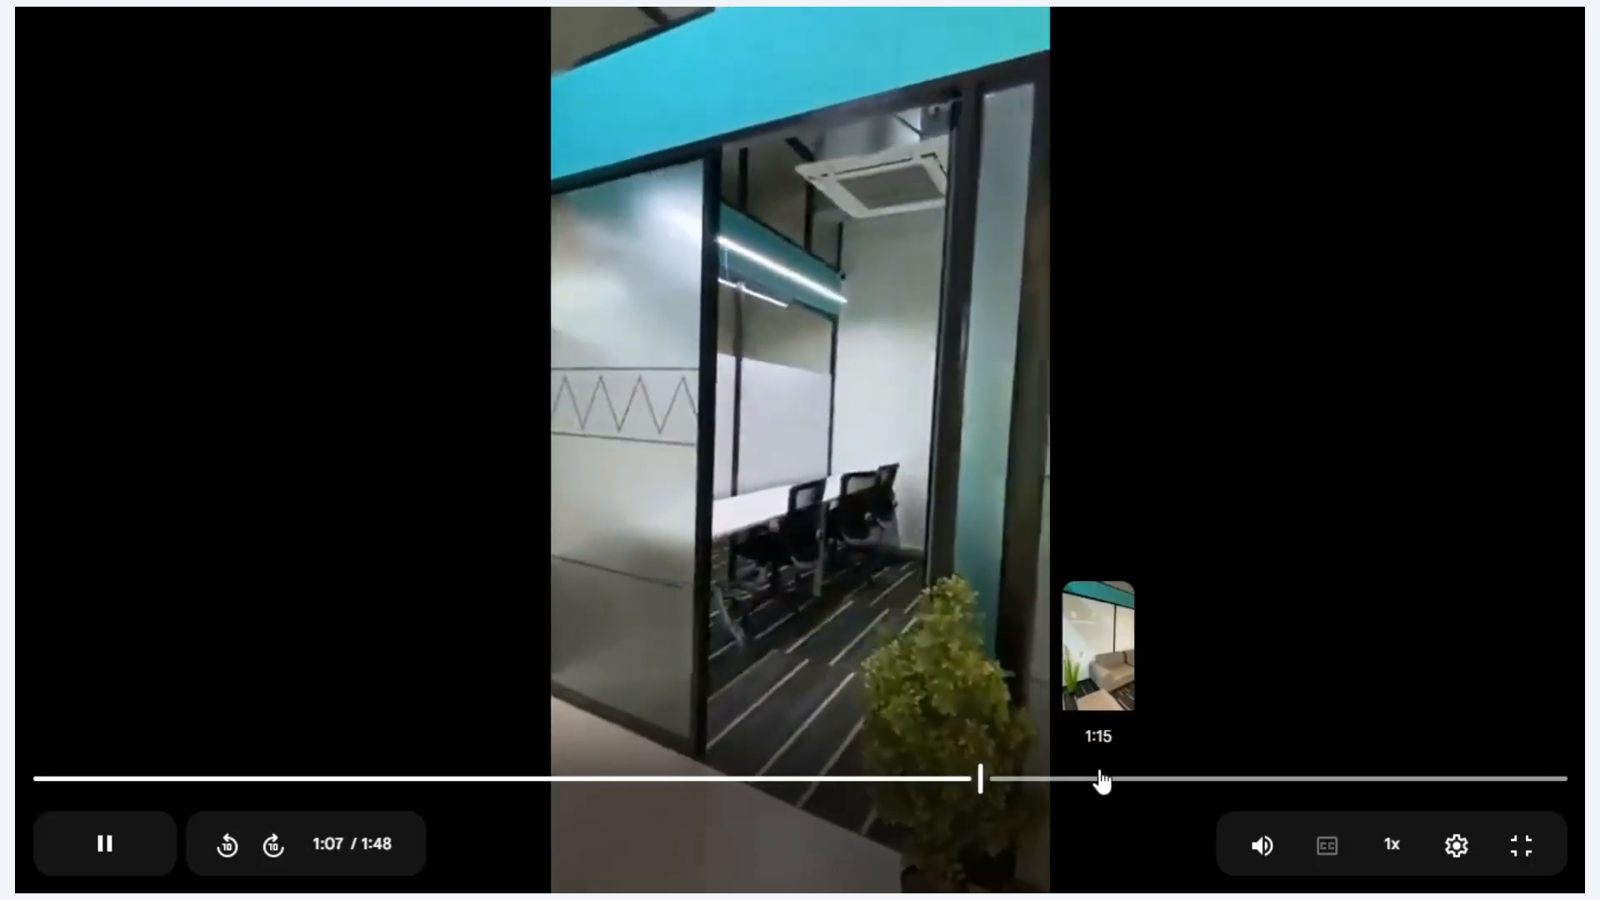
{"action": "left_click", "coordinate": [1100, 781]}
{"action": "left_click", "coordinate": [1170, 787]}
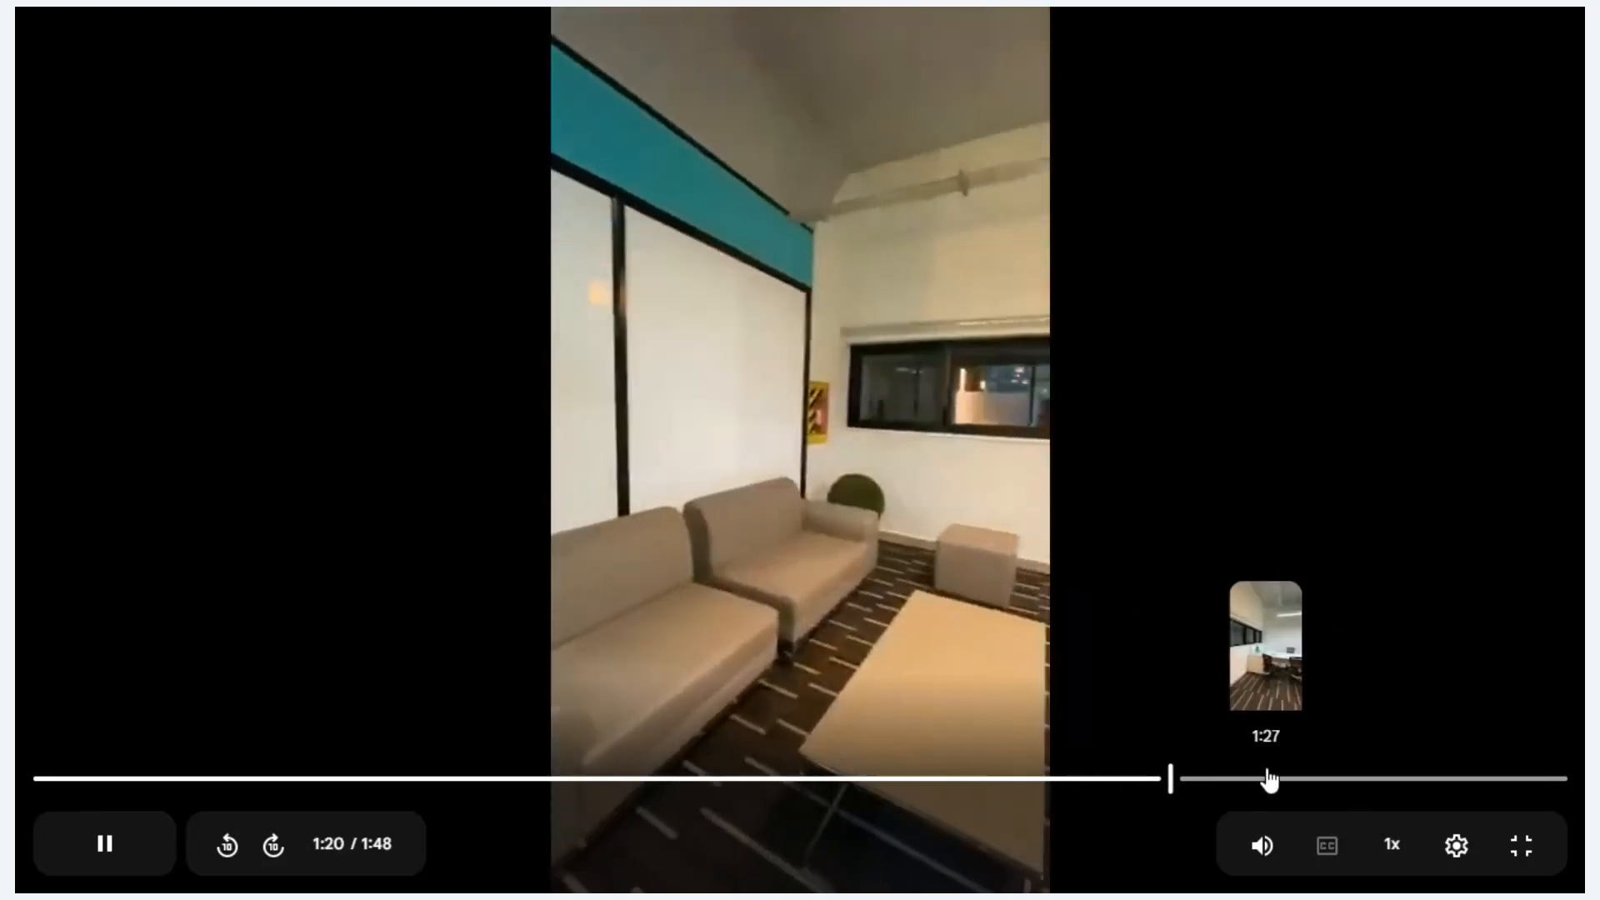
{"action": "left_click", "coordinate": [1267, 777]}
{"action": "left_click", "coordinate": [1353, 778]}
{"action": "left_click", "coordinate": [1452, 777]}
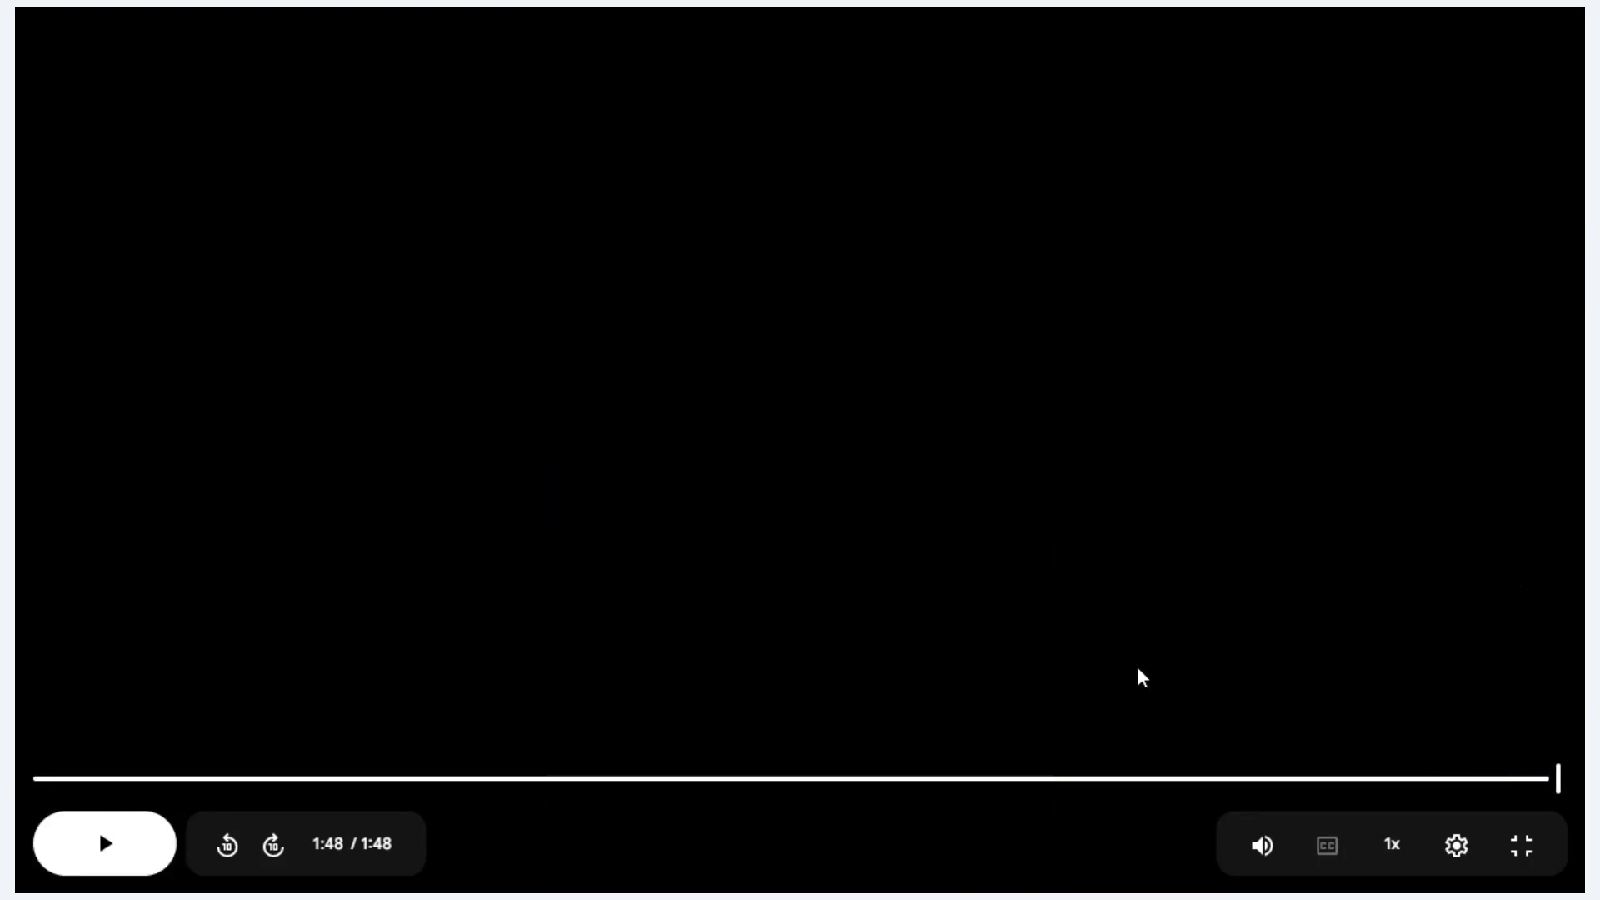
{"action": "key", "text": "Escape"}
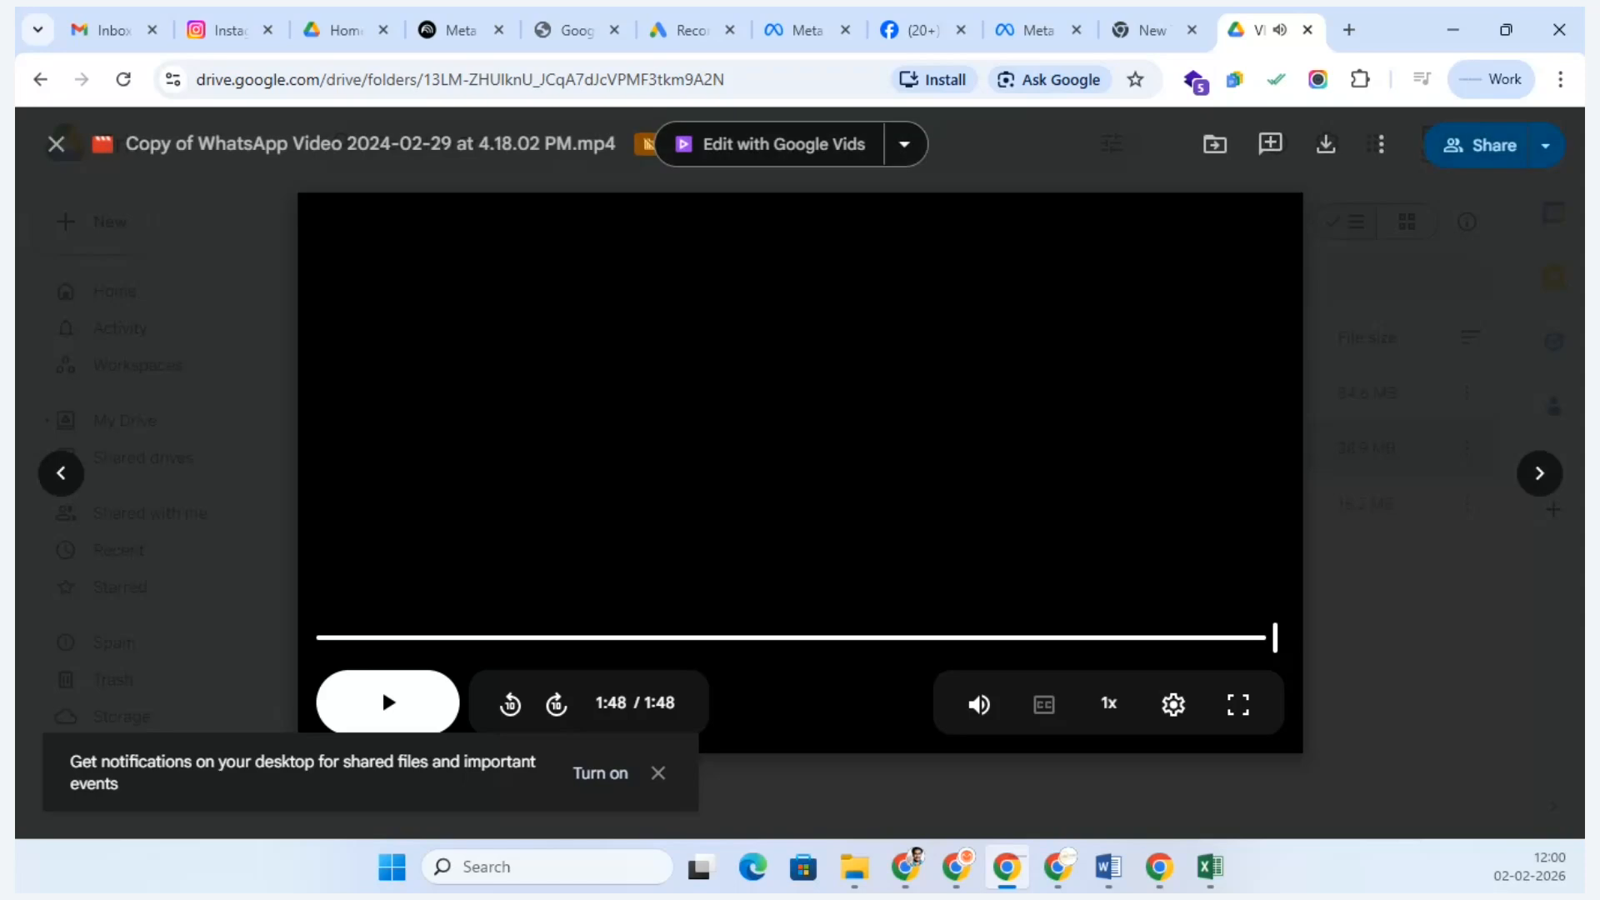
{"action": "left_click", "coordinate": [56, 144]}
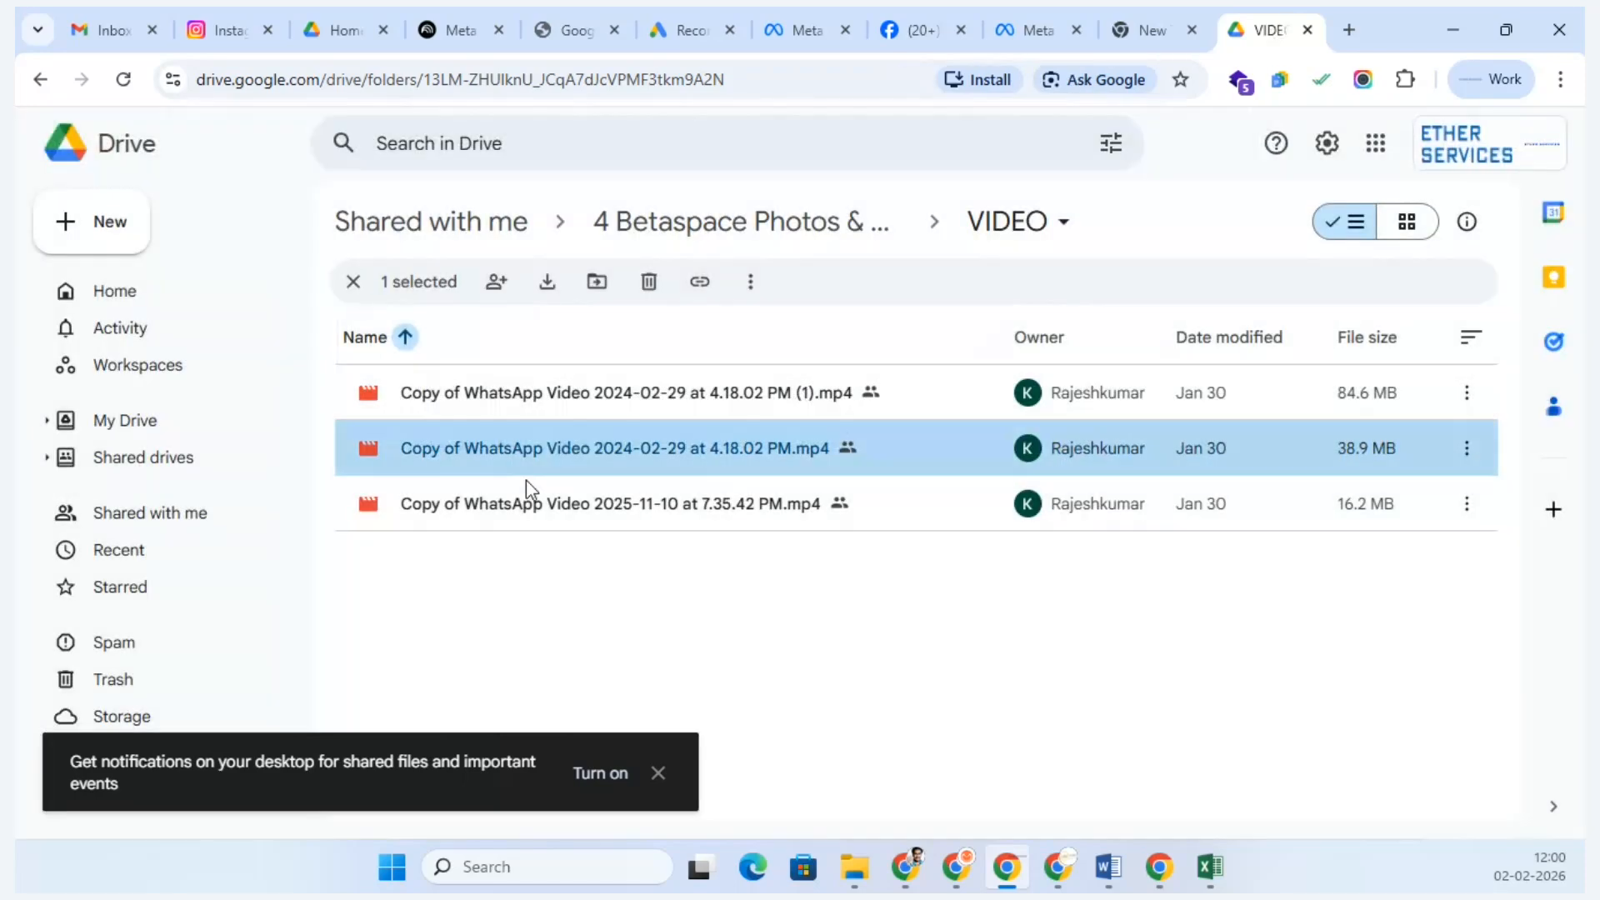
Step: Open the 7.35.42 PM clip full screen and skip ahead through 0:13, 0:21, 0:29 to 0:39
{"action": "double_click", "coordinate": [522, 502]}
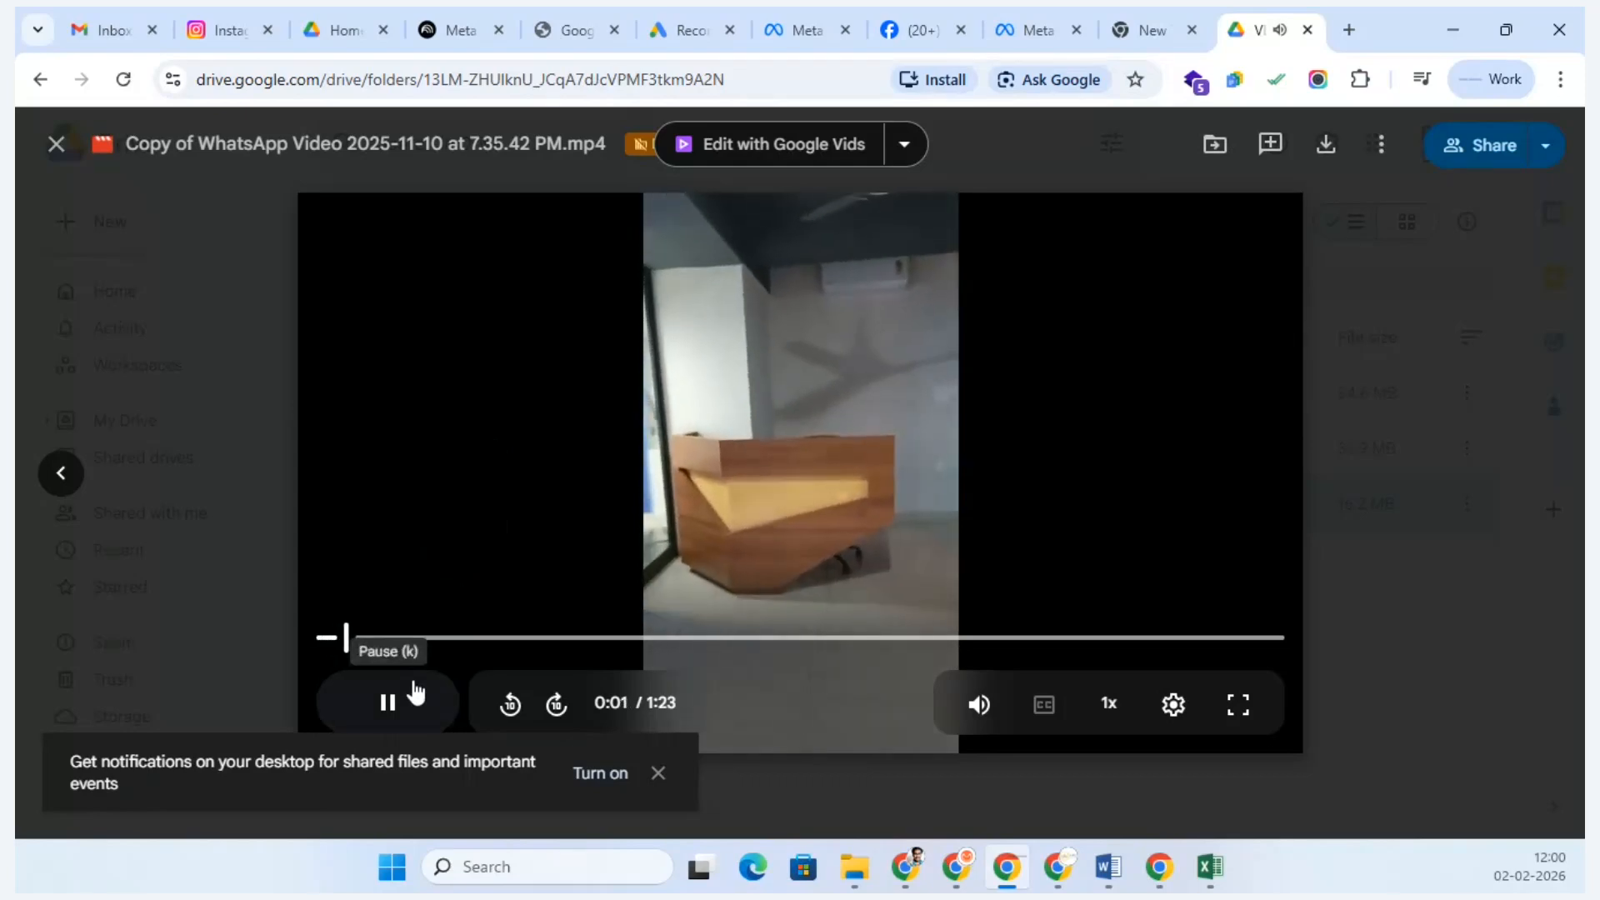
{"action": "left_click", "coordinate": [1237, 708]}
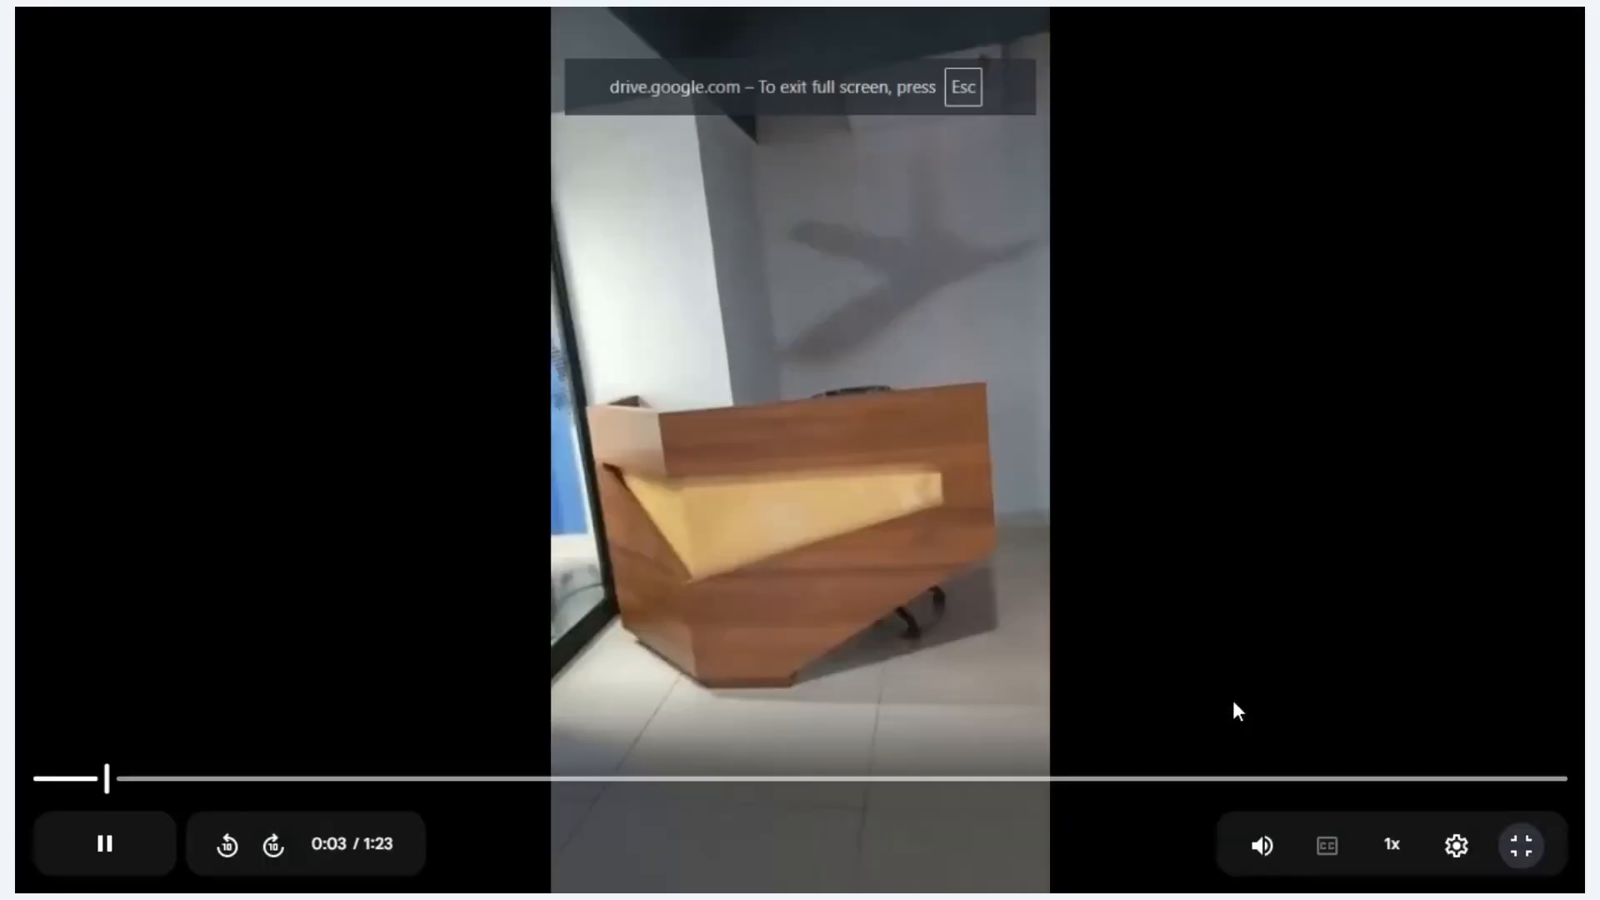
{"action": "left_click", "coordinate": [289, 788]}
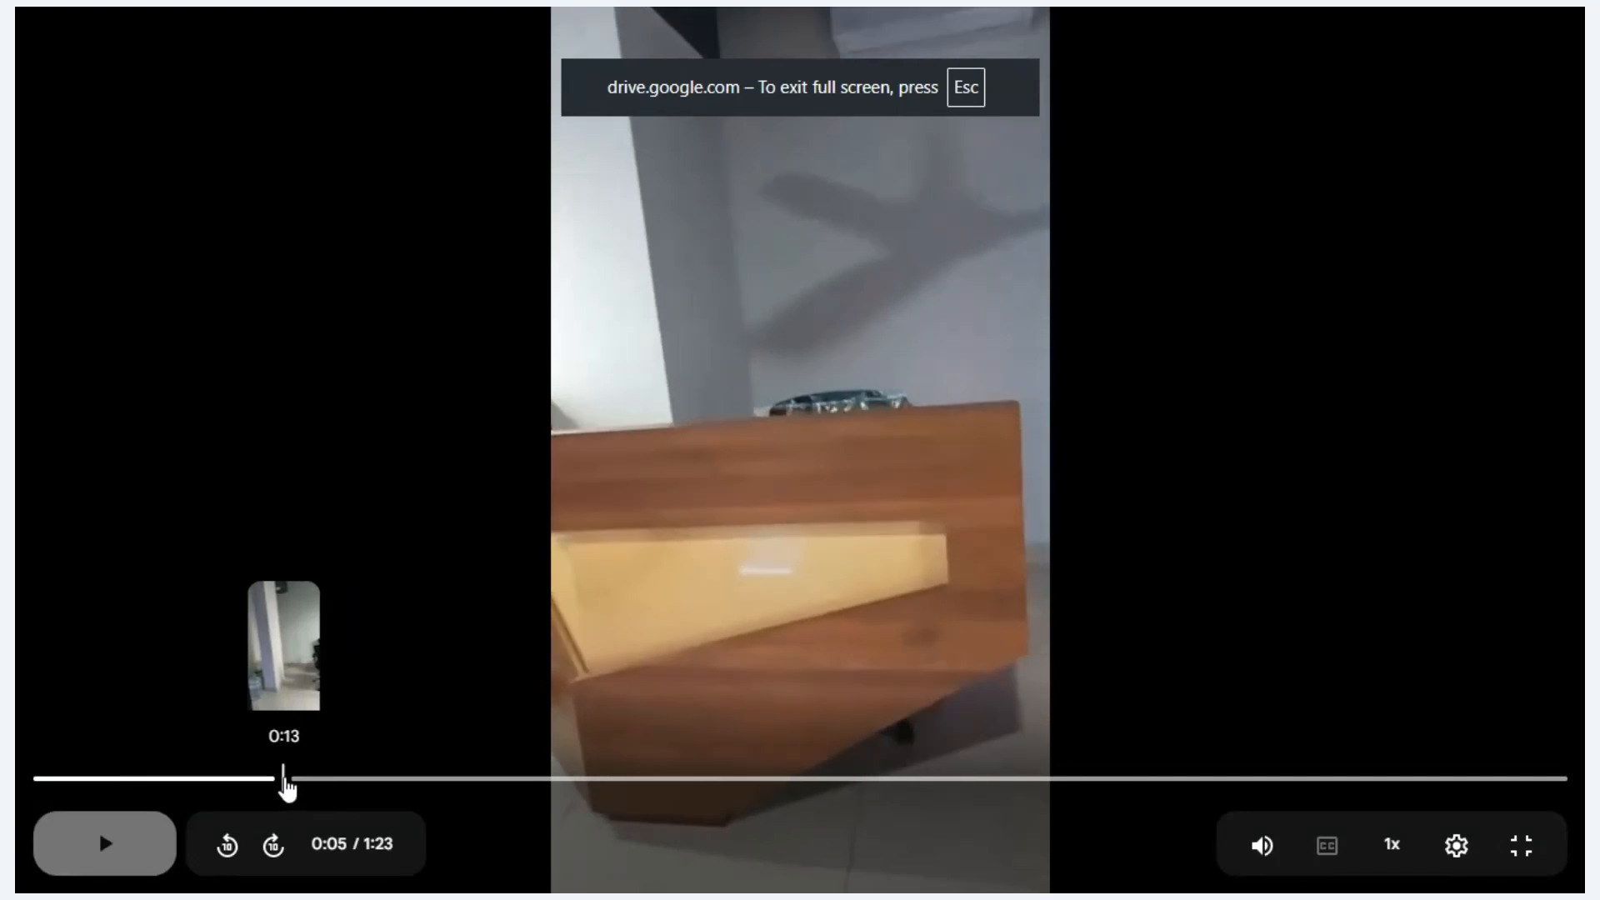
{"action": "left_click", "coordinate": [425, 793]}
{"action": "left_click", "coordinate": [588, 799]}
{"action": "left_click", "coordinate": [771, 798]}
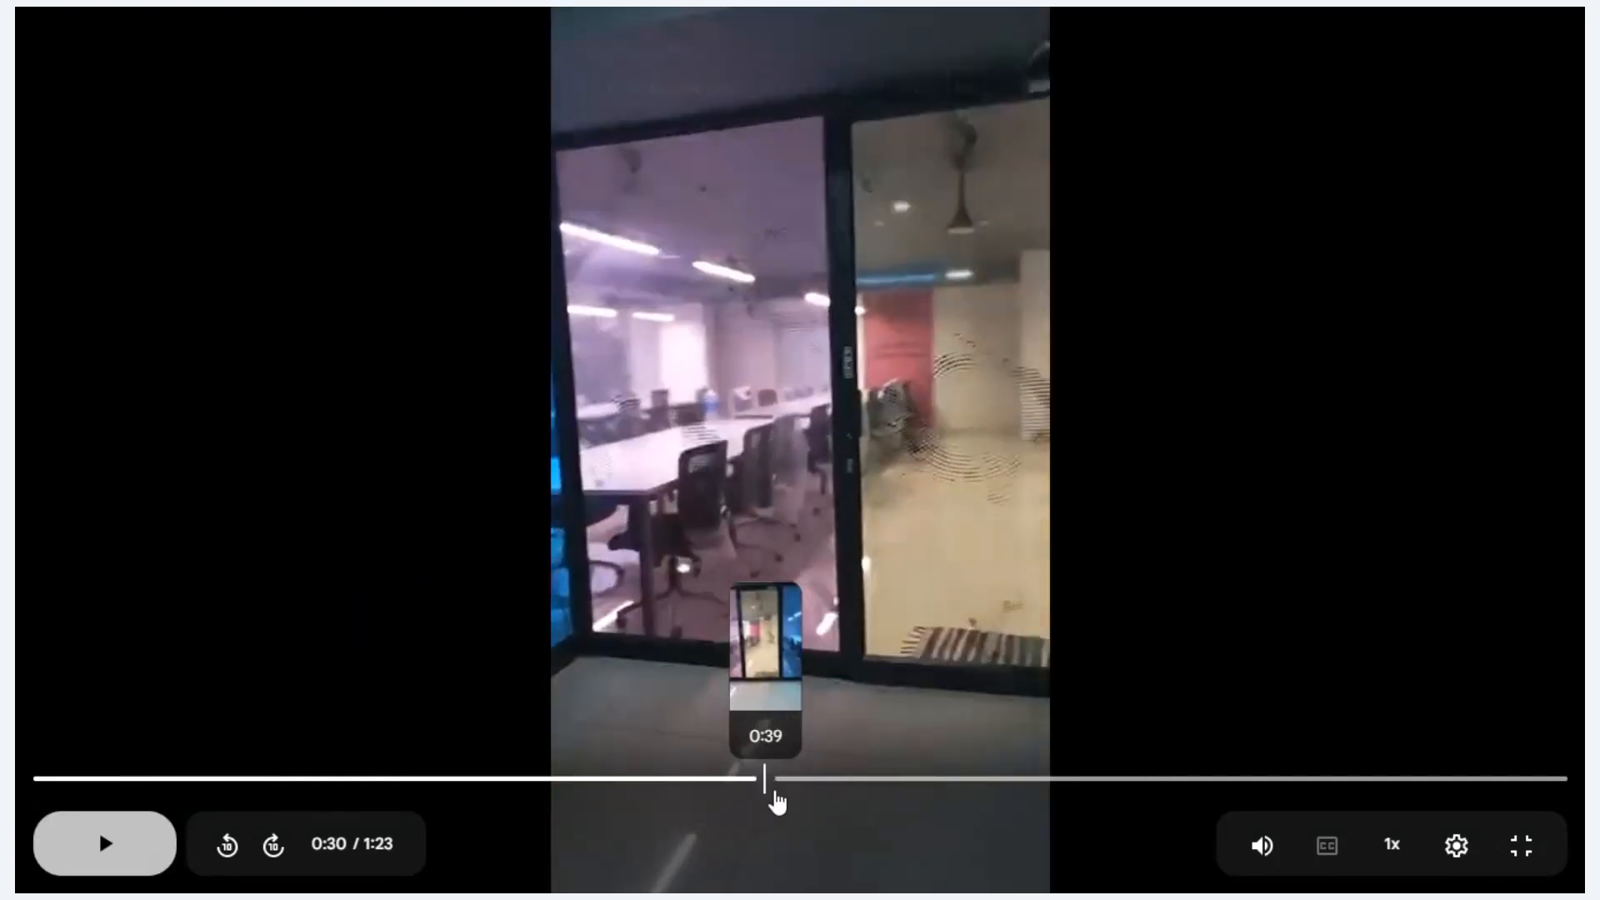
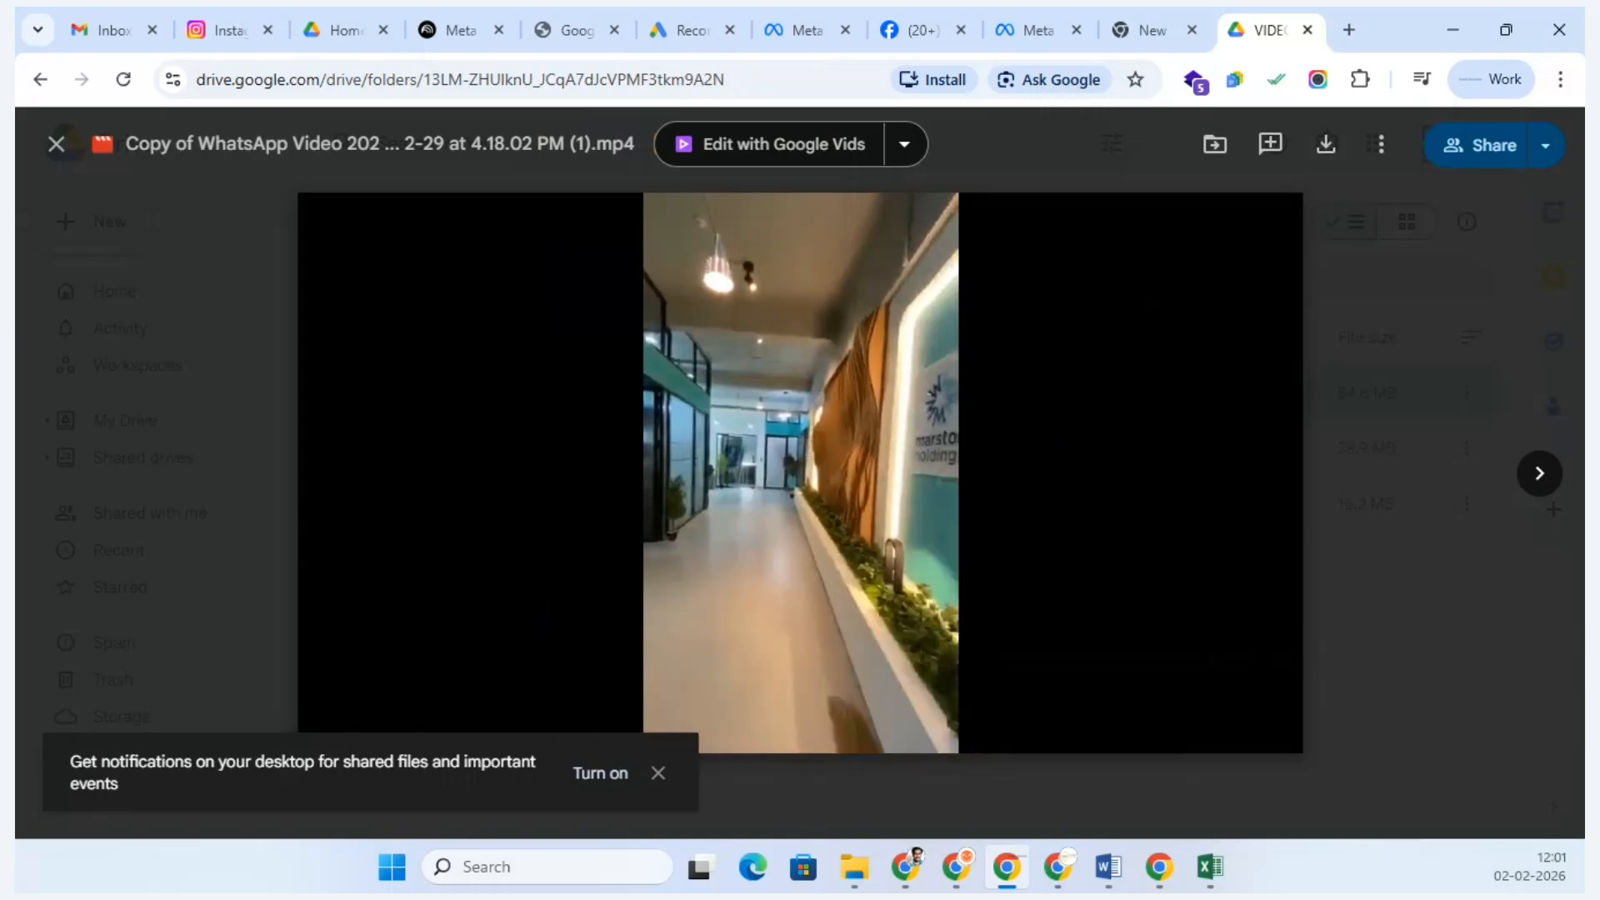
Step: Review who has access to the first WhatsApp video in VIDEO, then return to Drive Home
{"action": "left_click", "coordinate": [56, 145]}
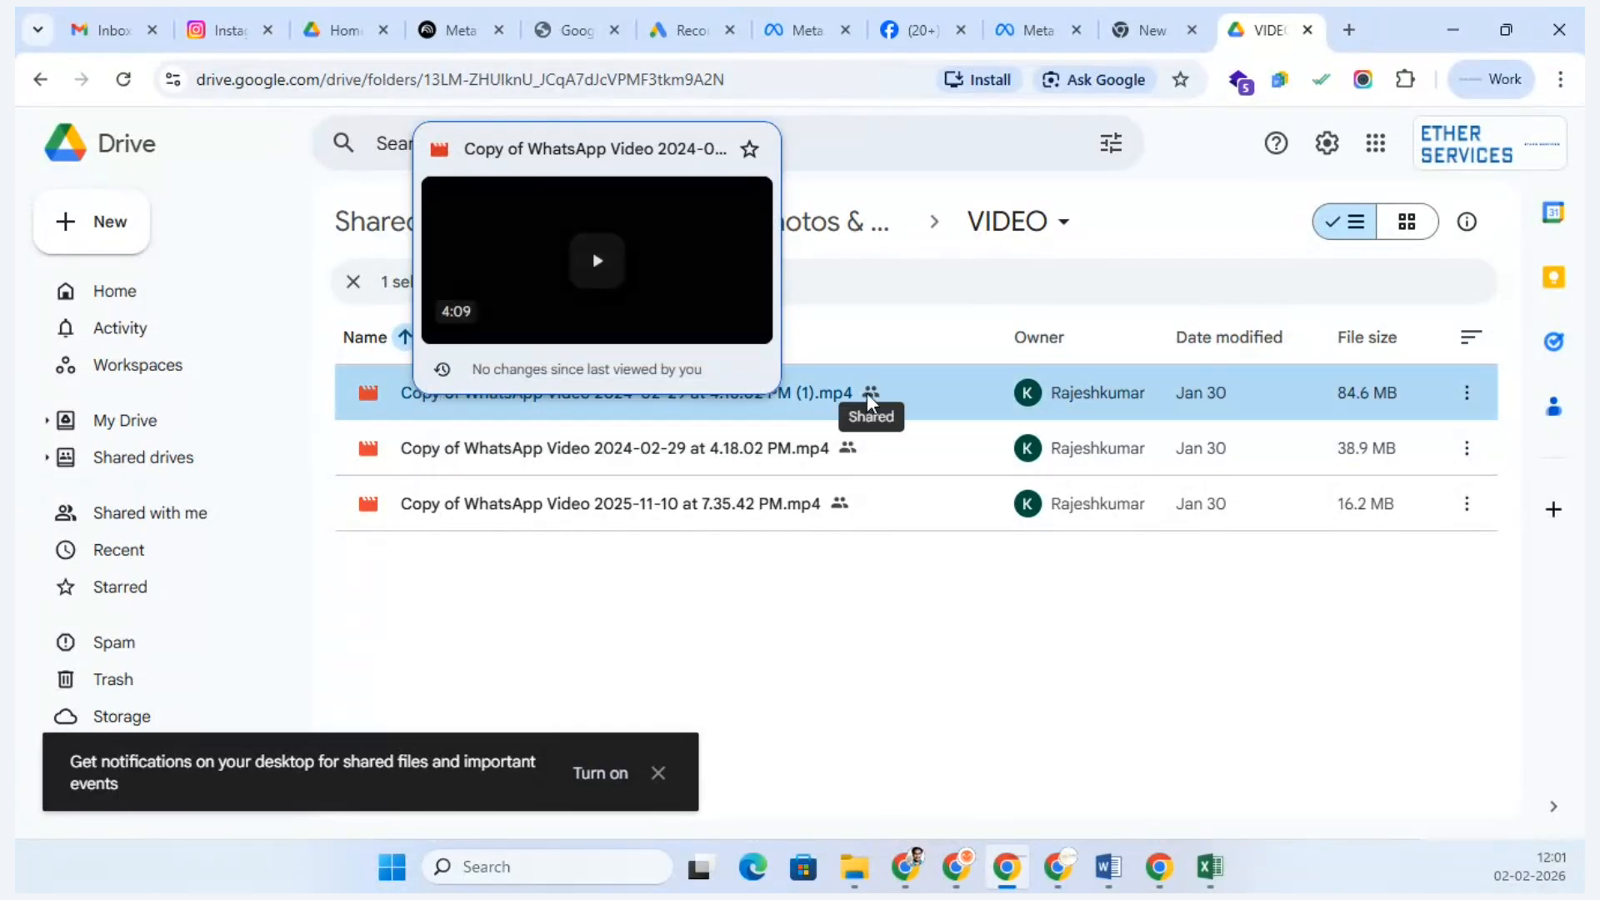
{"action": "left_click", "coordinate": [1466, 393]}
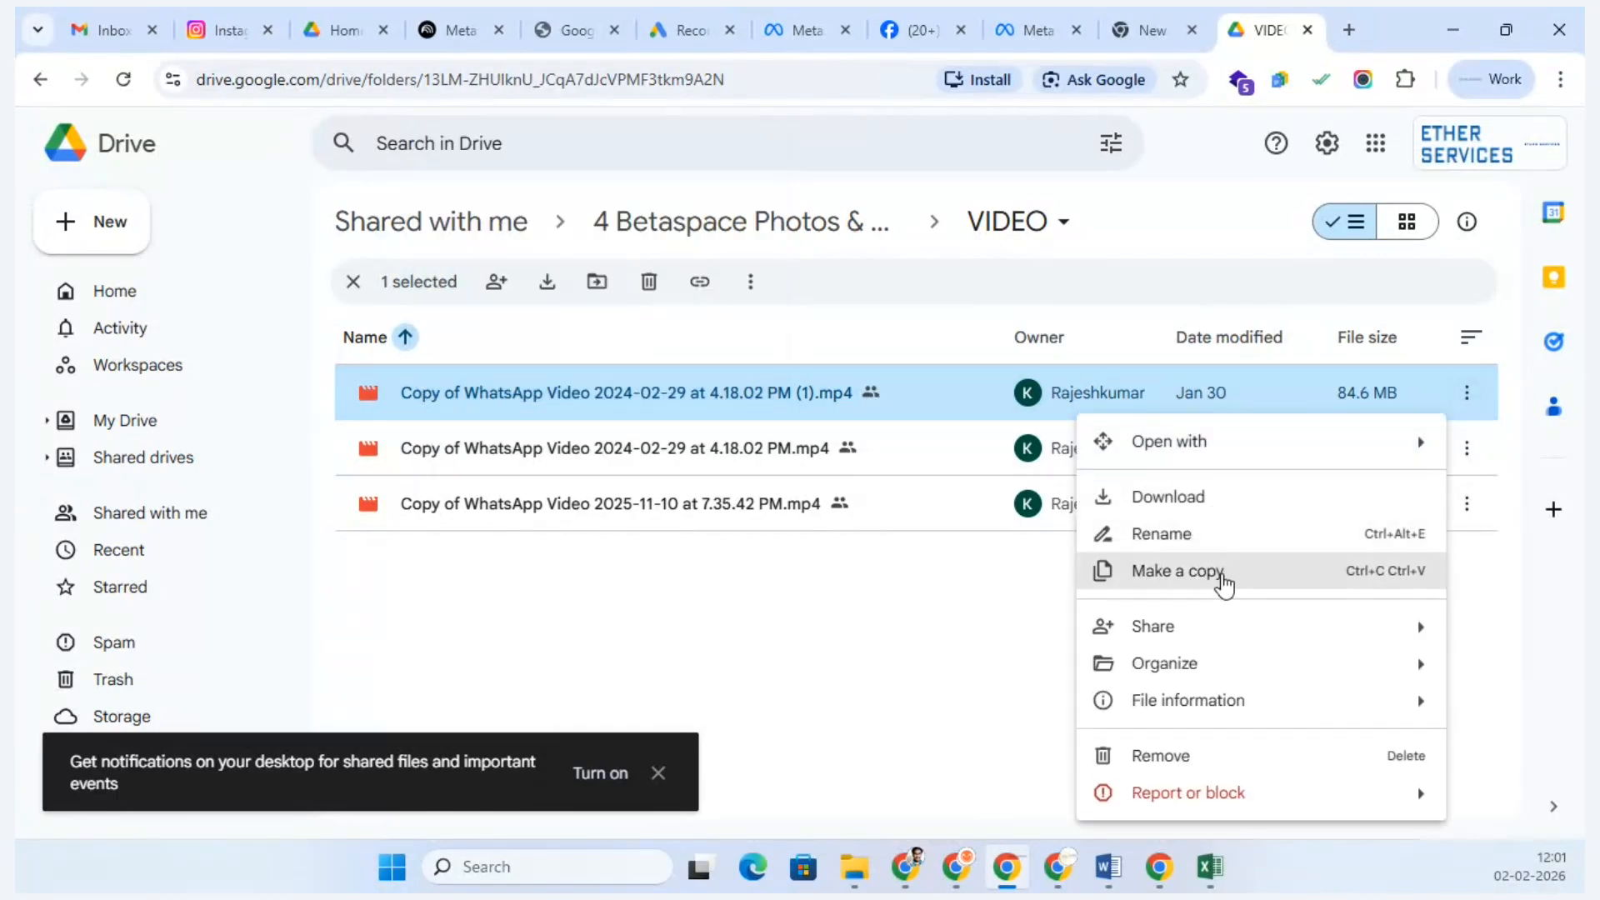
{"action": "mouse_move", "coordinate": [1189, 640]}
{"action": "left_click", "coordinate": [846, 640]}
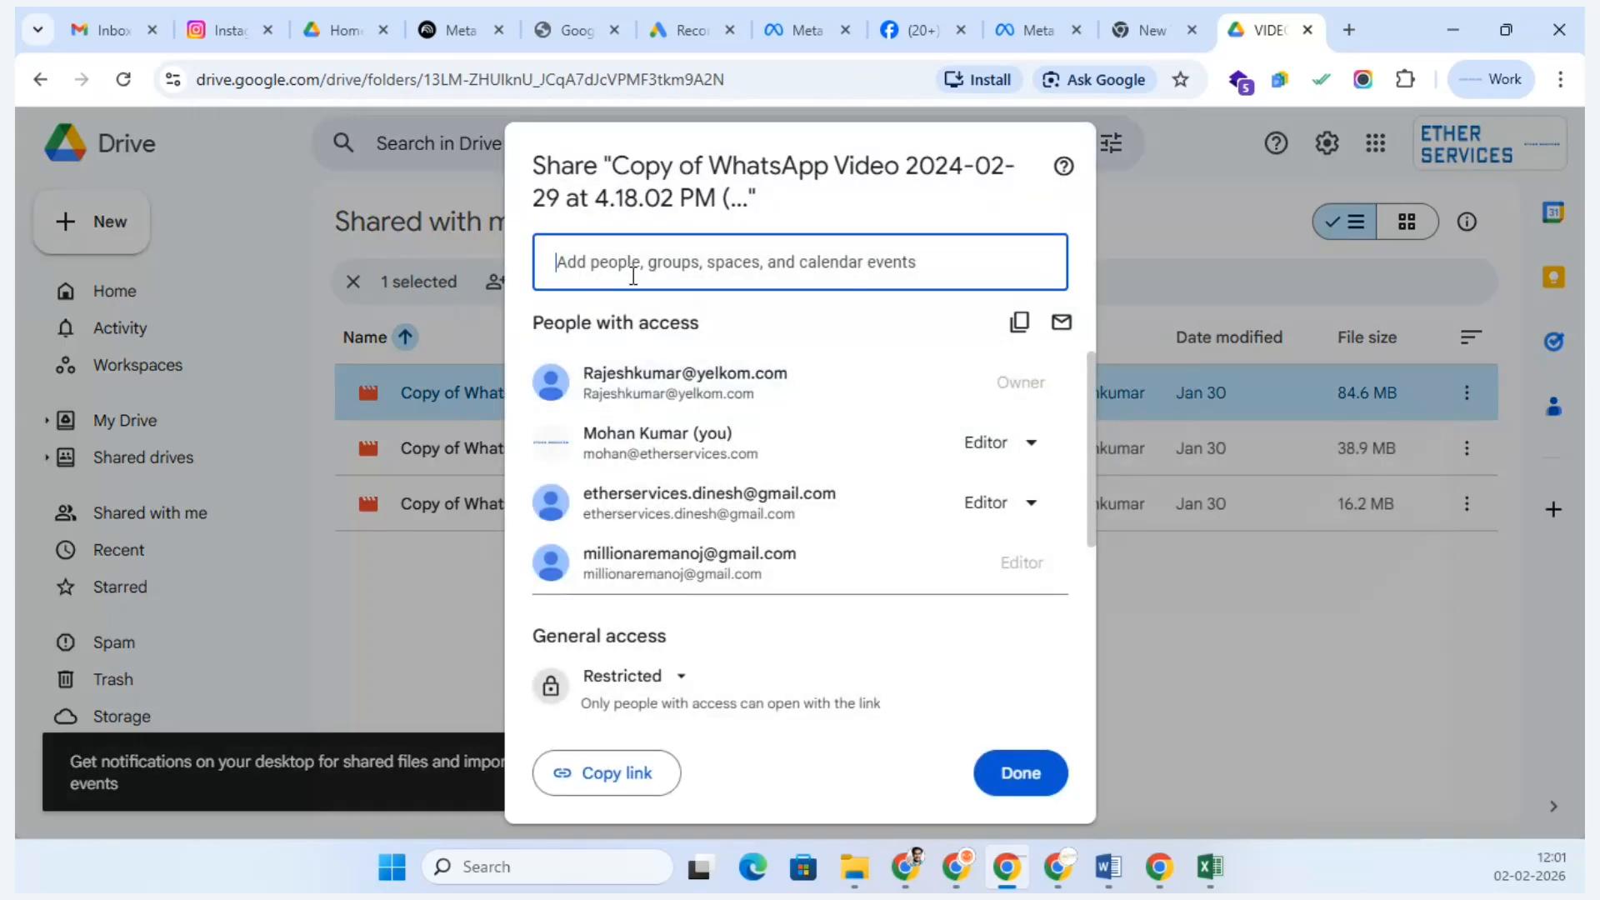
{"action": "scroll", "coordinate": [633, 484], "scroll_direction": "down", "scroll_amount": 1}
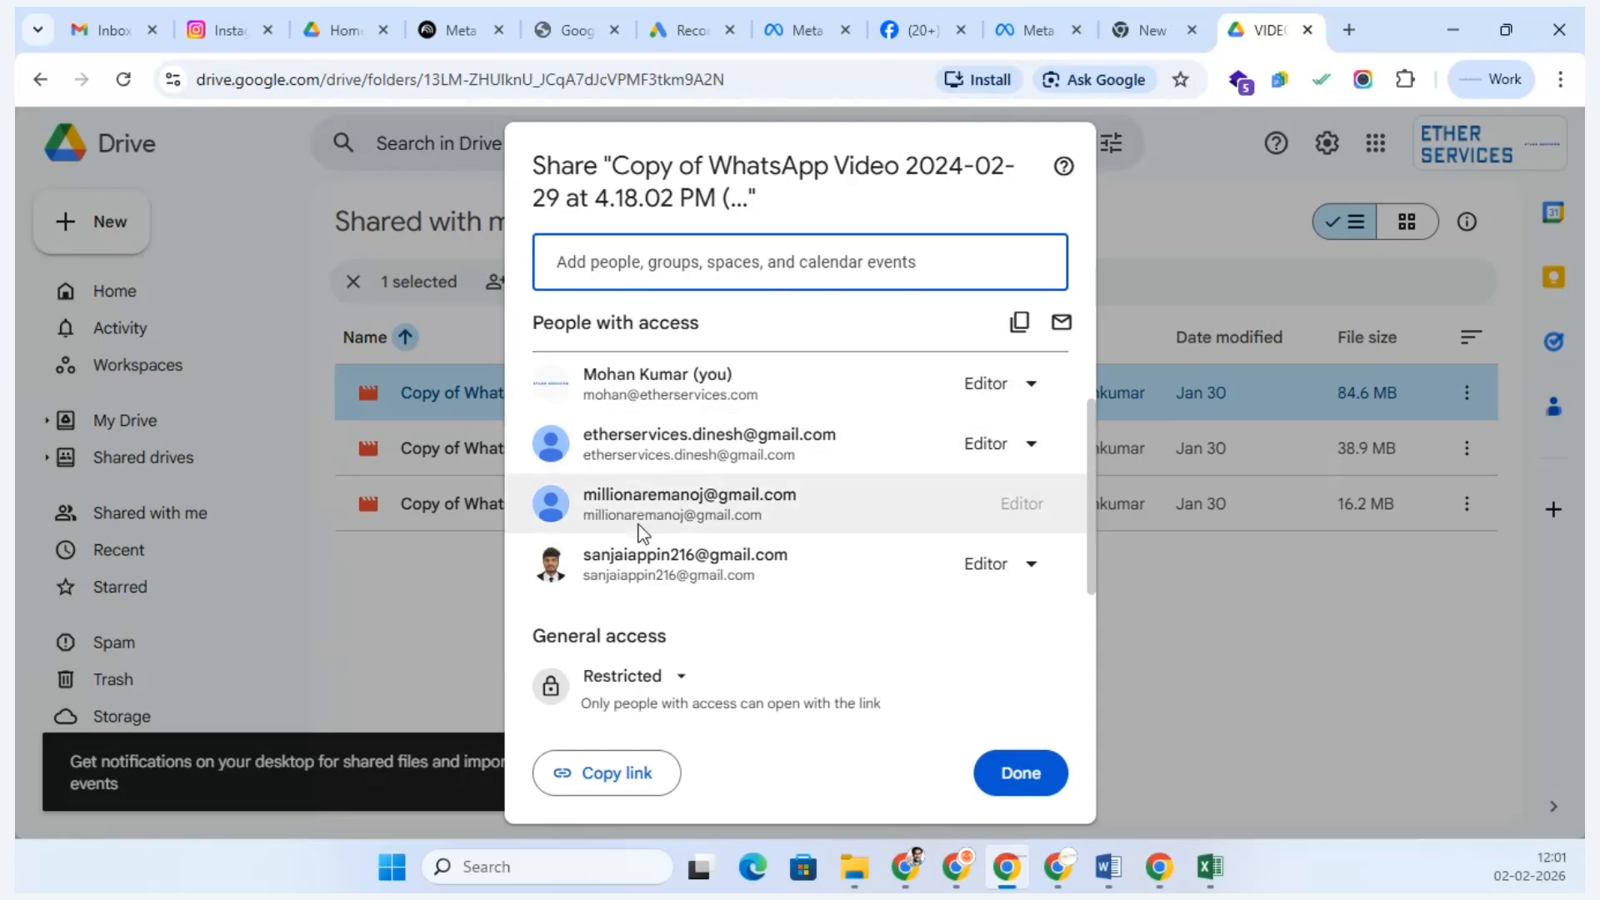
{"action": "left_click", "coordinate": [317, 29]}
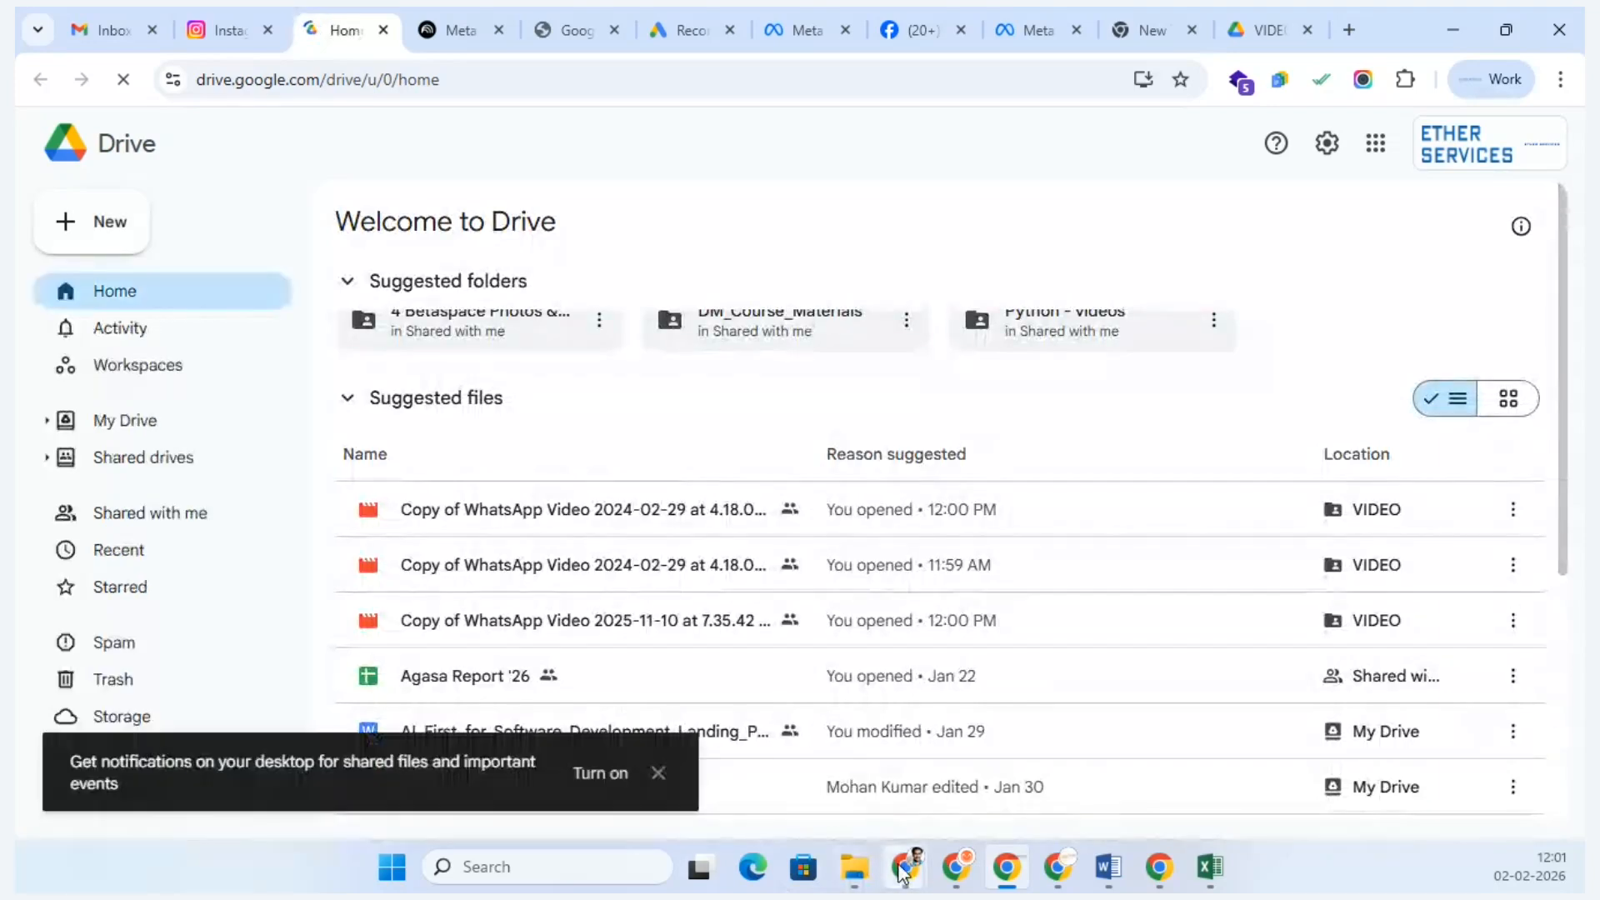
Step: Move through the Ads Manager and meeting windows to the ChatGPT office-space ads conversation
{"action": "mouse_move", "coordinate": [904, 873]}
{"action": "left_click", "coordinate": [806, 711]}
{"action": "left_click", "coordinate": [1124, 30]}
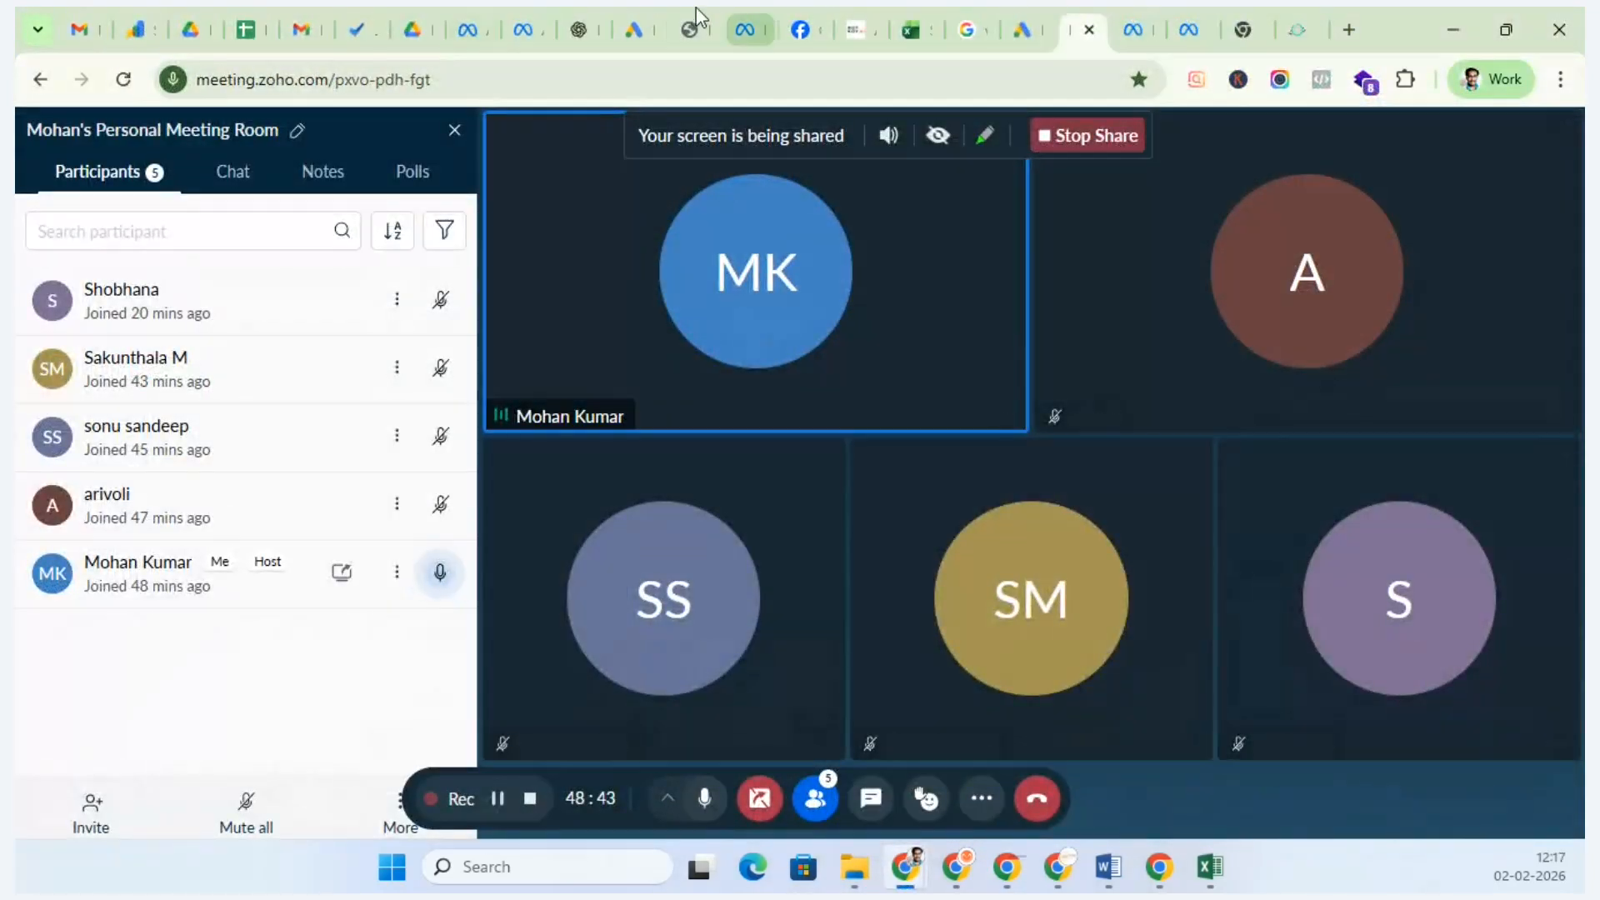
{"action": "left_click", "coordinate": [584, 19]}
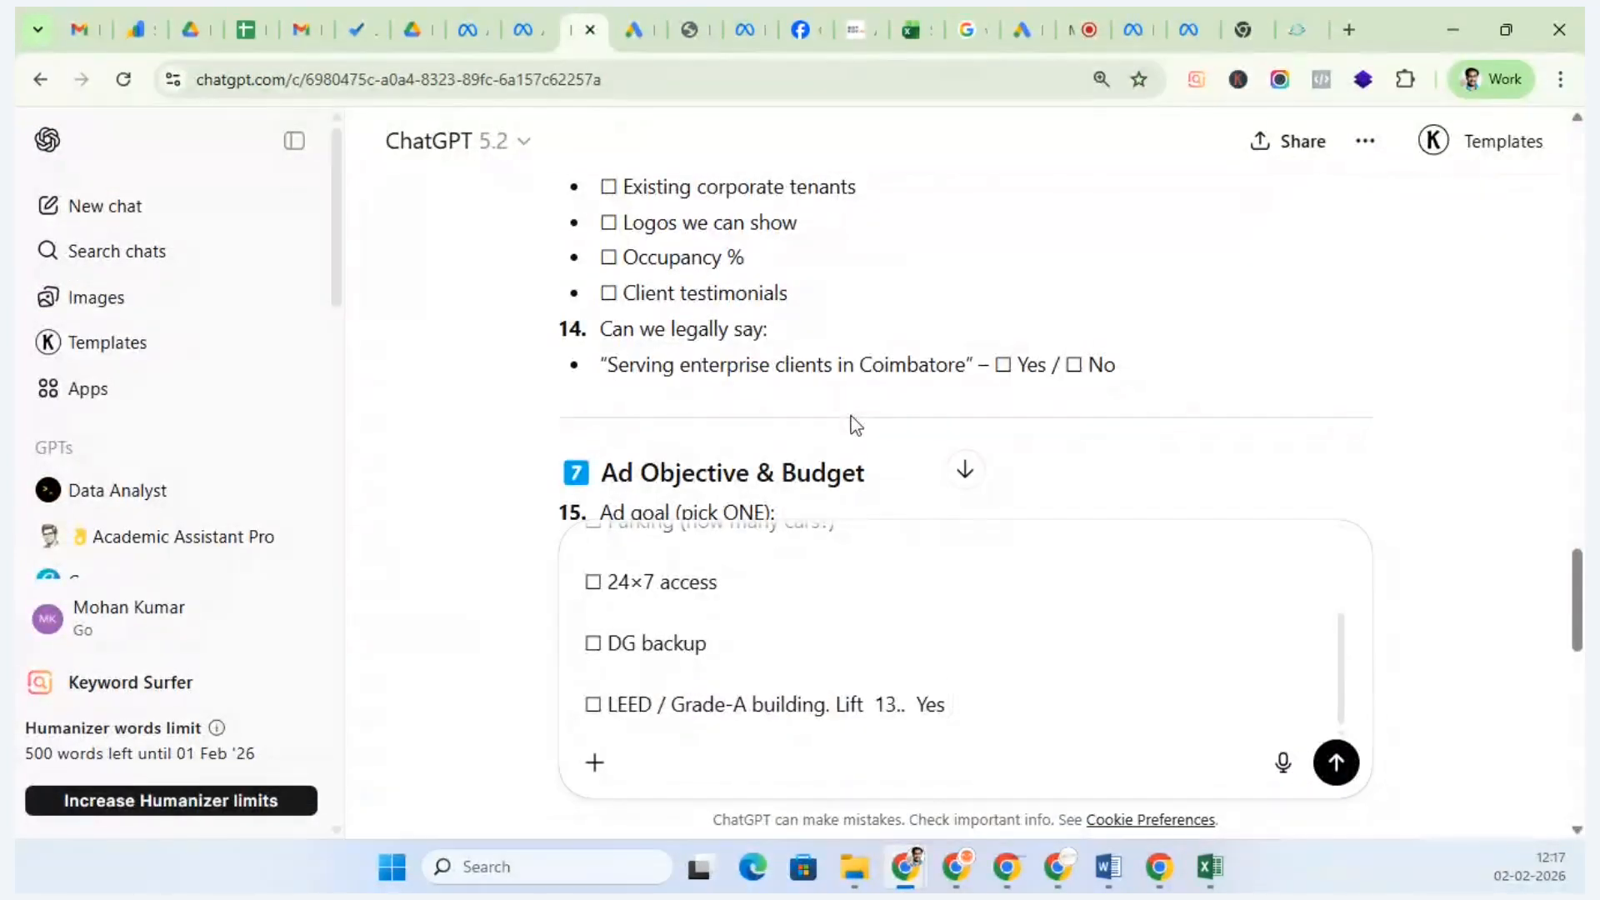
Step: Scroll up and down through ChatGPT's questionnaire sections to re-read the questions
{"action": "scroll", "coordinate": [853, 420], "scroll_direction": "up", "scroll_amount": 5}
{"action": "scroll", "coordinate": [853, 425], "scroll_direction": "up", "scroll_amount": 4}
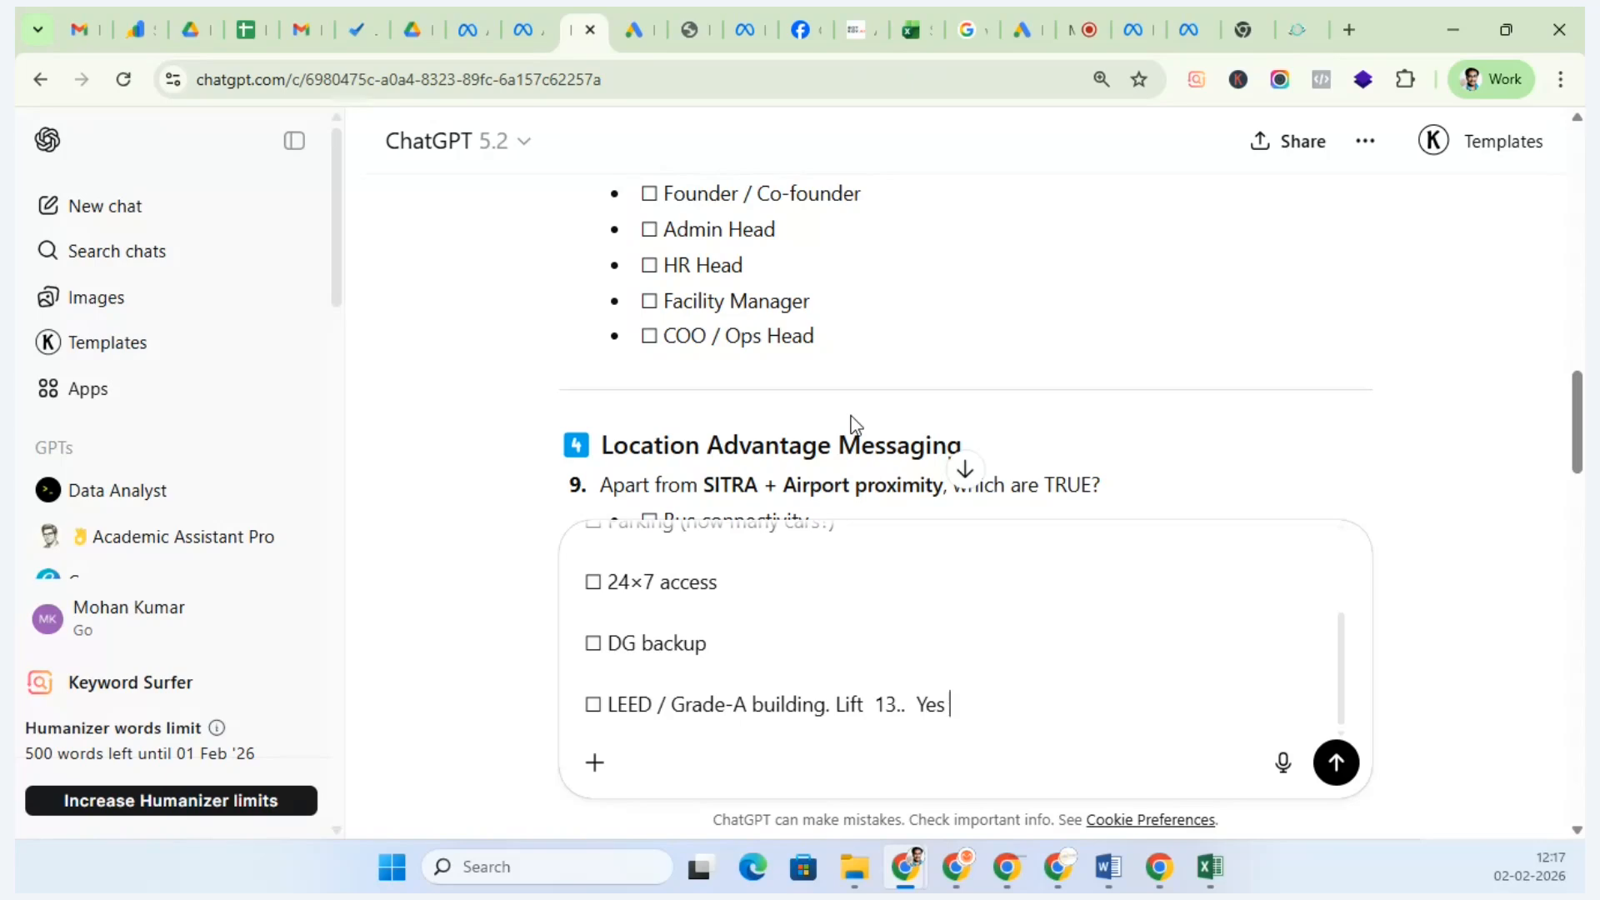
{"action": "scroll", "coordinate": [1049, 438], "scroll_direction": "down", "scroll_amount": 5}
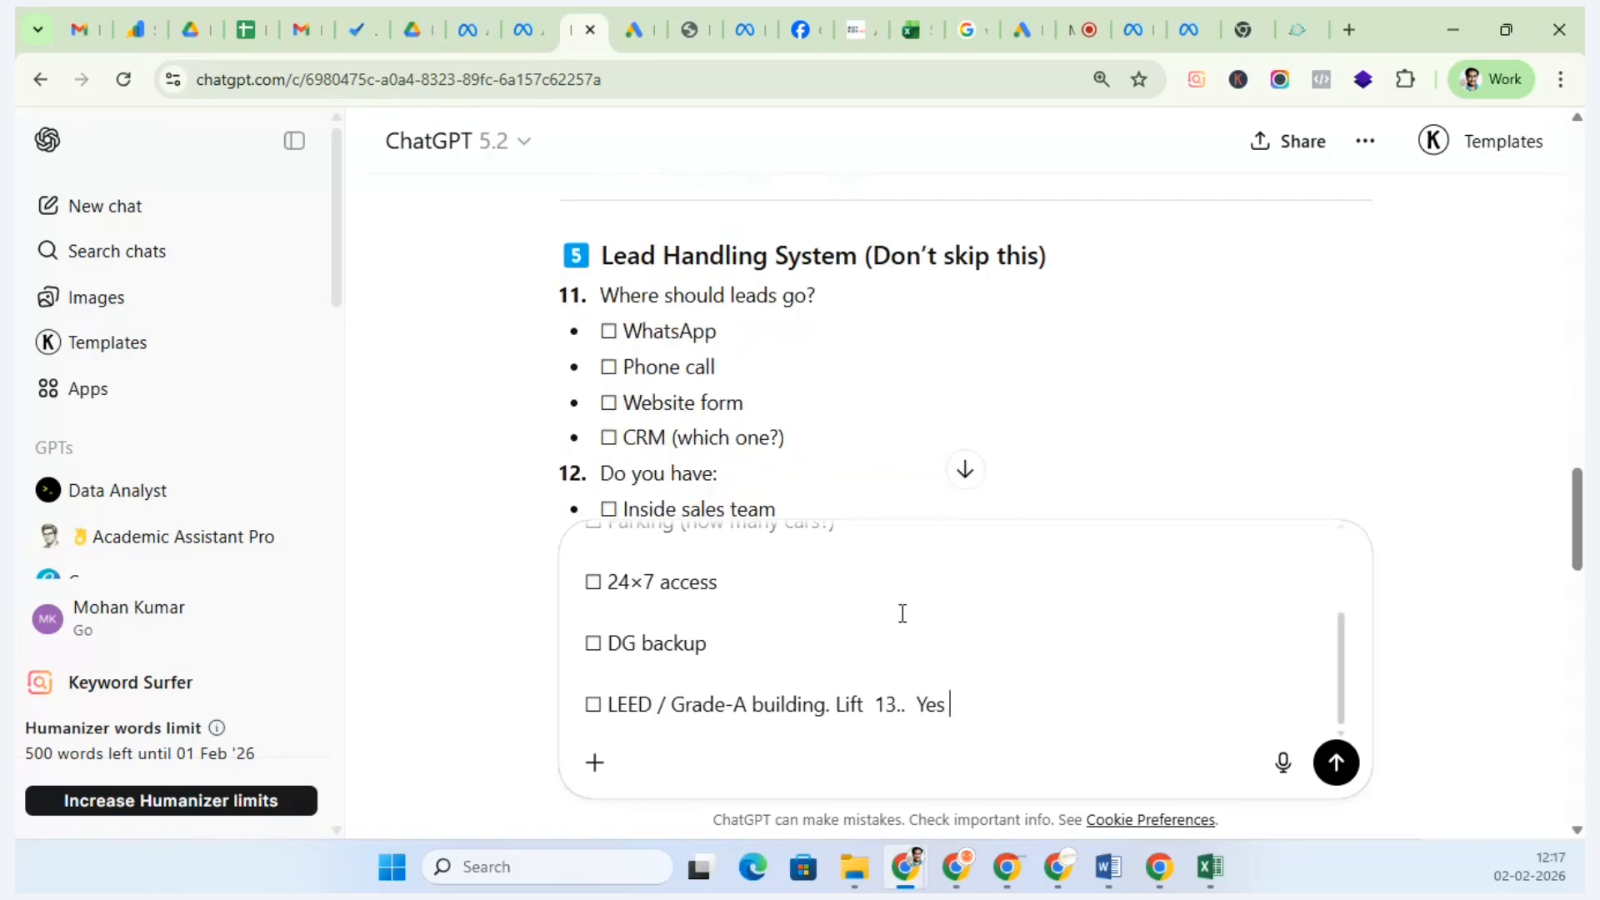
{"action": "scroll", "coordinate": [897, 661], "scroll_direction": "down", "scroll_amount": 5}
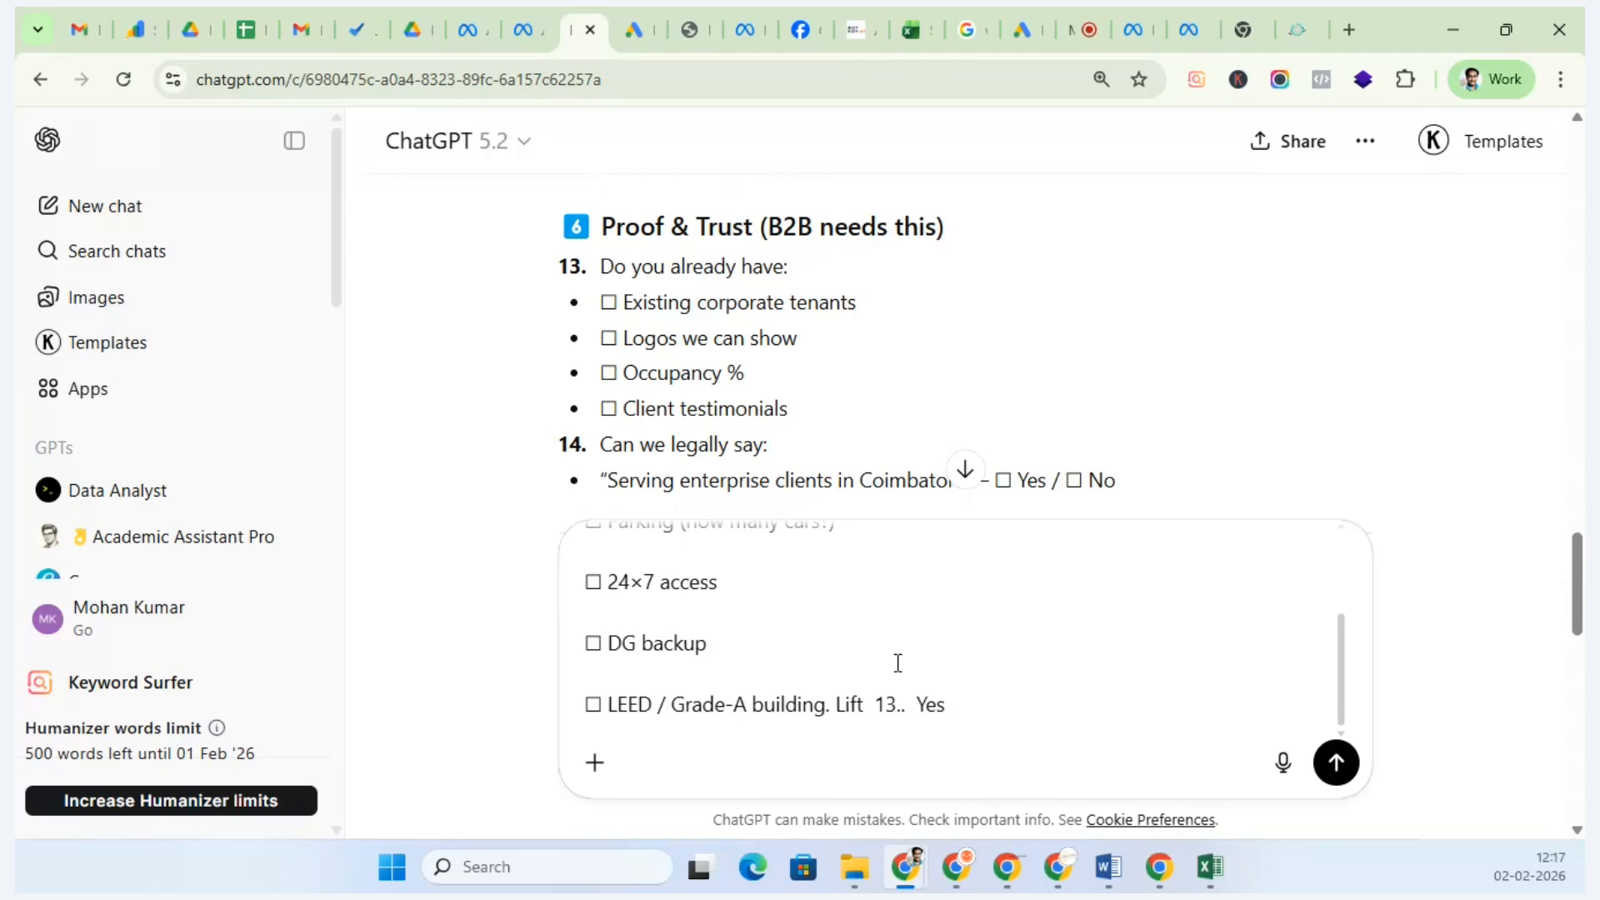
{"action": "scroll", "coordinate": [897, 663], "scroll_direction": "down", "scroll_amount": 5}
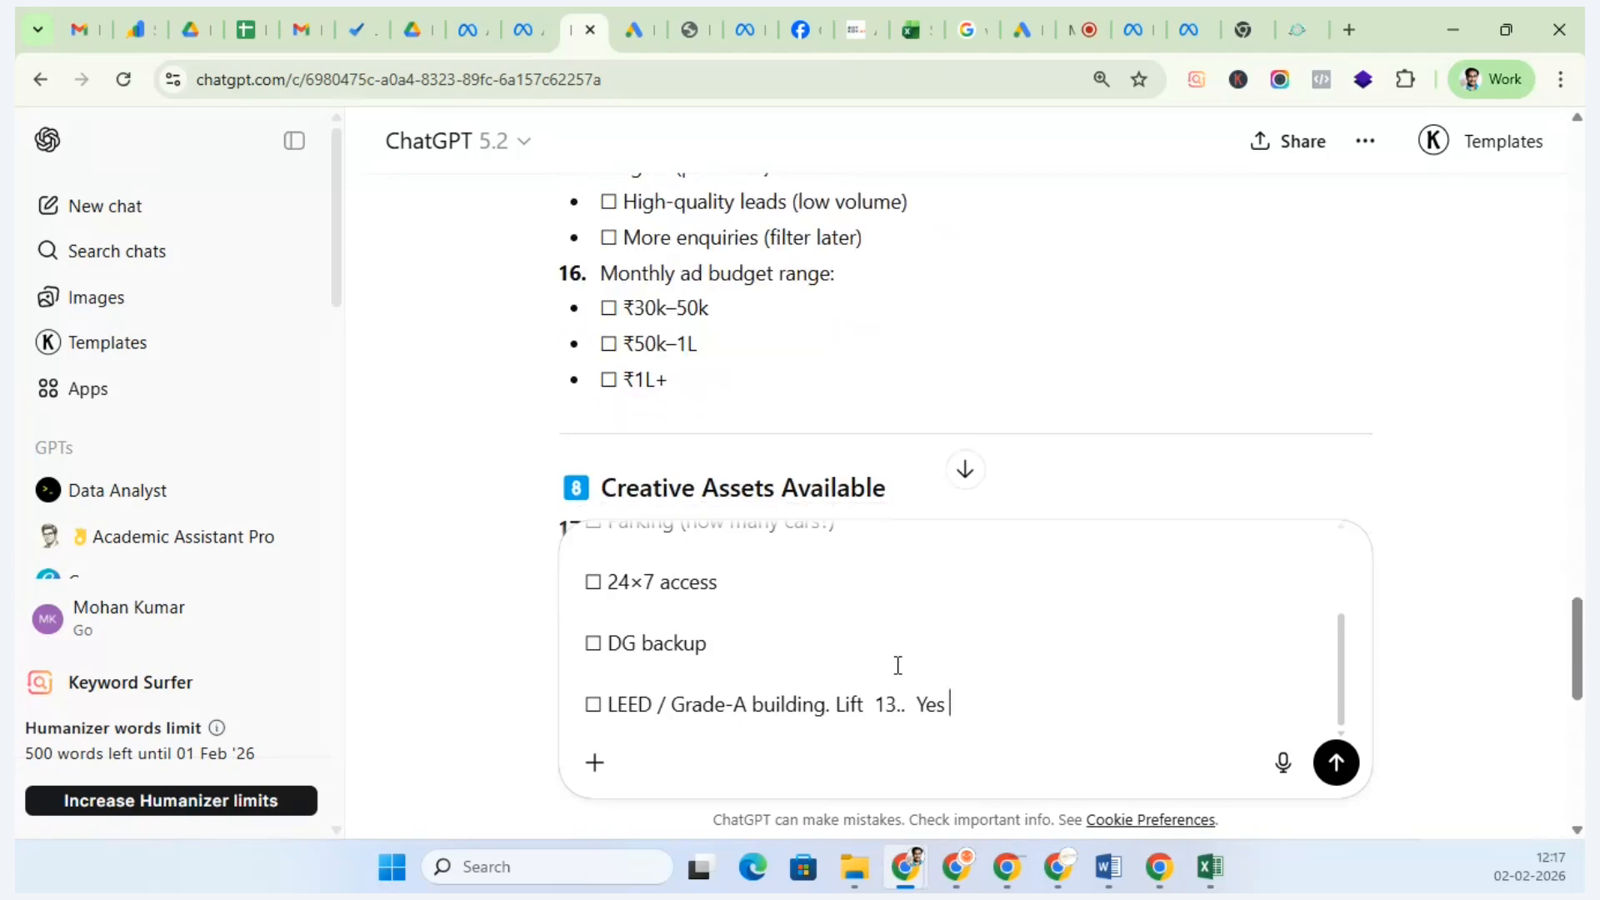
{"action": "scroll", "coordinate": [739, 317], "scroll_direction": "down", "scroll_amount": 10}
{"action": "scroll", "coordinate": [742, 337], "scroll_direction": "up", "scroll_amount": 5}
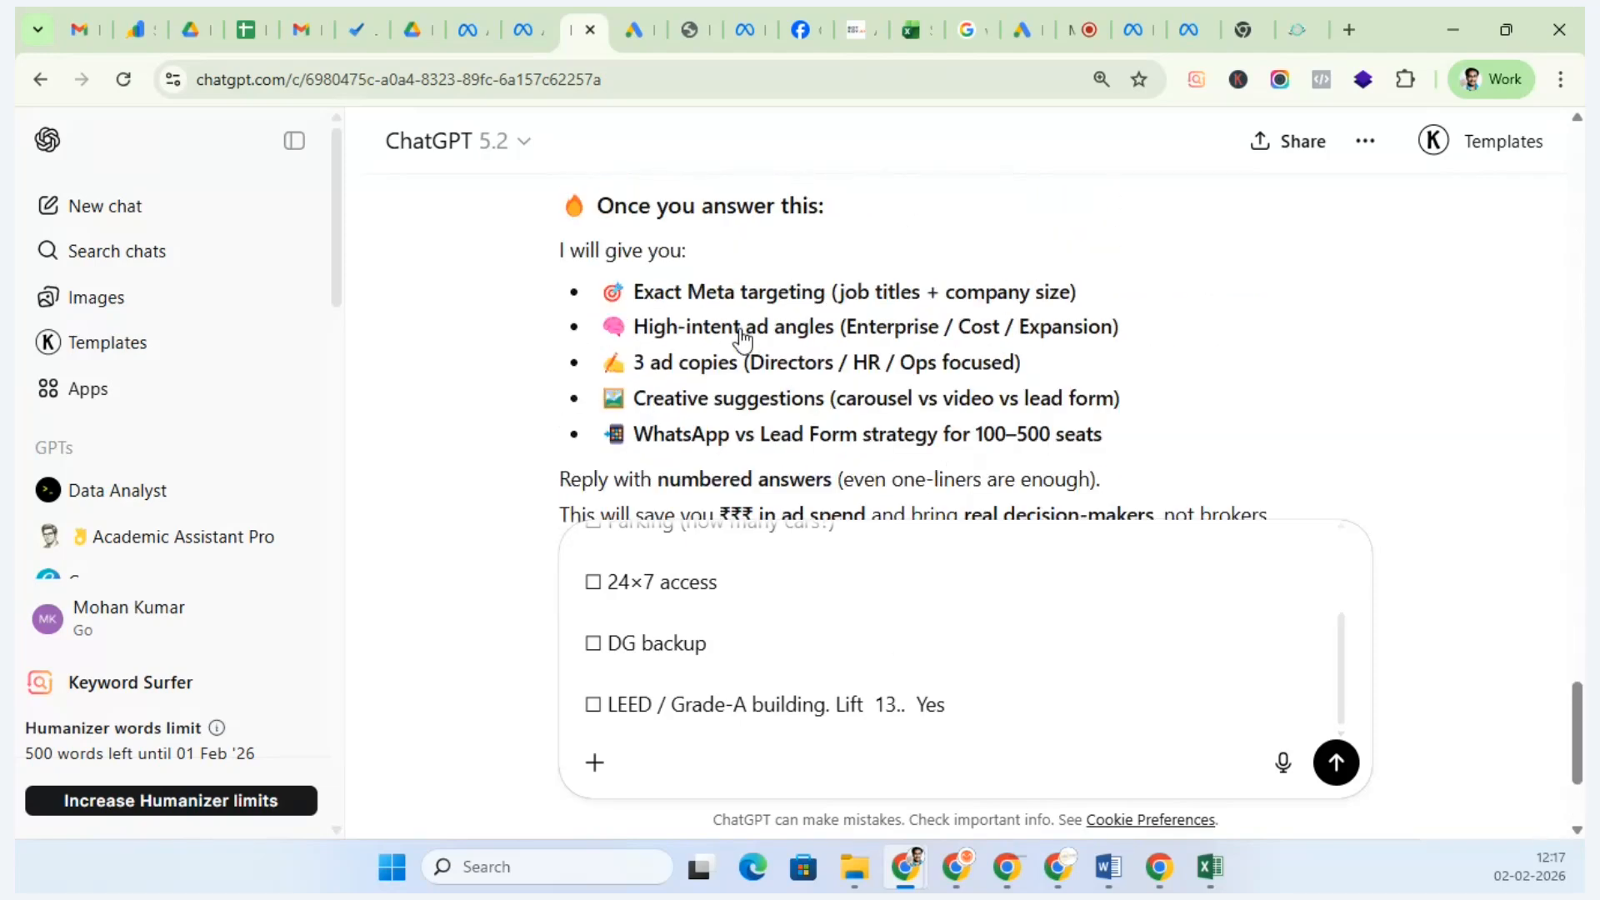
{"action": "scroll", "coordinate": [733, 316], "scroll_direction": "up", "scroll_amount": 4}
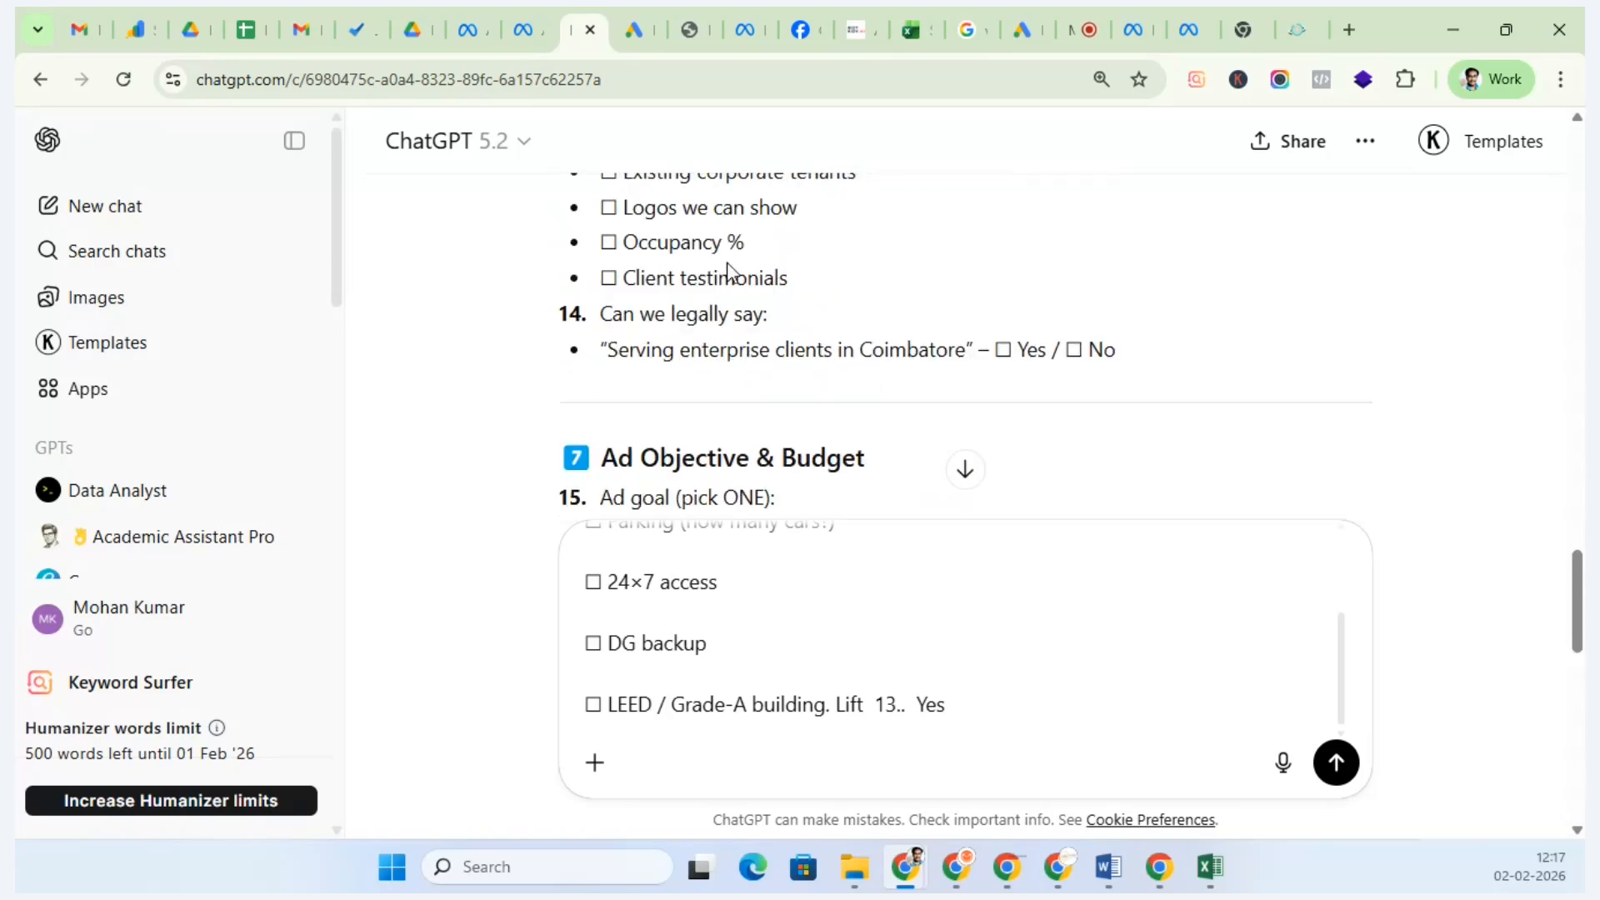
{"action": "scroll", "coordinate": [678, 312], "scroll_direction": "up", "scroll_amount": 5}
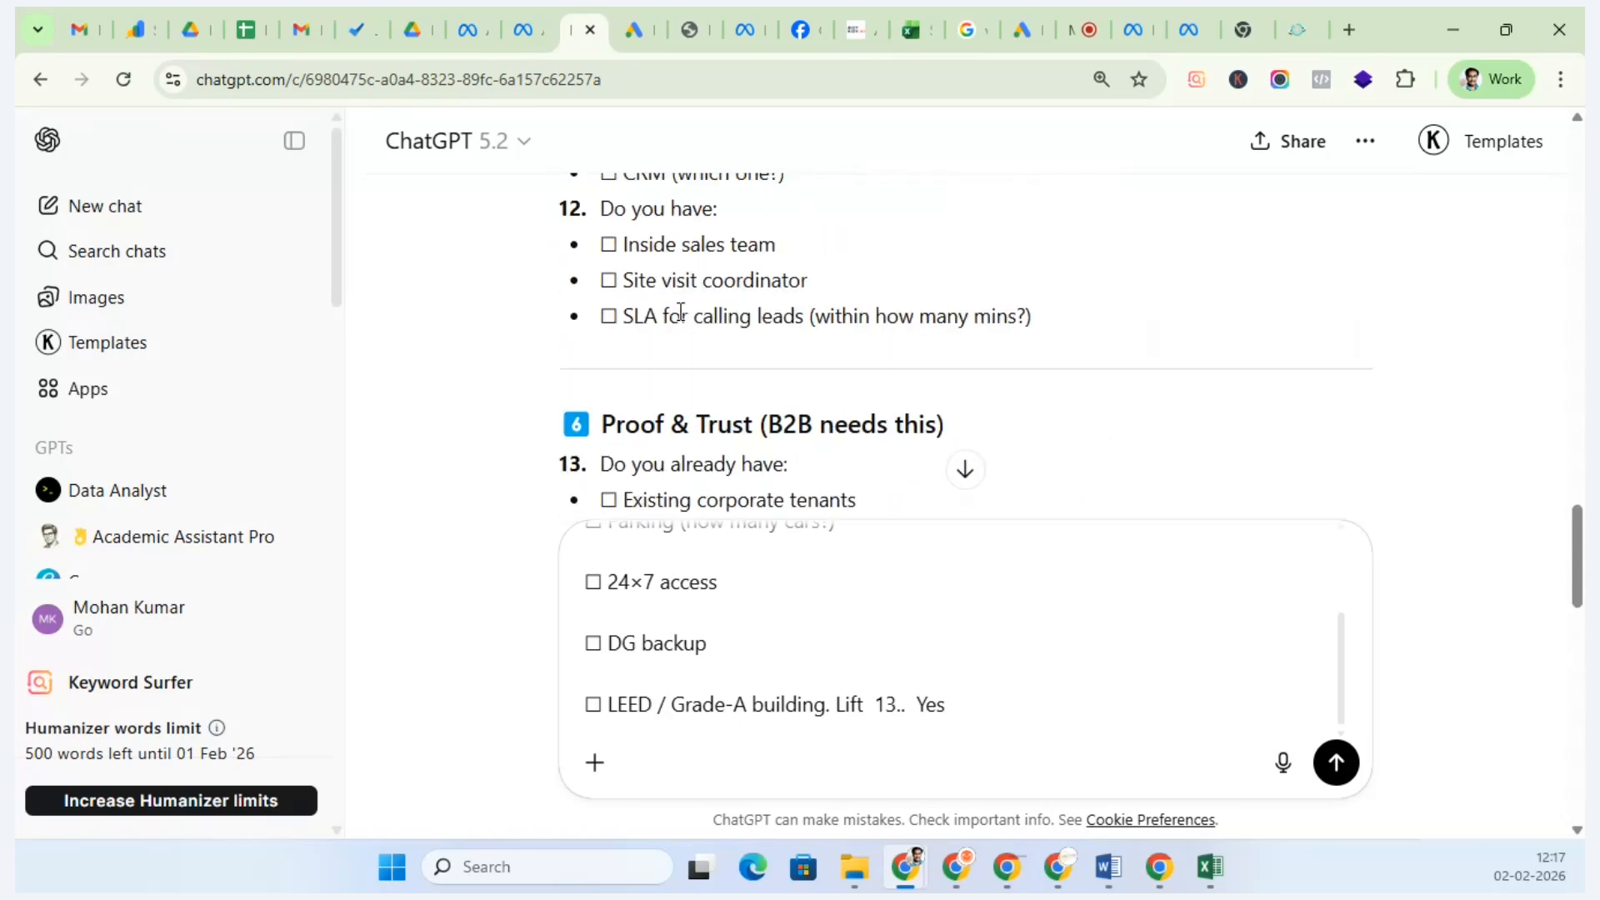
{"action": "scroll", "coordinate": [679, 317], "scroll_direction": "up", "scroll_amount": 5}
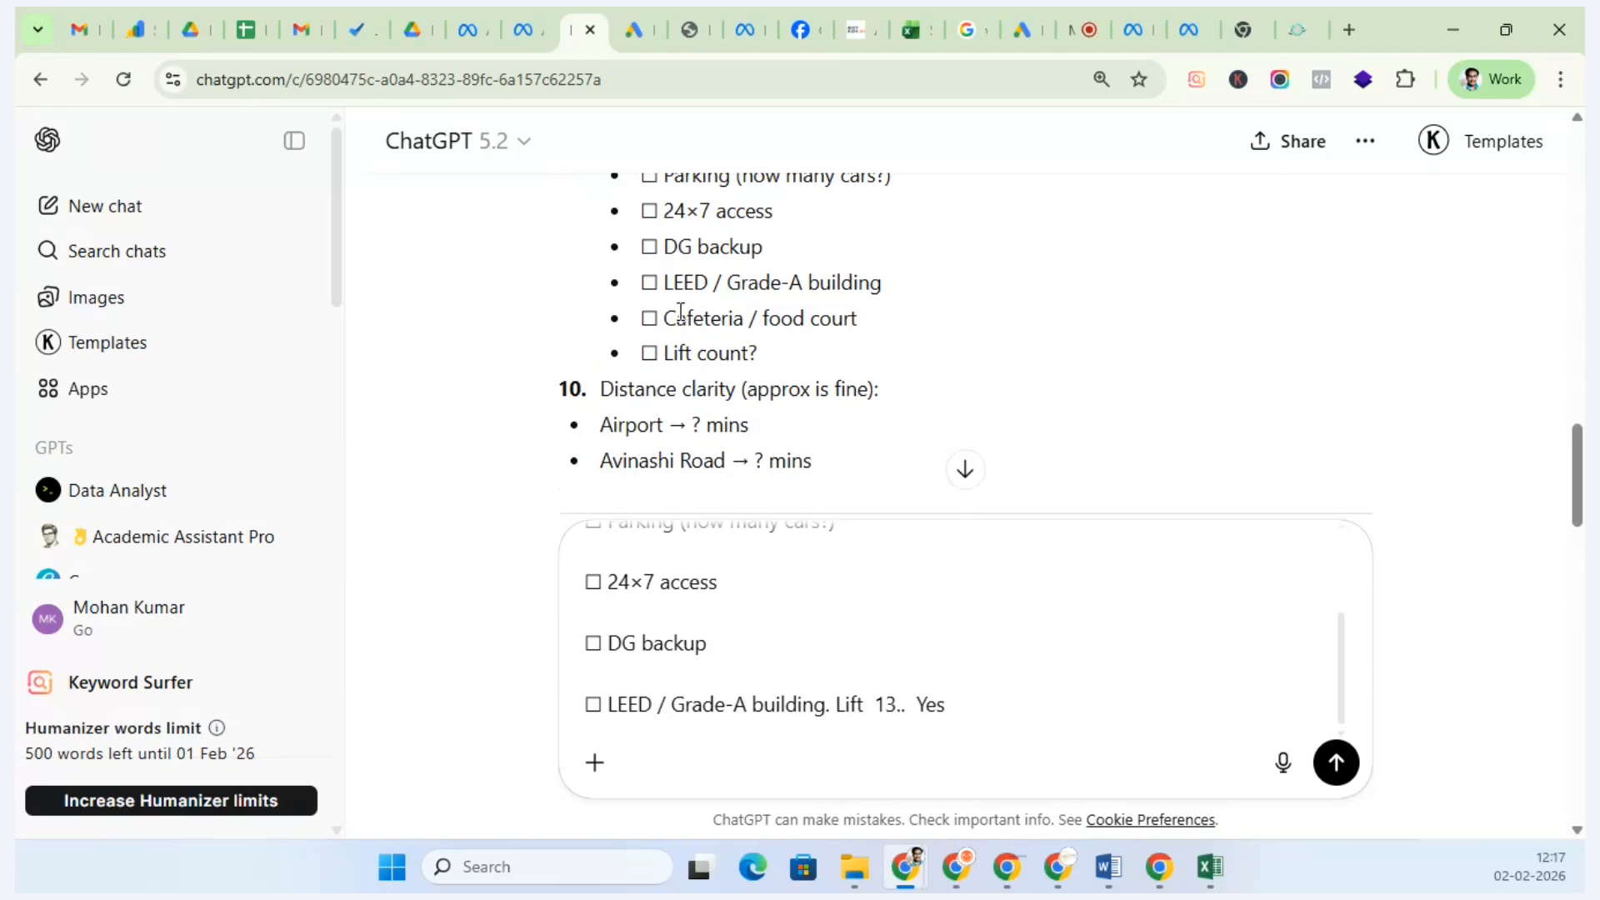
{"action": "scroll", "coordinate": [685, 345], "scroll_direction": "down", "scroll_amount": 4}
{"action": "scroll", "coordinate": [685, 350], "scroll_direction": "up", "scroll_amount": 2}
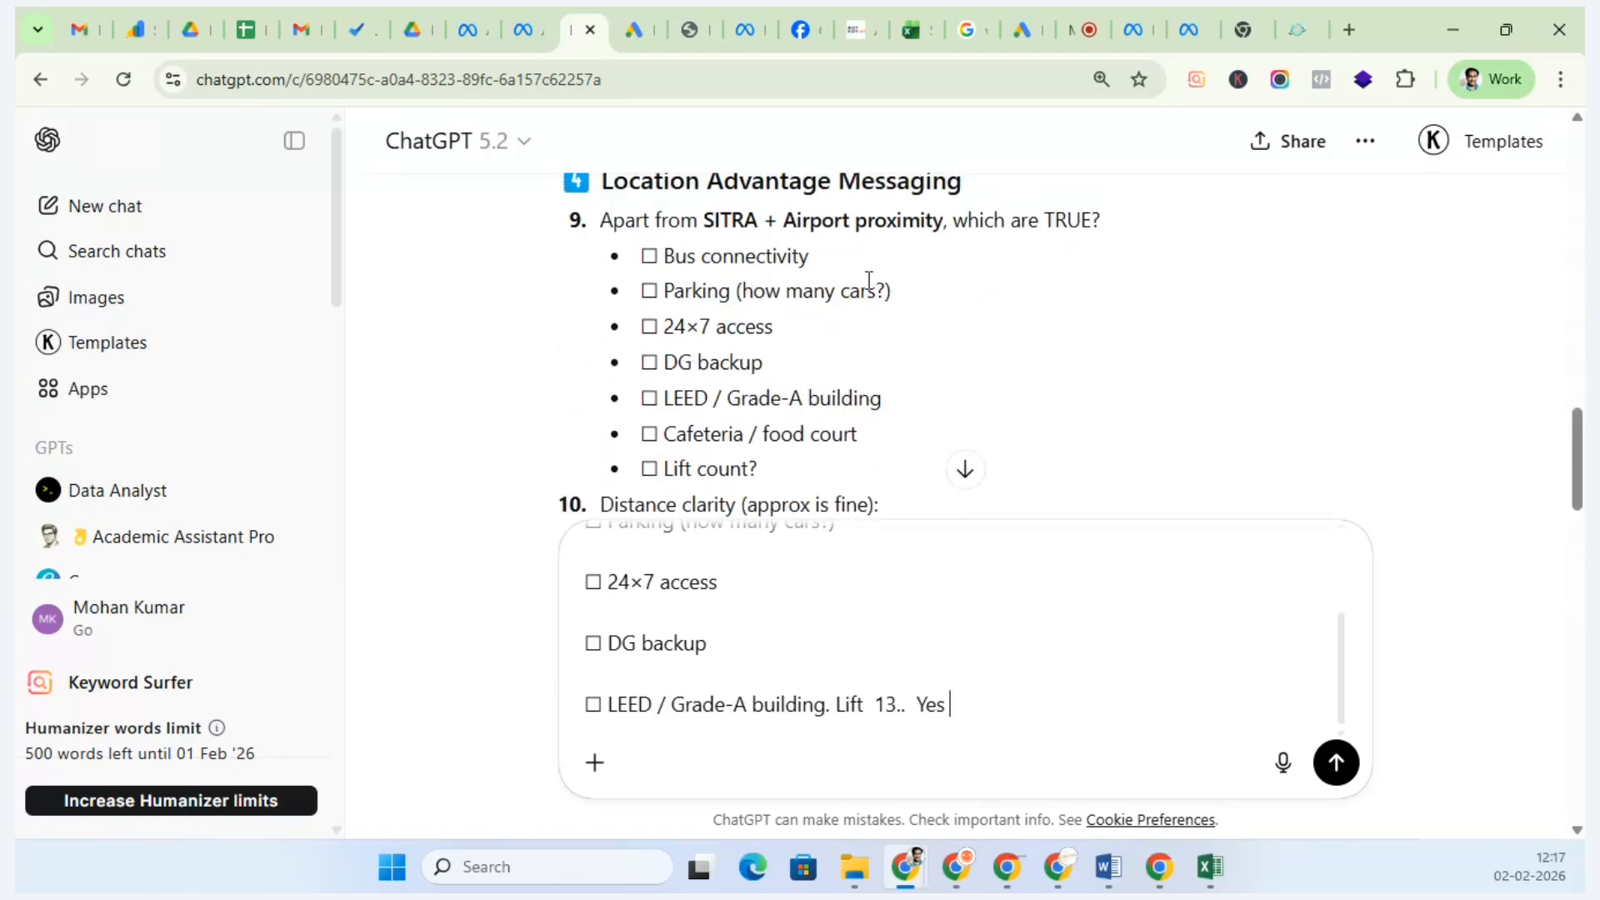
{"action": "scroll", "coordinate": [839, 321], "scroll_direction": "down", "scroll_amount": 1}
{"action": "scroll", "coordinate": [840, 317], "scroll_direction": "down", "scroll_amount": 1}
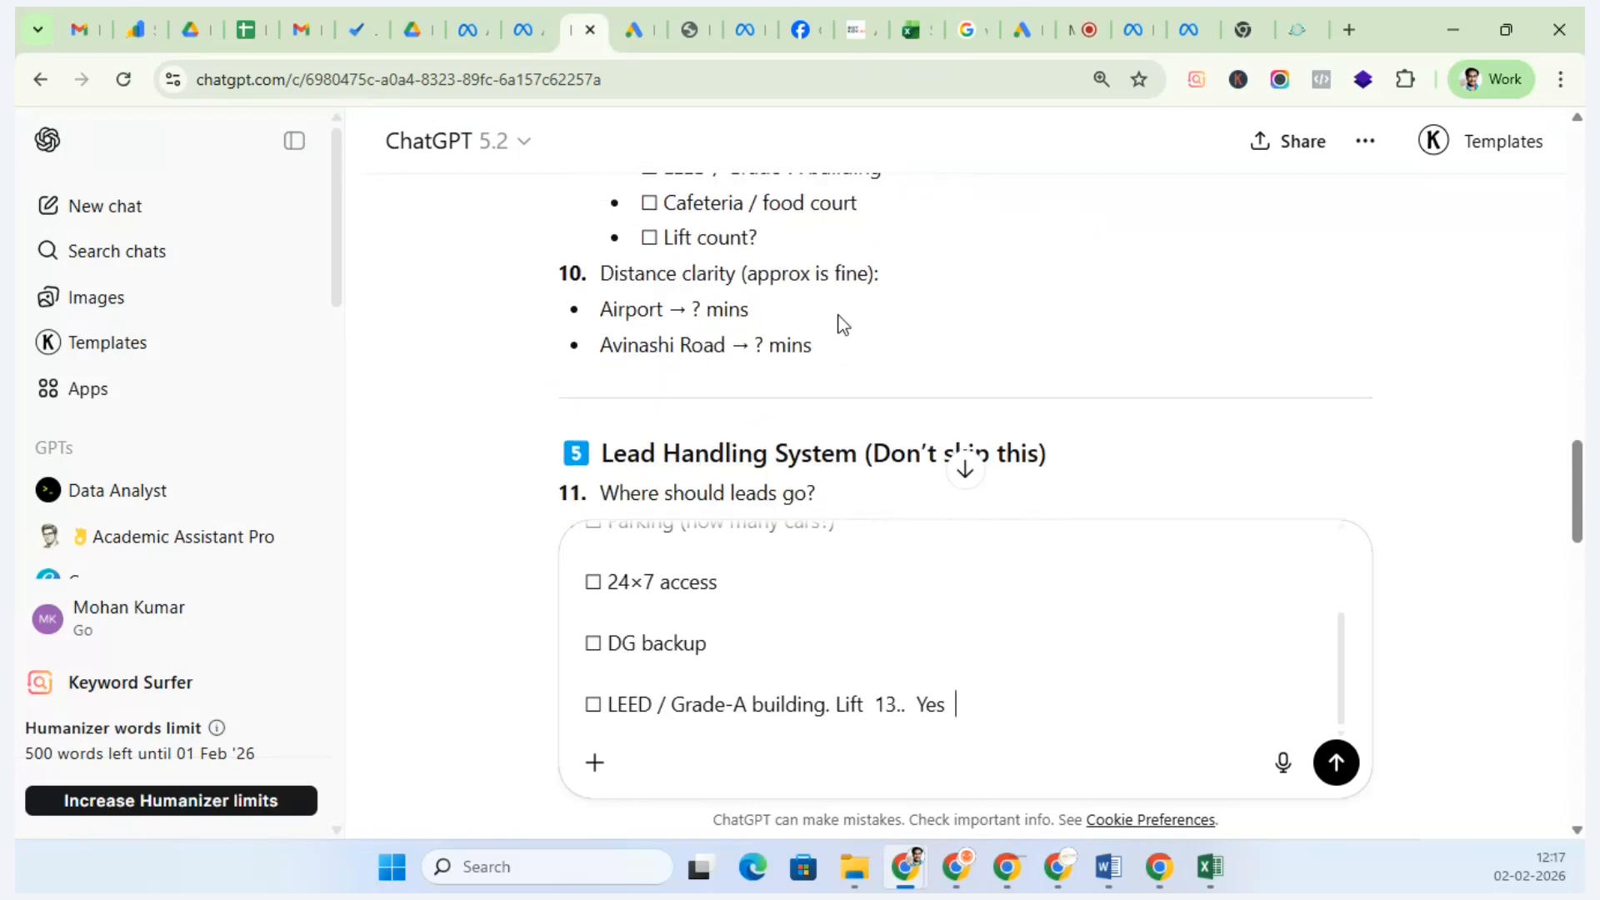
Step: Add item 10 to the draft: airport 5 mins, Avinashi road 5 mins
{"action": "type", "text": "10 Distane"}
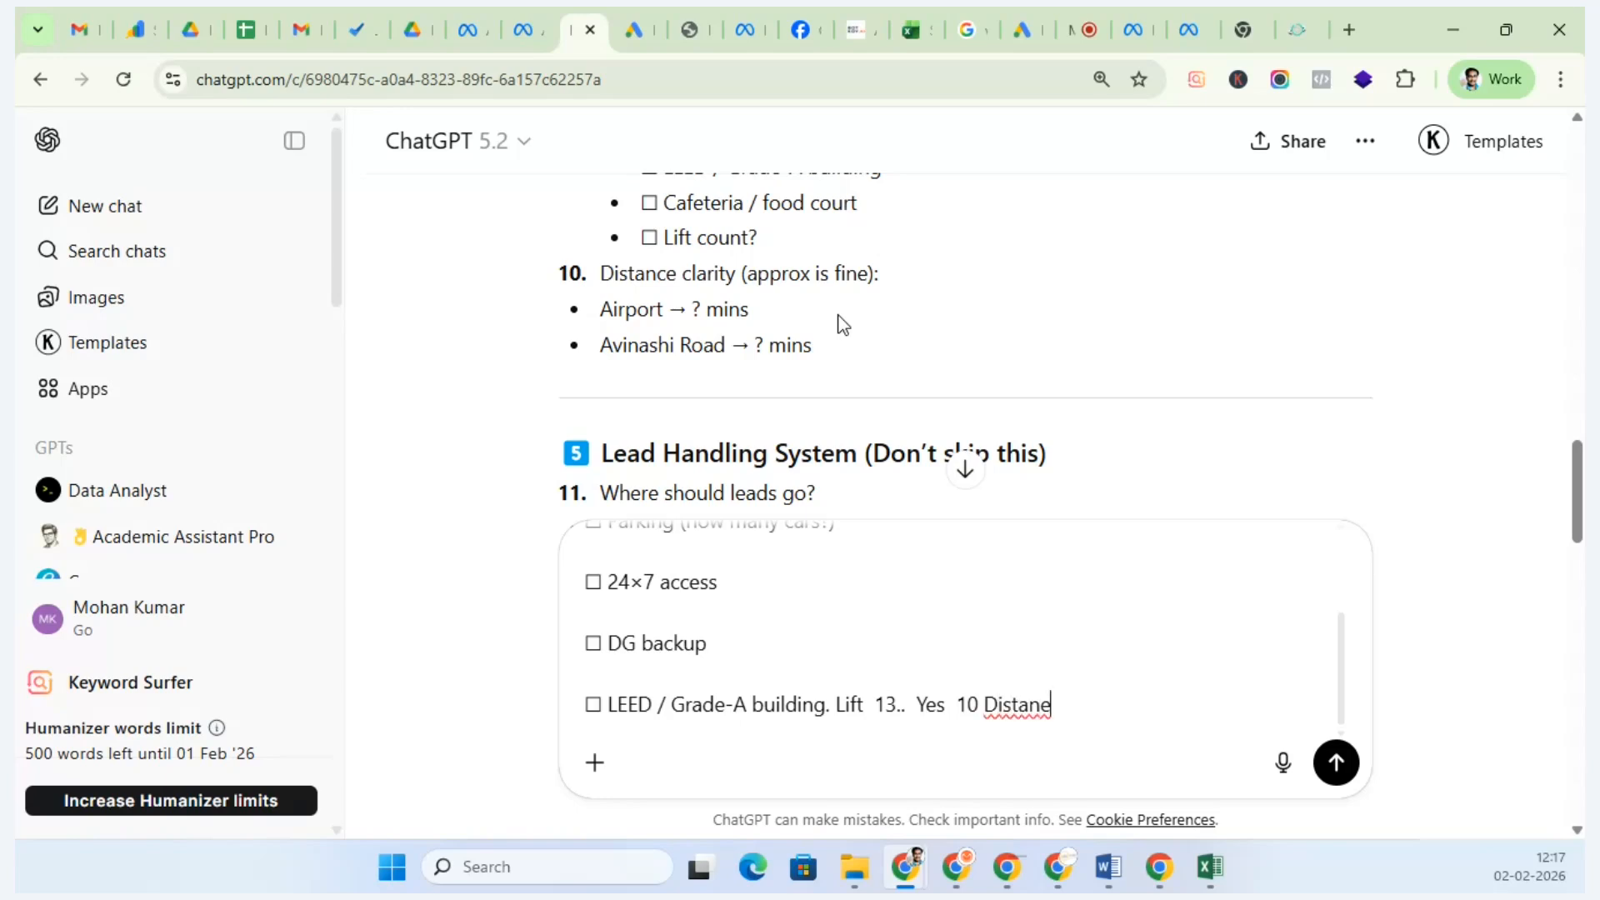
{"action": "key", "text": "BackSpace"}
{"action": "key", "text": "BackSpace"}
{"action": "type", "text": "nce - airport 5 m"}
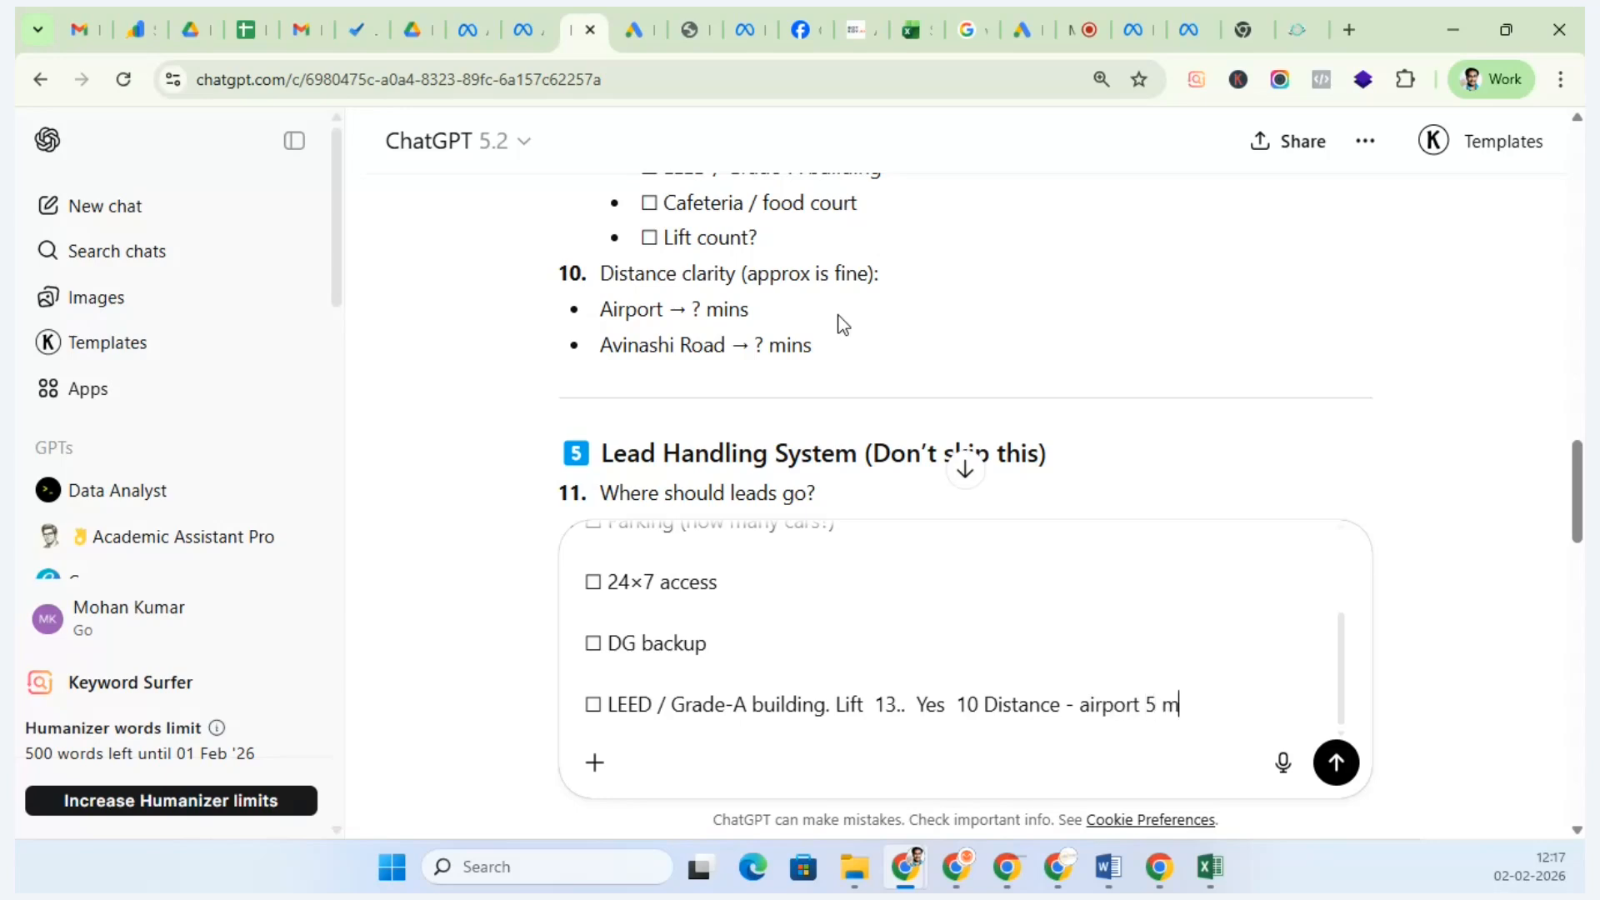
{"action": "type", "text": "ins"}
{"action": "scroll", "coordinate": [841, 323], "scroll_direction": "down", "scroll_amount": 1}
{"action": "type", "text": ", aviansi road"}
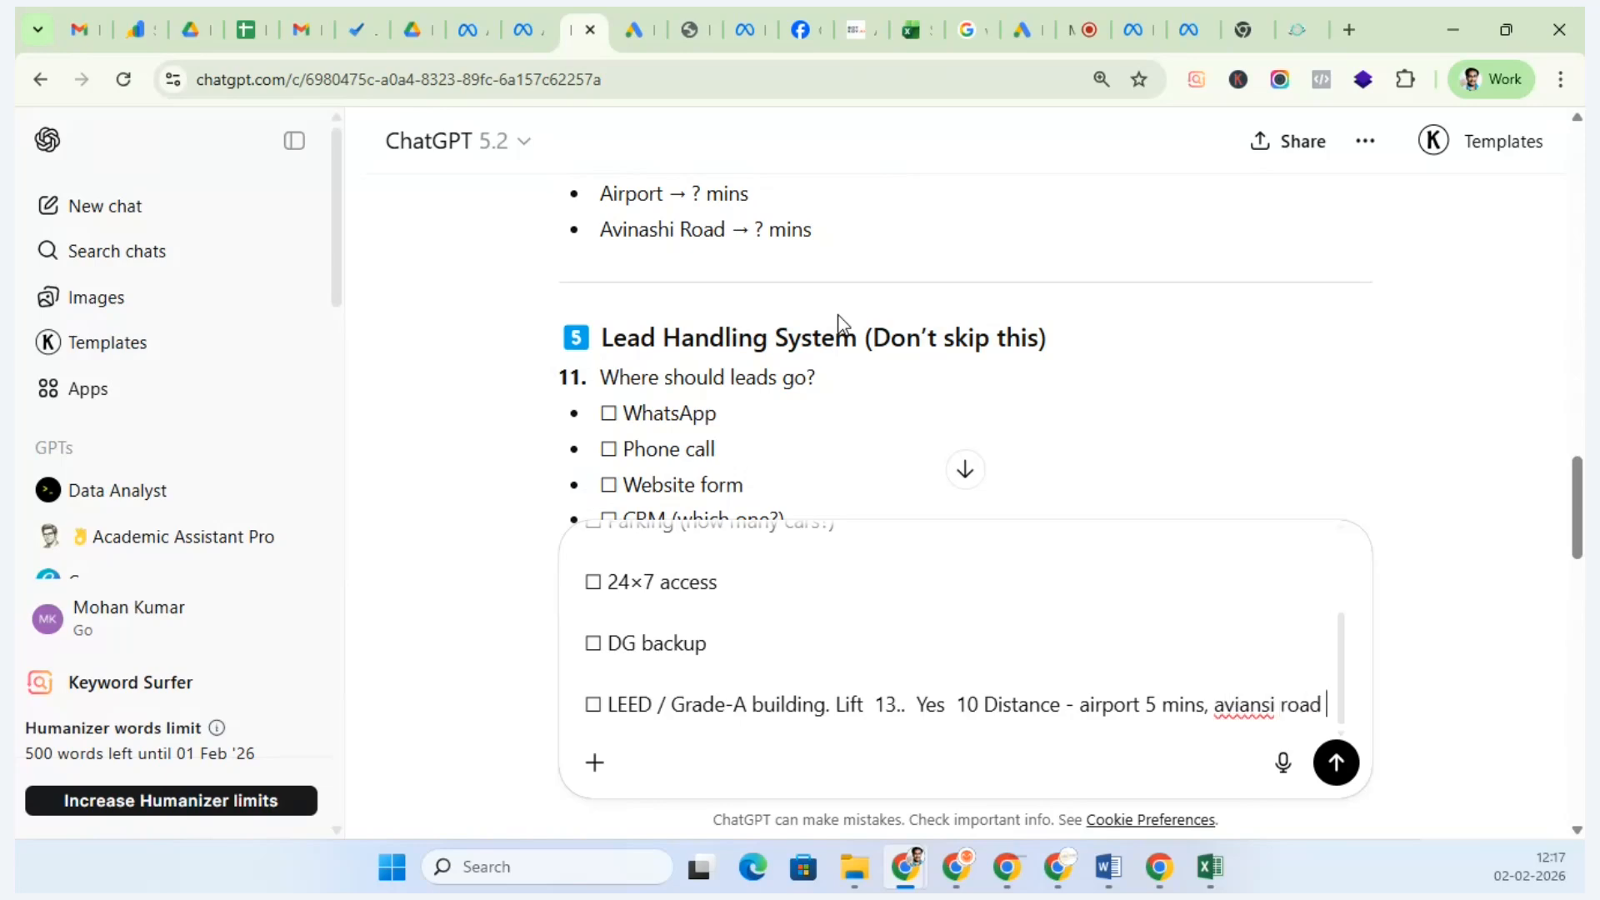
{"action": "type", "text": " 5 mins"}
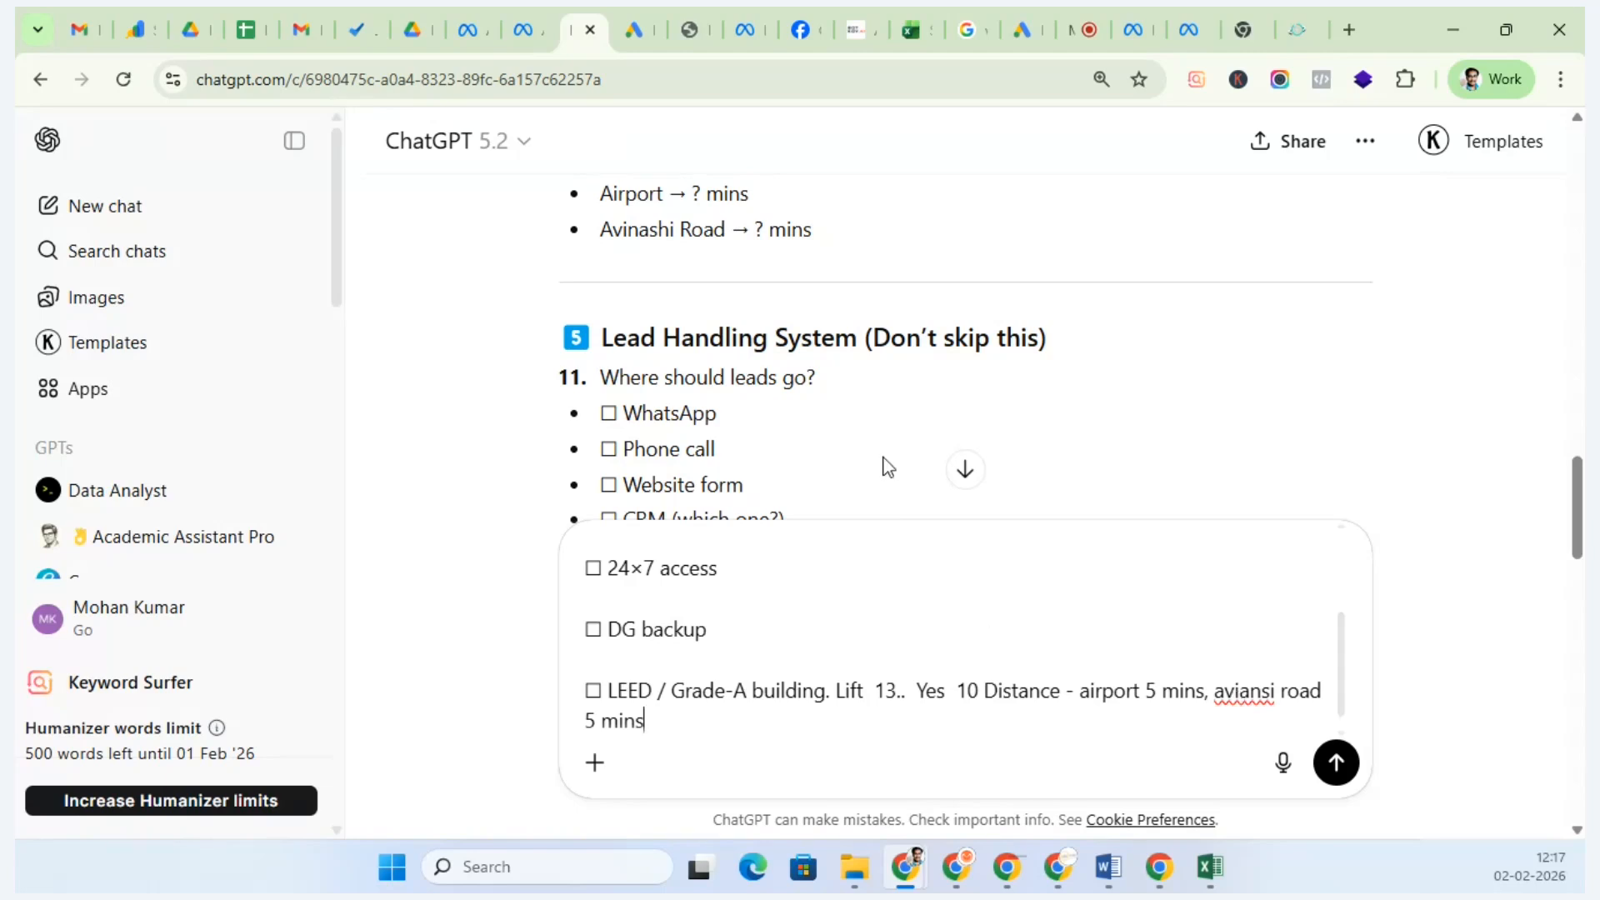
{"action": "scroll", "coordinate": [887, 467], "scroll_direction": "down", "scroll_amount": 1}
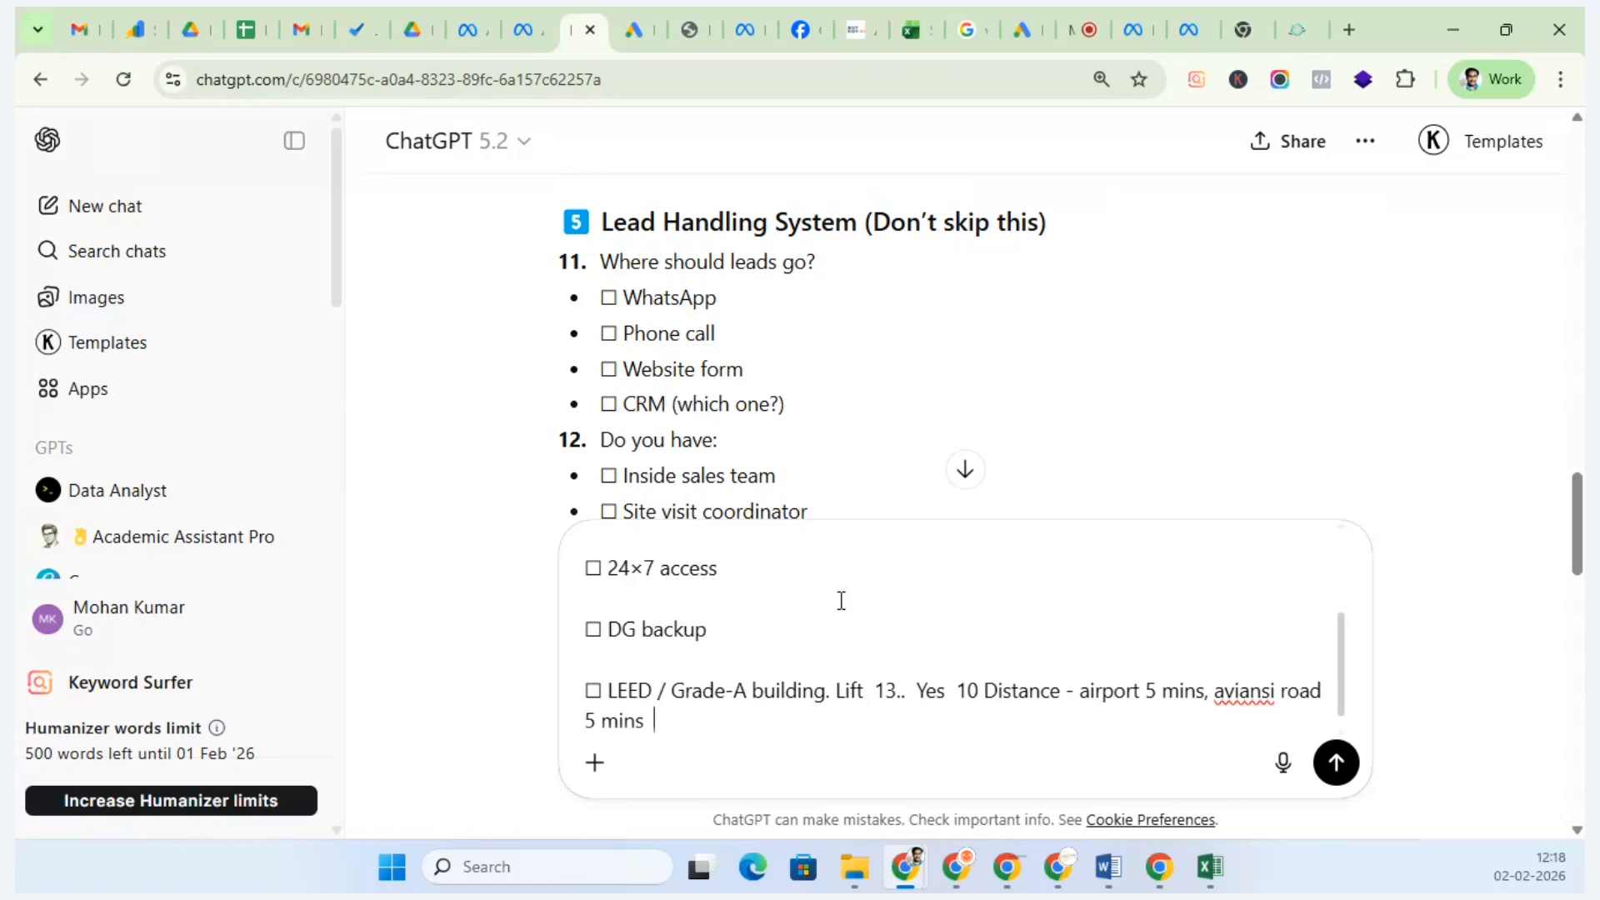
Step: Append a lead-handling note asking ChatGPT to suggest the type of ad
{"action": "type", "text": "- Lead hand,ing - you sug"}
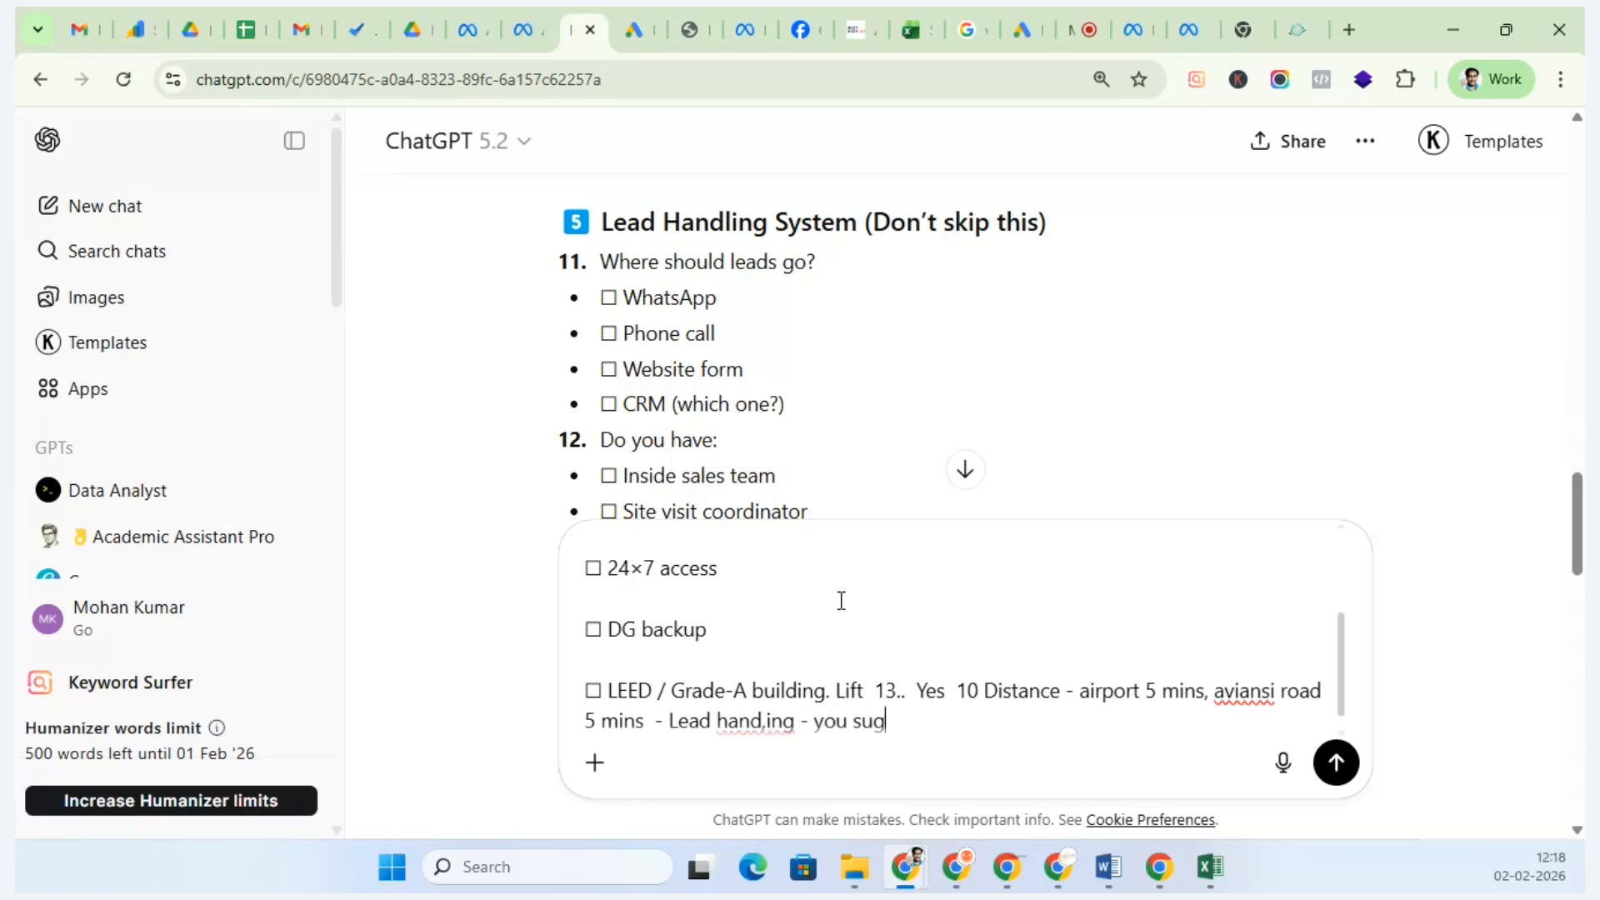
{"action": "type", "text": "gest type of ad"}
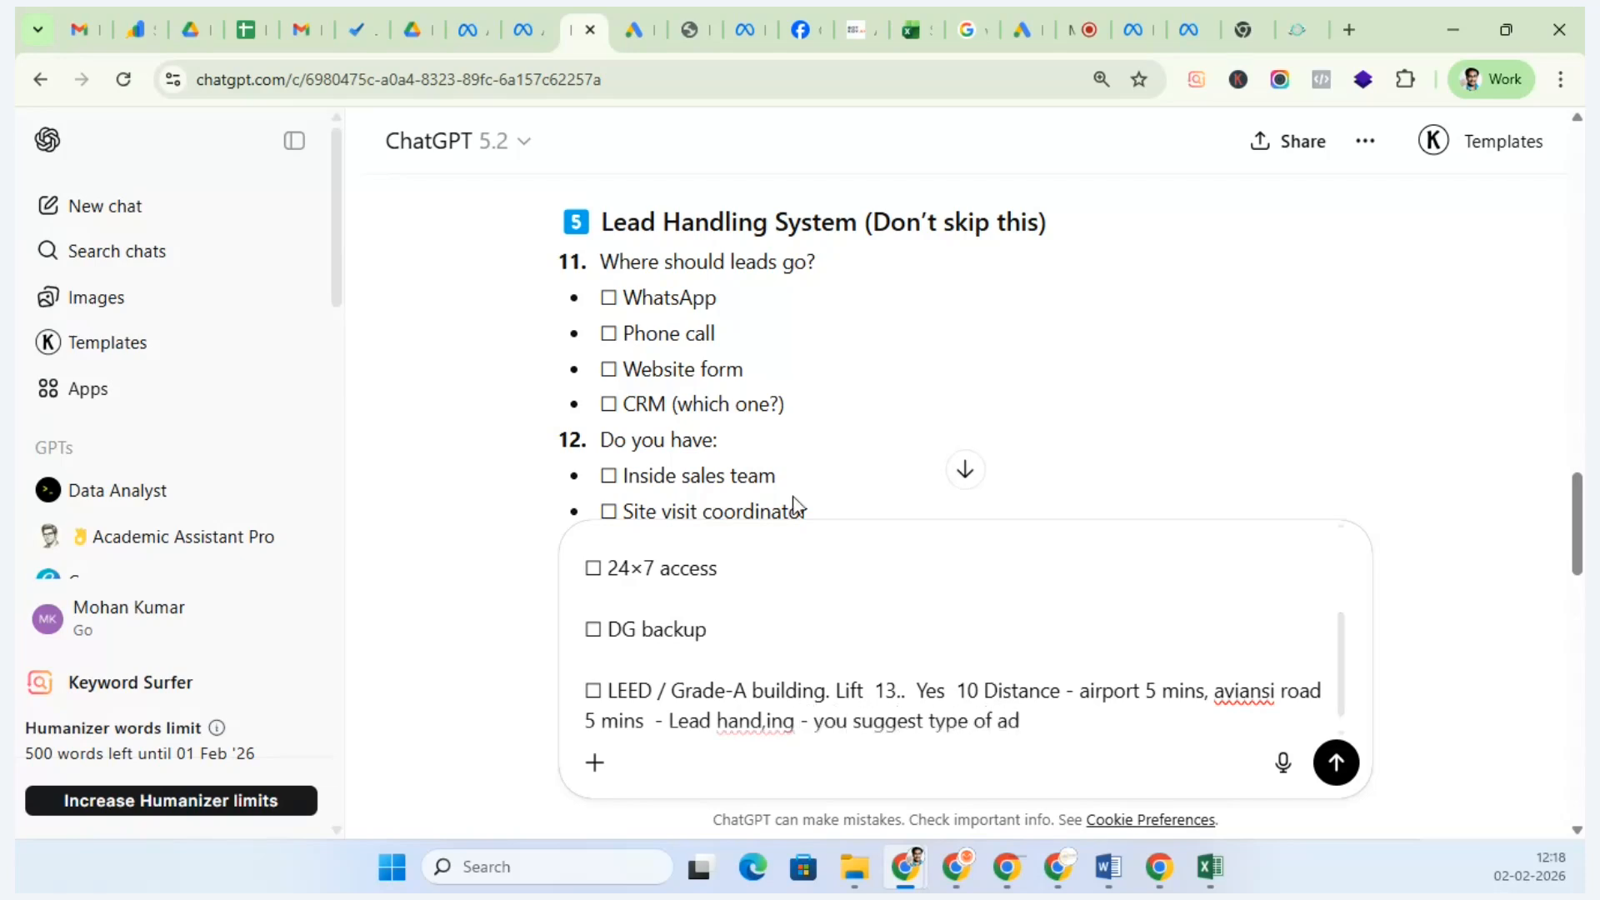
{"action": "scroll", "coordinate": [794, 499], "scroll_direction": "down", "scroll_amount": 3}
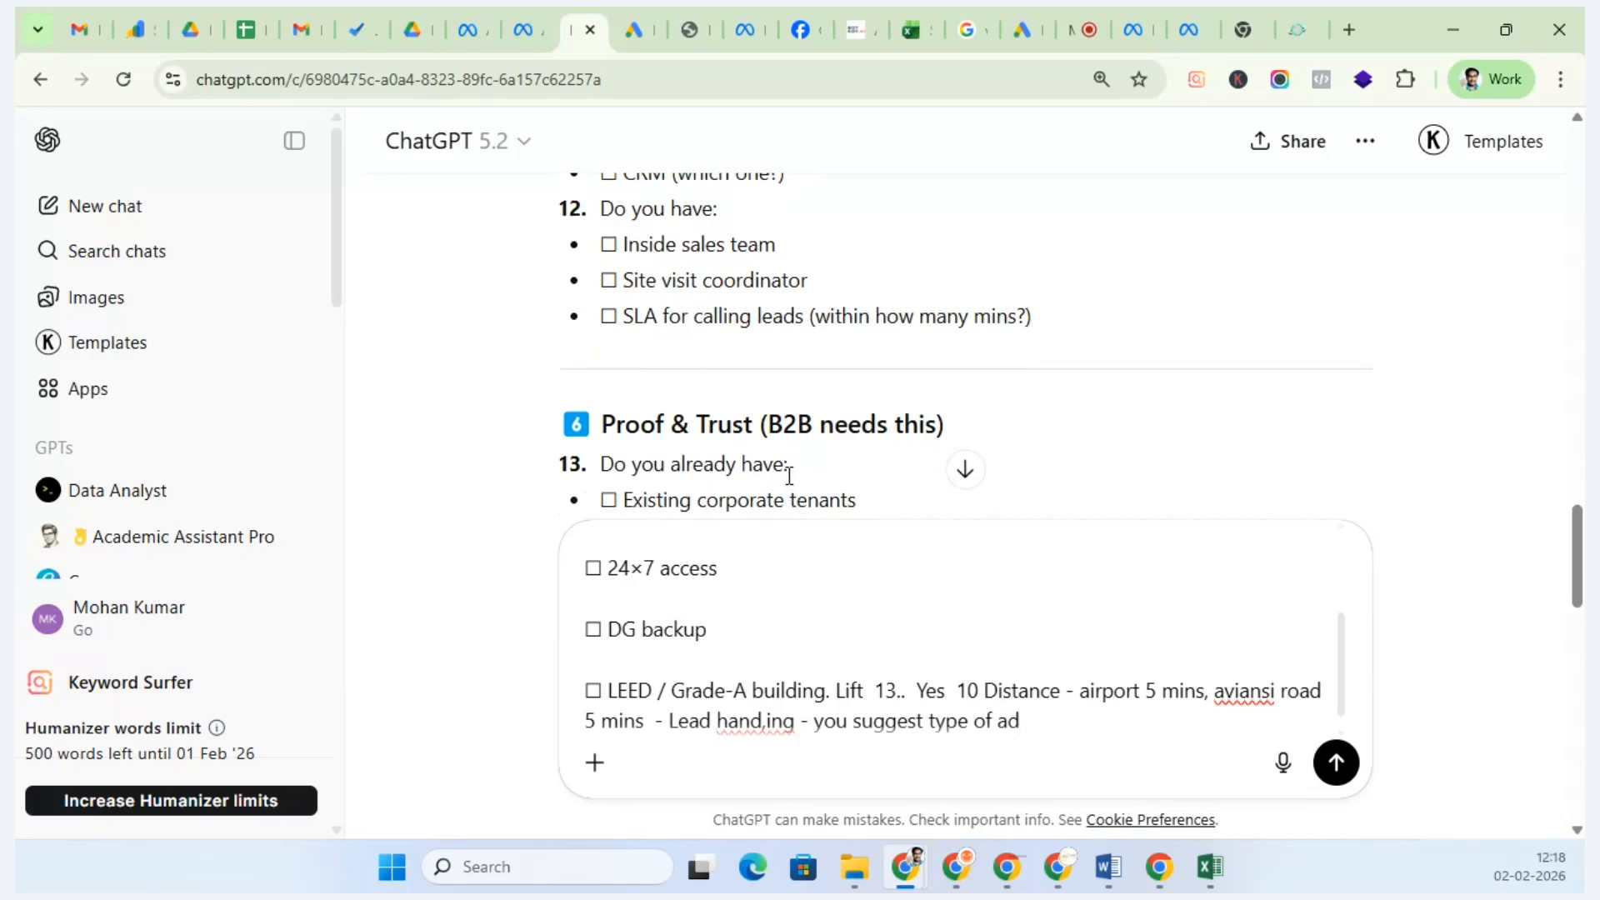
{"action": "scroll", "coordinate": [760, 408], "scroll_direction": "up", "scroll_amount": 2}
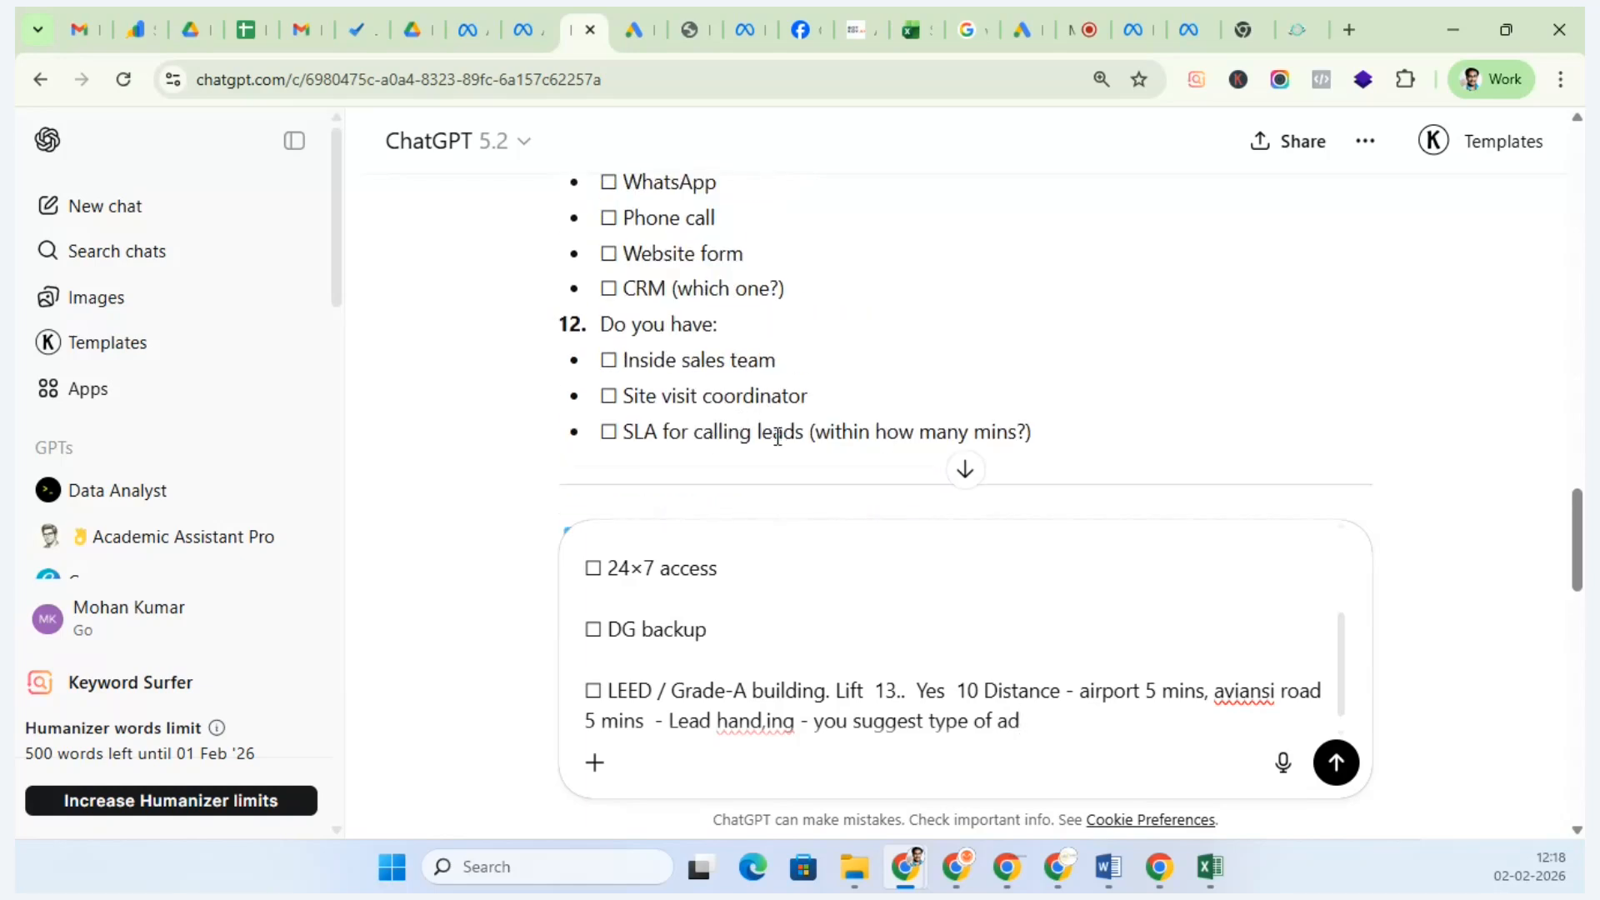
{"action": "scroll", "coordinate": [777, 436], "scroll_direction": "down", "scroll_amount": 1}
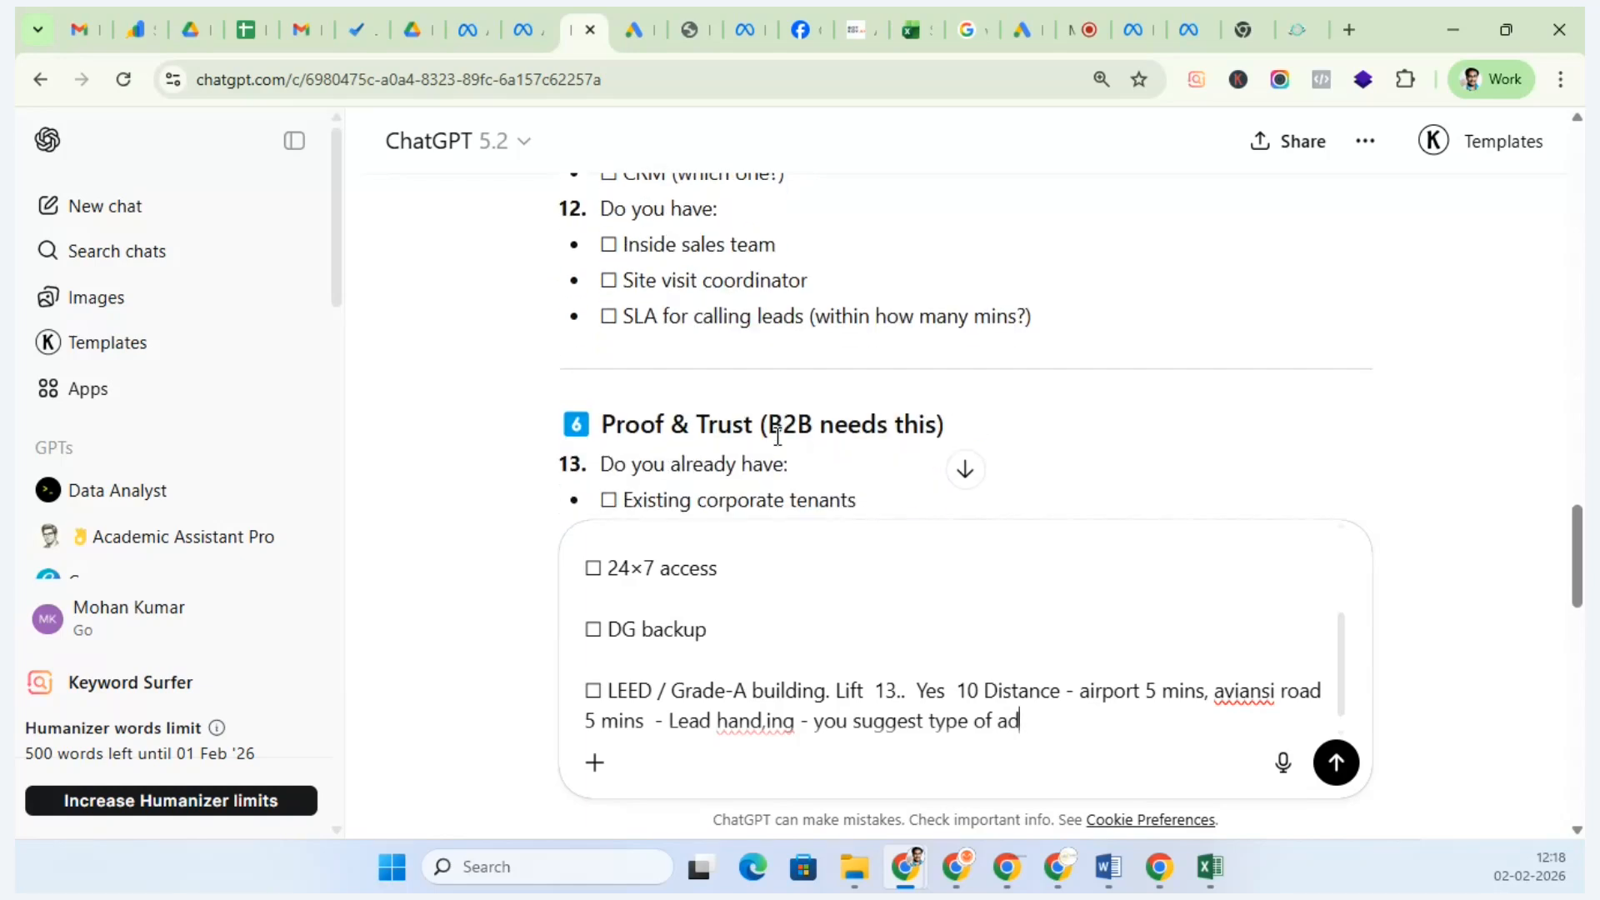
Step: Add 'We have inside sales team' and 'High quality leads - low volume' to the reply
{"action": "type", "text": "We have inside sales tea"}
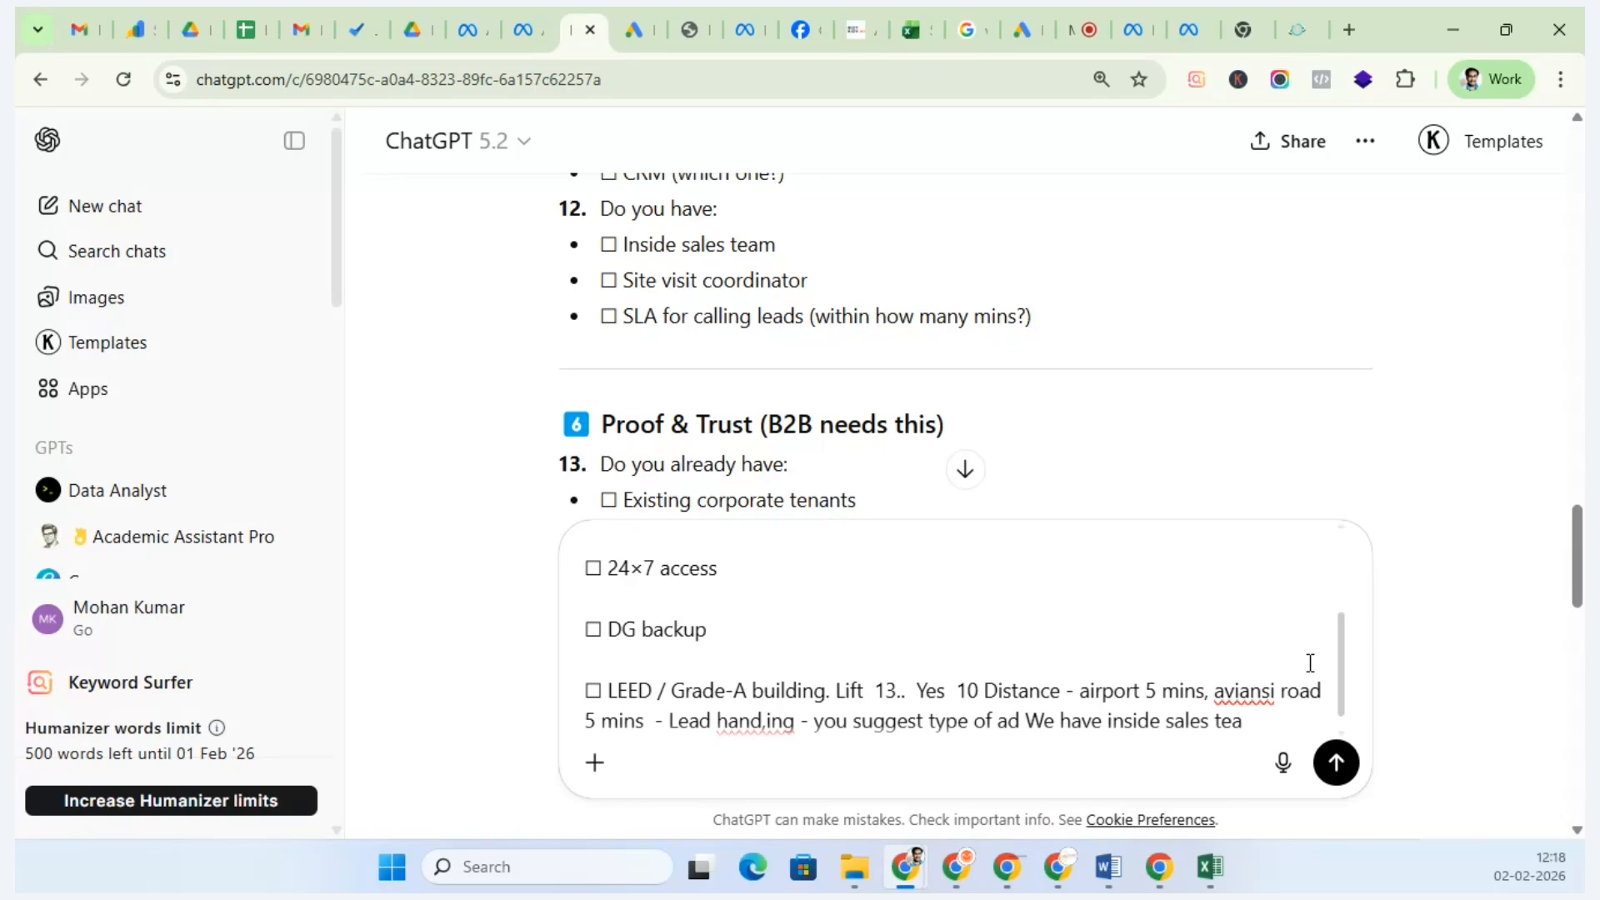
{"action": "type", "text": "m"}
{"action": "scroll", "coordinate": [1029, 418], "scroll_direction": "down", "scroll_amount": 3}
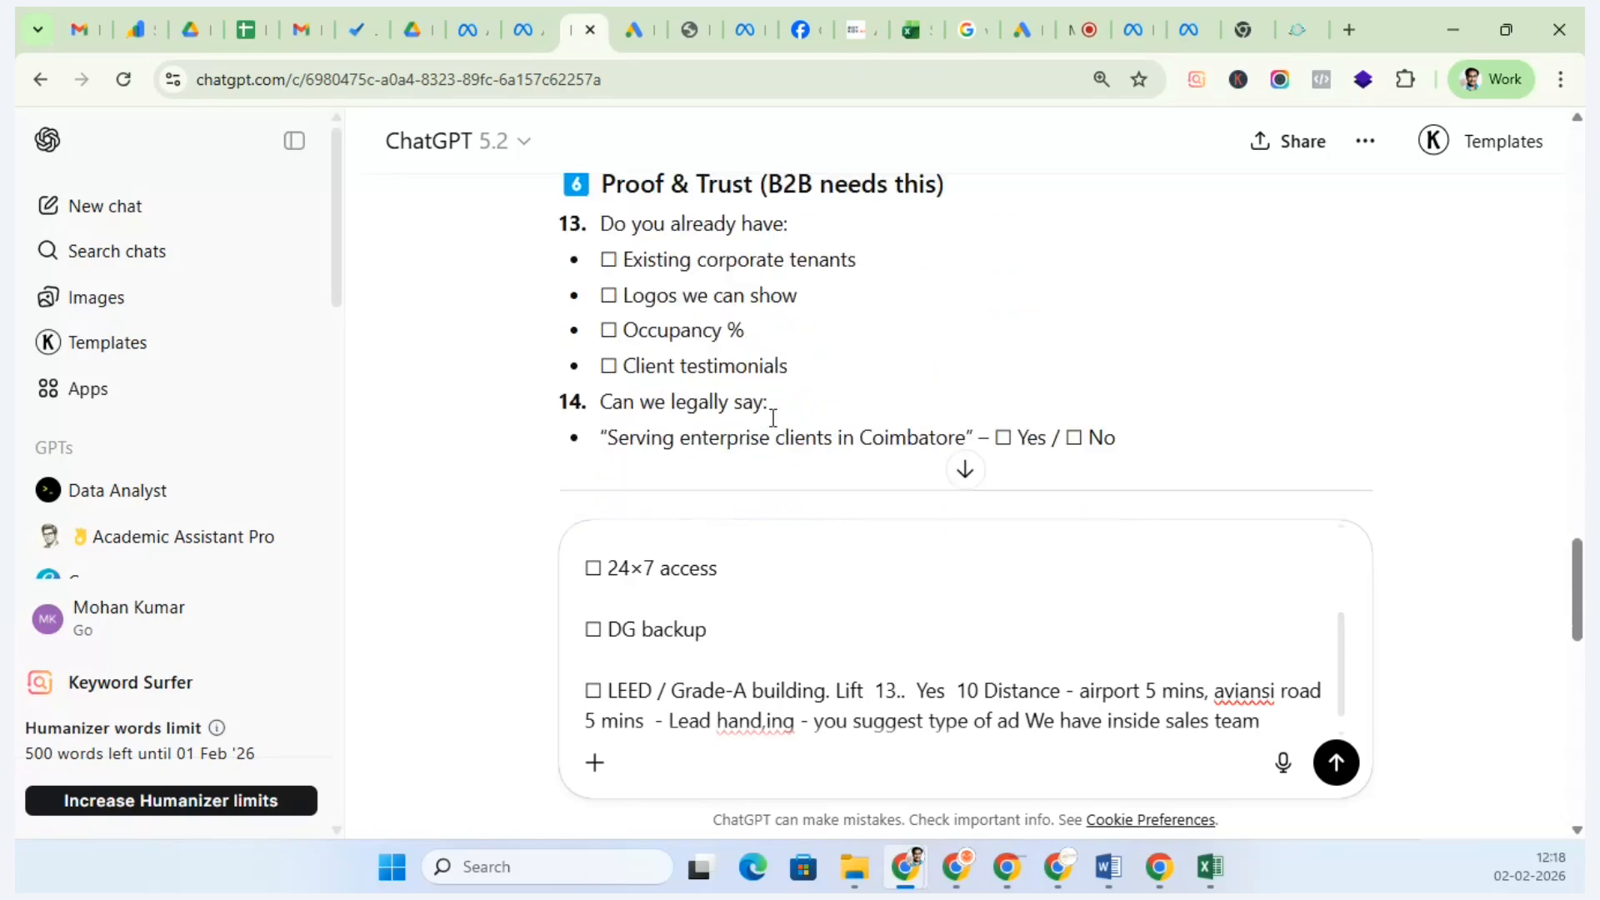
{"action": "scroll", "coordinate": [773, 419], "scroll_direction": "down", "scroll_amount": 1}
{"action": "scroll", "coordinate": [772, 418], "scroll_direction": "down", "scroll_amount": 1}
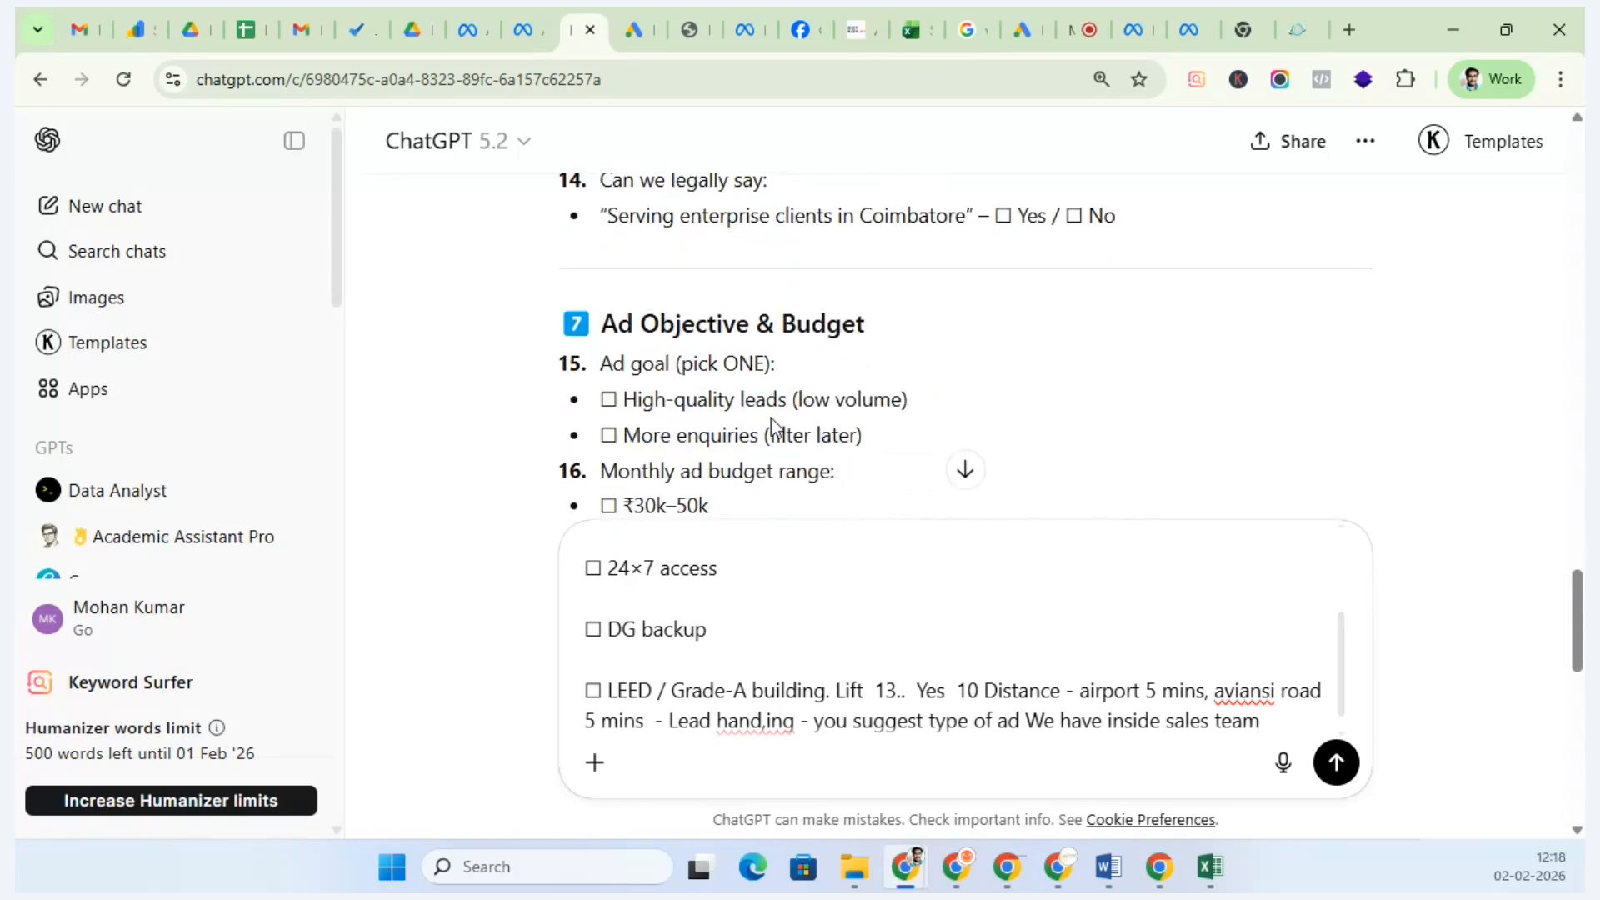
{"action": "scroll", "coordinate": [772, 417], "scroll_direction": "down", "scroll_amount": 2}
{"action": "scroll", "coordinate": [772, 417], "scroll_direction": "up", "scroll_amount": 1}
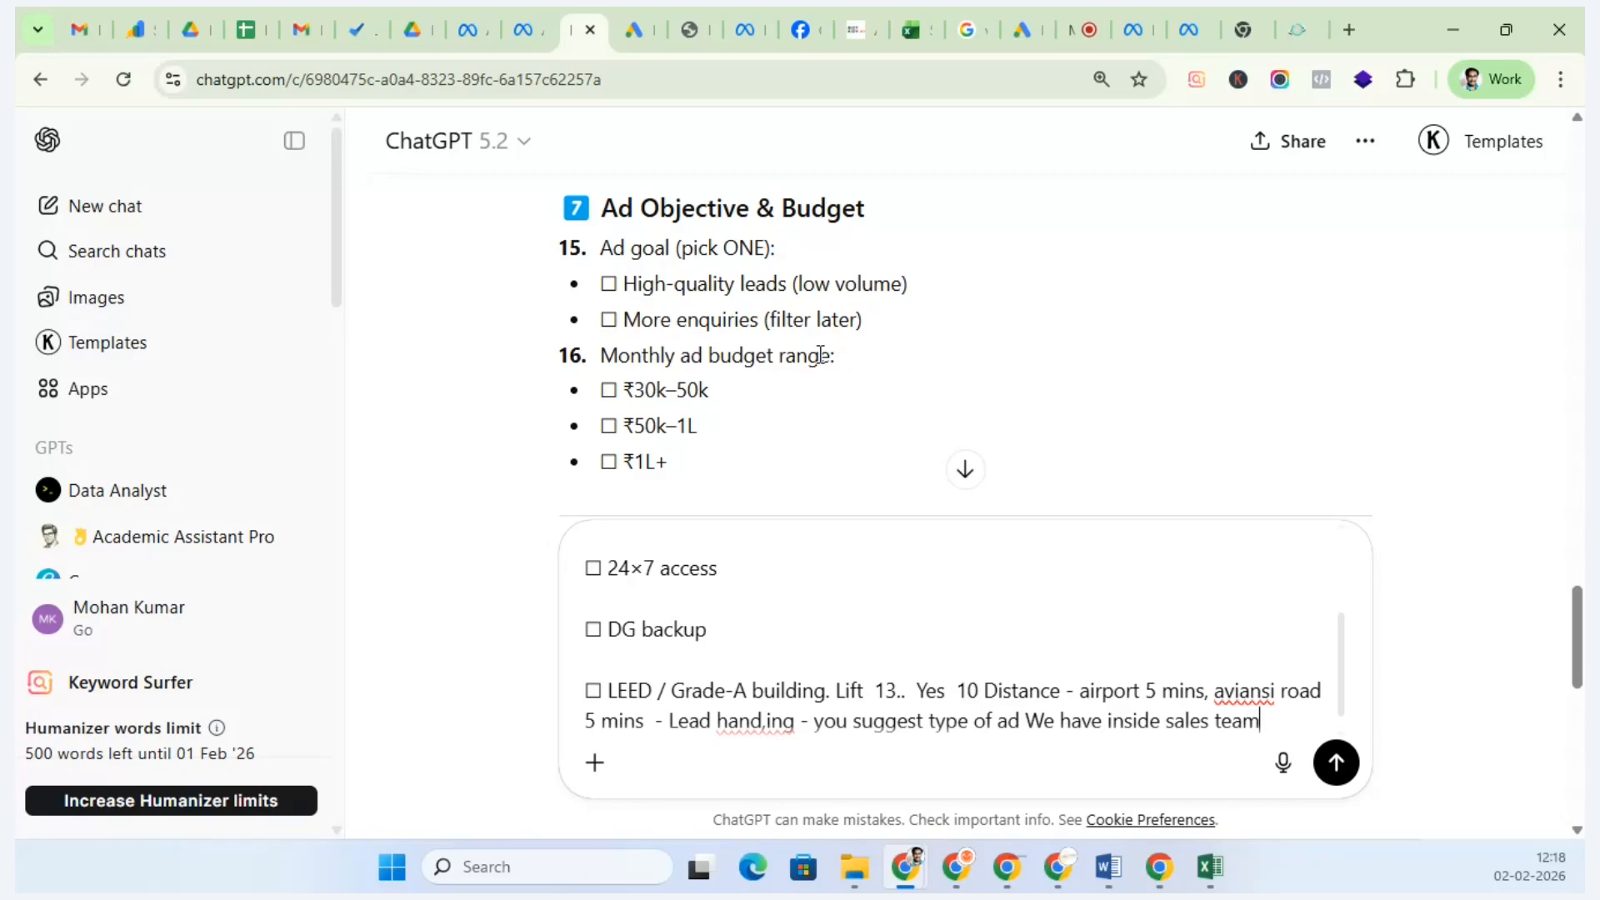
{"action": "type", "text": ", High quality lea"}
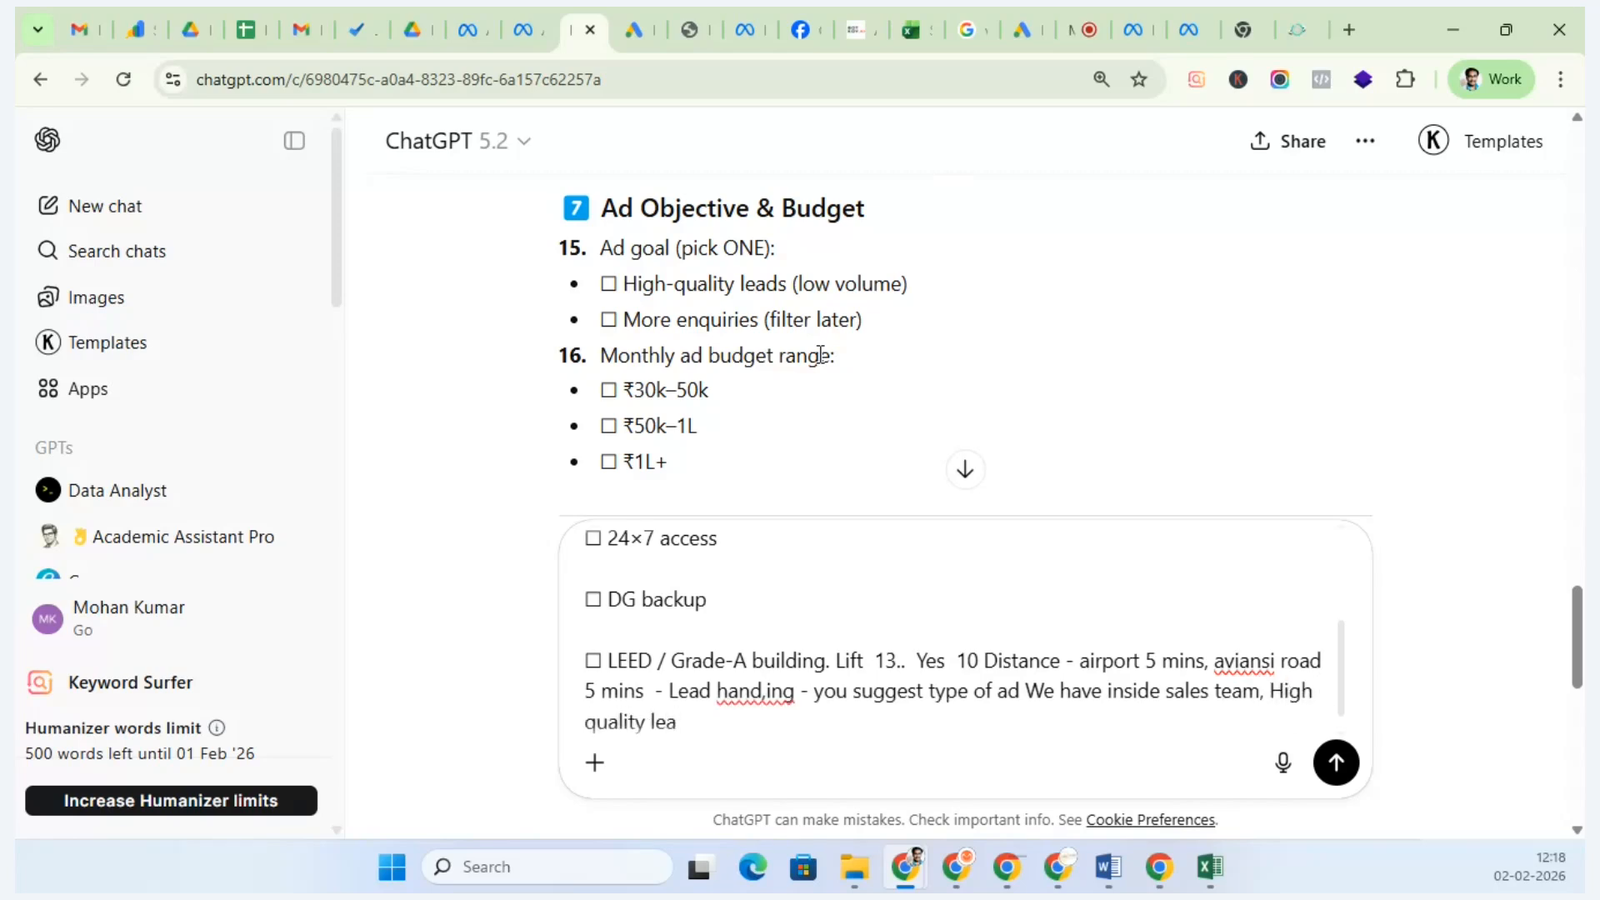
{"action": "type", "text": "ds - low volumse"}
{"action": "key", "text": "BackSpace"}
{"action": "key", "text": "BackSpace"}
{"action": "type", "text": "e"}
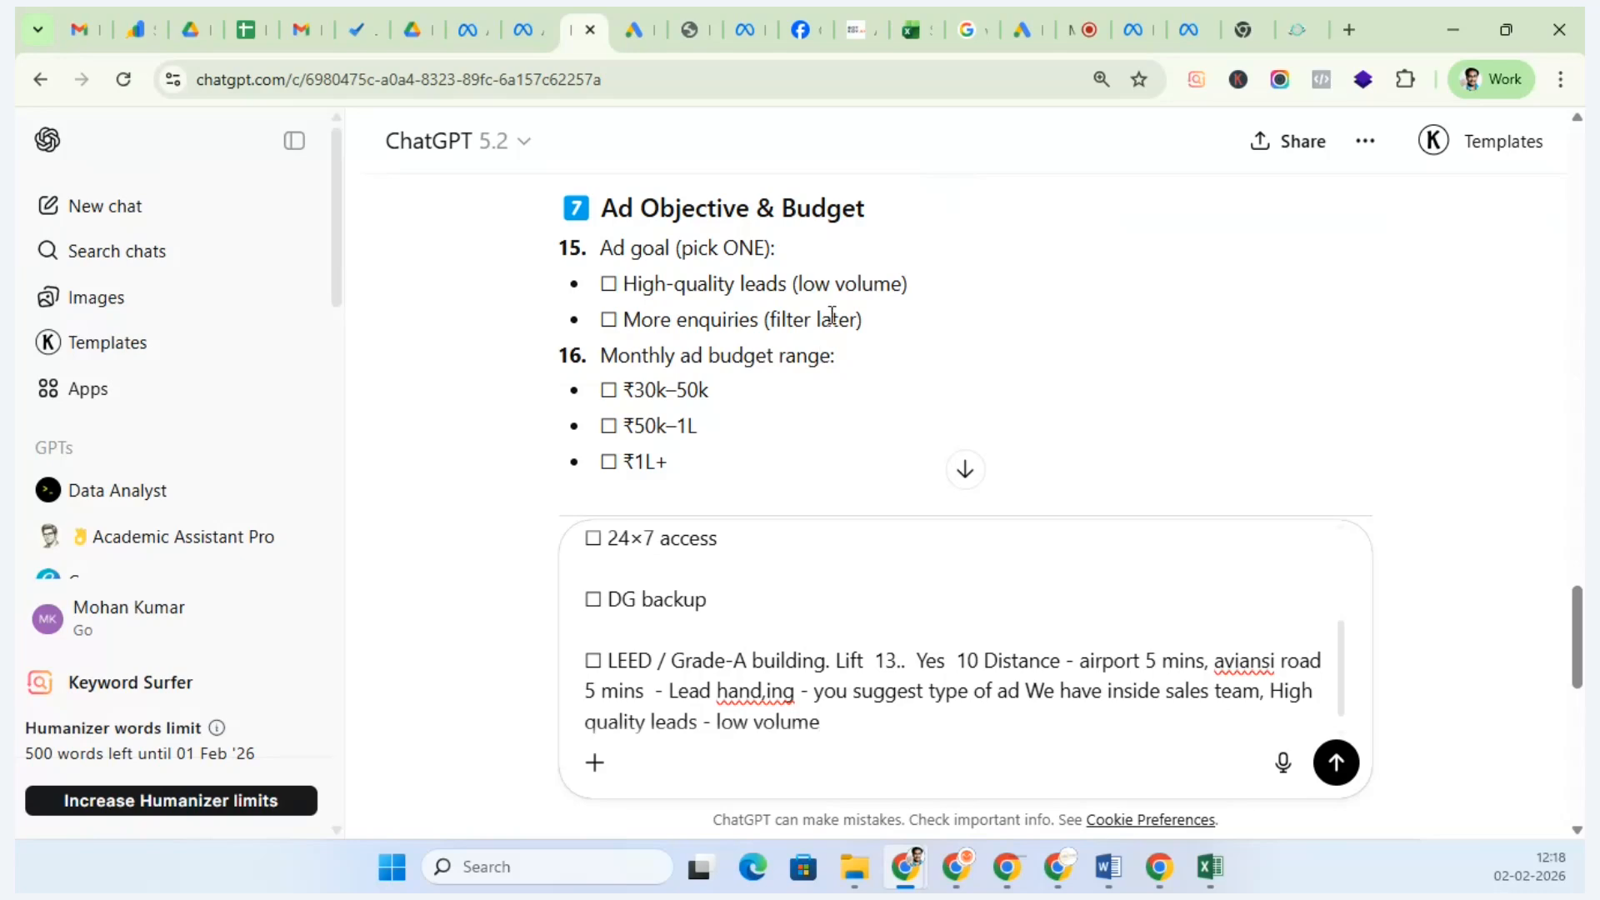
{"action": "scroll", "coordinate": [797, 412], "scroll_direction": "down", "scroll_amount": 2}
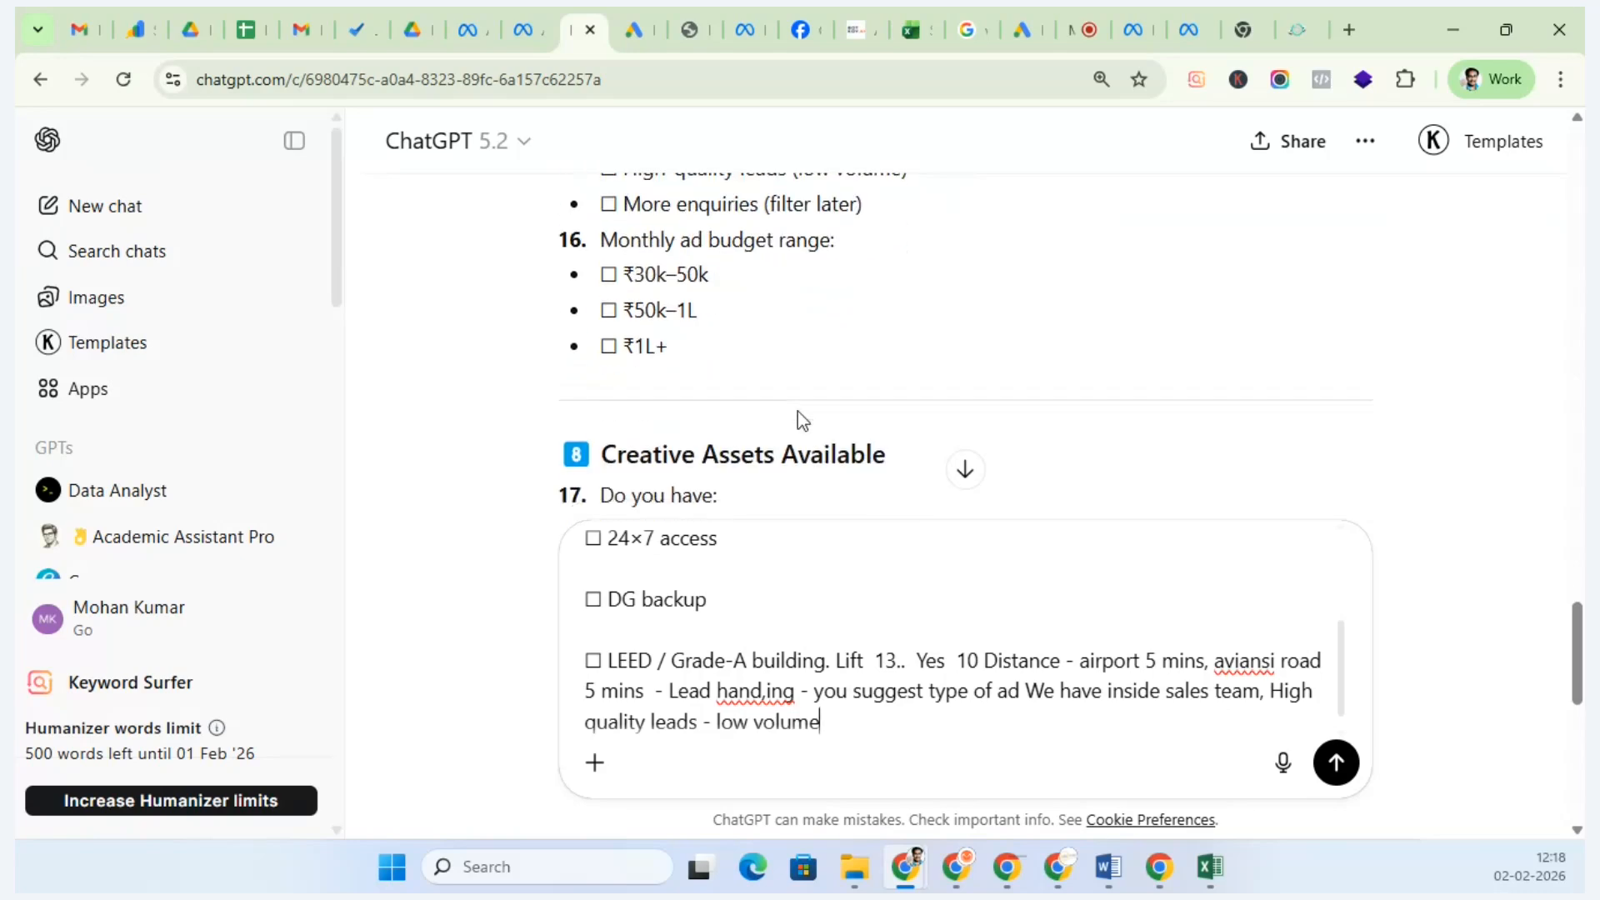
Step: Add 'Monthly ad budget 15000' and 'Walkthrough video', then send the answers
{"action": "type", "text": ". Monthly ad bu"}
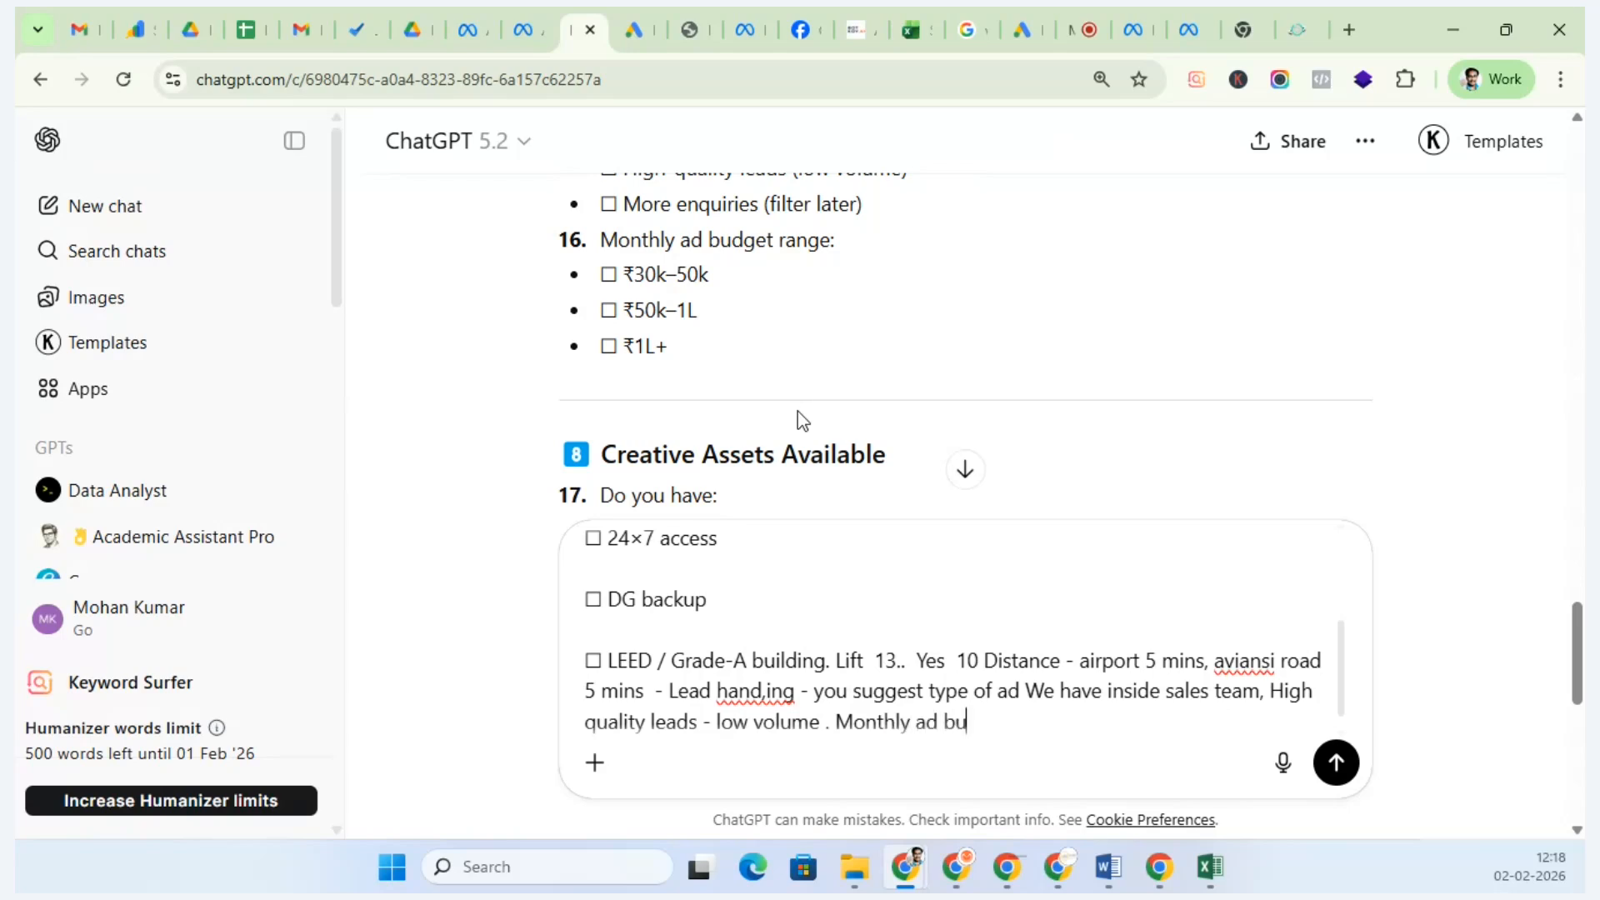
{"action": "type", "text": "dget 15000"}
{"action": "scroll", "coordinate": [800, 417], "scroll_direction": "down", "scroll_amount": 2}
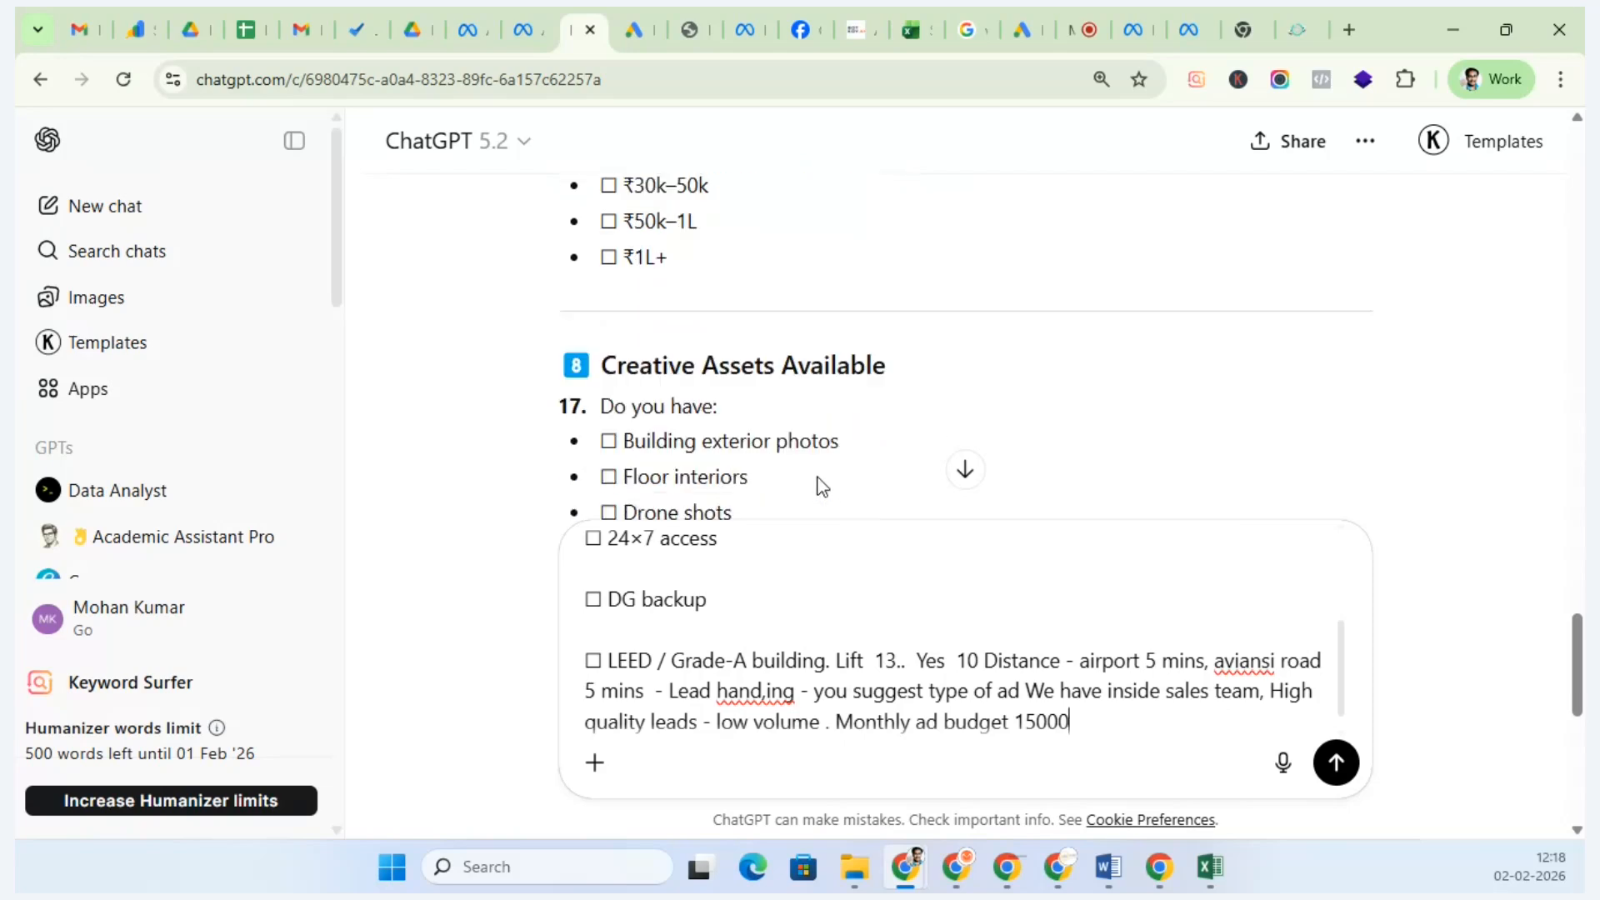
{"action": "scroll", "coordinate": [814, 461], "scroll_direction": "down", "scroll_amount": 2}
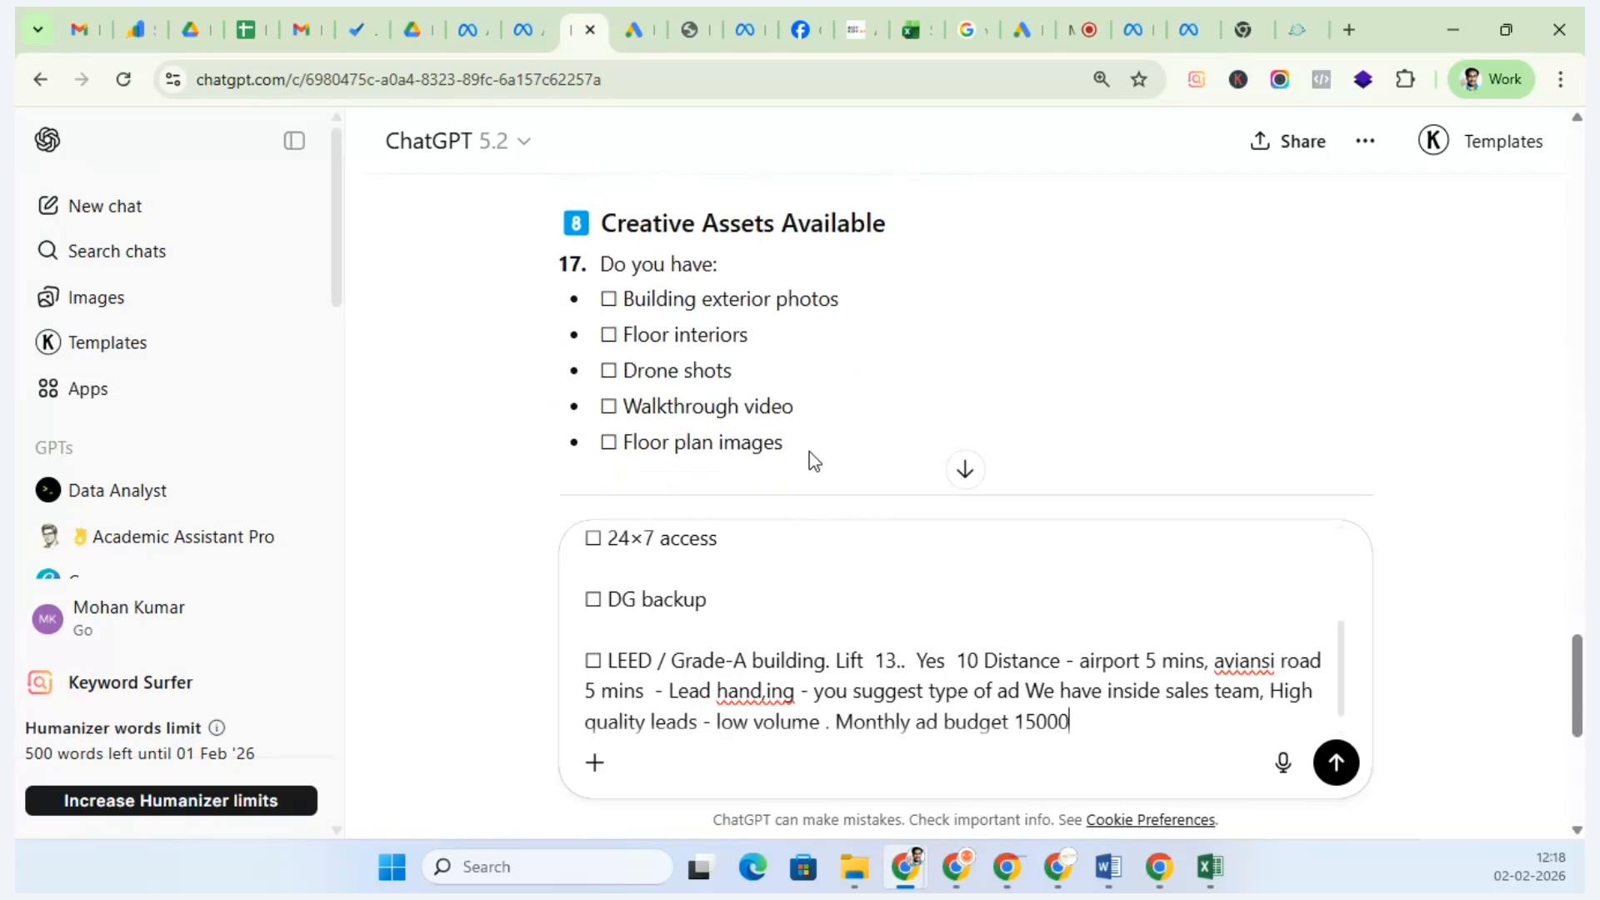
{"action": "scroll", "coordinate": [814, 461], "scroll_direction": "down", "scroll_amount": 2}
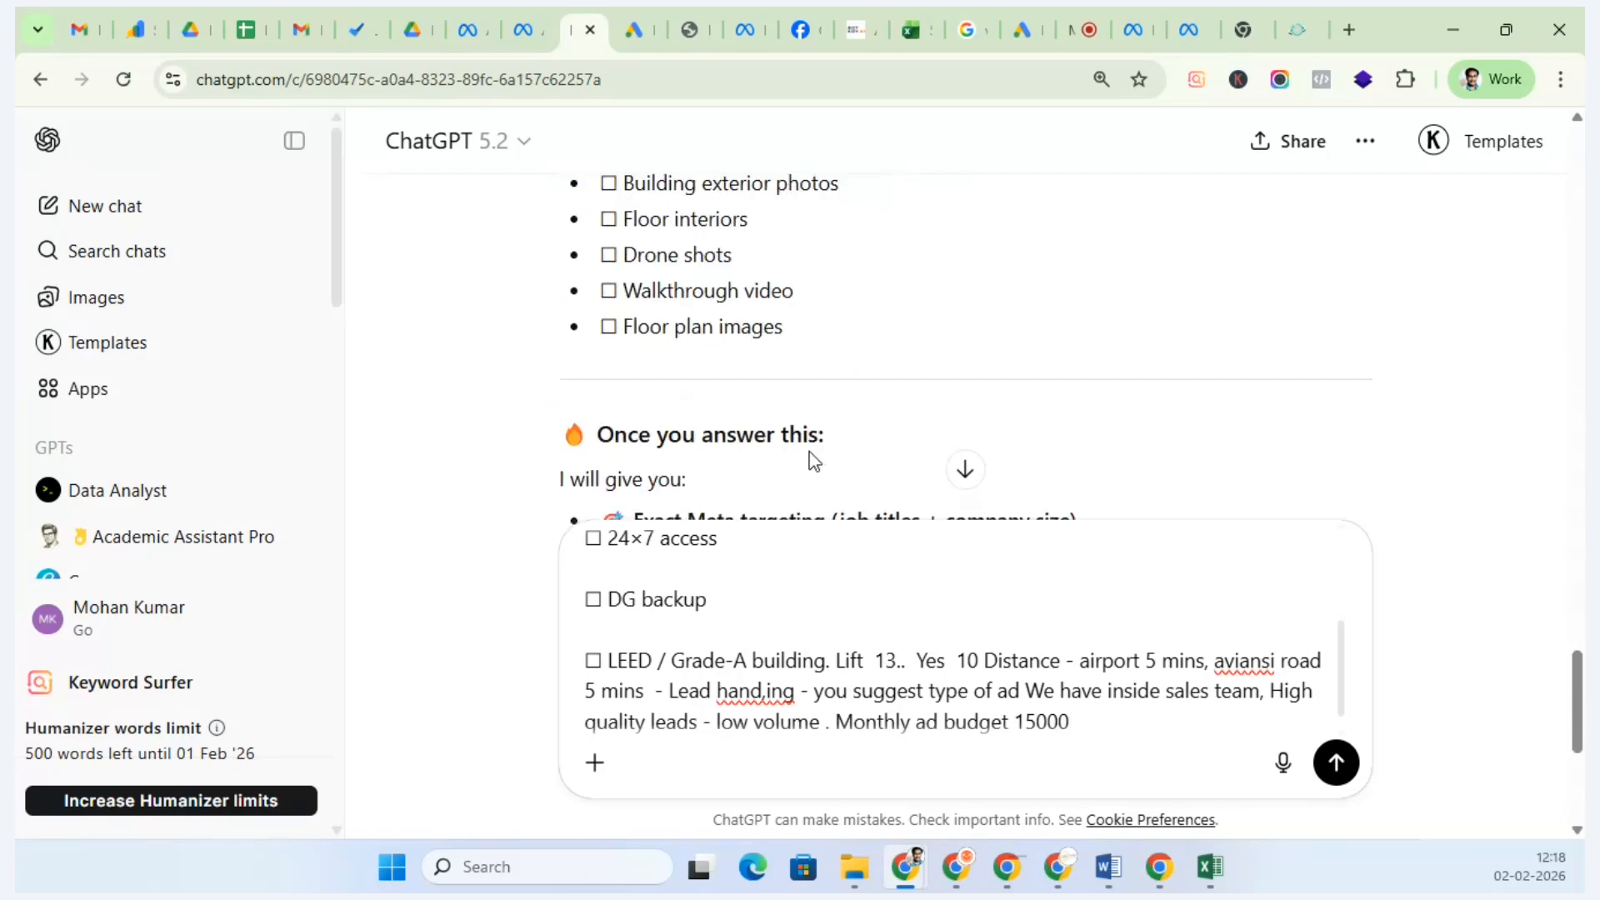
{"action": "scroll", "coordinate": [814, 462], "scroll_direction": "up", "scroll_amount": 2}
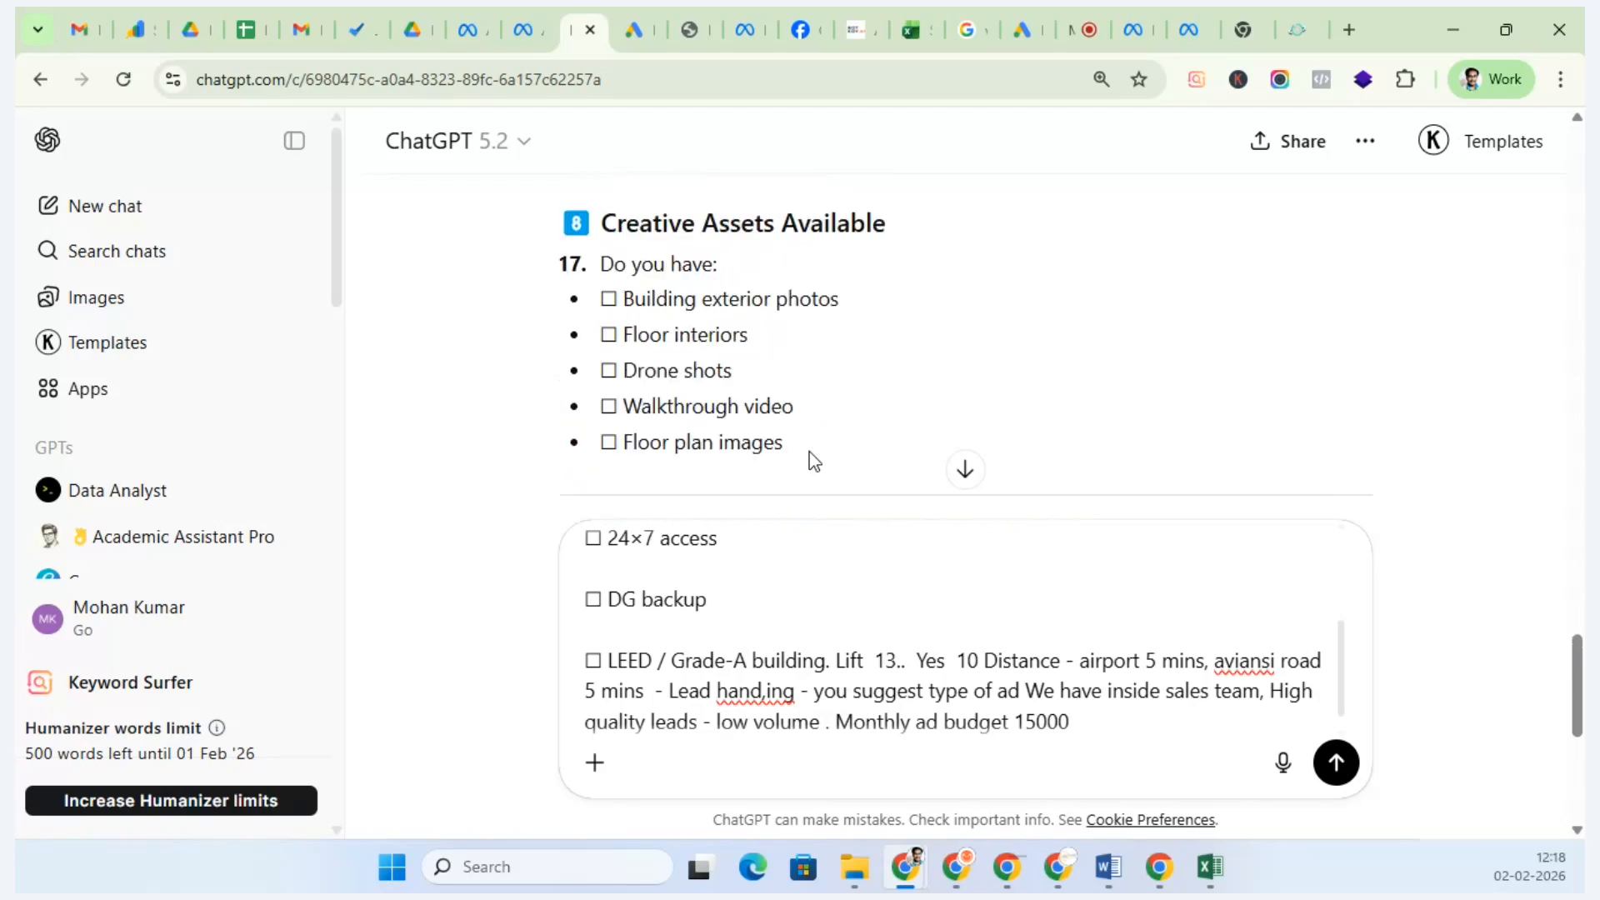
{"action": "type", "text": ". Walkthrough video"}
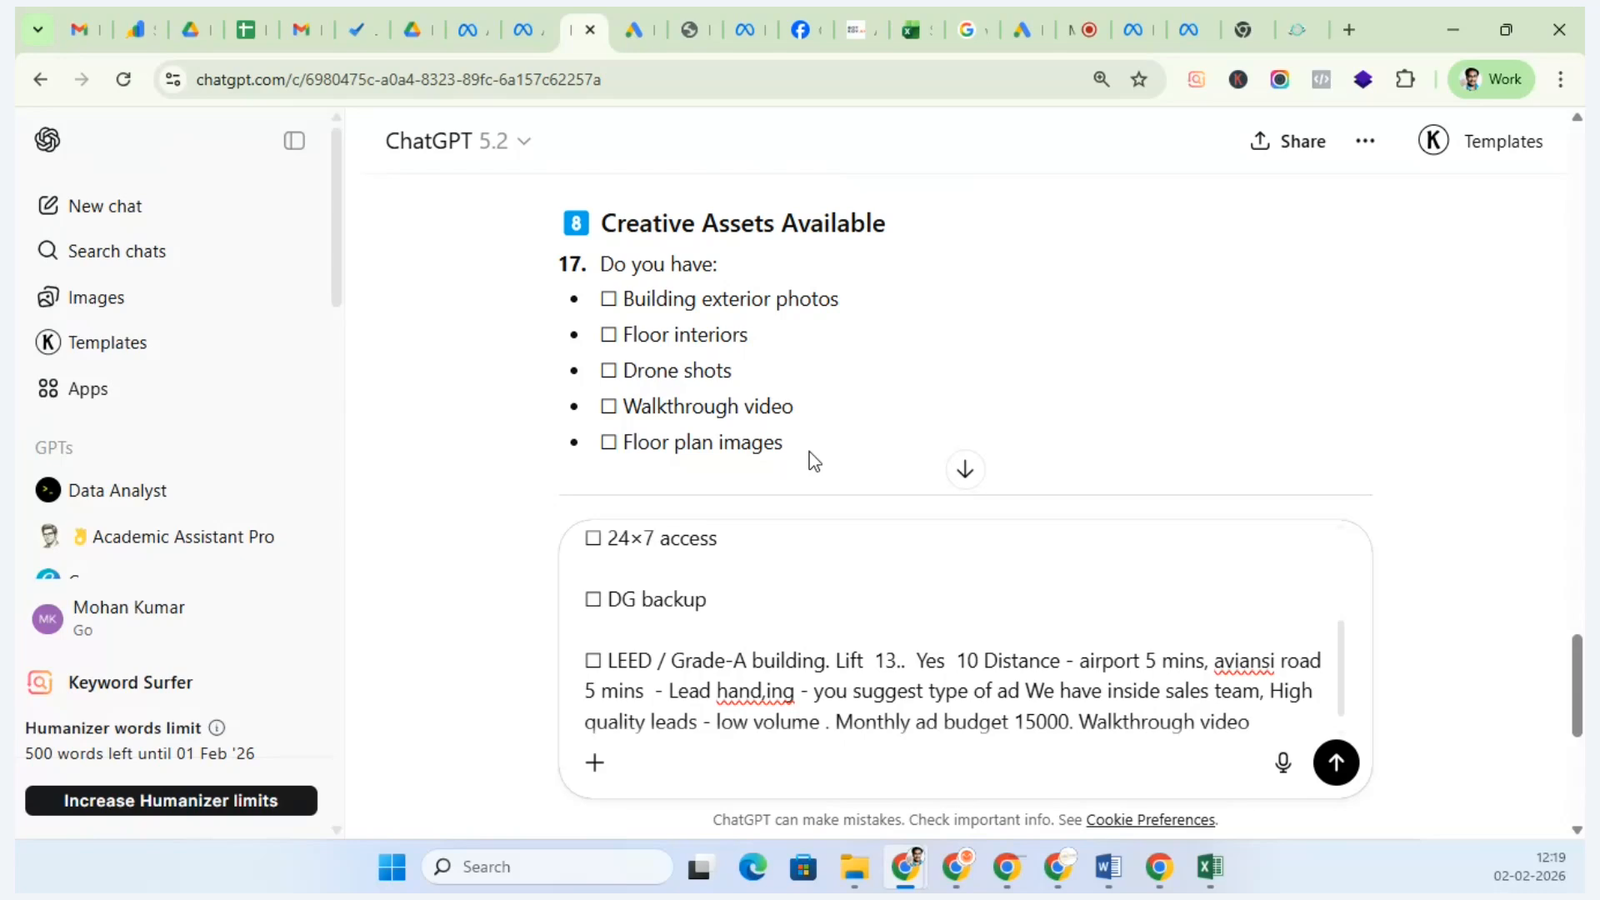
{"action": "scroll", "coordinate": [831, 392], "scroll_direction": "down", "scroll_amount": 4}
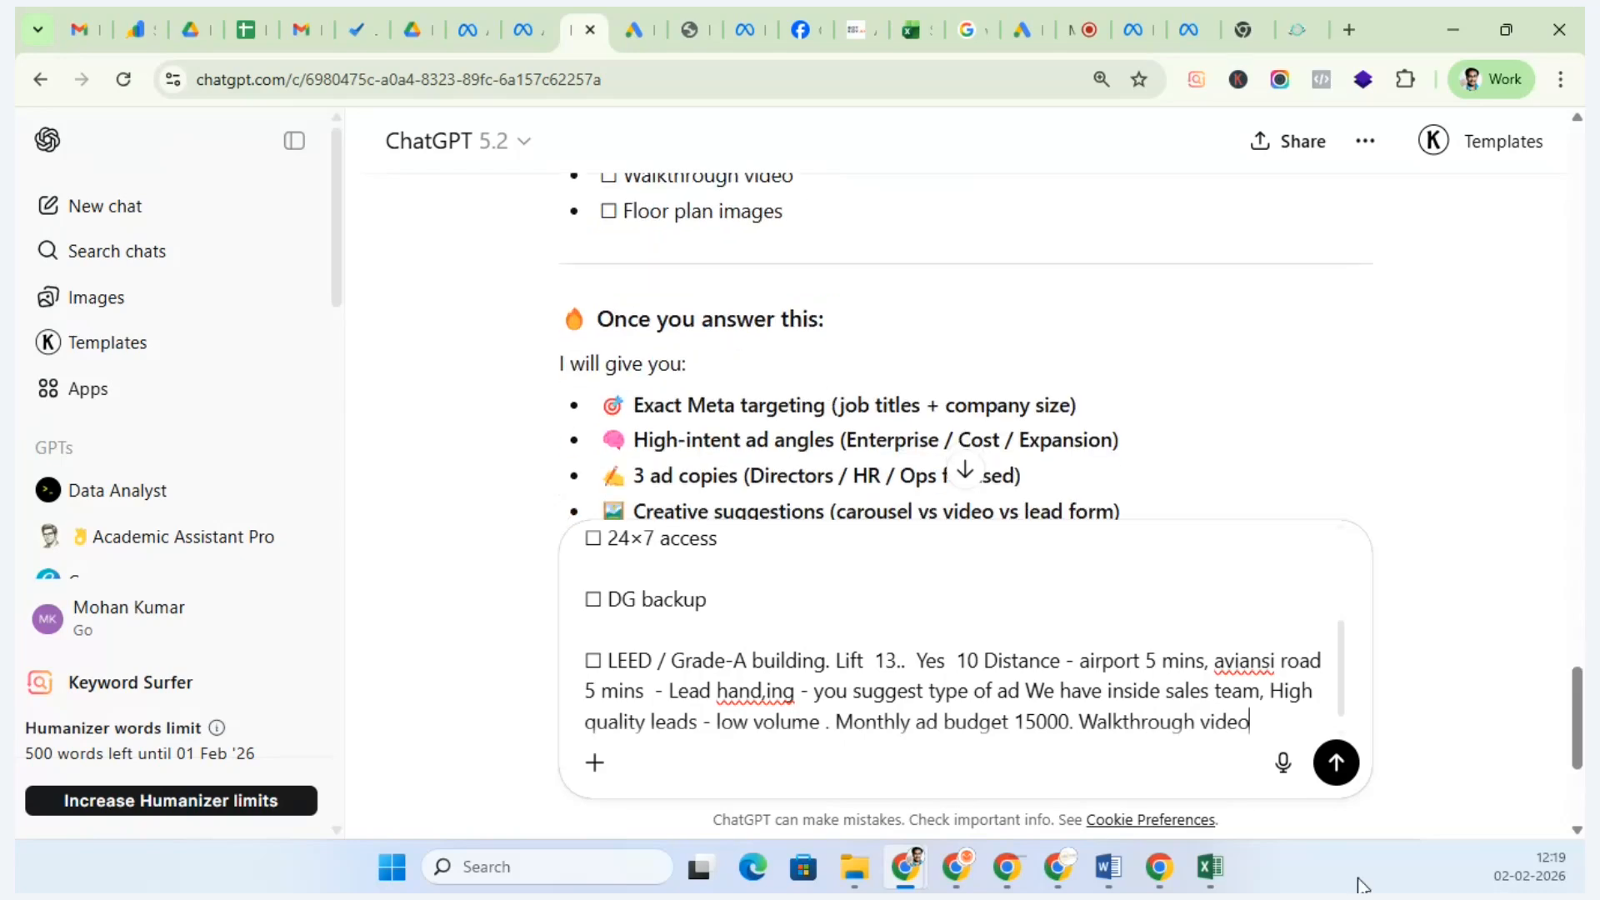
{"action": "left_click", "coordinate": [1350, 768]}
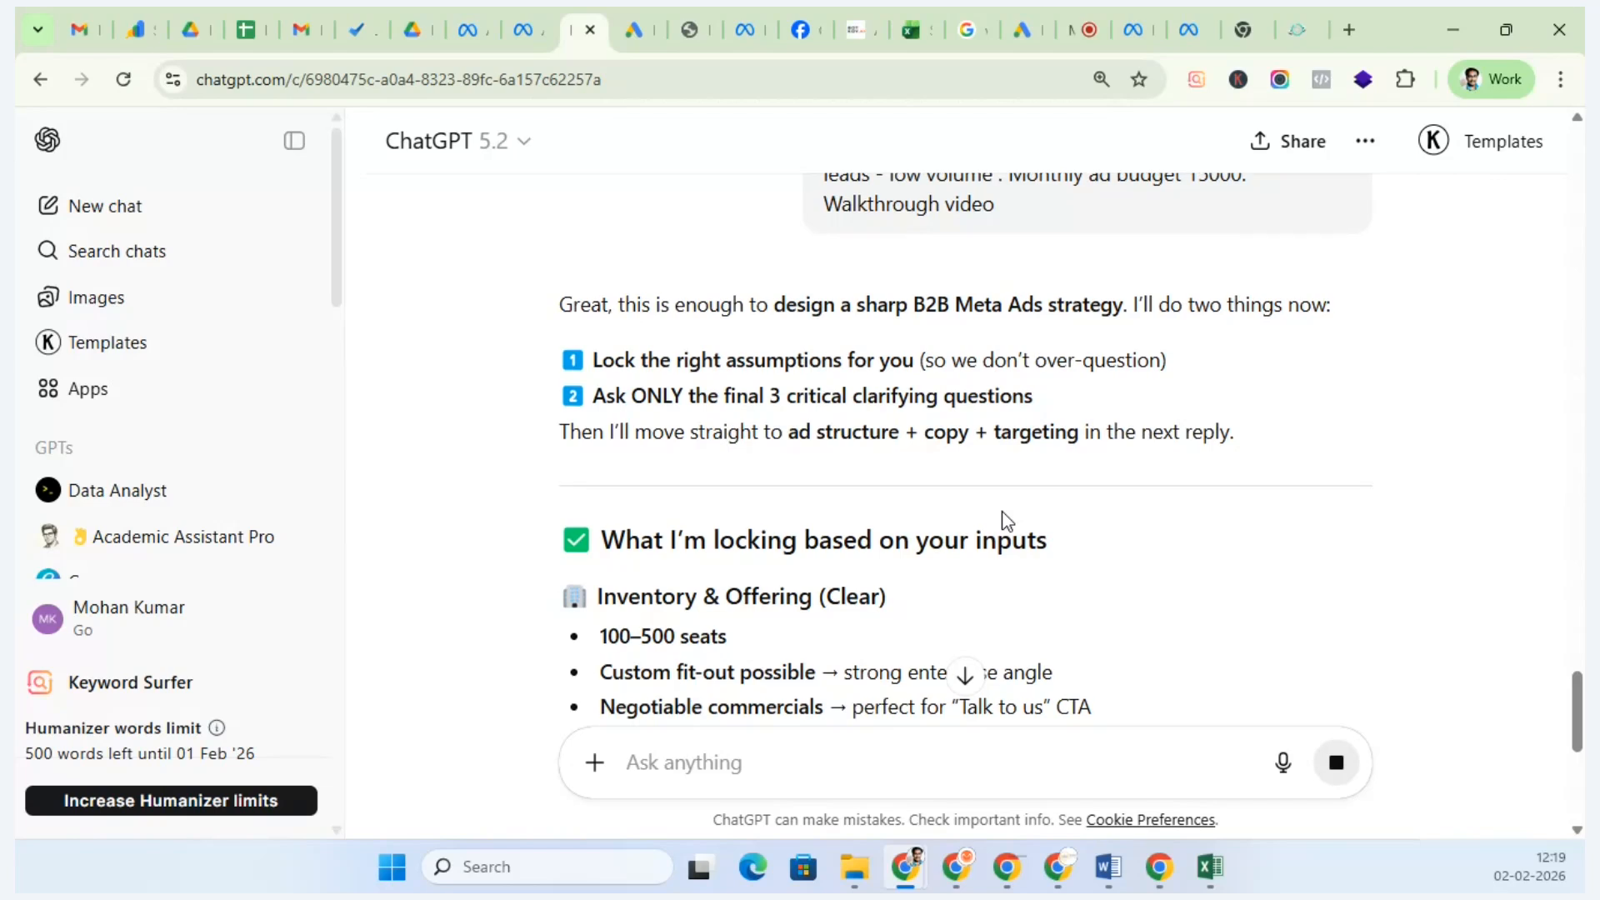
{"action": "scroll", "coordinate": [983, 533], "scroll_direction": "down", "scroll_amount": 1}
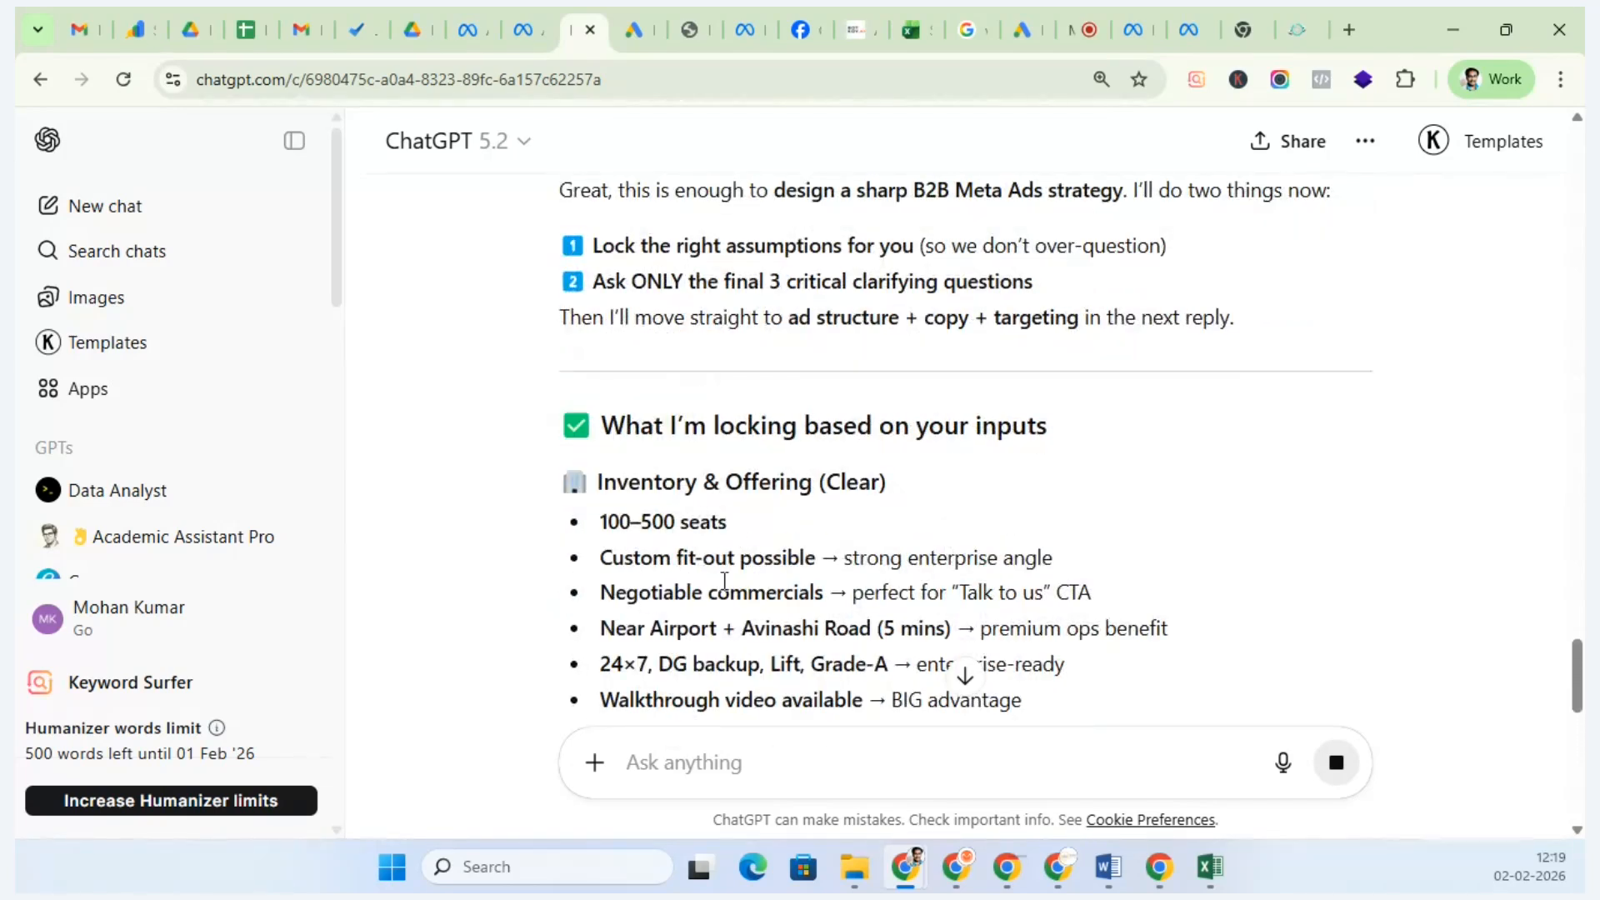
{"action": "scroll", "coordinate": [1004, 567], "scroll_direction": "down", "scroll_amount": 2}
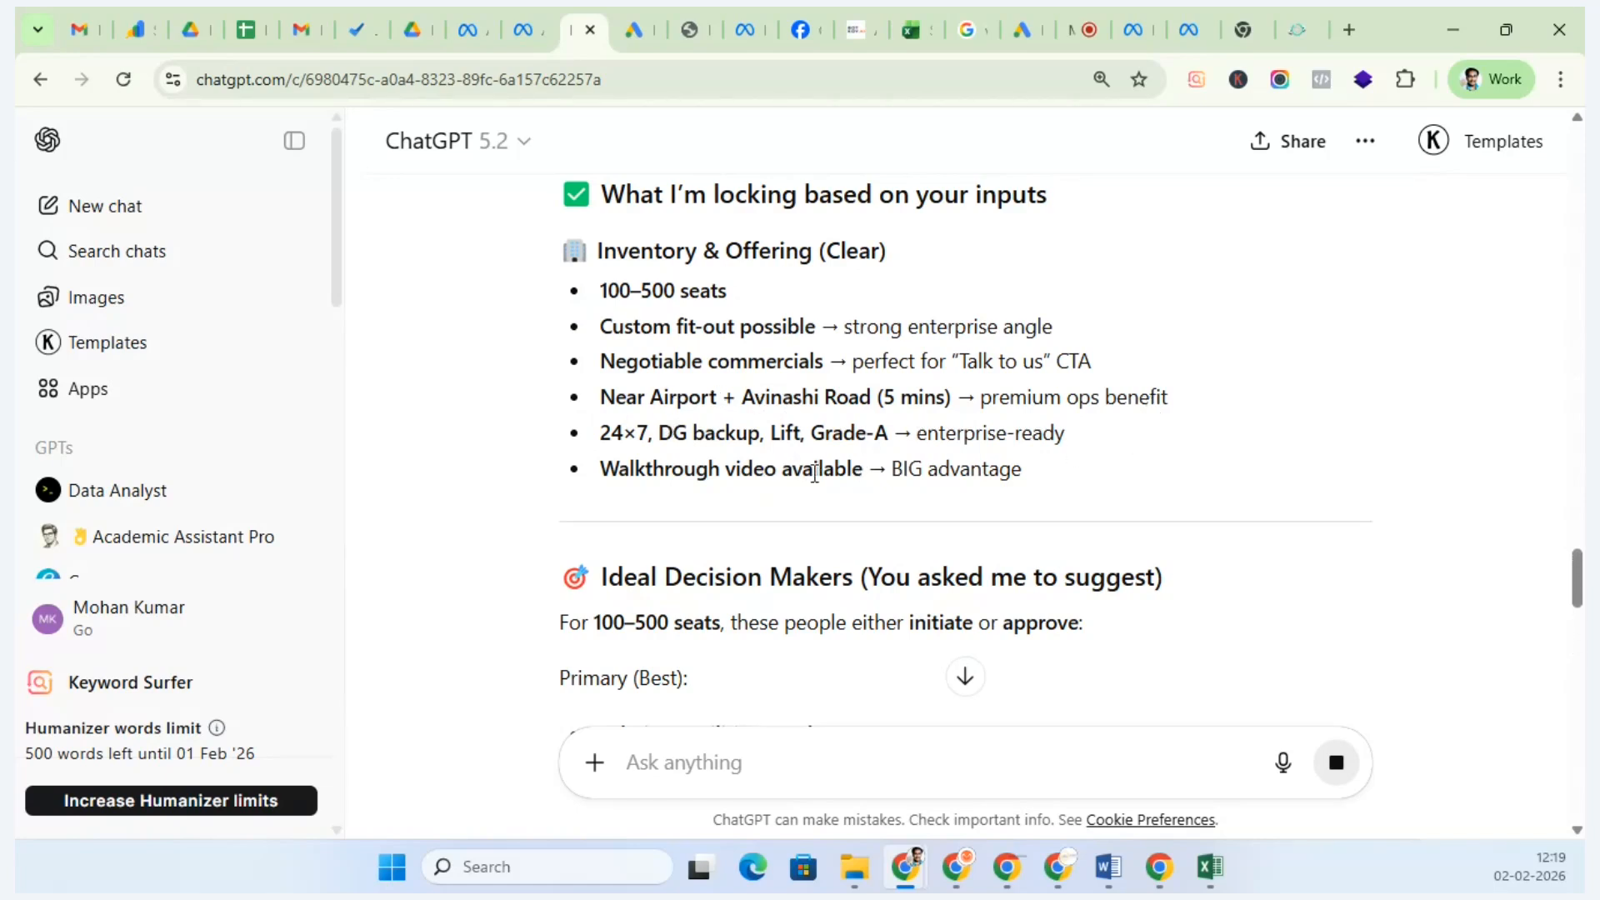
{"action": "scroll", "coordinate": [814, 489], "scroll_direction": "down", "scroll_amount": 2}
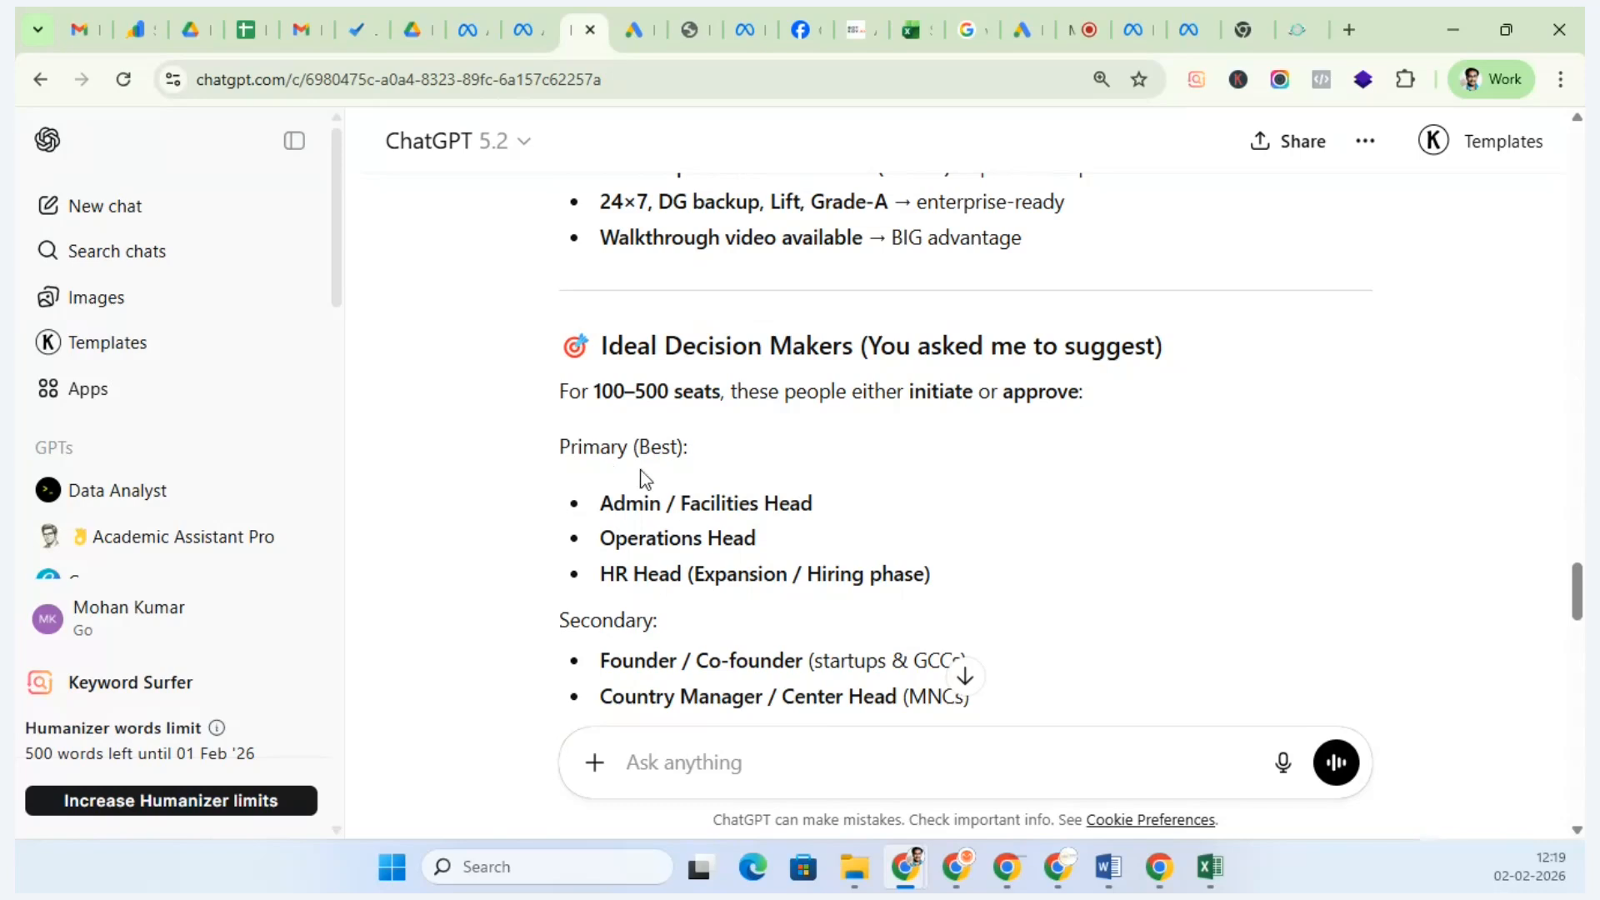
{"action": "left_click_drag", "start_coordinate": [599, 504], "coordinate": [950, 564]}
{"action": "scroll", "coordinate": [950, 559], "scroll_direction": "down", "scroll_amount": 2}
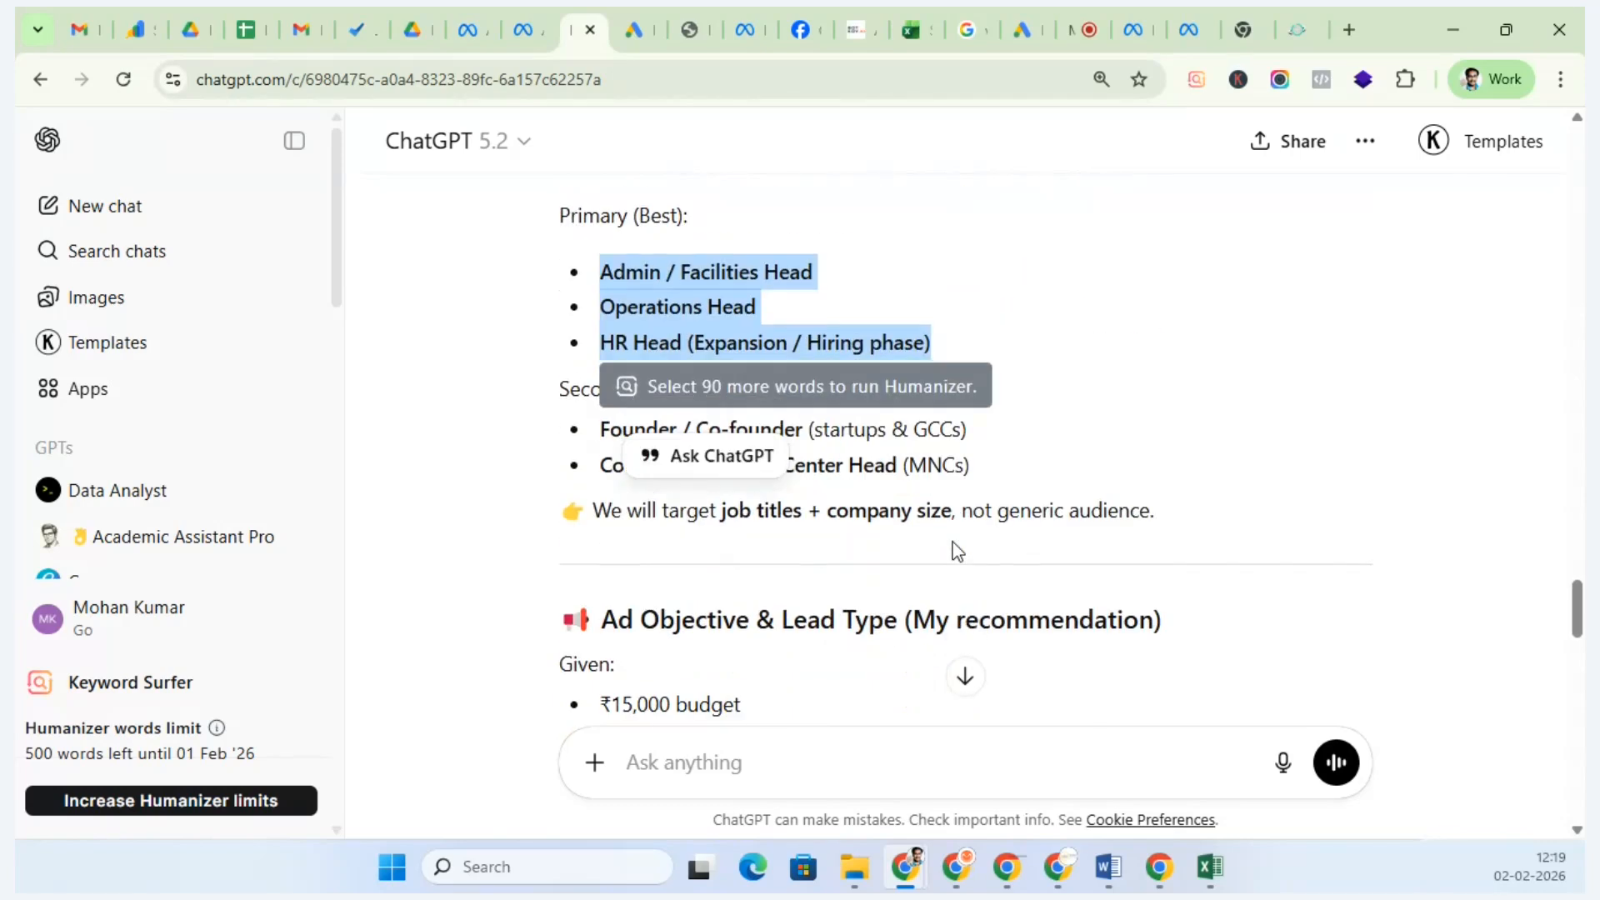
{"action": "left_click", "coordinate": [1004, 449]}
{"action": "left_click_drag", "start_coordinate": [598, 275], "coordinate": [941, 378]}
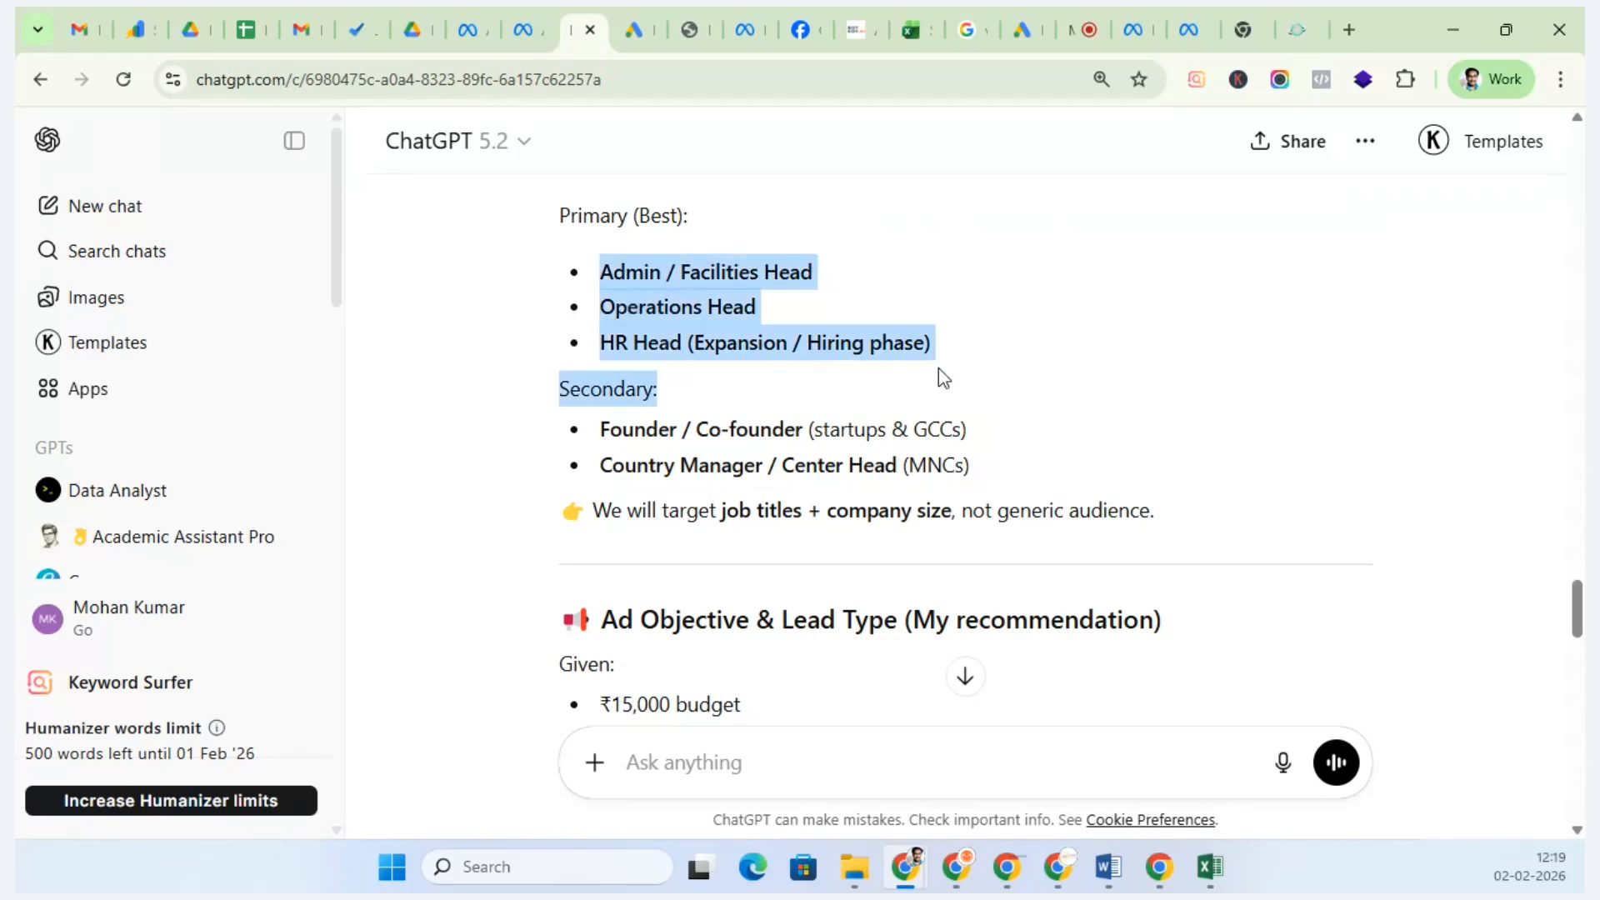
{"action": "scroll", "coordinate": [1055, 533], "scroll_direction": "down", "scroll_amount": 1}
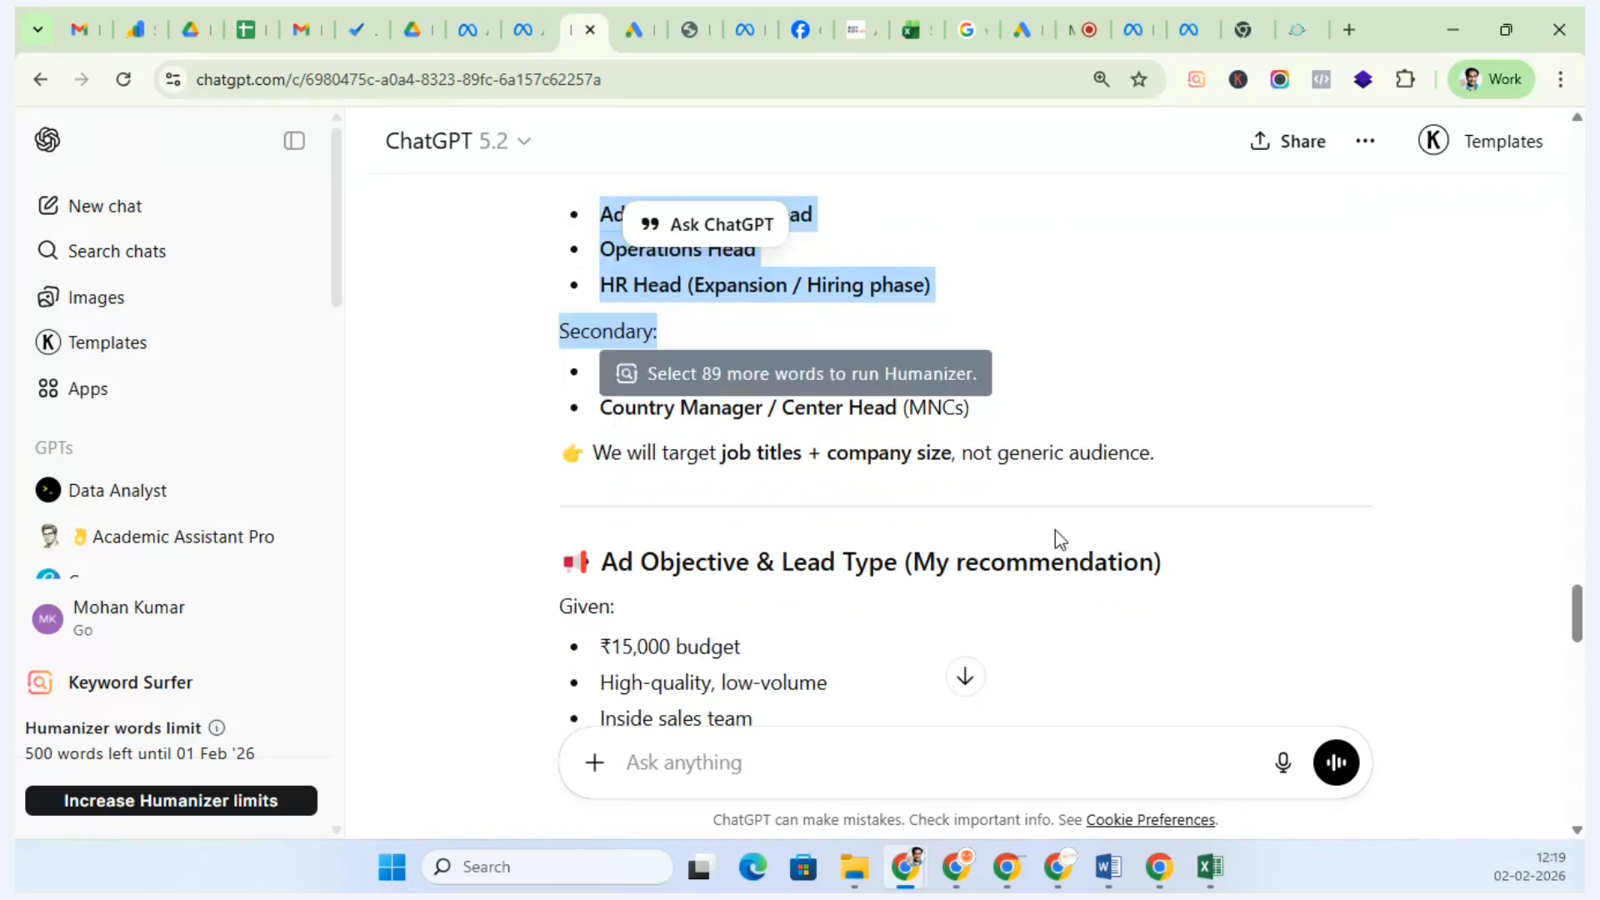
{"action": "left_click", "coordinate": [1054, 534]}
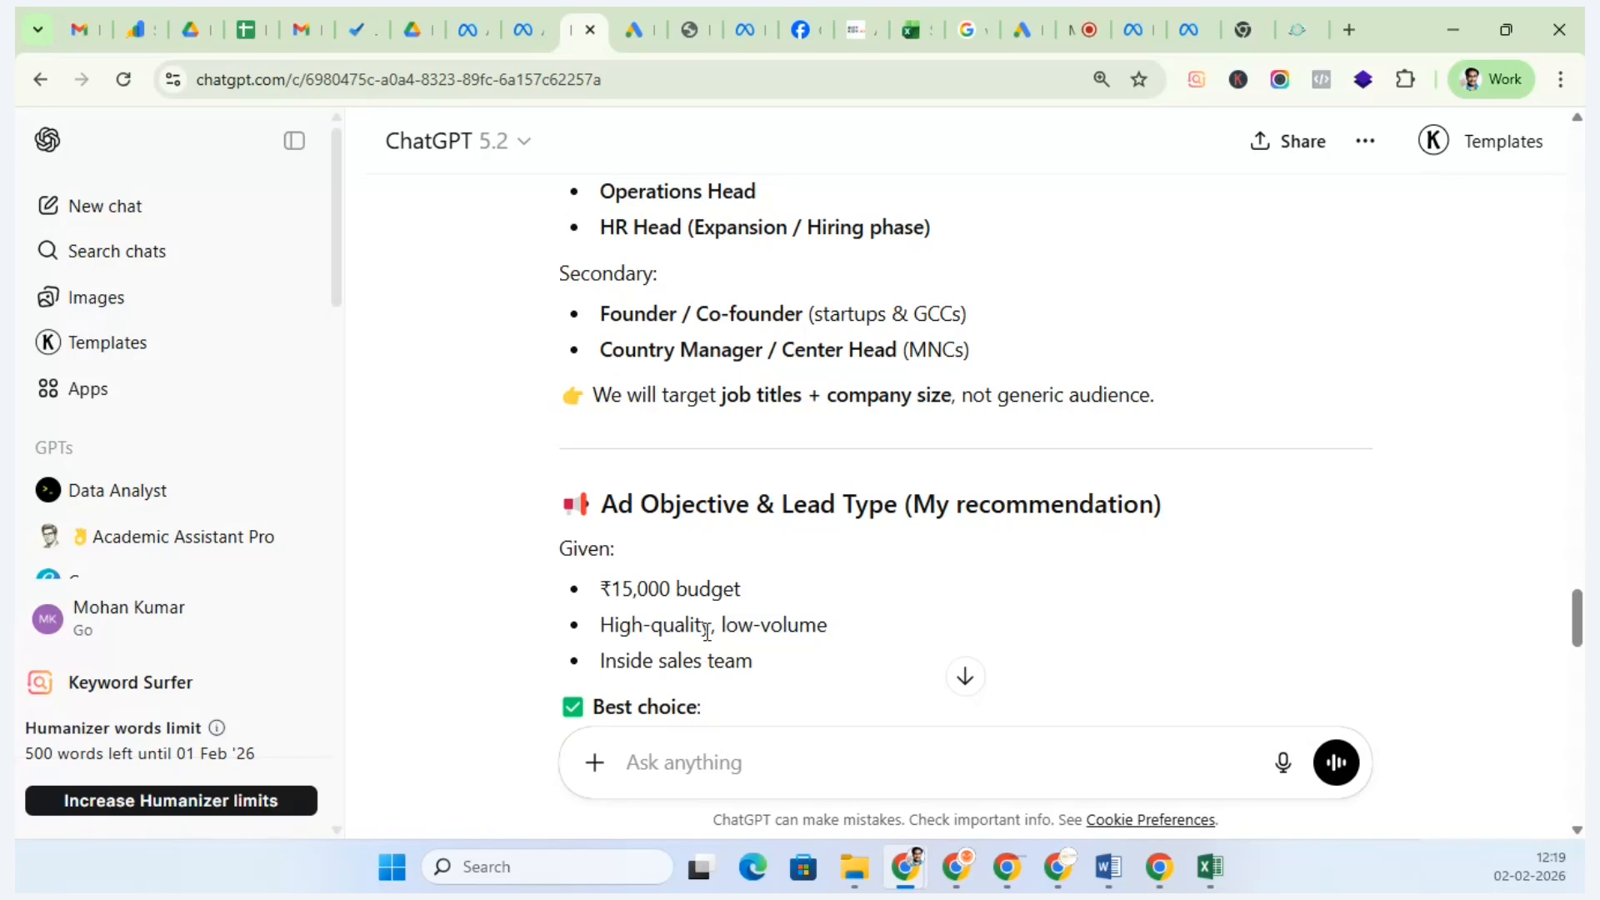
{"action": "scroll", "coordinate": [707, 631], "scroll_direction": "down", "scroll_amount": 1}
{"action": "scroll", "coordinate": [783, 609], "scroll_direction": "down", "scroll_amount": 2}
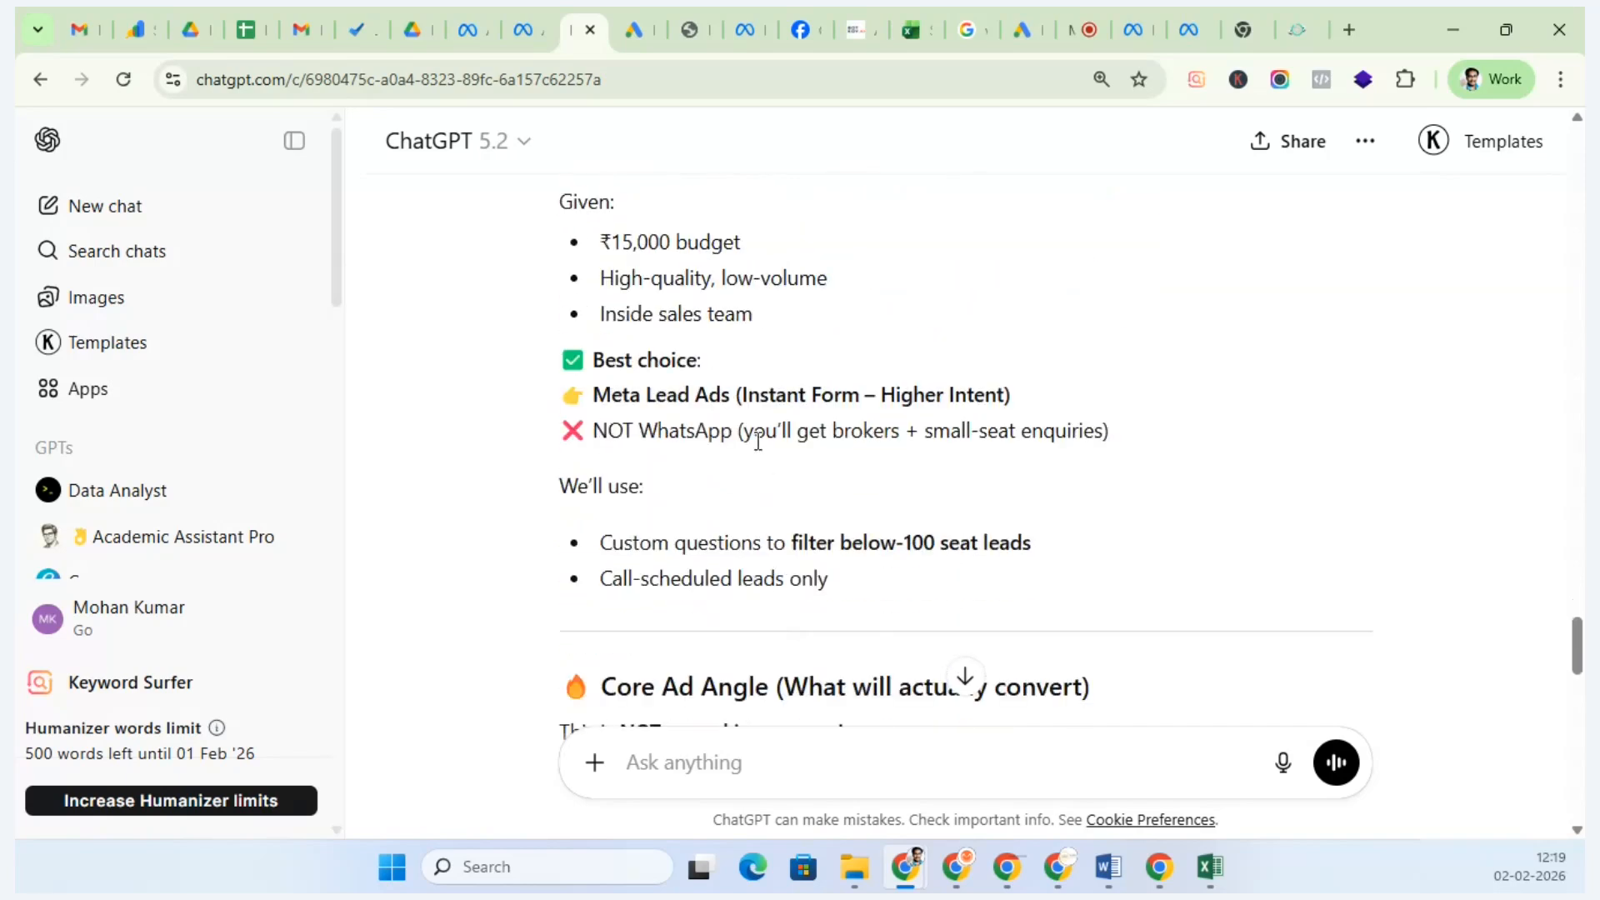
{"action": "left_click_drag", "start_coordinate": [1076, 397], "coordinate": [498, 408]}
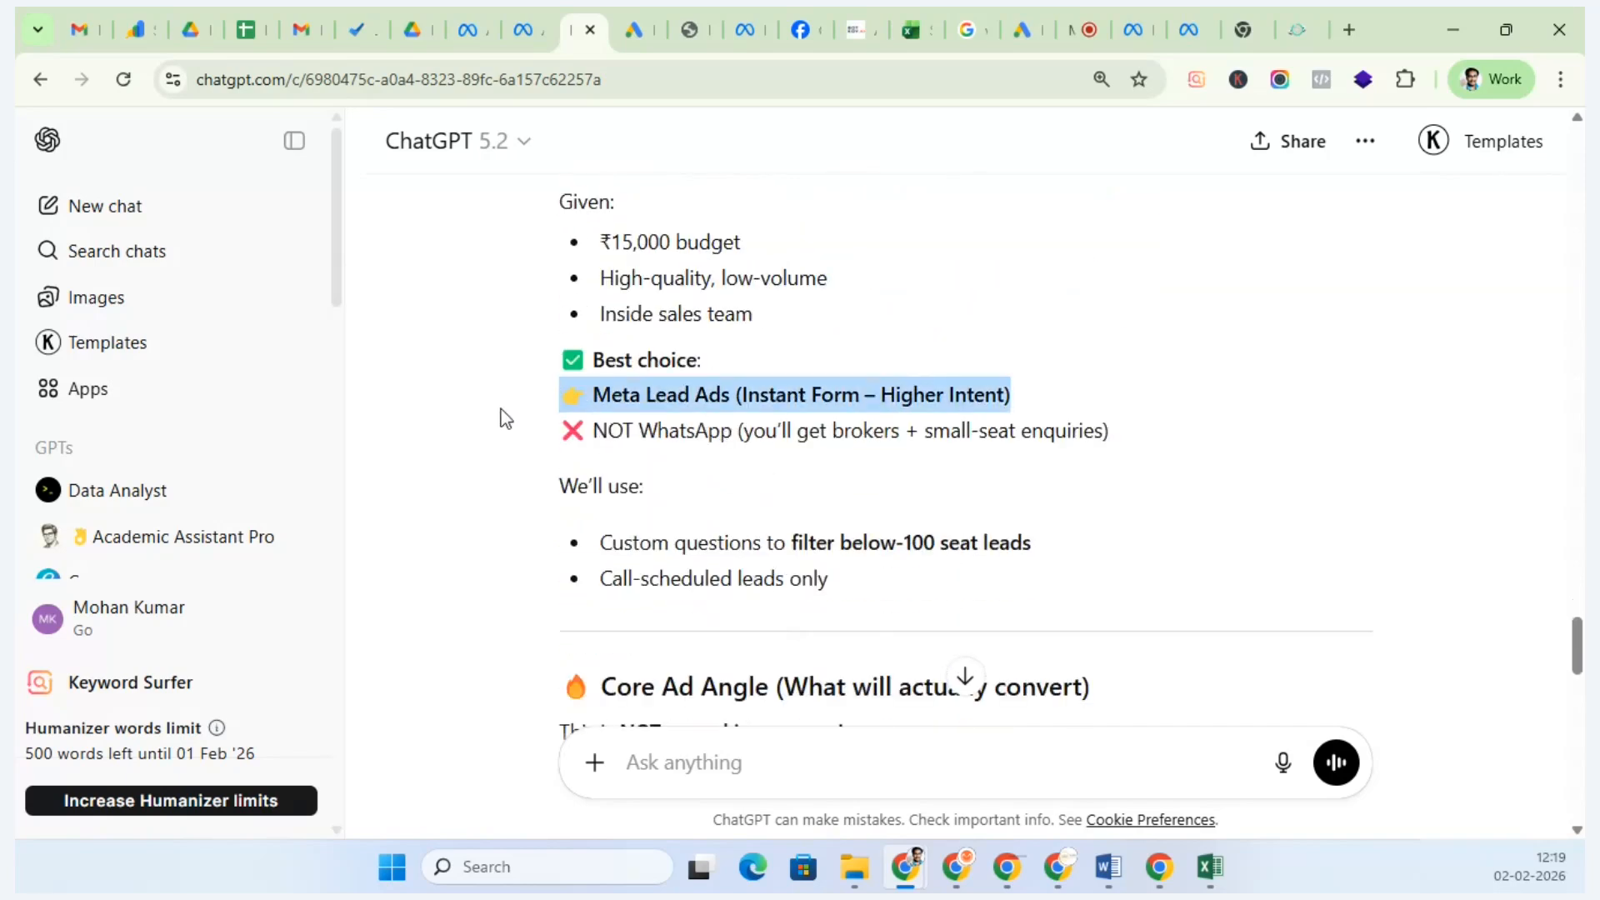
{"action": "left_click", "coordinate": [1357, 507]}
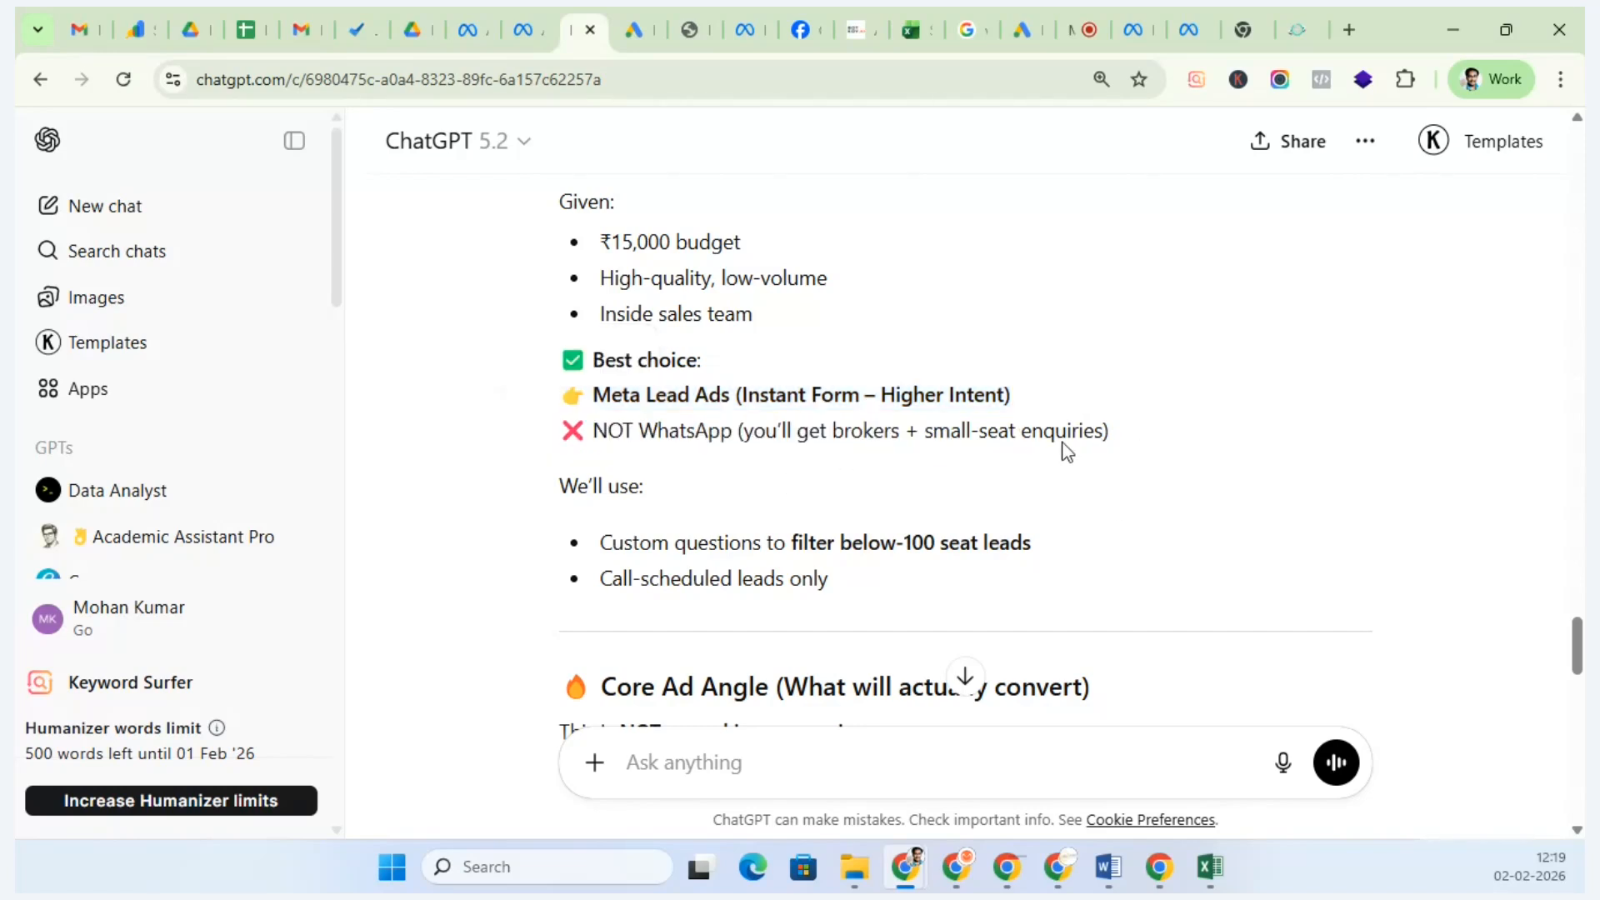
{"action": "left_click_drag", "start_coordinate": [696, 395], "coordinate": [1104, 410]}
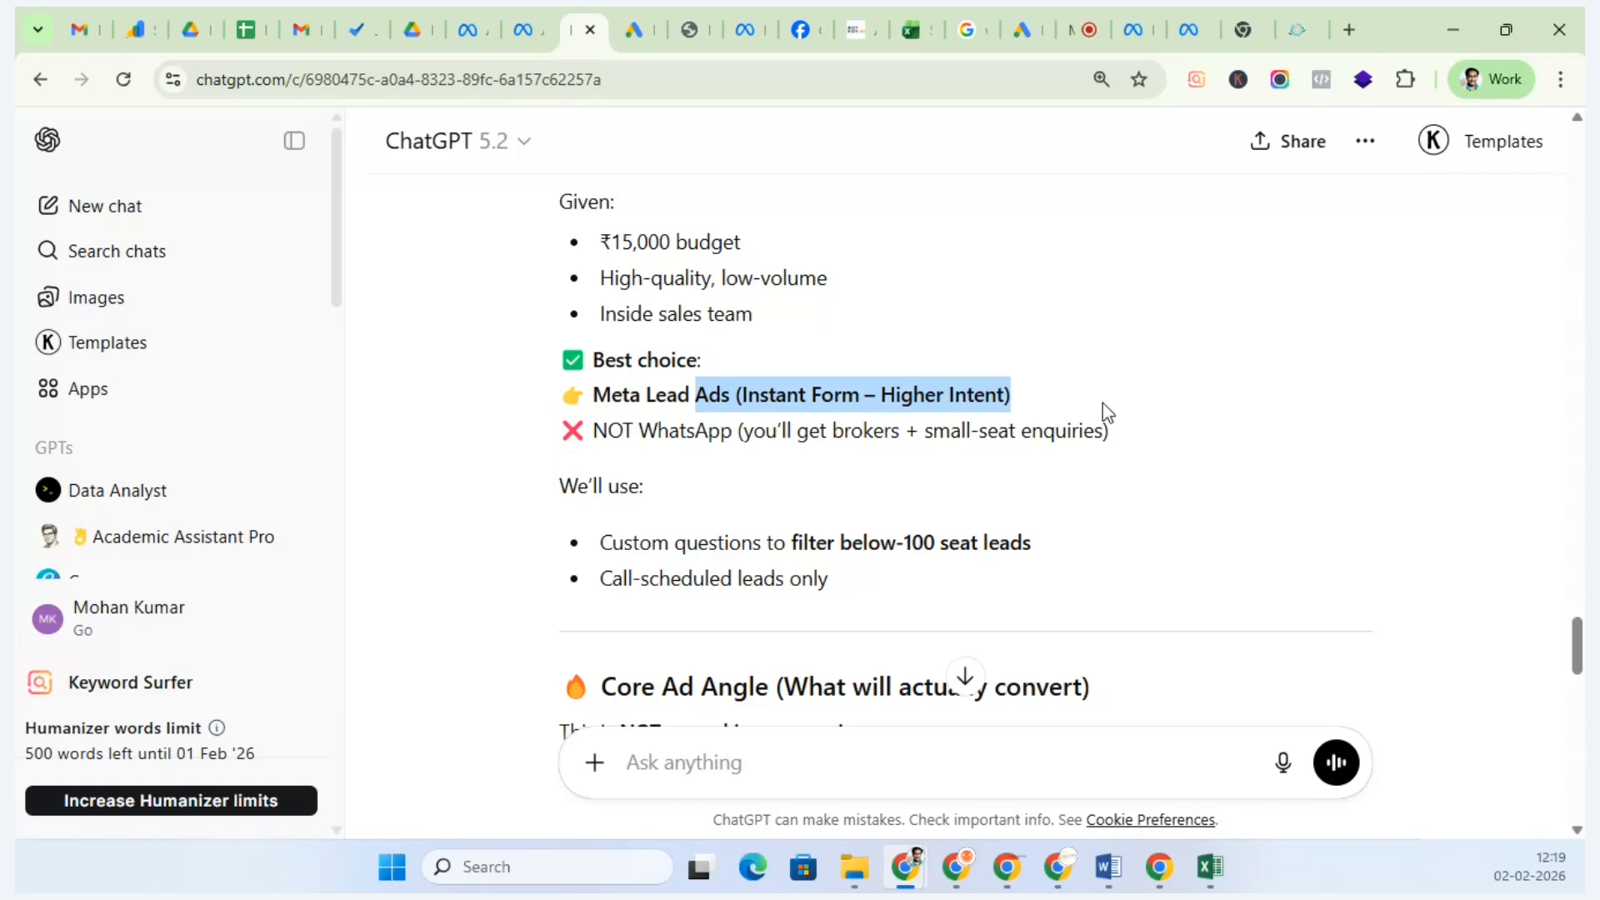
{"action": "left_click", "coordinate": [1081, 575]}
{"action": "scroll", "coordinate": [1075, 583], "scroll_direction": "down", "scroll_amount": 3}
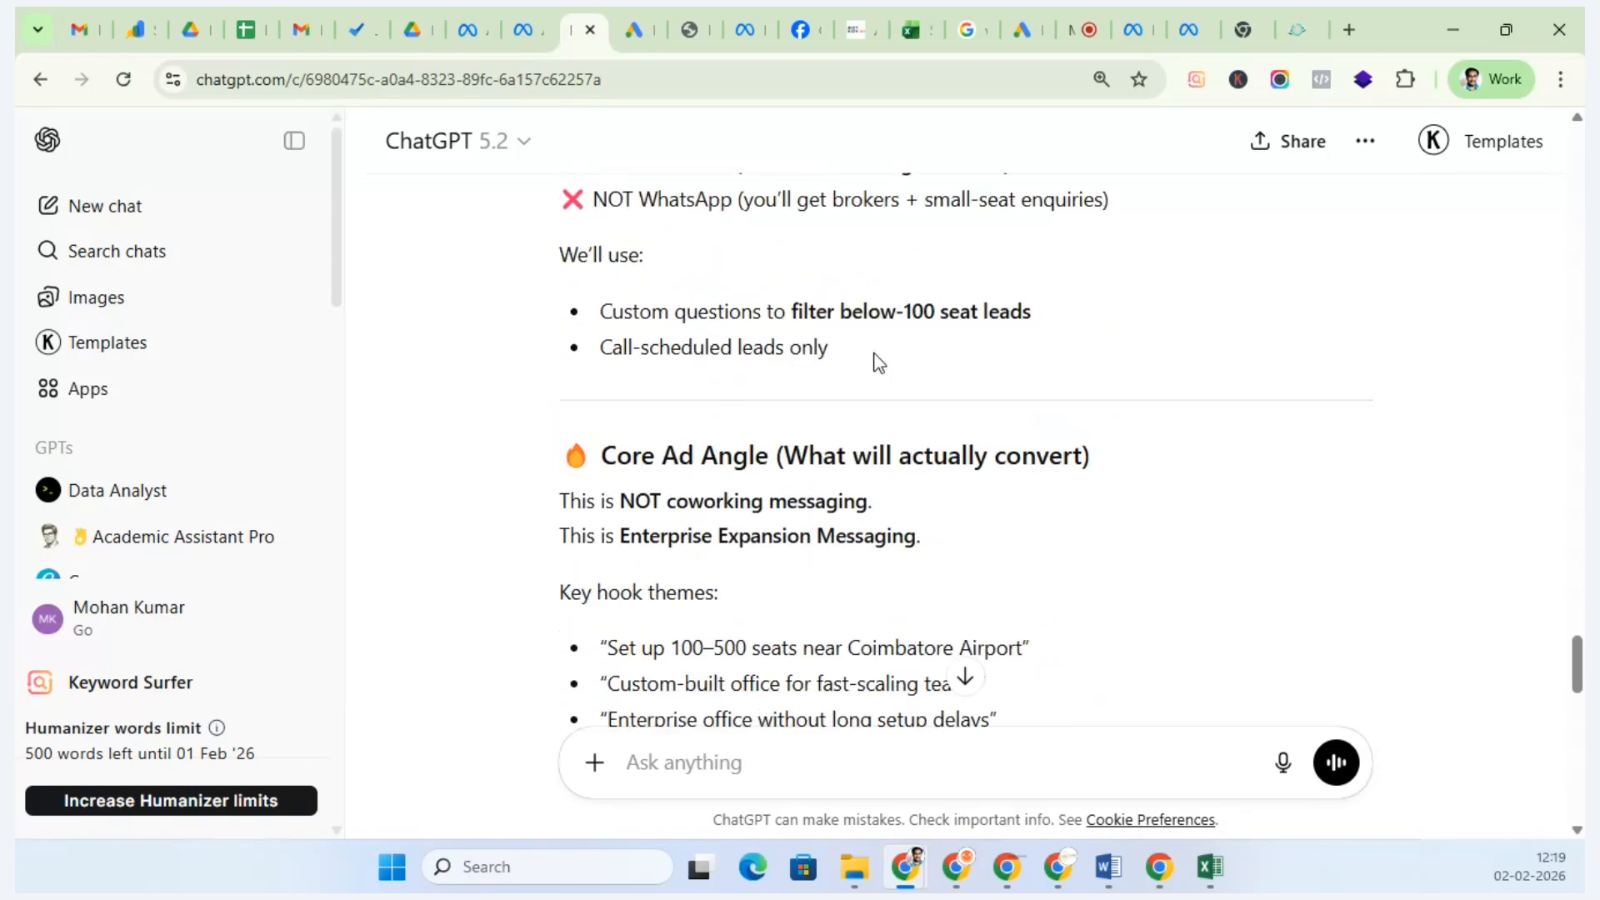
{"action": "scroll", "coordinate": [800, 505], "scroll_direction": "down", "scroll_amount": 1}
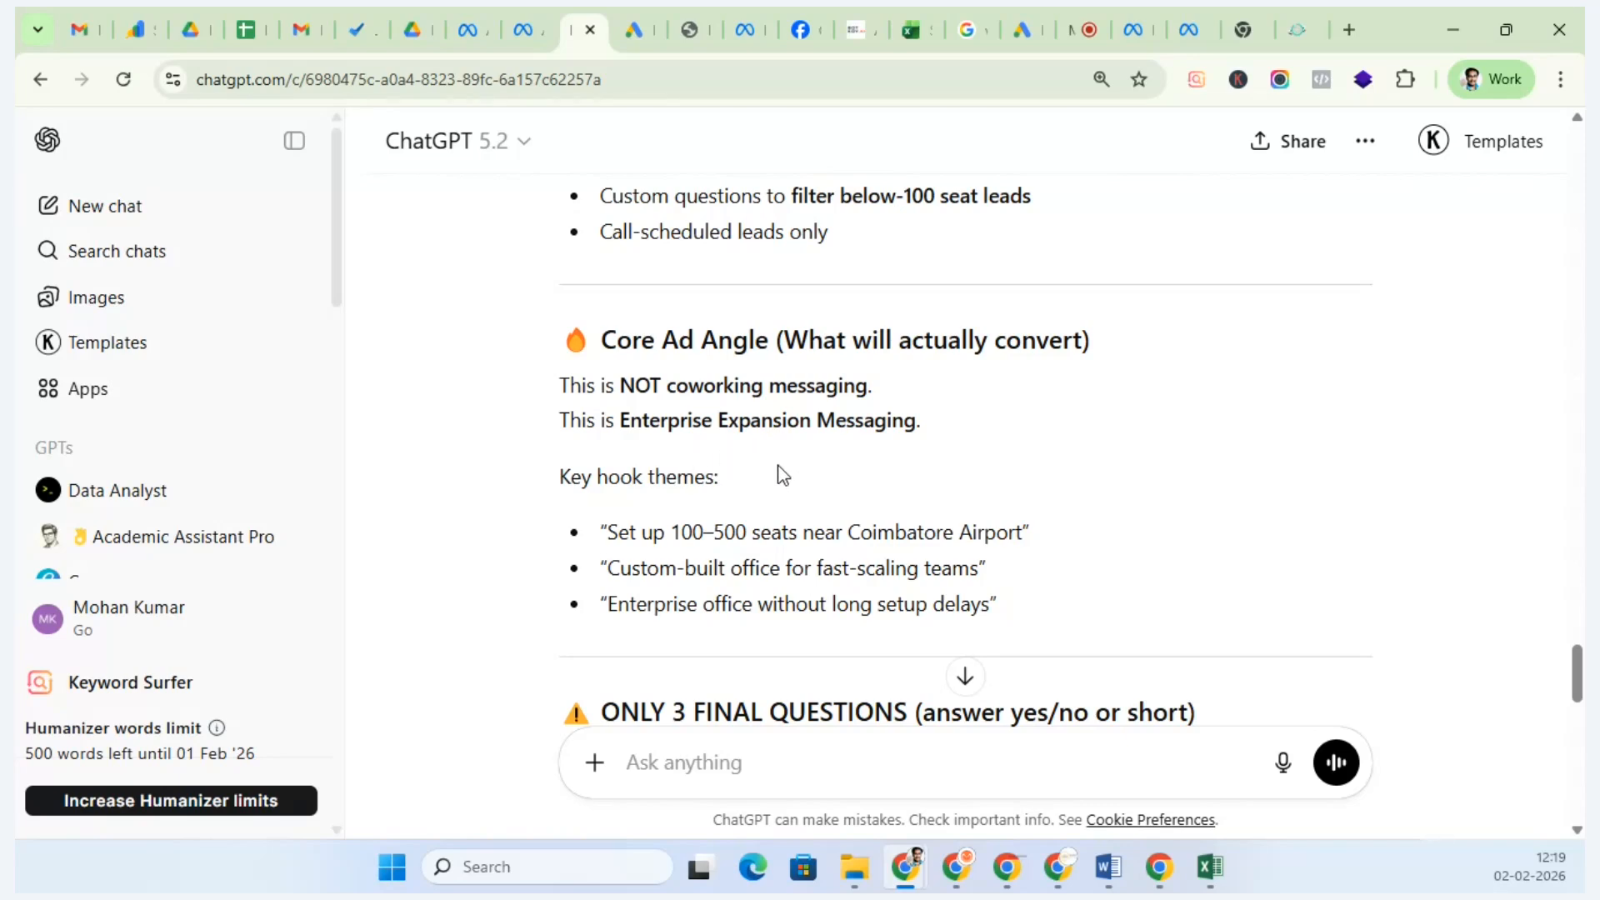
{"action": "scroll", "coordinate": [814, 447], "scroll_direction": "down", "scroll_amount": 1}
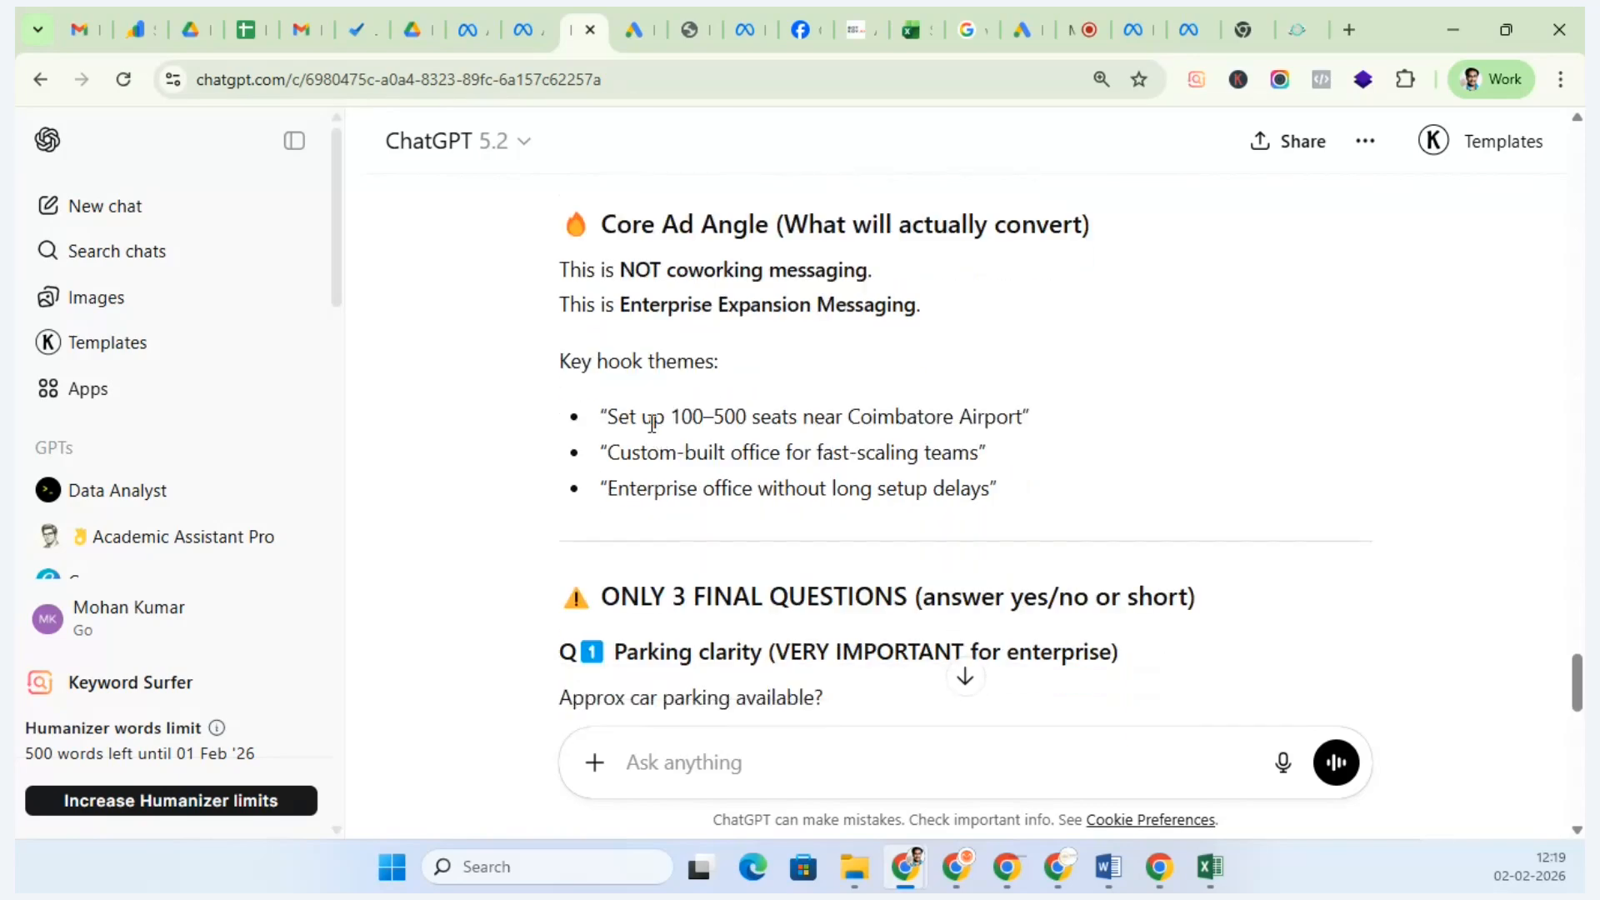
{"action": "left_click_drag", "start_coordinate": [656, 420], "coordinate": [1052, 428]}
{"action": "scroll", "coordinate": [1061, 447], "scroll_direction": "down", "scroll_amount": 2}
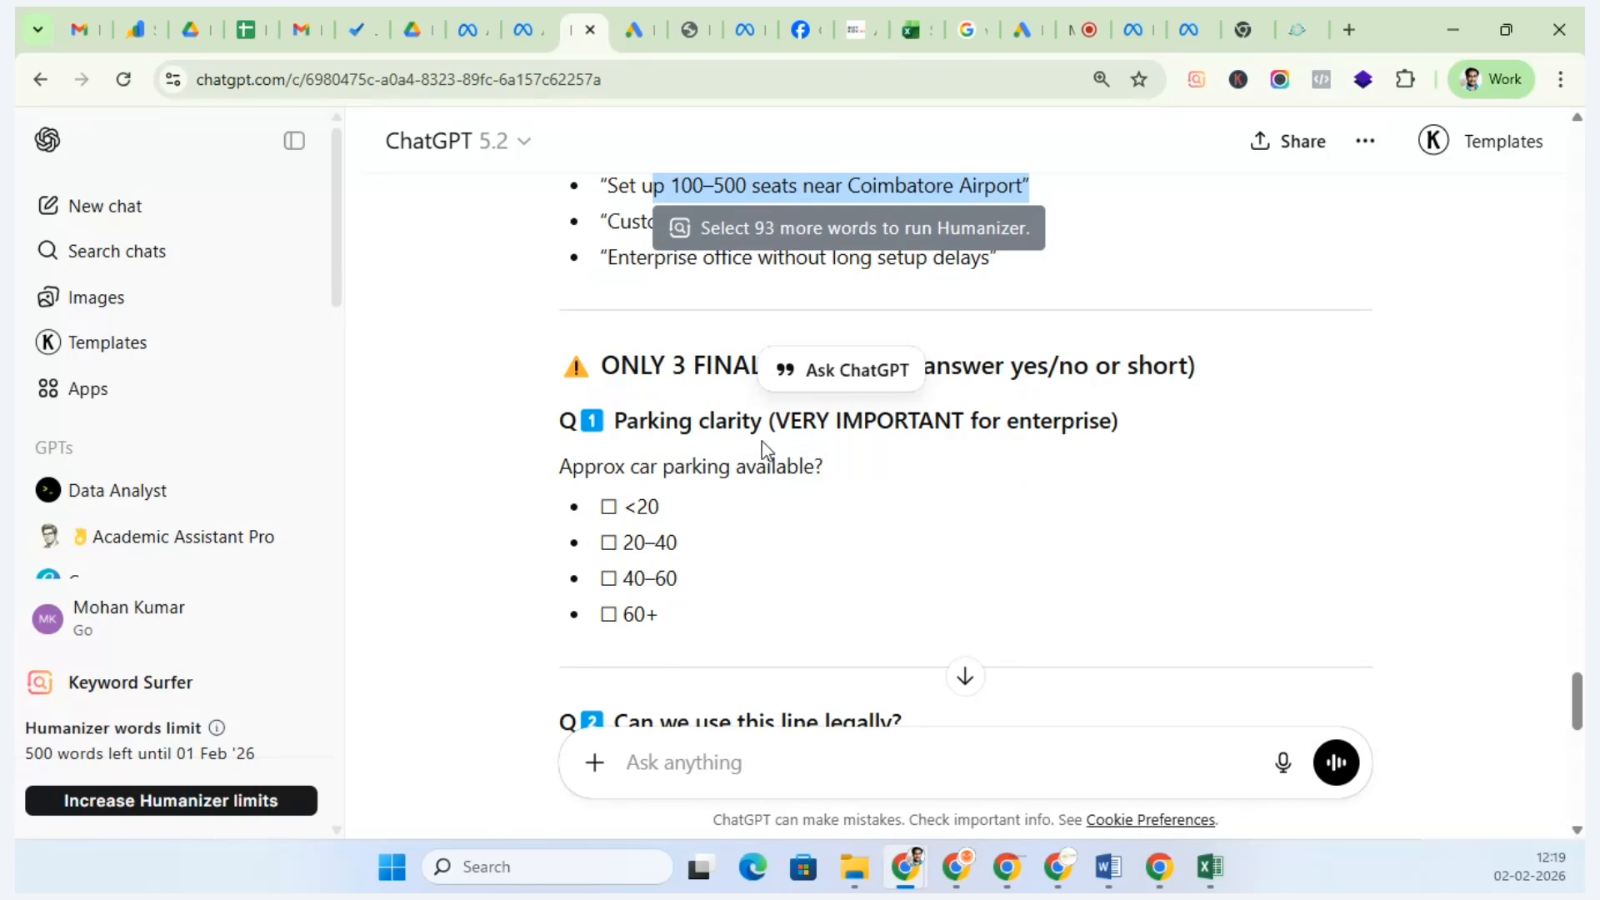
{"action": "left_click", "coordinate": [783, 500]}
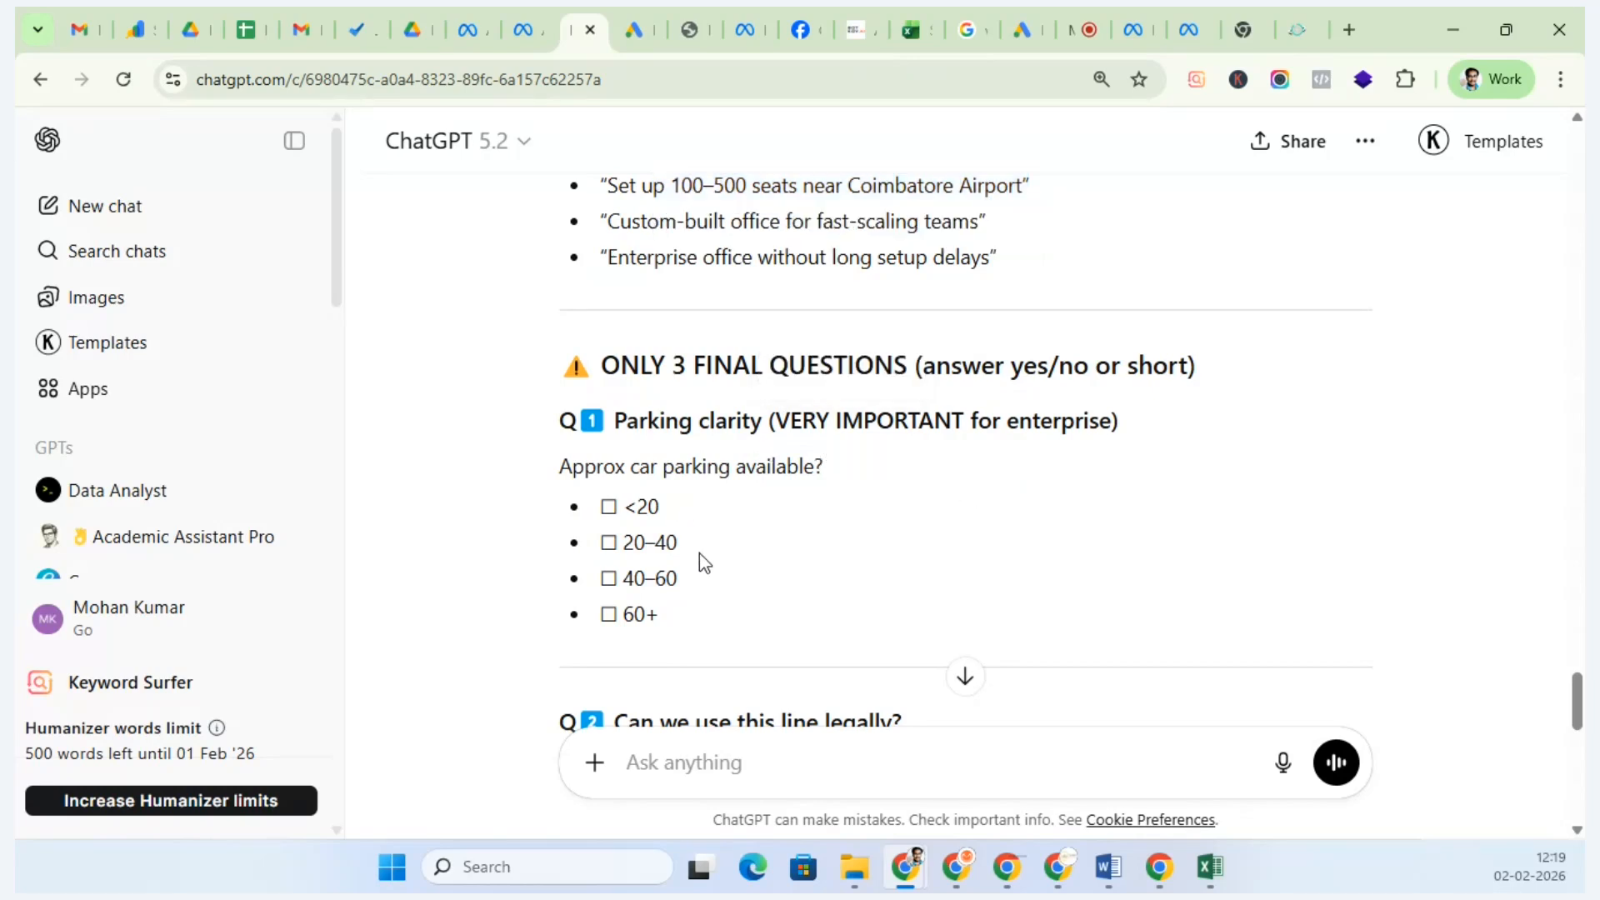
{"action": "scroll", "coordinate": [703, 563], "scroll_direction": "down", "scroll_amount": 1}
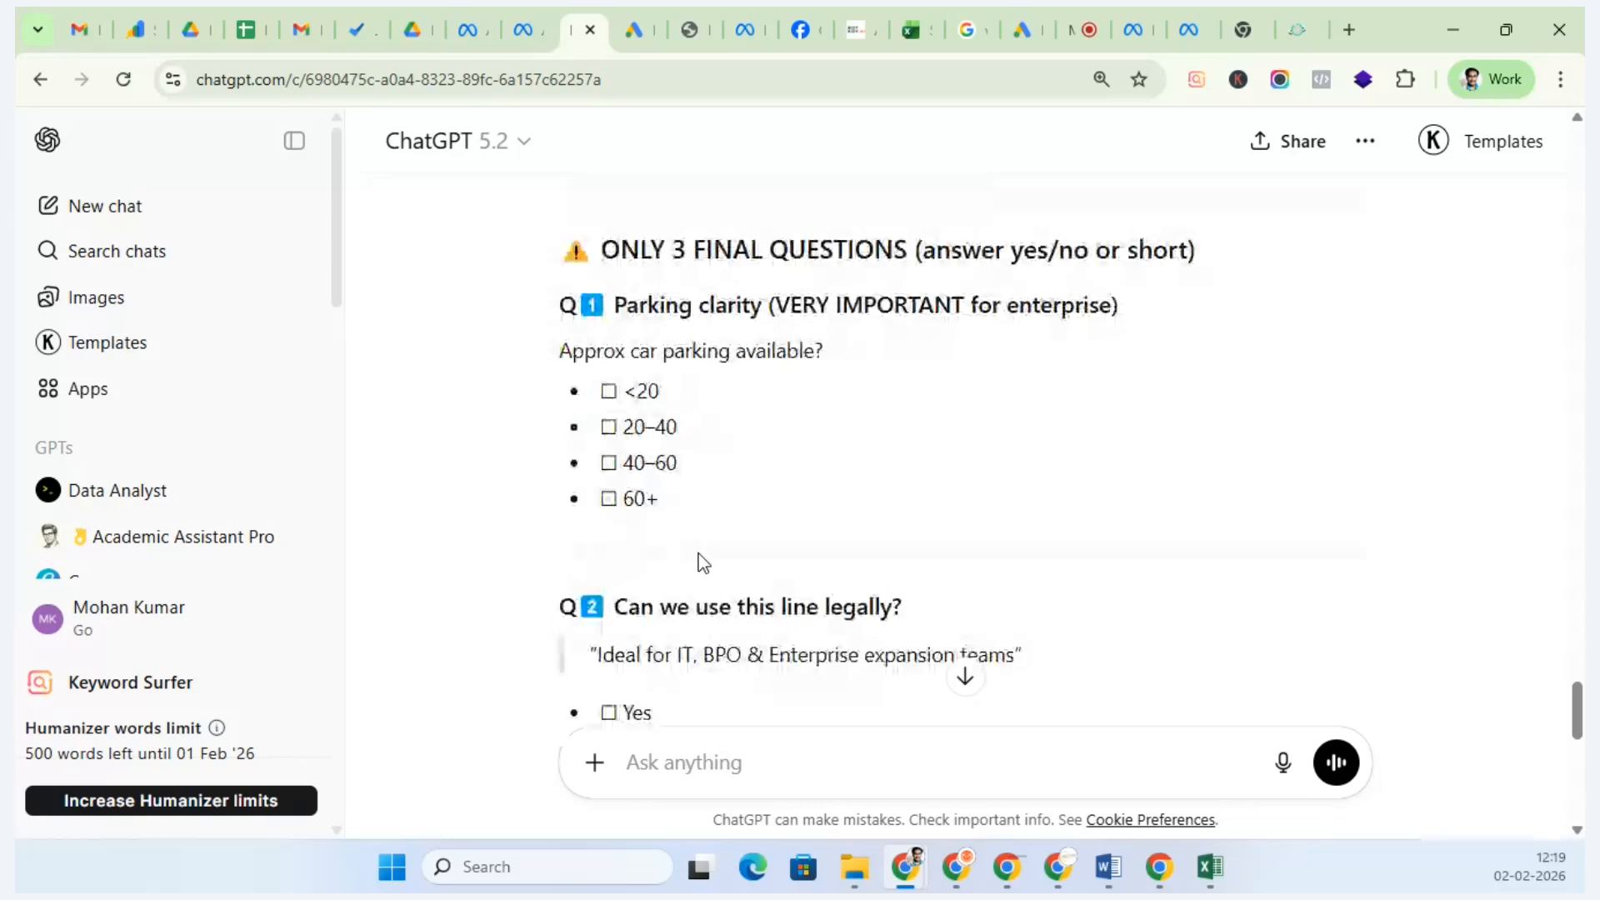
{"action": "scroll", "coordinate": [702, 564], "scroll_direction": "down", "scroll_amount": 1}
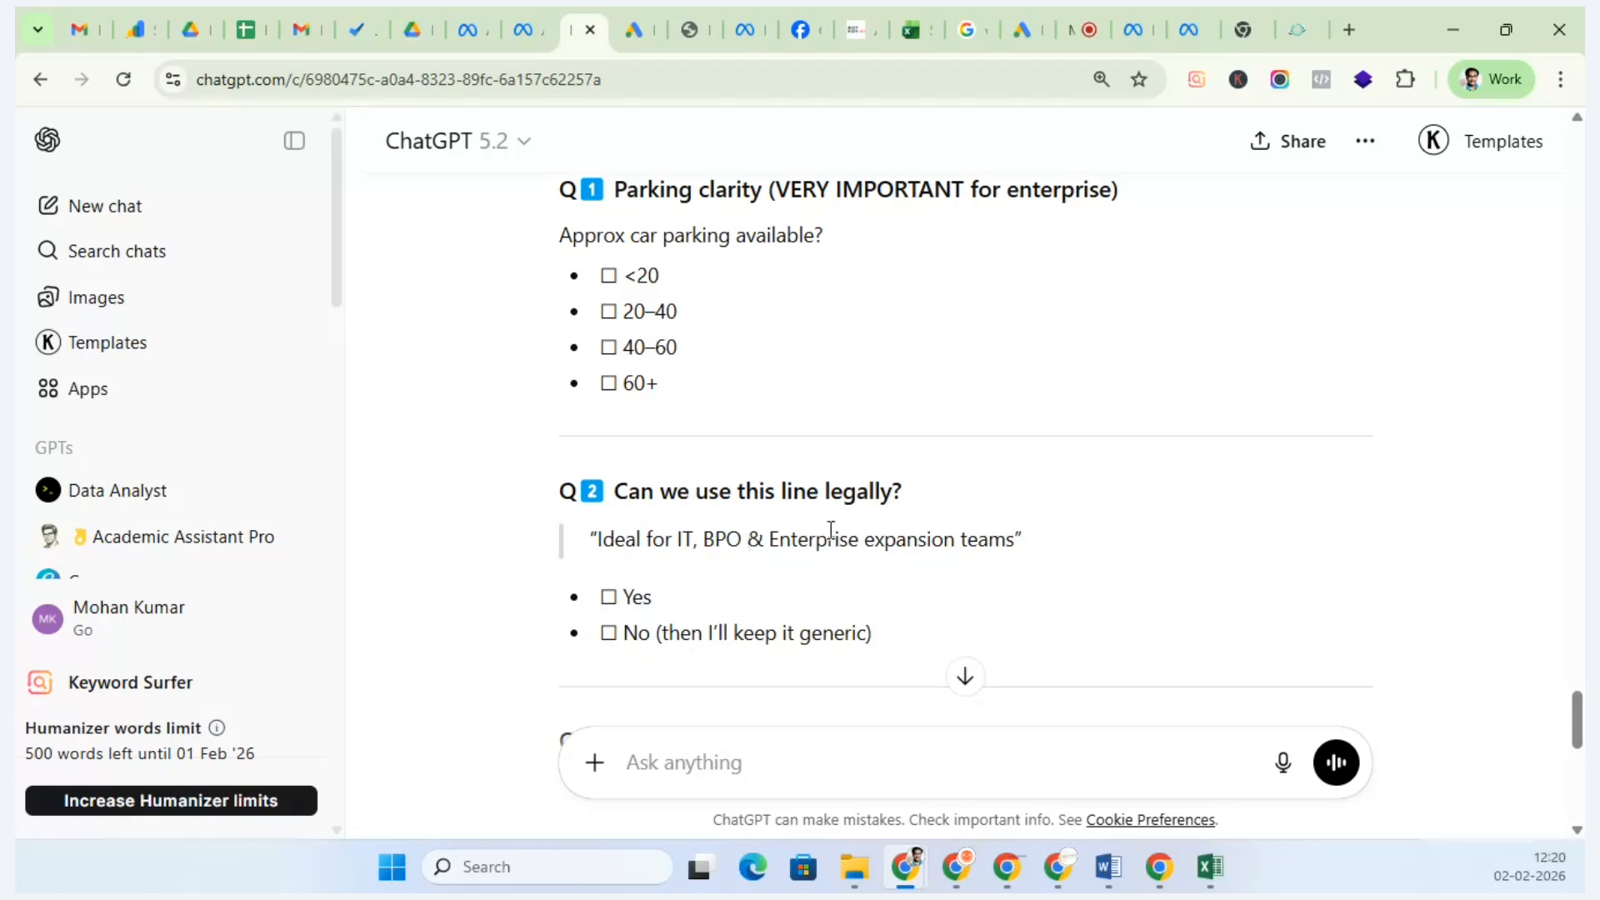
{"action": "scroll", "coordinate": [831, 530], "scroll_direction": "down", "scroll_amount": 4}
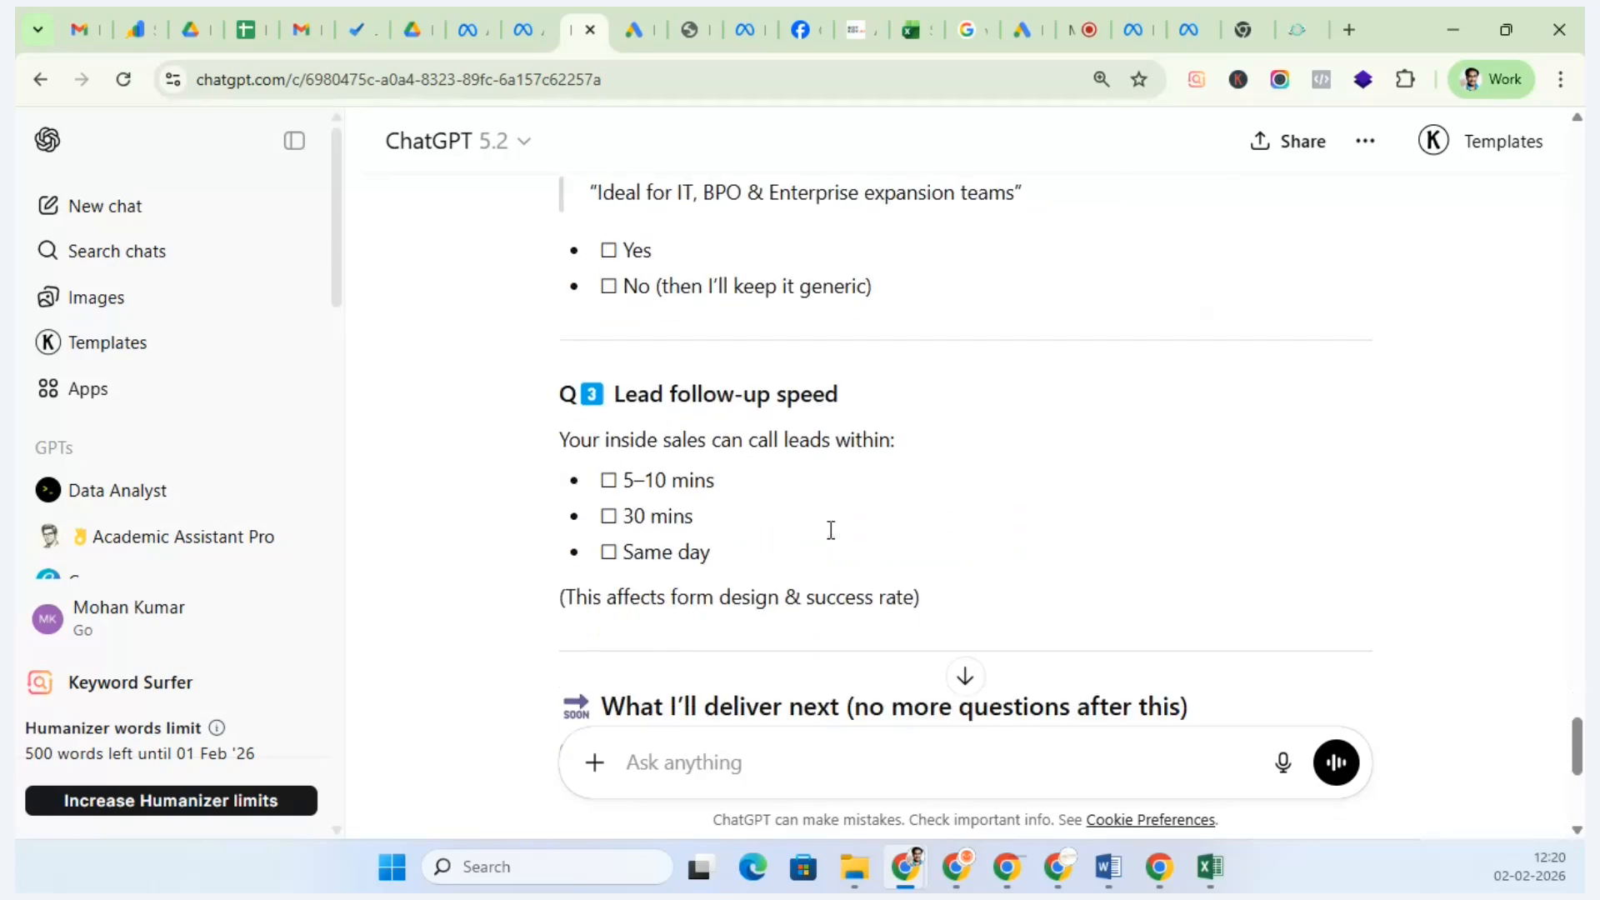
{"action": "scroll", "coordinate": [830, 540], "scroll_direction": "up", "scroll_amount": 3}
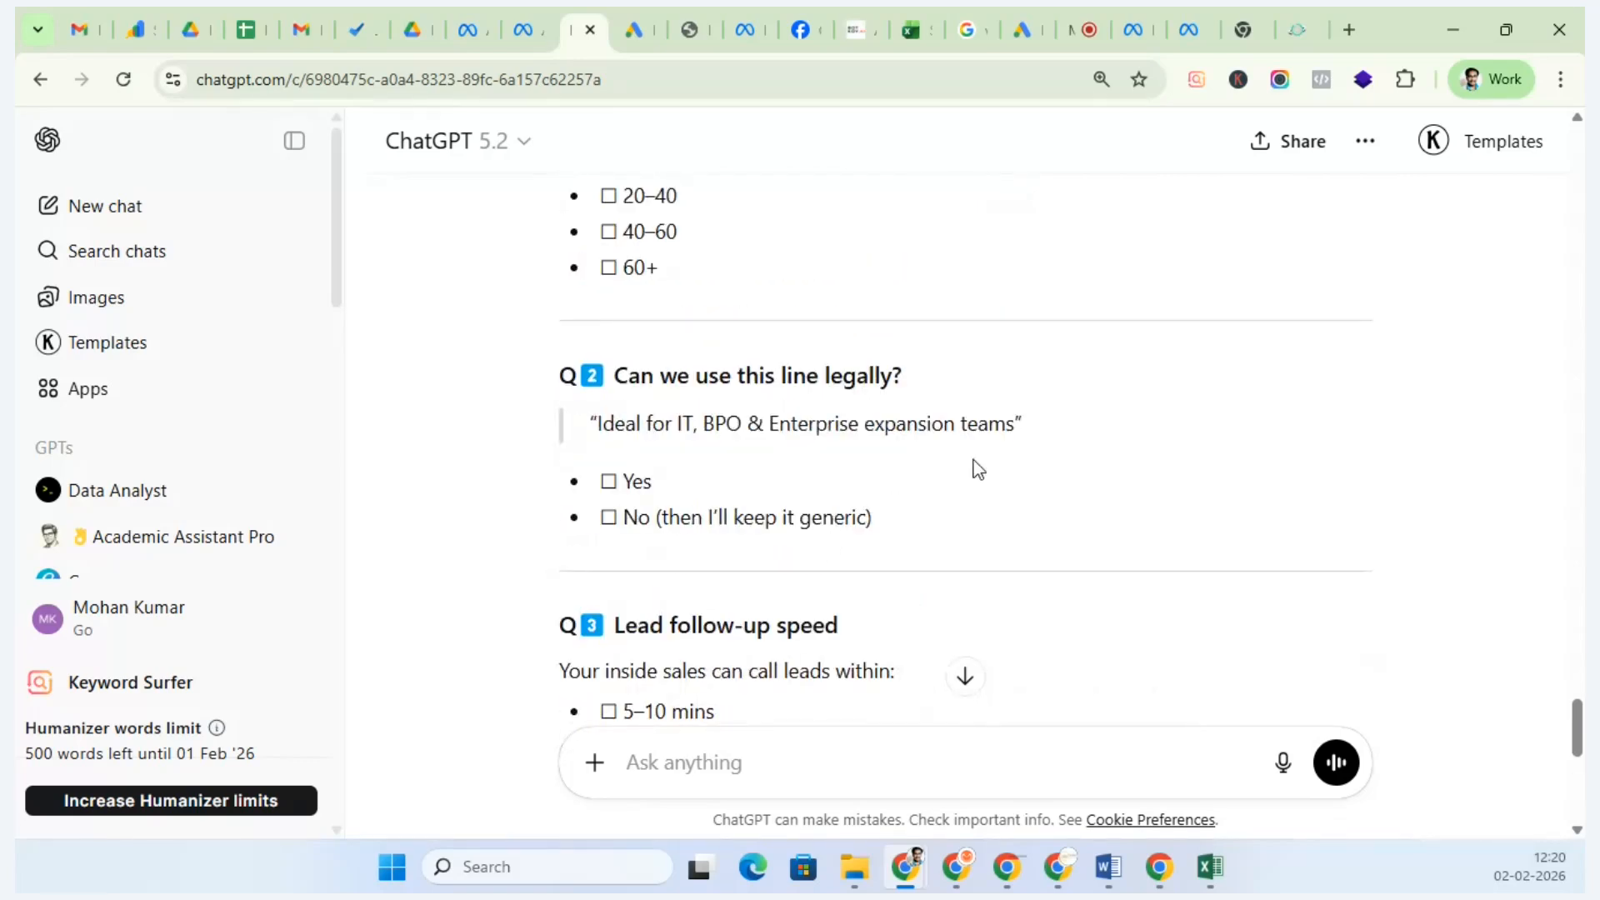
{"action": "scroll", "coordinate": [877, 703], "scroll_direction": "down", "scroll_amount": 1}
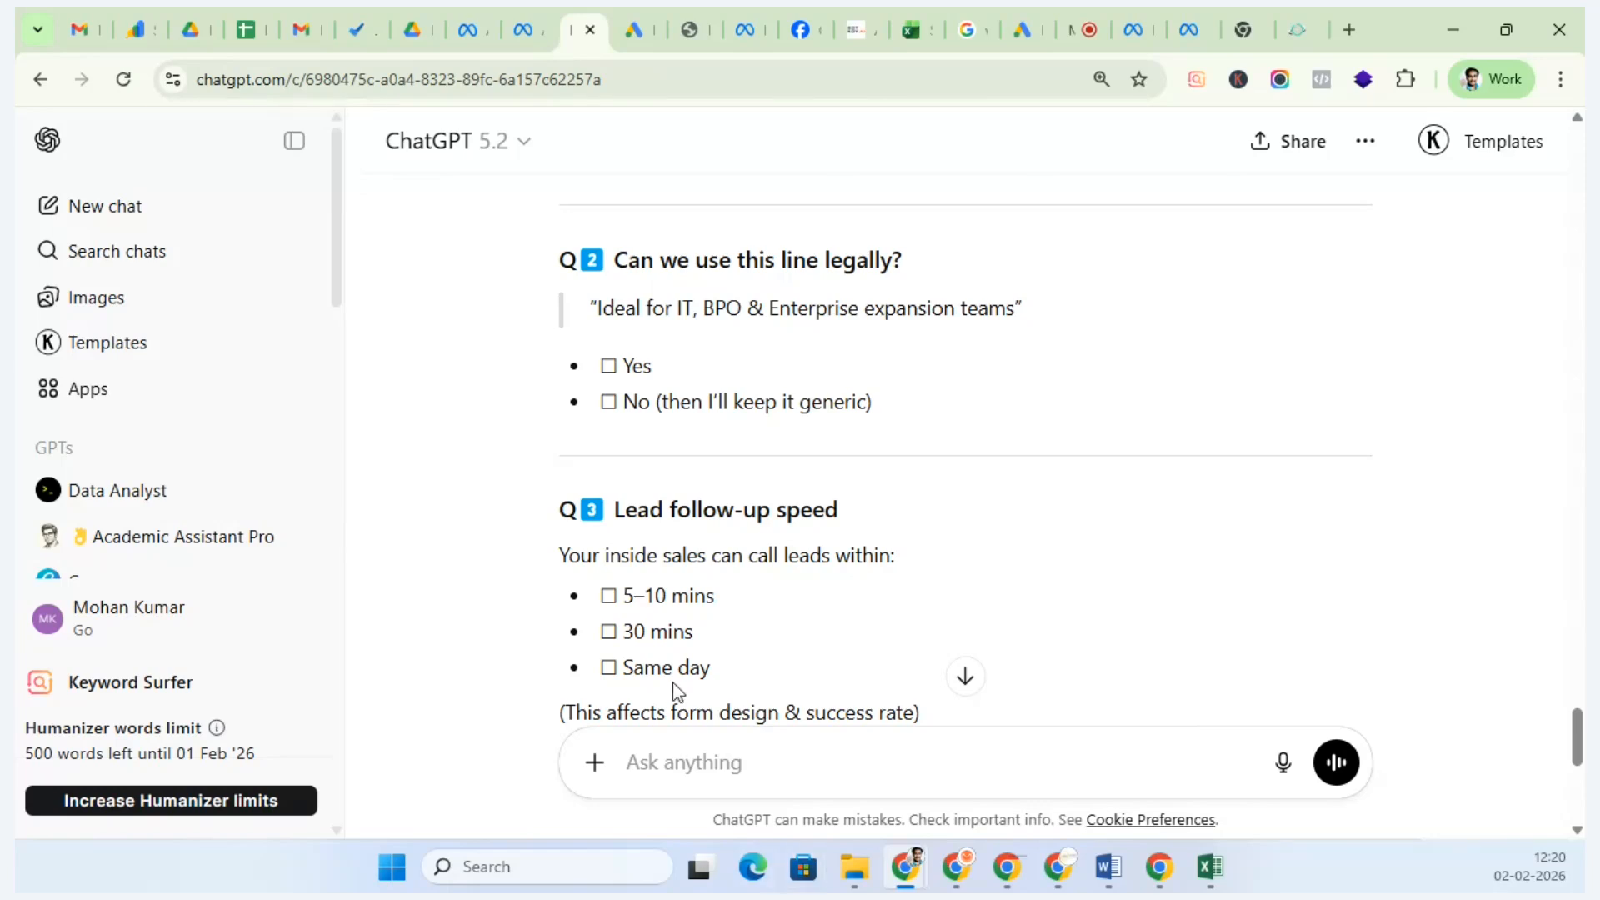
{"action": "scroll", "coordinate": [723, 610], "scroll_direction": "down", "scroll_amount": 3}
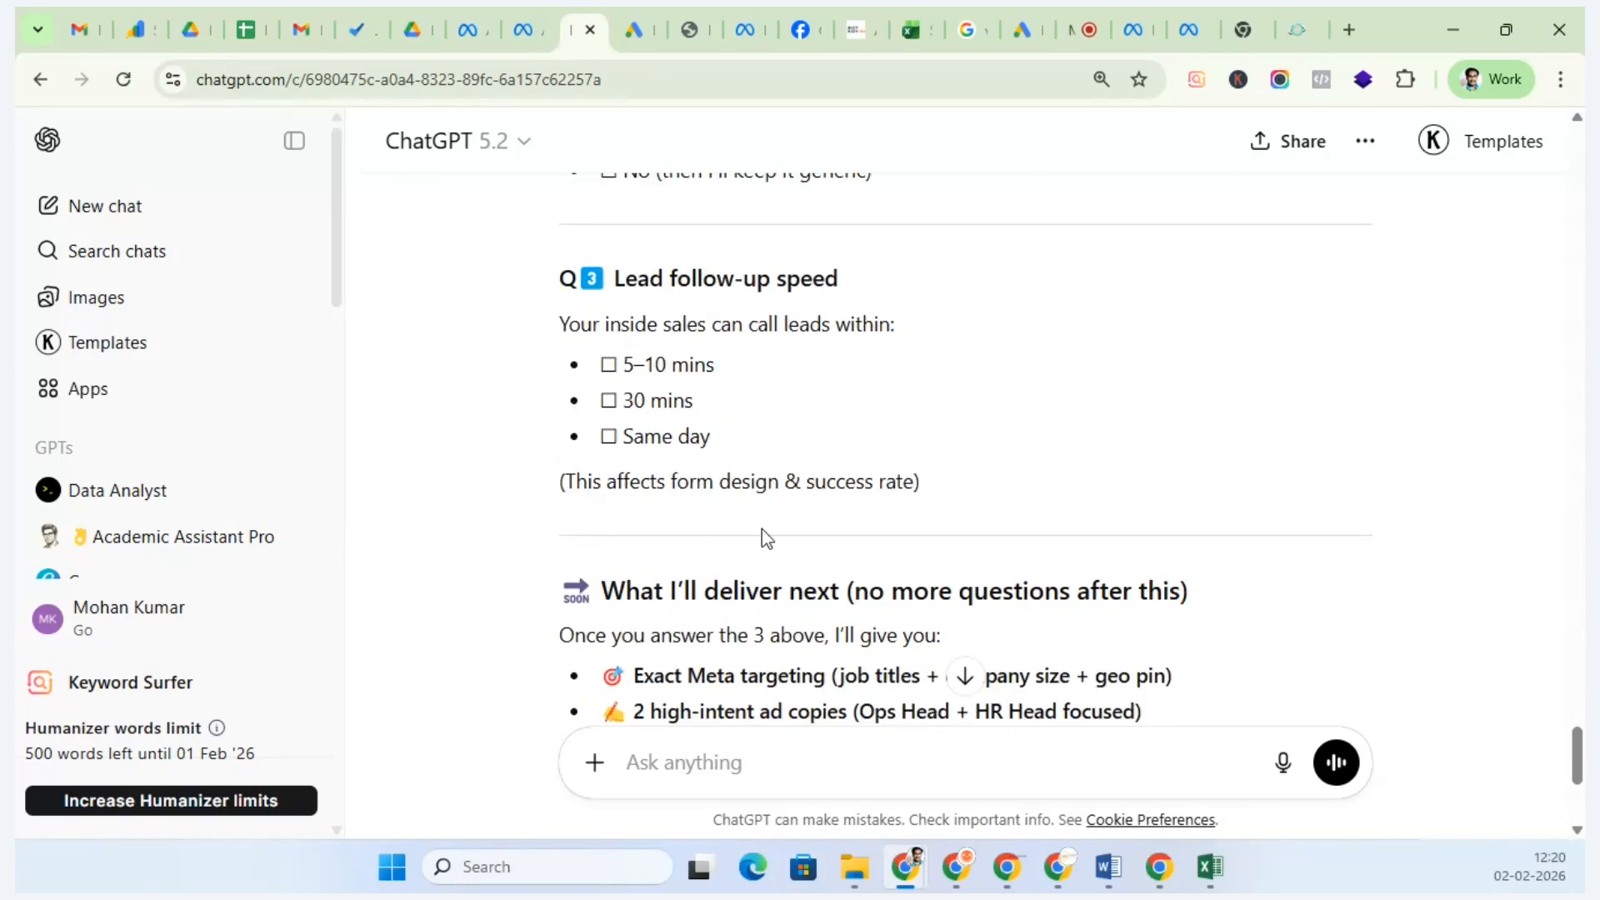
{"action": "scroll", "coordinate": [762, 528], "scroll_direction": "up", "scroll_amount": 6}
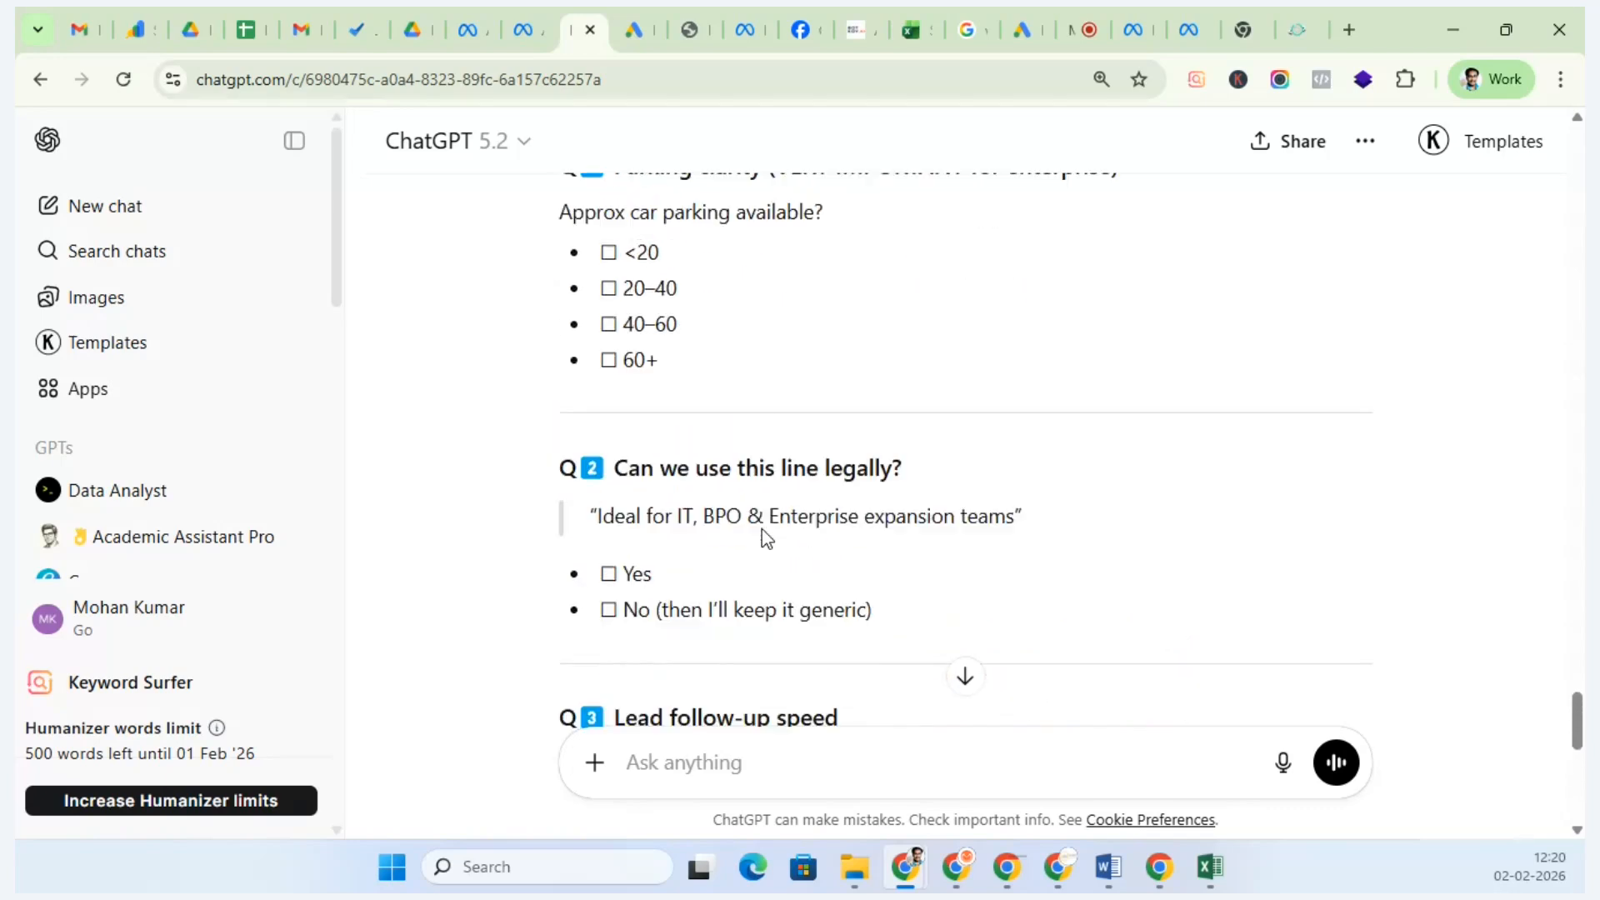
{"action": "left_click_drag", "start_coordinate": [553, 190], "coordinate": [730, 677]}
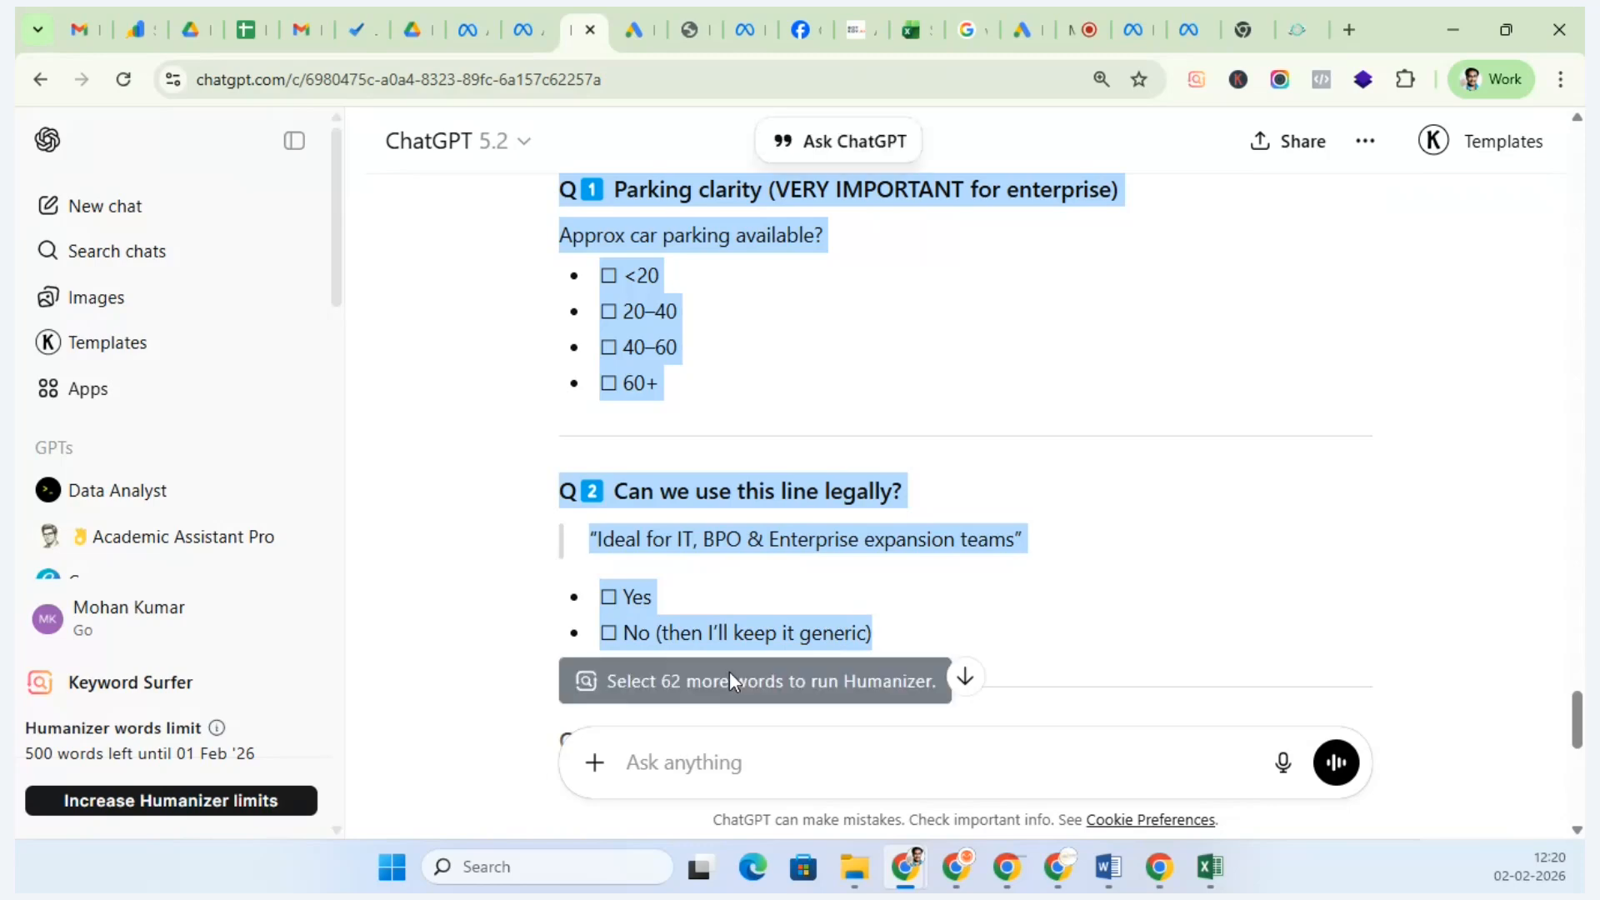
{"action": "left_click", "coordinate": [1082, 30]}
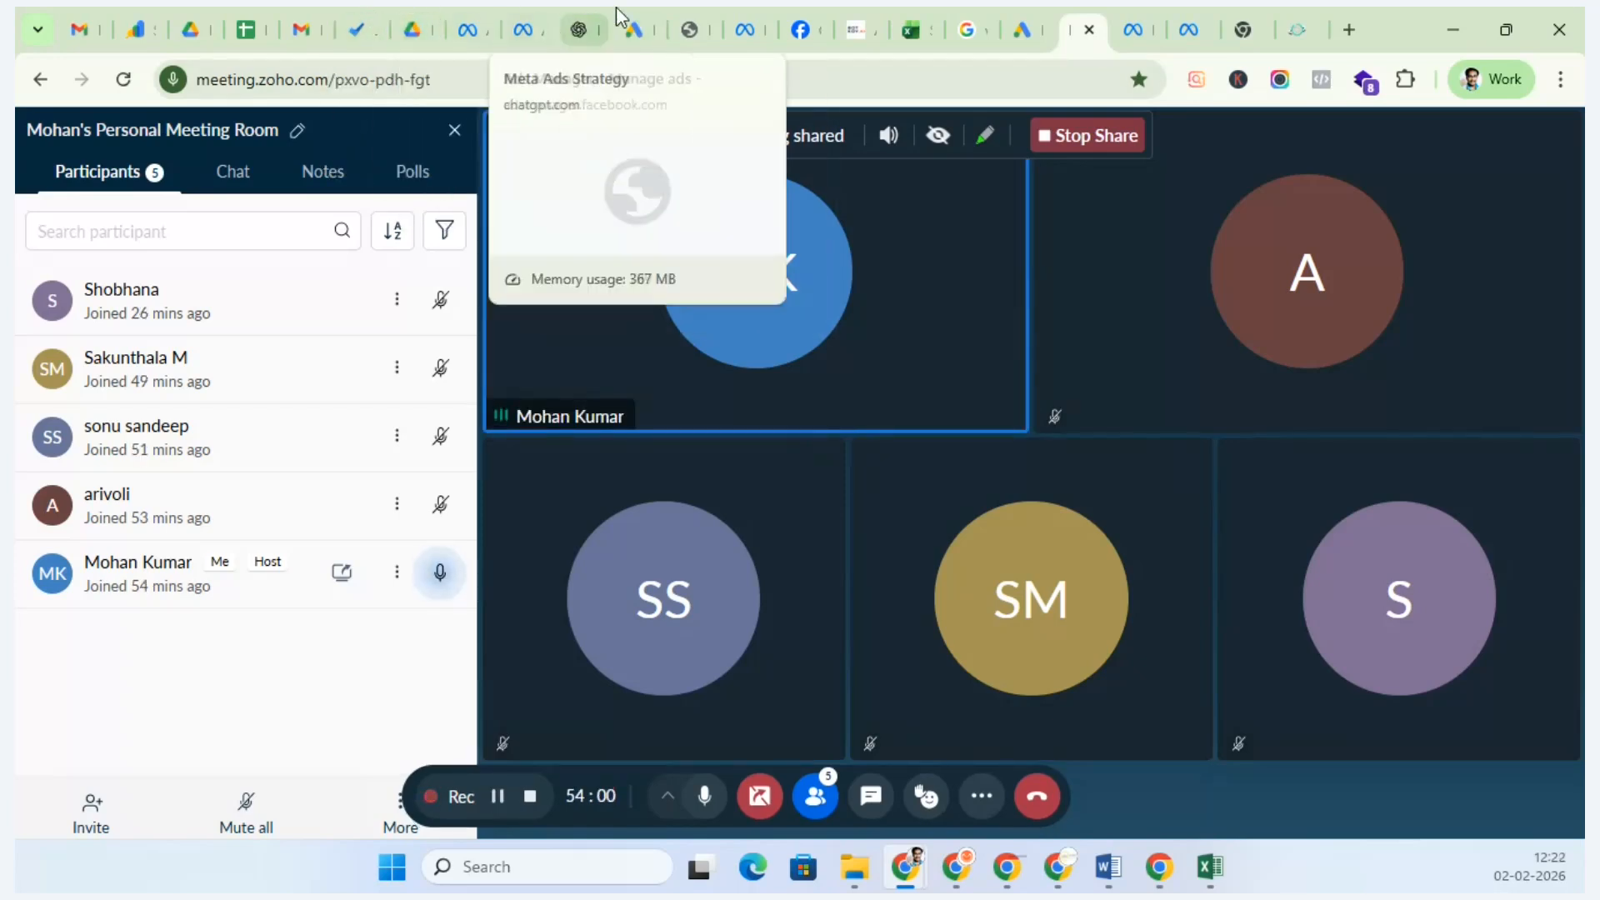
Step: Send ChatGPT the reply '50 car parking, 200 bike parking, Enterprise companies'
{"action": "left_click", "coordinate": [618, 24]}
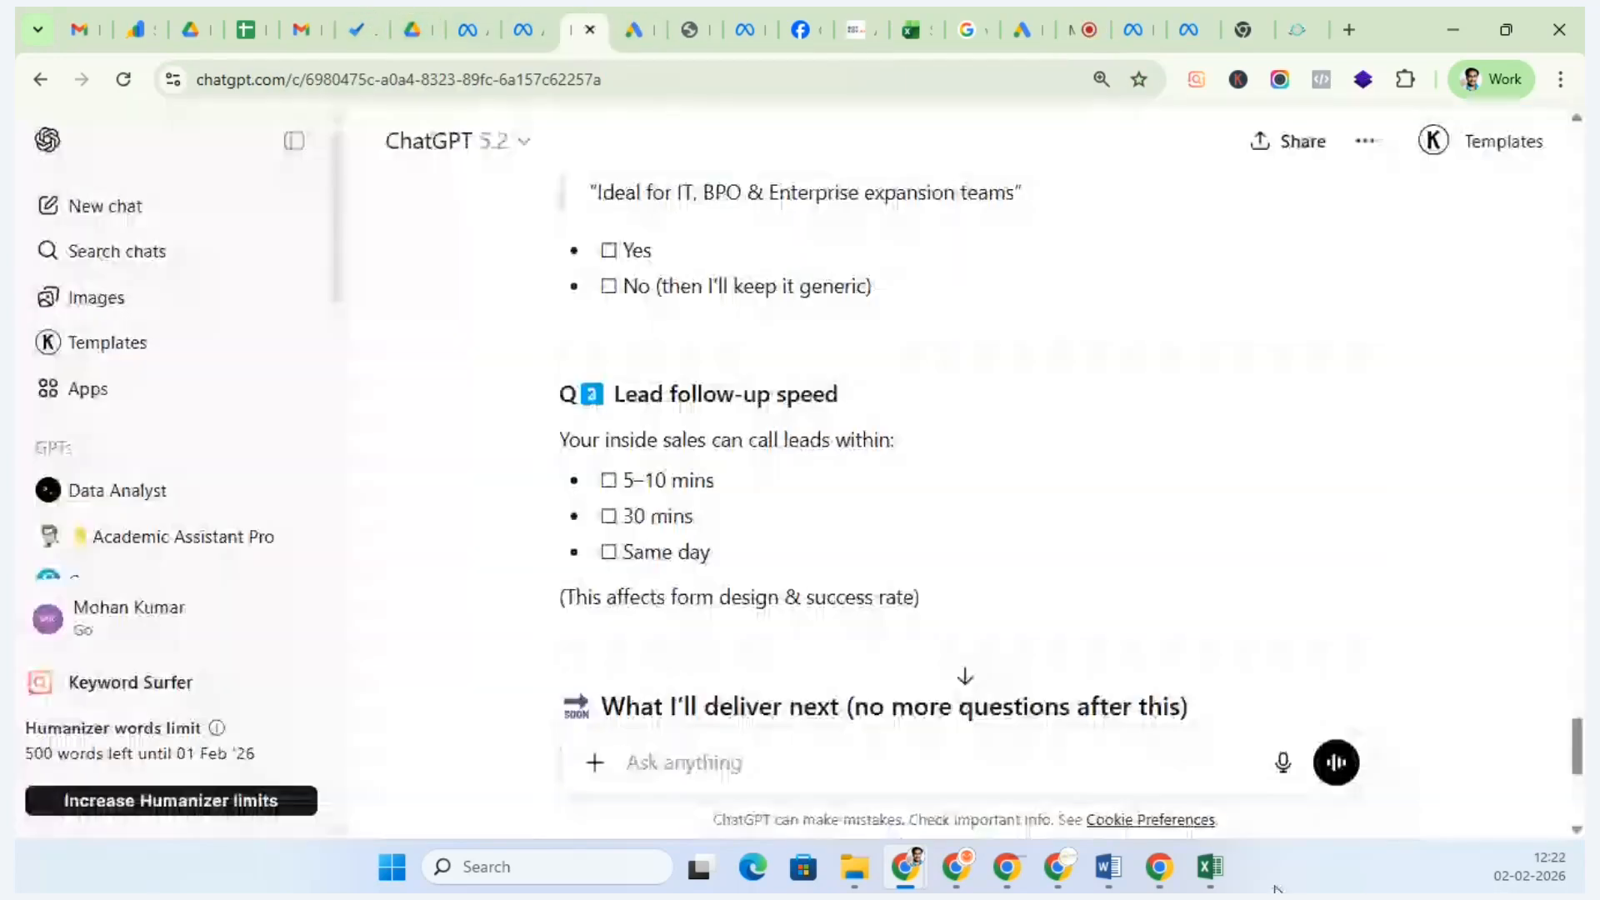
{"action": "left_click", "coordinate": [716, 762]}
{"action": "type", "text": "50 c"}
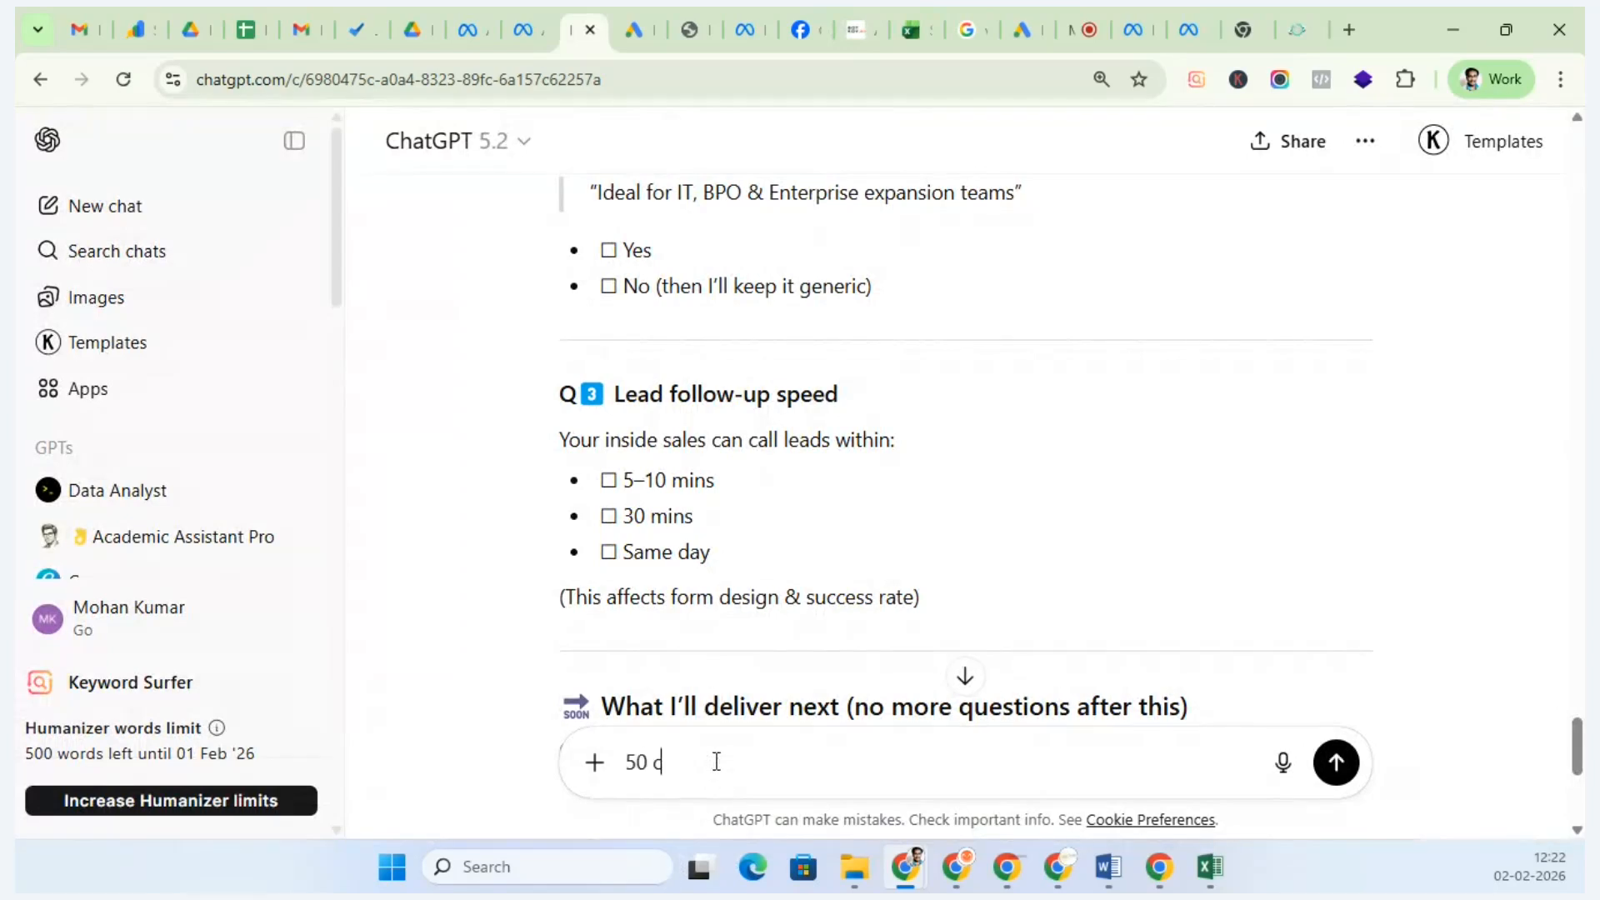
{"action": "type", "text": "AR paring .200 biker parking"}
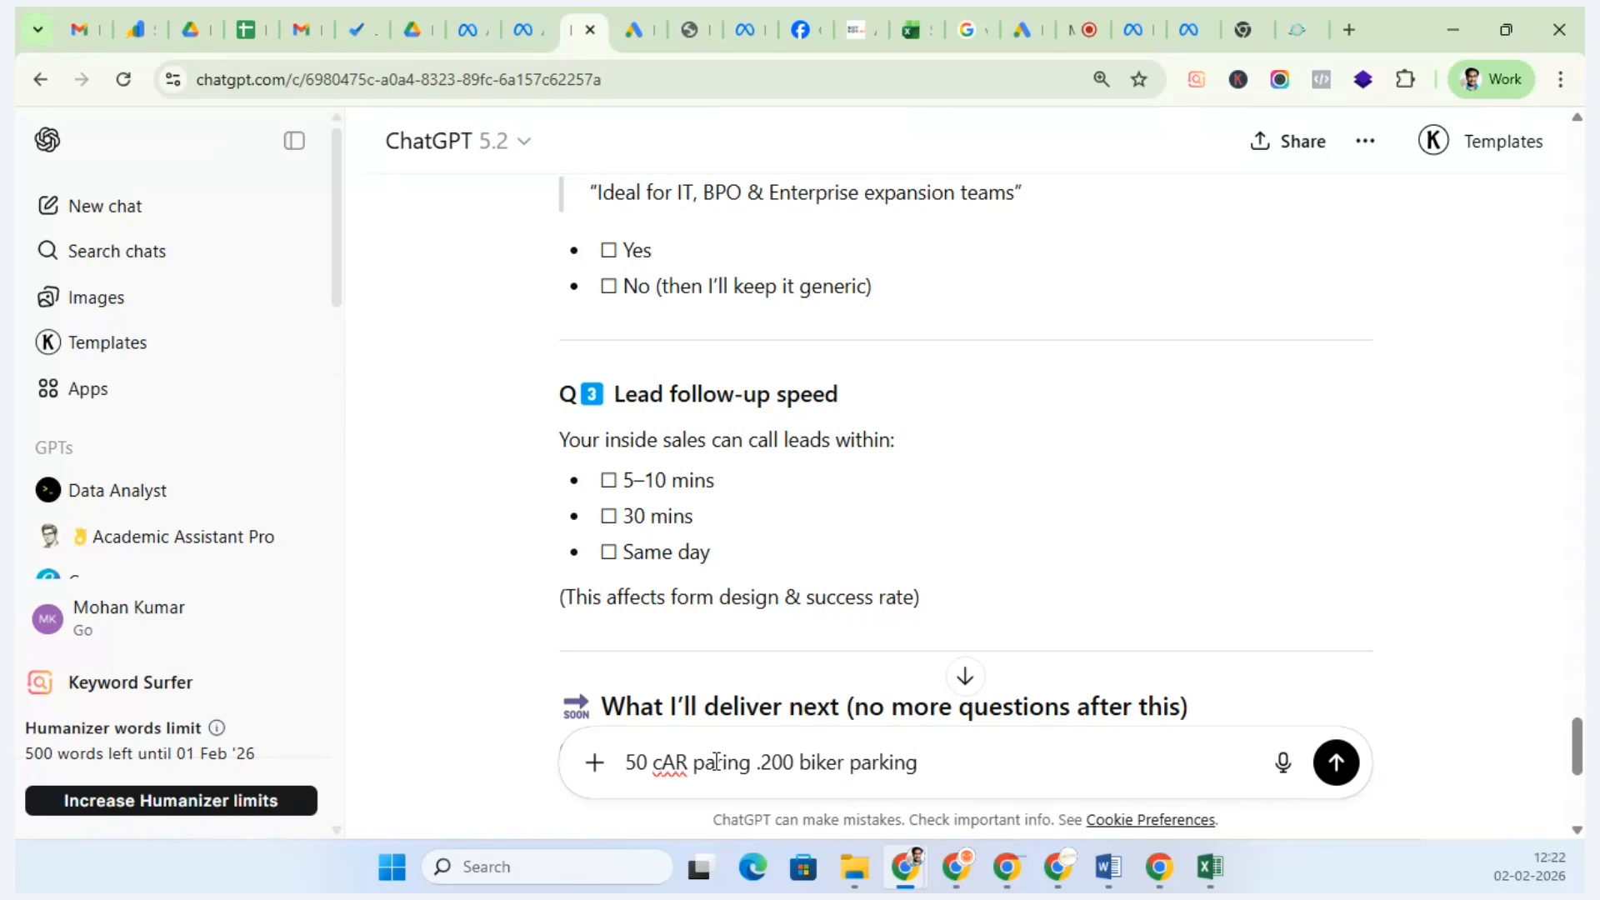
{"action": "type", "text": ", Enterorise companies"}
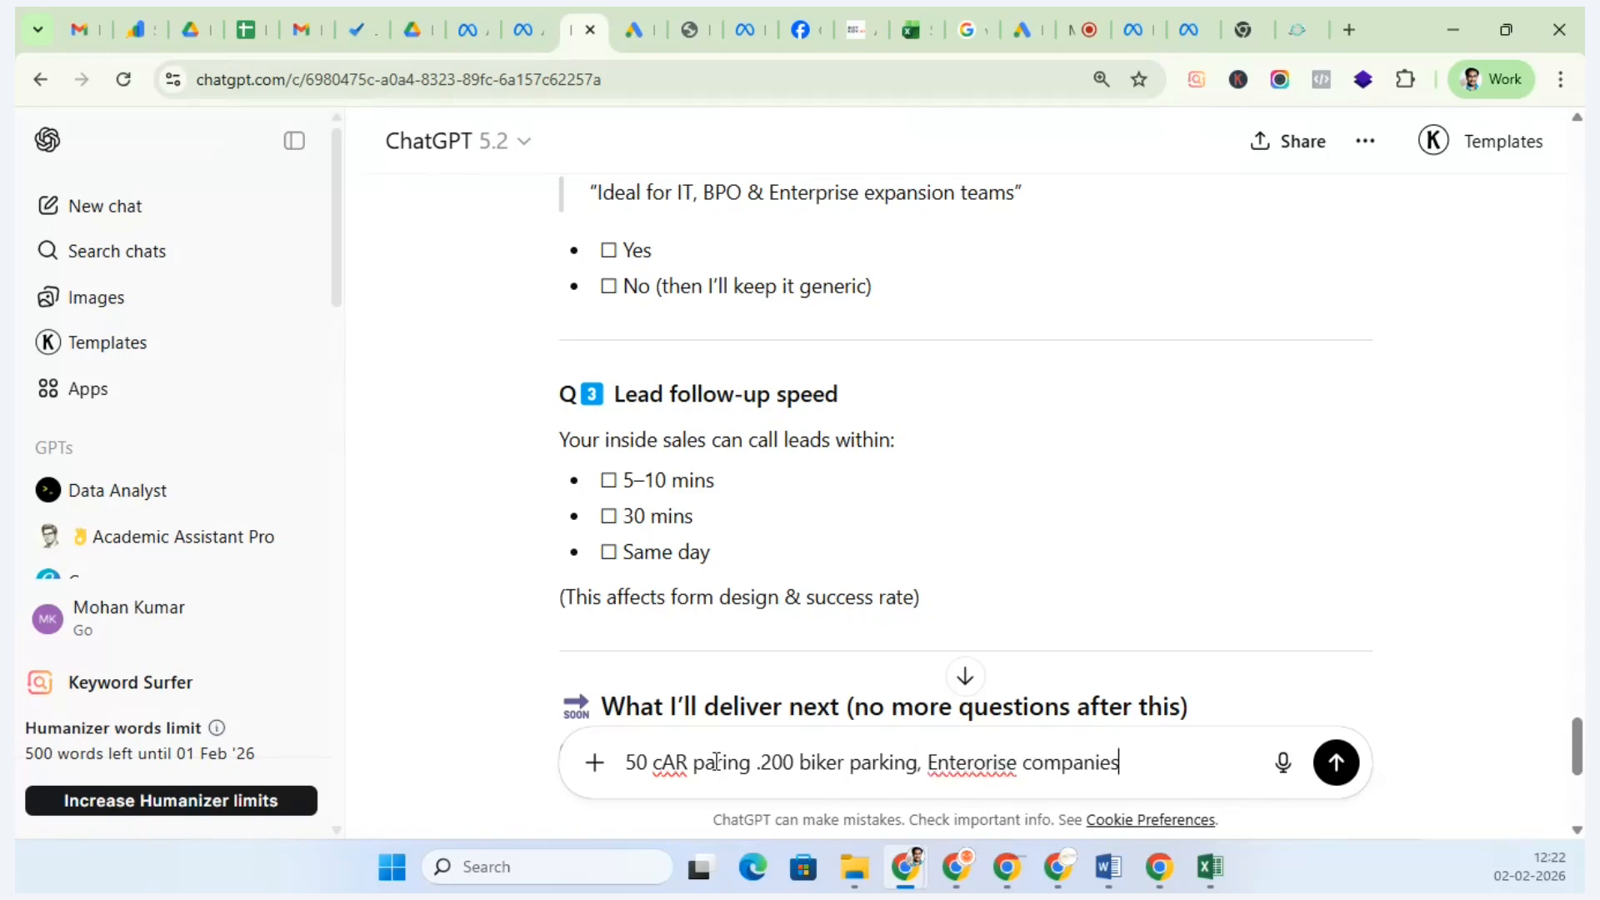
{"action": "key", "text": "Return"}
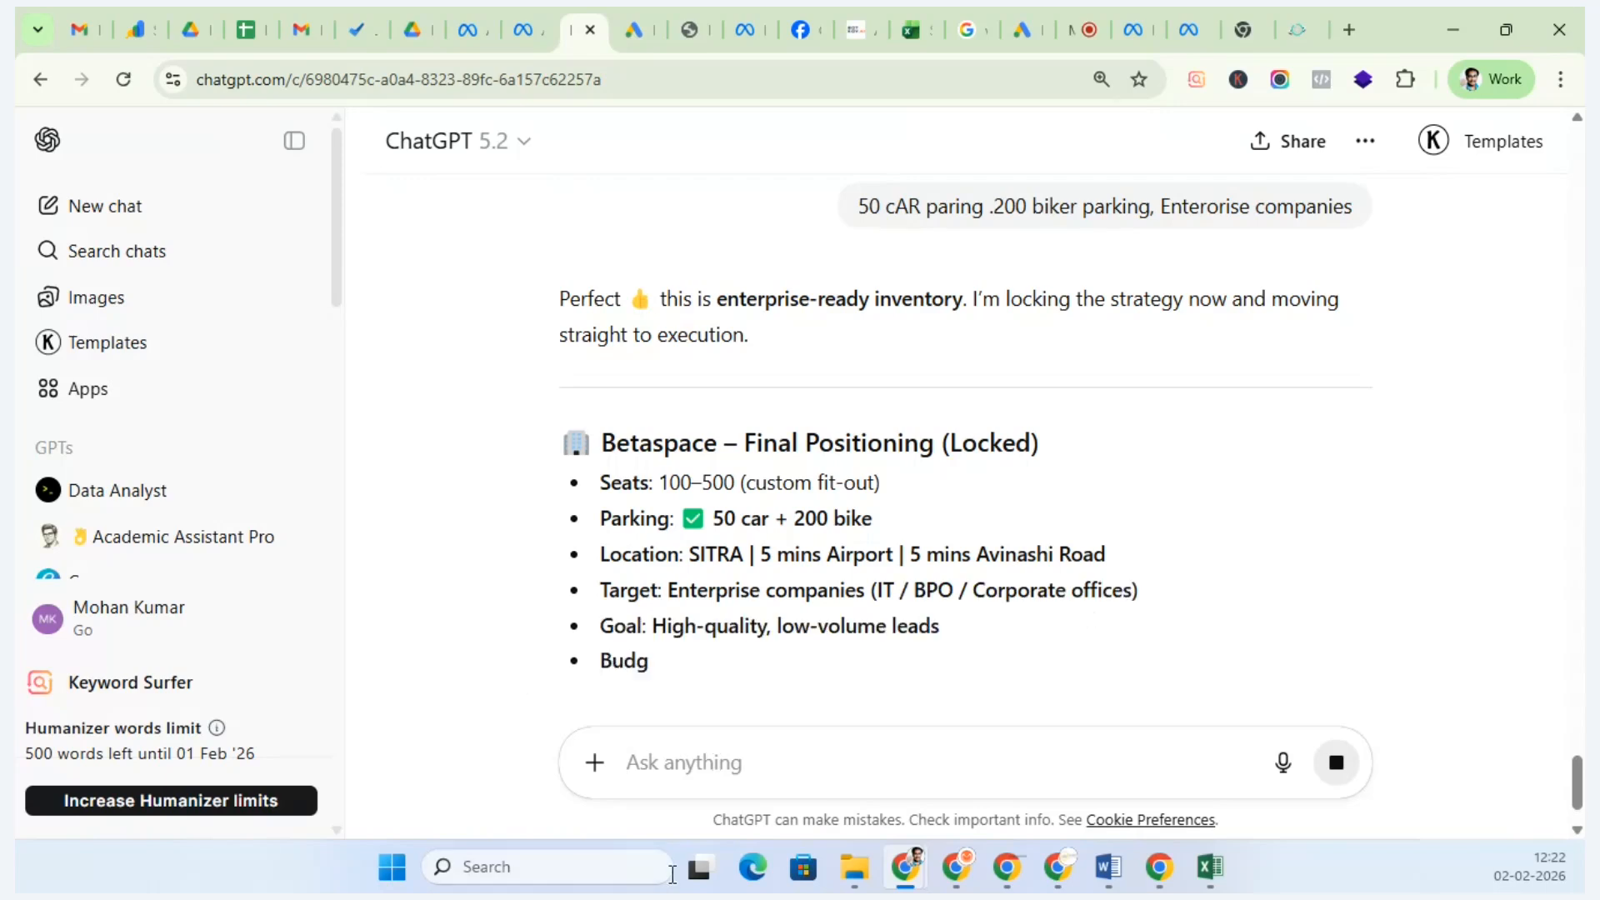
{"action": "scroll", "coordinate": [825, 465], "scroll_direction": "down", "scroll_amount": 3}
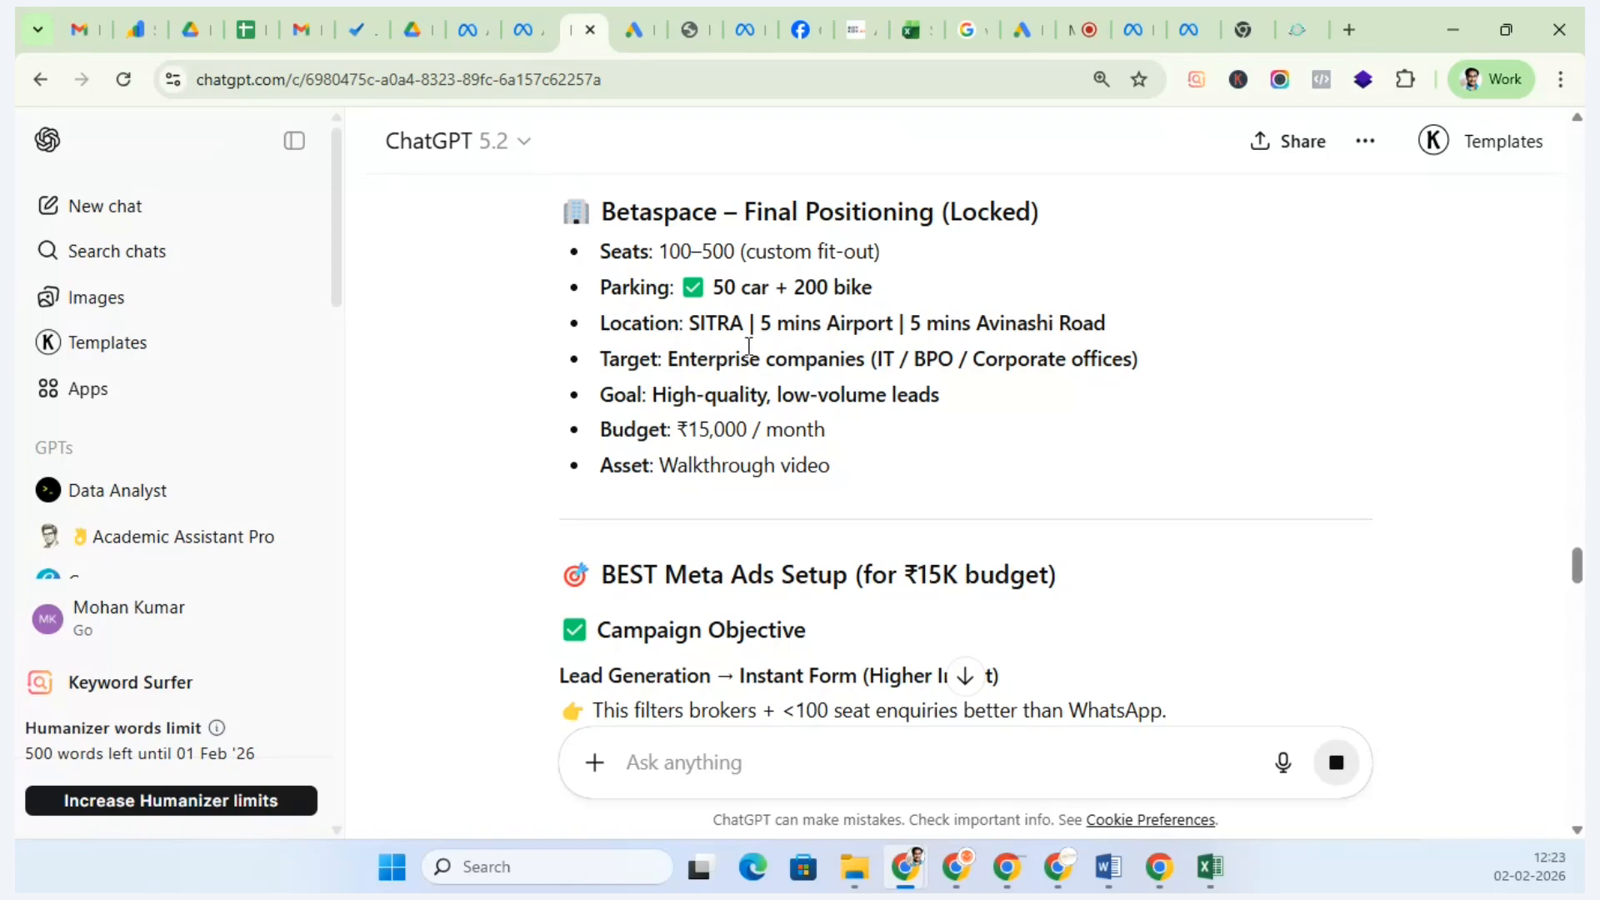
{"action": "left_click_drag", "start_coordinate": [710, 365], "coordinate": [871, 367]}
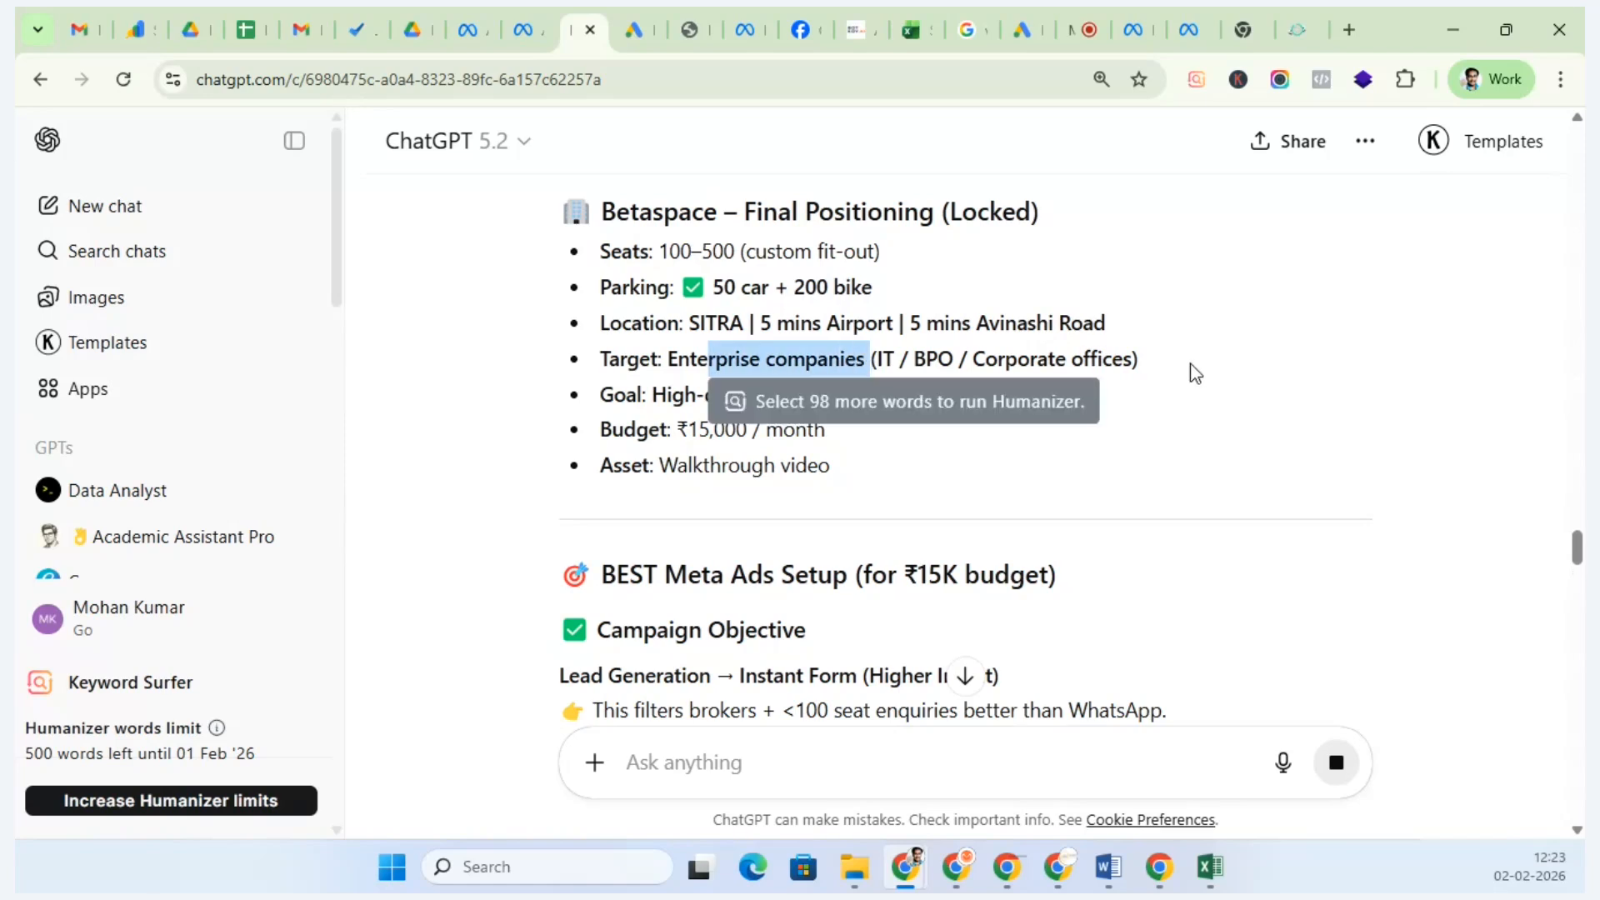
{"action": "left_click", "coordinate": [990, 483]}
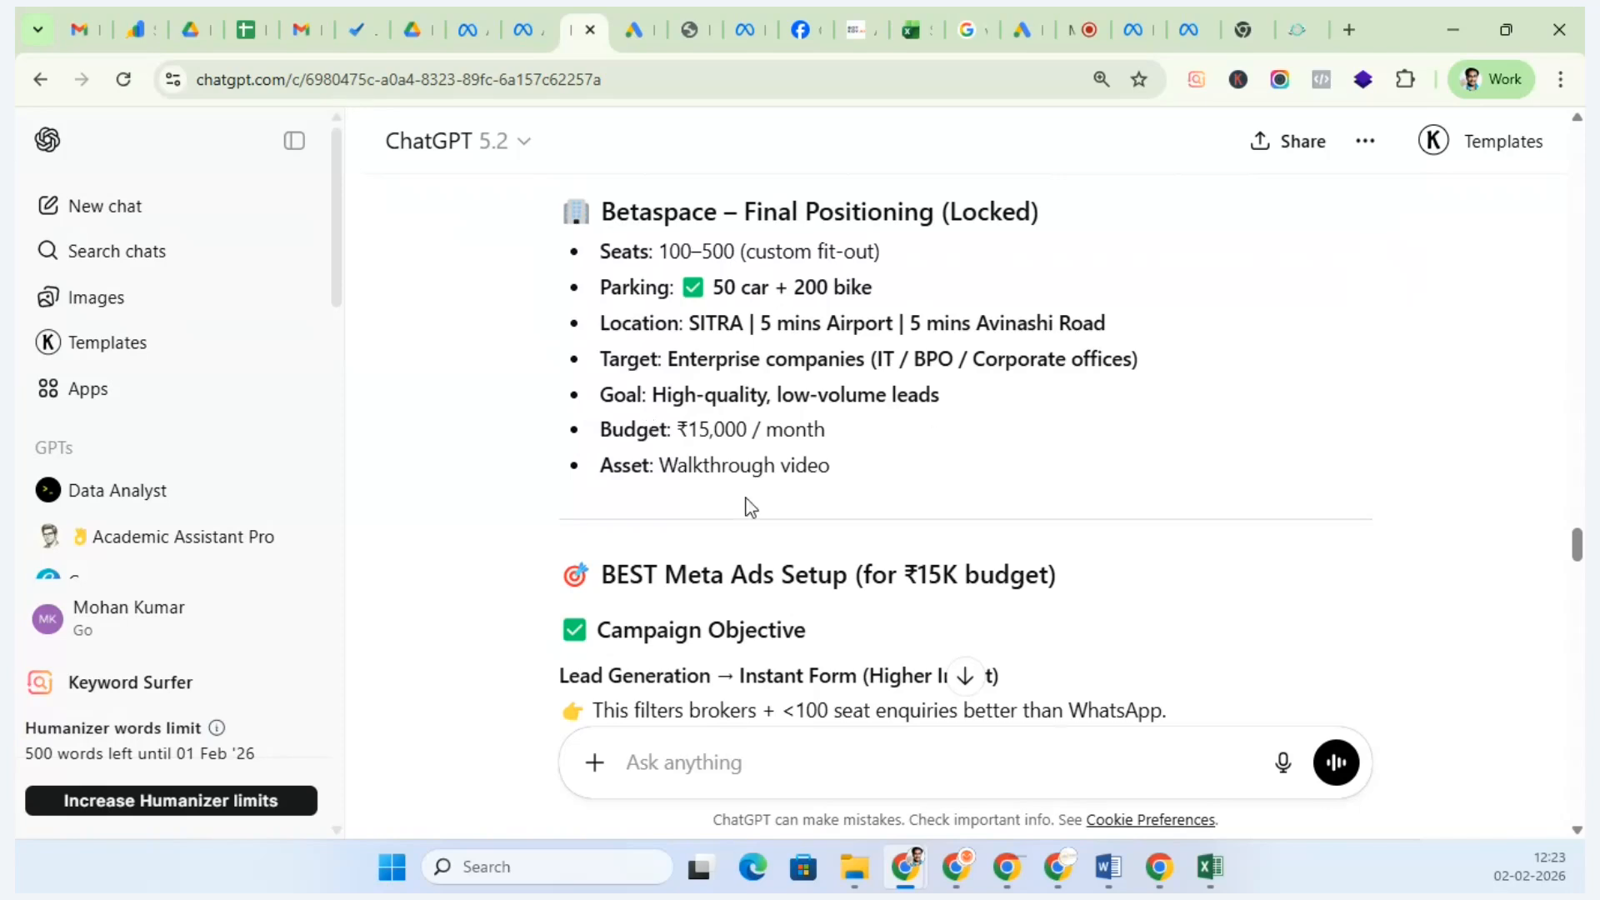
{"action": "scroll", "coordinate": [744, 509], "scroll_direction": "down", "scroll_amount": 3}
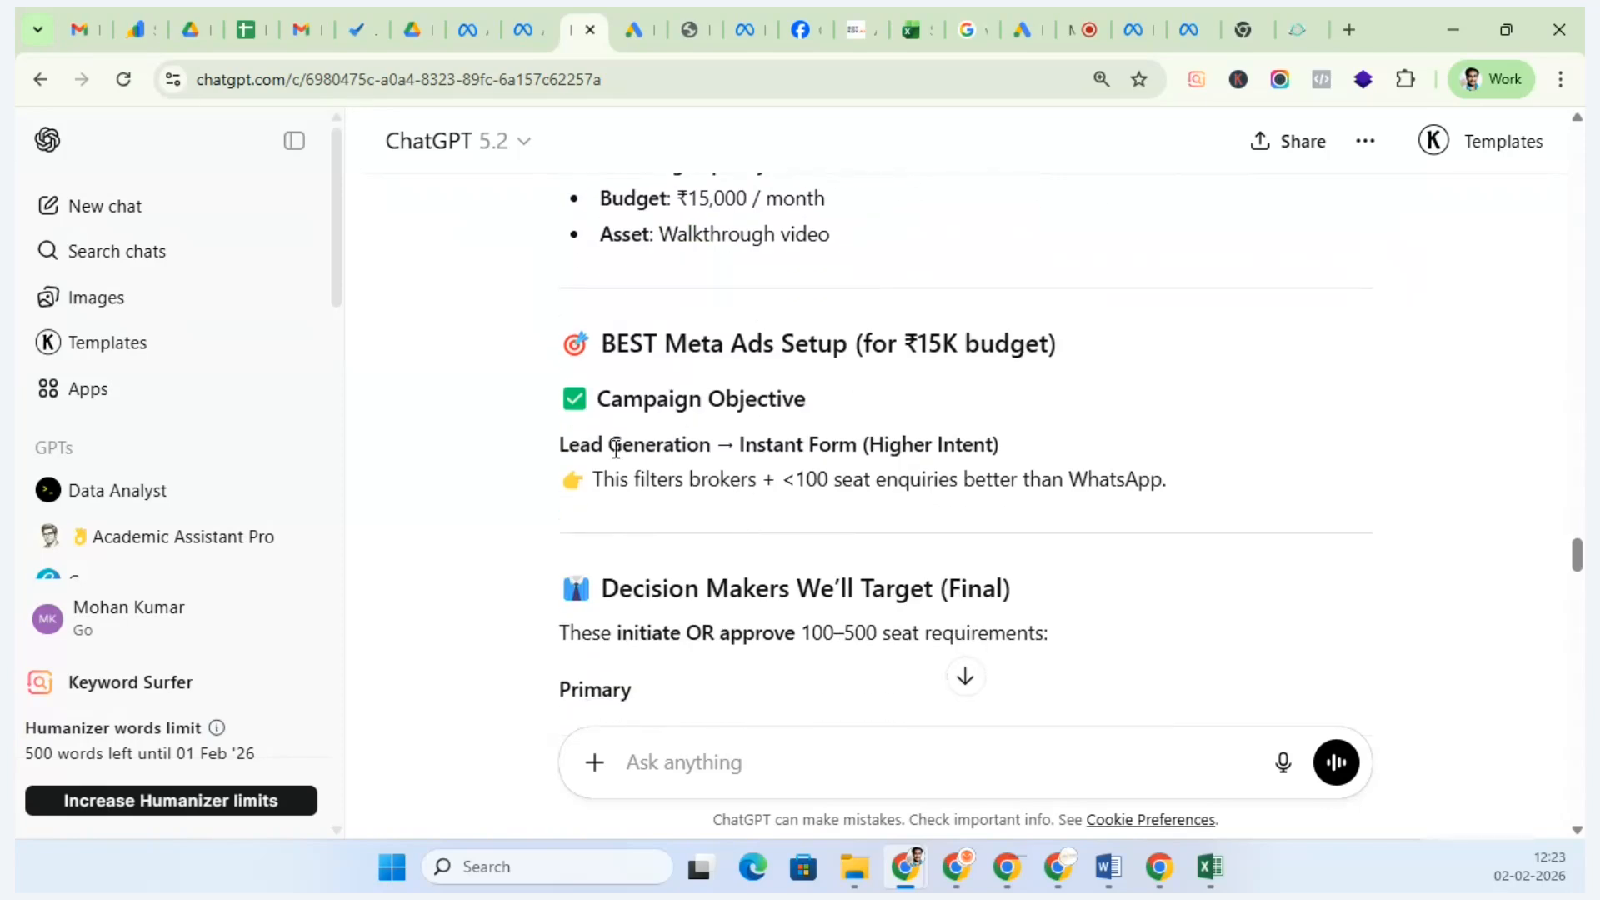
{"action": "left_click_drag", "start_coordinate": [605, 444], "coordinate": [1006, 446]}
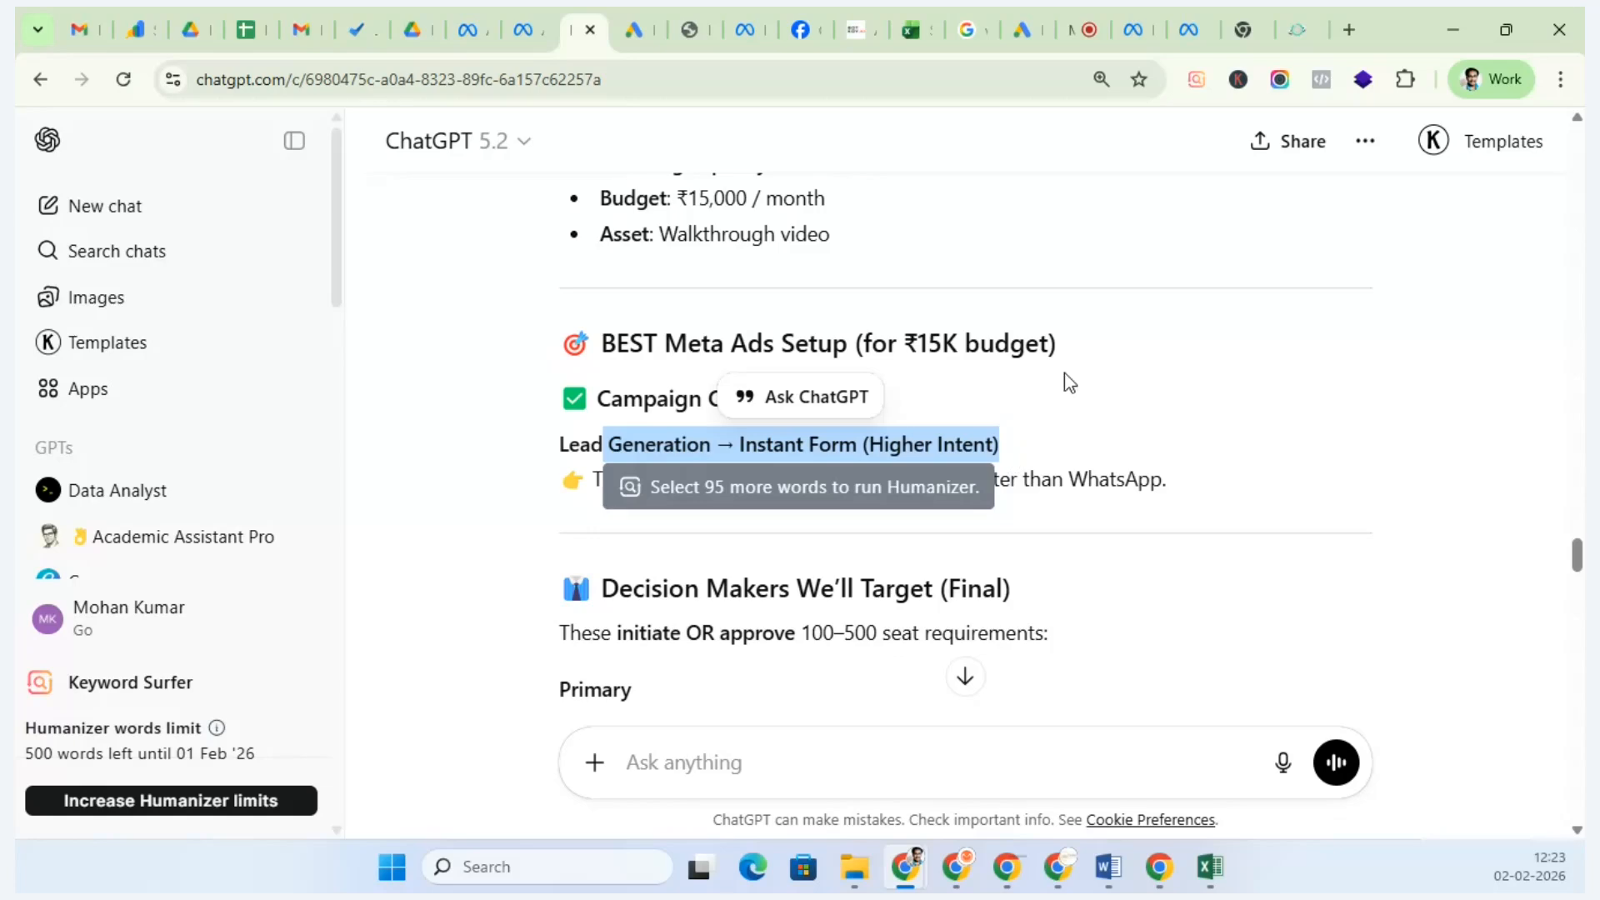
{"action": "left_click", "coordinate": [1117, 388]}
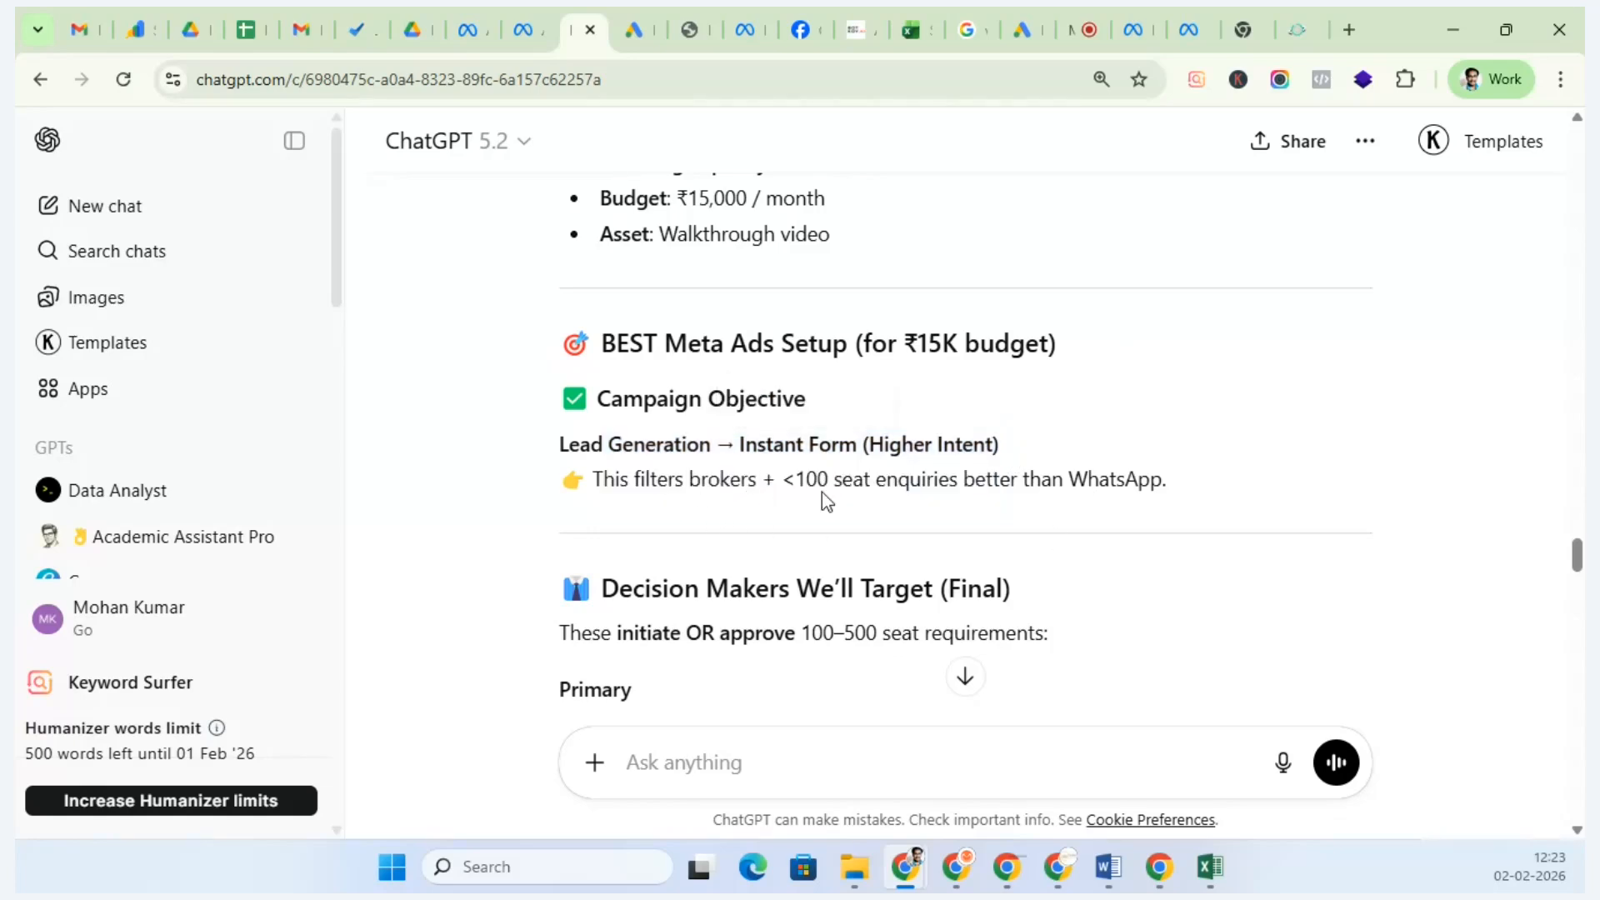
{"action": "scroll", "coordinate": [1023, 514], "scroll_direction": "down", "scroll_amount": 1}
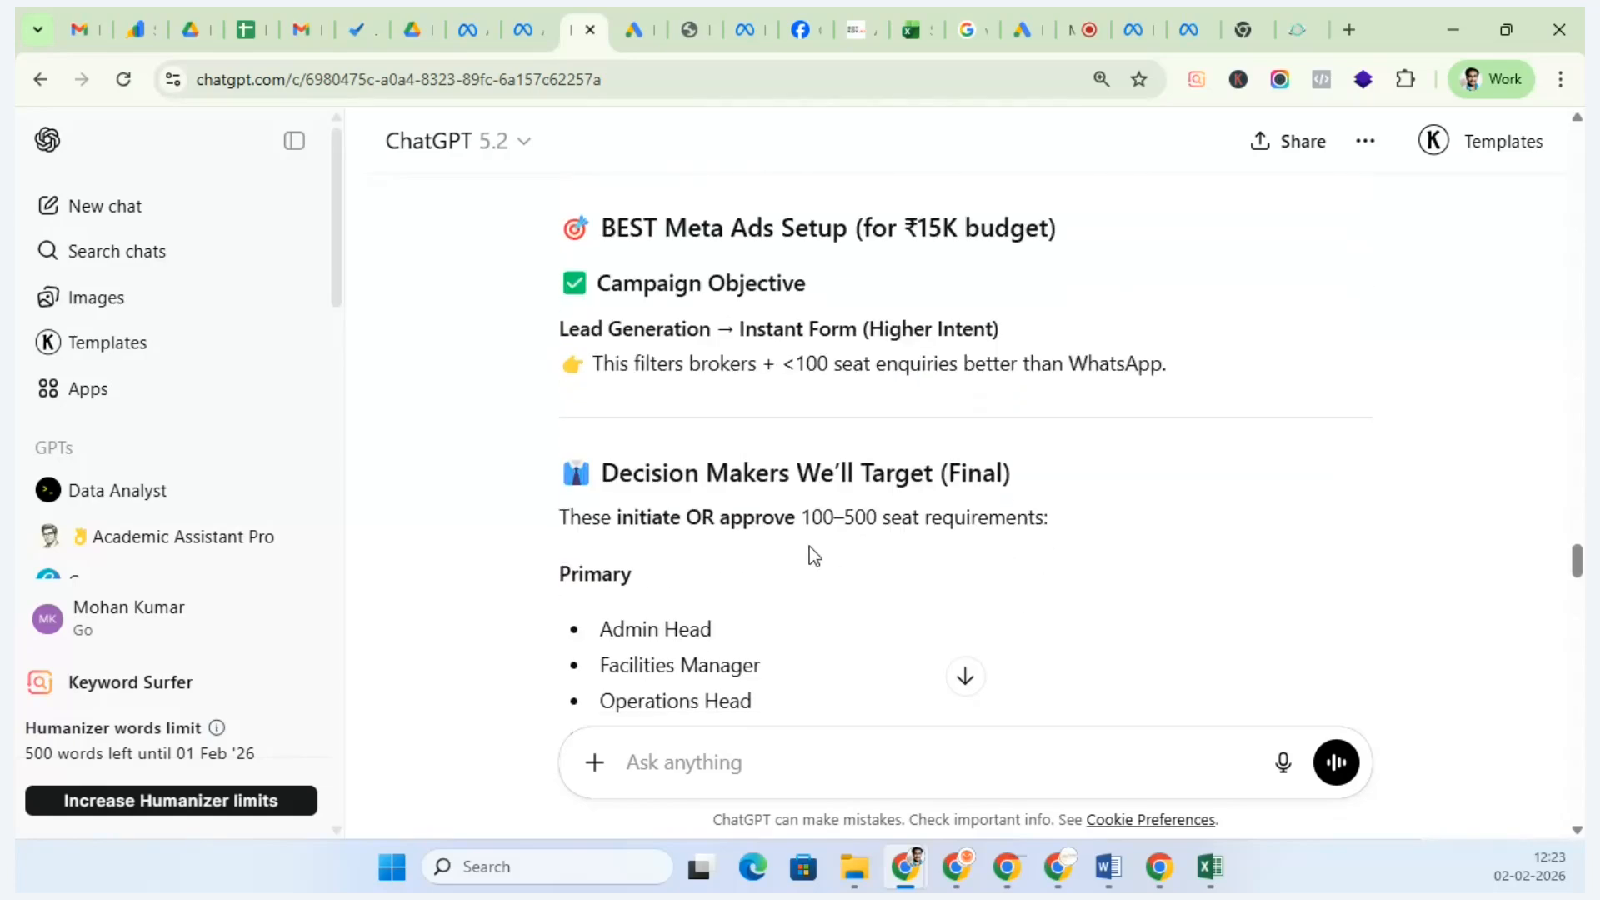
{"action": "scroll", "coordinate": [978, 500], "scroll_direction": "down", "scroll_amount": 2}
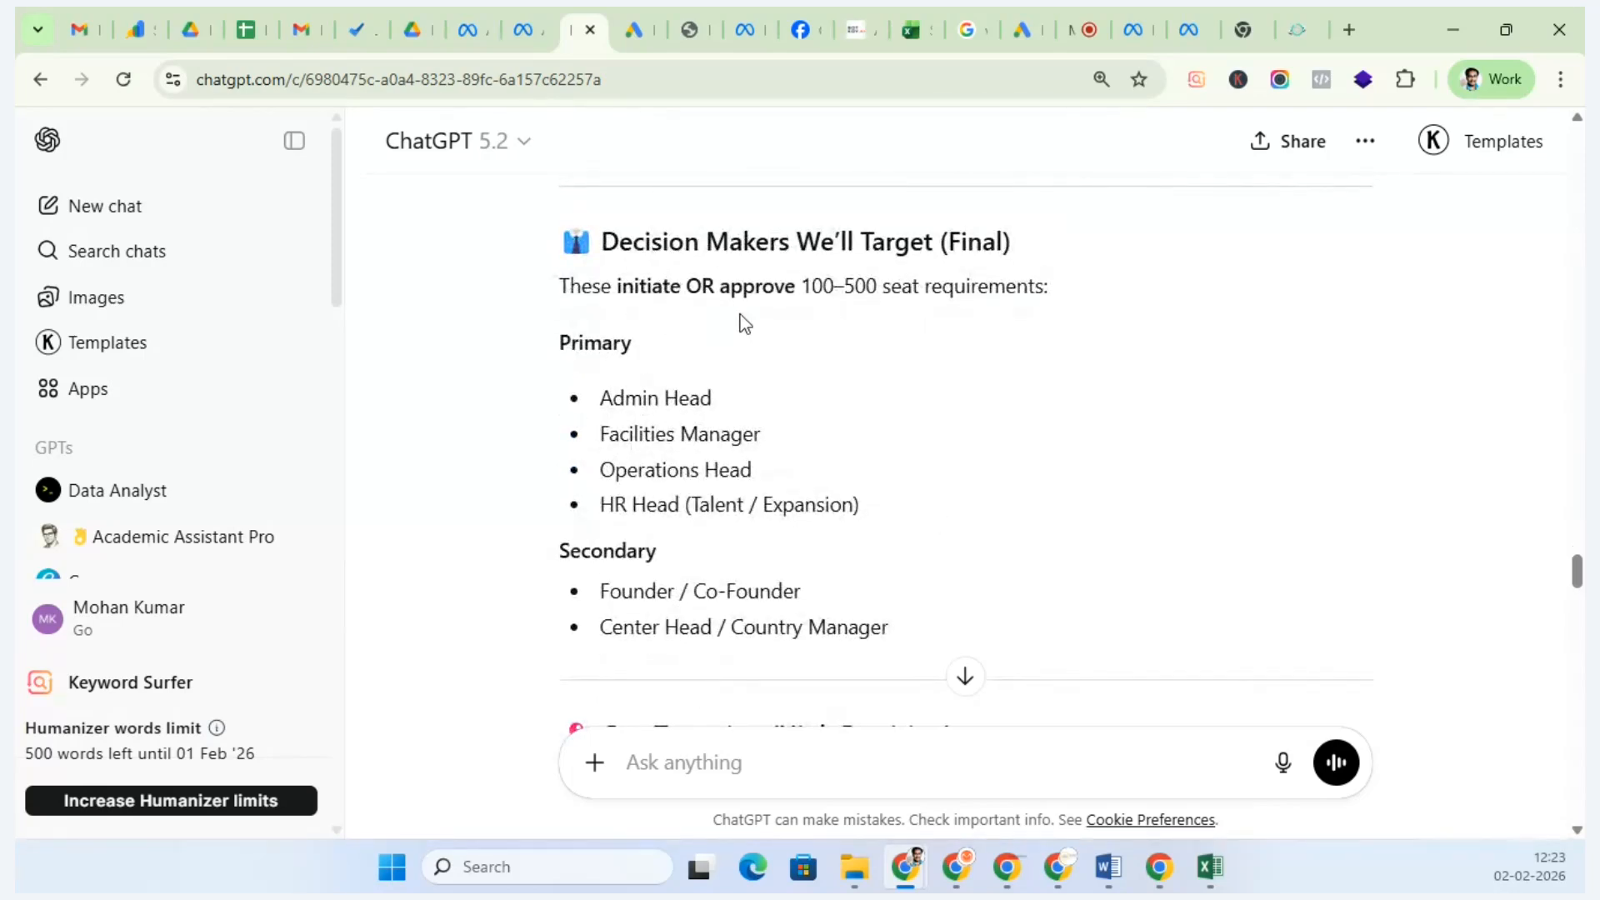
{"action": "left_click_drag", "start_coordinate": [614, 399], "coordinate": [758, 412]}
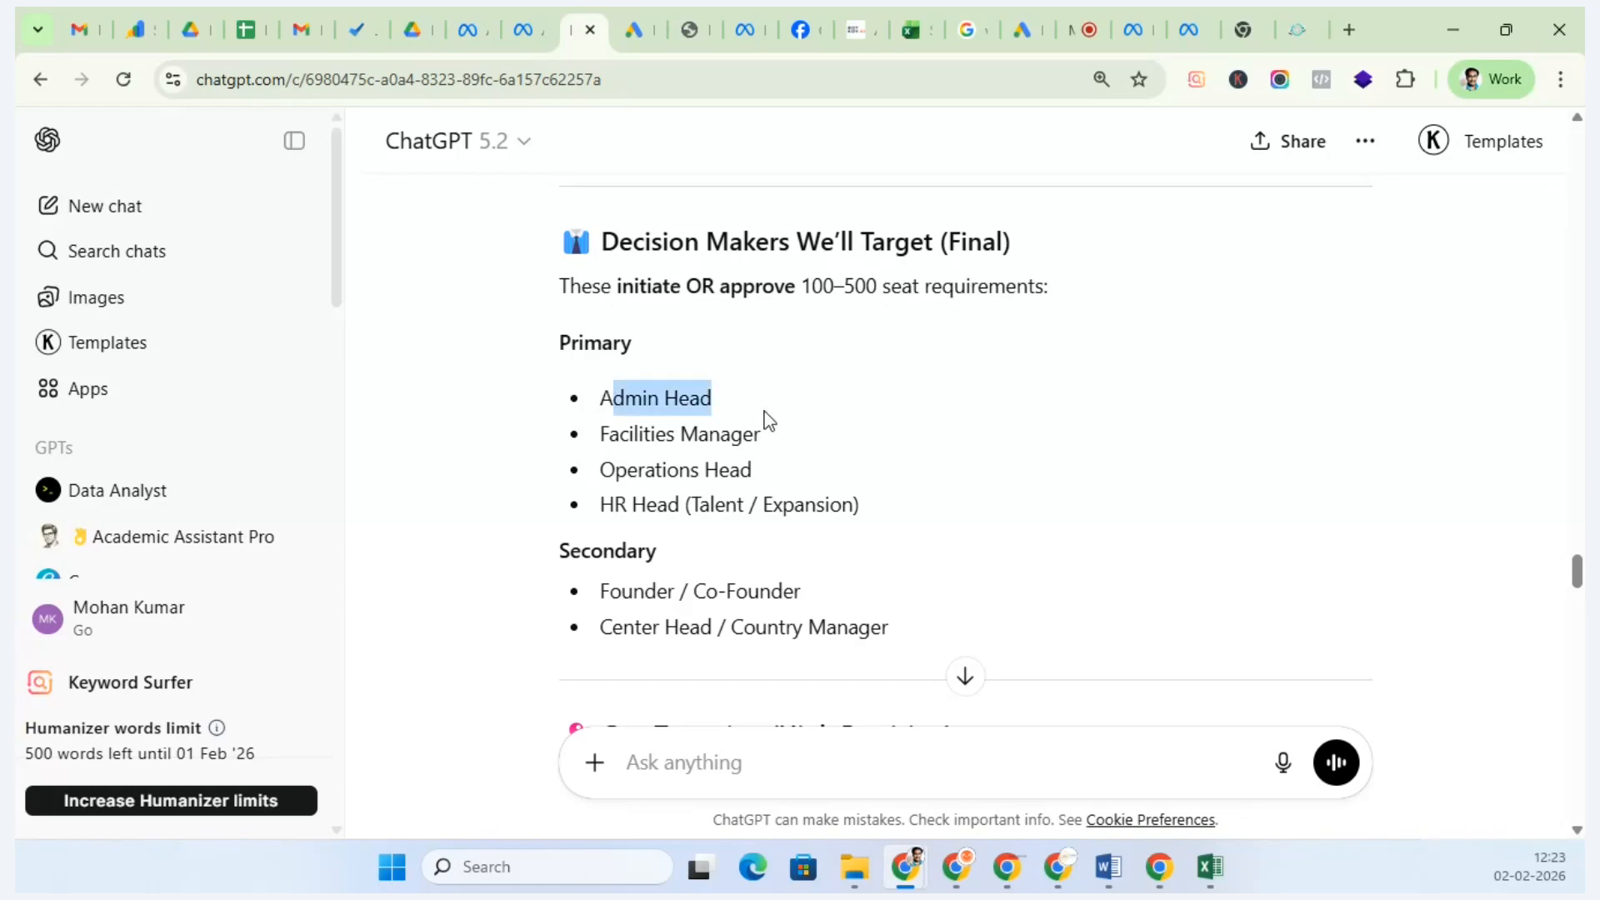
{"action": "scroll", "coordinate": [767, 419], "scroll_direction": "down", "scroll_amount": 3}
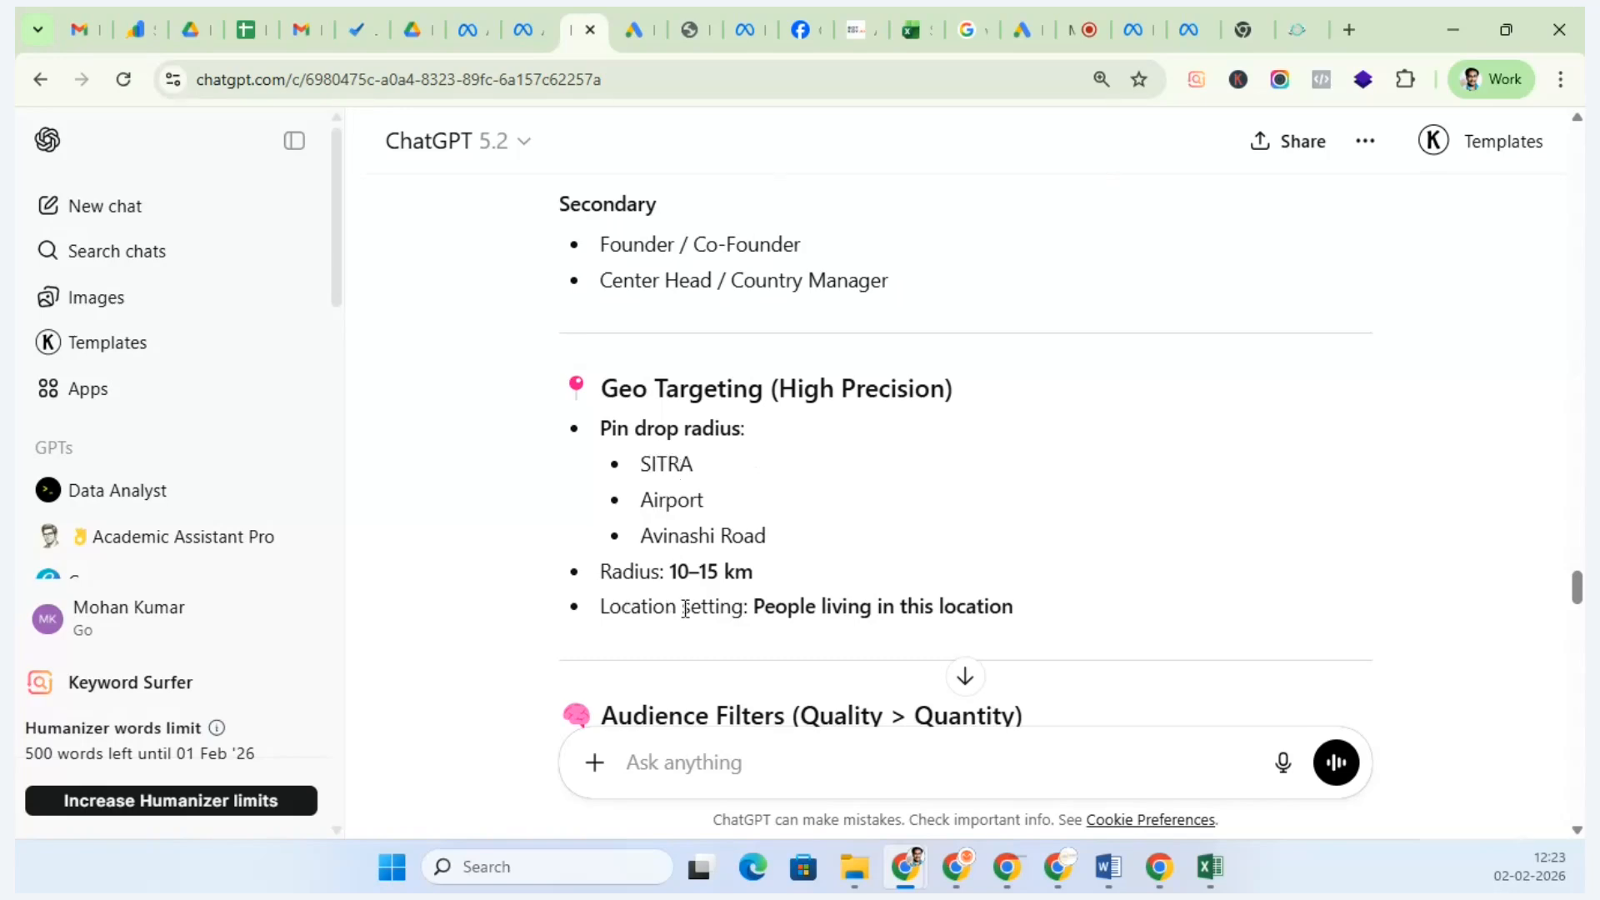
{"action": "scroll", "coordinate": [842, 600], "scroll_direction": "down", "scroll_amount": 2}
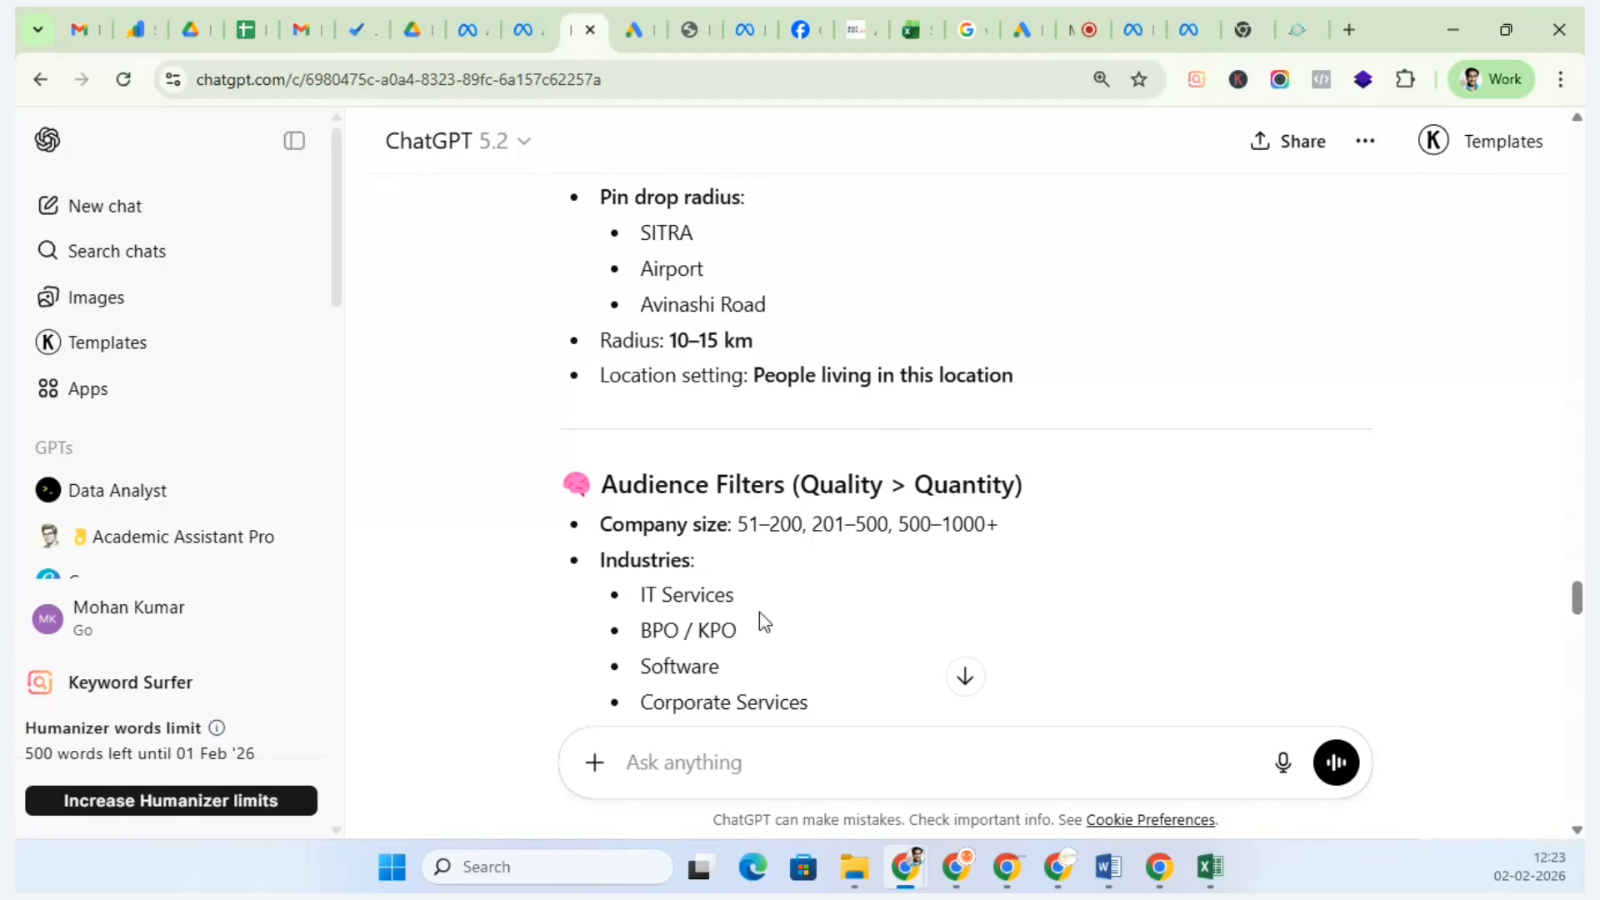
{"action": "scroll", "coordinate": [709, 368], "scroll_direction": "up", "scroll_amount": 2}
{"action": "left_click_drag", "start_coordinate": [602, 388], "coordinate": [1023, 602]}
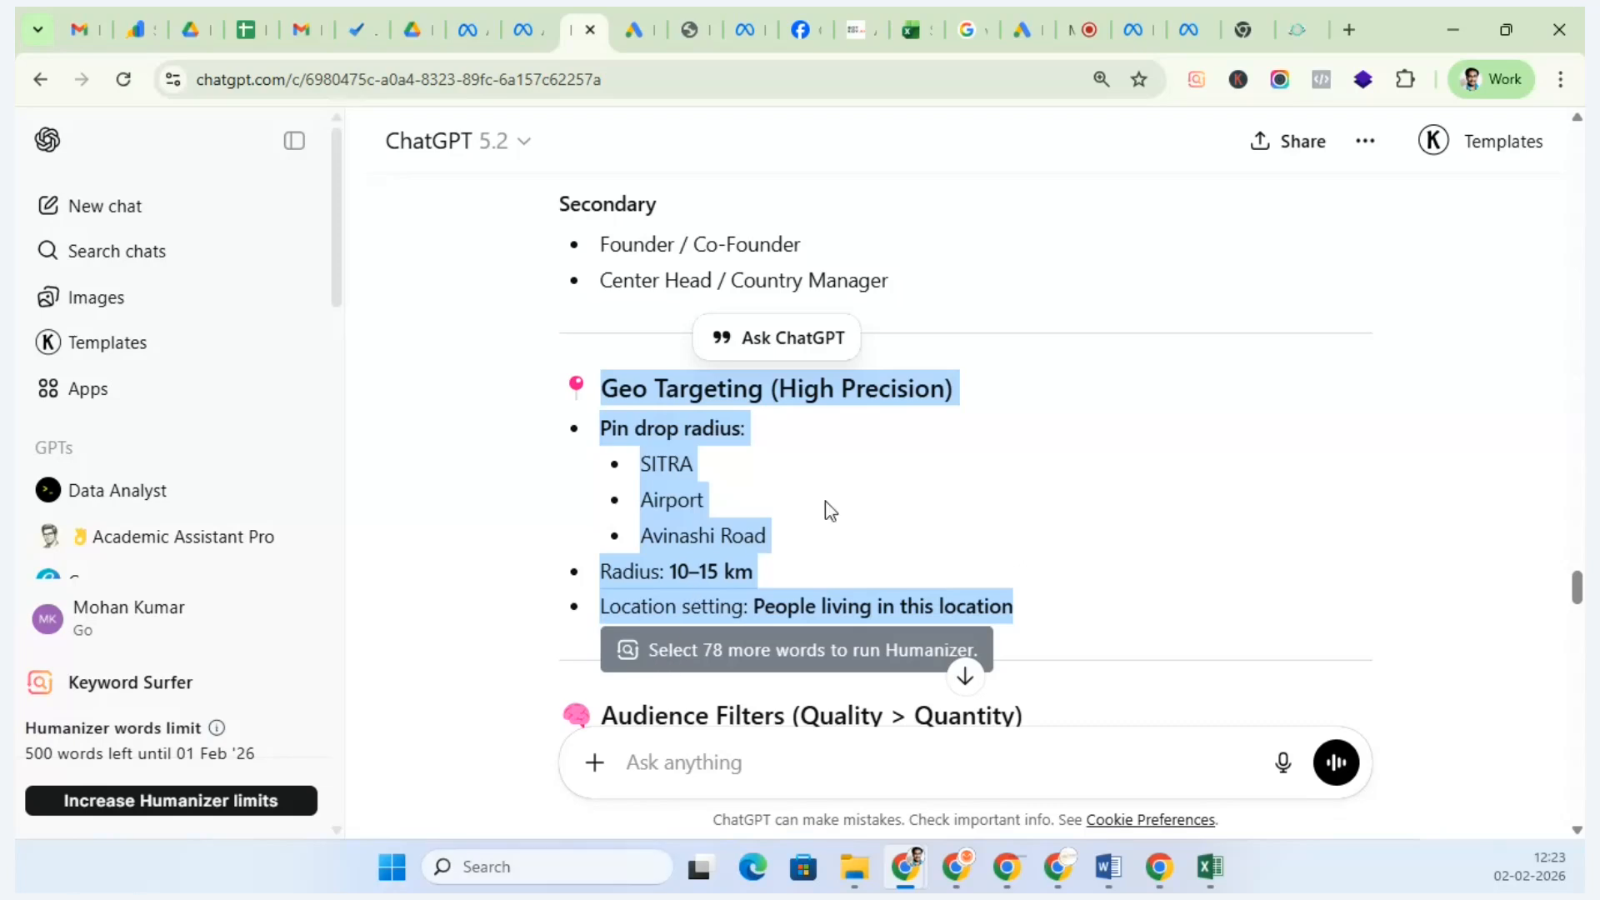
{"action": "left_click", "coordinate": [688, 404]}
{"action": "scroll", "coordinate": [717, 502], "scroll_direction": "down", "scroll_amount": 3}
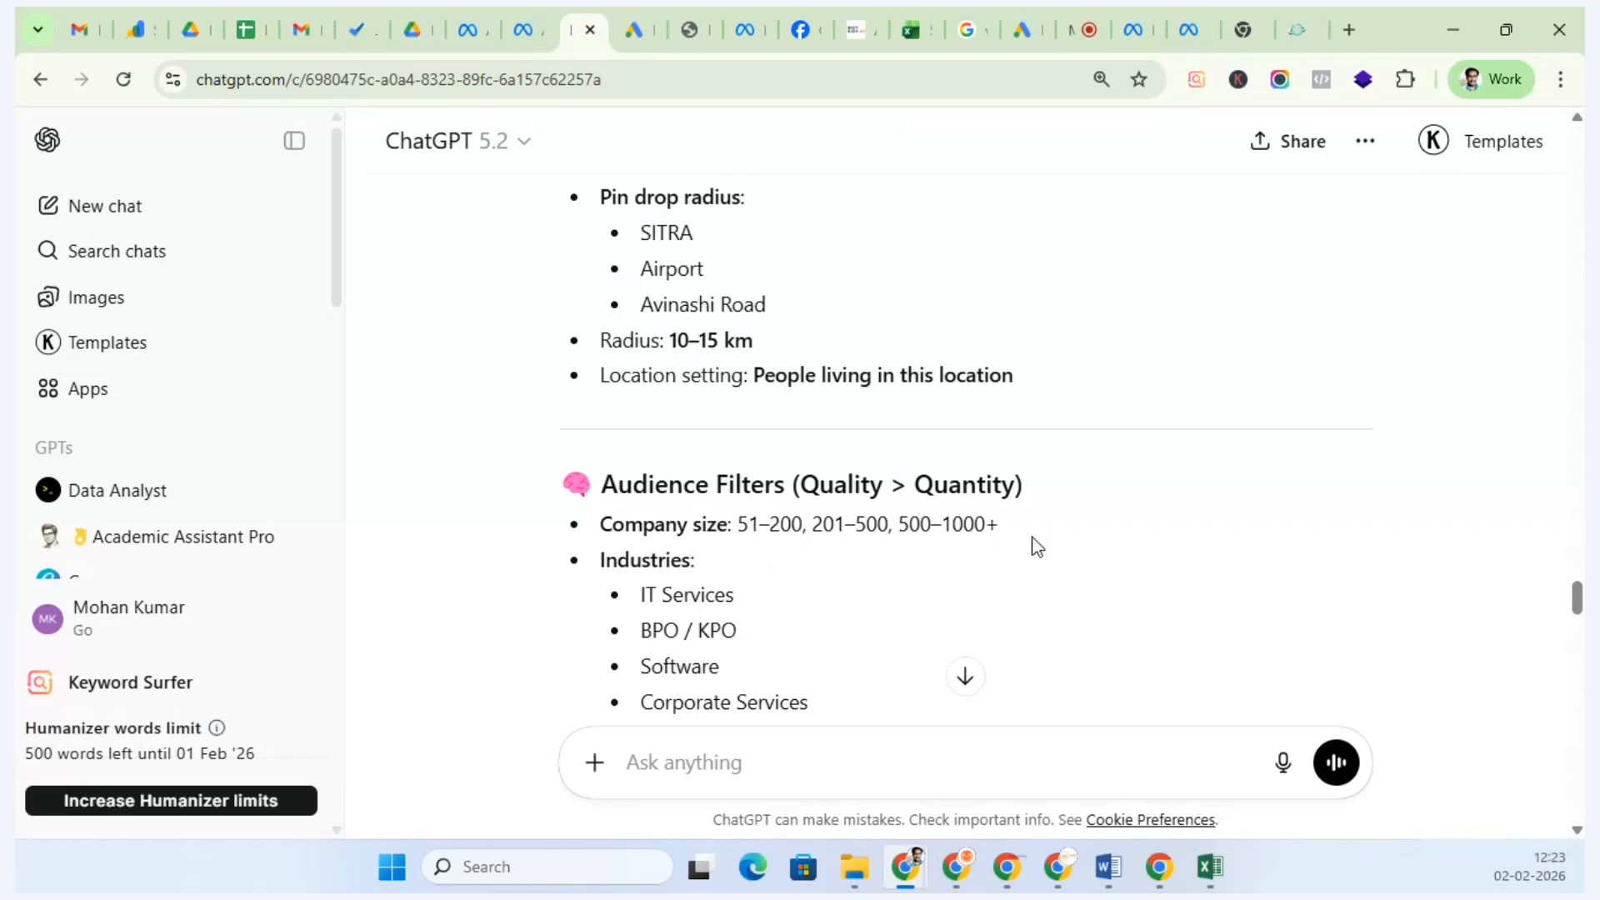
{"action": "left_click_drag", "start_coordinate": [718, 524], "coordinate": [1015, 526]}
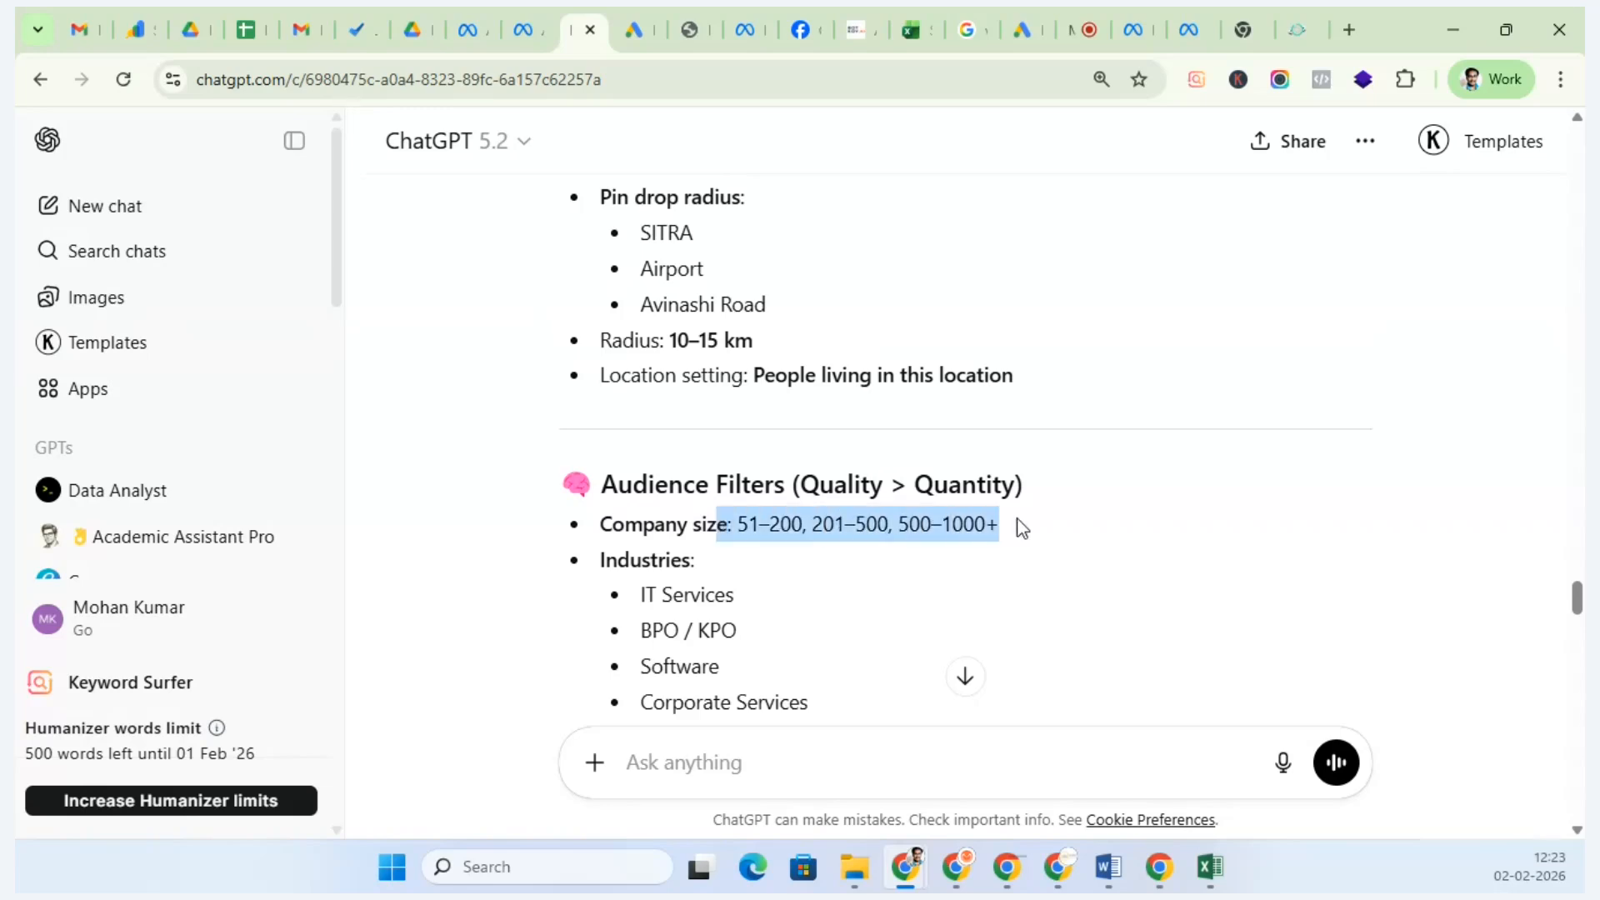
{"action": "left_click", "coordinate": [643, 596]}
{"action": "scroll", "coordinate": [683, 621], "scroll_direction": "down", "scroll_amount": 2}
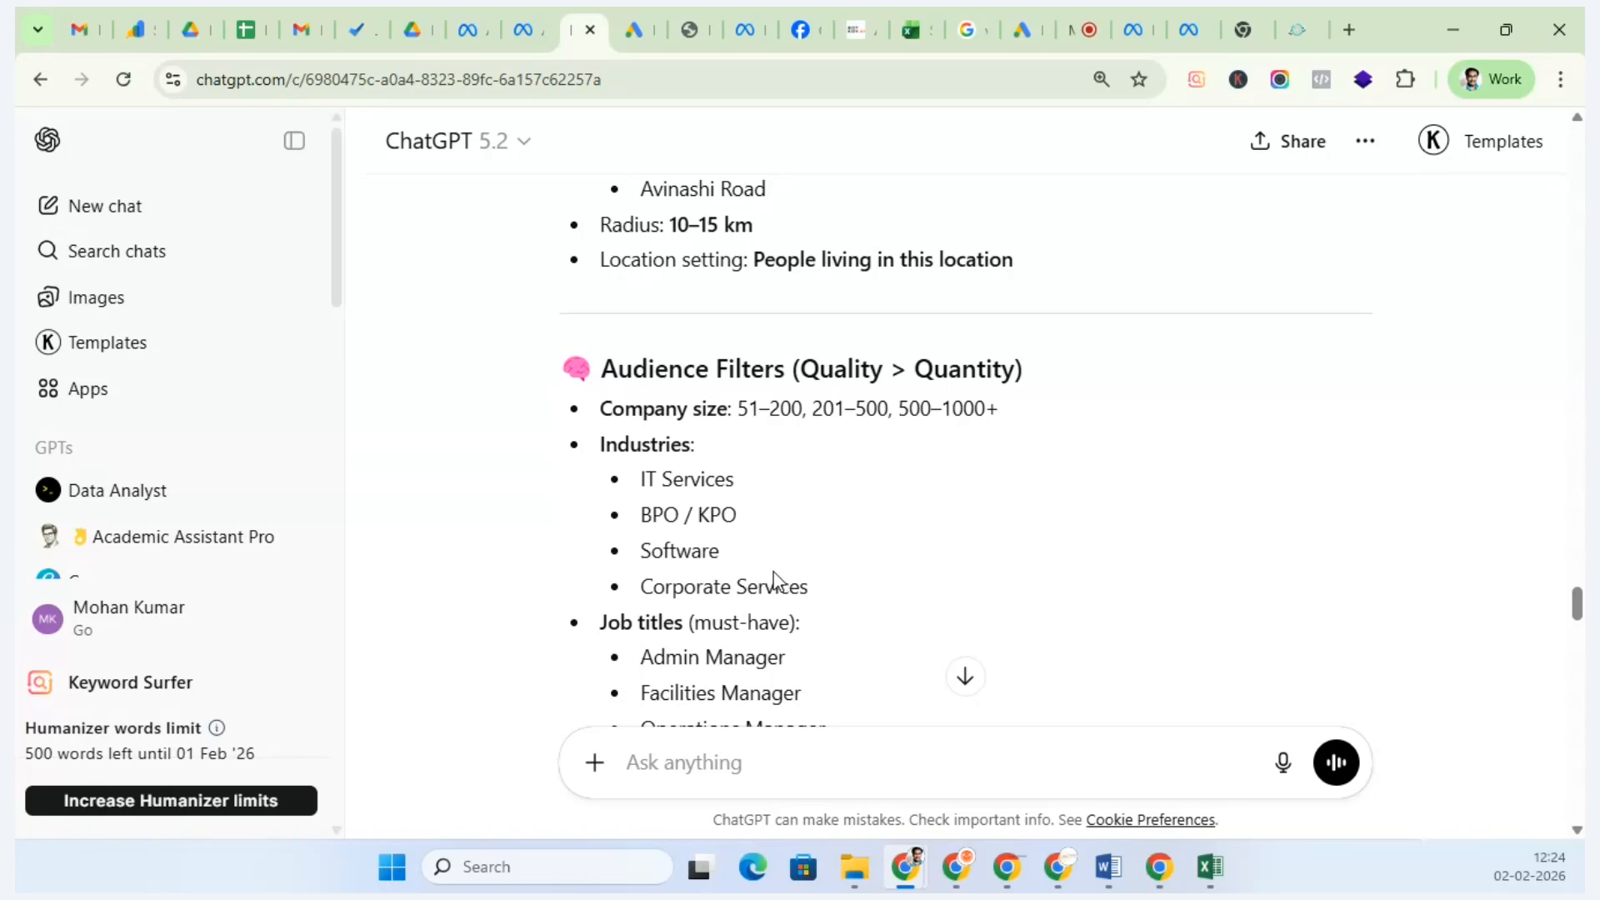
{"action": "scroll", "coordinate": [775, 579], "scroll_direction": "down", "scroll_amount": 2}
{"action": "scroll", "coordinate": [775, 572], "scroll_direction": "down", "scroll_amount": 8}
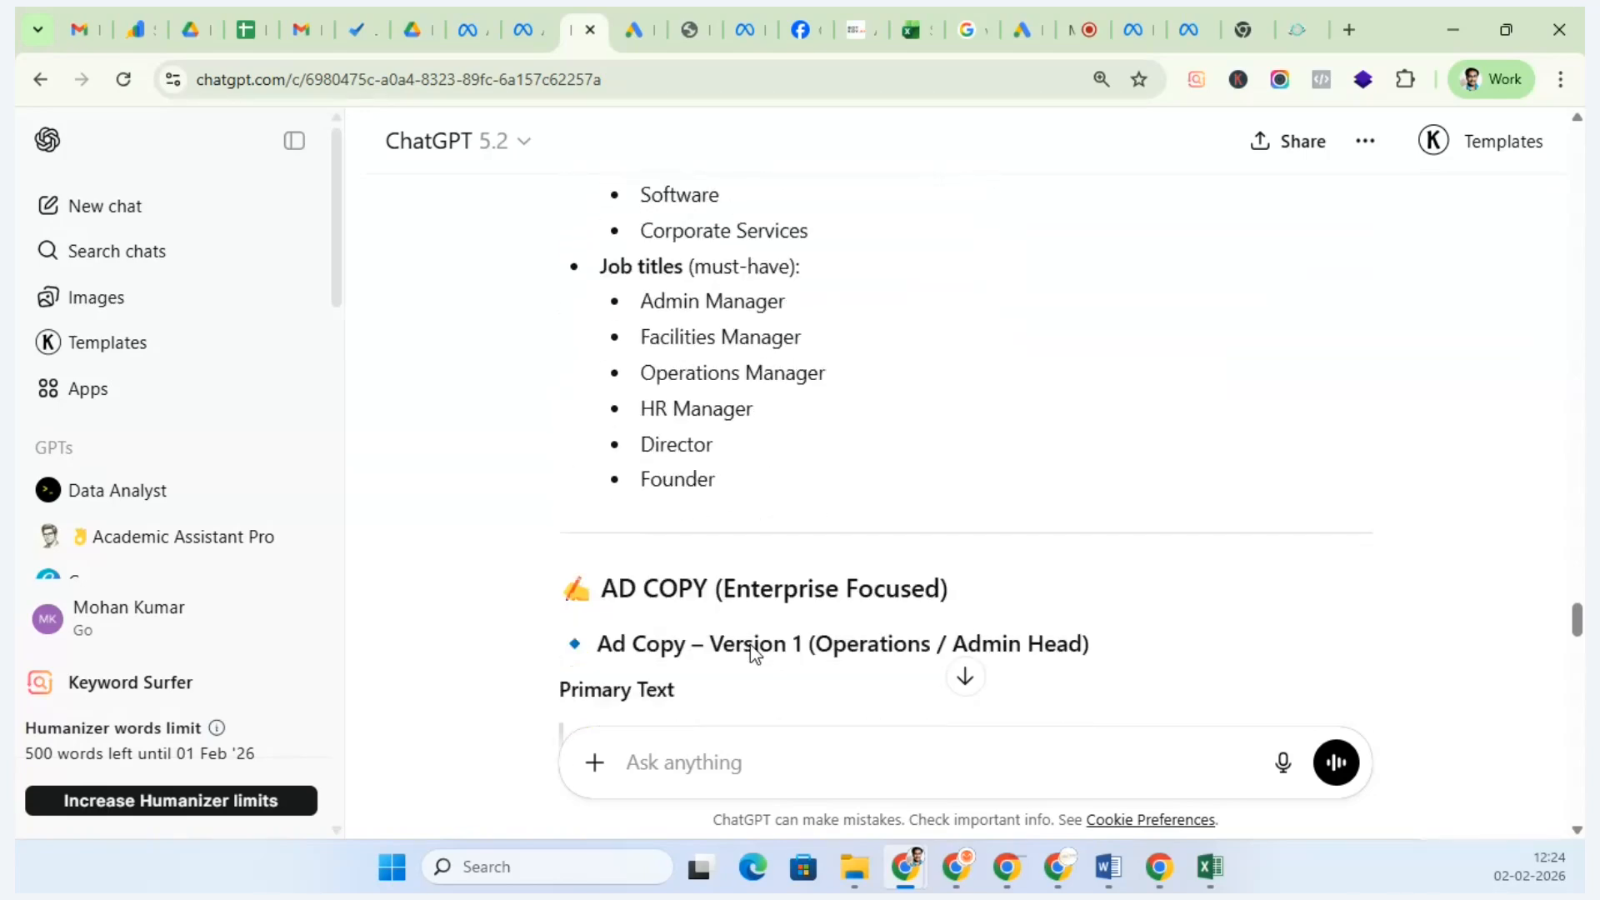
{"action": "scroll", "coordinate": [777, 575], "scroll_direction": "down", "scroll_amount": 7}
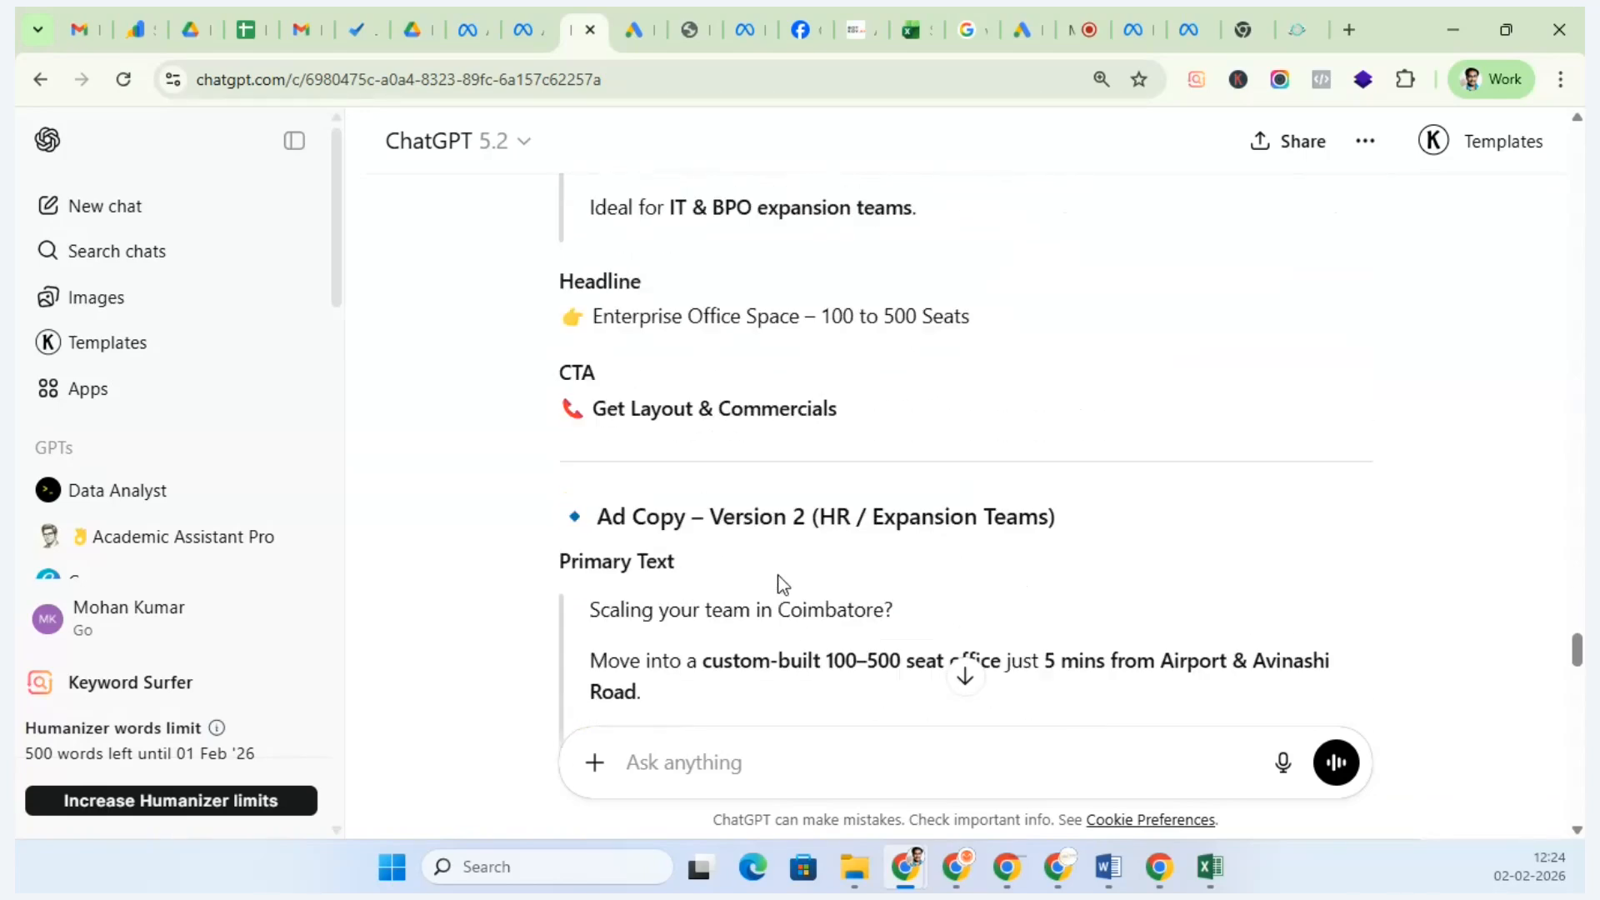
{"action": "scroll", "coordinate": [780, 576], "scroll_direction": "down", "scroll_amount": 8}
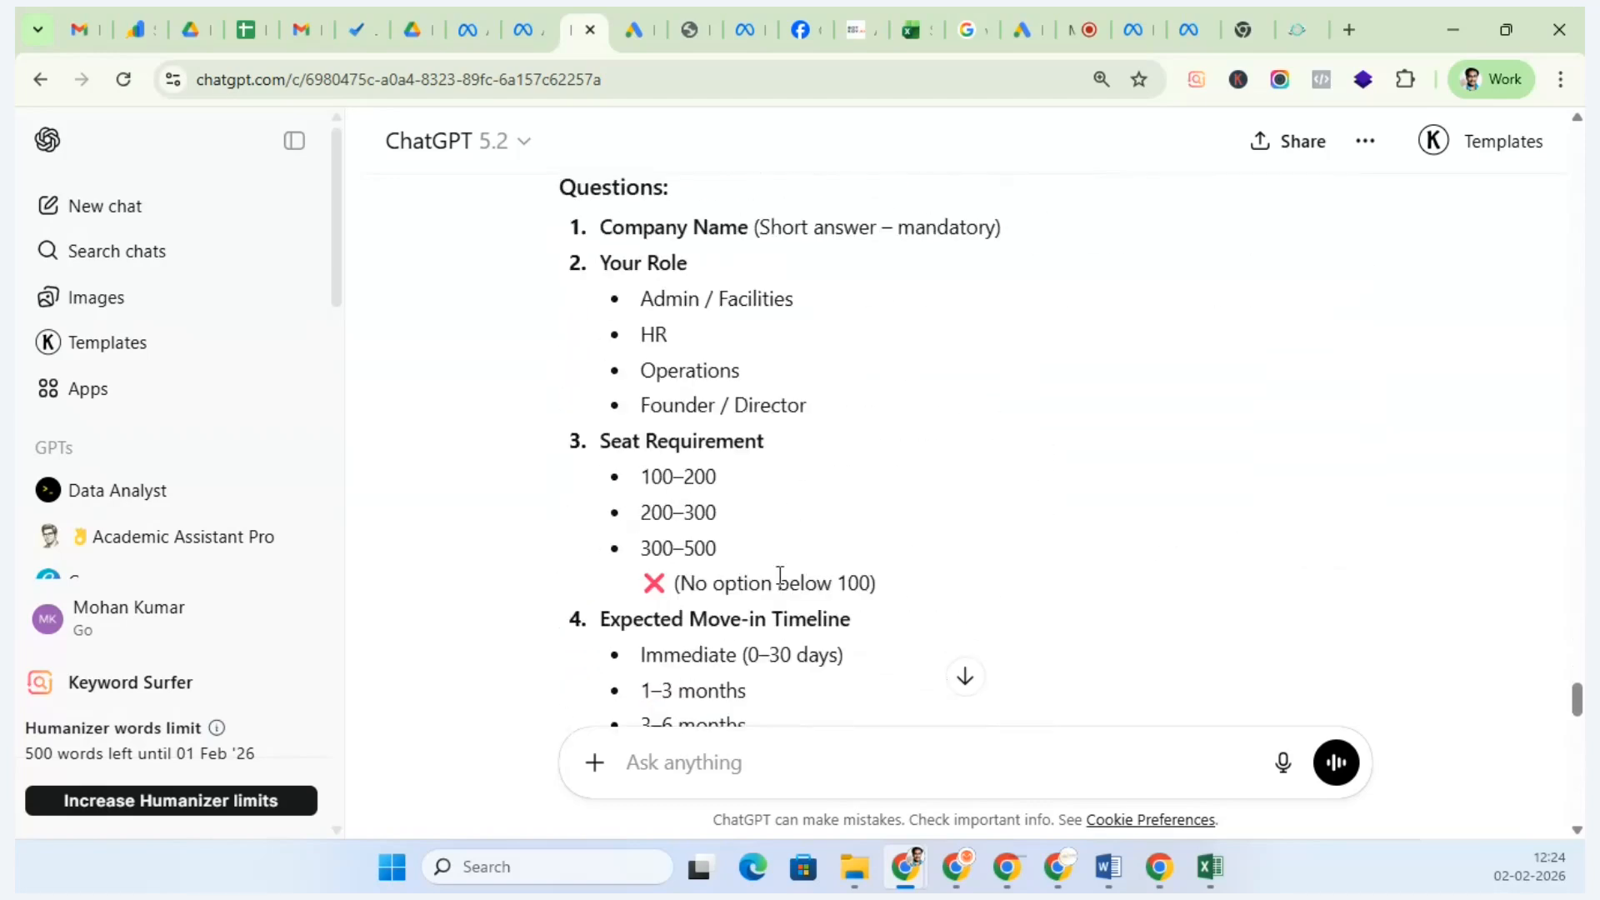
{"action": "scroll", "coordinate": [780, 577], "scroll_direction": "up", "scroll_amount": 3}
{"action": "scroll", "coordinate": [780, 576], "scroll_direction": "down", "scroll_amount": 9}
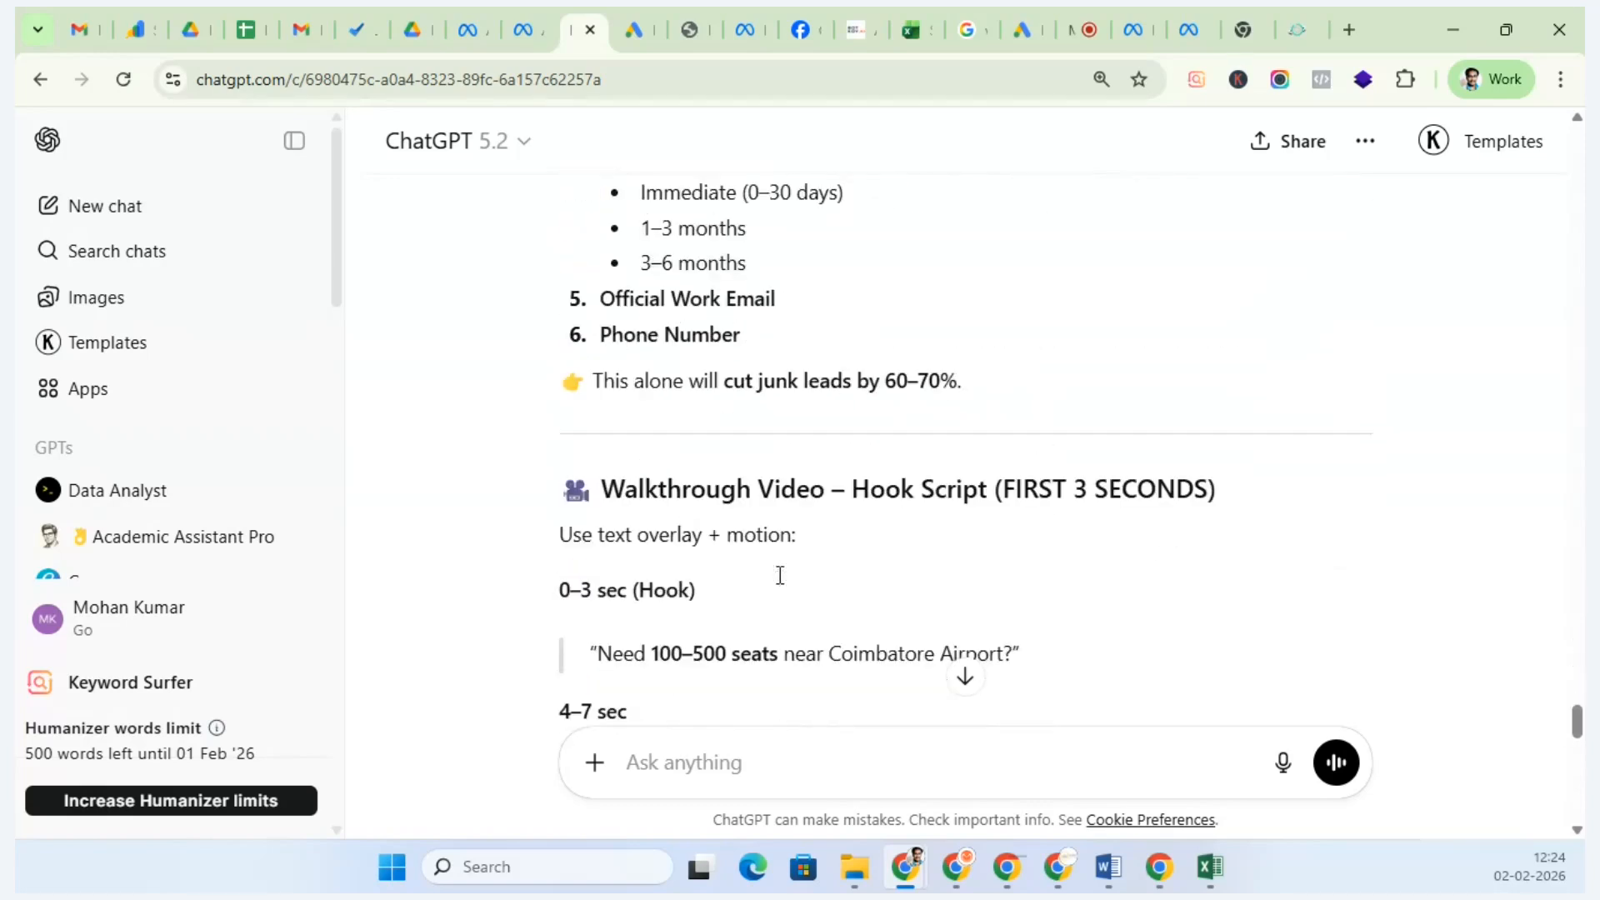
{"action": "scroll", "coordinate": [780, 575], "scroll_direction": "down", "scroll_amount": 17}
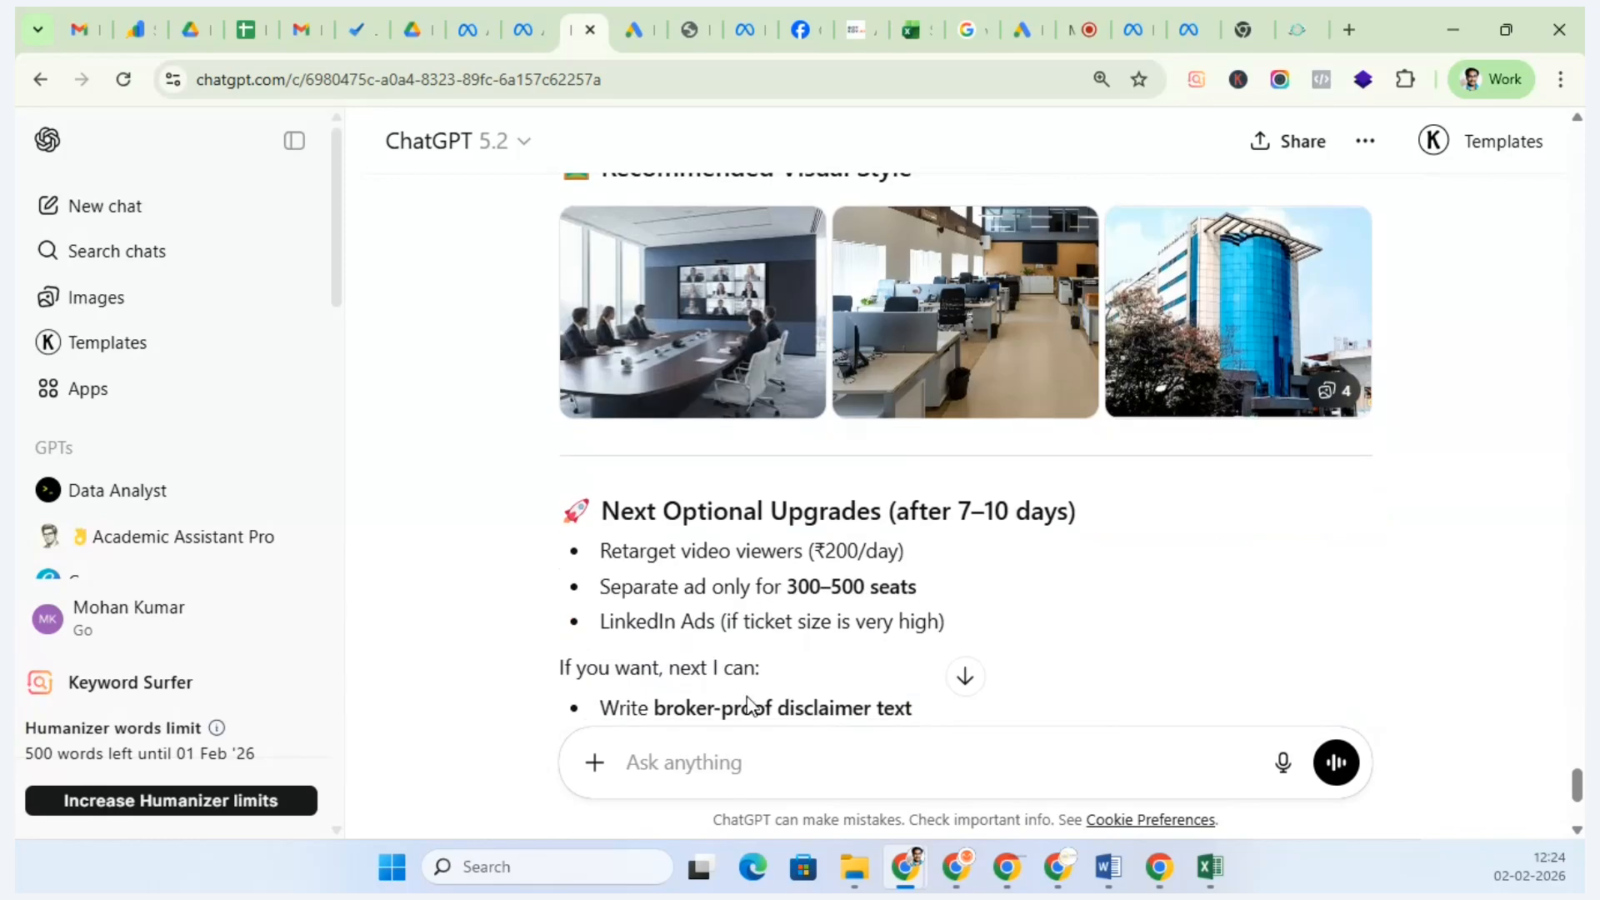
{"action": "scroll", "coordinate": [750, 704], "scroll_direction": "down", "scroll_amount": 4}
Step: Ask ChatGPT how companies in Bangalore or other cities are reached with a 15 km radius
{"action": "left_click", "coordinate": [725, 764]}
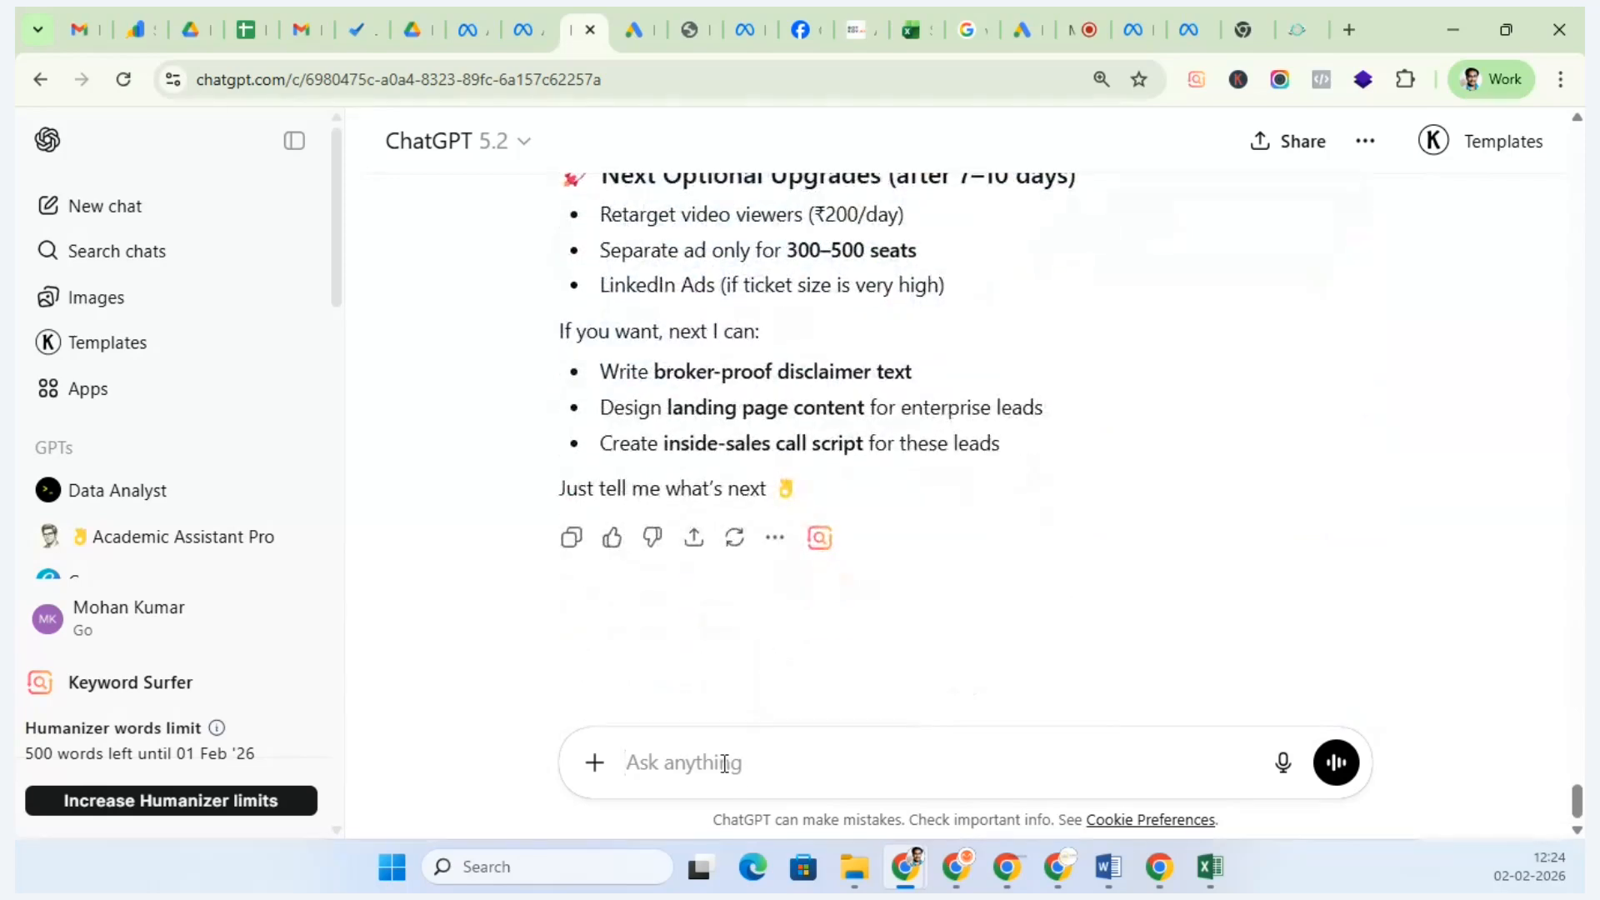
{"action": "type", "text": "geo location - ure telli"}
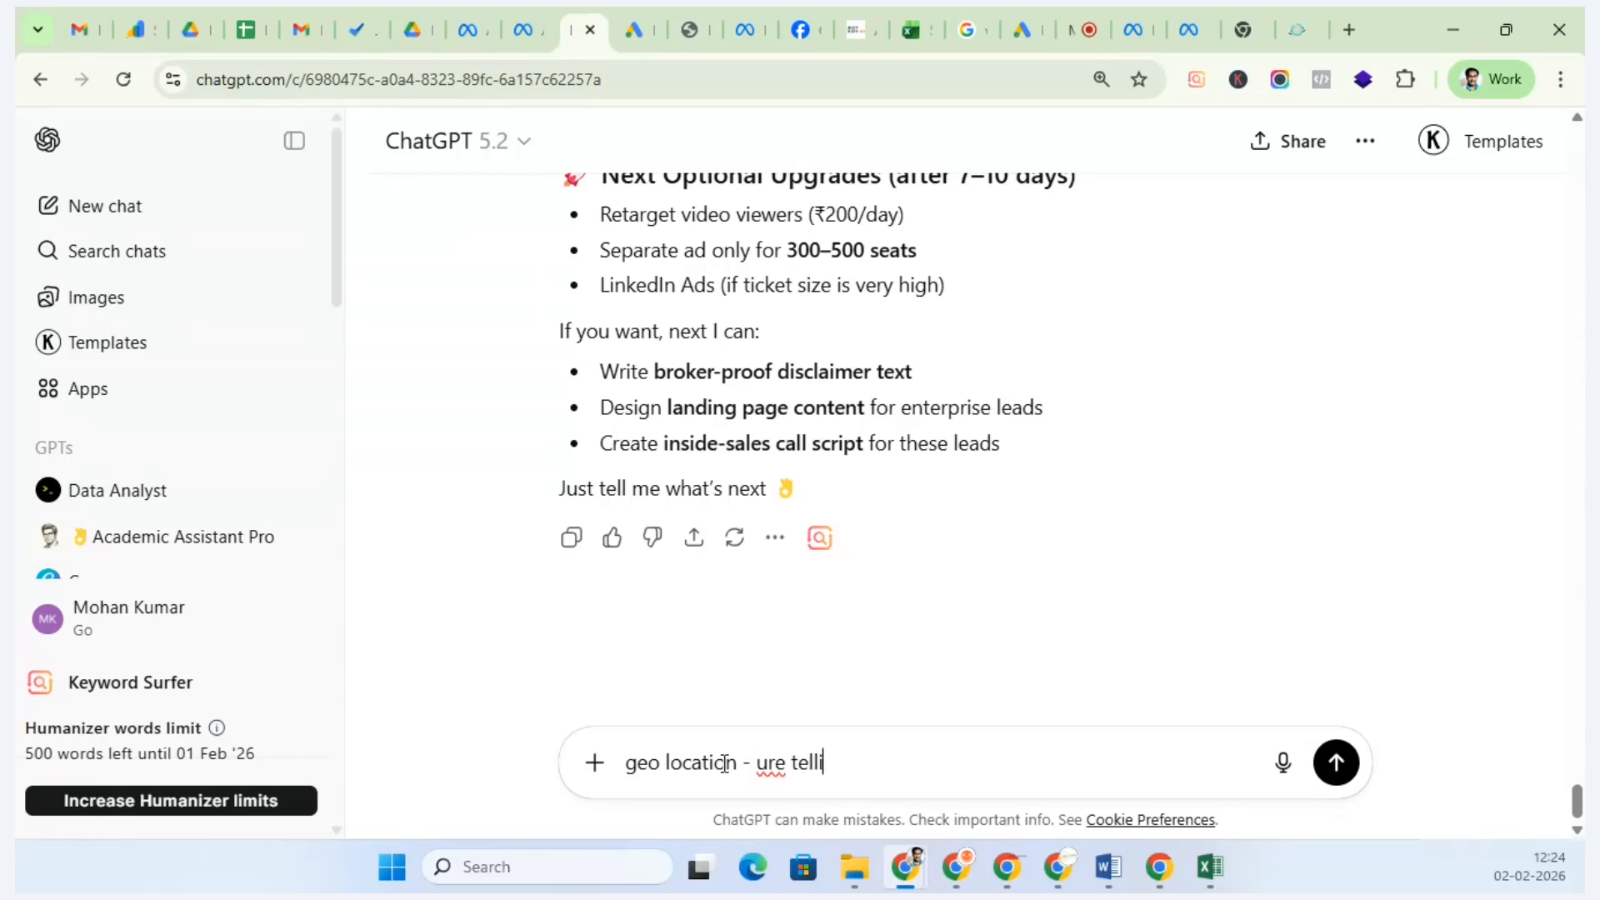
{"action": "type", "text": "gn to ttaregt 15"}
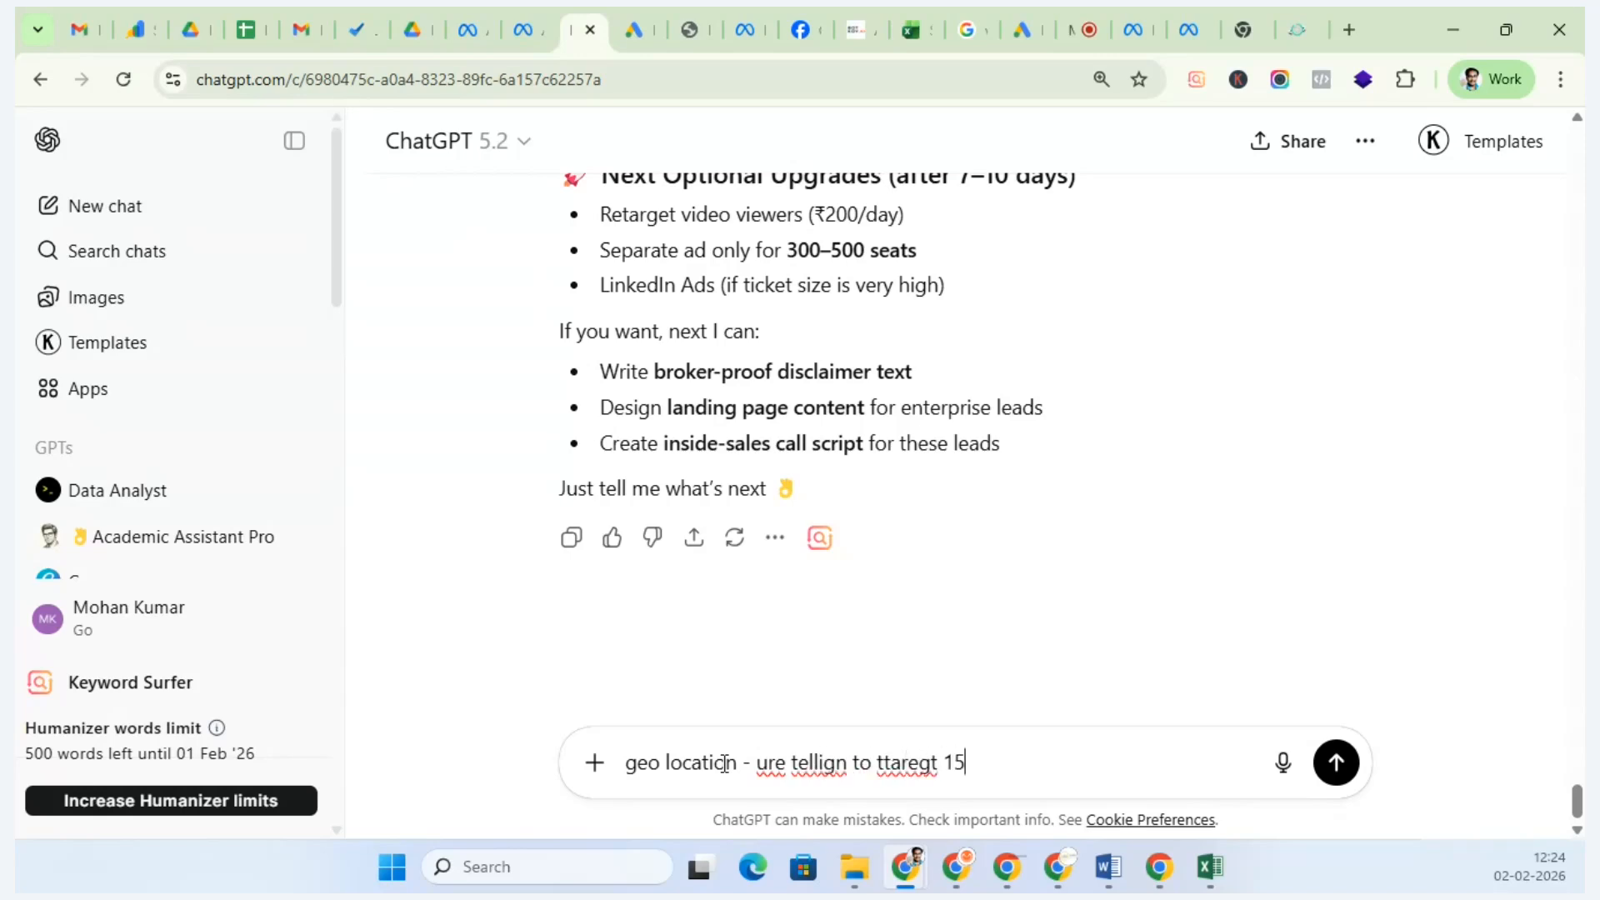
{"action": "type", "text": "km raidues "}
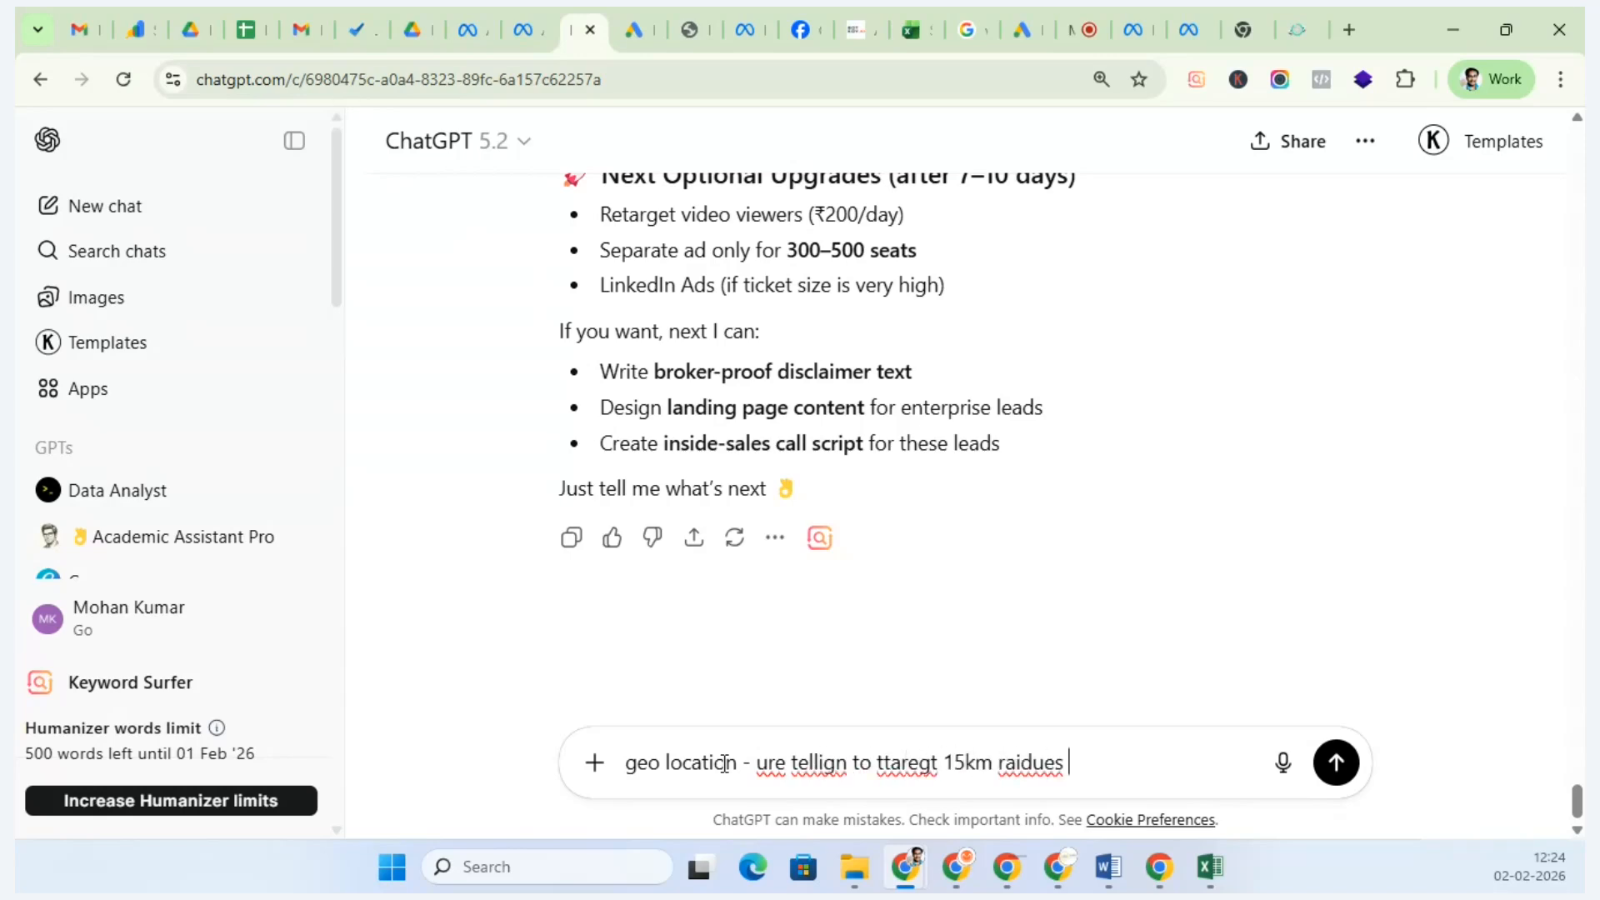
{"action": "type", "text": "from office loation. "}
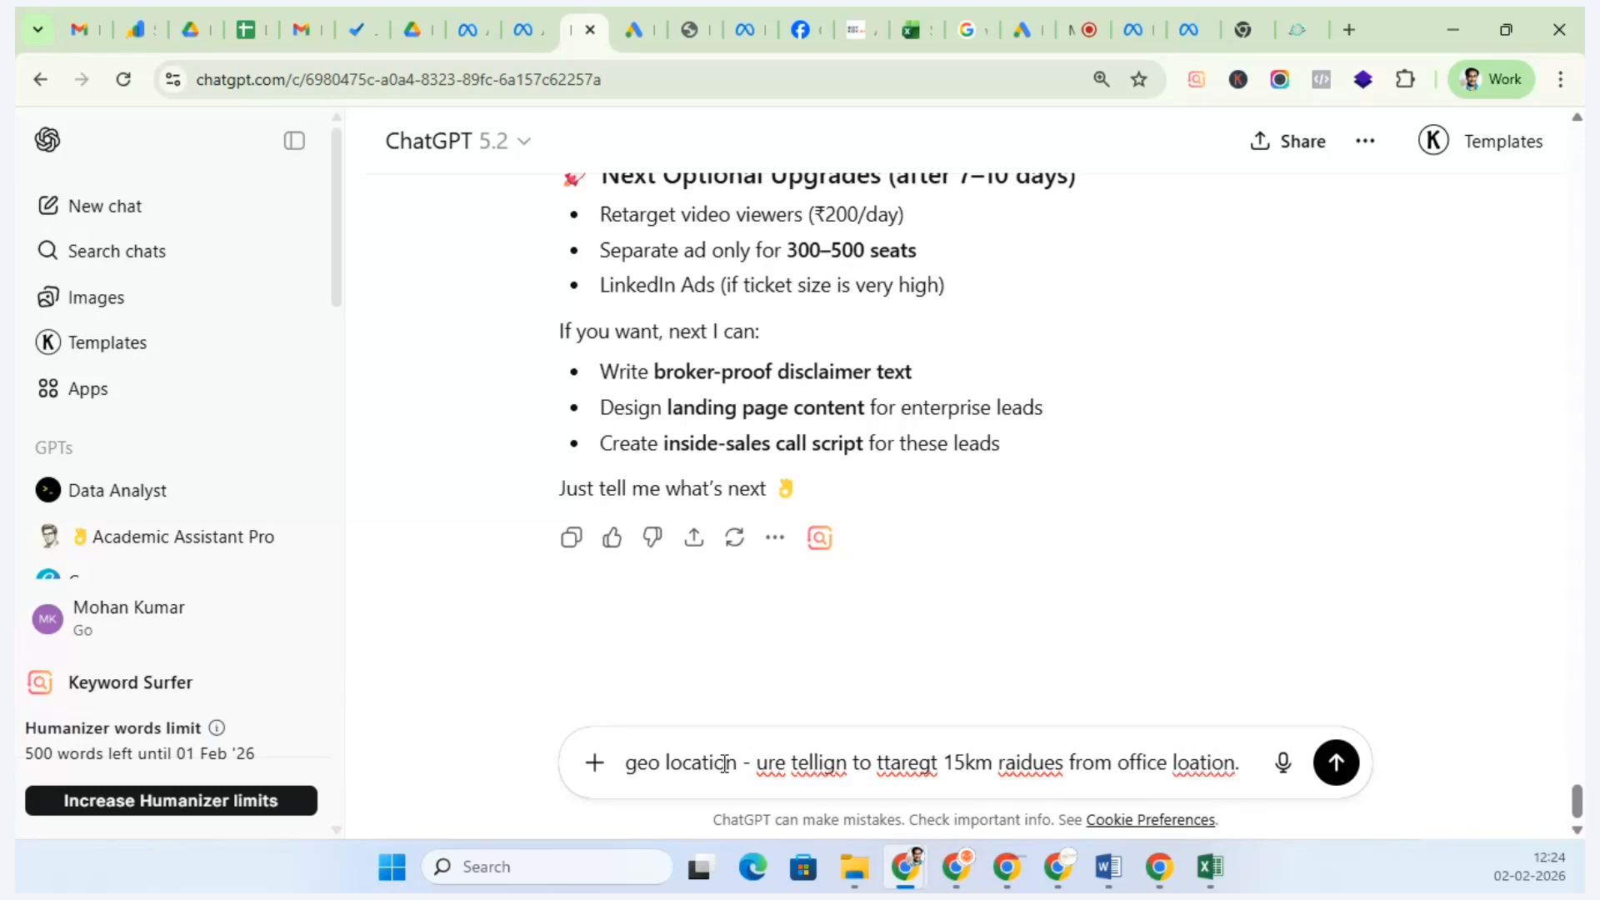
{"action": "type", "text": "Then how"}
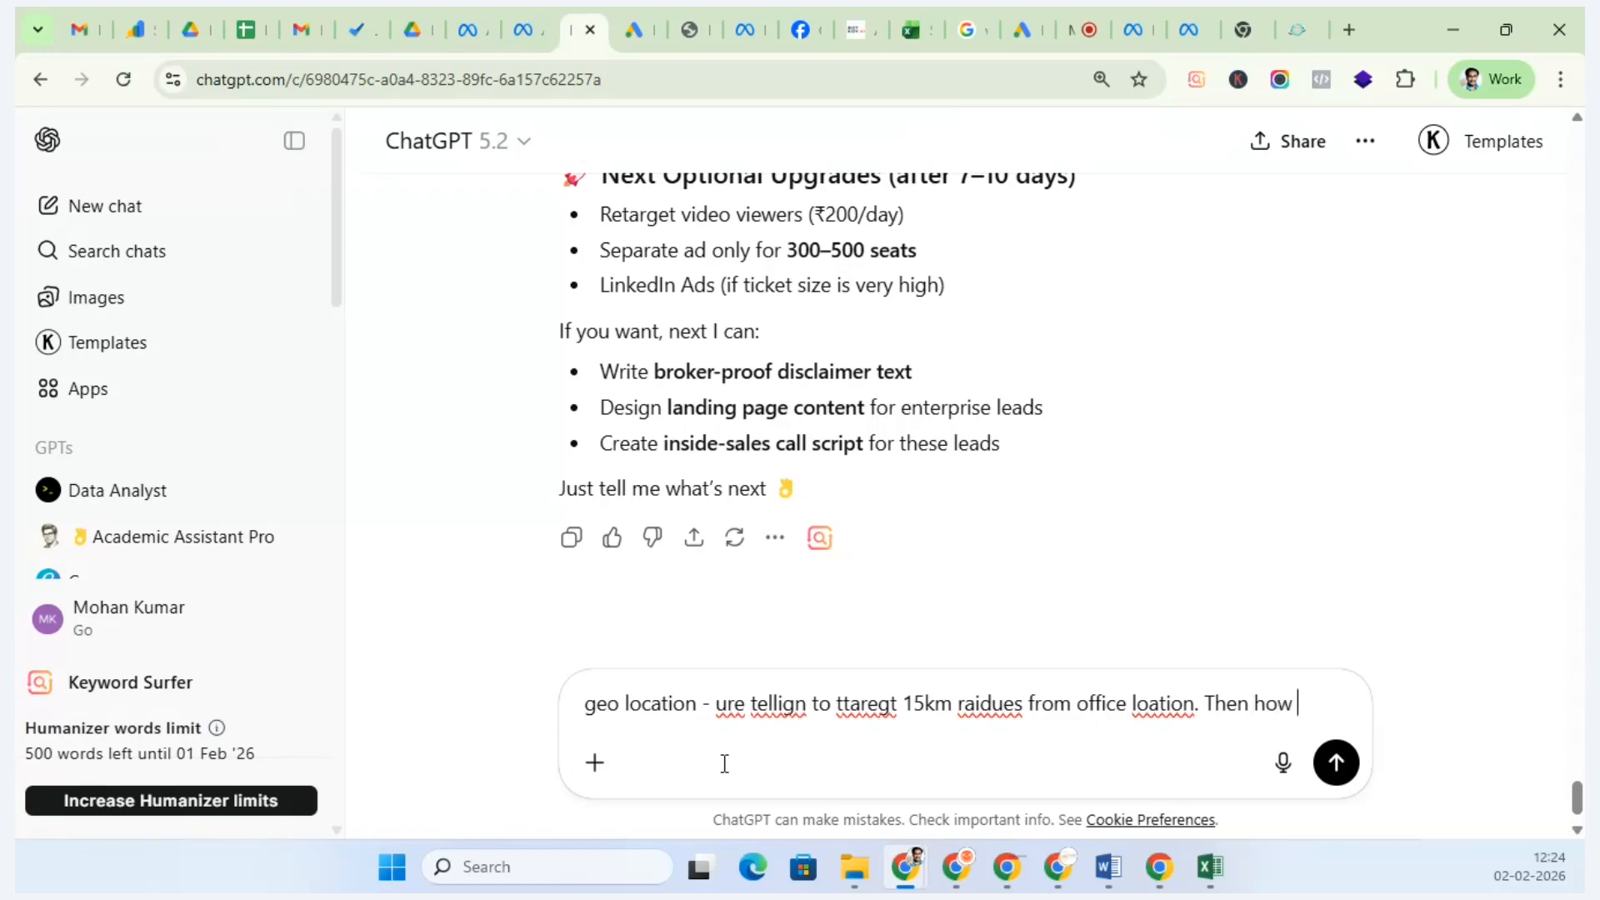
{"action": "type", "text": " we are goi"}
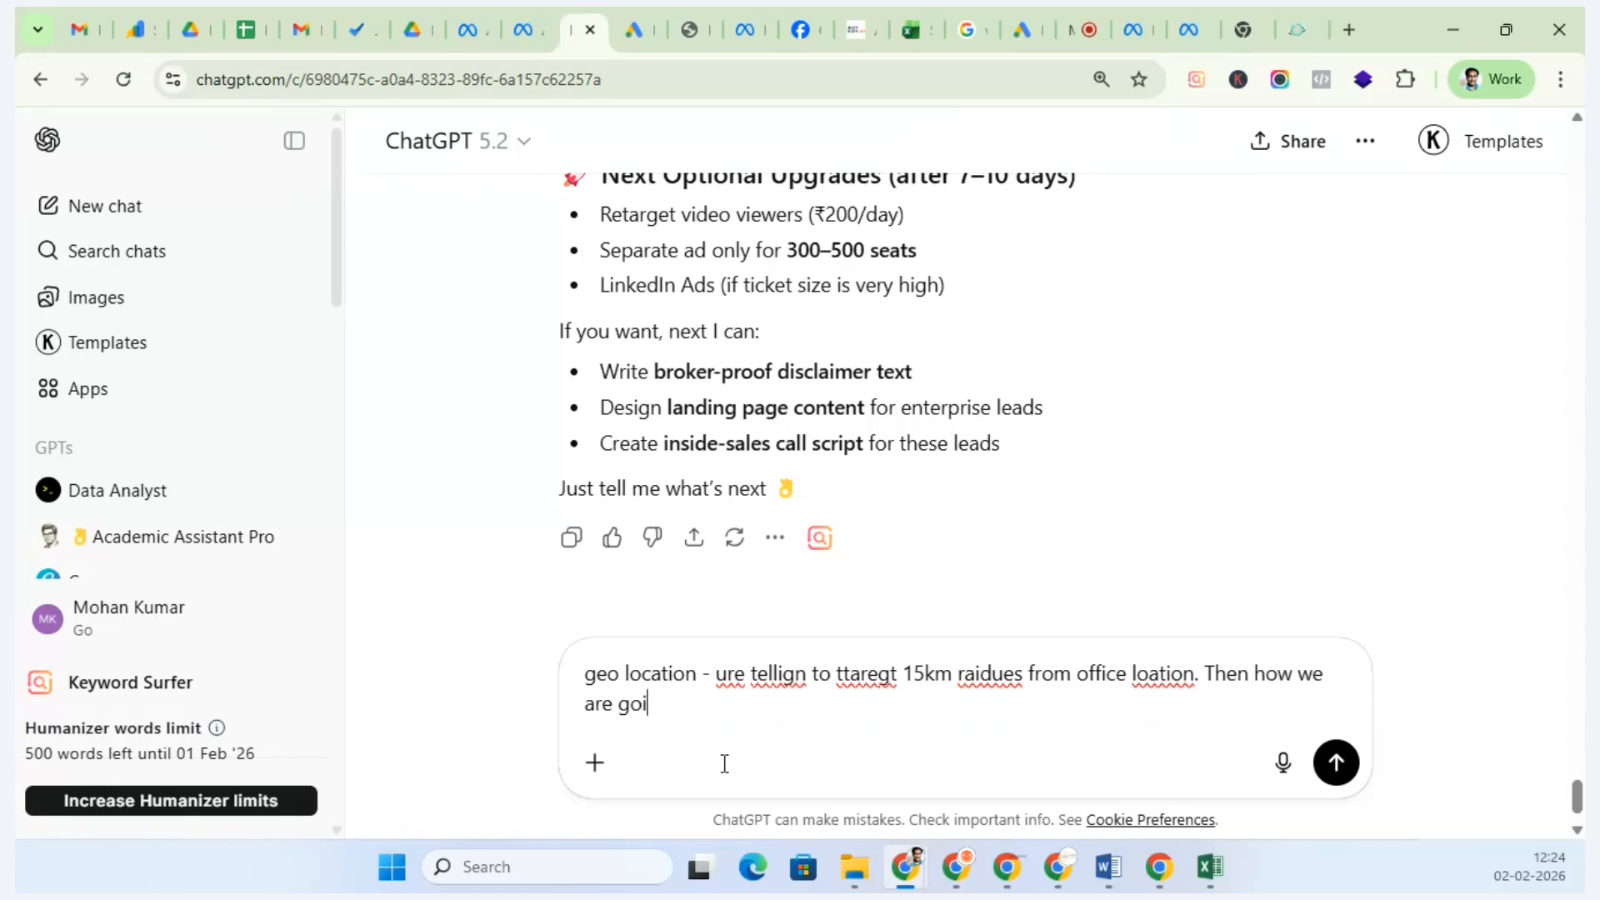
{"action": "type", "text": "ng to atract compa"}
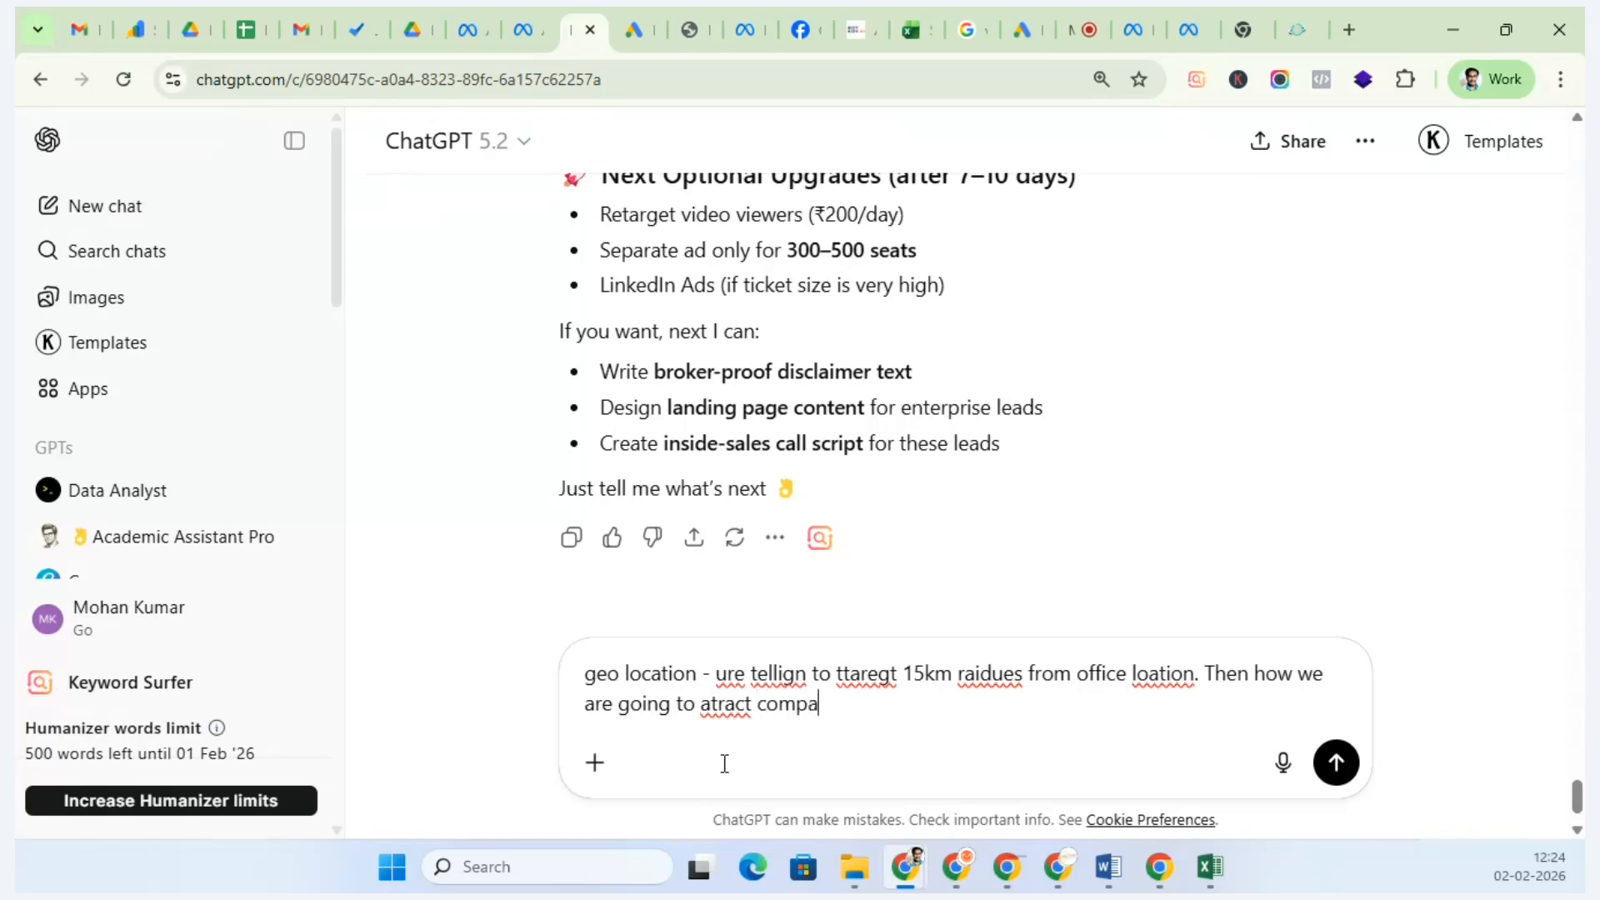
{"action": "type", "text": "nie sin banglore r"}
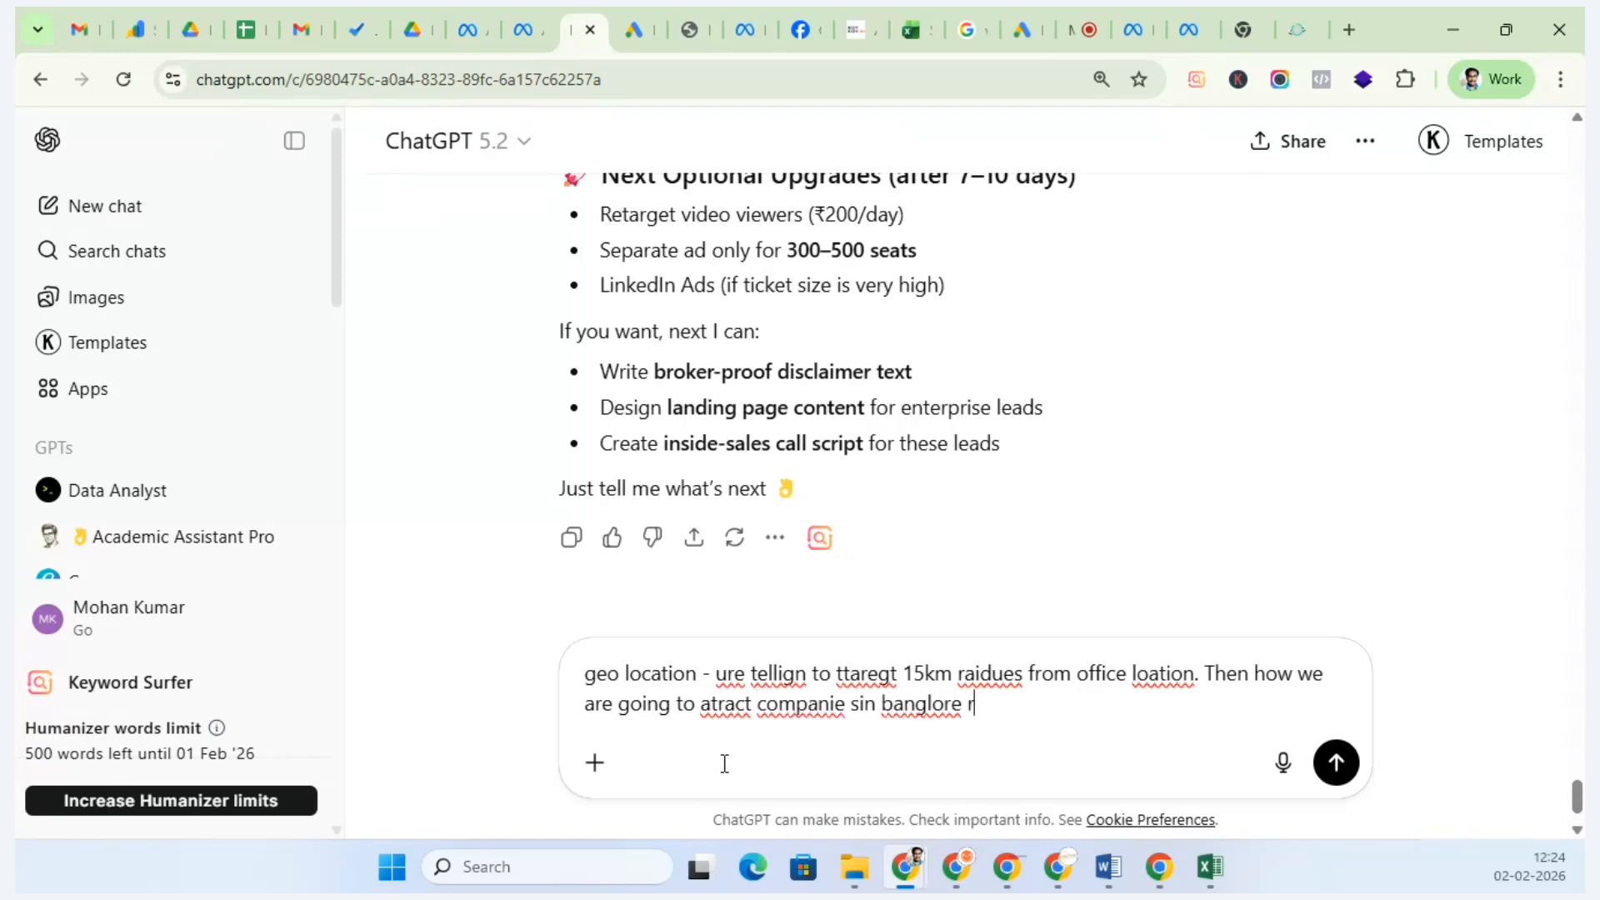
{"action": "type", "text": "o other cities"}
{"action": "left_click", "coordinate": [1352, 779]}
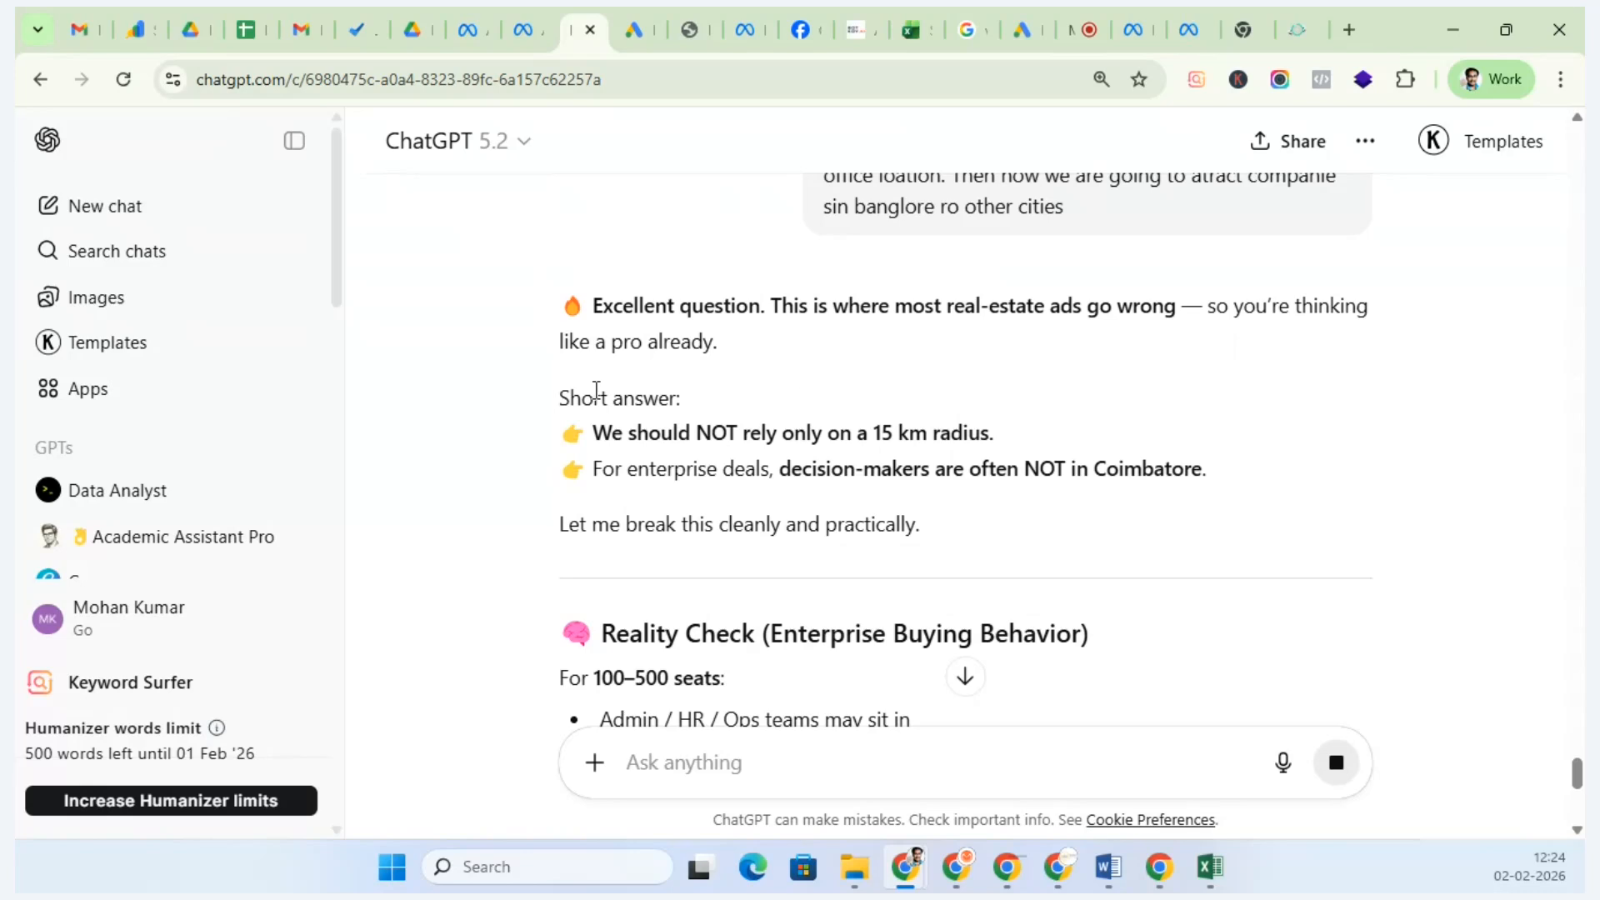
Step: Read through the two-layer geo plan and its ₹9,000 remote / ₹6,000 Coimbatore budget split
{"action": "left_click_drag", "start_coordinate": [698, 432], "coordinate": [1015, 435]}
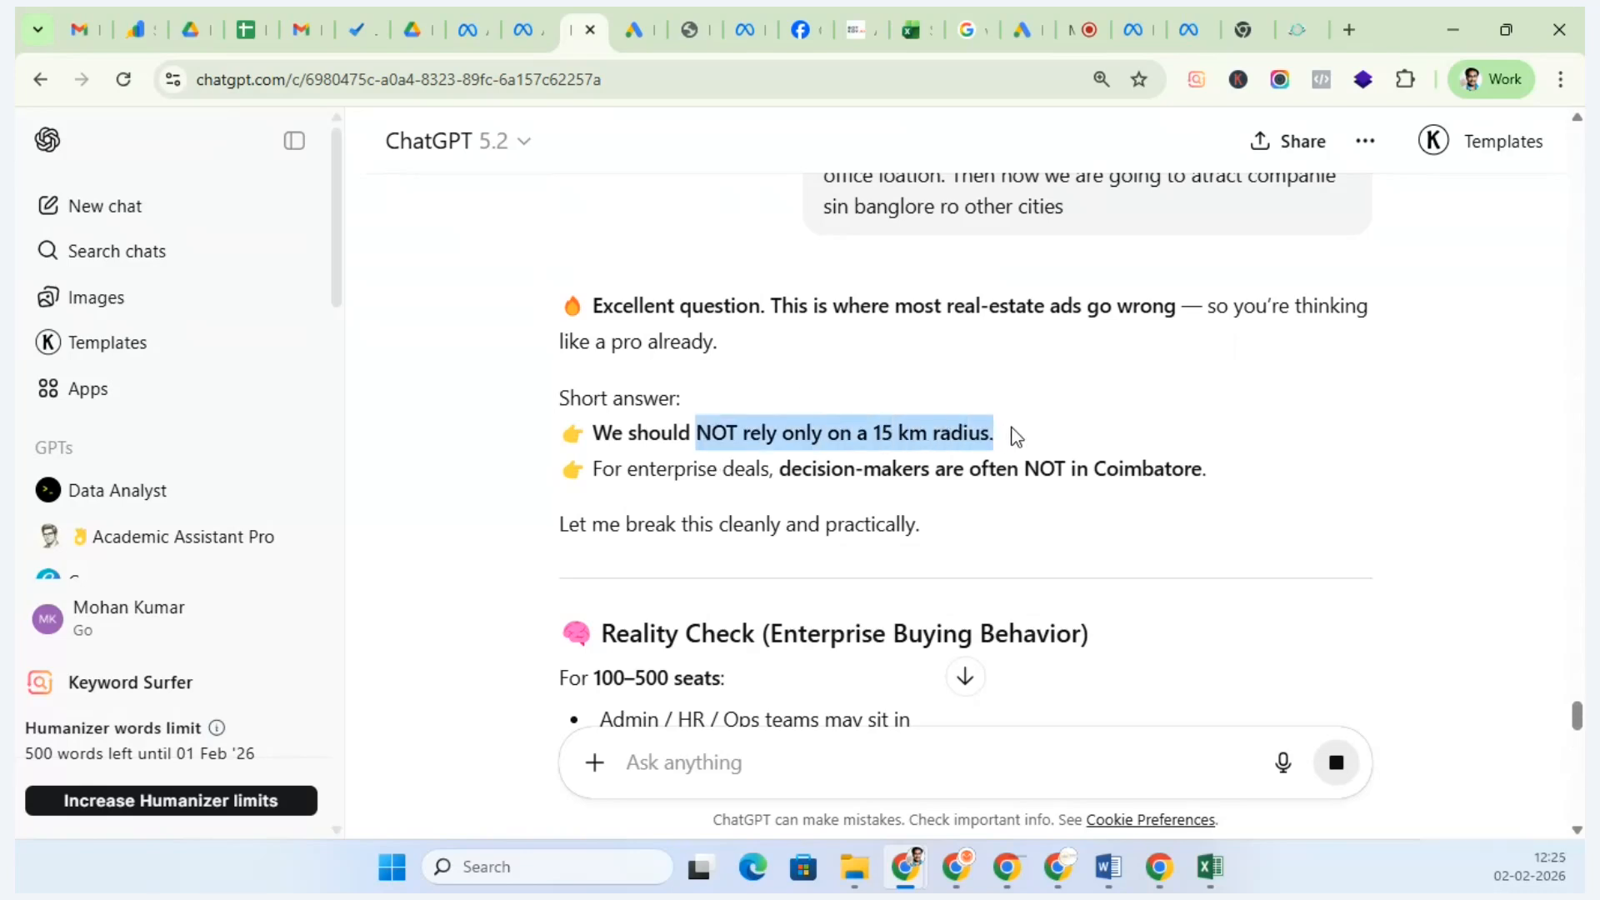
{"action": "left_click", "coordinate": [1390, 493]}
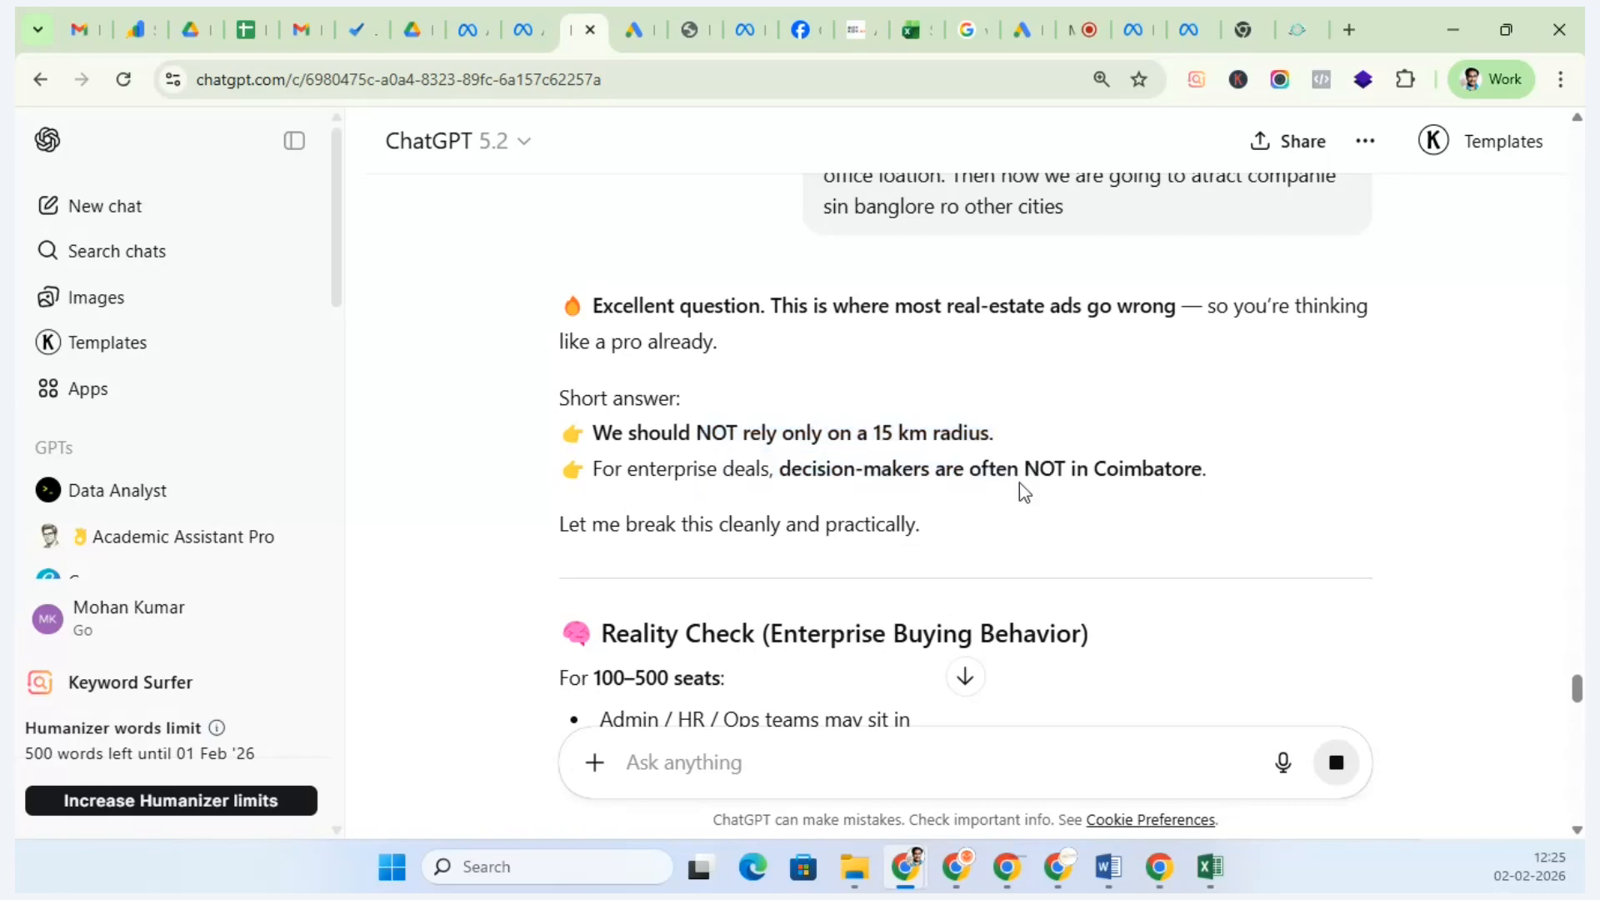
{"action": "scroll", "coordinate": [750, 575], "scroll_direction": "down", "scroll_amount": 4}
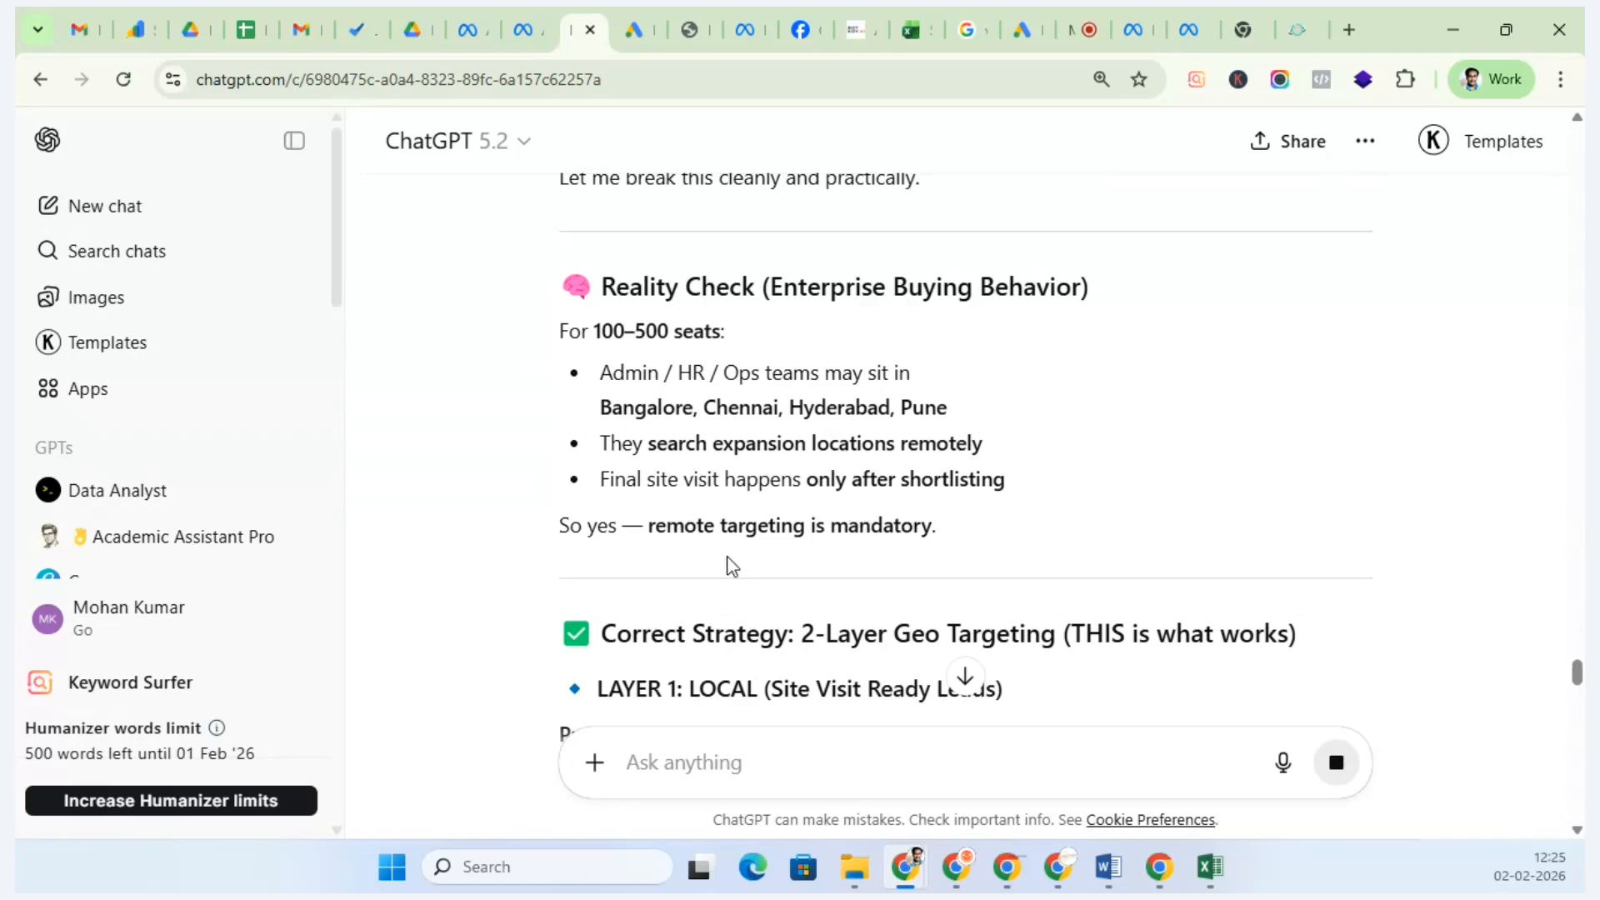
{"action": "scroll", "coordinate": [731, 566], "scroll_direction": "down", "scroll_amount": 1}
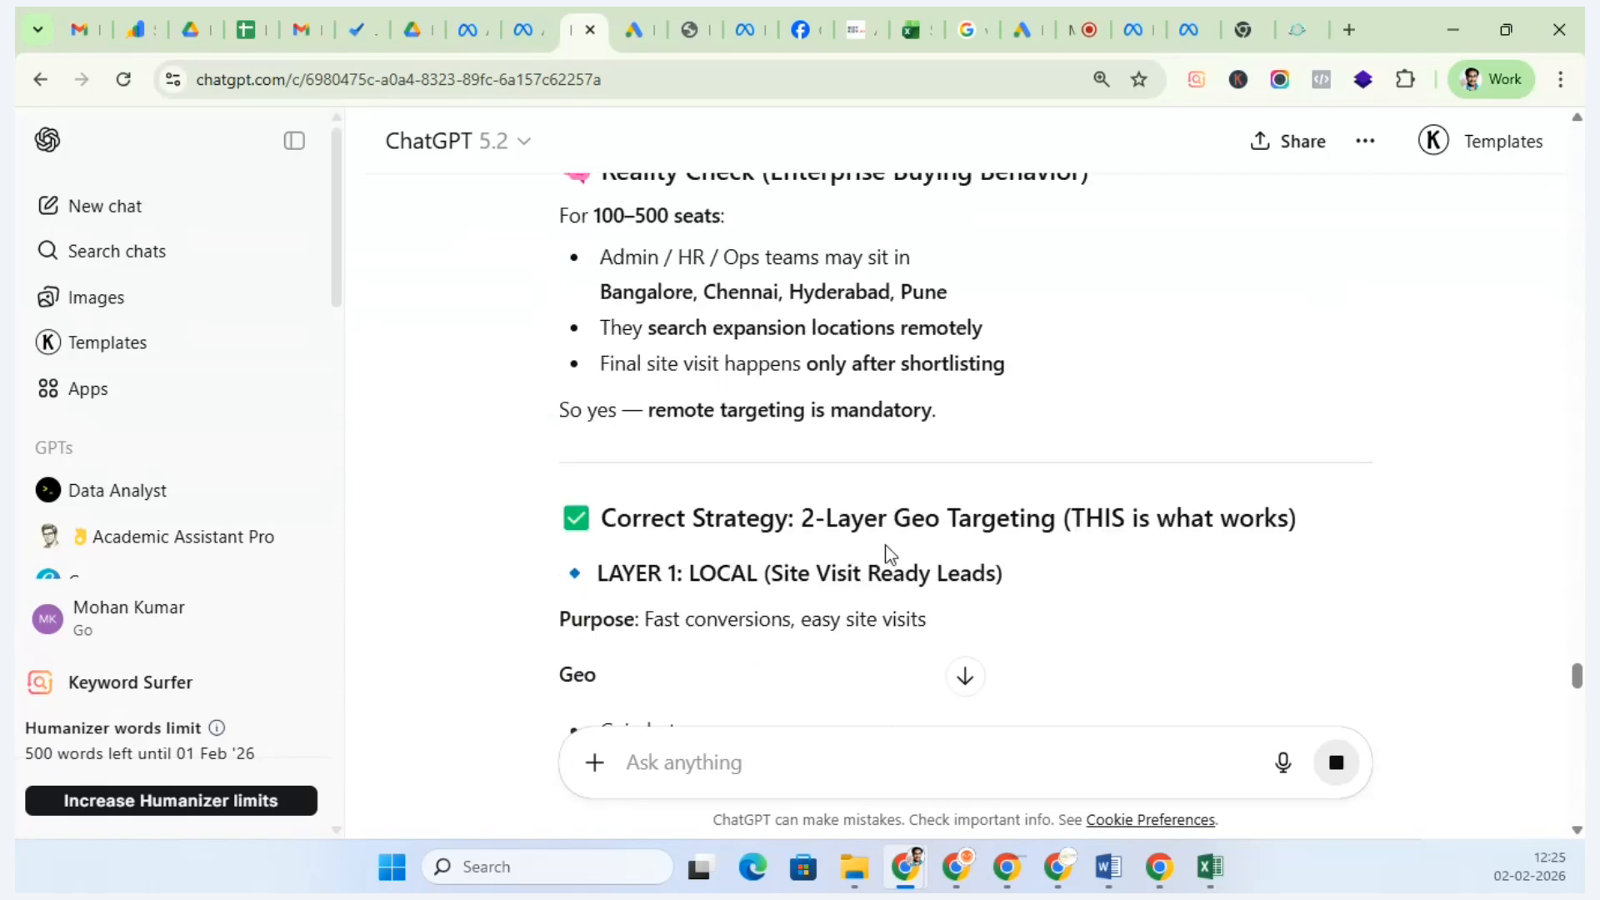
{"action": "scroll", "coordinate": [1167, 542], "scroll_direction": "down", "scroll_amount": 1}
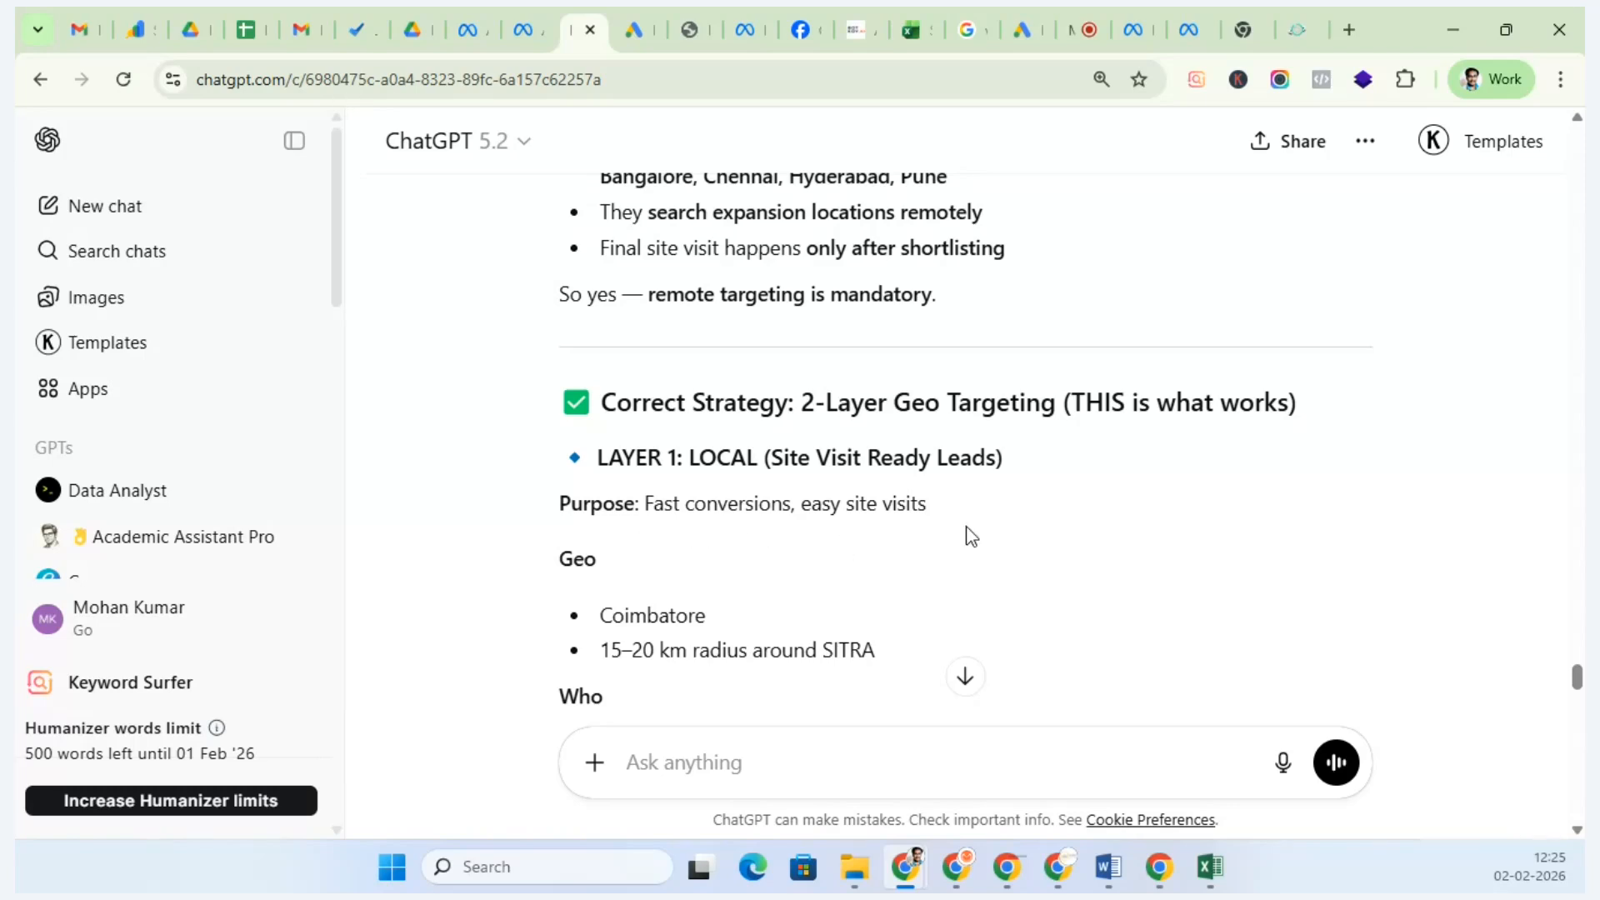
{"action": "scroll", "coordinate": [971, 536], "scroll_direction": "down", "scroll_amount": 1}
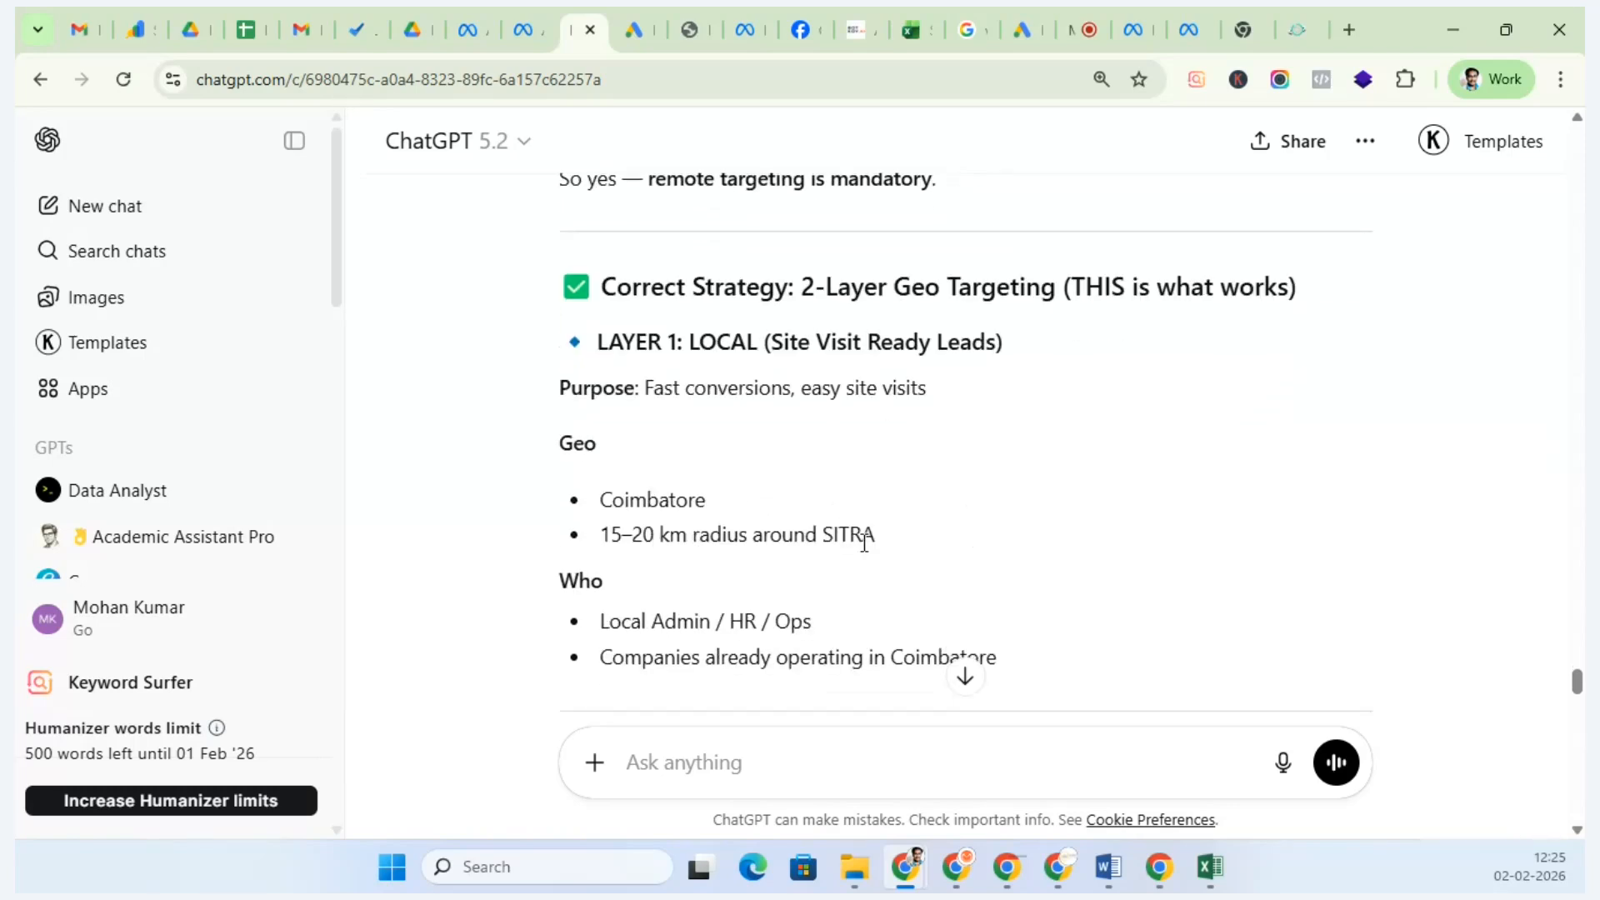
{"action": "scroll", "coordinate": [861, 539], "scroll_direction": "down", "scroll_amount": 1}
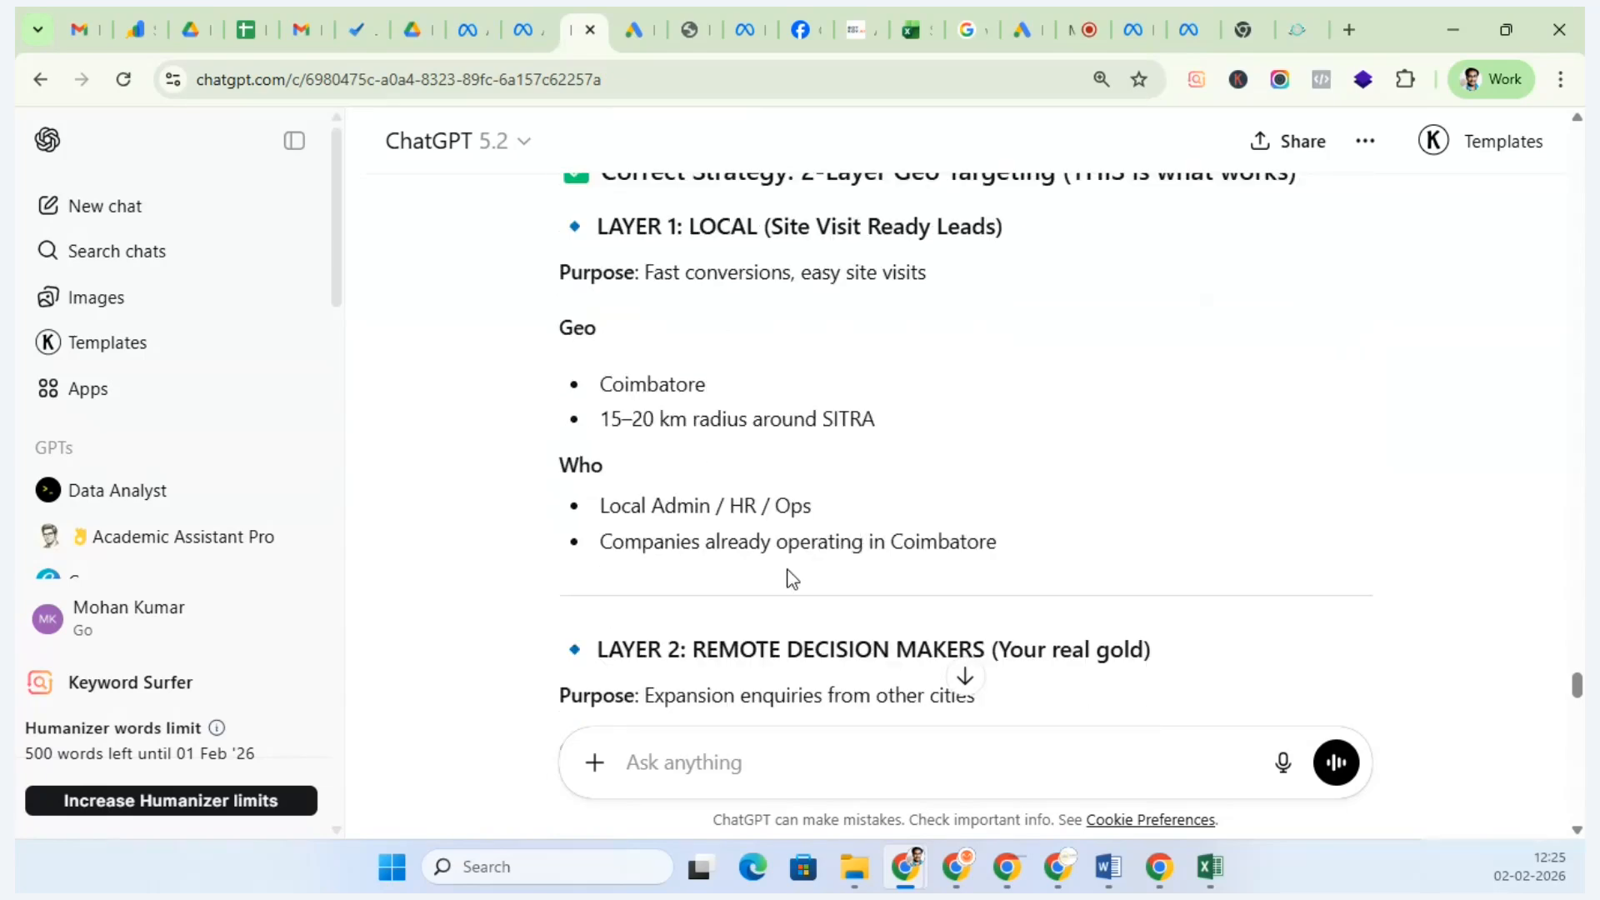
{"action": "scroll", "coordinate": [769, 647], "scroll_direction": "down", "scroll_amount": 1}
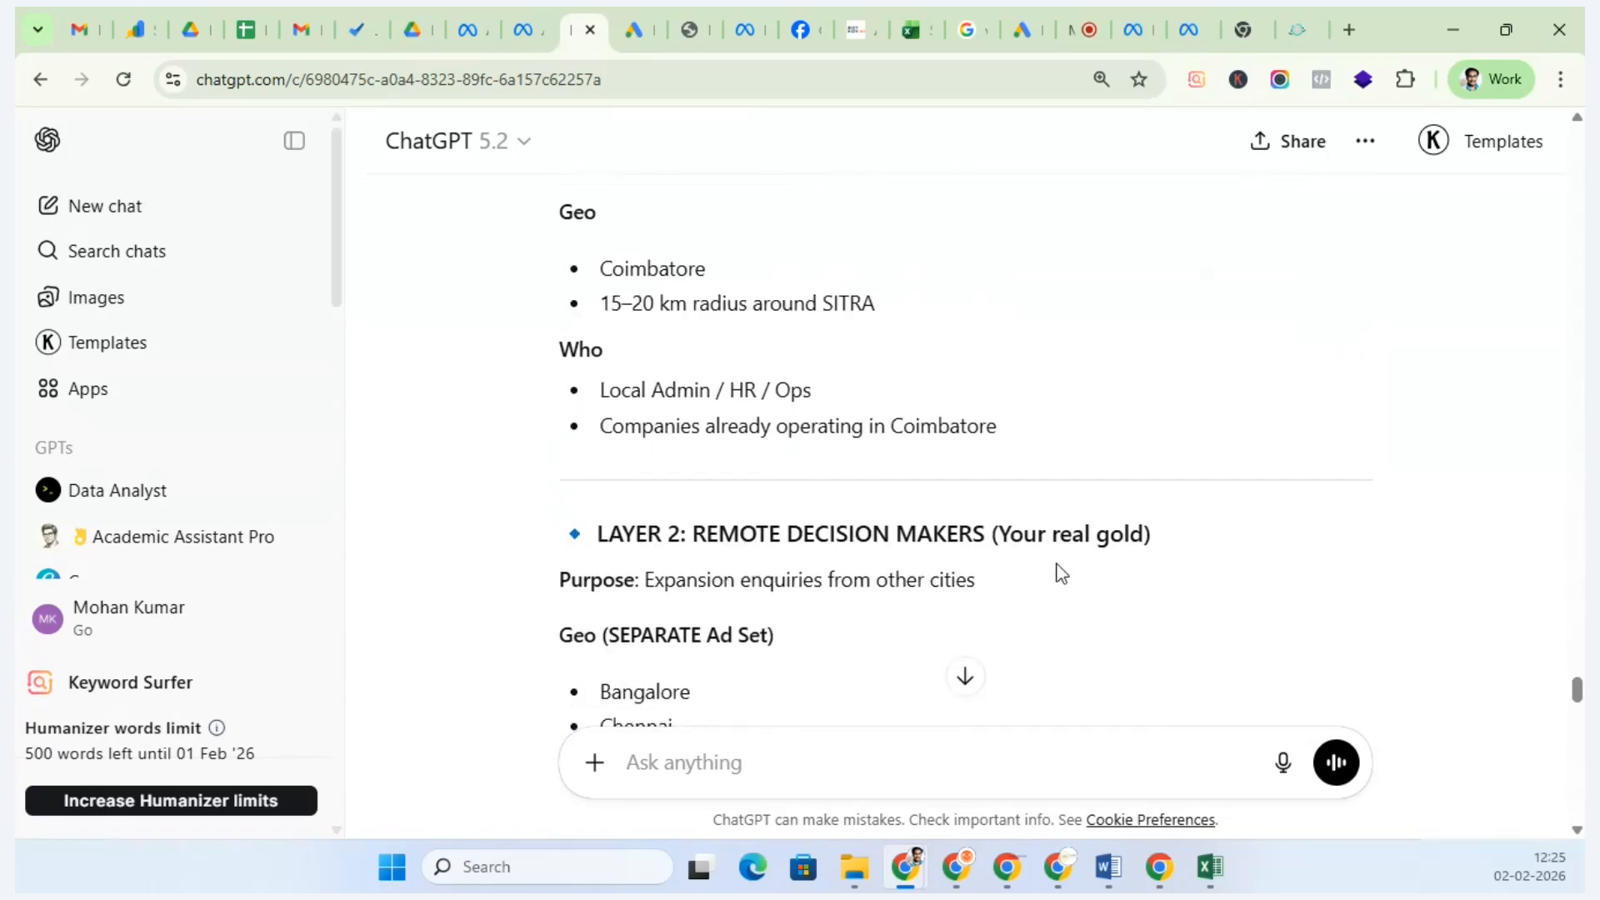
{"action": "scroll", "coordinate": [1059, 573], "scroll_direction": "down", "scroll_amount": 2}
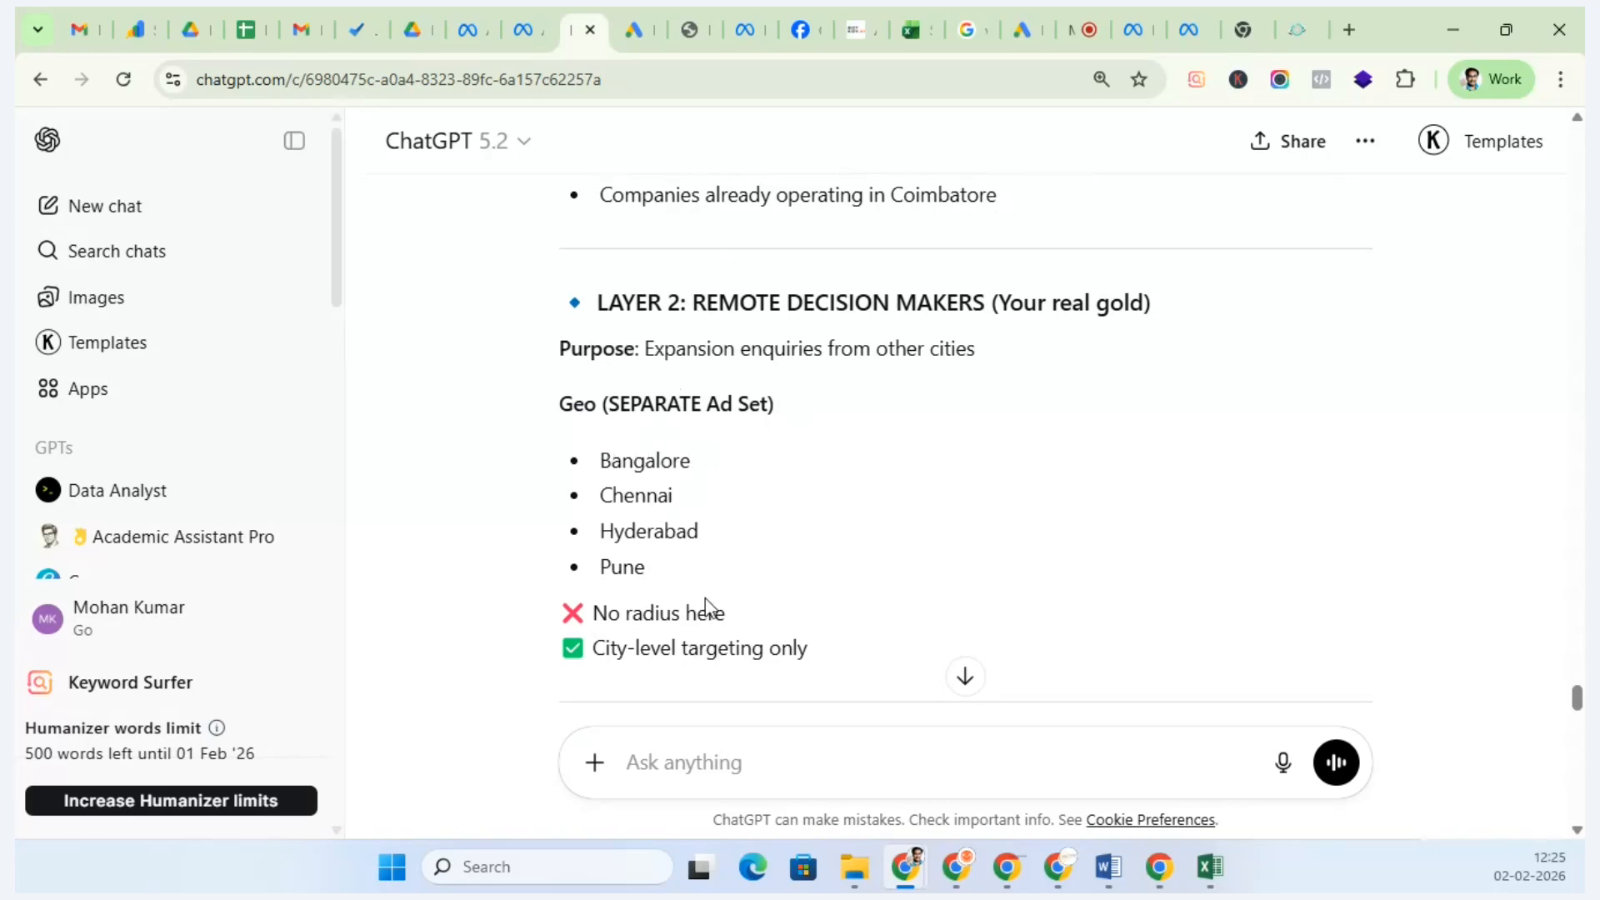
{"action": "scroll", "coordinate": [708, 606], "scroll_direction": "down", "scroll_amount": 1}
{"action": "scroll", "coordinate": [752, 604], "scroll_direction": "down", "scroll_amount": 2}
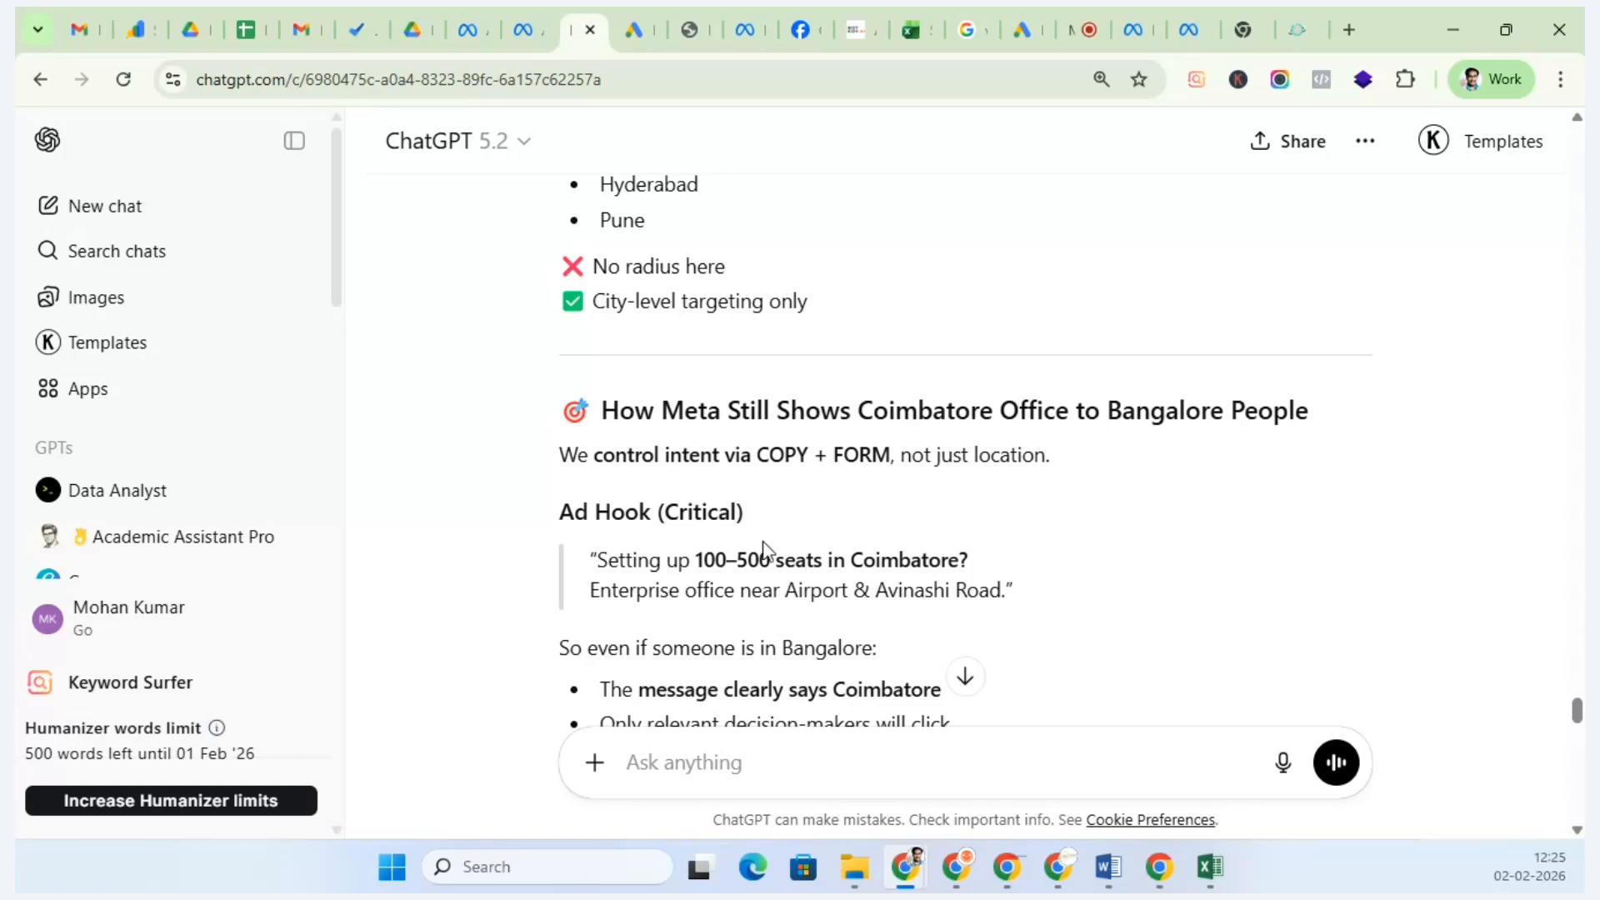
{"action": "scroll", "coordinate": [763, 550], "scroll_direction": "down", "scroll_amount": 2}
{"action": "scroll", "coordinate": [768, 550], "scroll_direction": "down", "scroll_amount": 3}
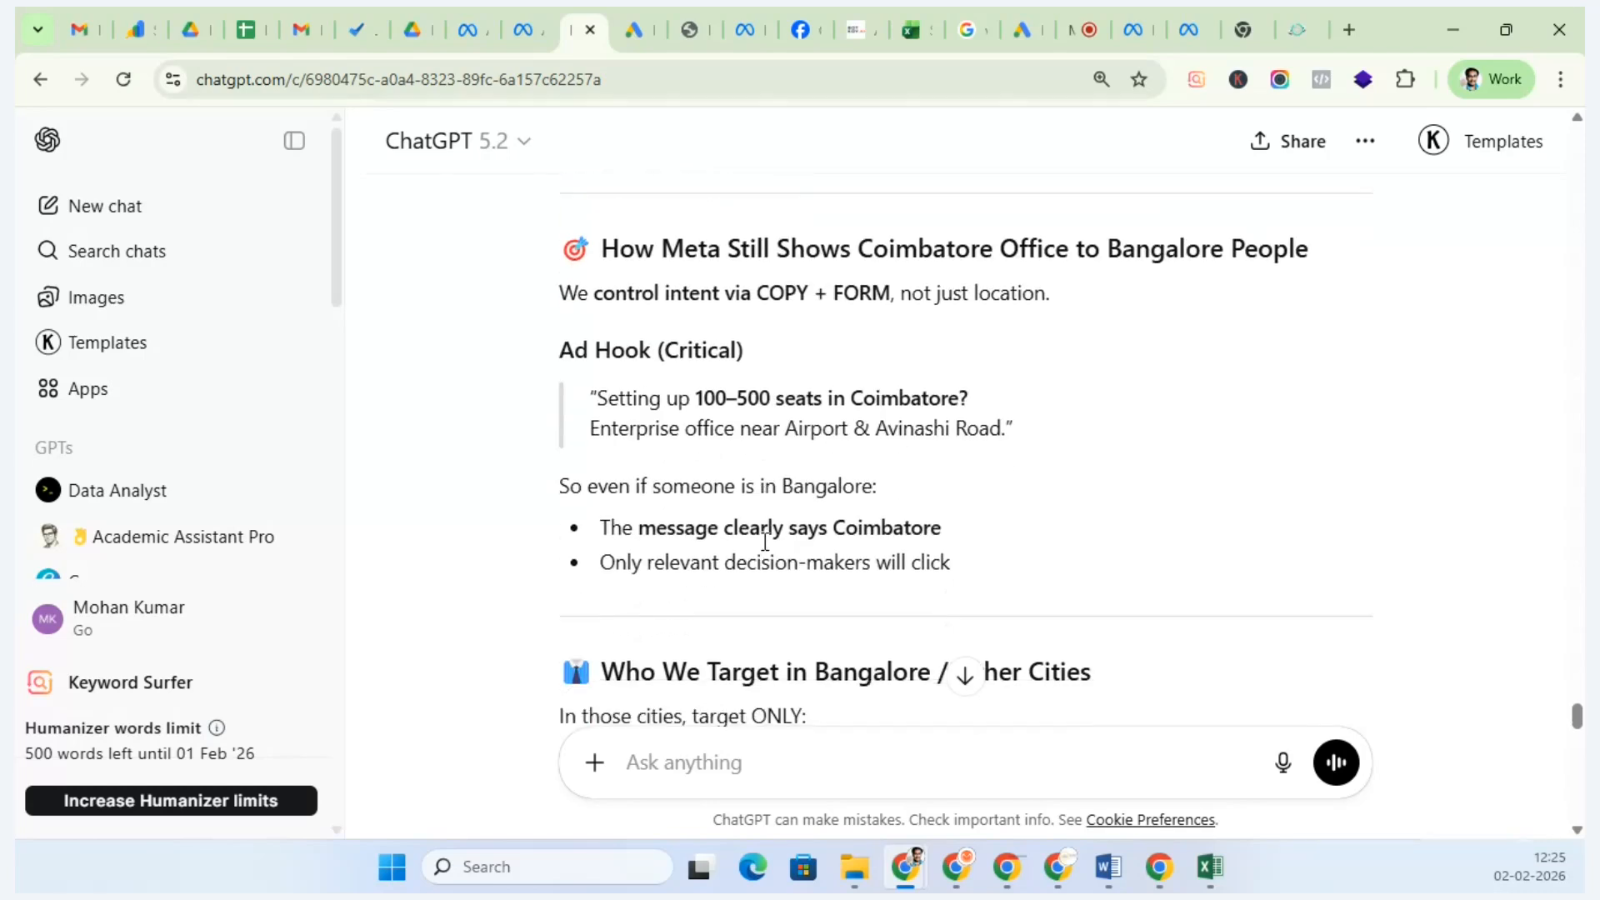
{"action": "scroll", "coordinate": [895, 575], "scroll_direction": "down", "scroll_amount": 9}
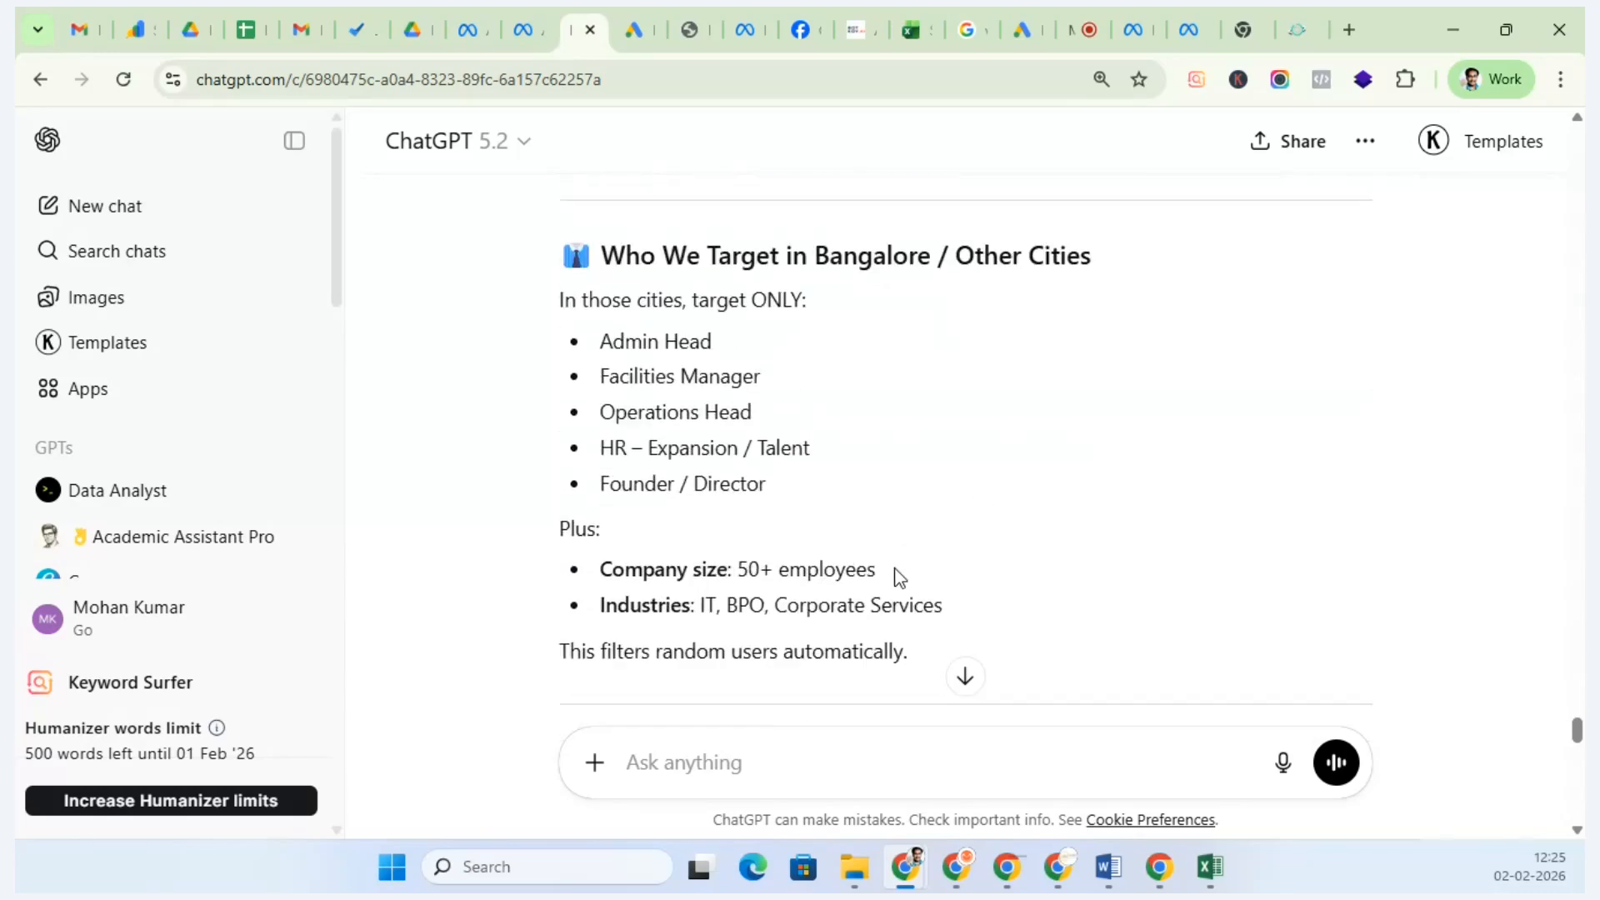
{"action": "scroll", "coordinate": [898, 576], "scroll_direction": "down", "scroll_amount": 6}
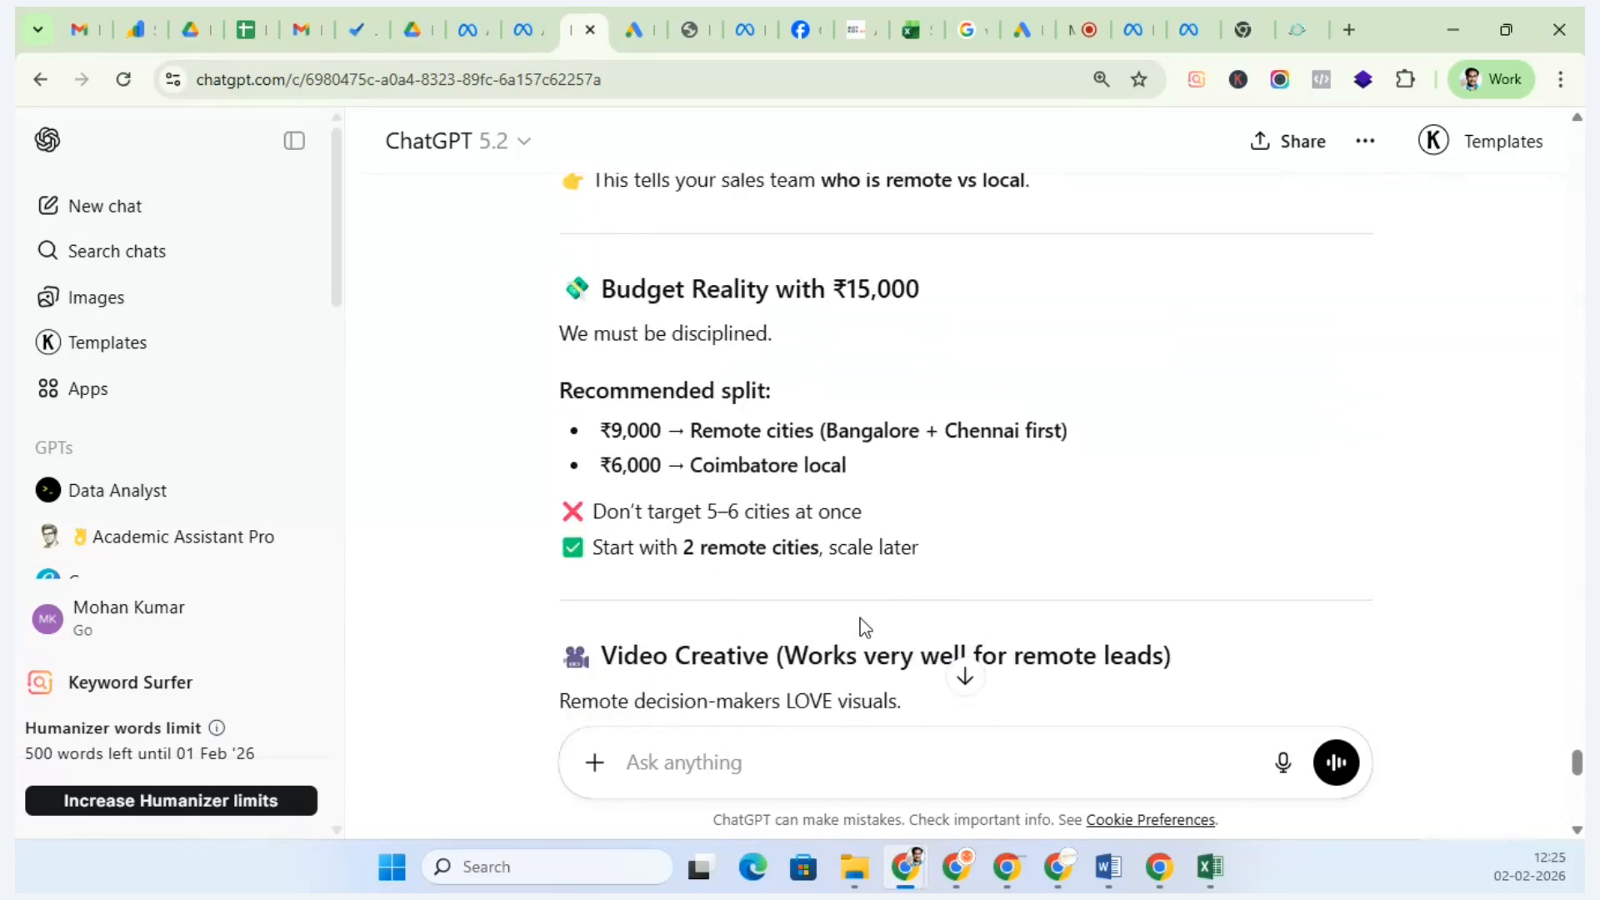
Step: Discard the half-written targeting draft and send 'Before this, give me campaign structure'
{"action": "left_click", "coordinate": [712, 760]}
{"action": "type", "text": "so ure tellign me"}
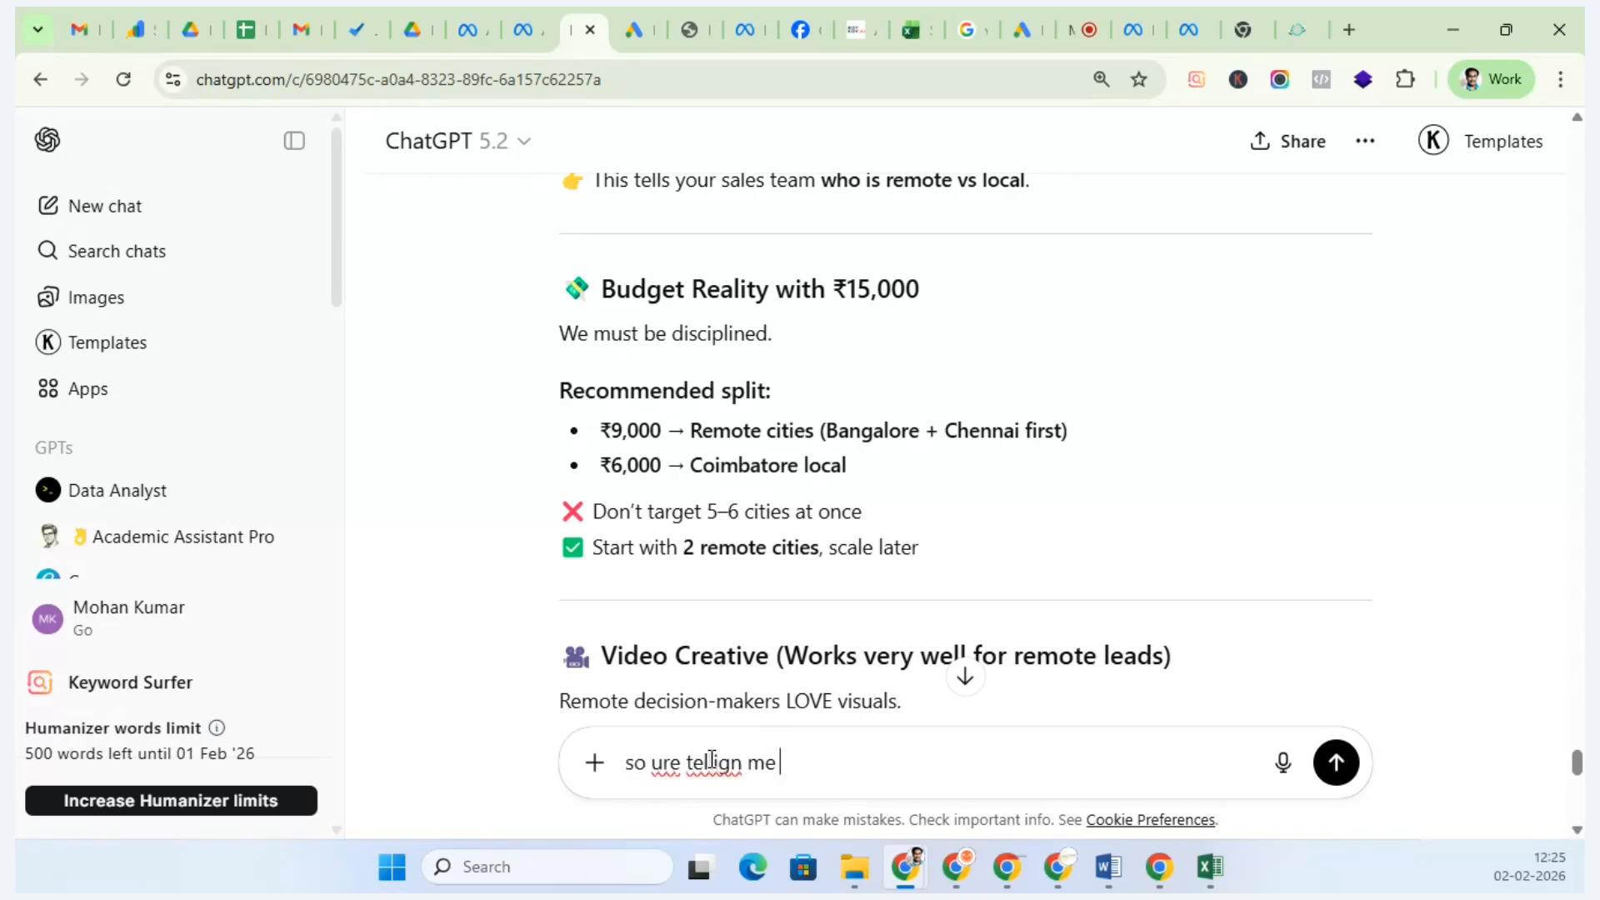
{"action": "type", "text": " to target sitra near adn in s"}
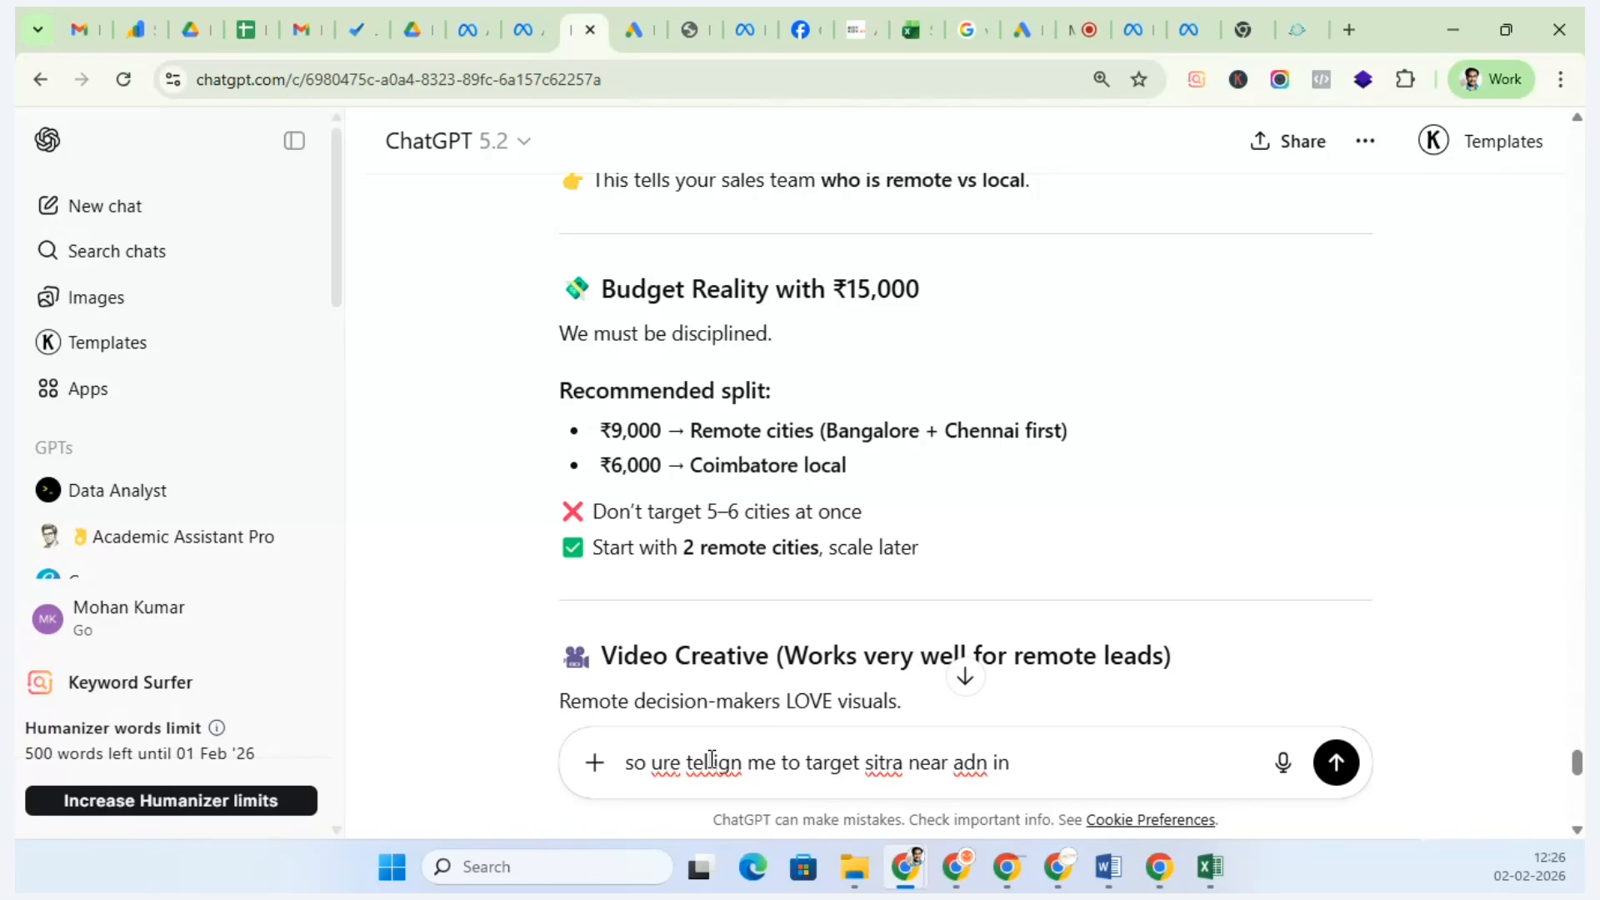
{"action": "key", "text": "ctrl+a"}
{"action": "key", "text": "BackSpace"}
{"action": "type", "text": "Bef"}
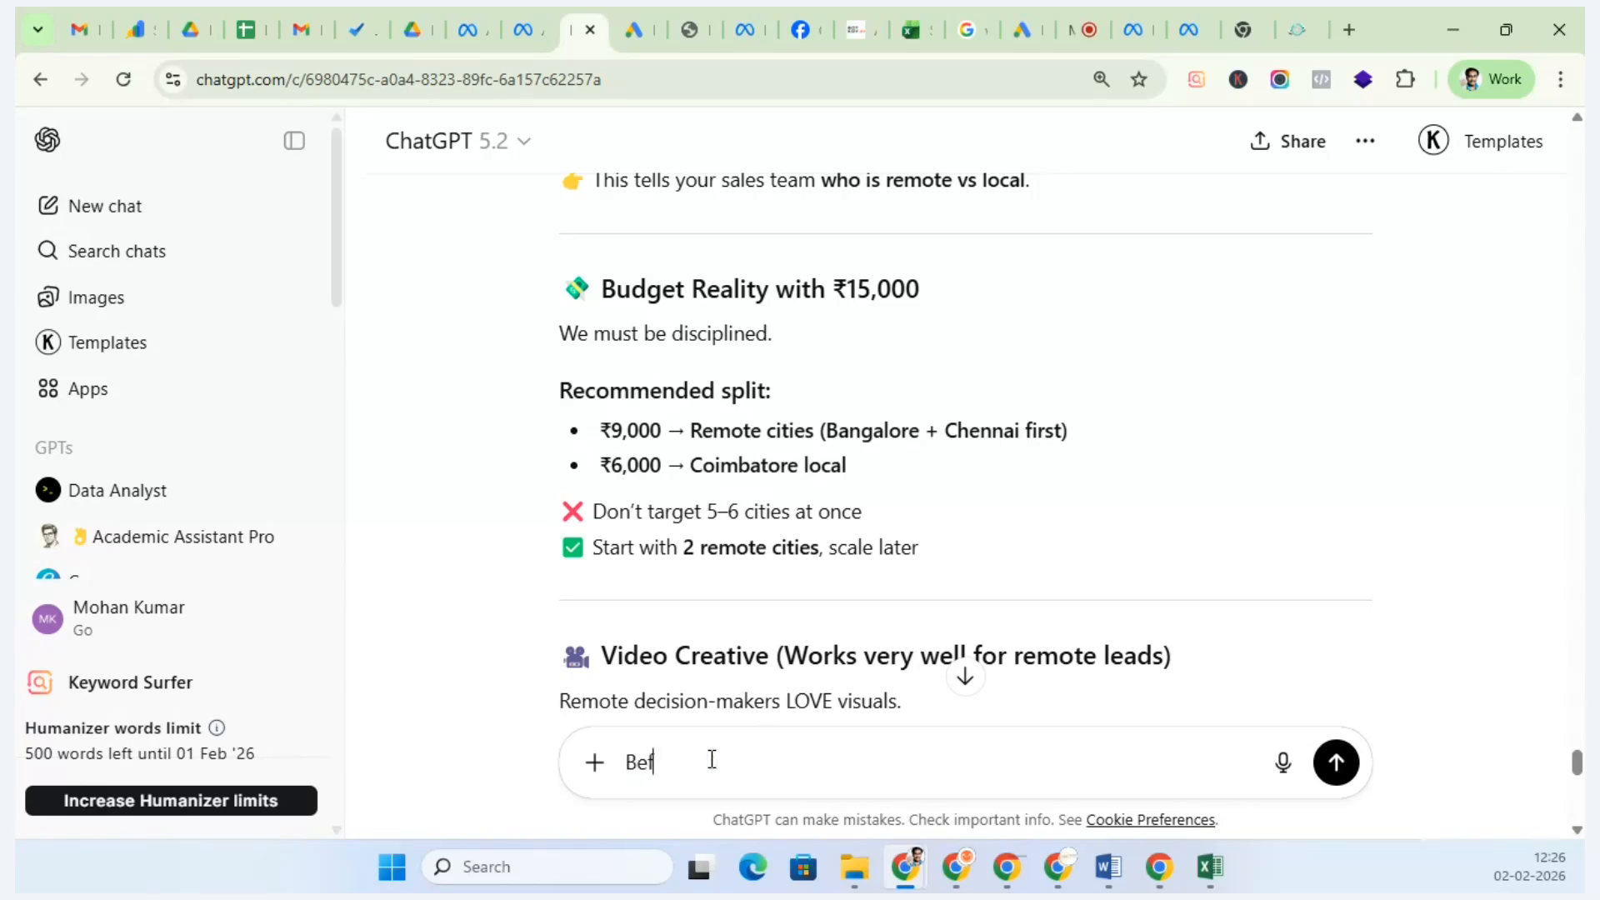
{"action": "type", "text": "ore thsi, give me caompiagn syr"}
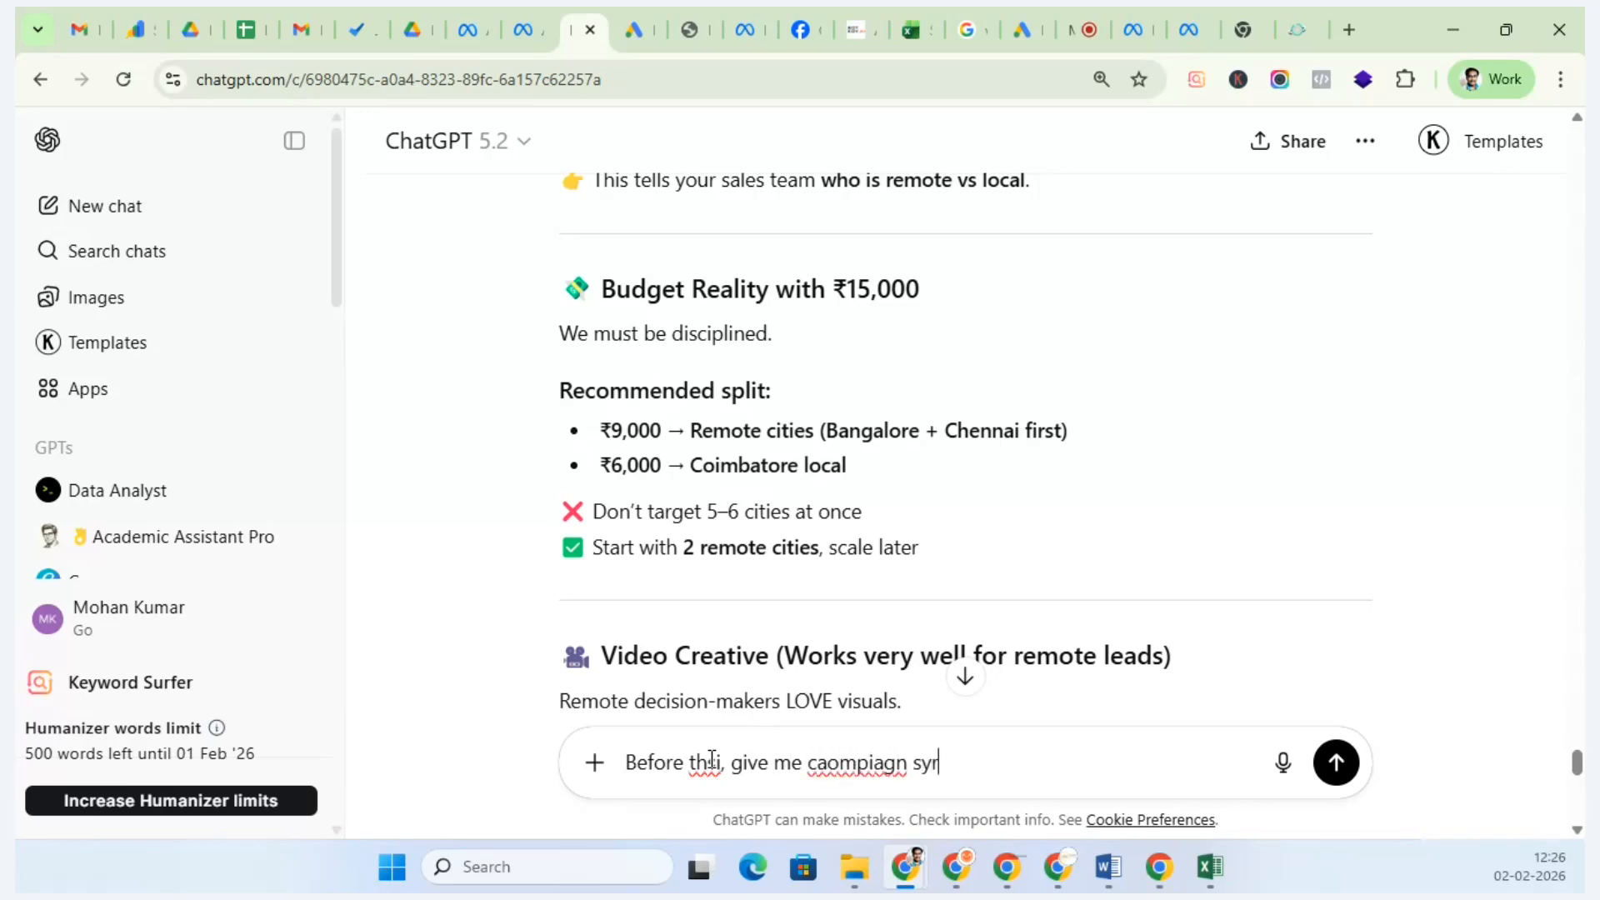
{"action": "type", "text": "ucture"}
{"action": "key", "text": "Return"}
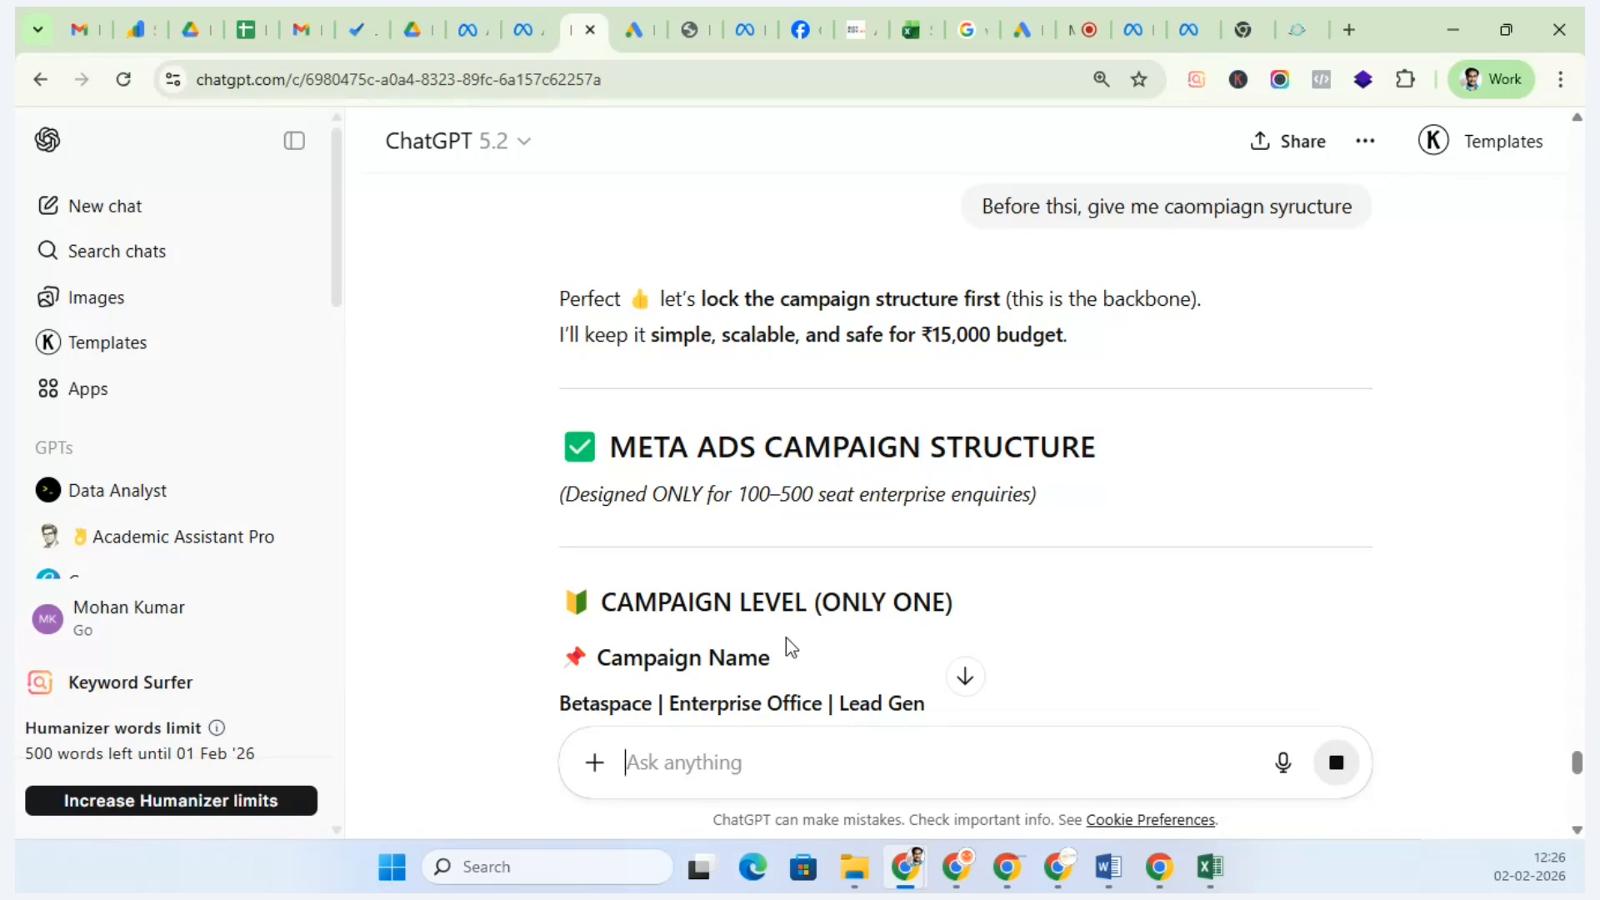
{"action": "scroll", "coordinate": [792, 648], "scroll_direction": "down", "scroll_amount": 5}
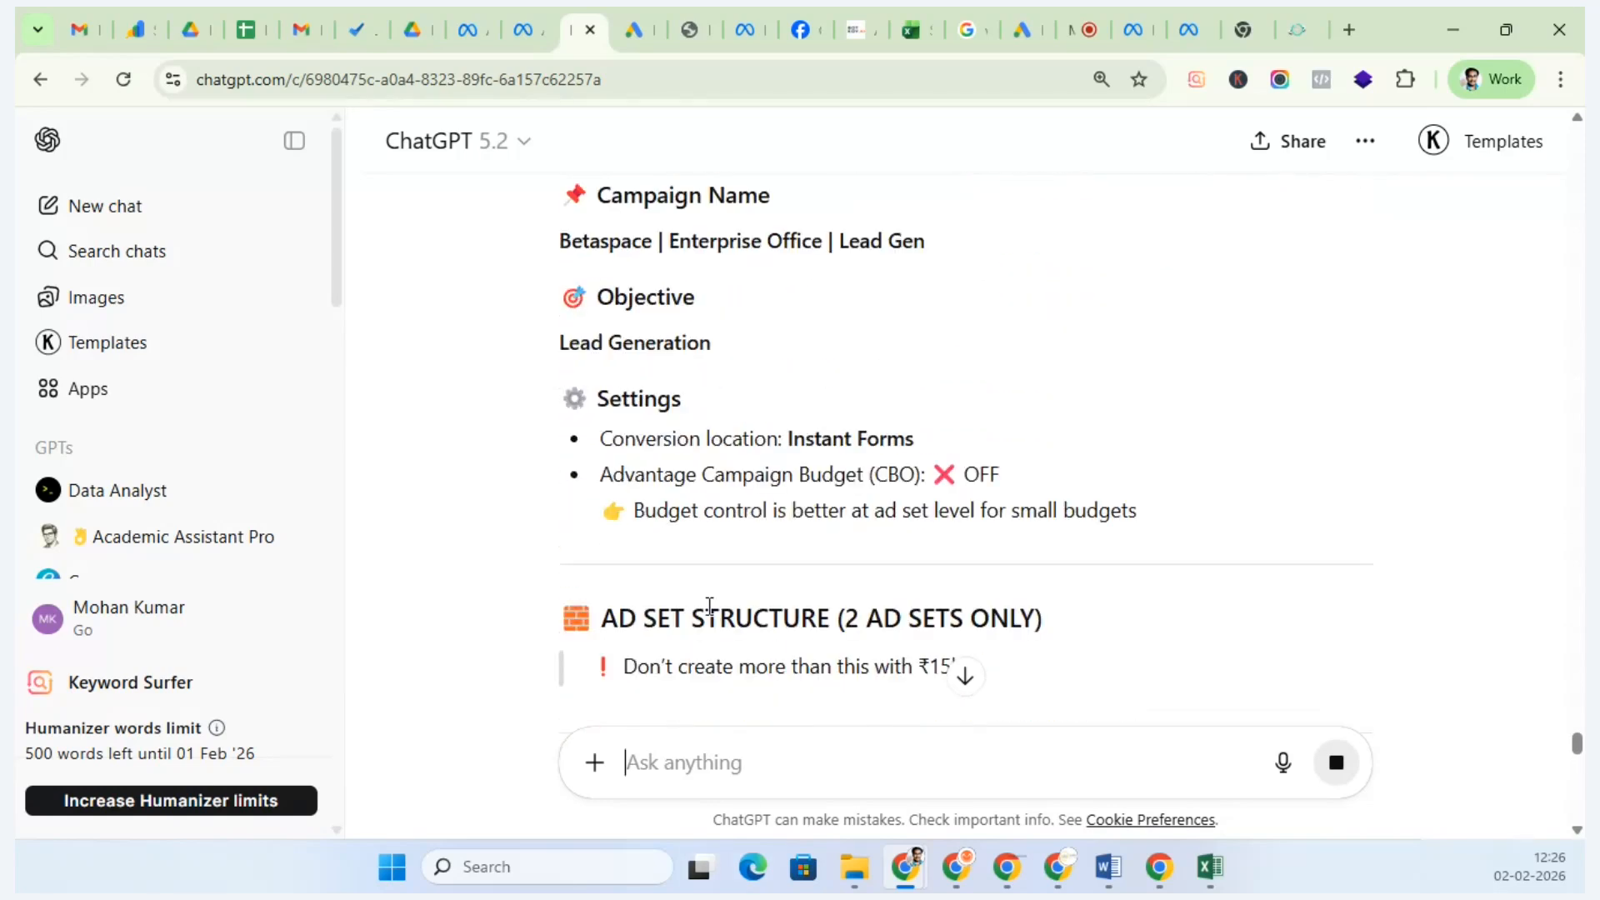
{"action": "scroll", "coordinate": [709, 606], "scroll_direction": "down", "scroll_amount": 3}
{"action": "left_click_drag", "start_coordinate": [615, 396], "coordinate": [1059, 399]}
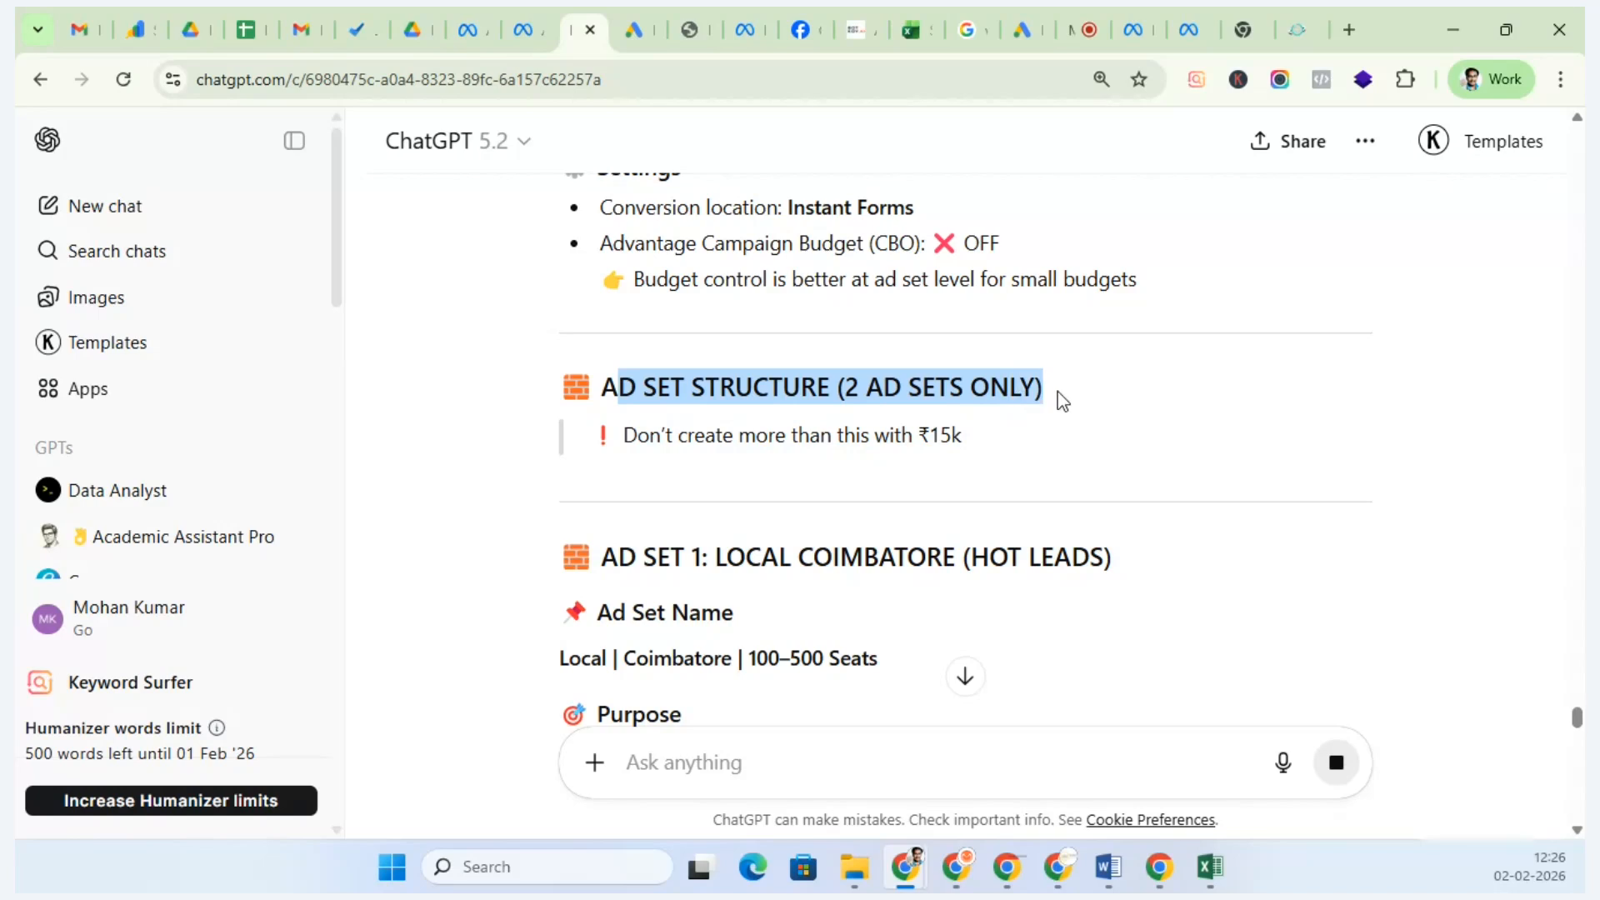
{"action": "left_click", "coordinate": [690, 512]}
{"action": "left_click_drag", "start_coordinate": [725, 557], "coordinate": [1258, 577]}
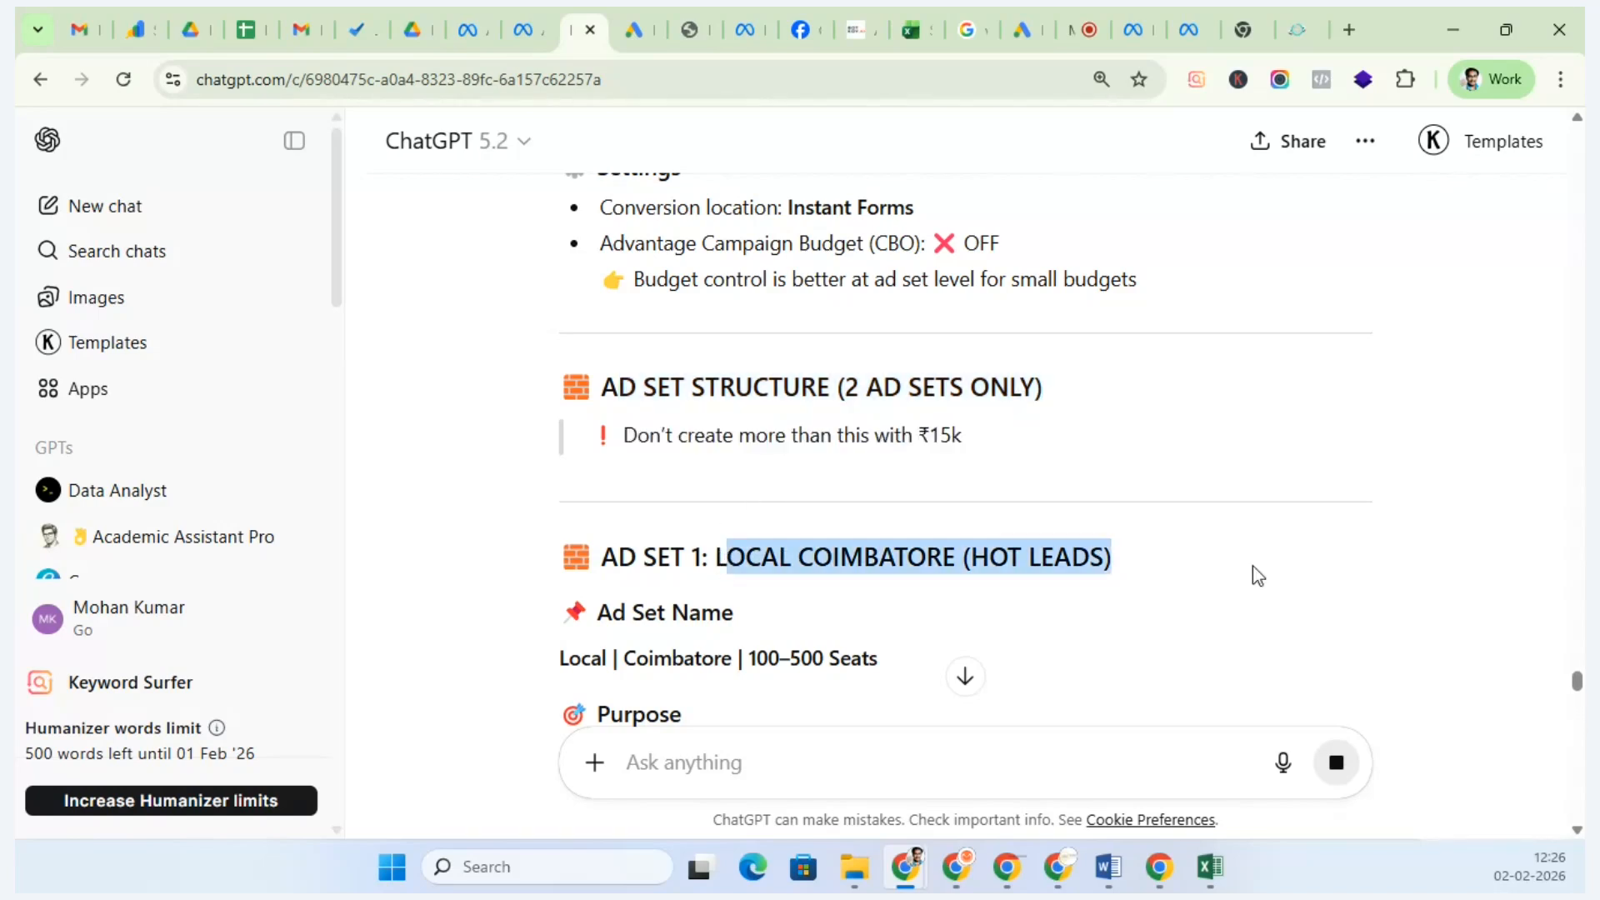
{"action": "scroll", "coordinate": [761, 617], "scroll_direction": "down", "scroll_amount": 6}
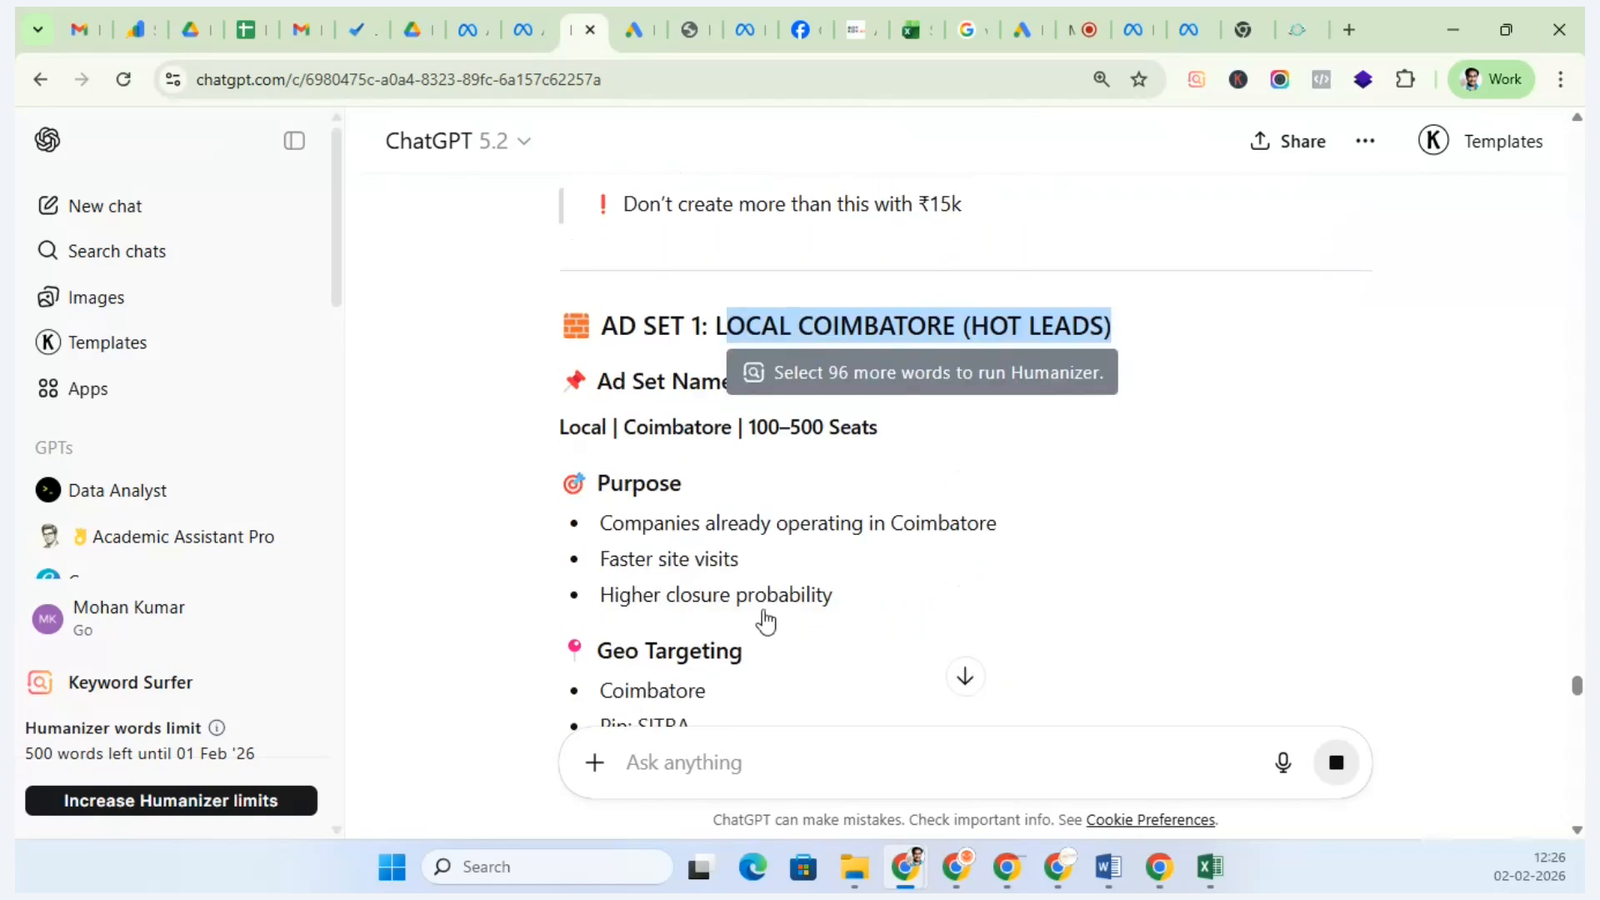
{"action": "scroll", "coordinate": [700, 616], "scroll_direction": "down", "scroll_amount": 10}
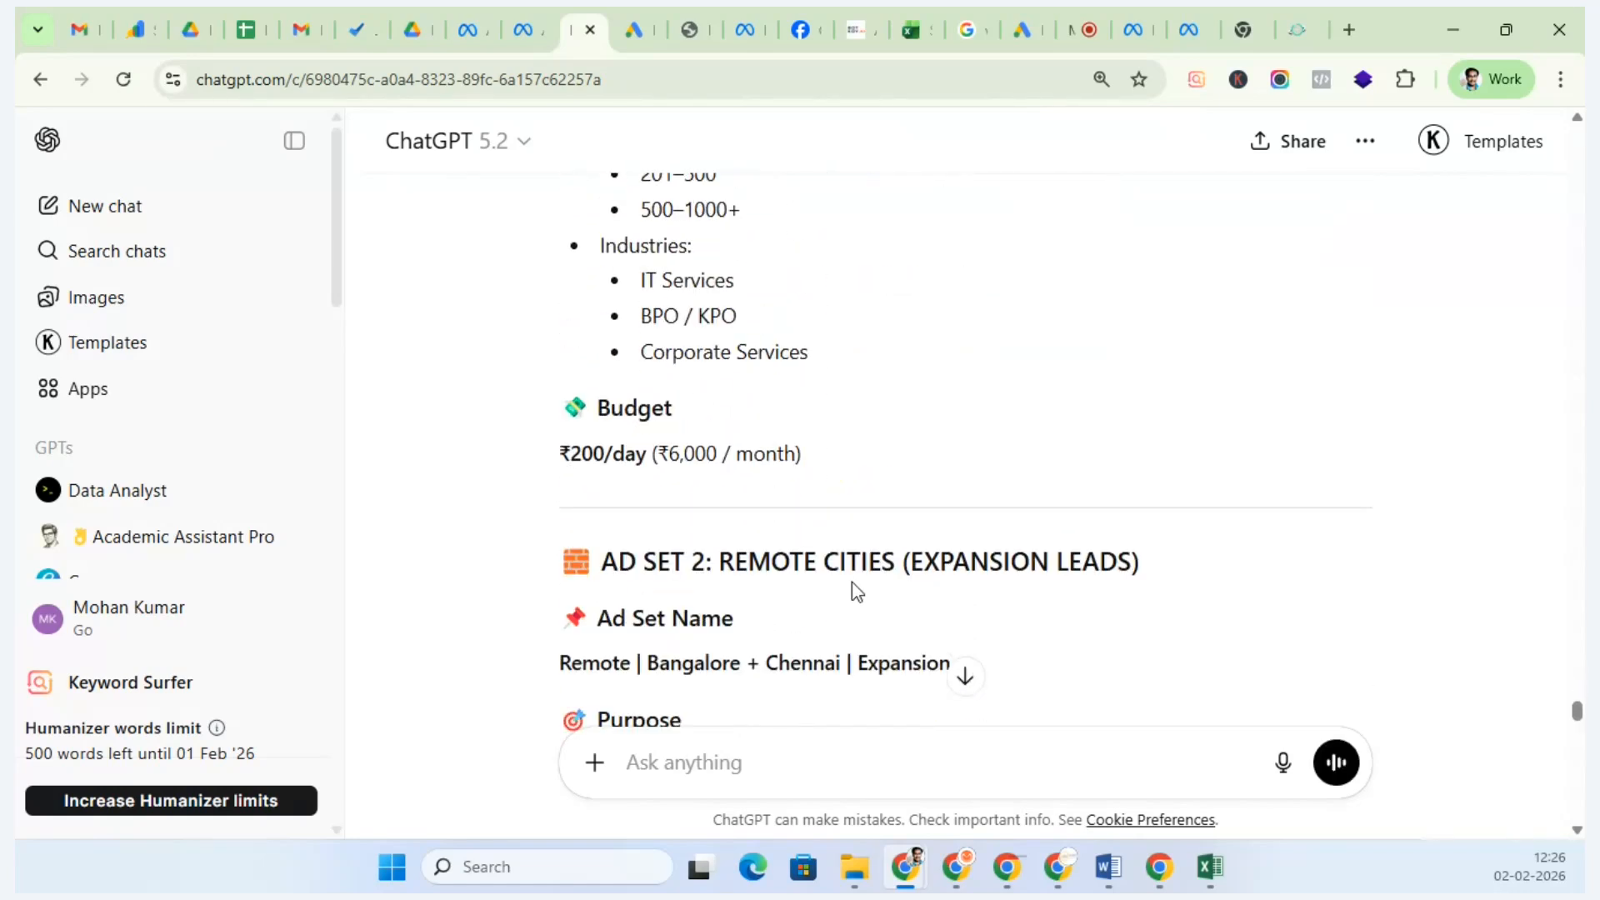
{"action": "scroll", "coordinate": [1053, 575], "scroll_direction": "down", "scroll_amount": 3}
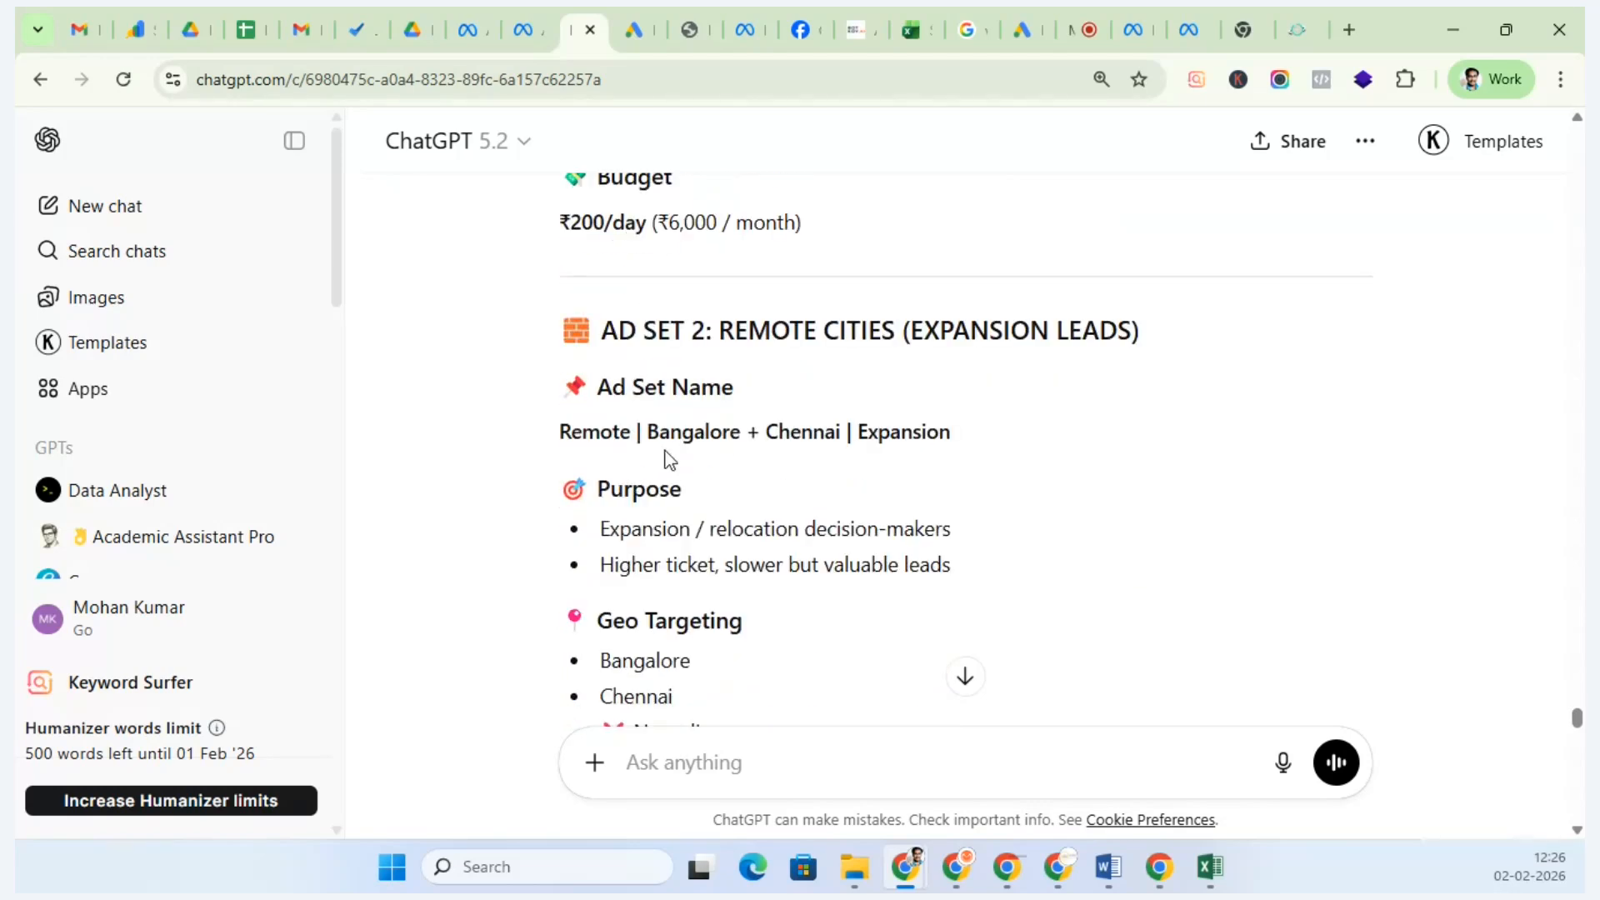
{"action": "scroll", "coordinate": [715, 590], "scroll_direction": "down", "scroll_amount": 3}
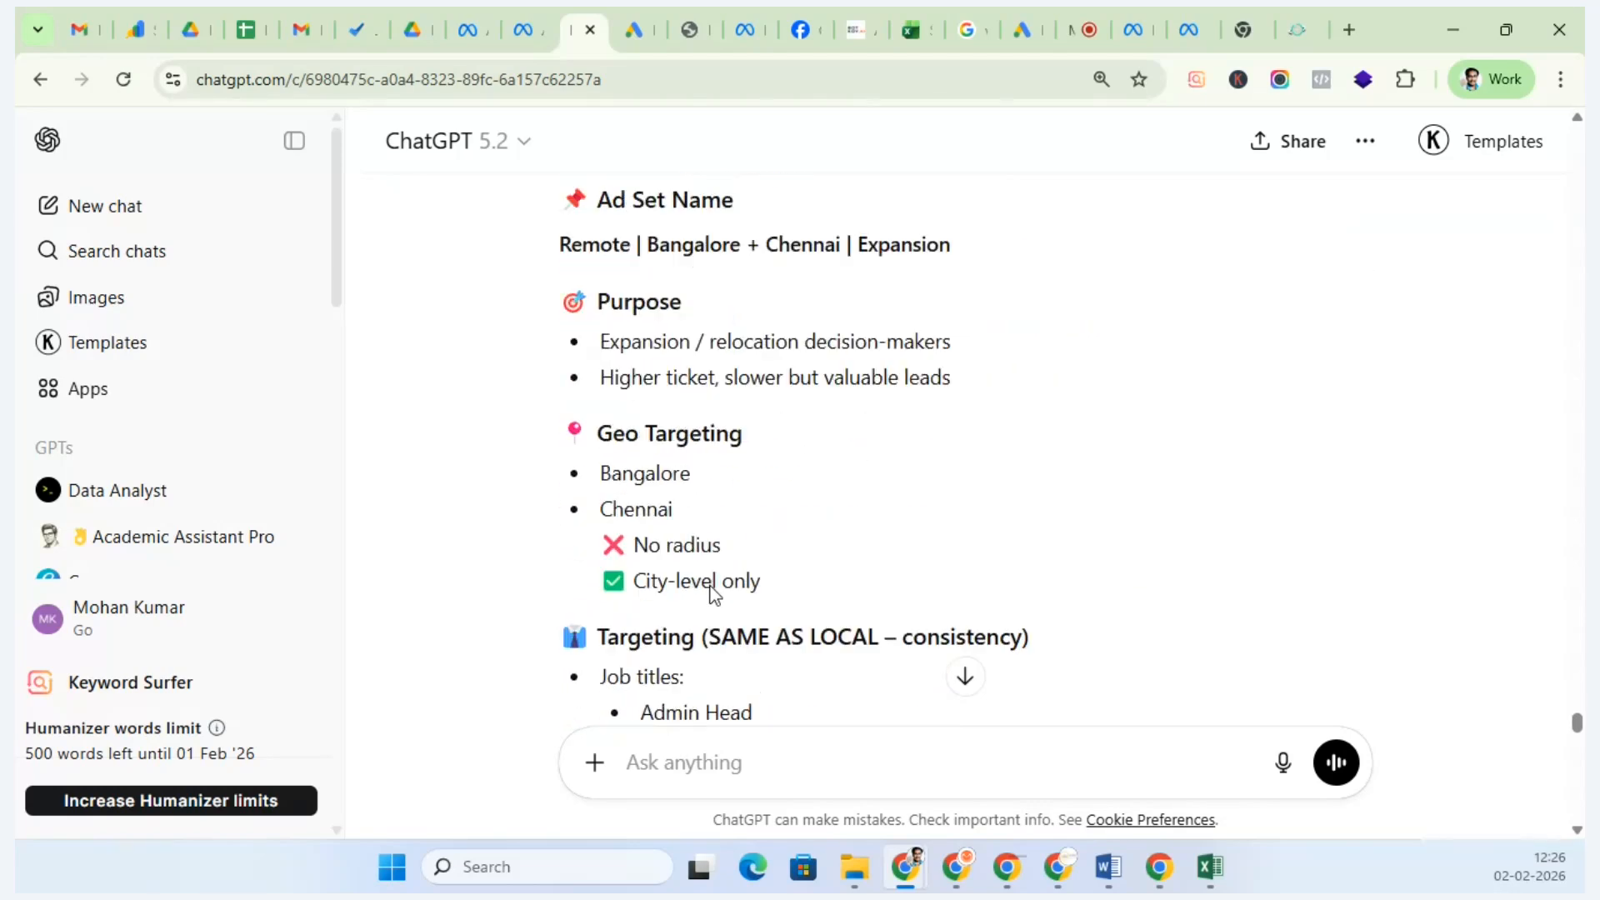
{"action": "left_click_drag", "start_coordinate": [611, 430], "coordinate": [754, 452]}
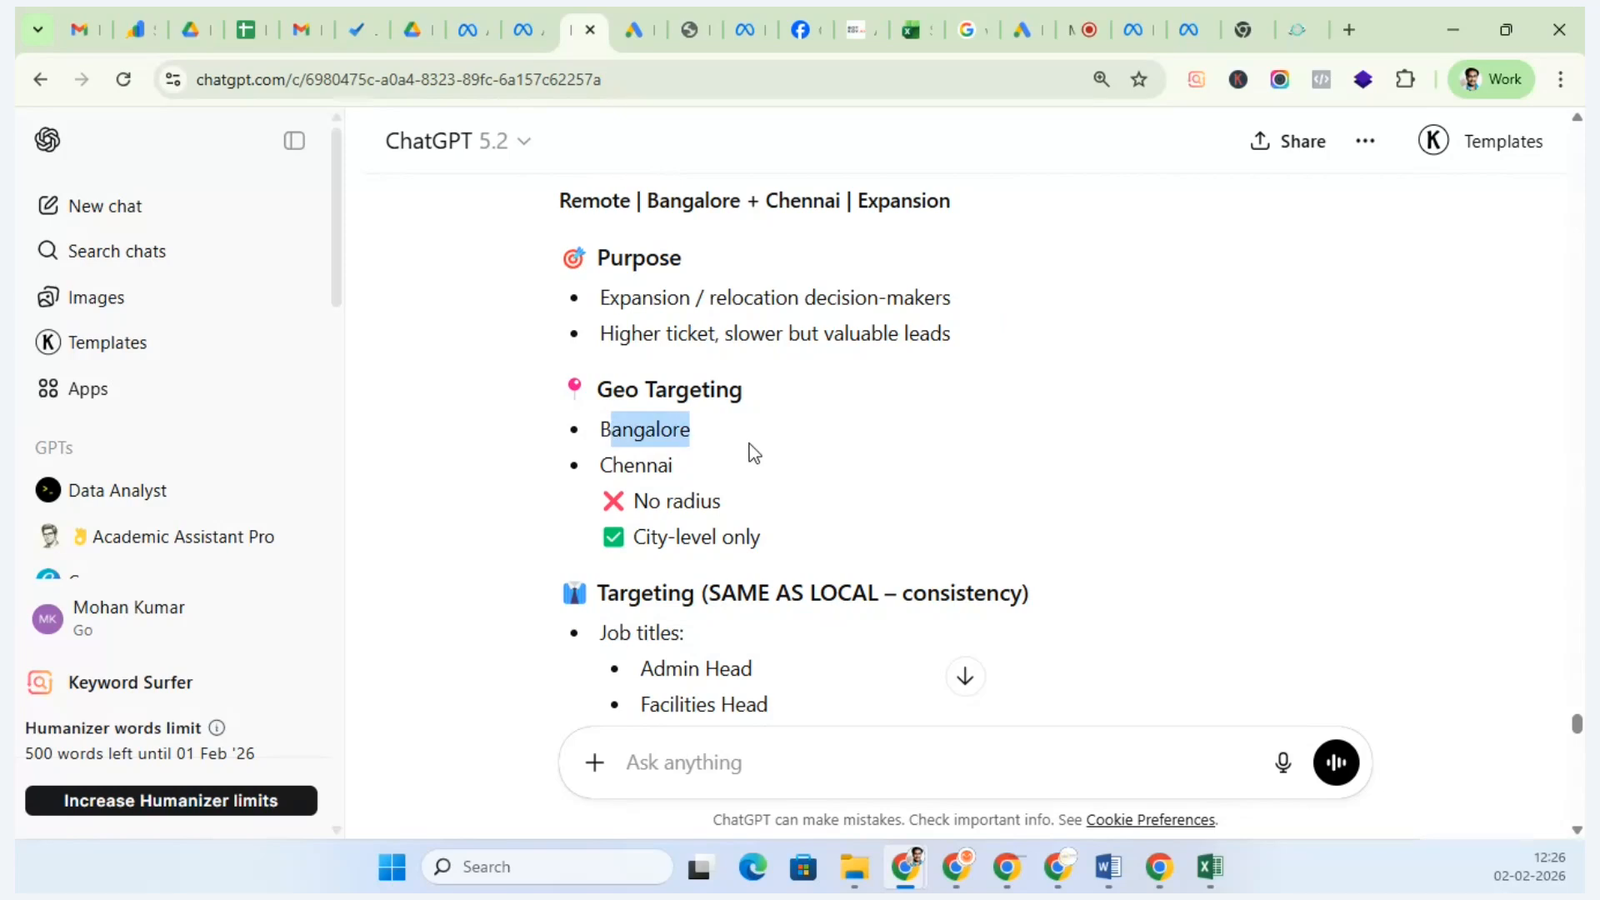
{"action": "scroll", "coordinate": [892, 445], "scroll_direction": "down", "scroll_amount": 8}
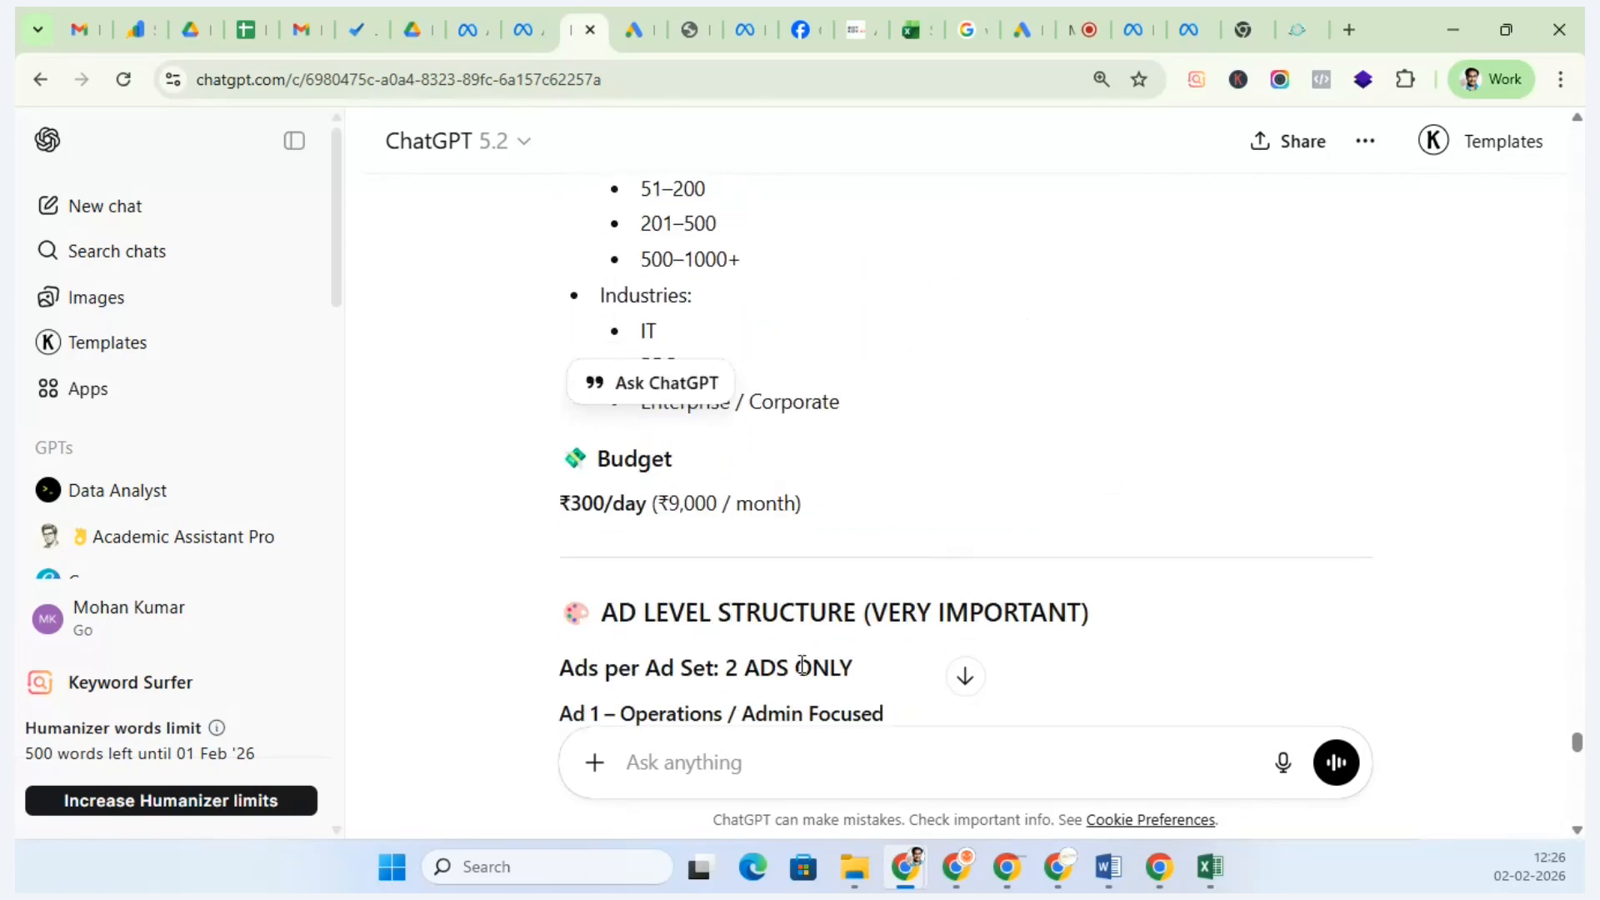
{"action": "scroll", "coordinate": [802, 662], "scroll_direction": "down", "scroll_amount": 3}
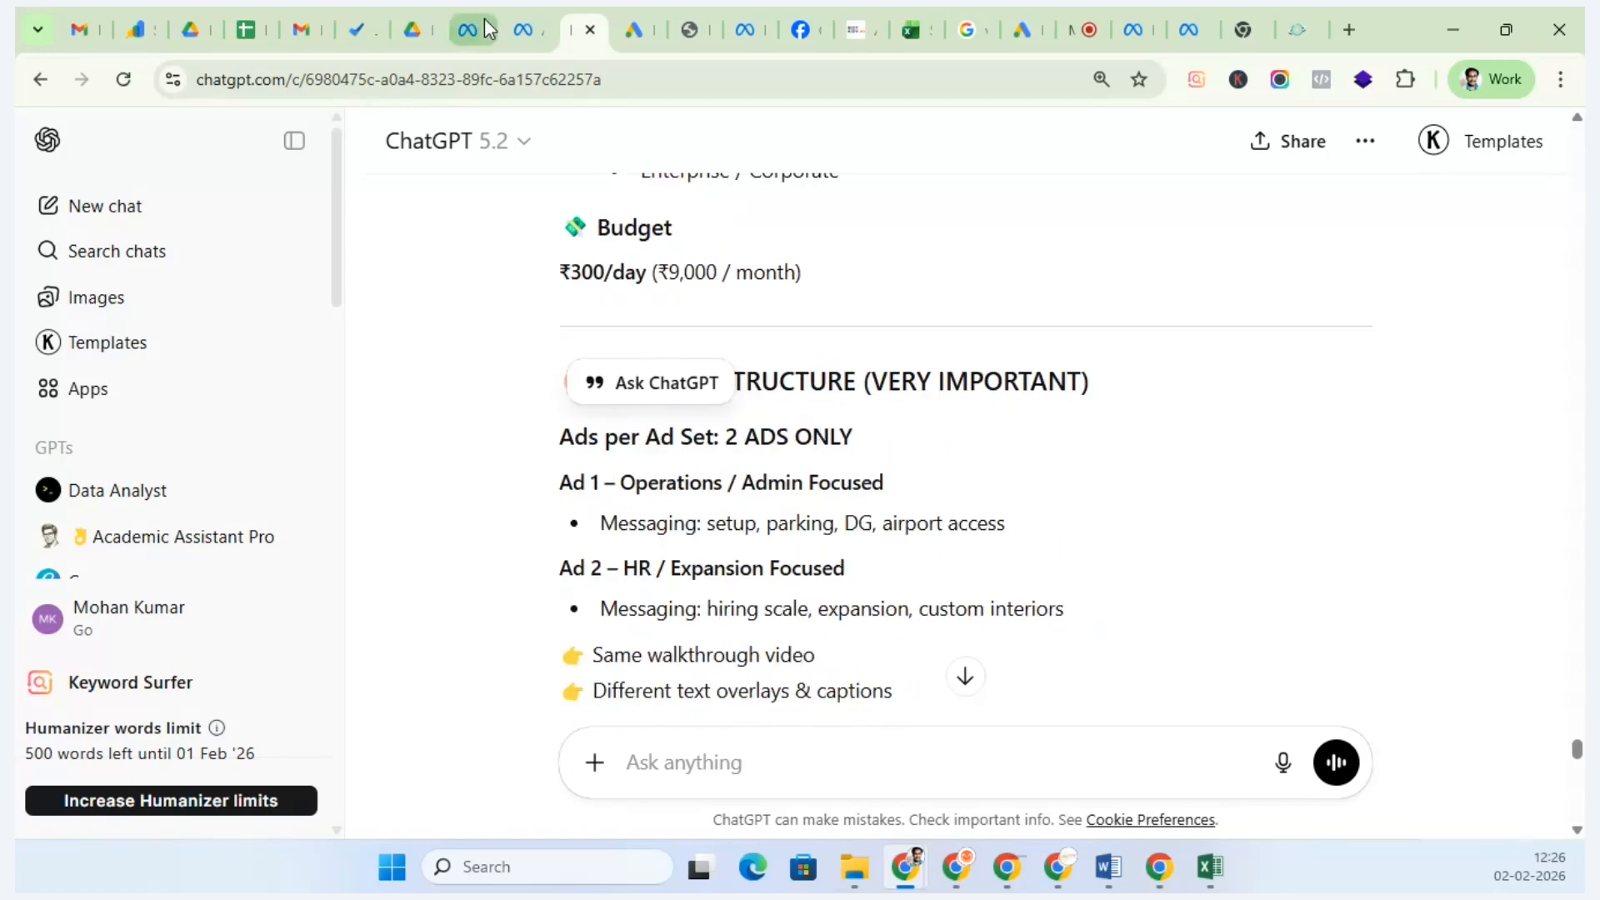
{"action": "left_click", "coordinate": [654, 754]}
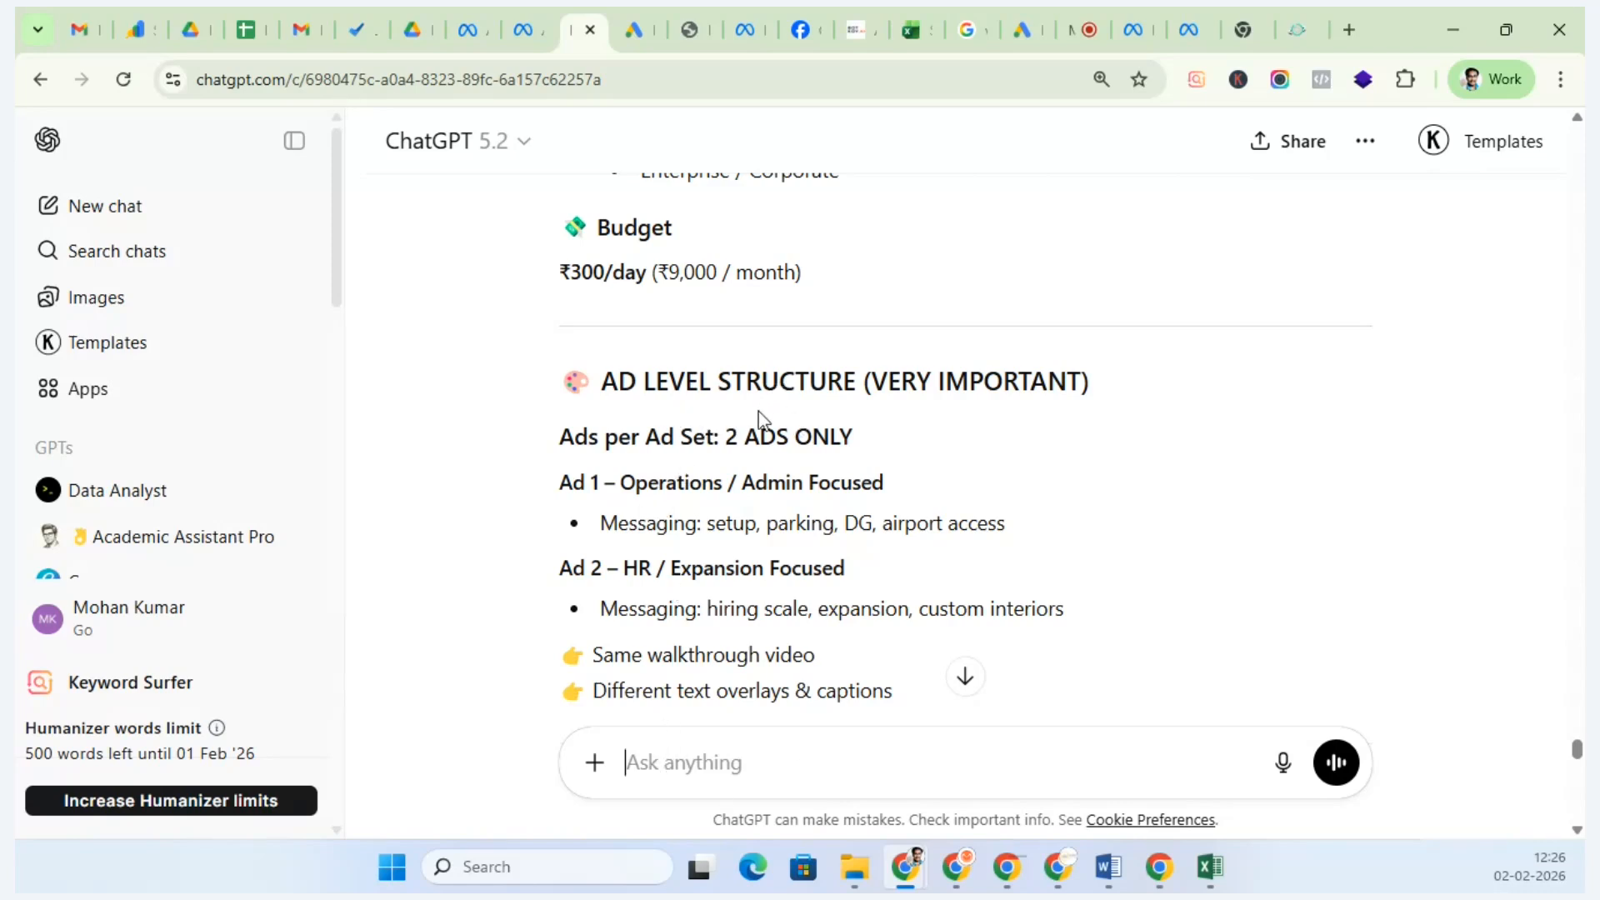
{"action": "left_click_drag", "start_coordinate": [560, 437], "coordinate": [905, 437]}
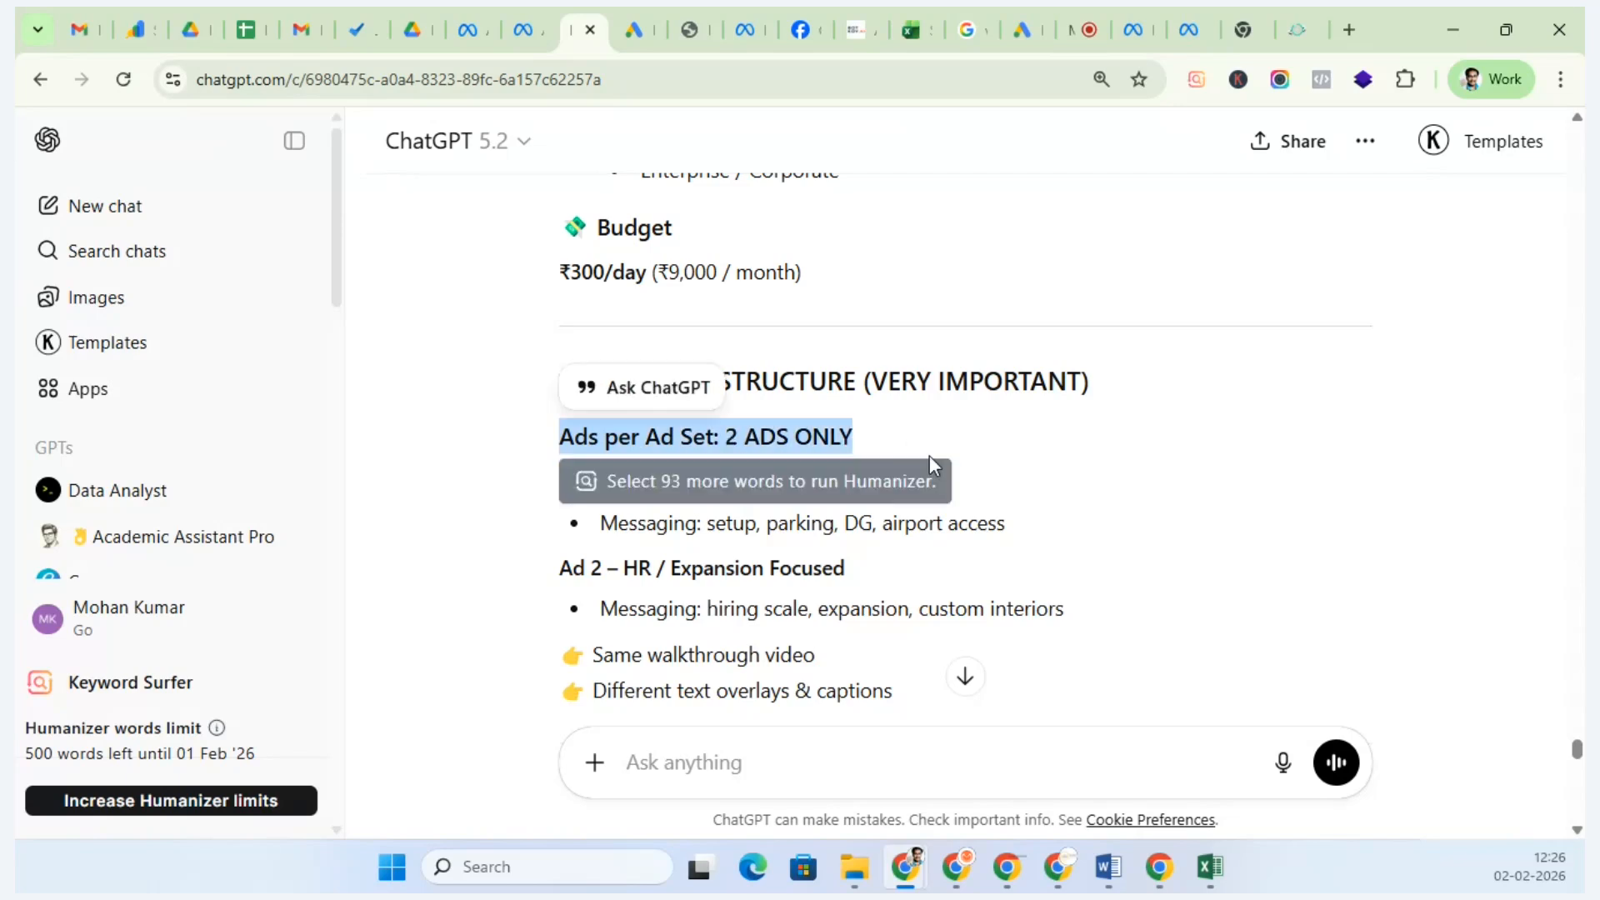
{"action": "left_click_drag", "start_coordinate": [649, 482], "coordinate": [954, 489]}
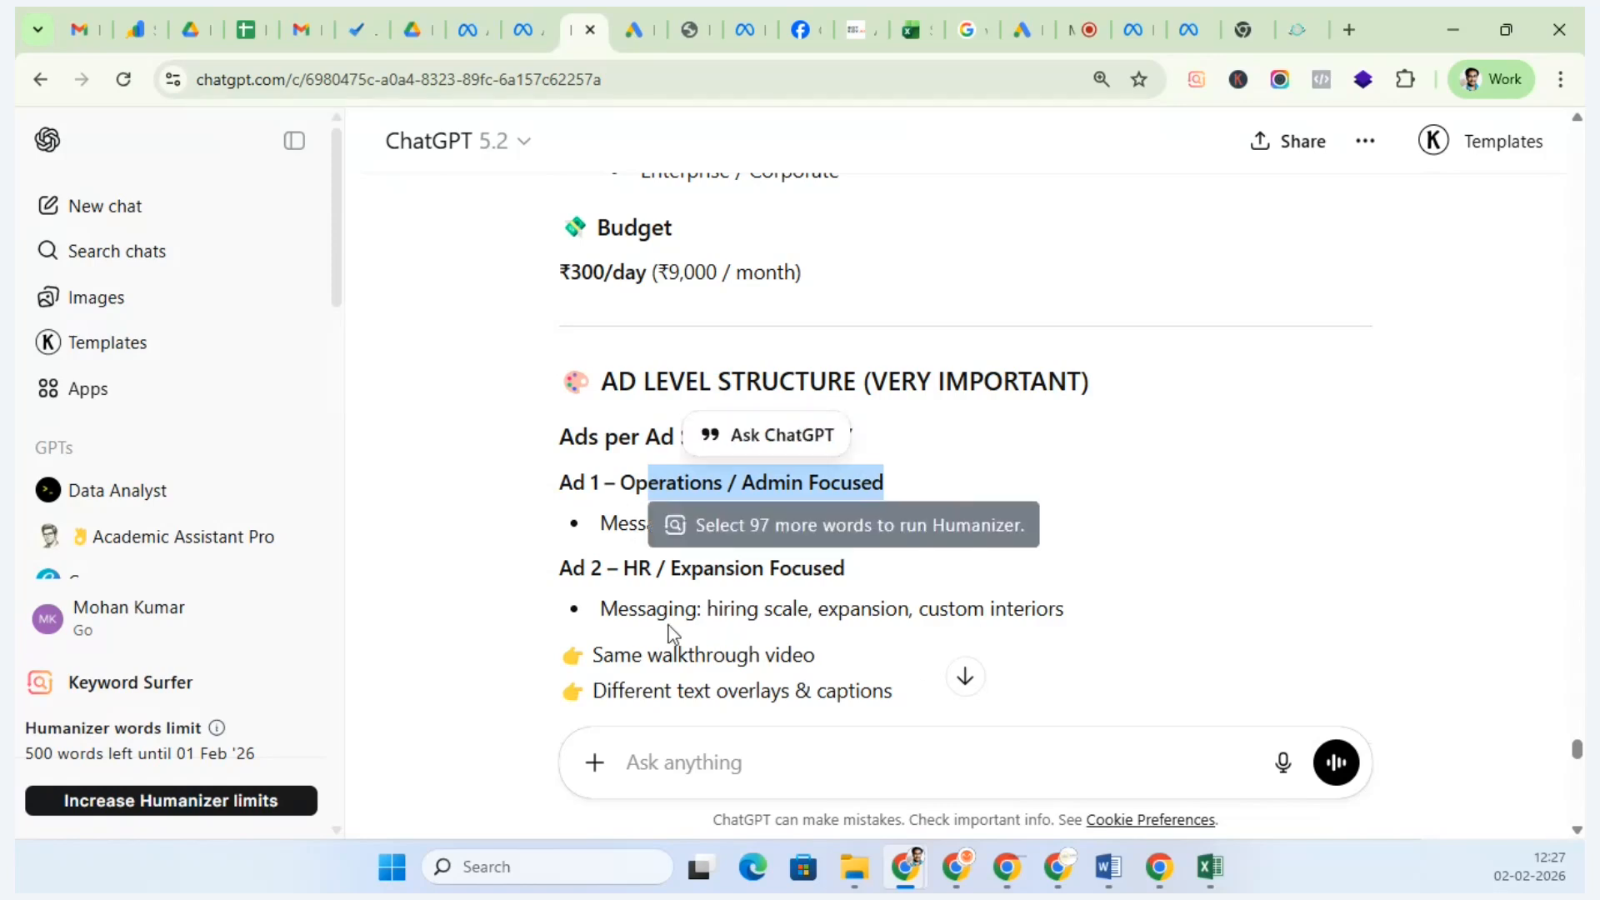
{"action": "left_click", "coordinate": [590, 607]}
{"action": "left_click_drag", "start_coordinate": [578, 574], "coordinate": [926, 584]}
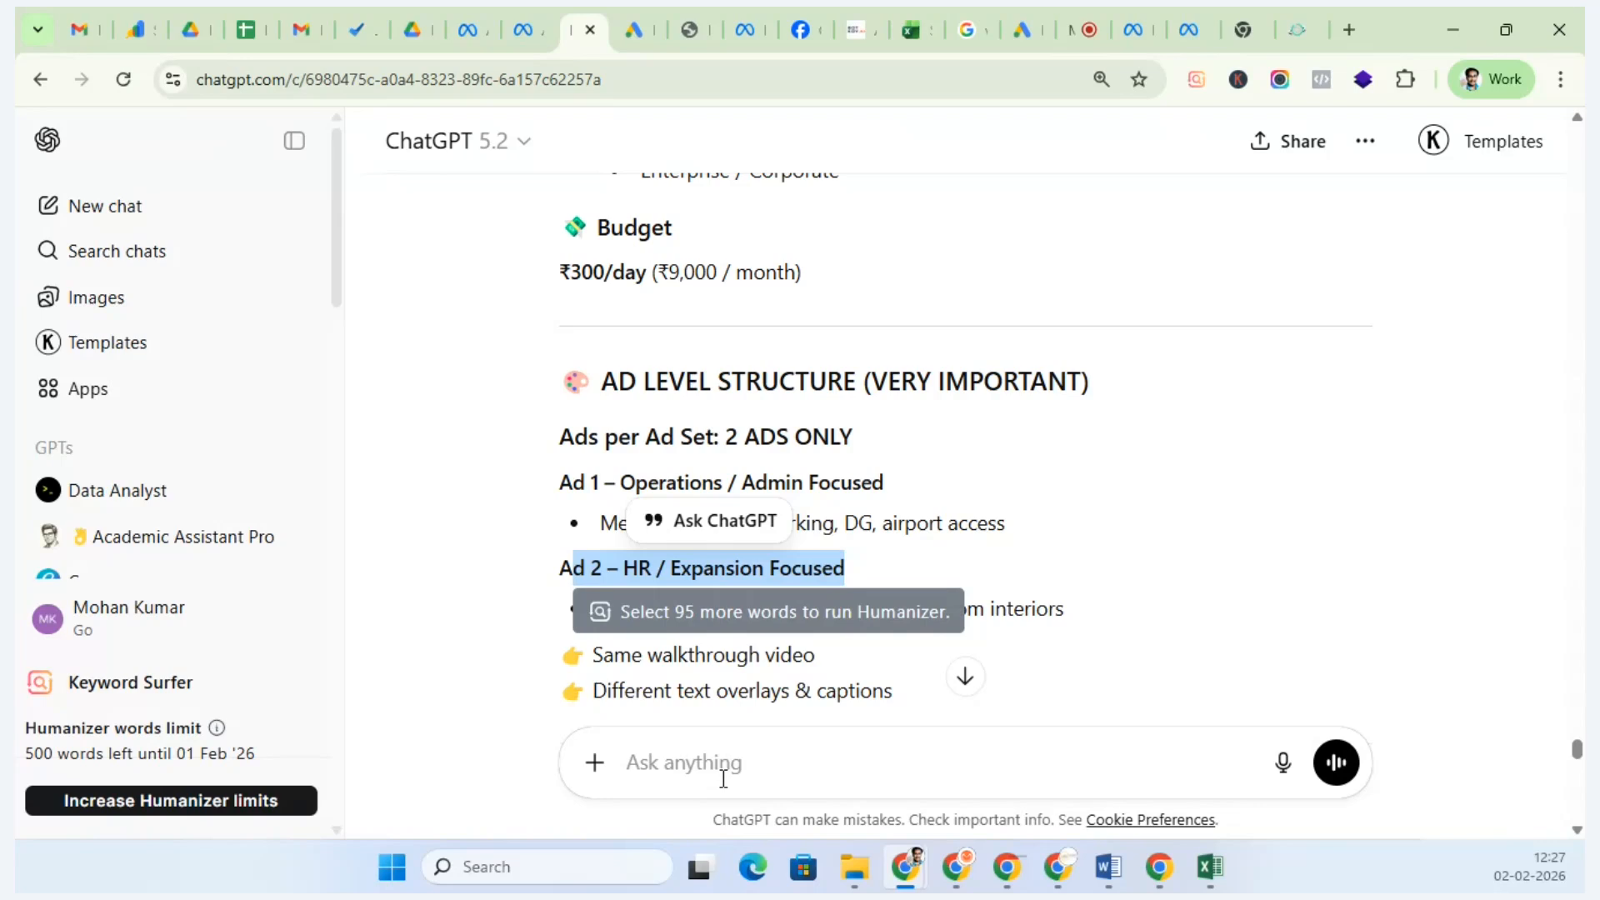
{"action": "left_click", "coordinate": [652, 679]}
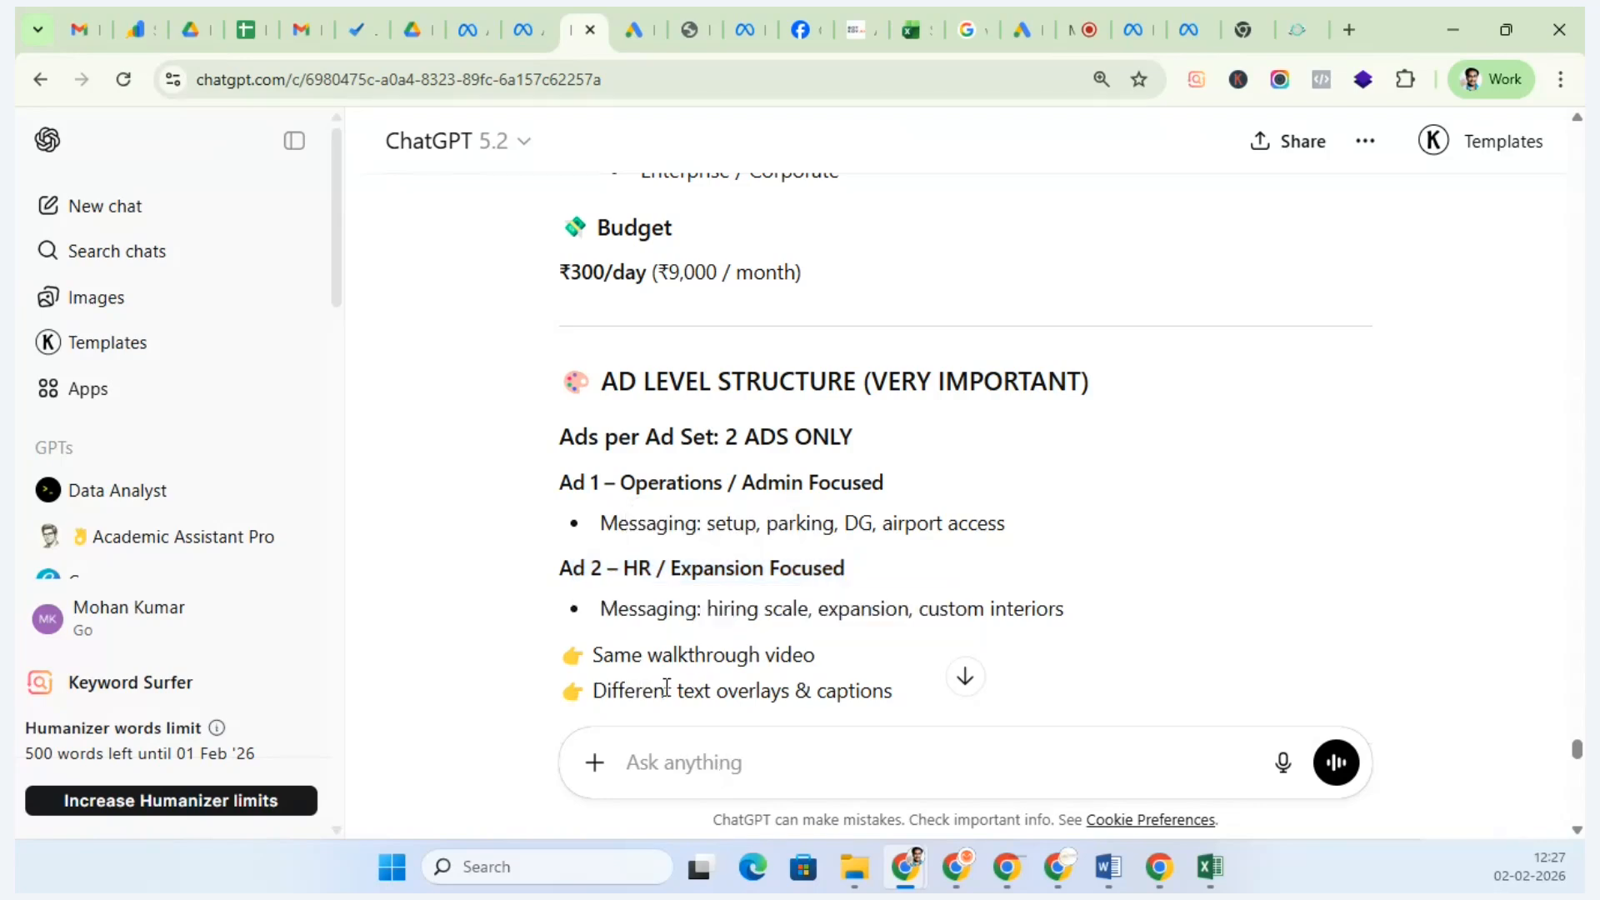
{"action": "scroll", "coordinate": [633, 734], "scroll_direction": "down", "scroll_amount": 4}
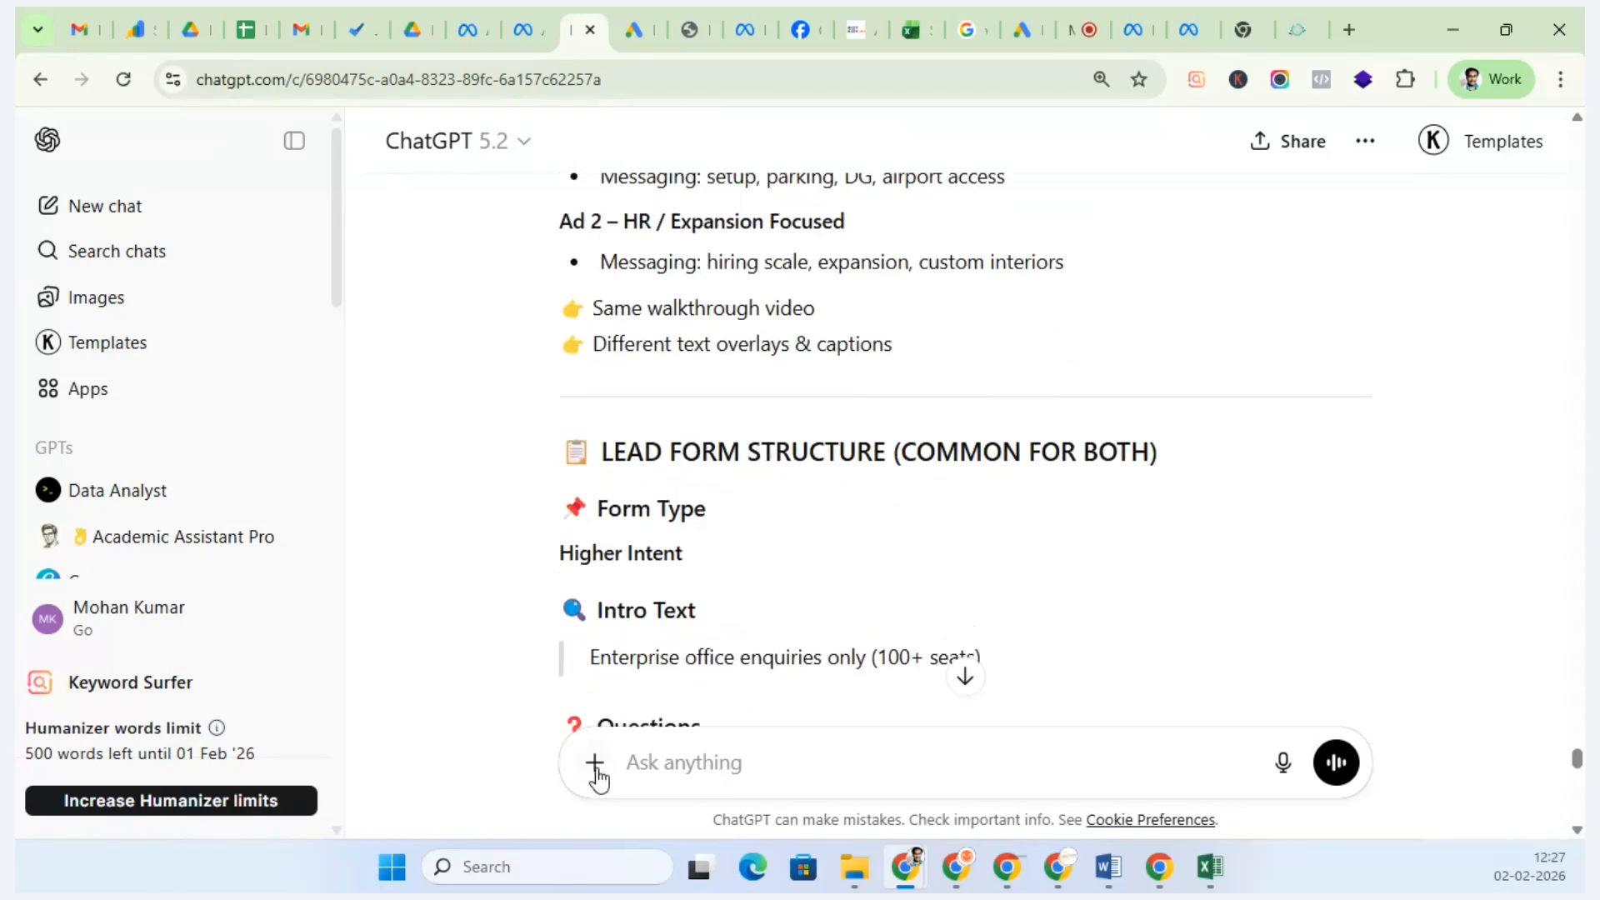
{"action": "scroll", "coordinate": [700, 572], "scroll_direction": "down", "scroll_amount": 4}
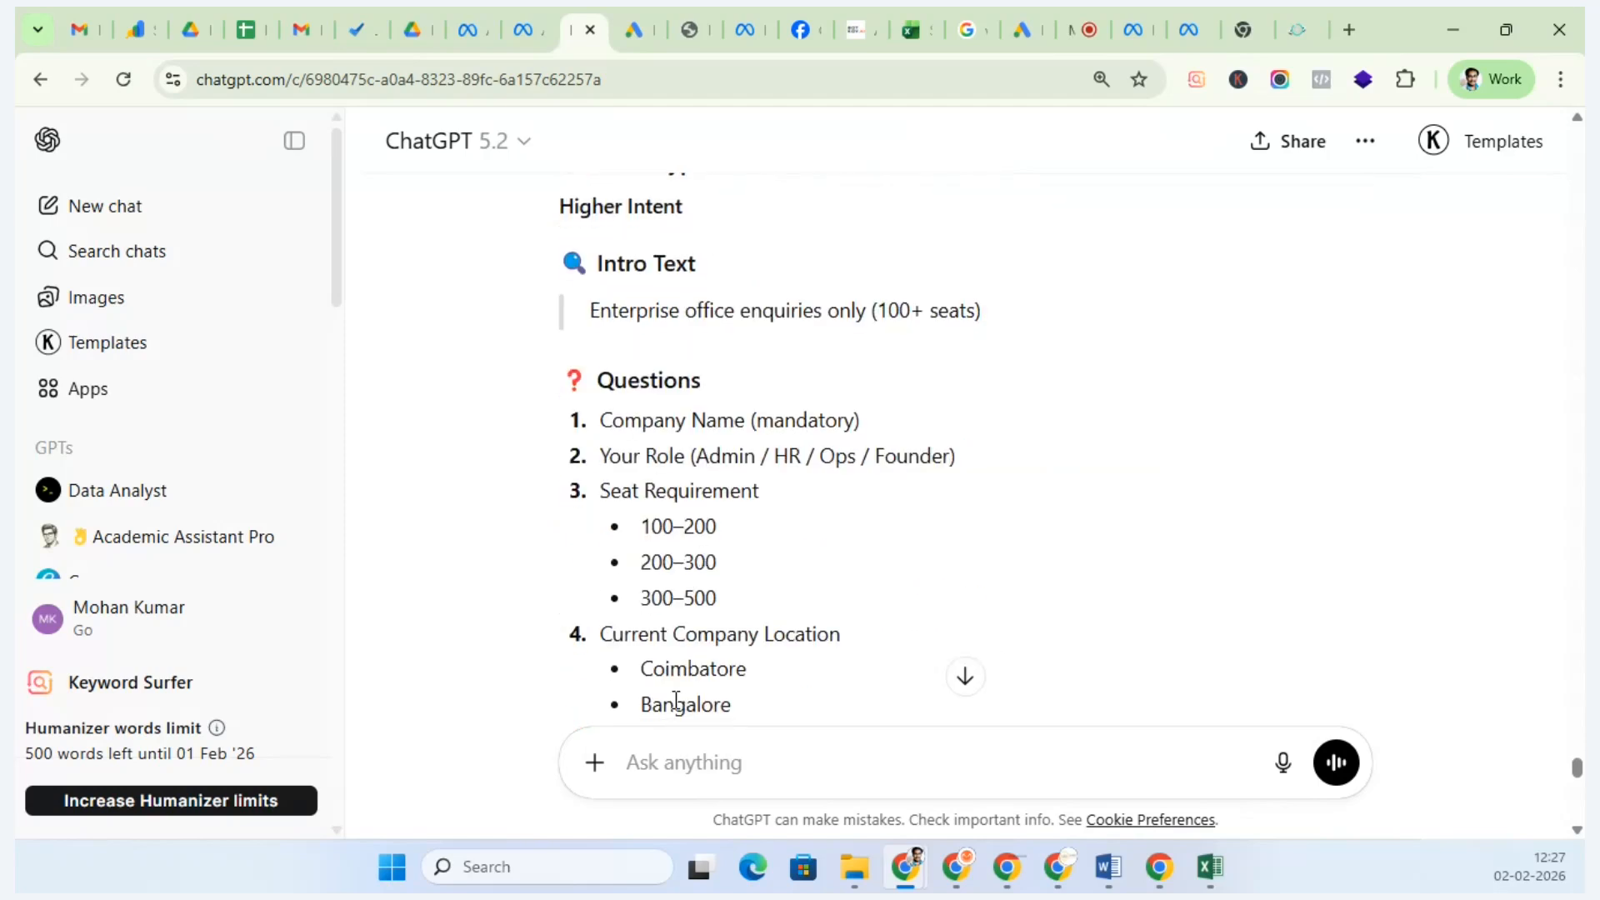
Step: Send 'ok. Now assist me in setting up this Ad from beginning step by step'
{"action": "left_click", "coordinate": [649, 762]}
{"action": "type", "text": "ok.Now assi"}
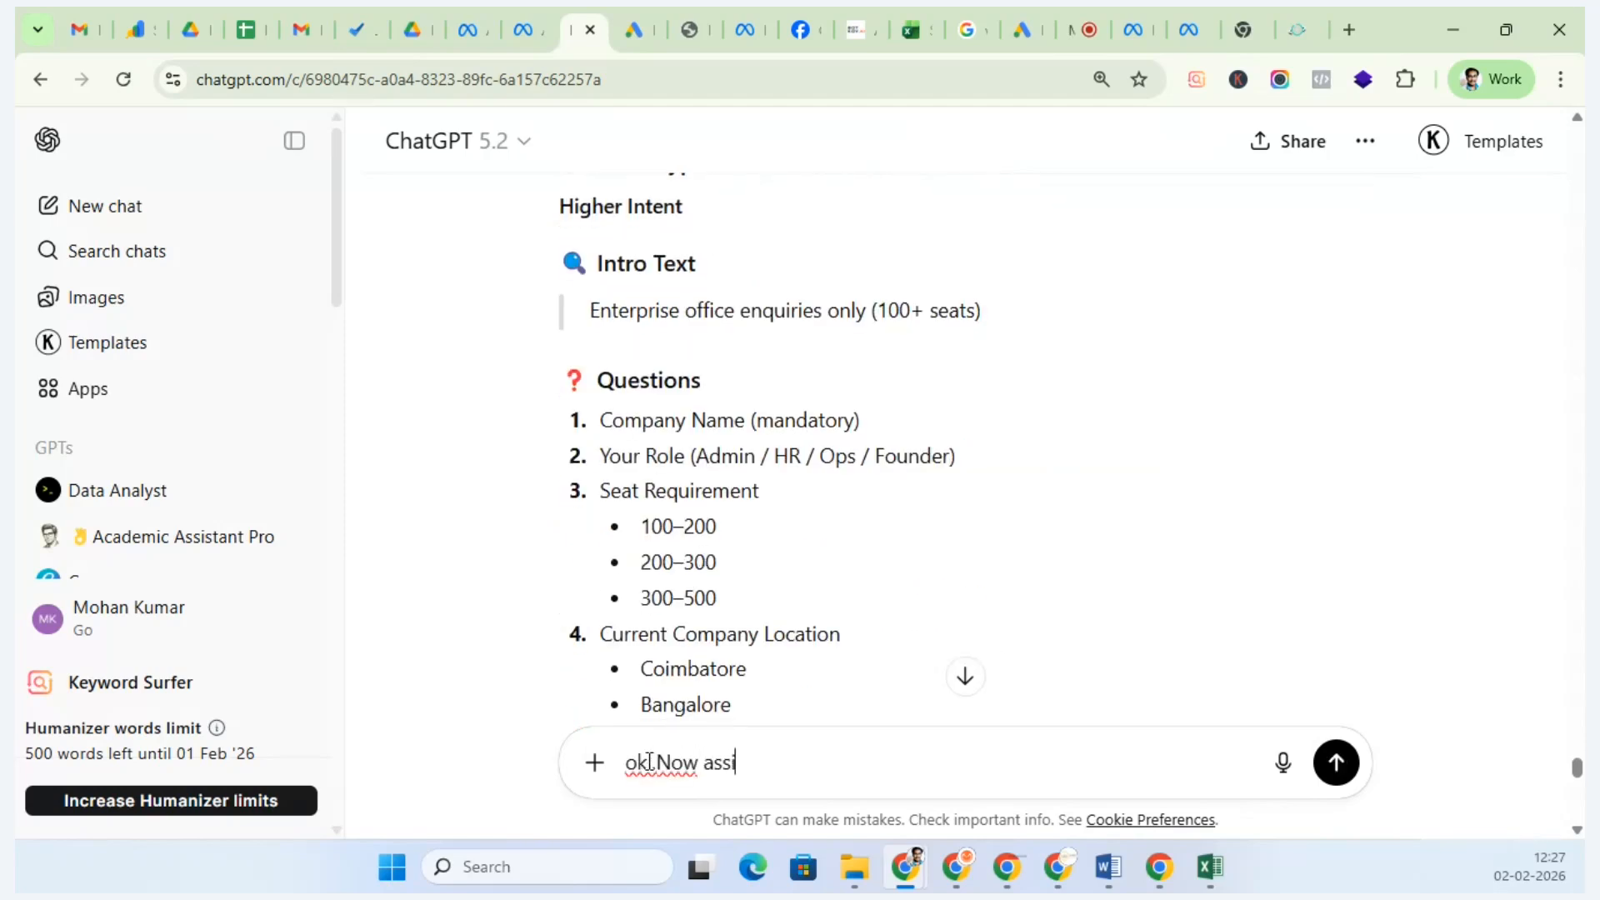
{"action": "type", "text": "st me i n setting up this Ad"}
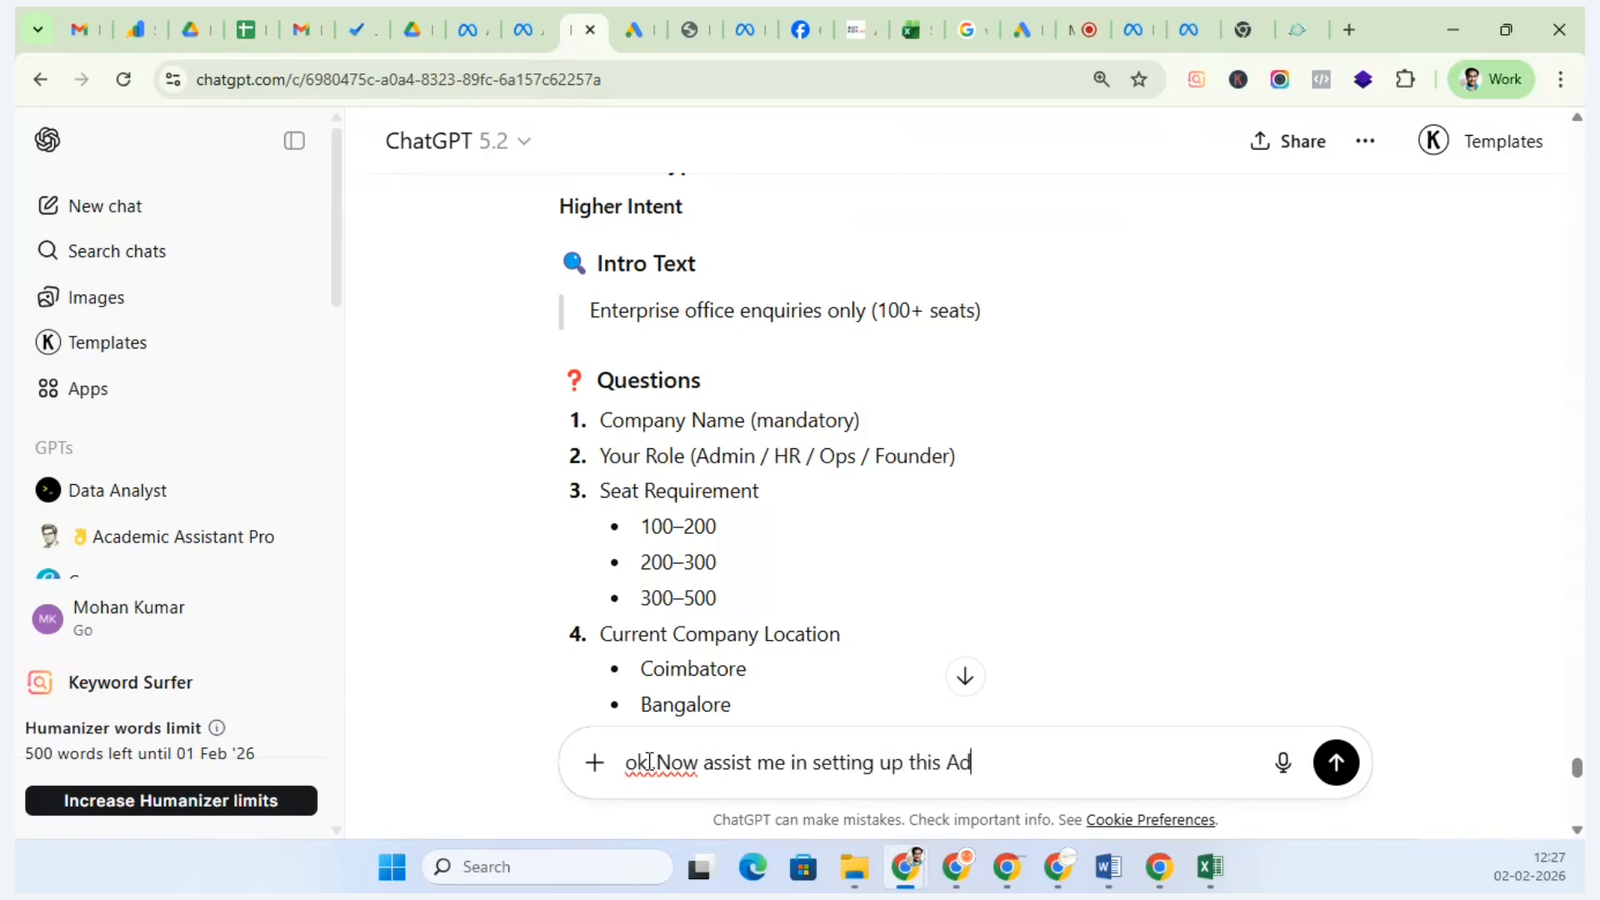
{"action": "type", "text": " from begubing step by step"}
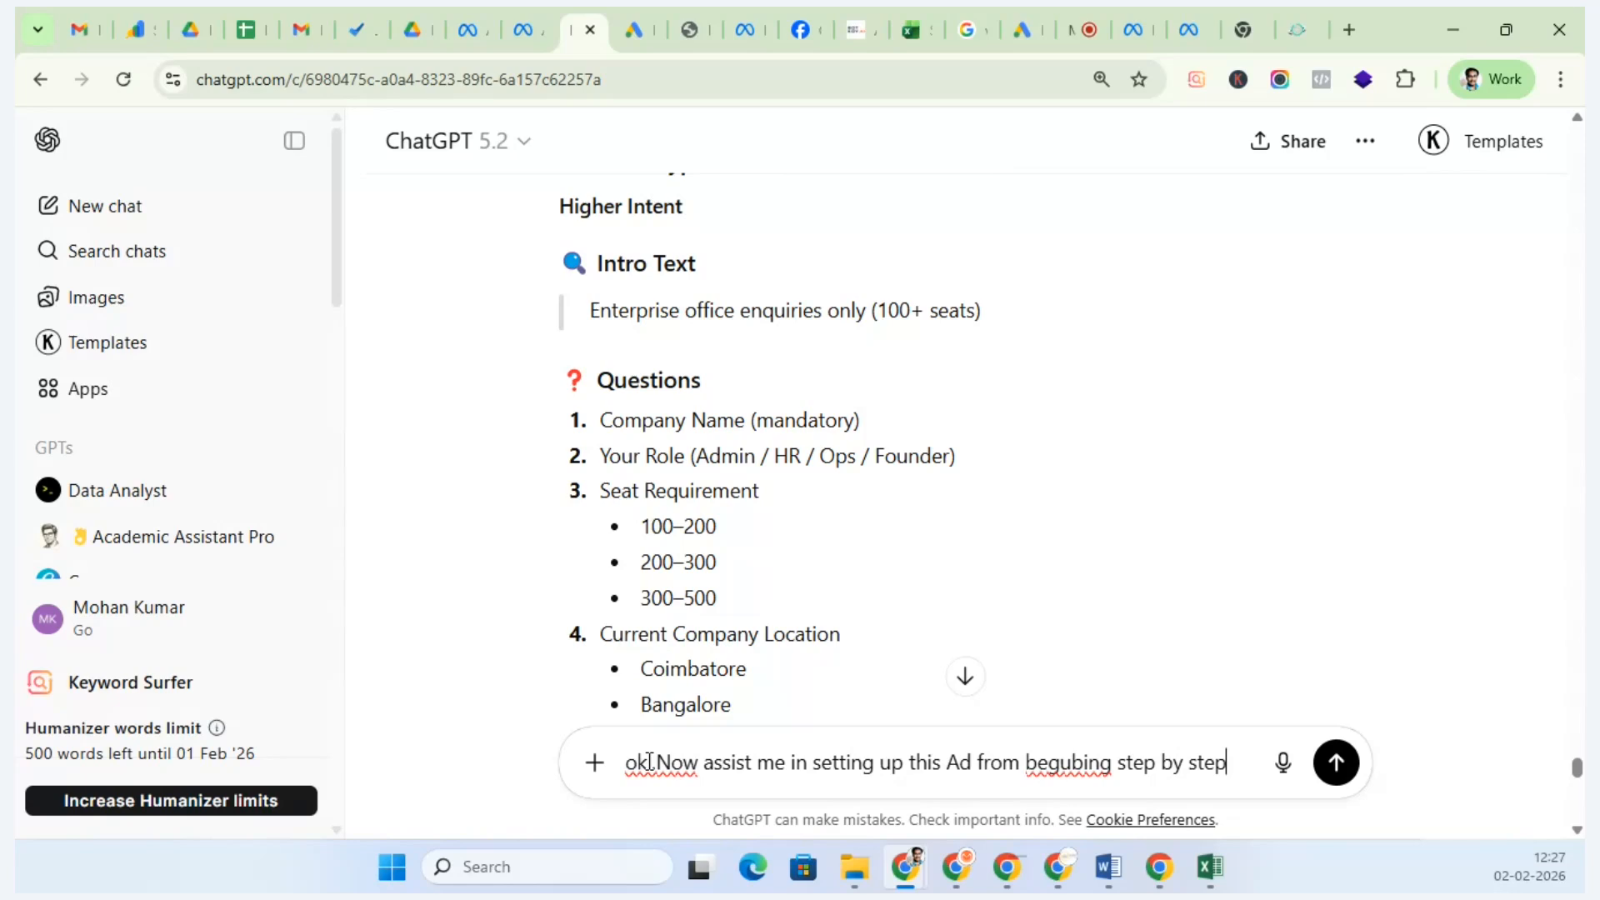
{"action": "key", "text": "Return"}
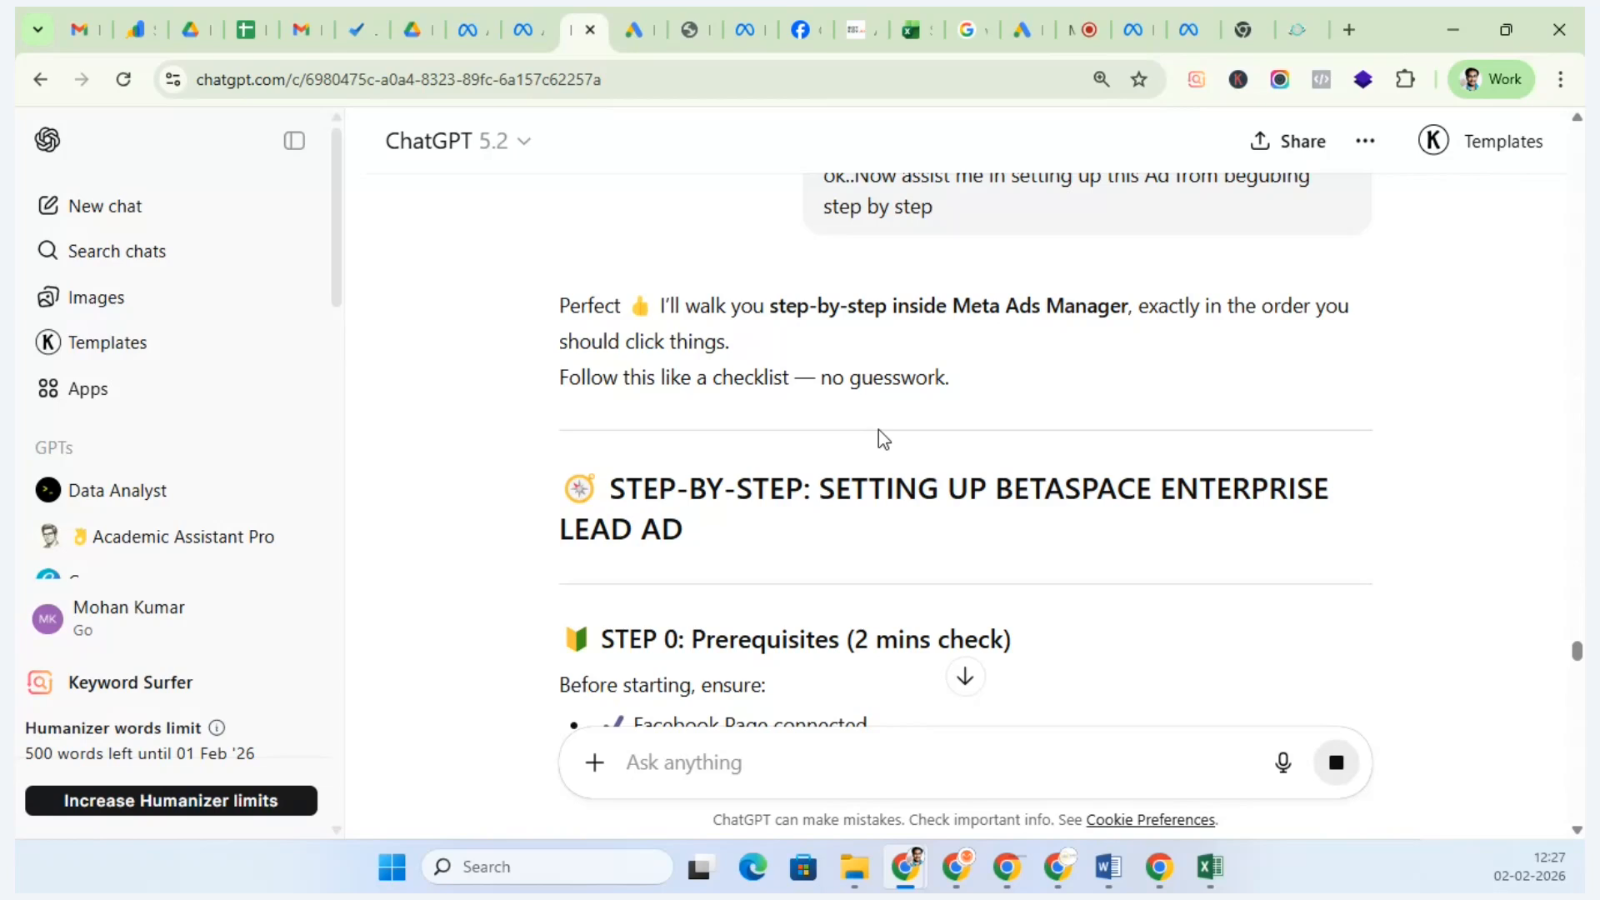
{"action": "left_click", "coordinate": [1096, 25]}
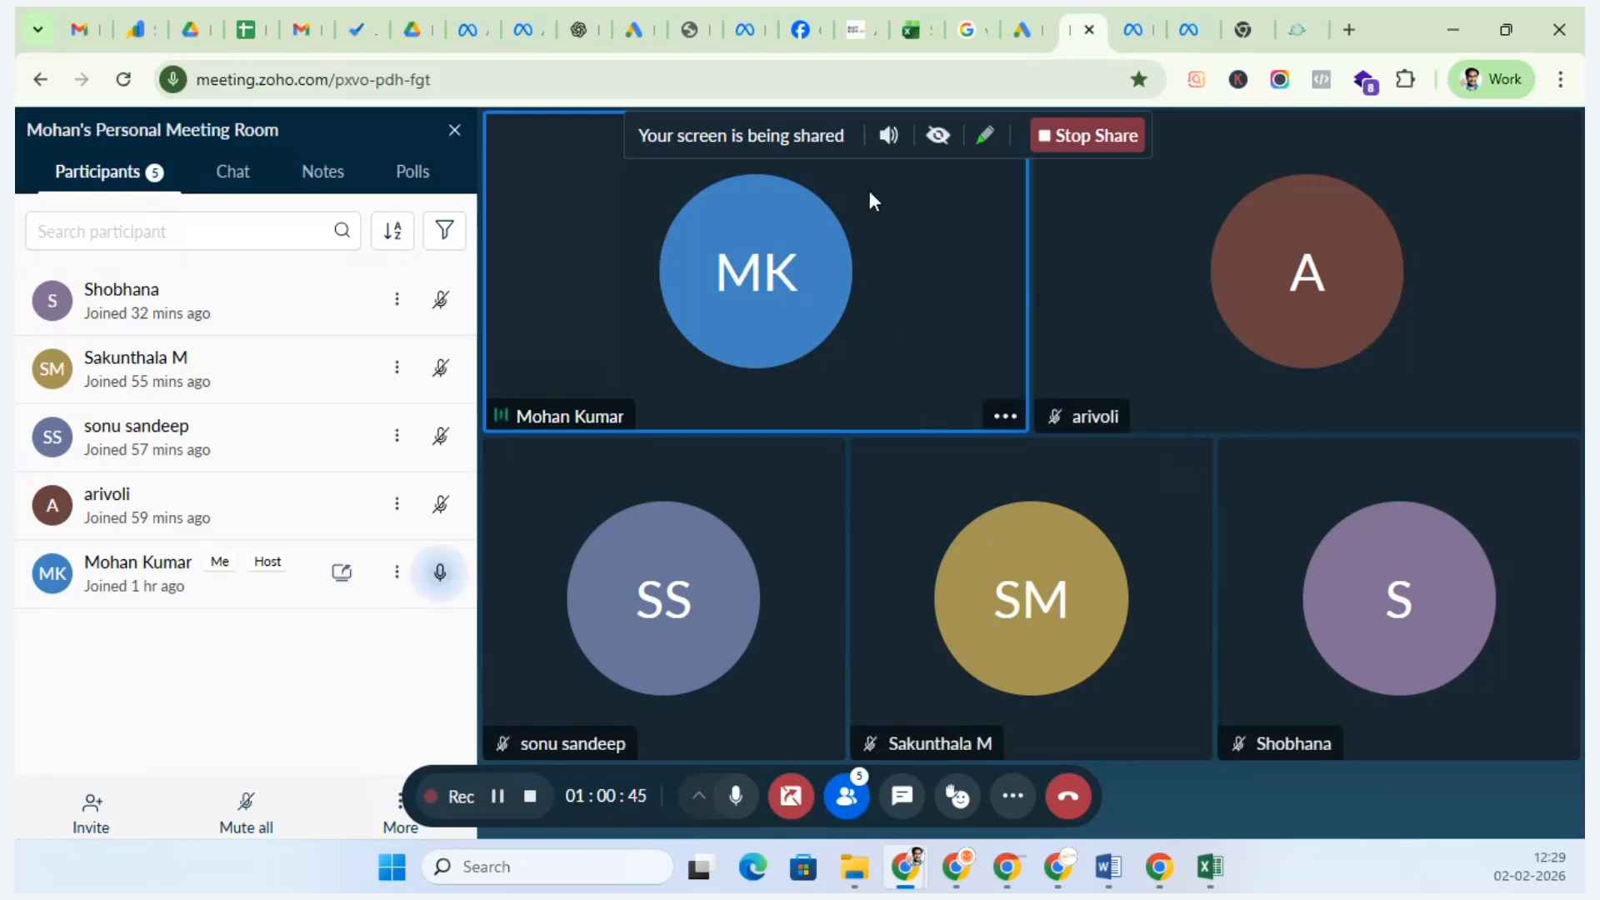
{"action": "left_click", "coordinate": [580, 17]}
{"action": "scroll", "coordinate": [813, 559], "scroll_direction": "down", "scroll_amount": 3}
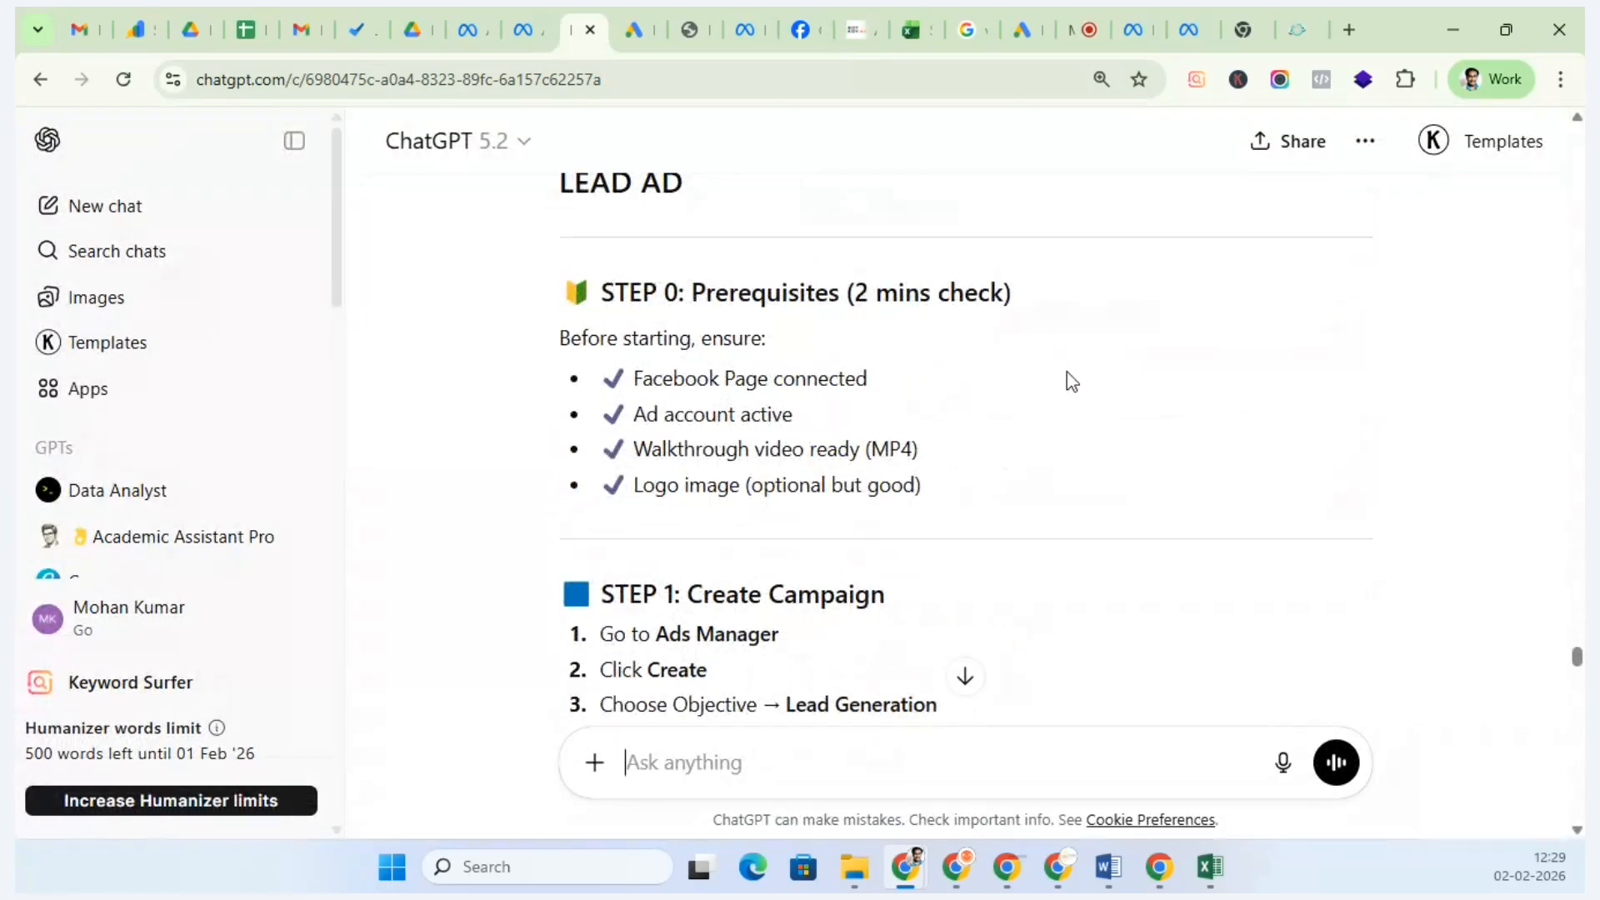
{"action": "left_click_drag", "start_coordinate": [1067, 371], "coordinate": [638, 381]}
{"action": "left_click", "coordinate": [722, 490]}
{"action": "scroll", "coordinate": [840, 495], "scroll_direction": "down", "scroll_amount": 4}
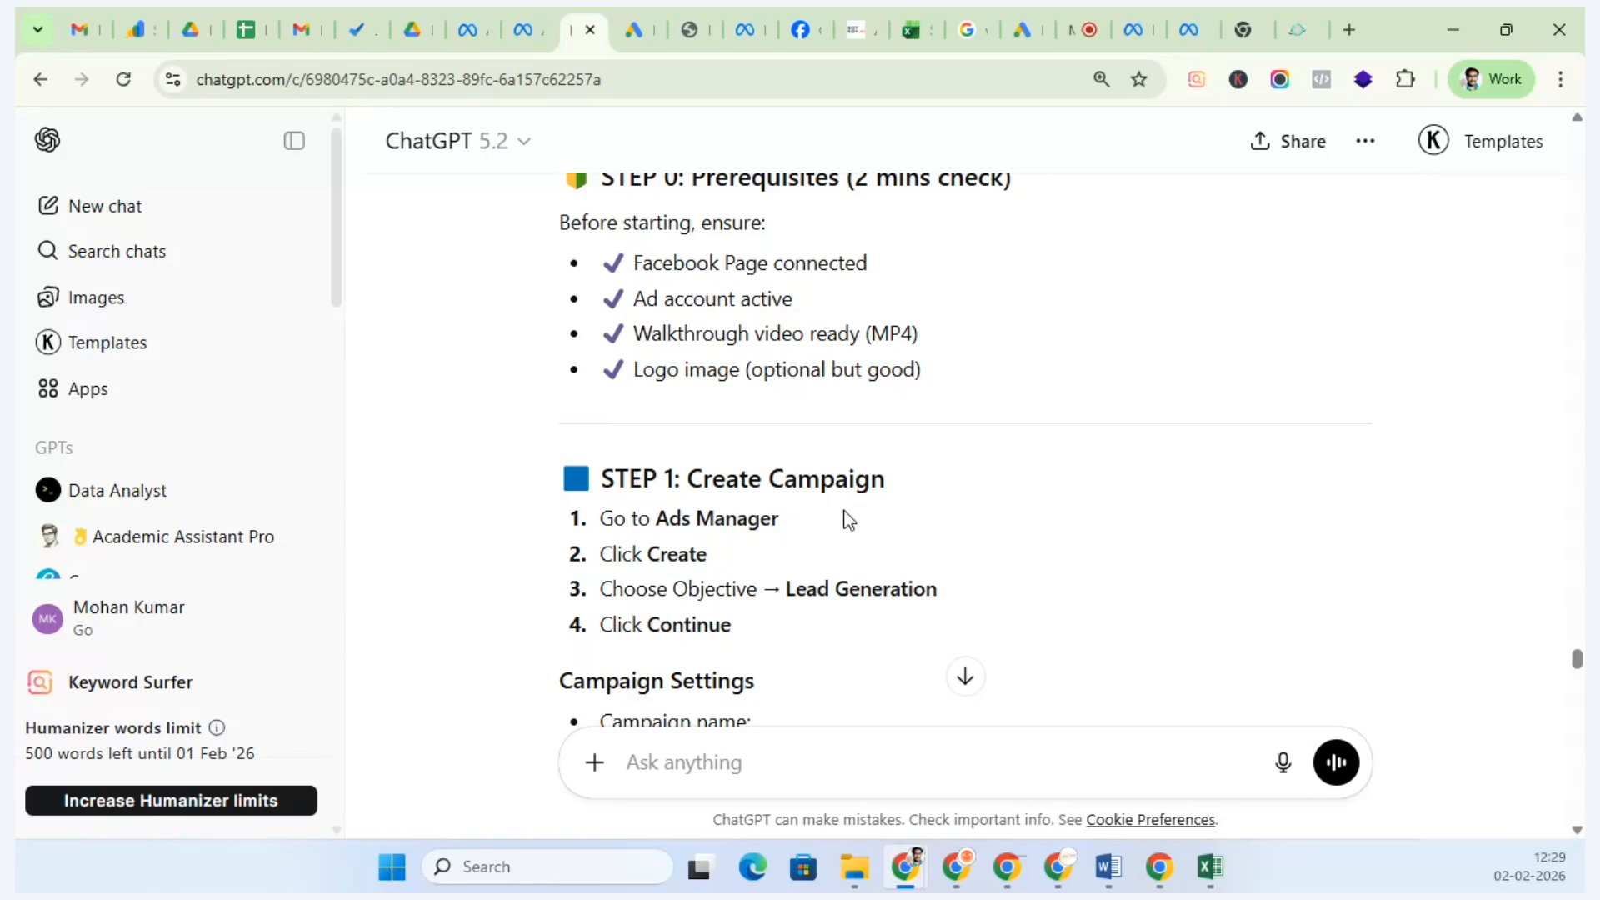
Step: Load facebook.com in a new tab and display its menu of professional and create options
{"action": "left_click", "coordinate": [1350, 27]}
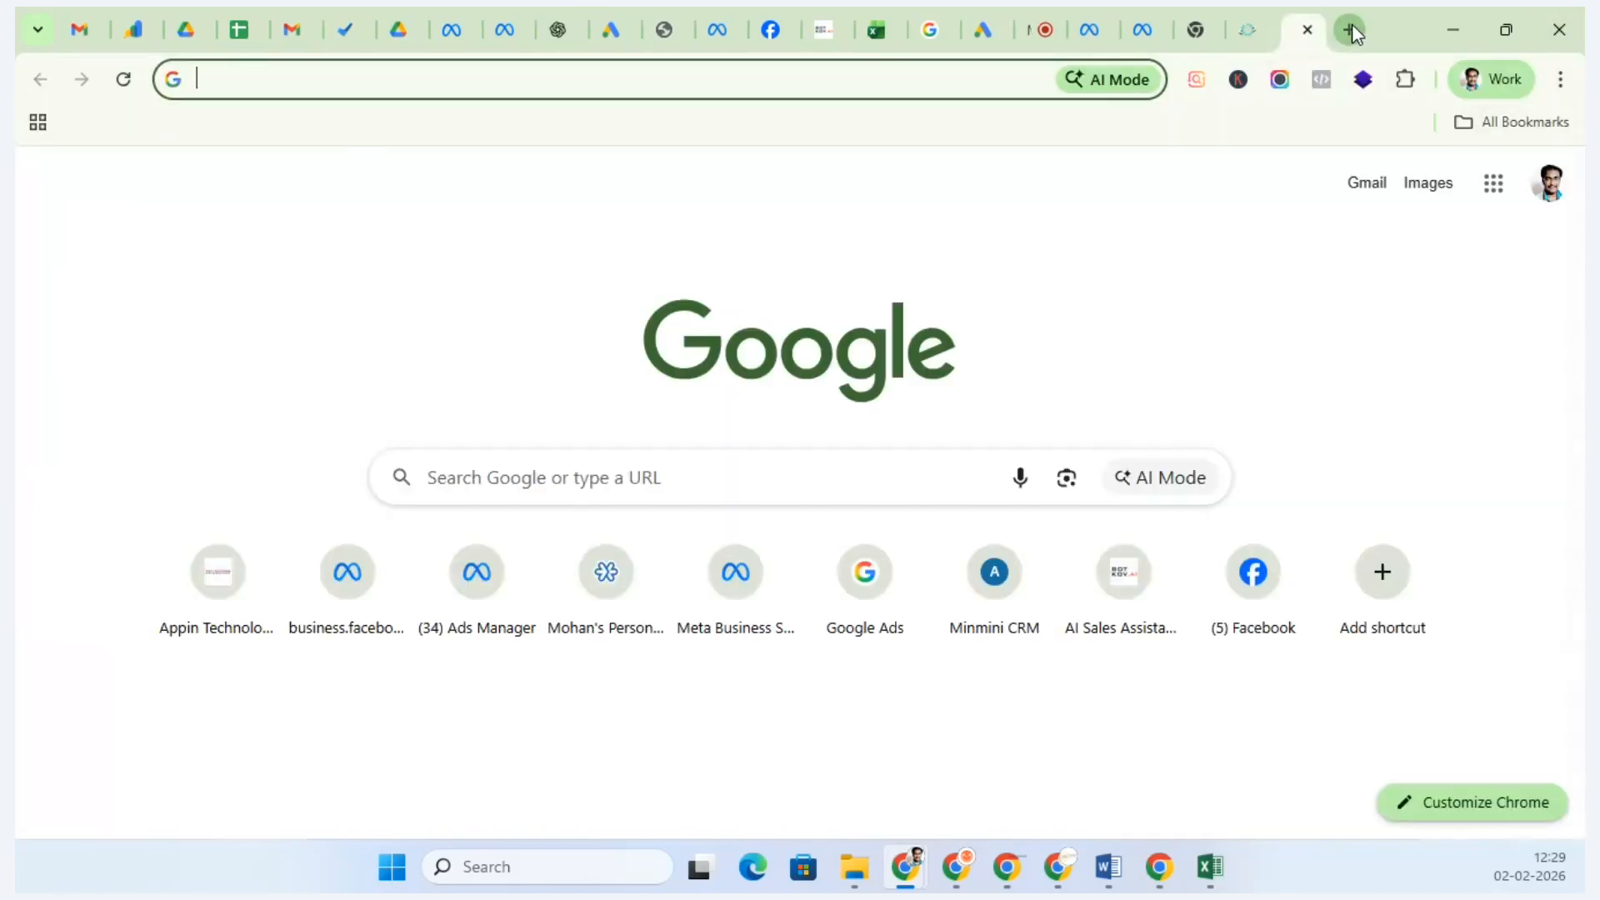
{"action": "type", "text": "facebo"}
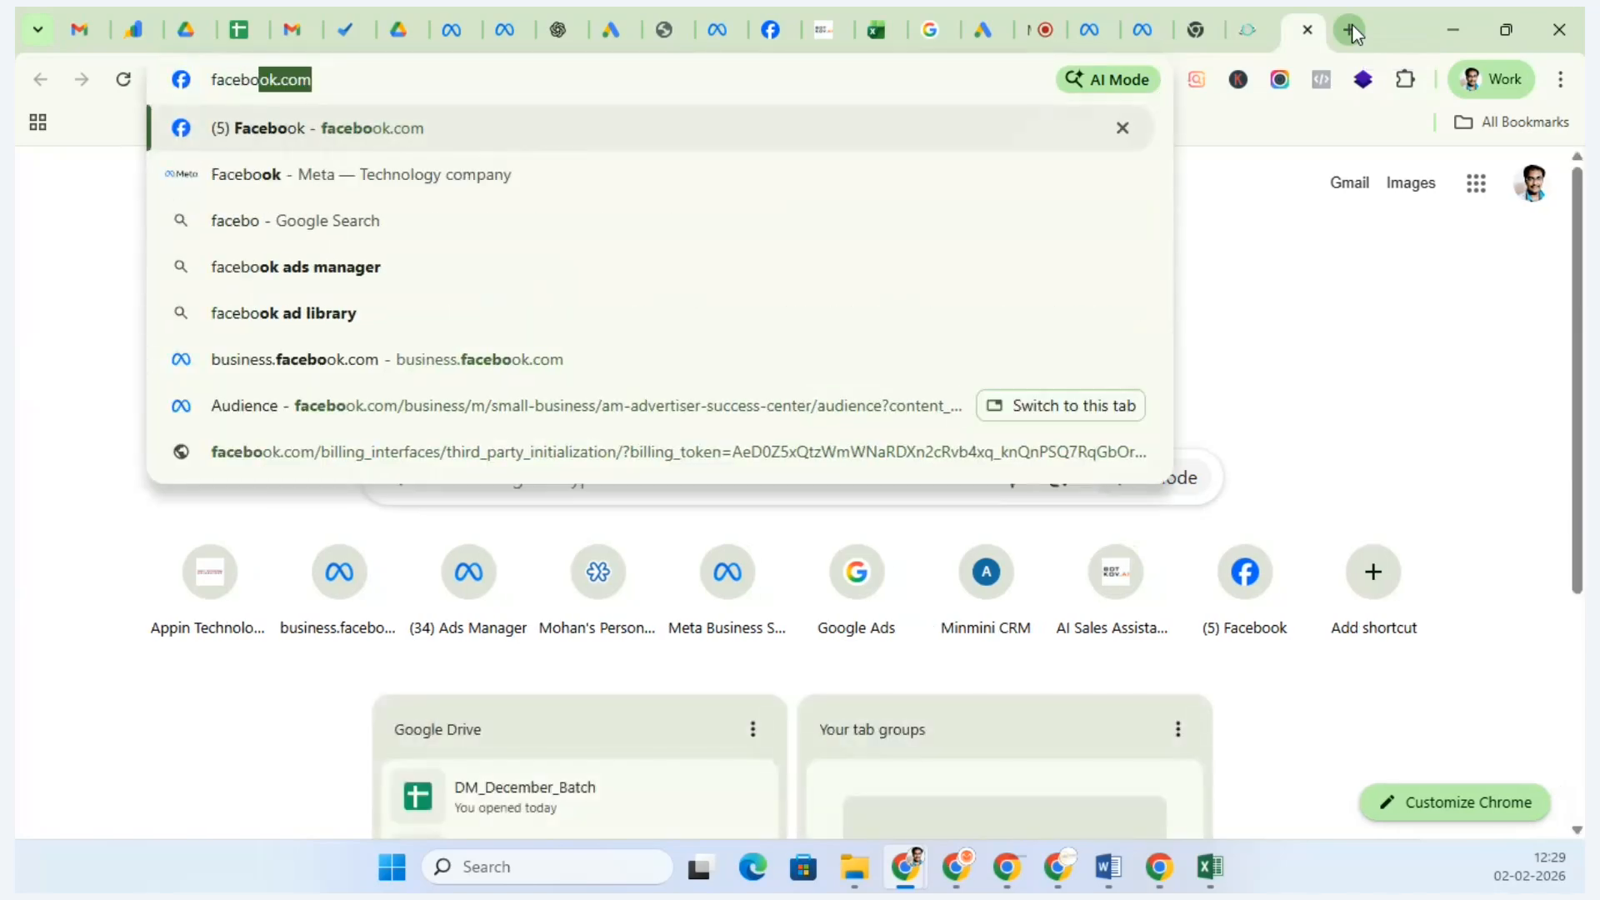
{"action": "key", "text": "Return"}
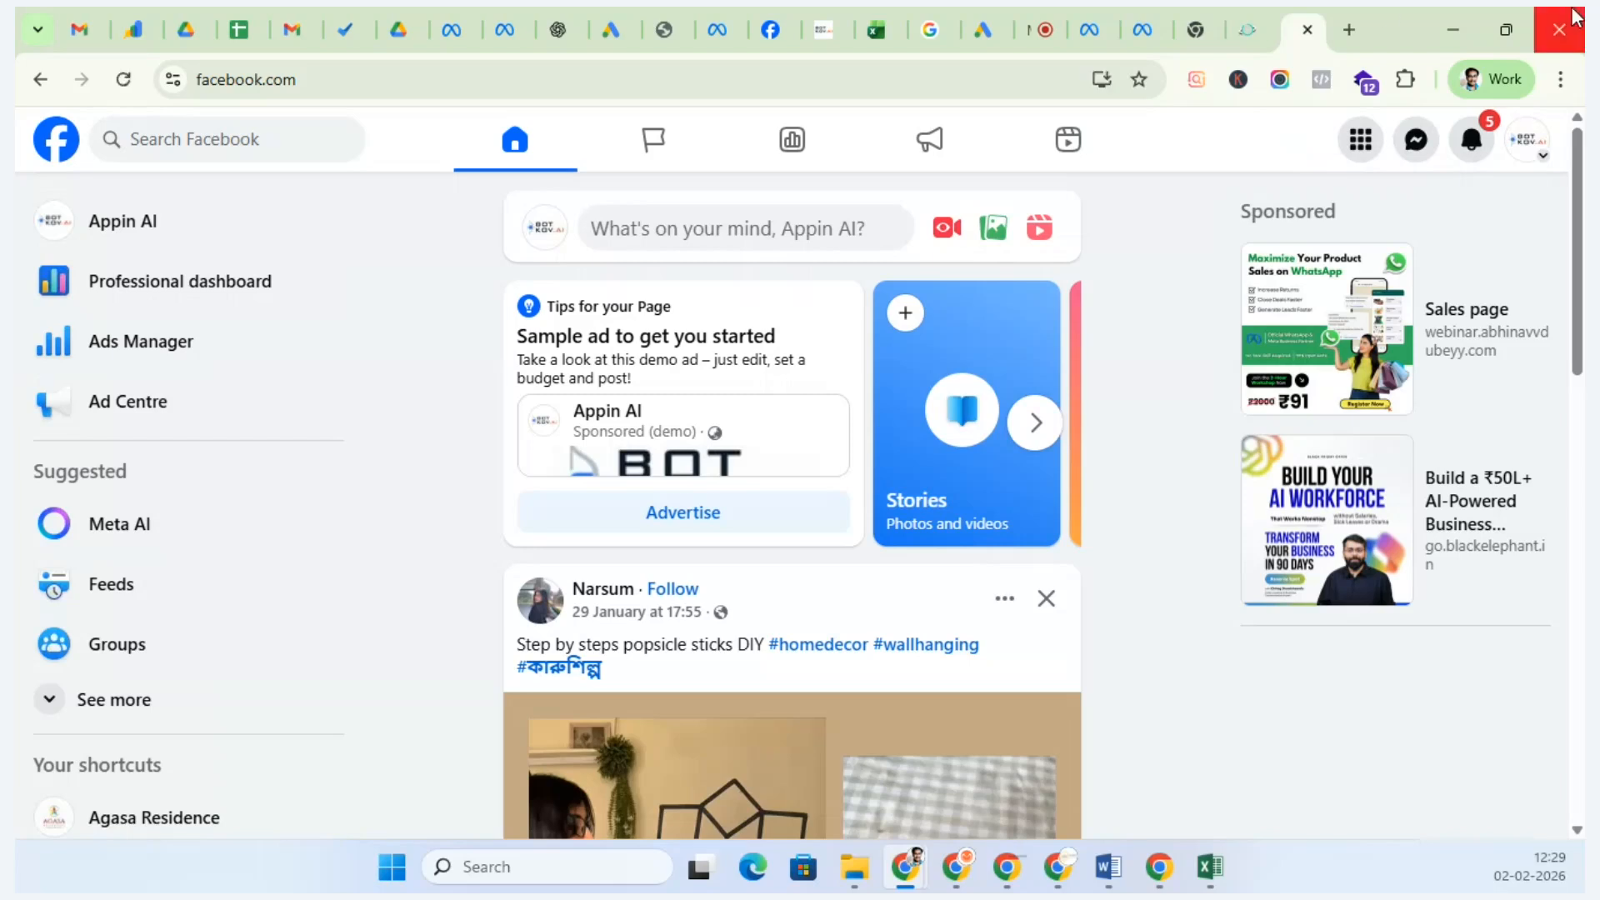
{"action": "left_click", "coordinate": [1360, 142]}
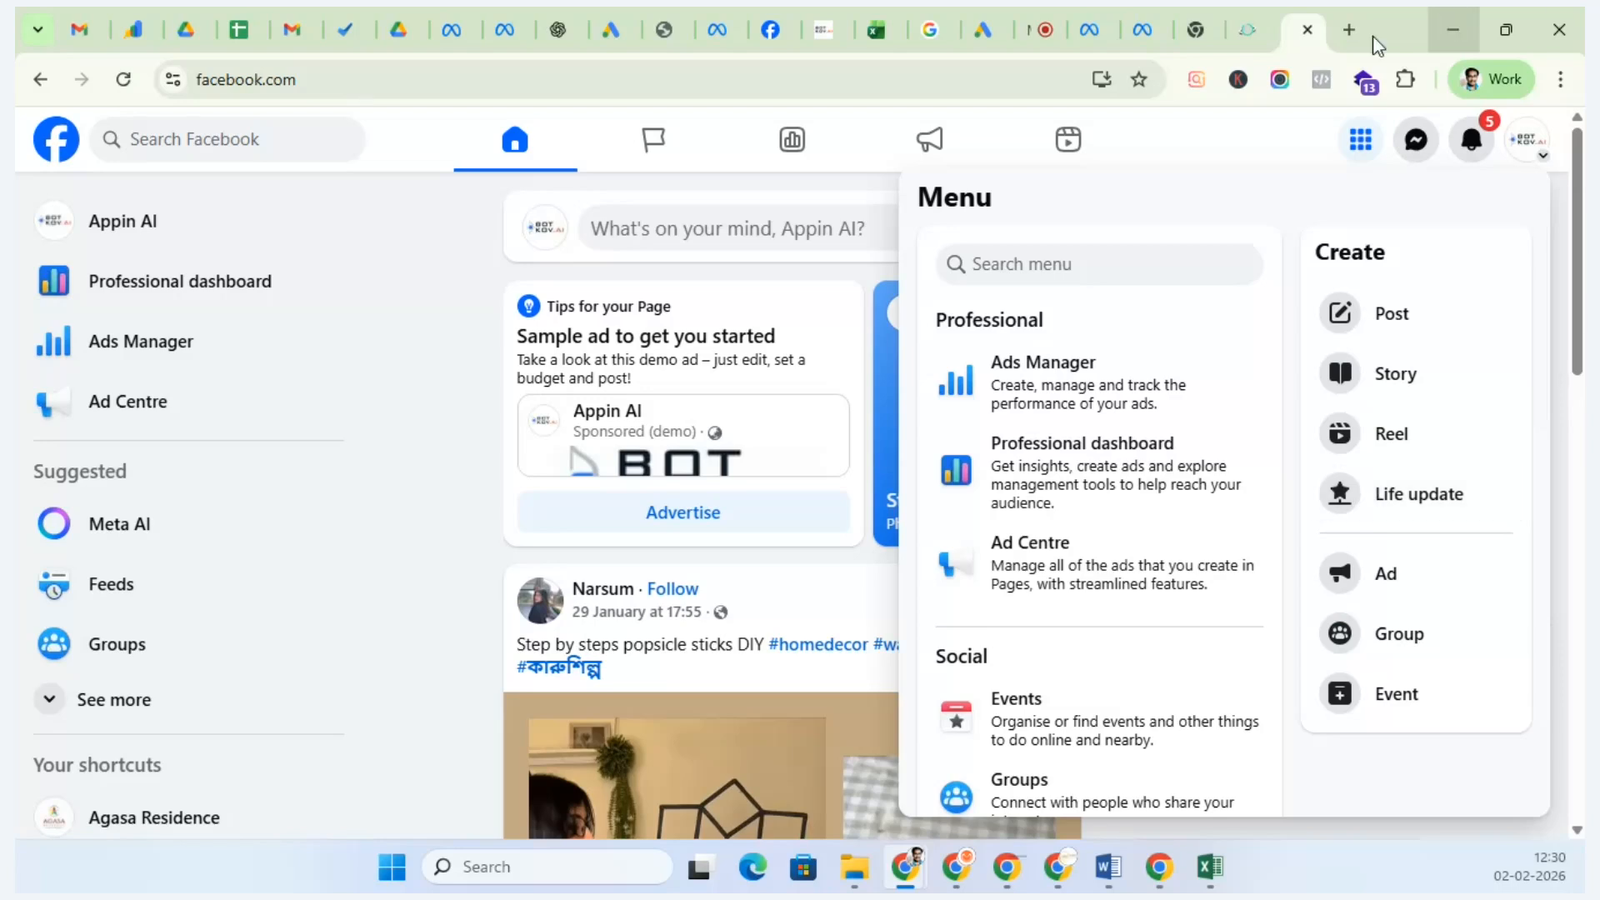
Step: Load adsmanager.facebook.com in a new tab and select its base address in the address bar
{"action": "left_click", "coordinate": [1349, 30]}
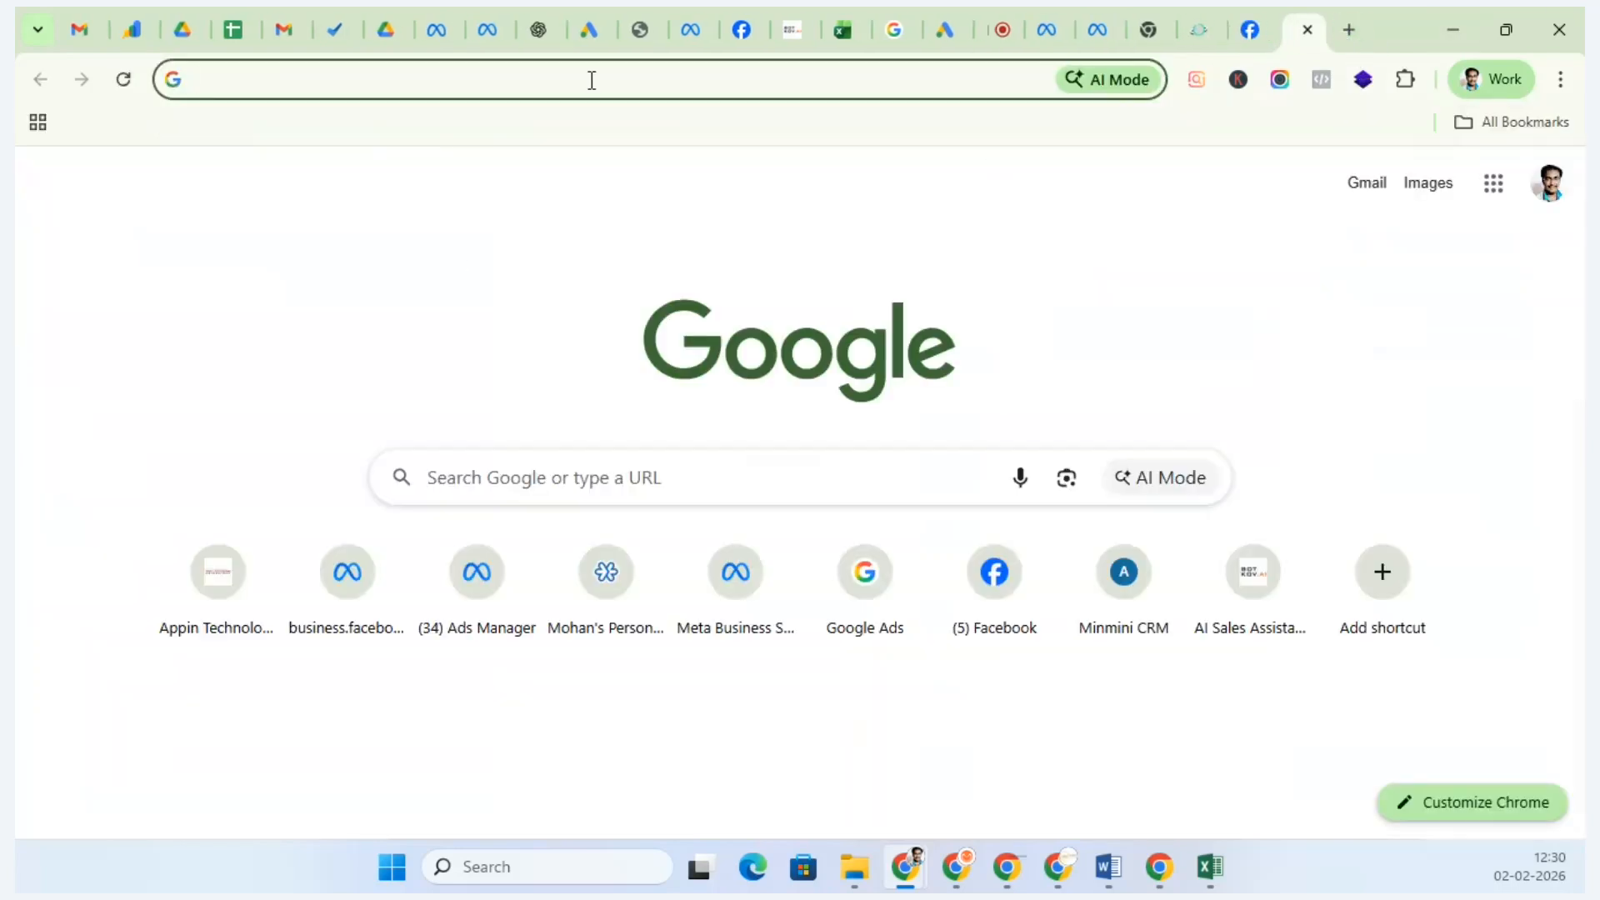
{"action": "type", "text": "adsm"}
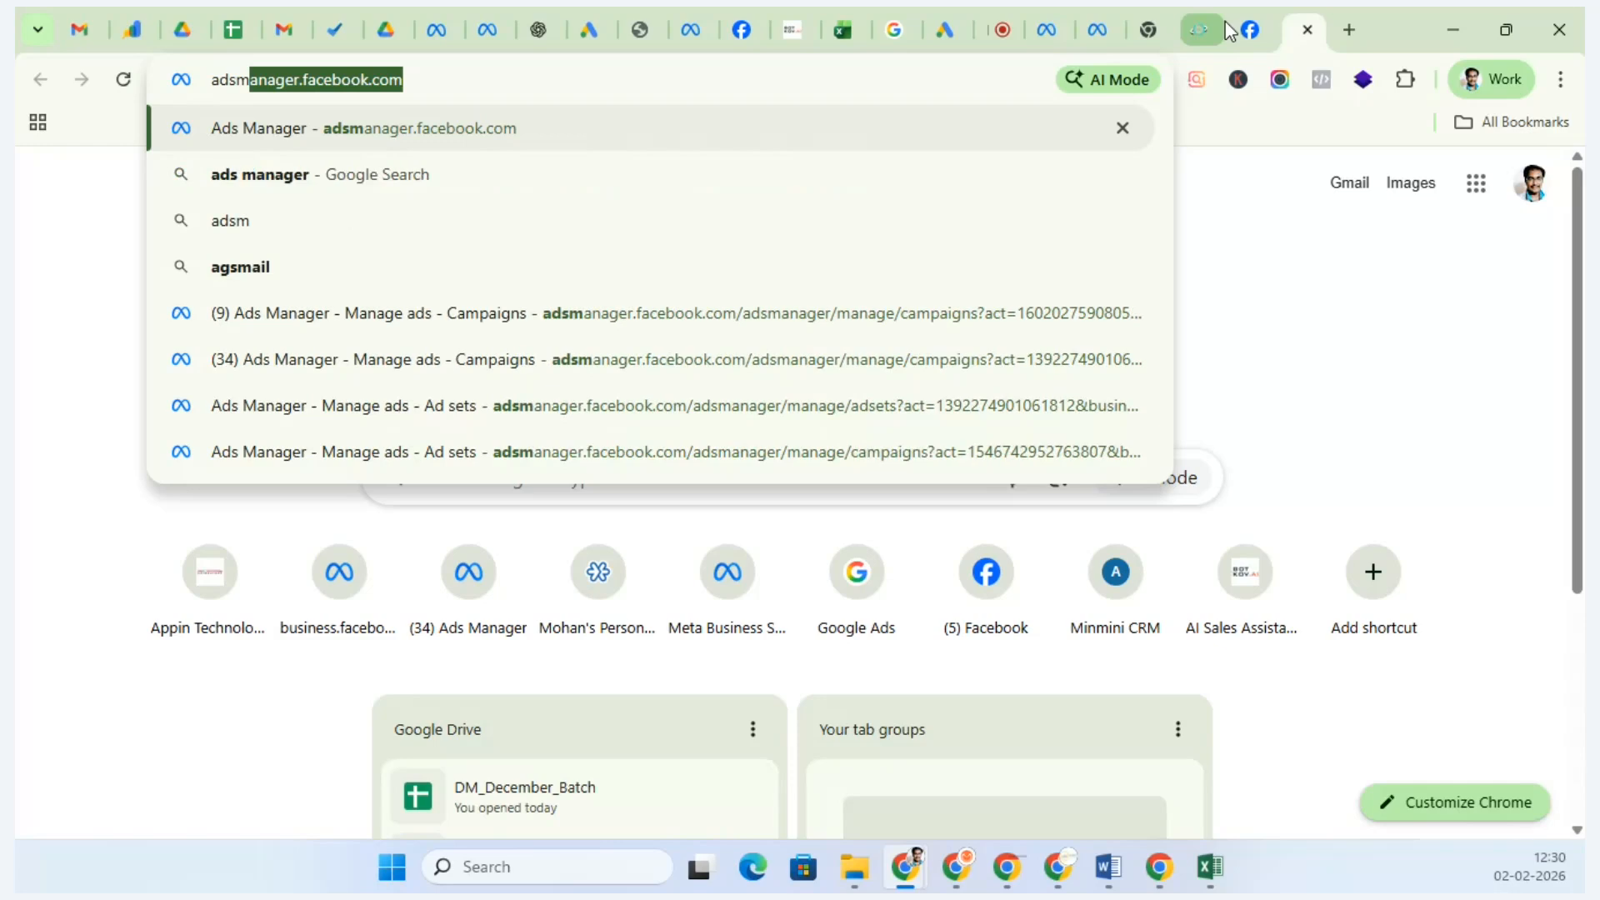
{"action": "key", "text": "Return"}
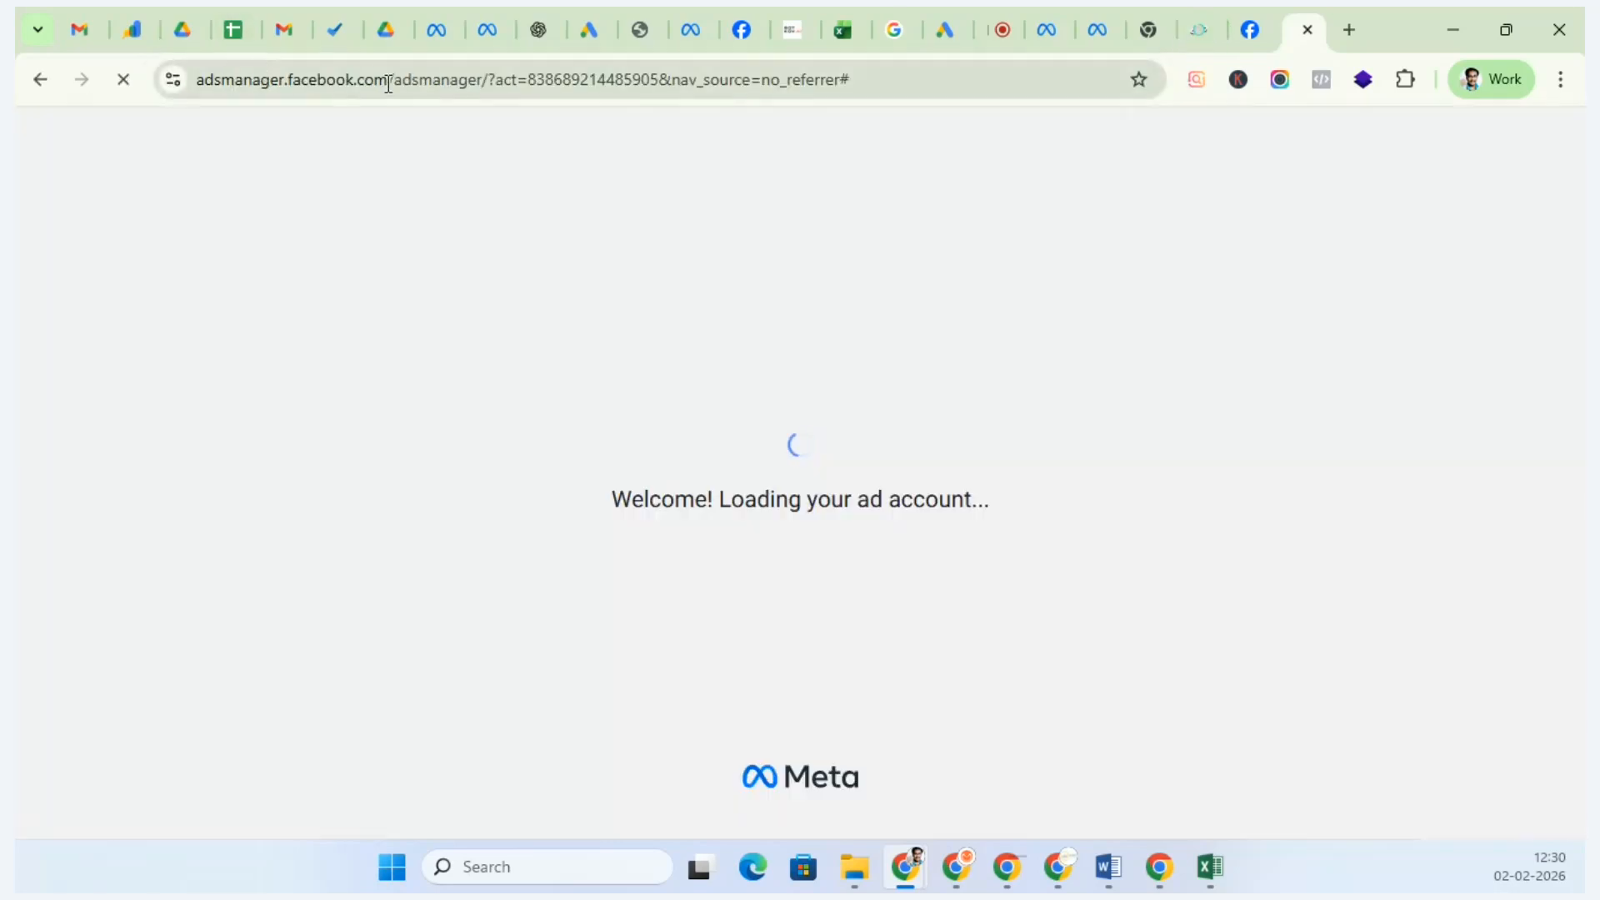
{"action": "left_click_drag", "start_coordinate": [389, 80], "coordinate": [197, 80]}
{"action": "key", "text": "ctrl+c"}
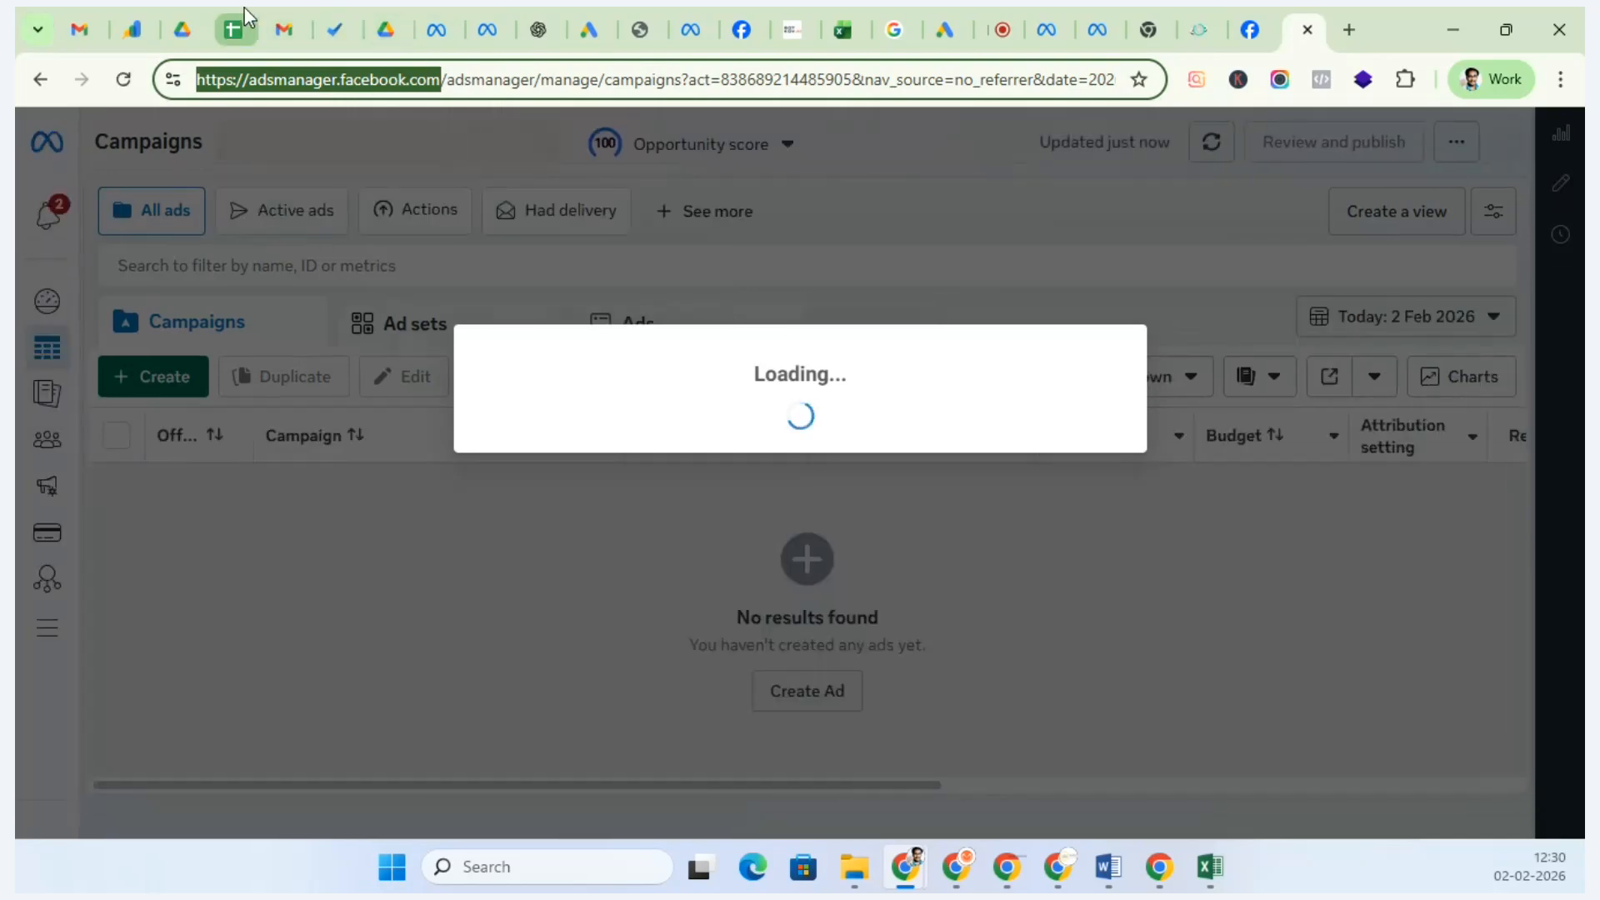
{"action": "left_click", "coordinate": [245, 16]}
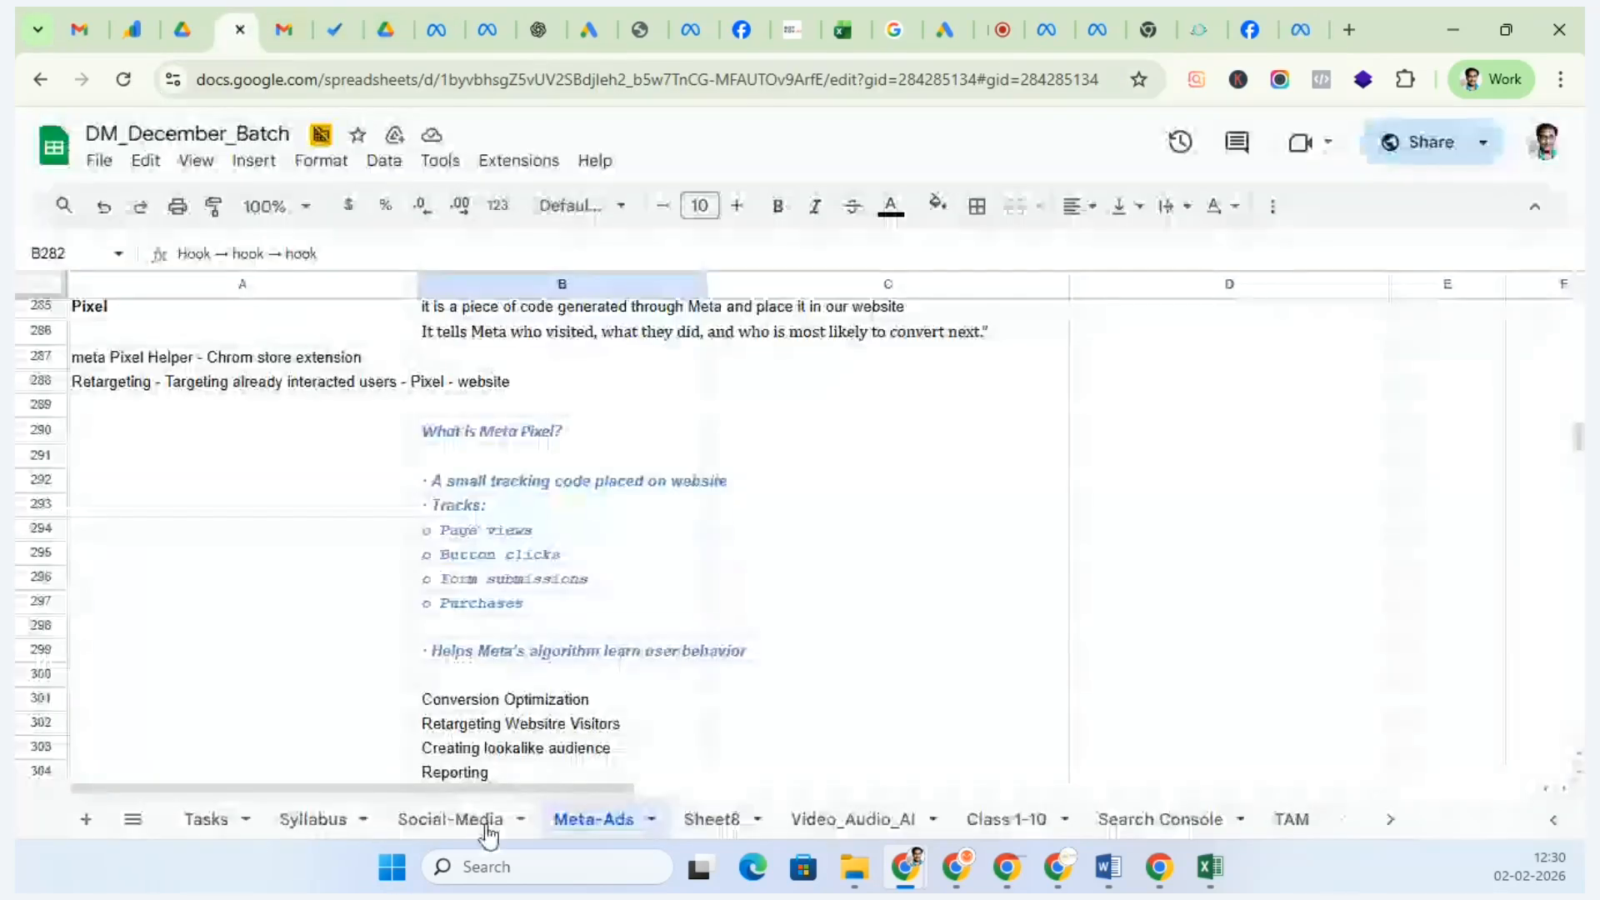
{"action": "scroll", "coordinate": [412, 701], "scroll_direction": "down", "scroll_amount": 10}
{"action": "scroll", "coordinate": [412, 702], "scroll_direction": "up", "scroll_amount": 8}
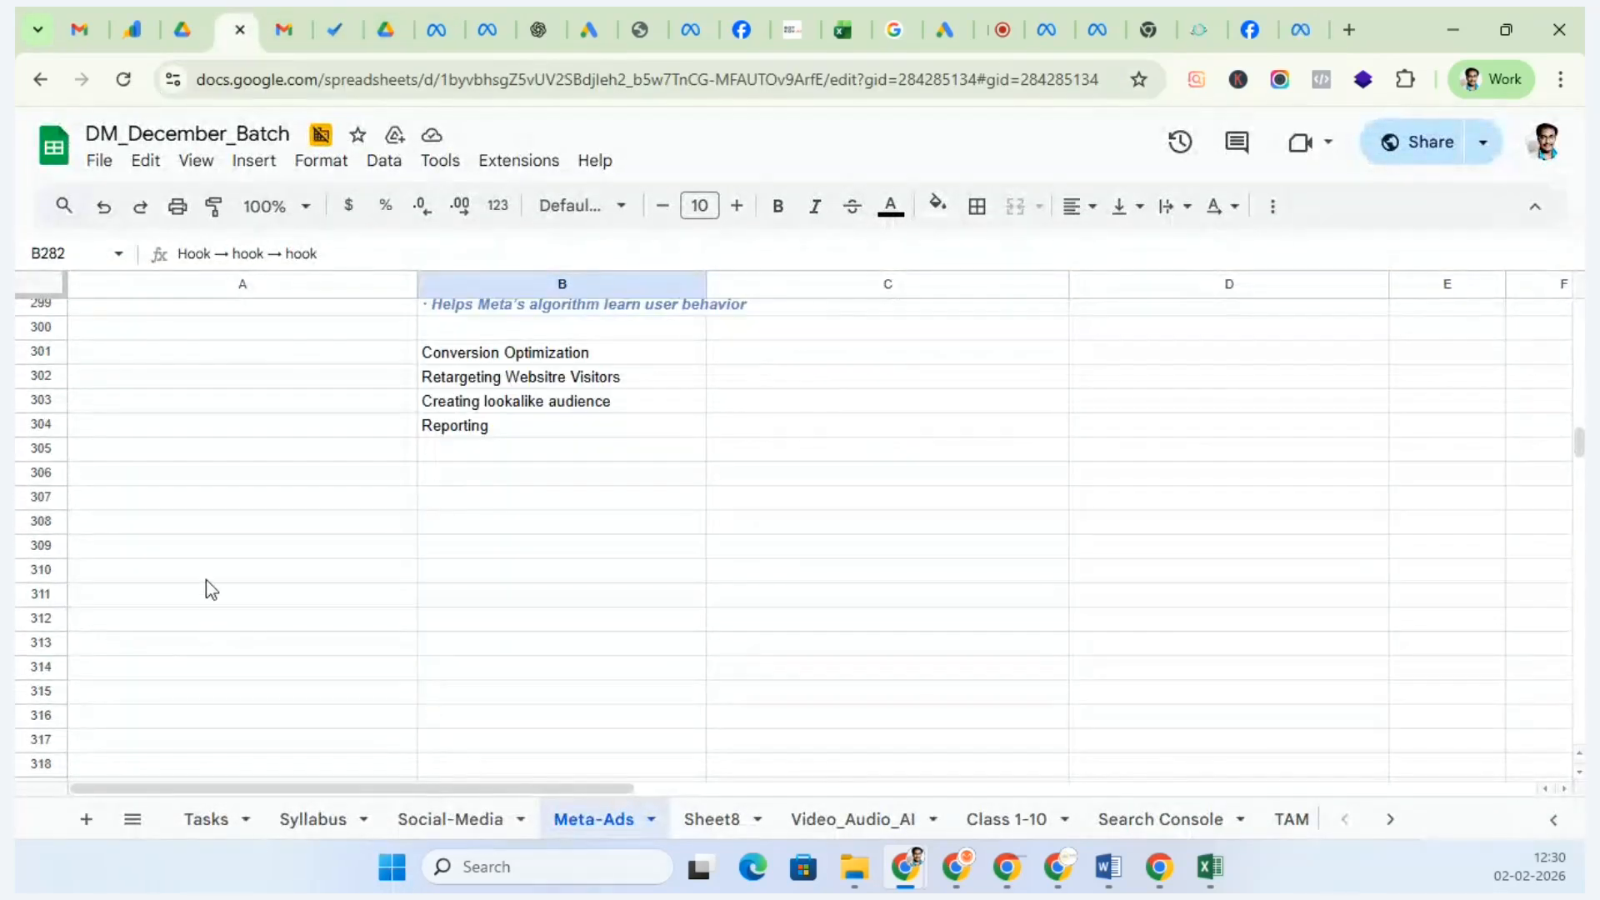
{"action": "left_click", "coordinate": [223, 481]}
{"action": "key", "text": "ctrl+v"}
{"action": "left_click", "coordinate": [887, 642]}
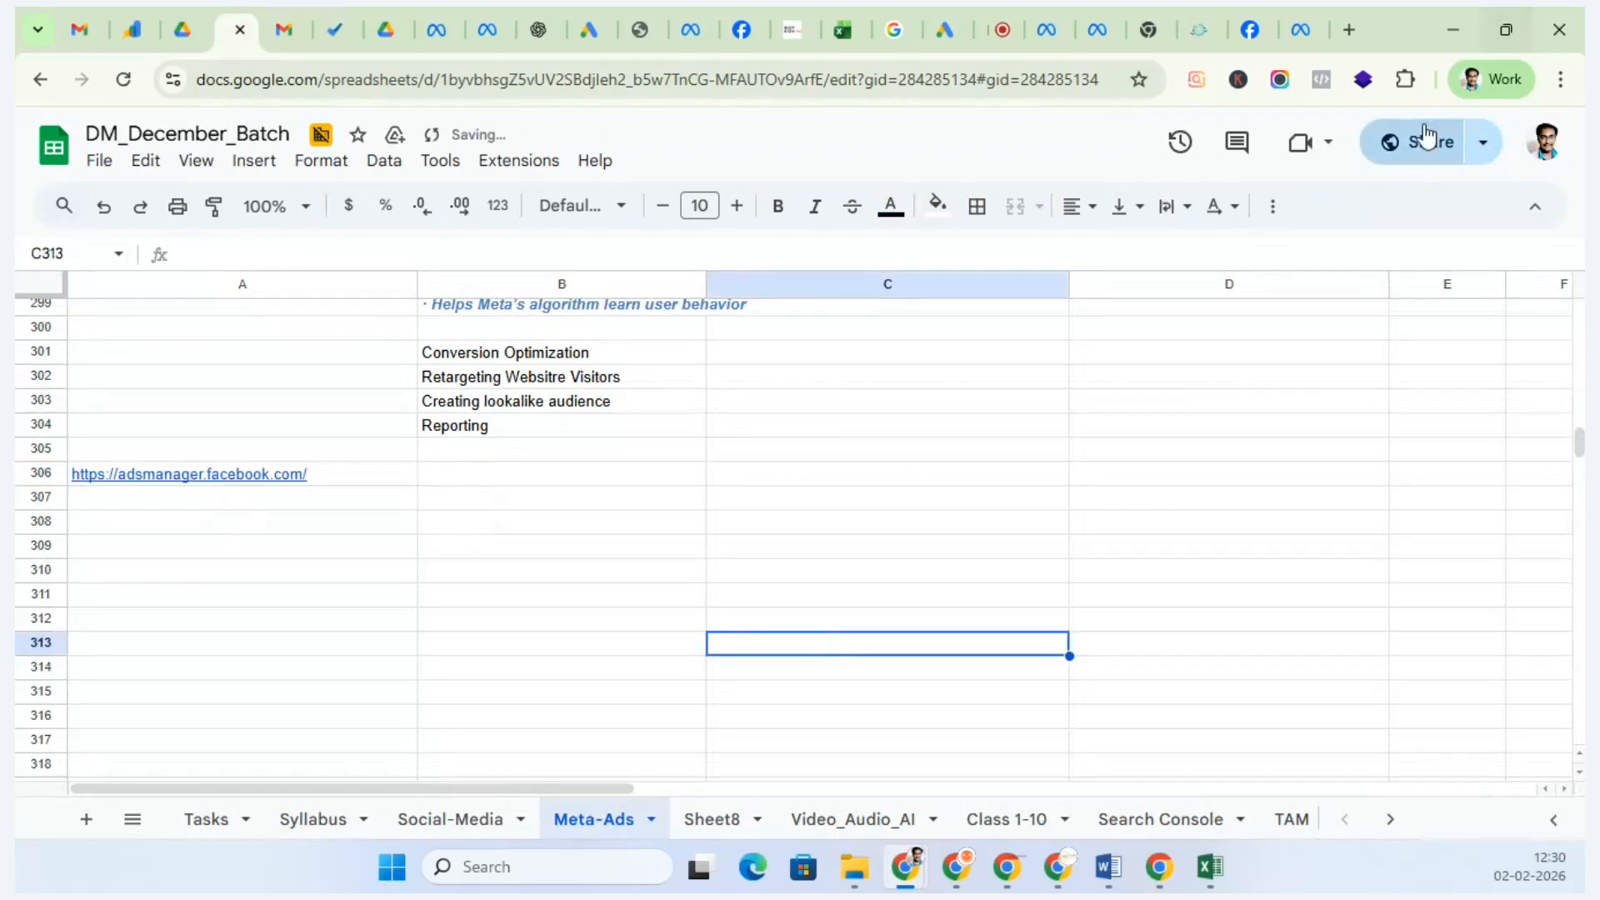
{"action": "left_click", "coordinate": [1316, 20]}
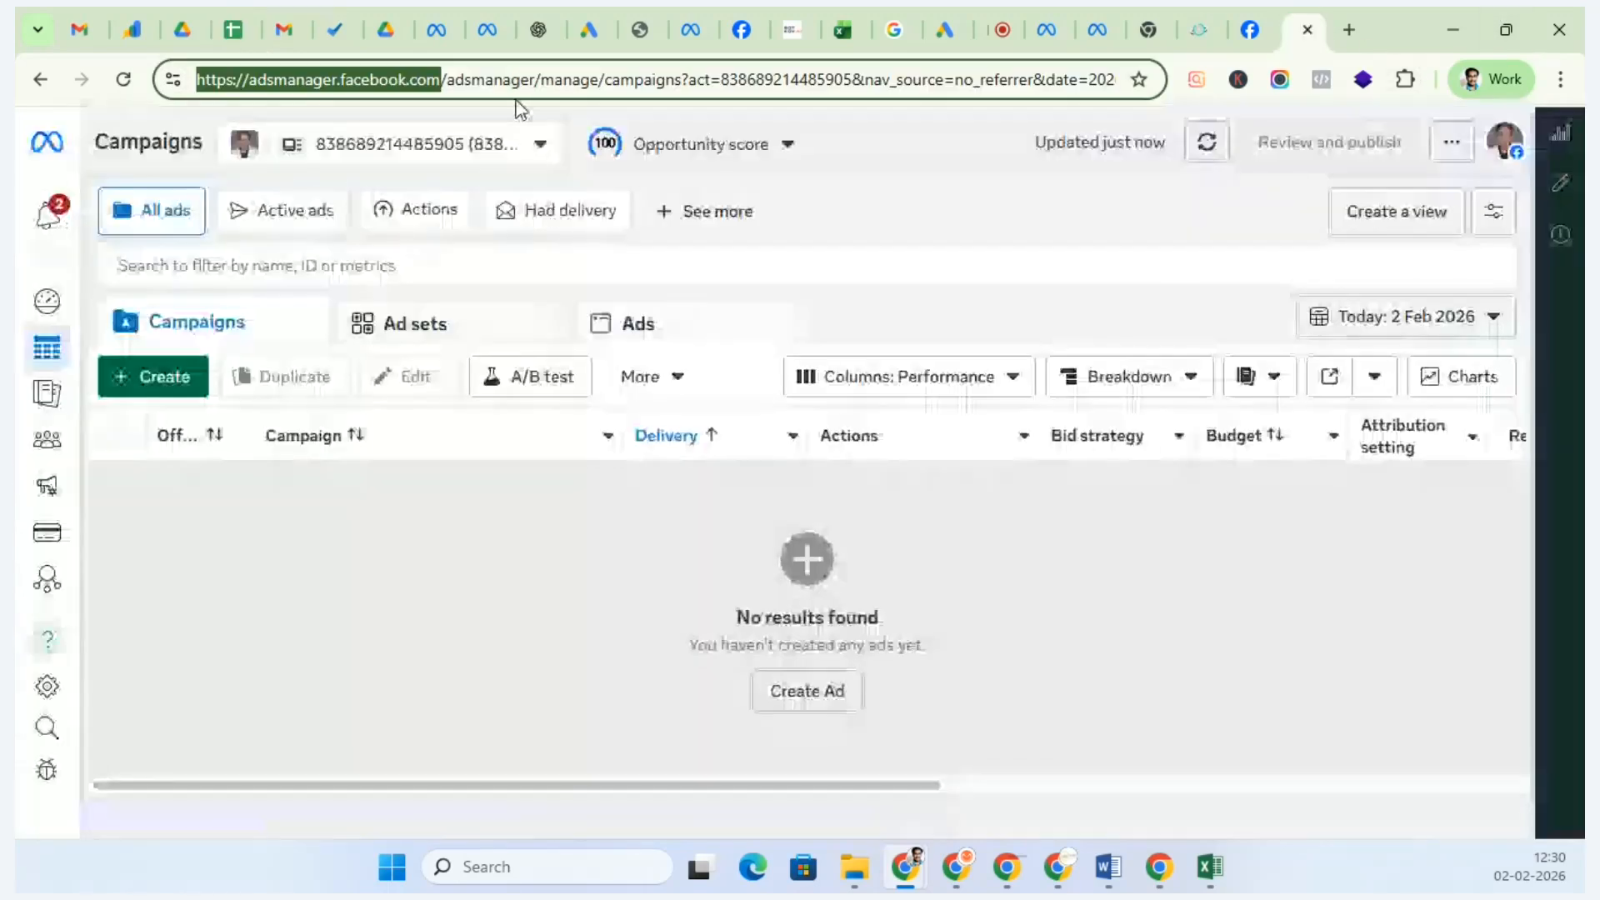
Step: Open the ad account switcher to browse the available business portfolios and ad accounts
{"action": "left_click", "coordinate": [439, 159]}
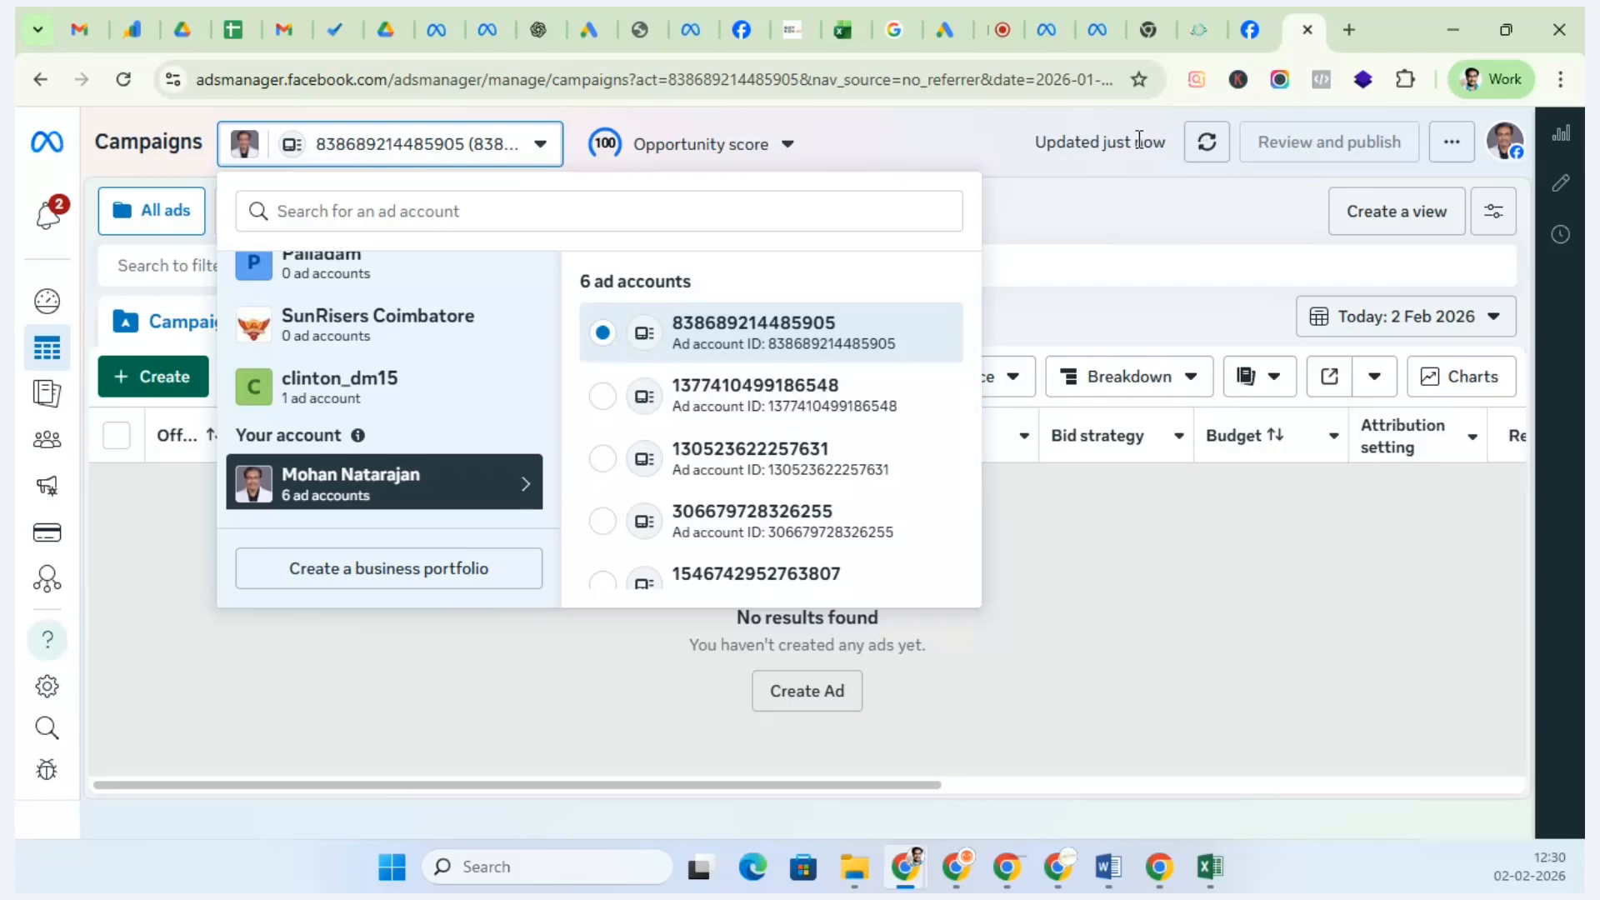
Step: Load business.facebook.com in a new tab and go to the portfolio's Settings
{"action": "left_click", "coordinate": [1347, 30]}
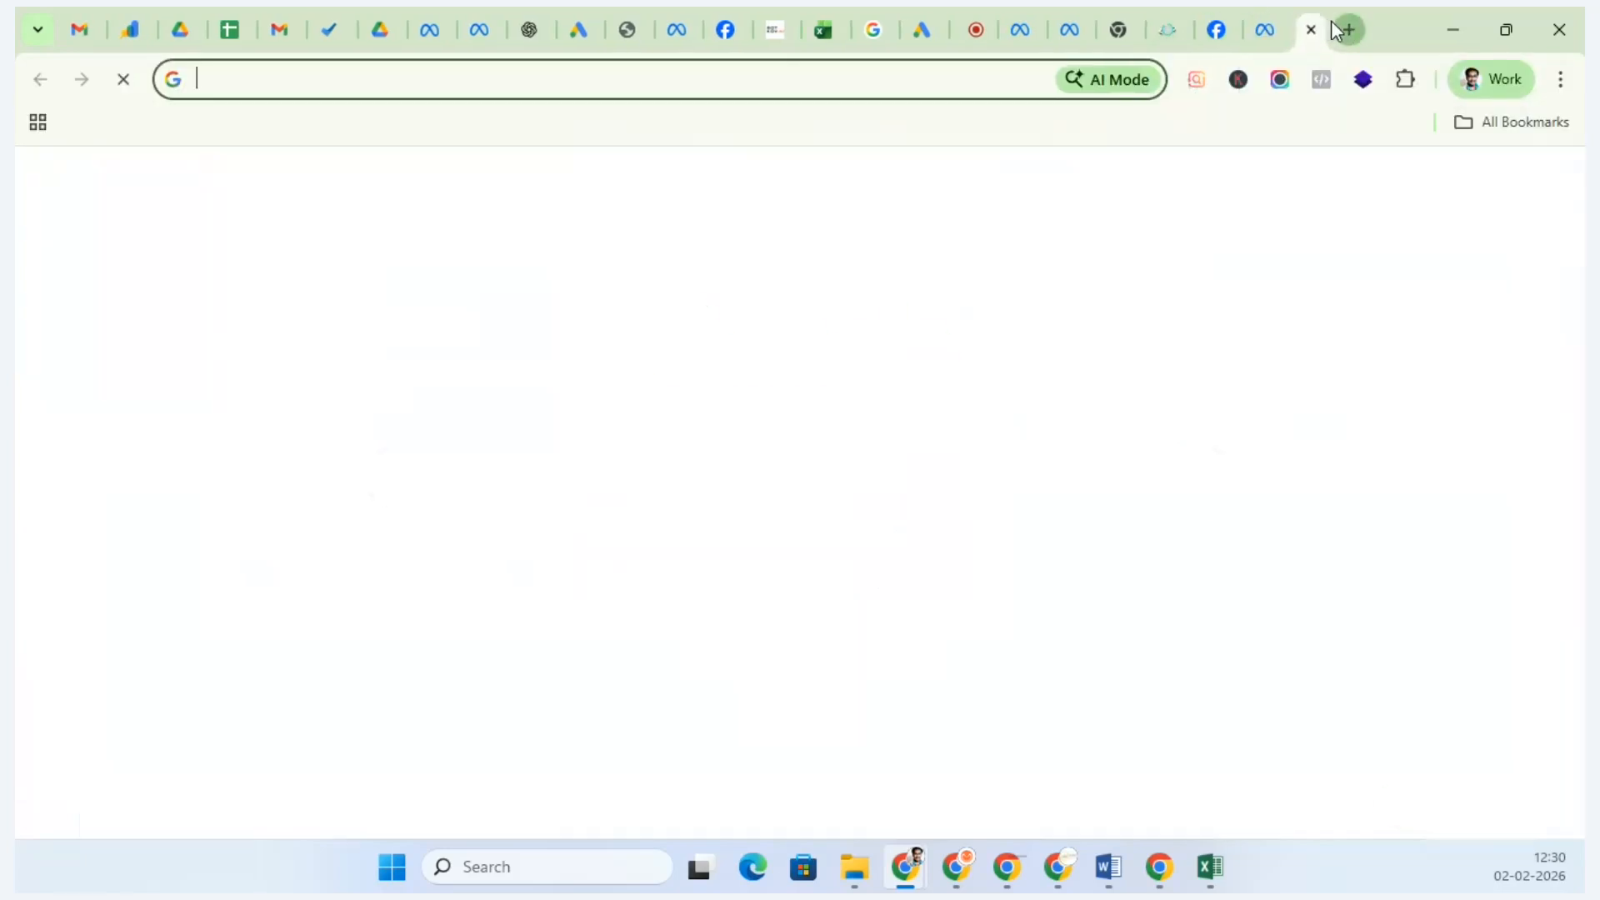
{"action": "type", "text": "bu"}
{"action": "key", "text": "Return"}
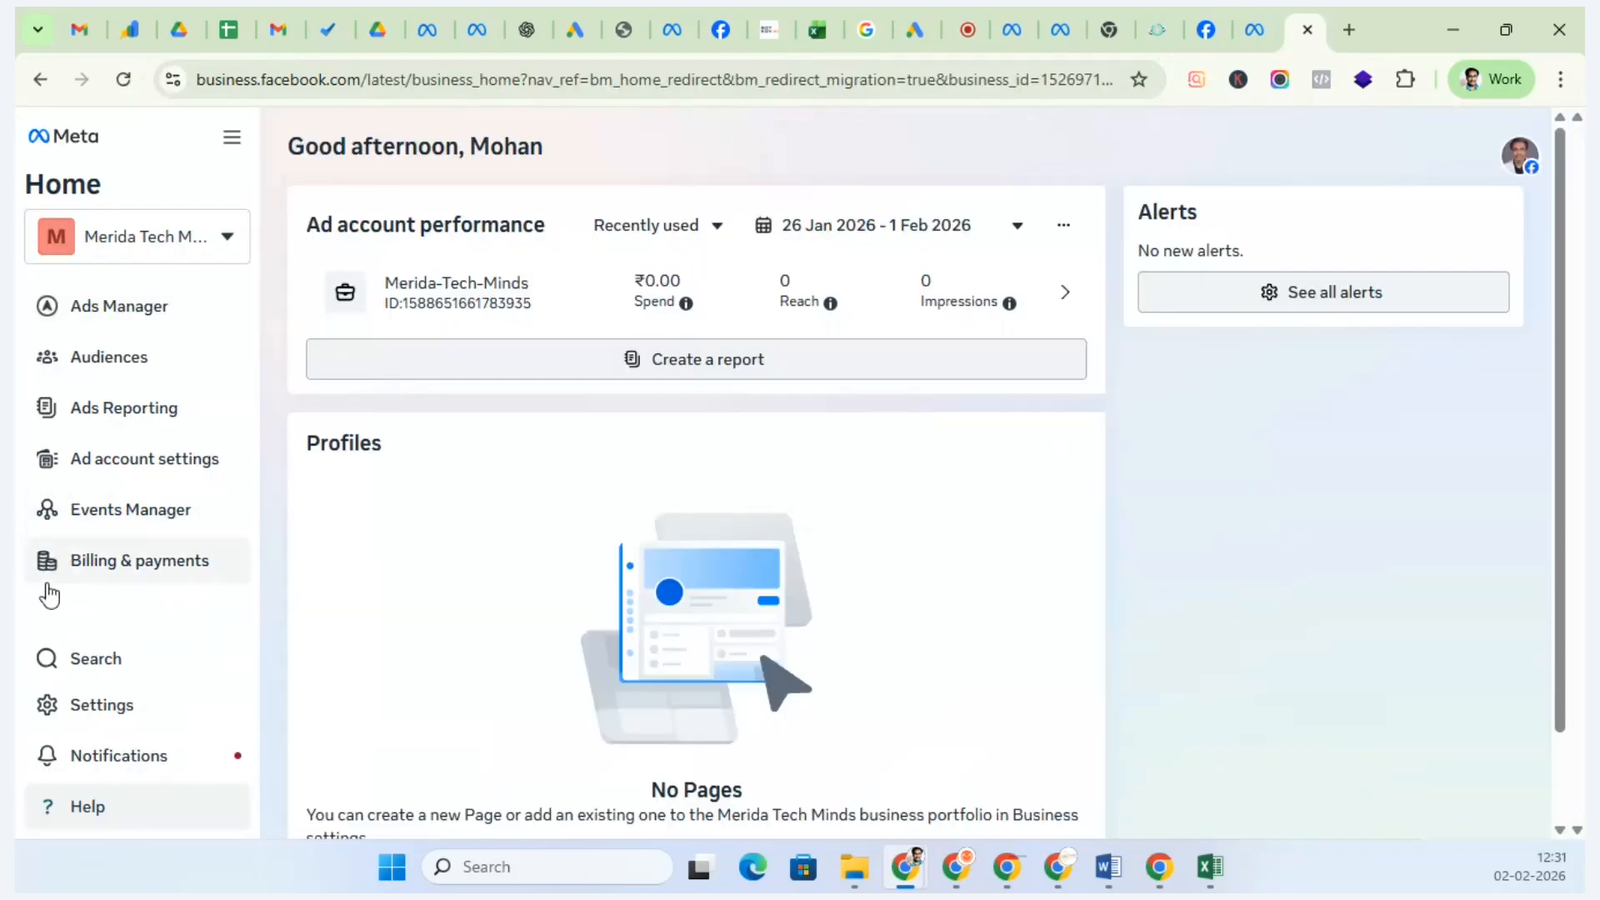
{"action": "left_click", "coordinate": [105, 704]}
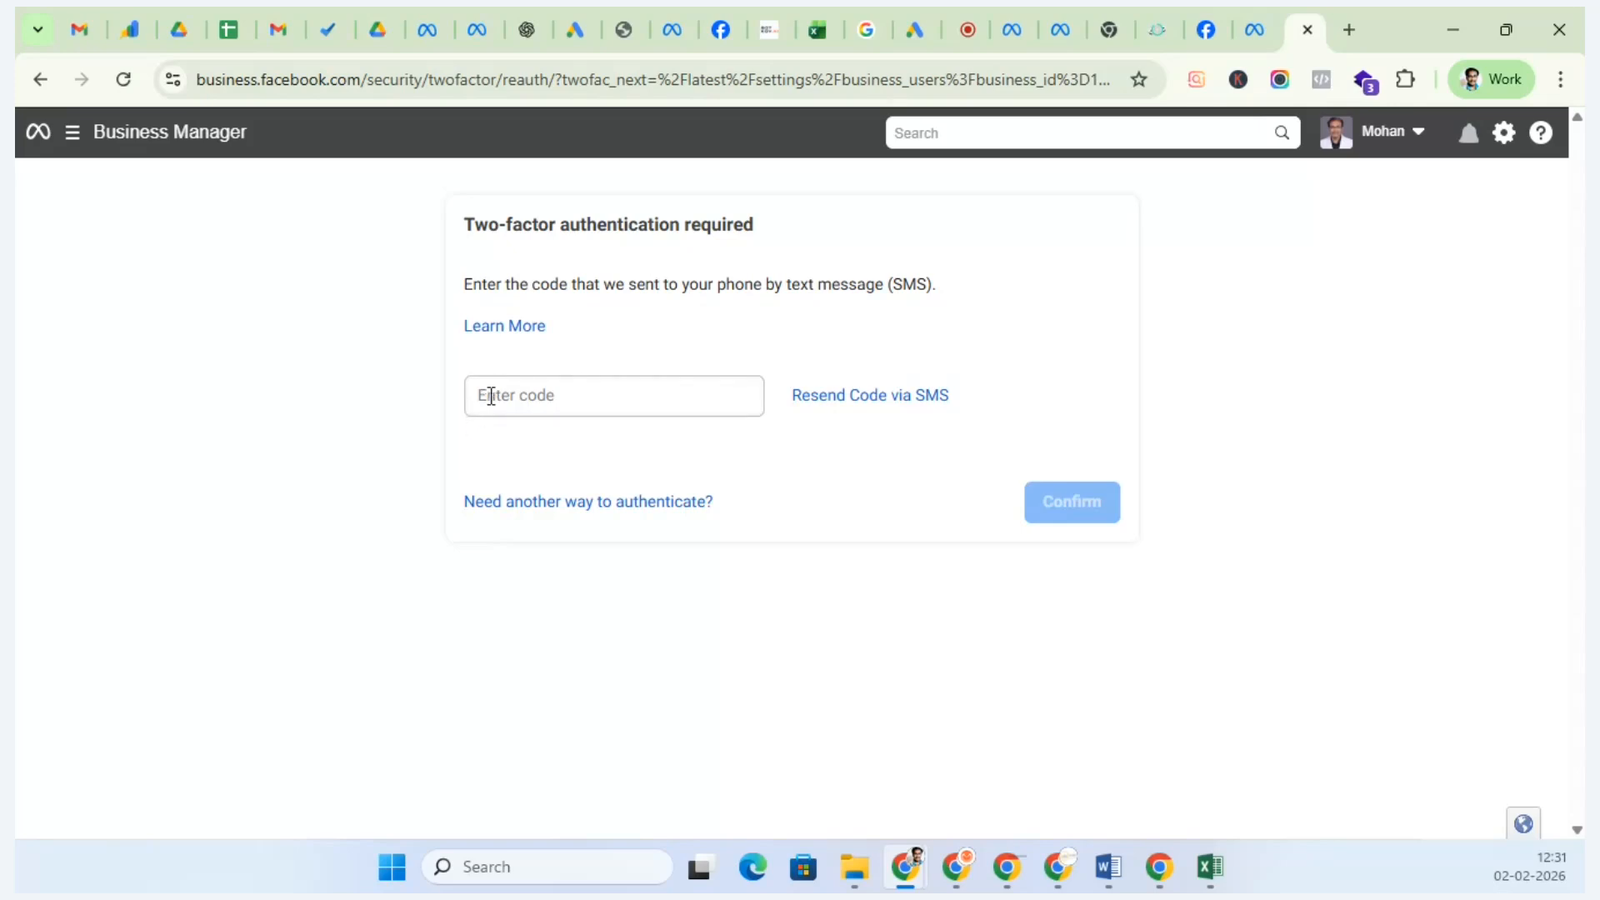
Step: Enter the SMS two-factor verification code and dismiss the content unavailable message
{"action": "left_click", "coordinate": [499, 396]}
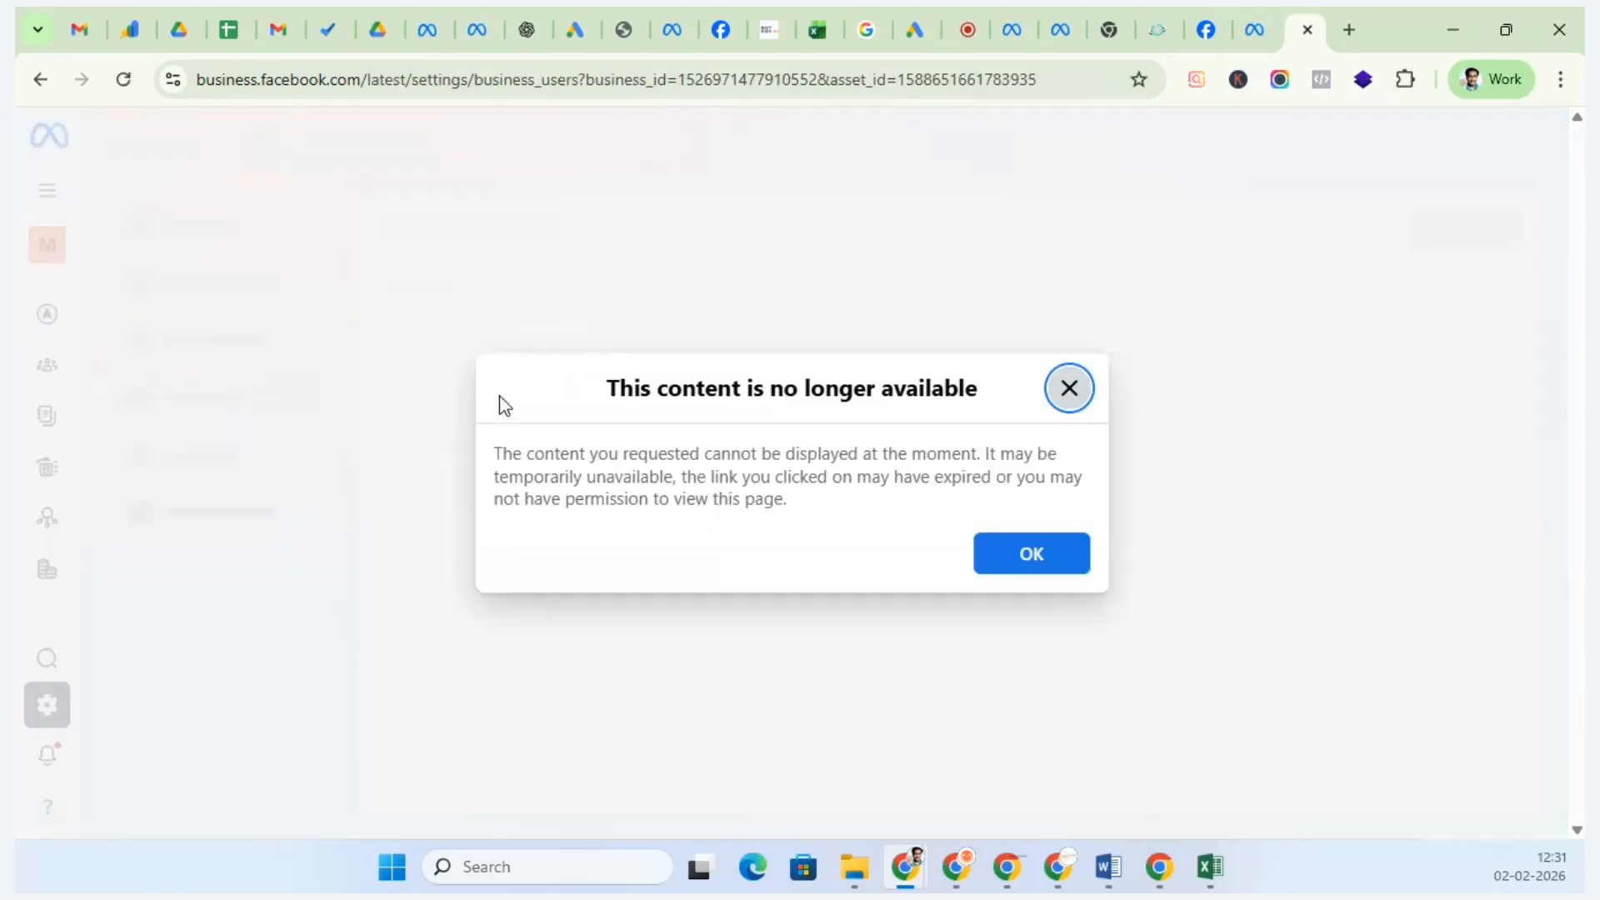
{"action": "left_click", "coordinate": [1052, 565]}
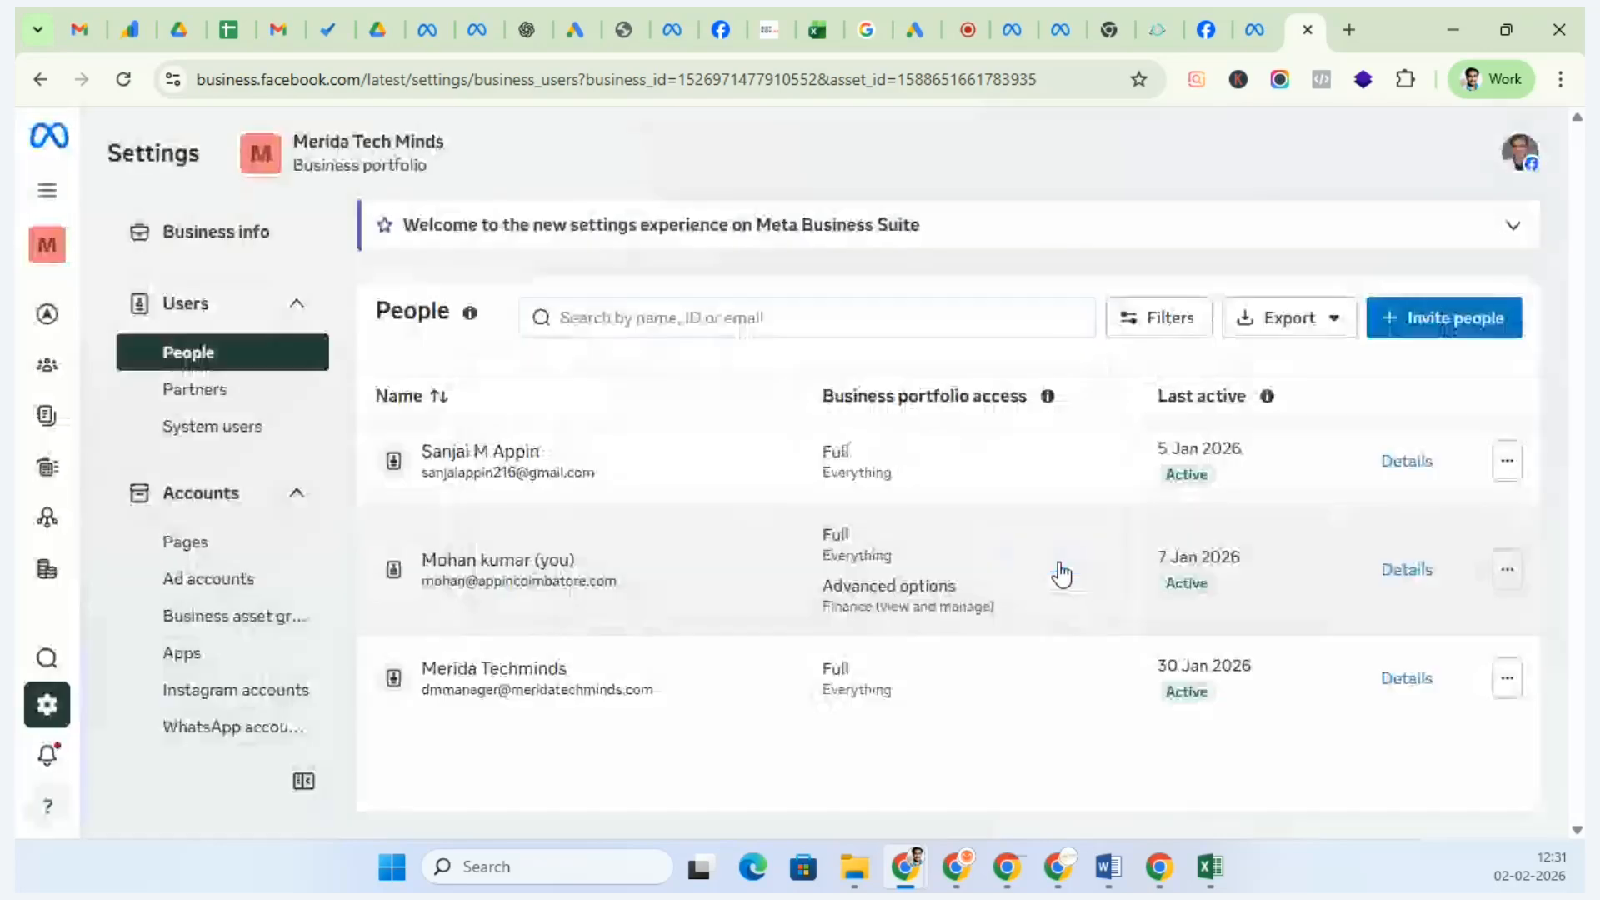
Step: View the Merida-Tech-Minds ad account under Ad accounts, briefly opening and closing the Add dialog
{"action": "left_click", "coordinate": [233, 583]}
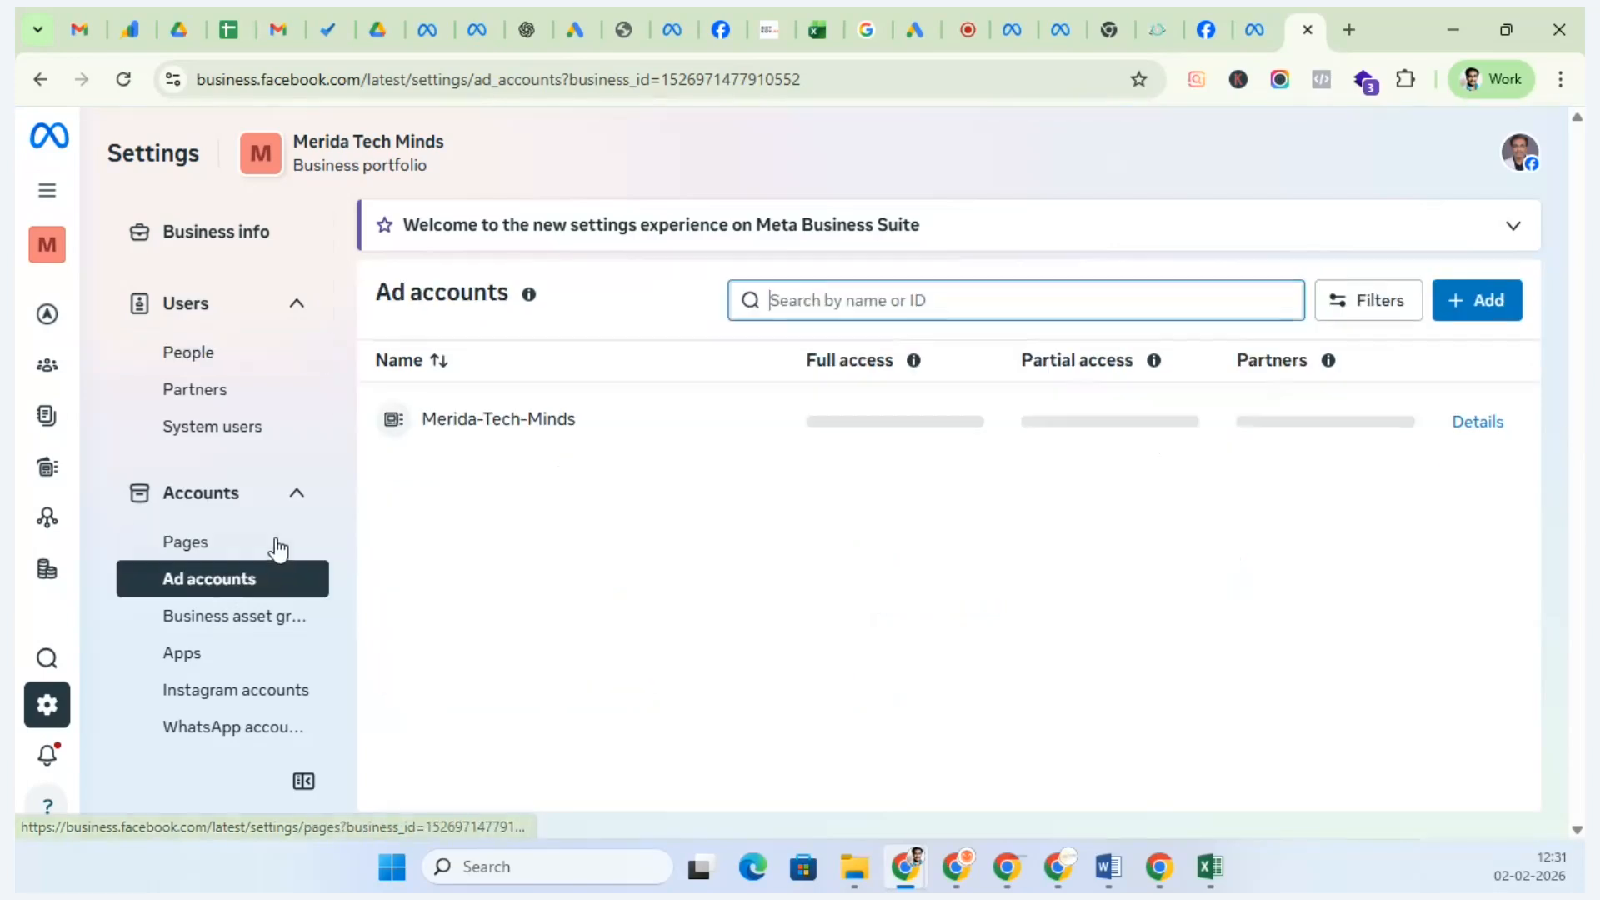
{"action": "left_click", "coordinate": [1310, 417]}
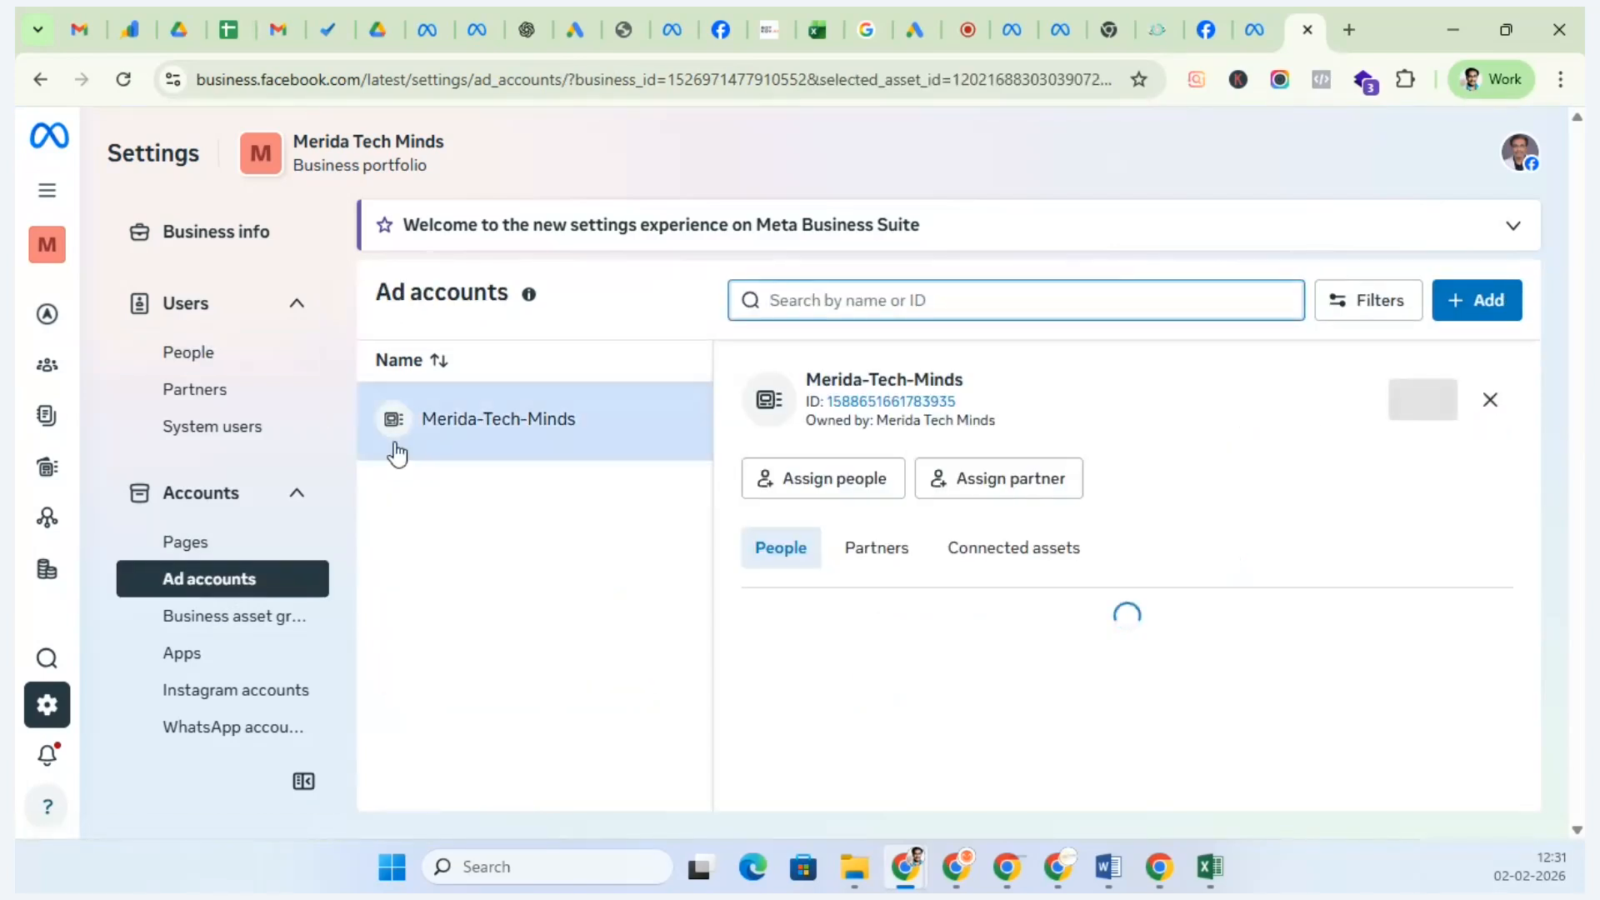
{"action": "left_click", "coordinate": [1439, 302]}
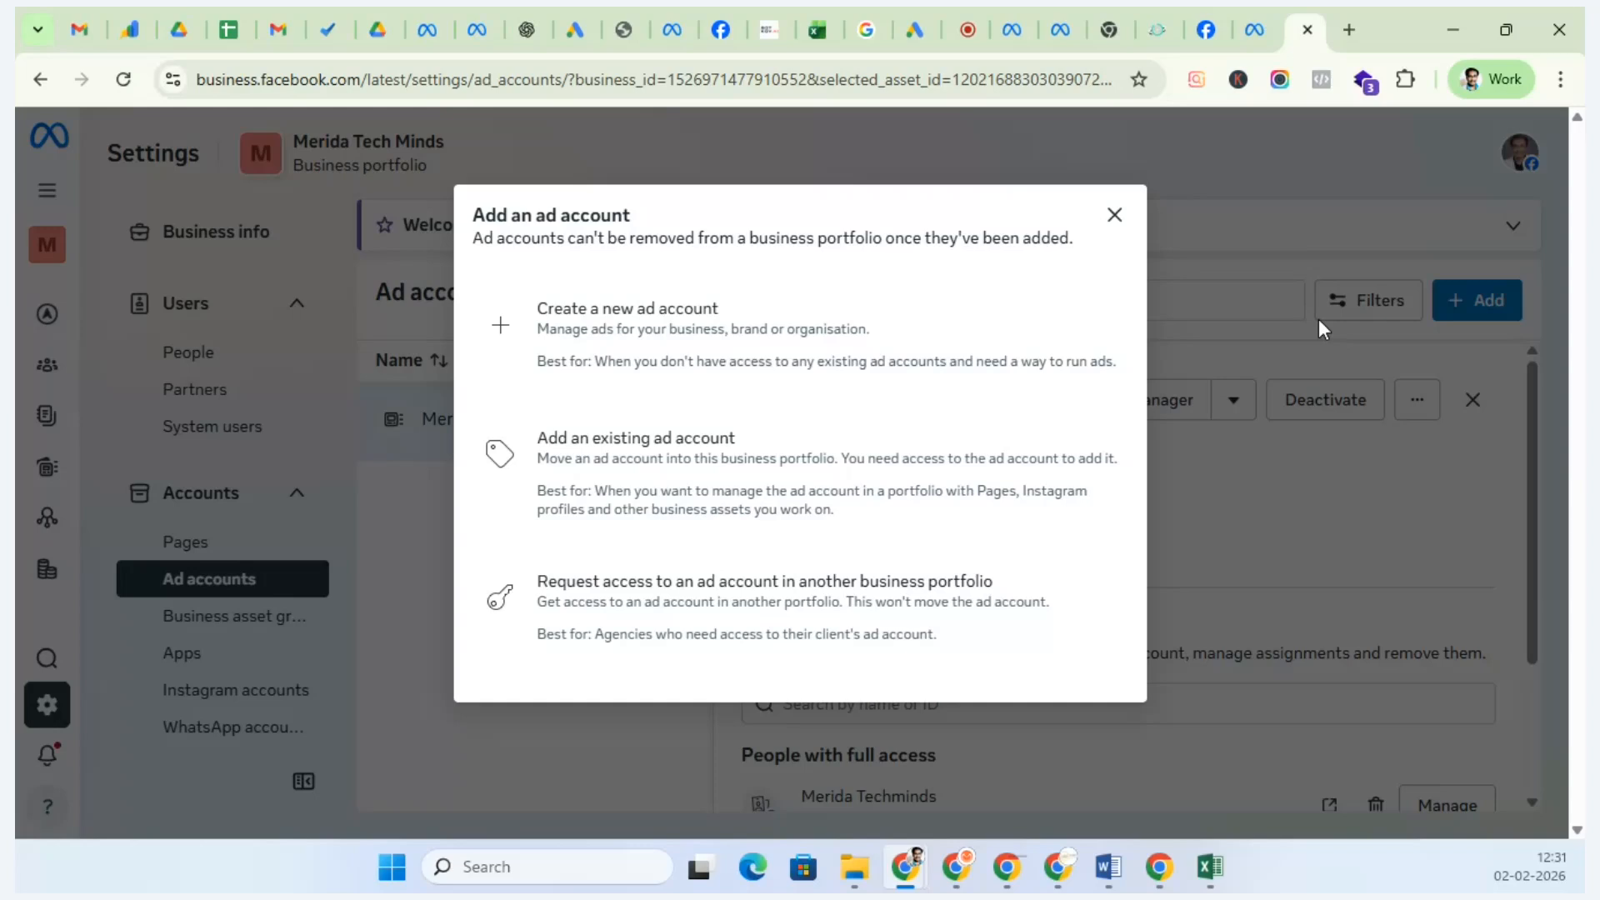
{"action": "left_click", "coordinate": [1115, 215]}
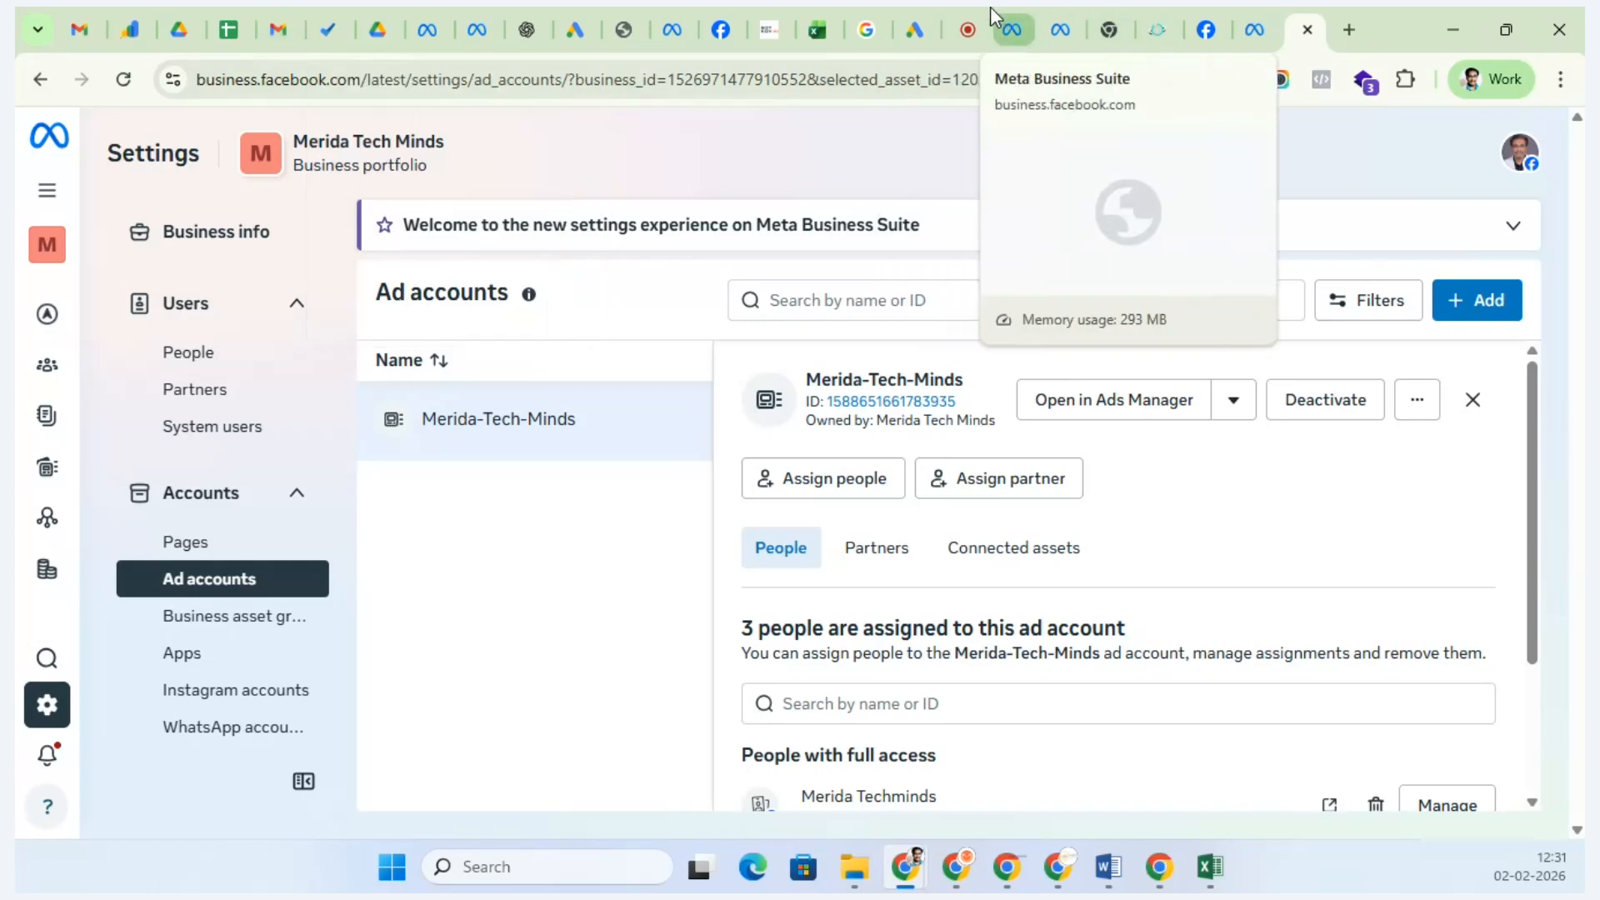
Step: Pick the Beta Space portfolio's BetaSpace ad account in the Ads Manager account selector
{"action": "left_click", "coordinate": [1254, 10]}
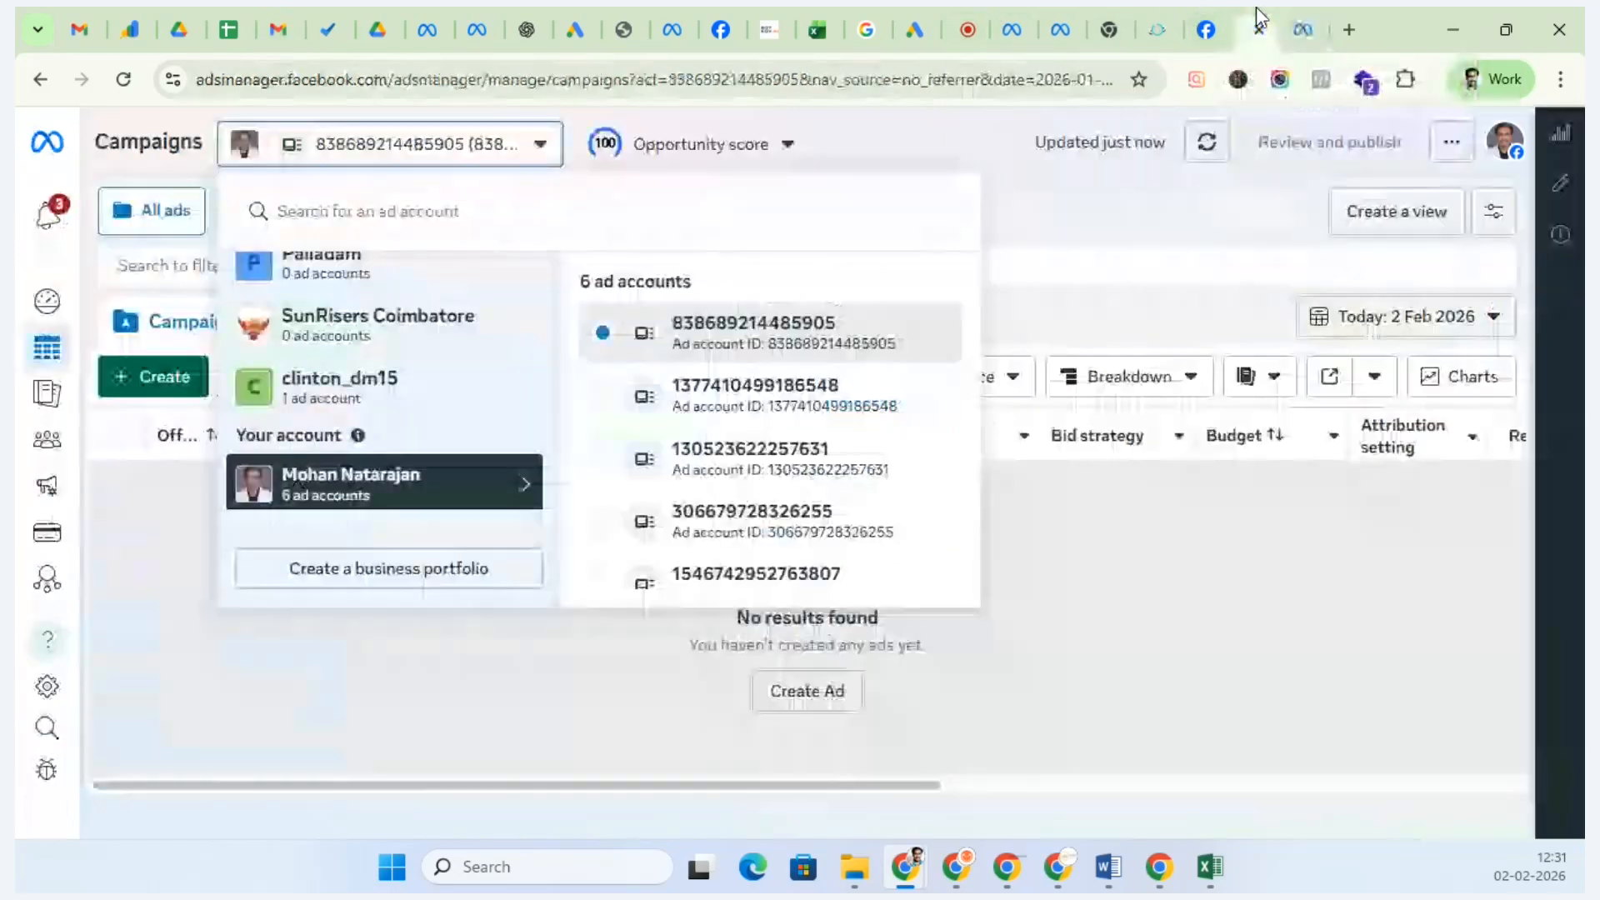
{"action": "scroll", "coordinate": [325, 369], "scroll_direction": "up", "scroll_amount": 3}
{"action": "scroll", "coordinate": [325, 369], "scroll_direction": "up", "scroll_amount": 10}
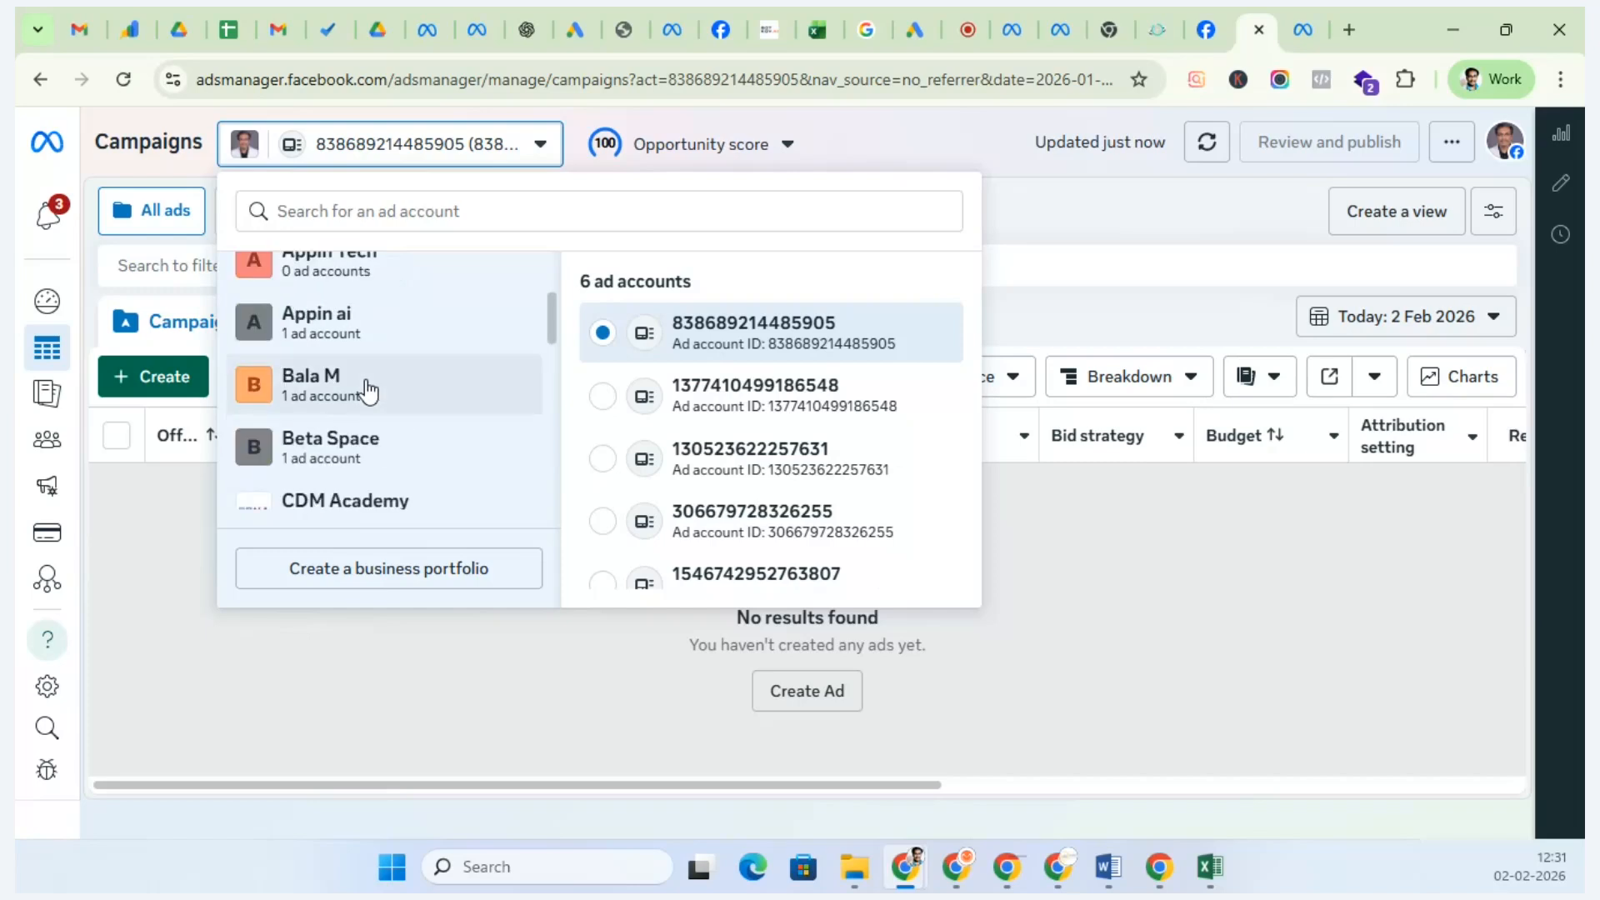
{"action": "left_click", "coordinate": [365, 446]}
{"action": "left_click", "coordinate": [672, 417]}
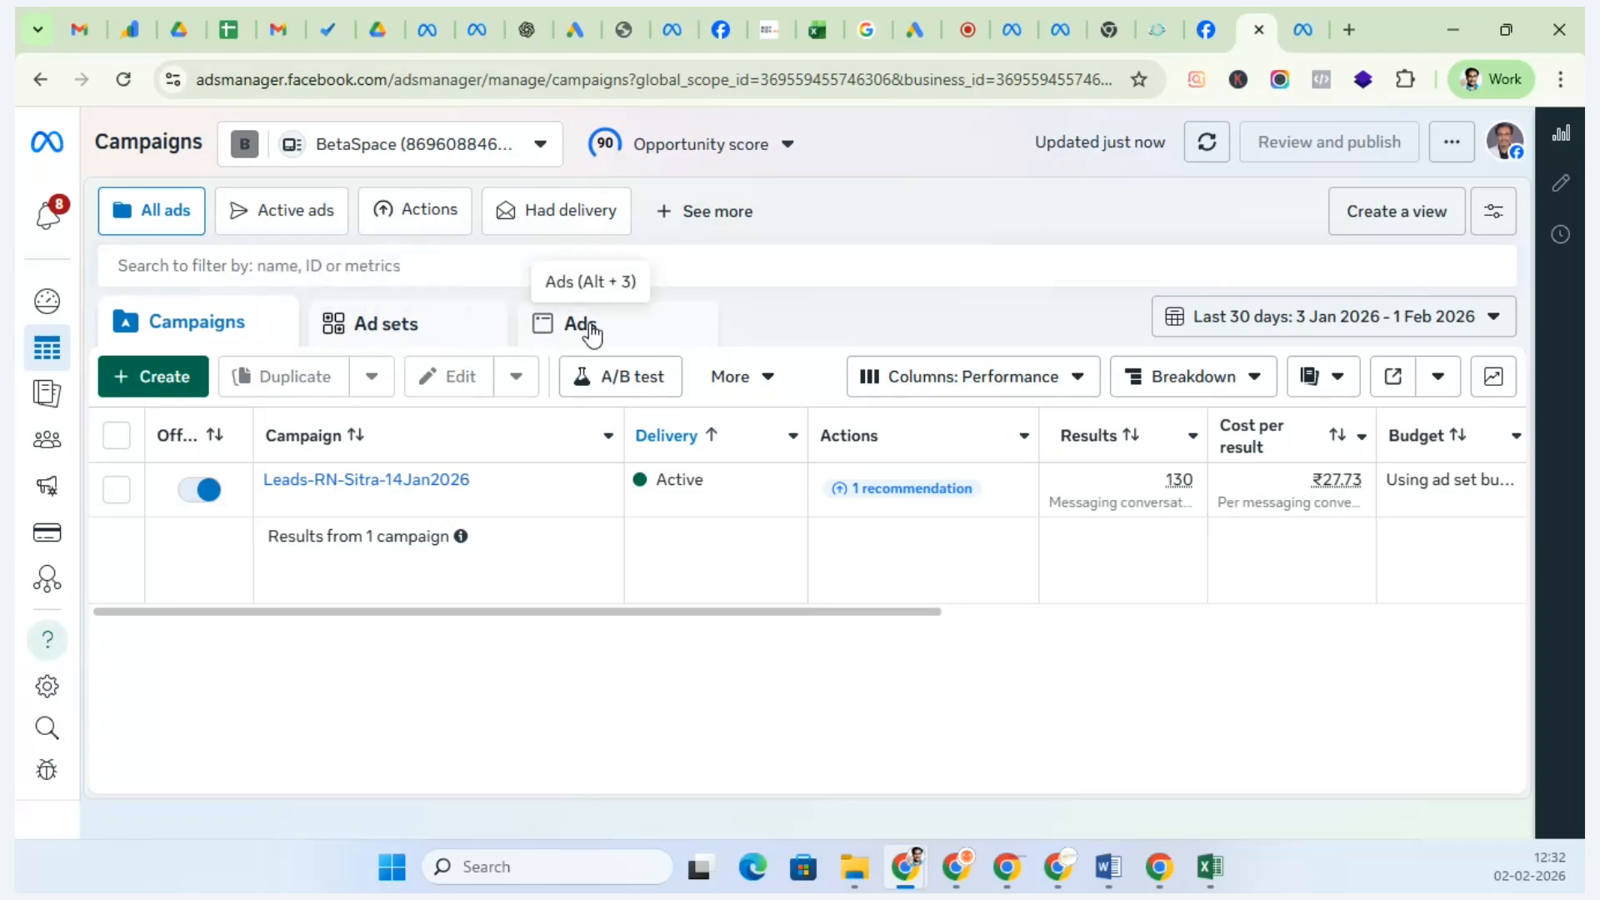
{"action": "mouse_move", "coordinate": [51, 313]}
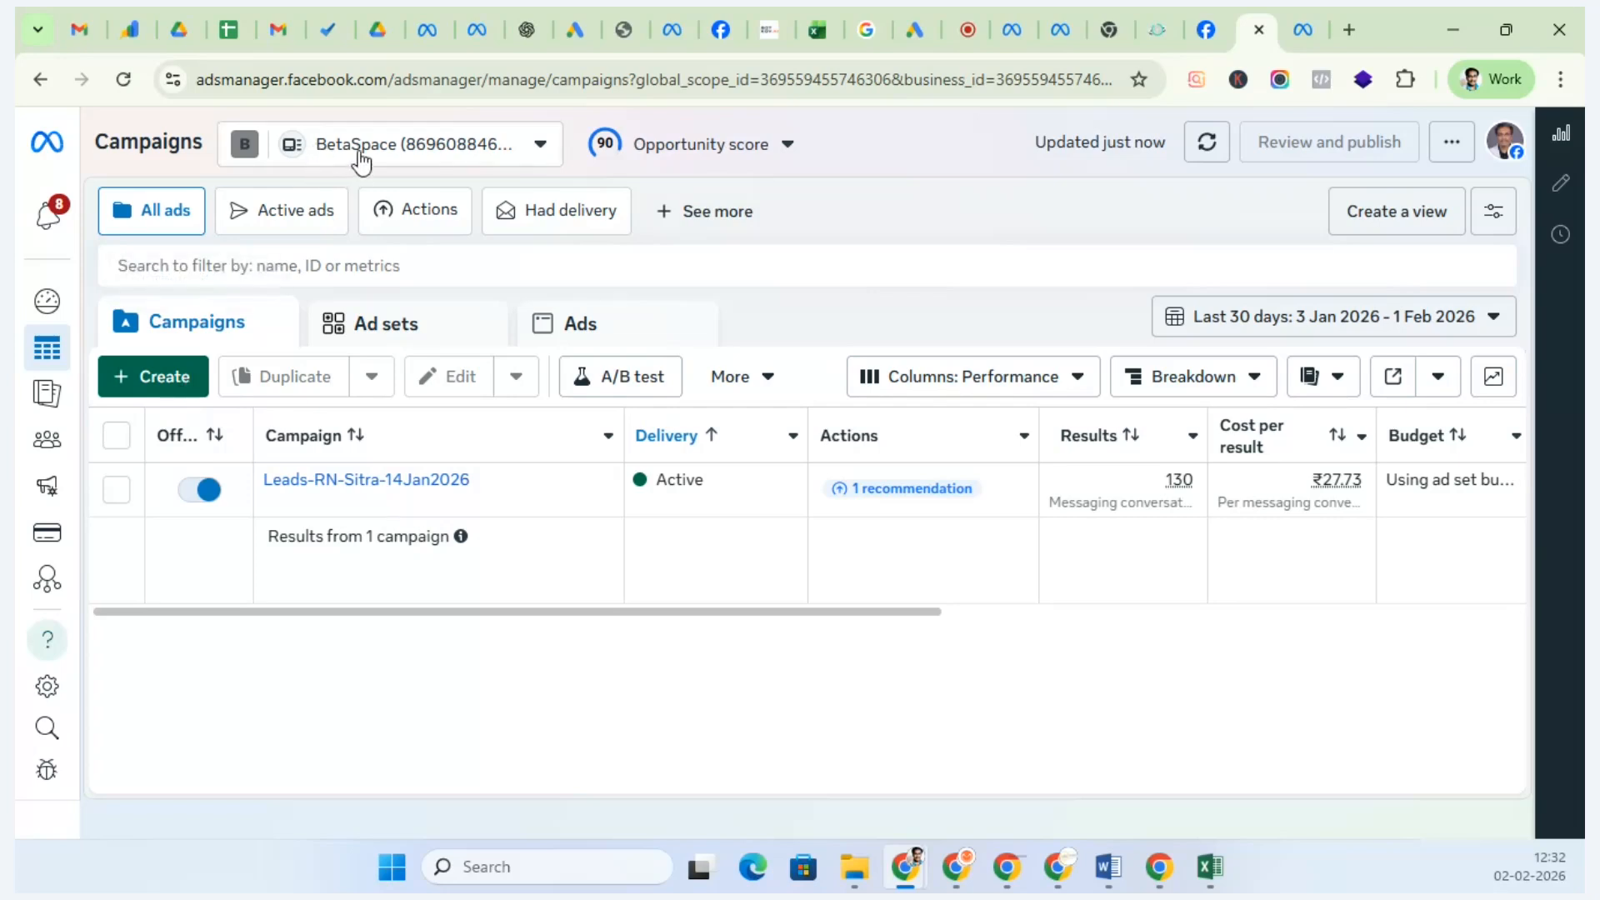
Step: Create a new campaign with the Leads objective using the manual leads campaign setup
{"action": "left_click", "coordinate": [148, 374]}
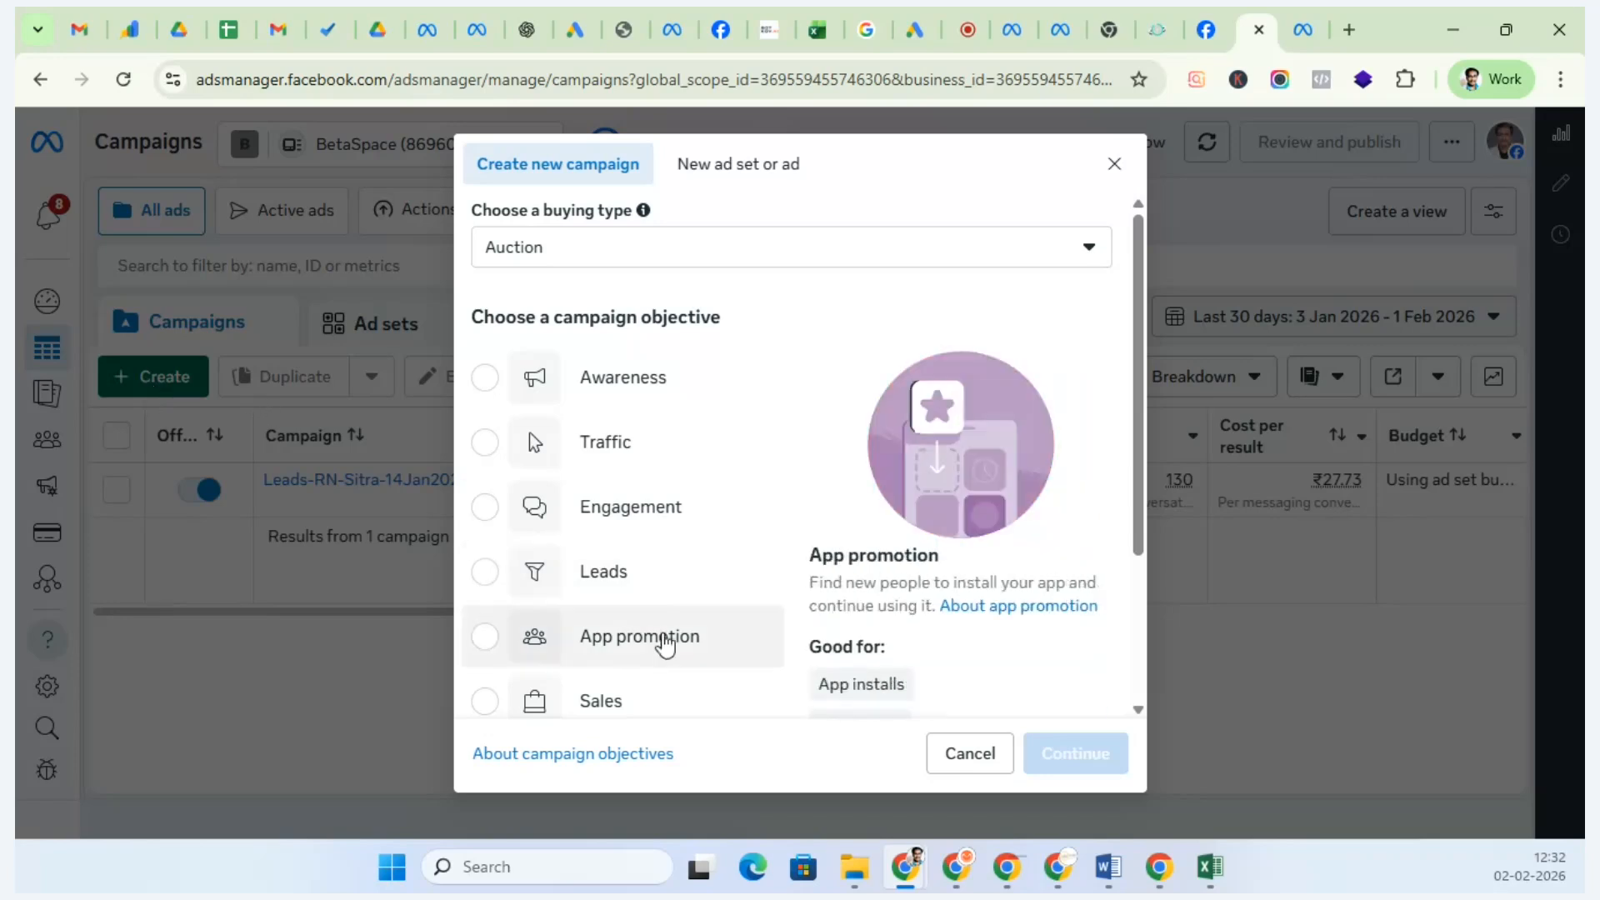
{"action": "scroll", "coordinate": [621, 400], "scroll_direction": "down", "scroll_amount": 2}
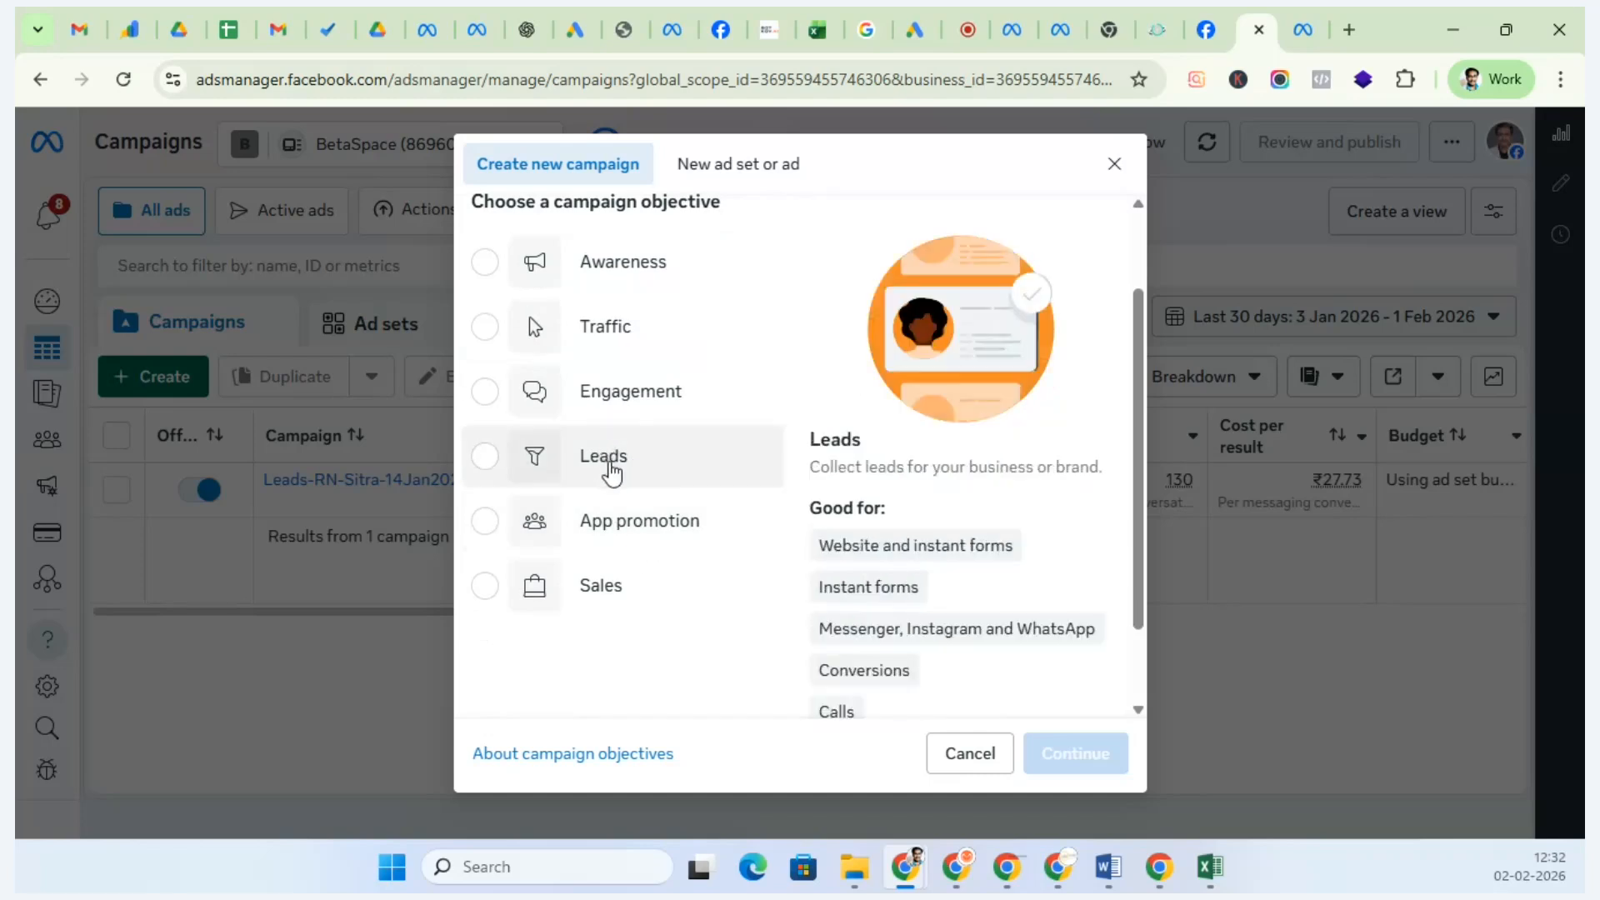
{"action": "left_click", "coordinate": [610, 472]}
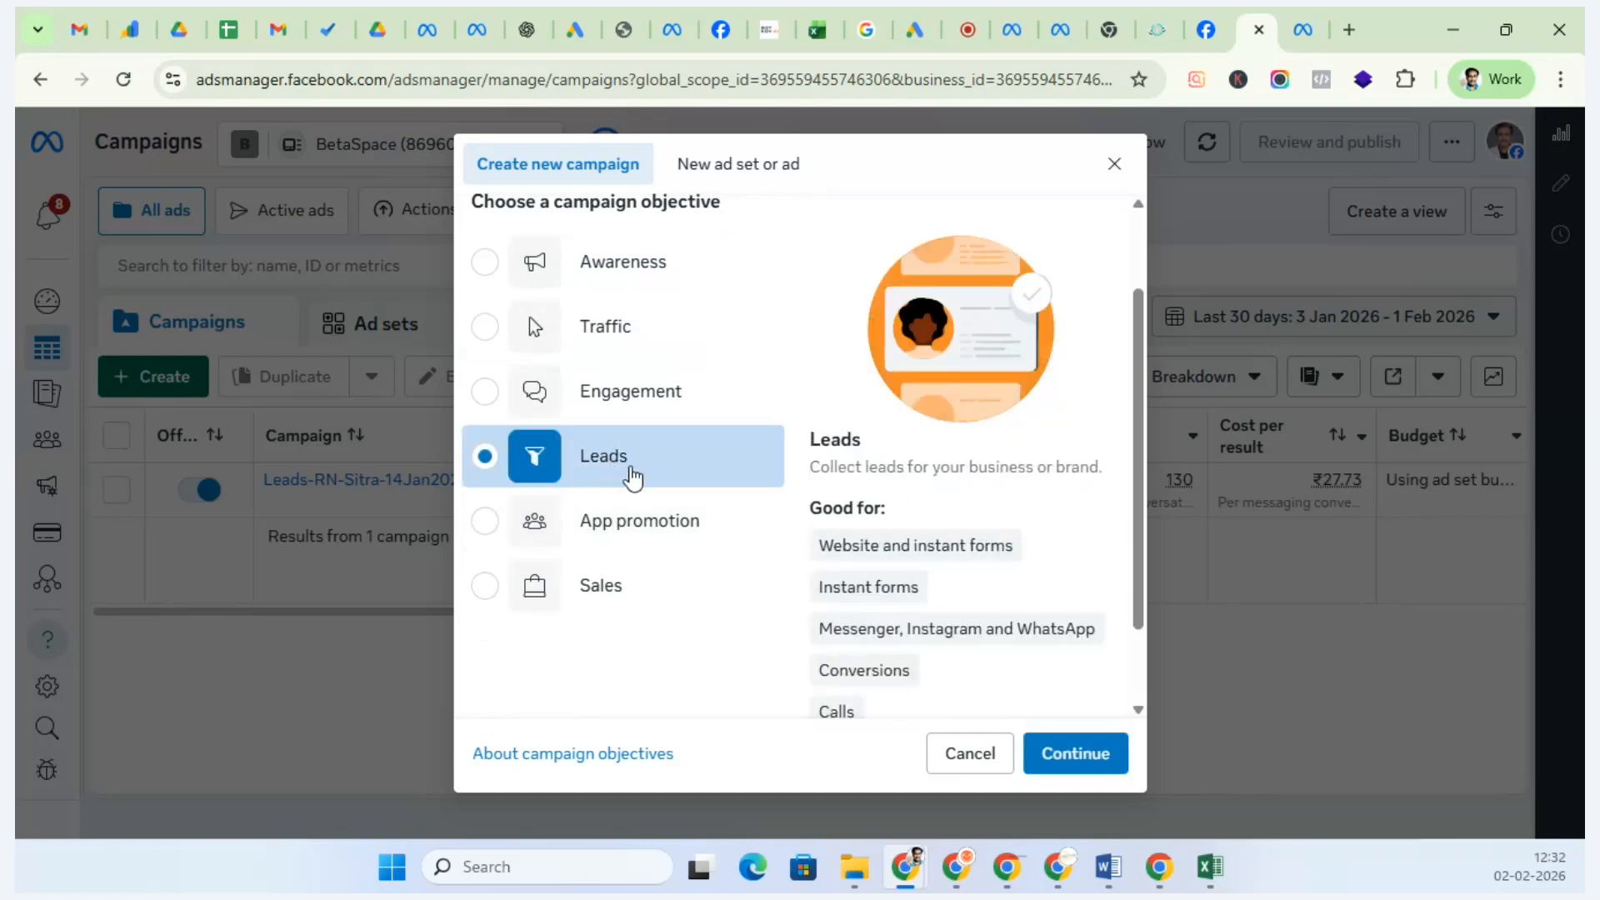
{"action": "scroll", "coordinate": [895, 498], "scroll_direction": "down", "scroll_amount": 2}
{"action": "mouse_move", "coordinate": [890, 486]}
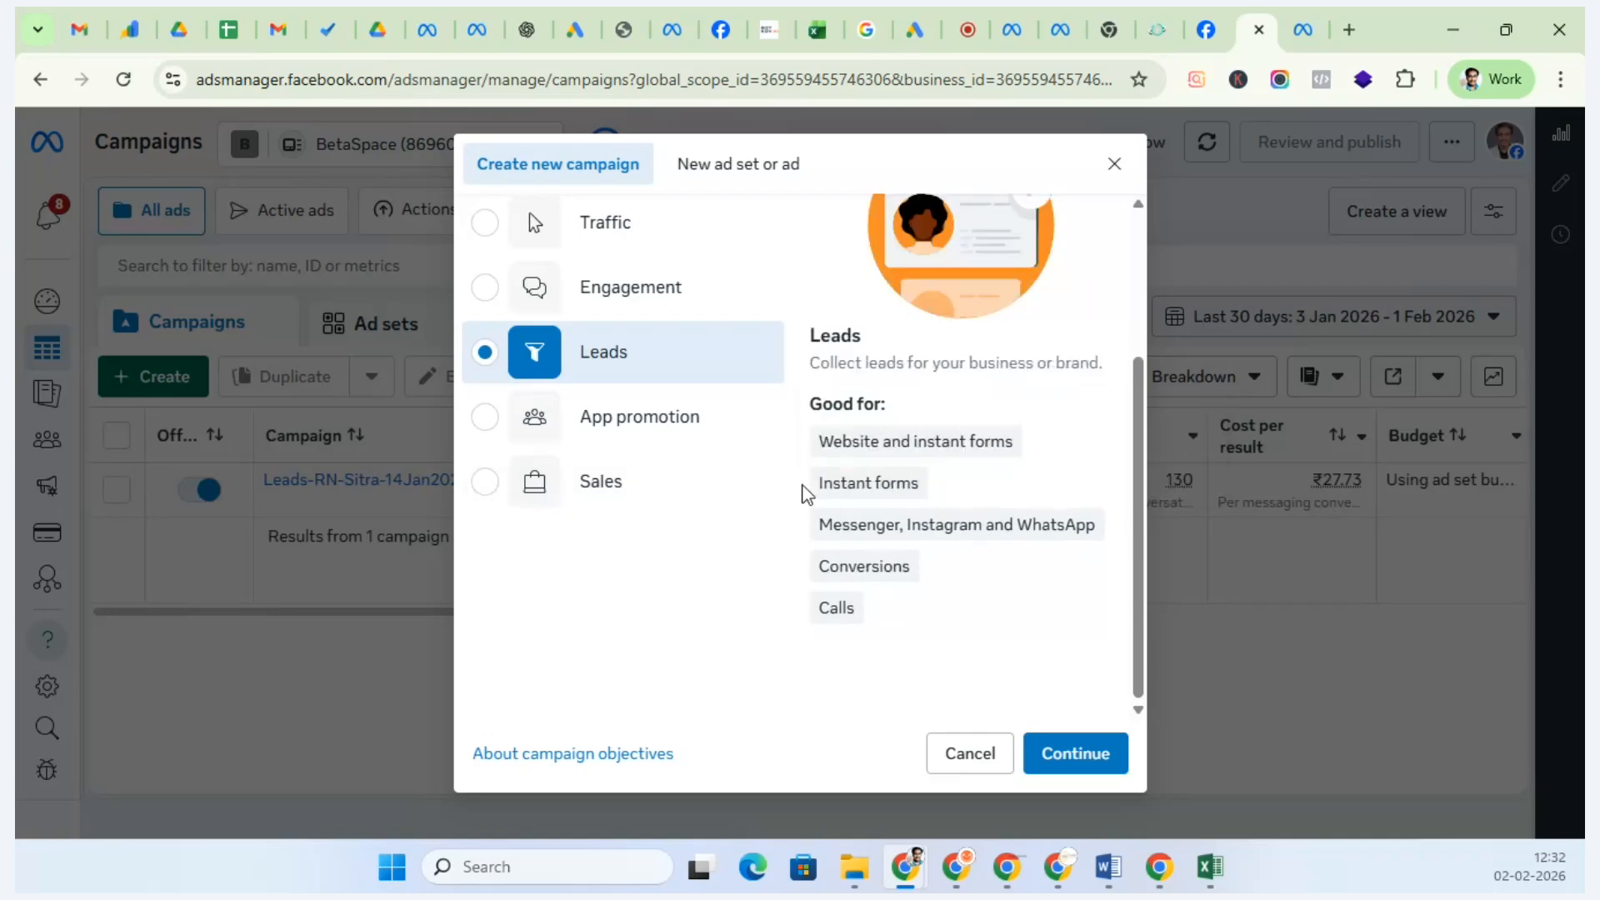
{"action": "triple_click", "coordinate": [841, 483]}
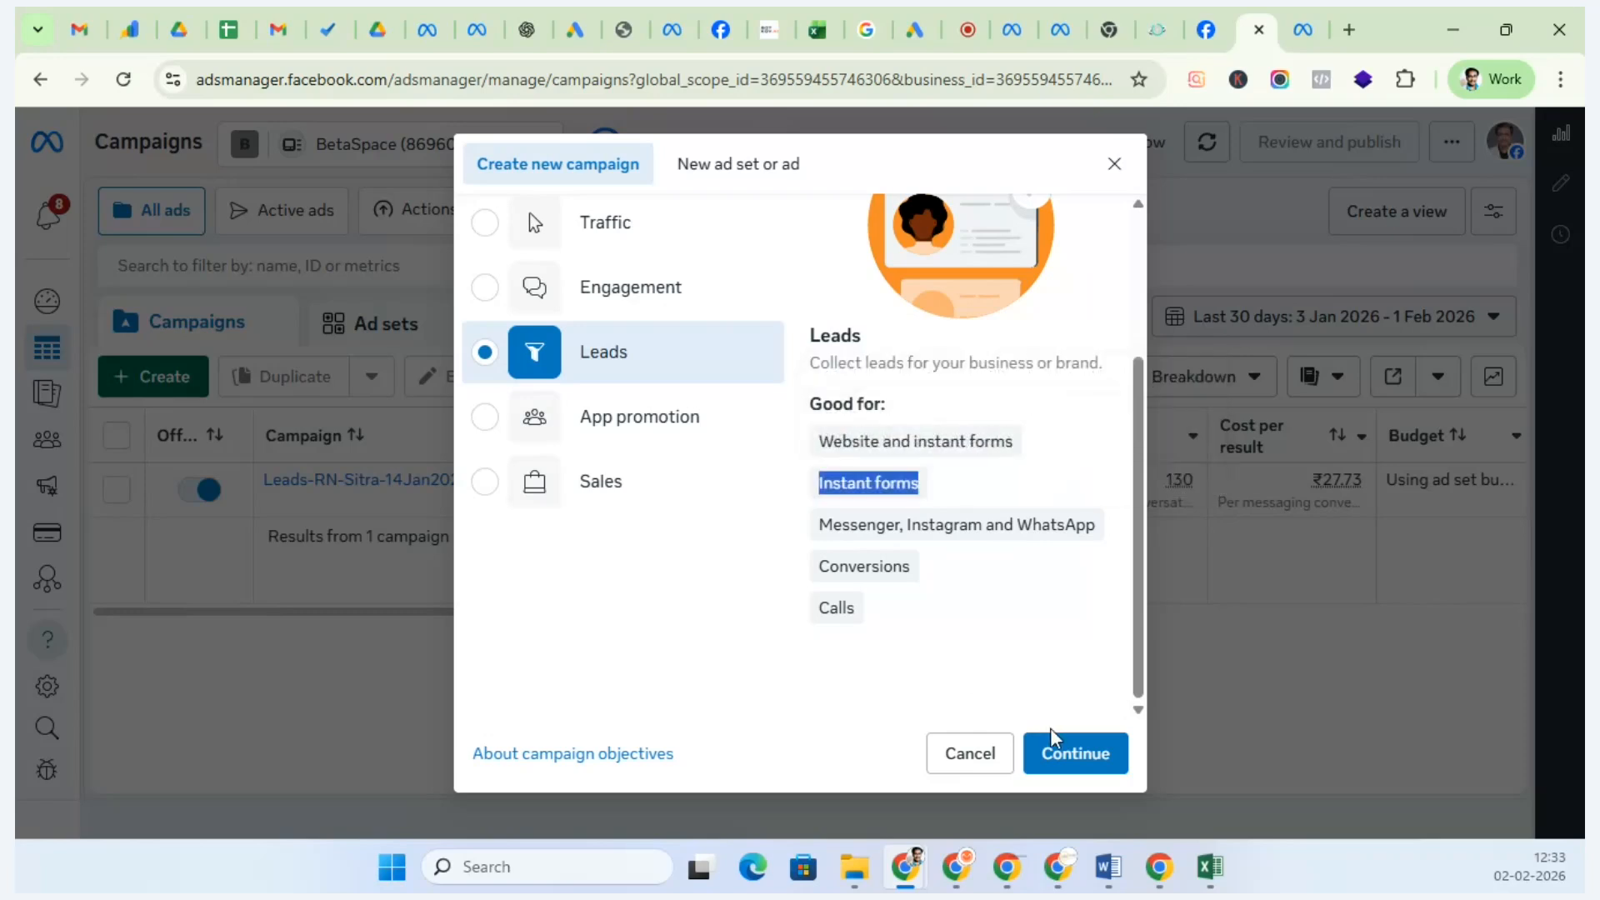
{"action": "left_click", "coordinate": [1055, 750]}
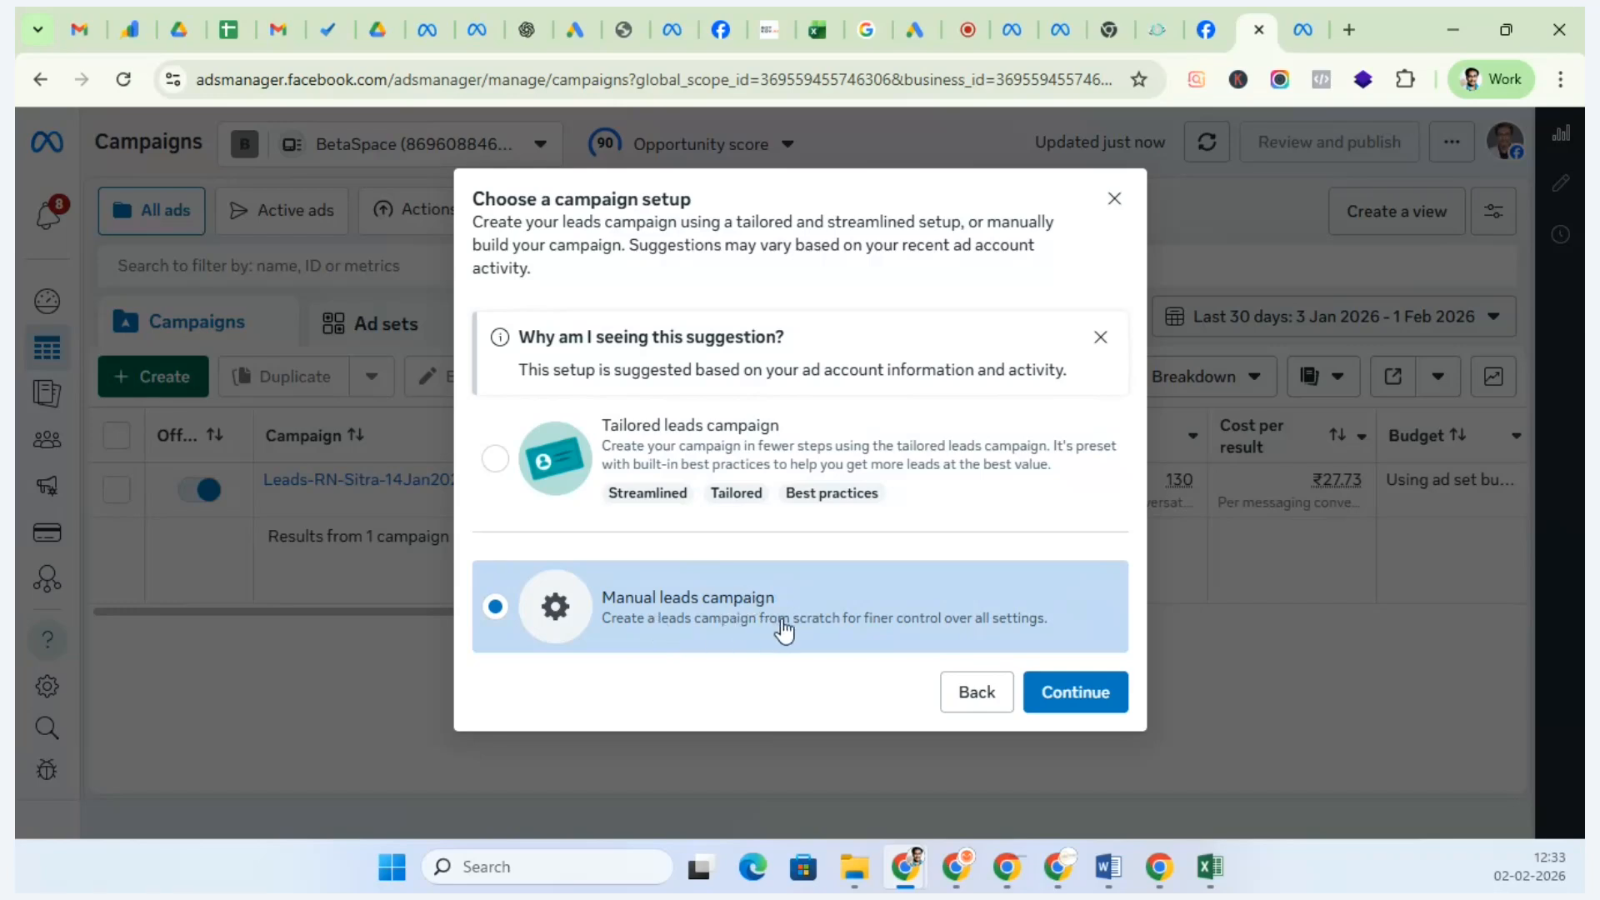
{"action": "mouse_move", "coordinate": [841, 488]}
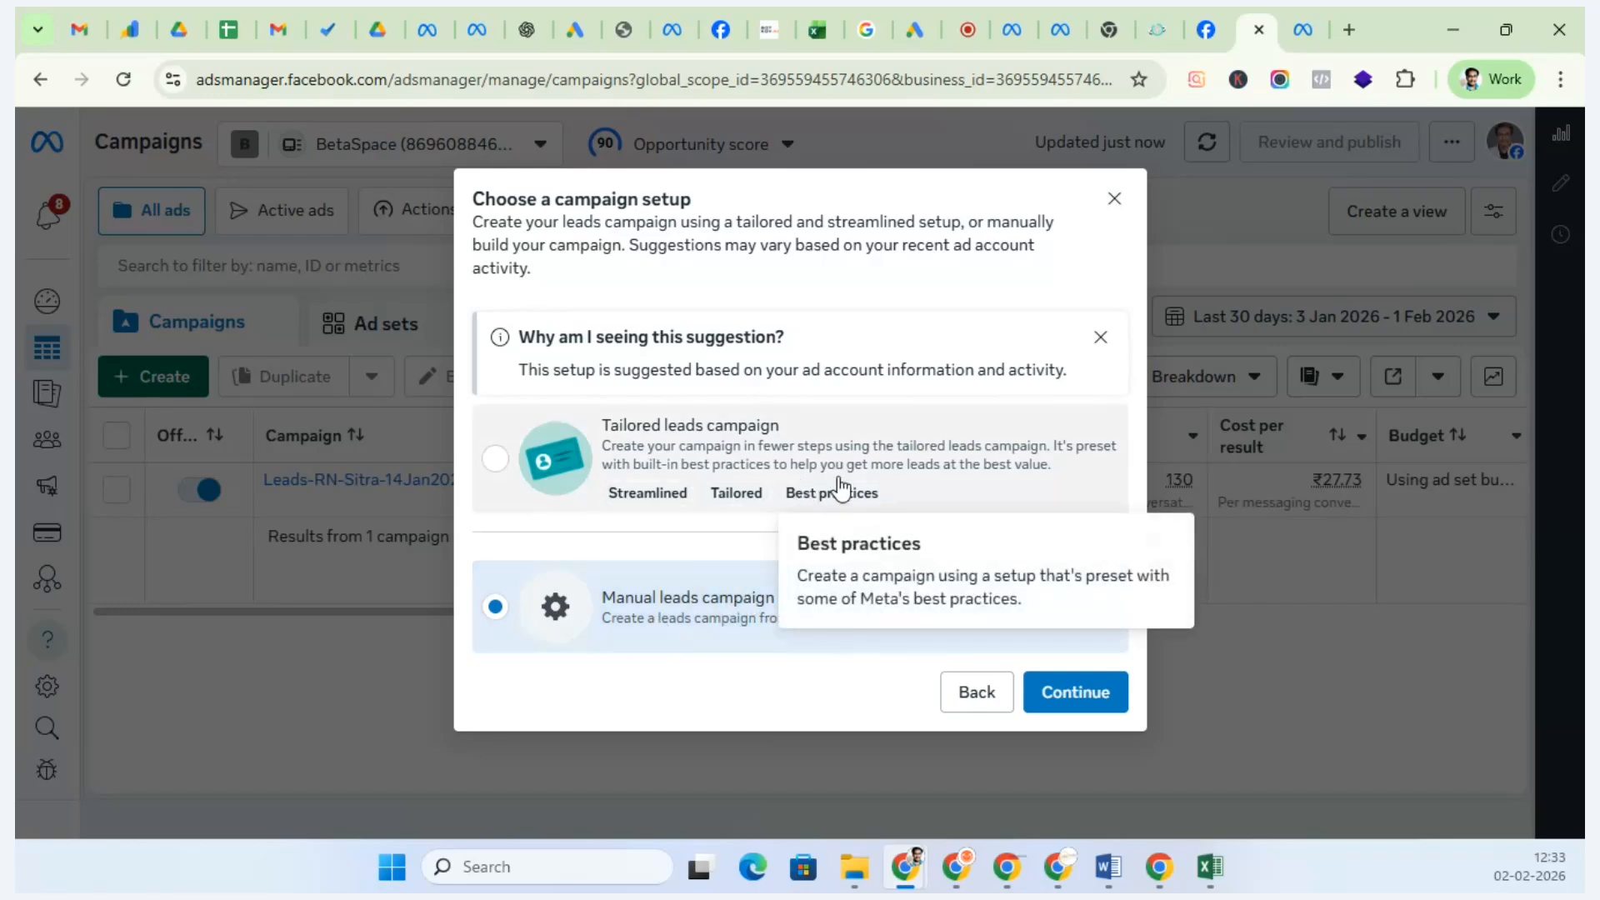
{"action": "left_click", "coordinate": [1073, 701]}
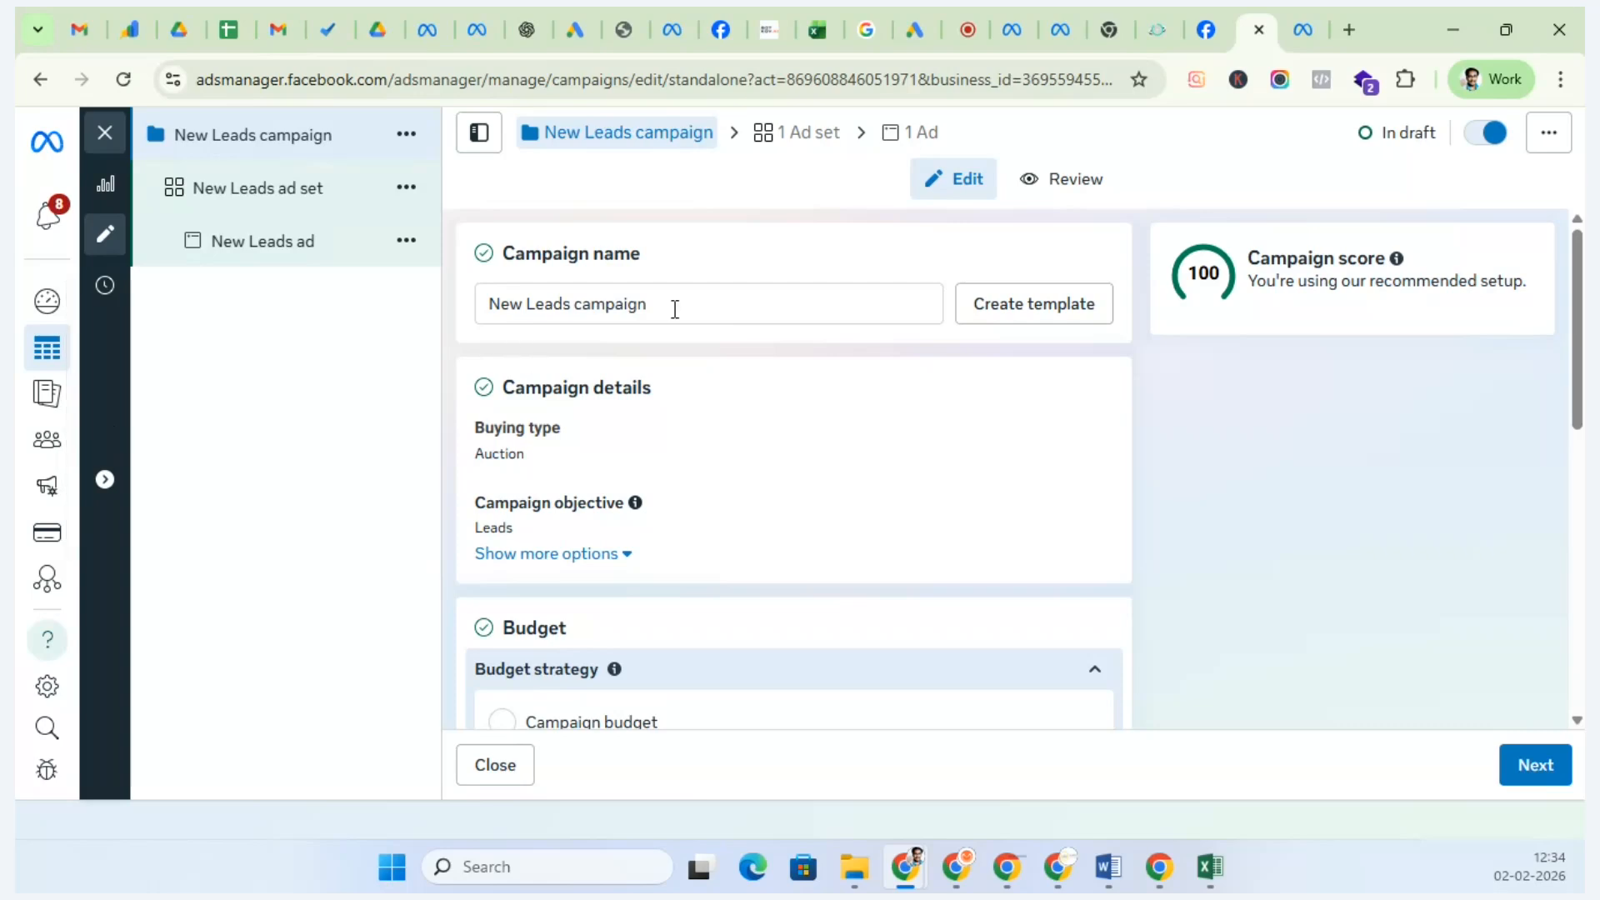
Step: Replace the campaign name 'New Leads campaign' with 'Leads-Form-02Feb2026'
{"action": "left_click_drag", "start_coordinate": [704, 305], "coordinate": [562, 305]}
{"action": "key", "text": "ctrl+a"}
{"action": "type", "text": "Lea"}
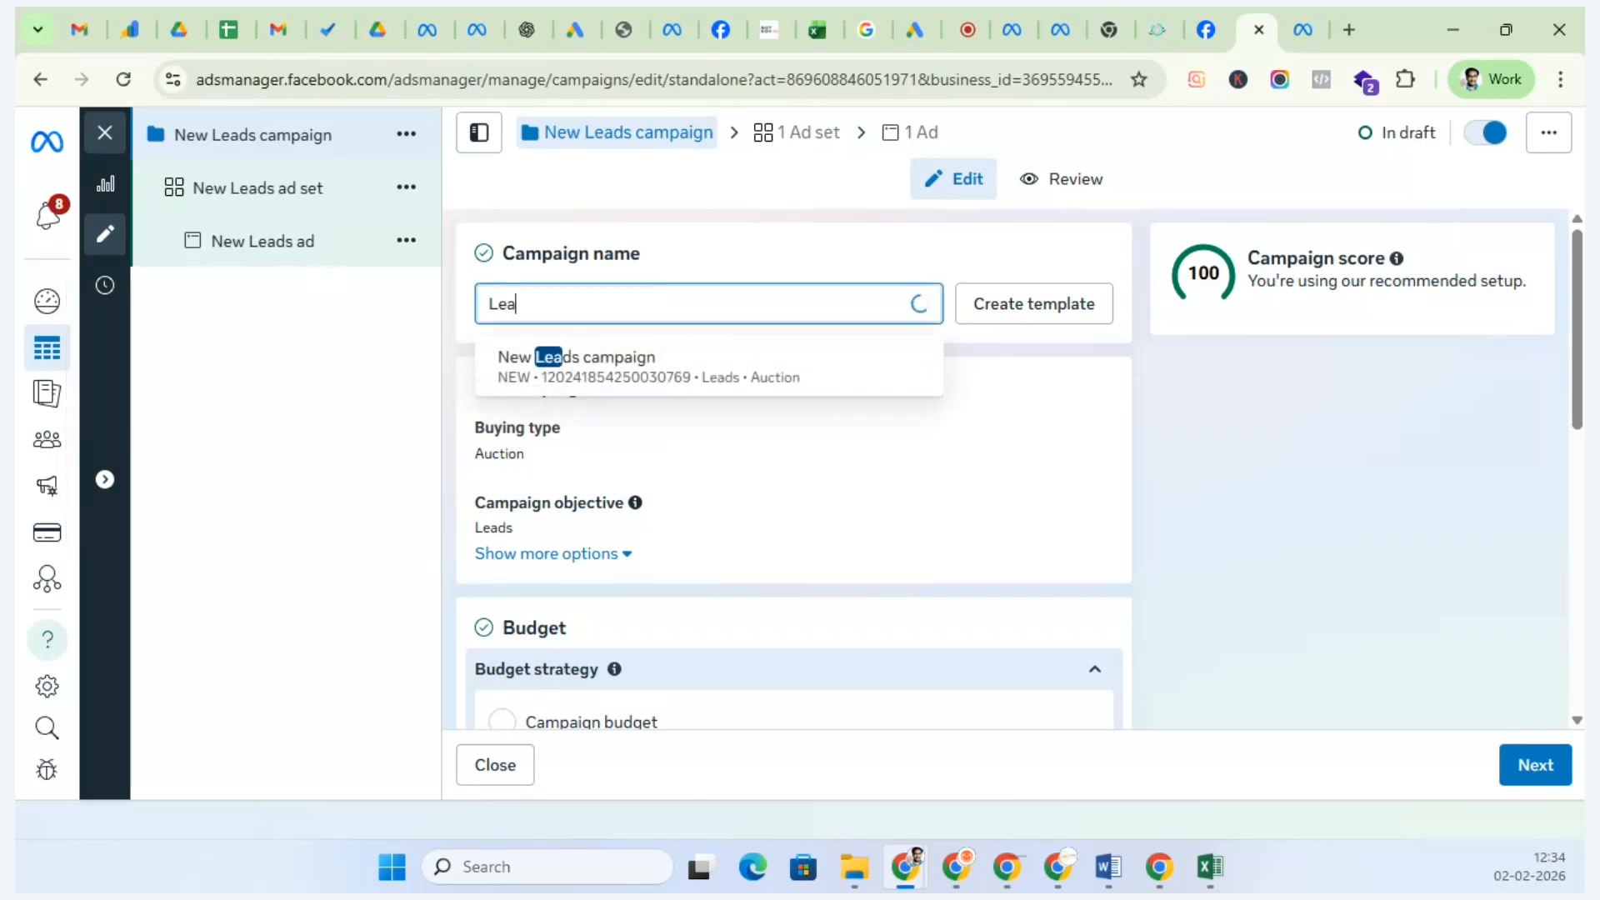
{"action": "type", "text": "ds-"}
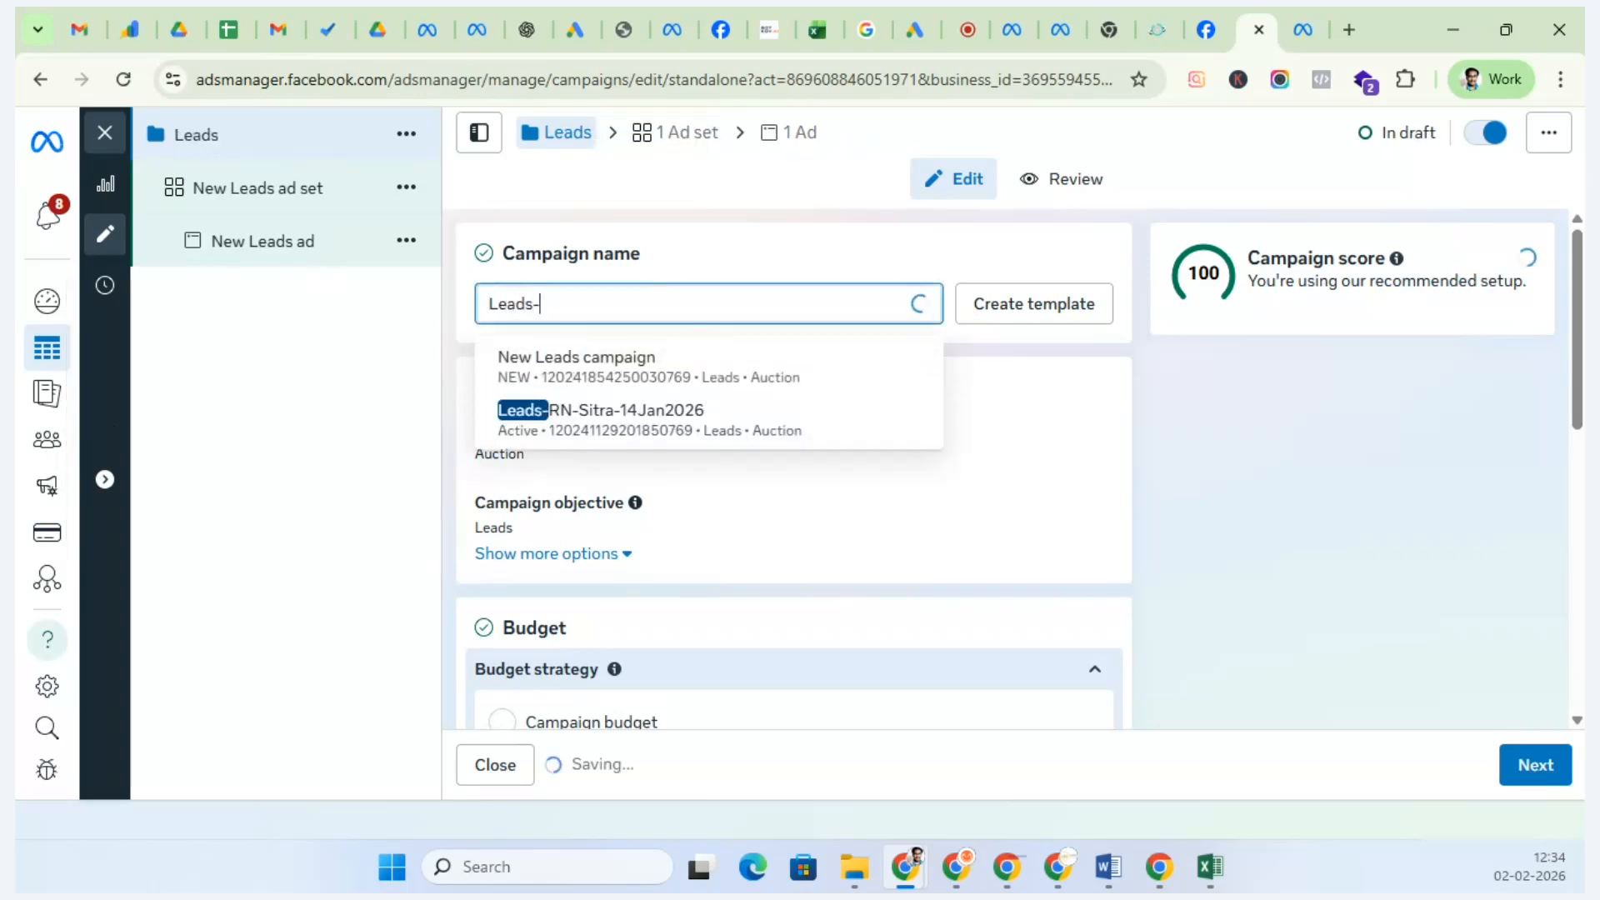
{"action": "type", "text": "Form-"}
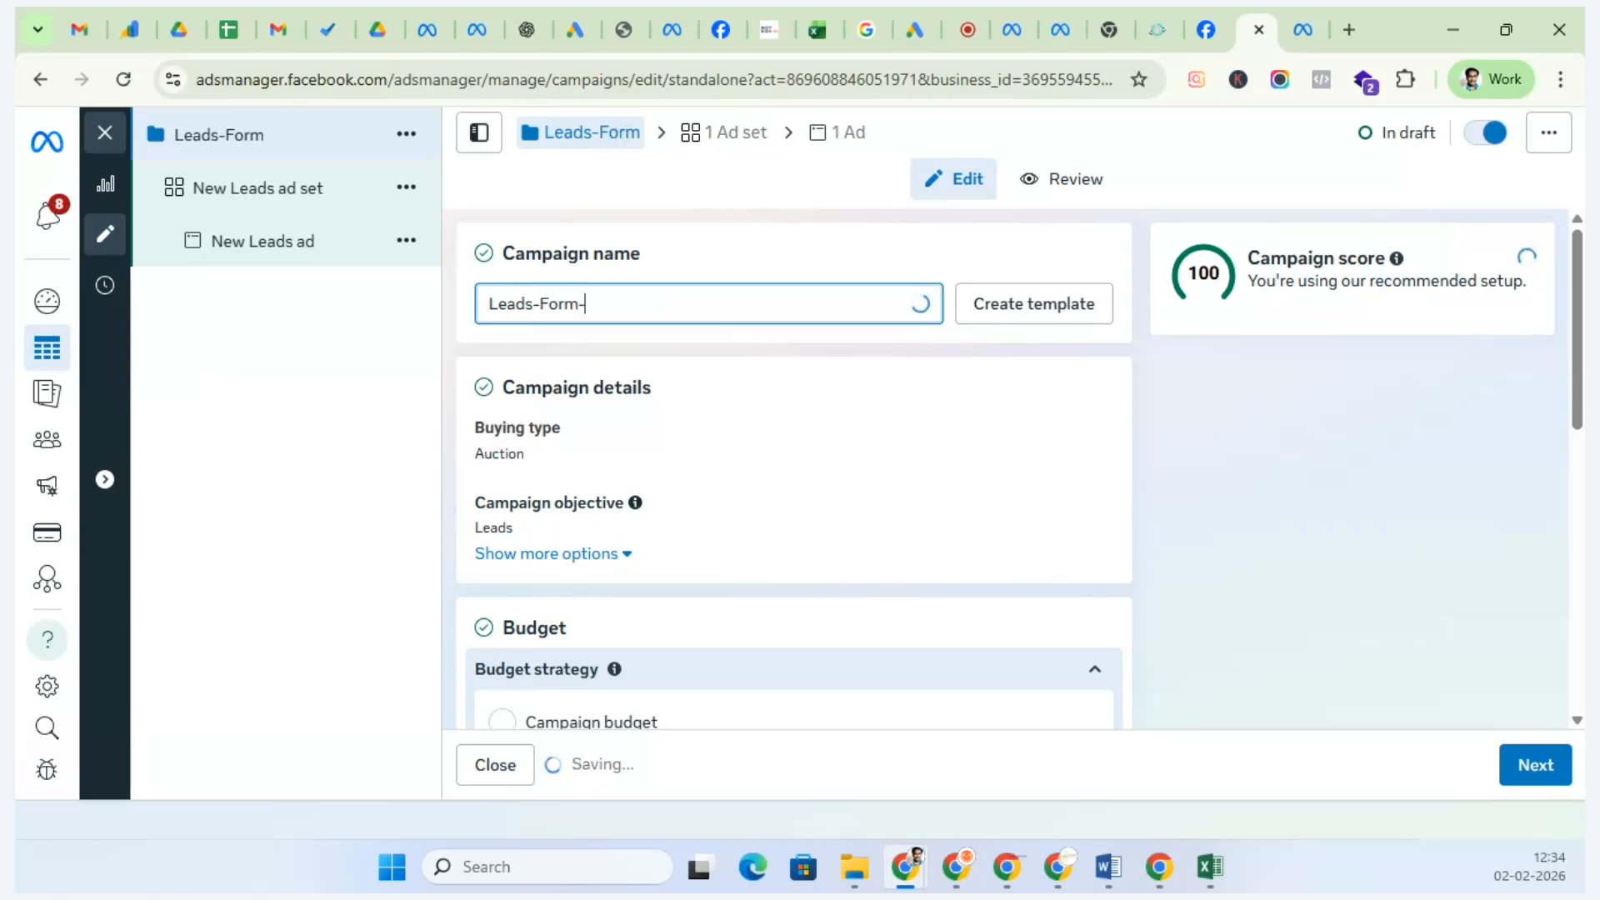
{"action": "type", "text": "0"}
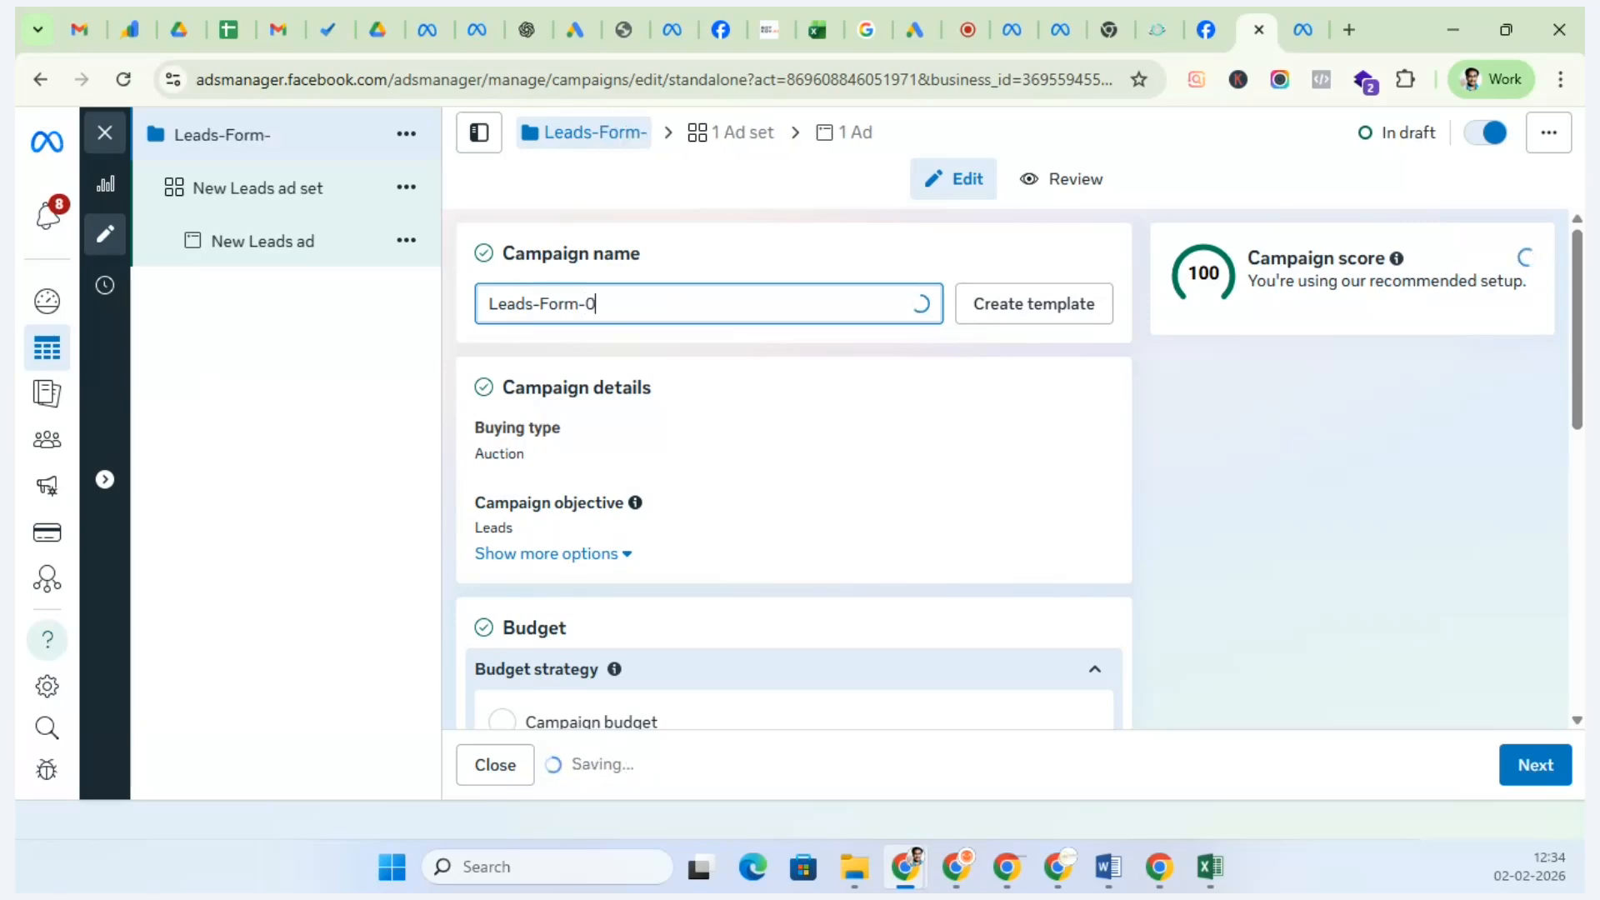
{"action": "type", "text": "2Feb2026"}
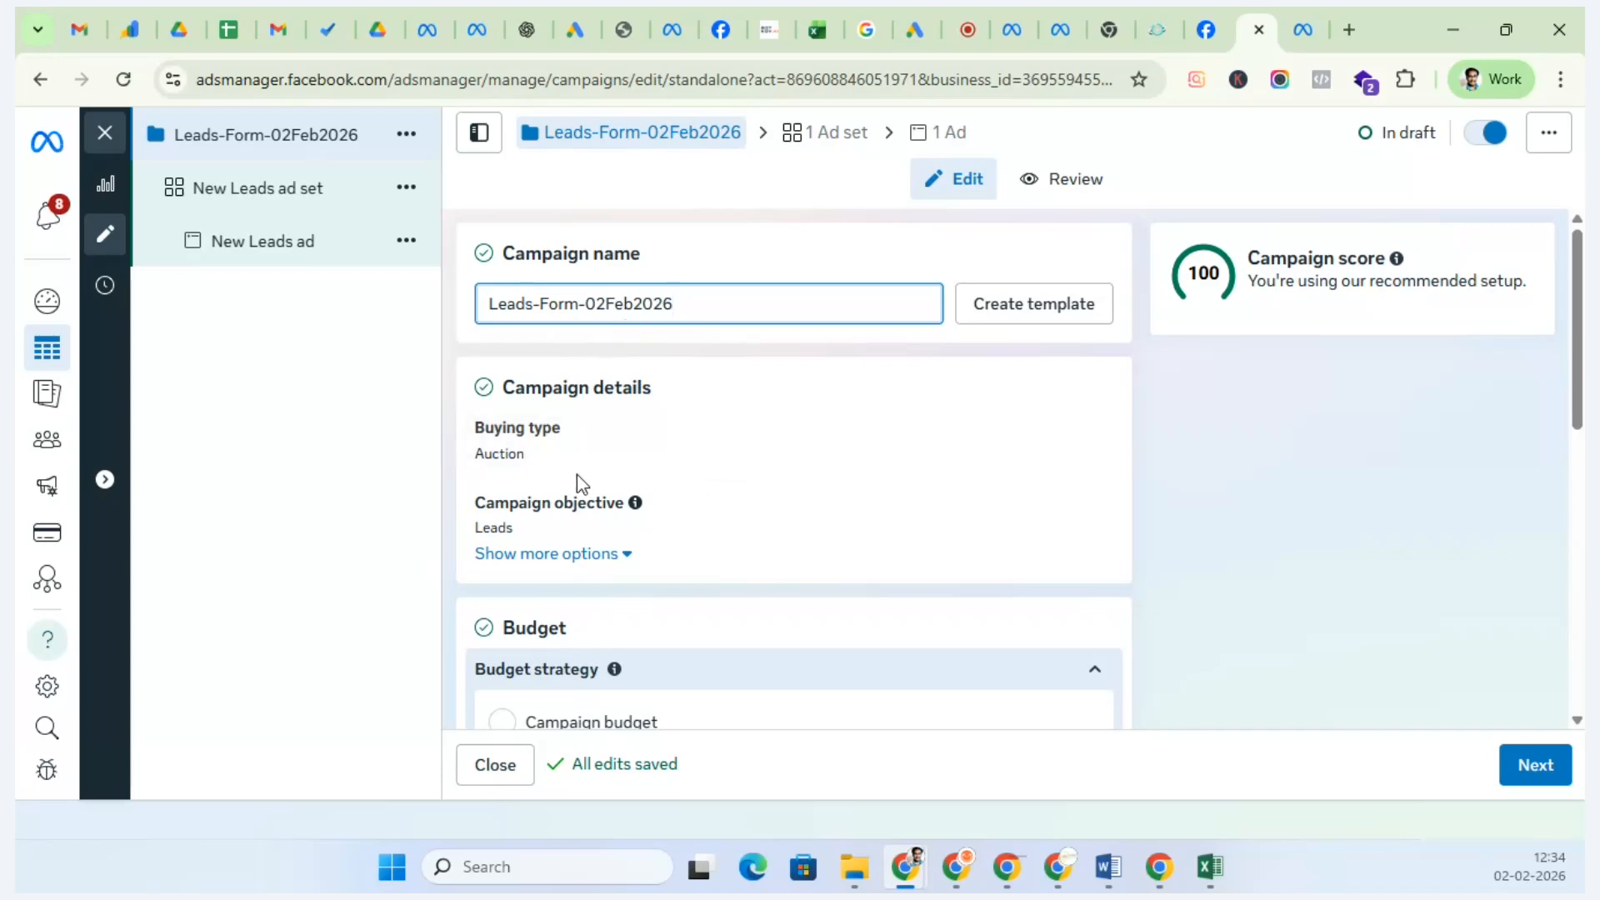
{"action": "scroll", "coordinate": [716, 463], "scroll_direction": "down", "scroll_amount": 1}
Step: Under more options, change the buying type to Reservation, then revert it to Auction
{"action": "left_click", "coordinate": [563, 437]}
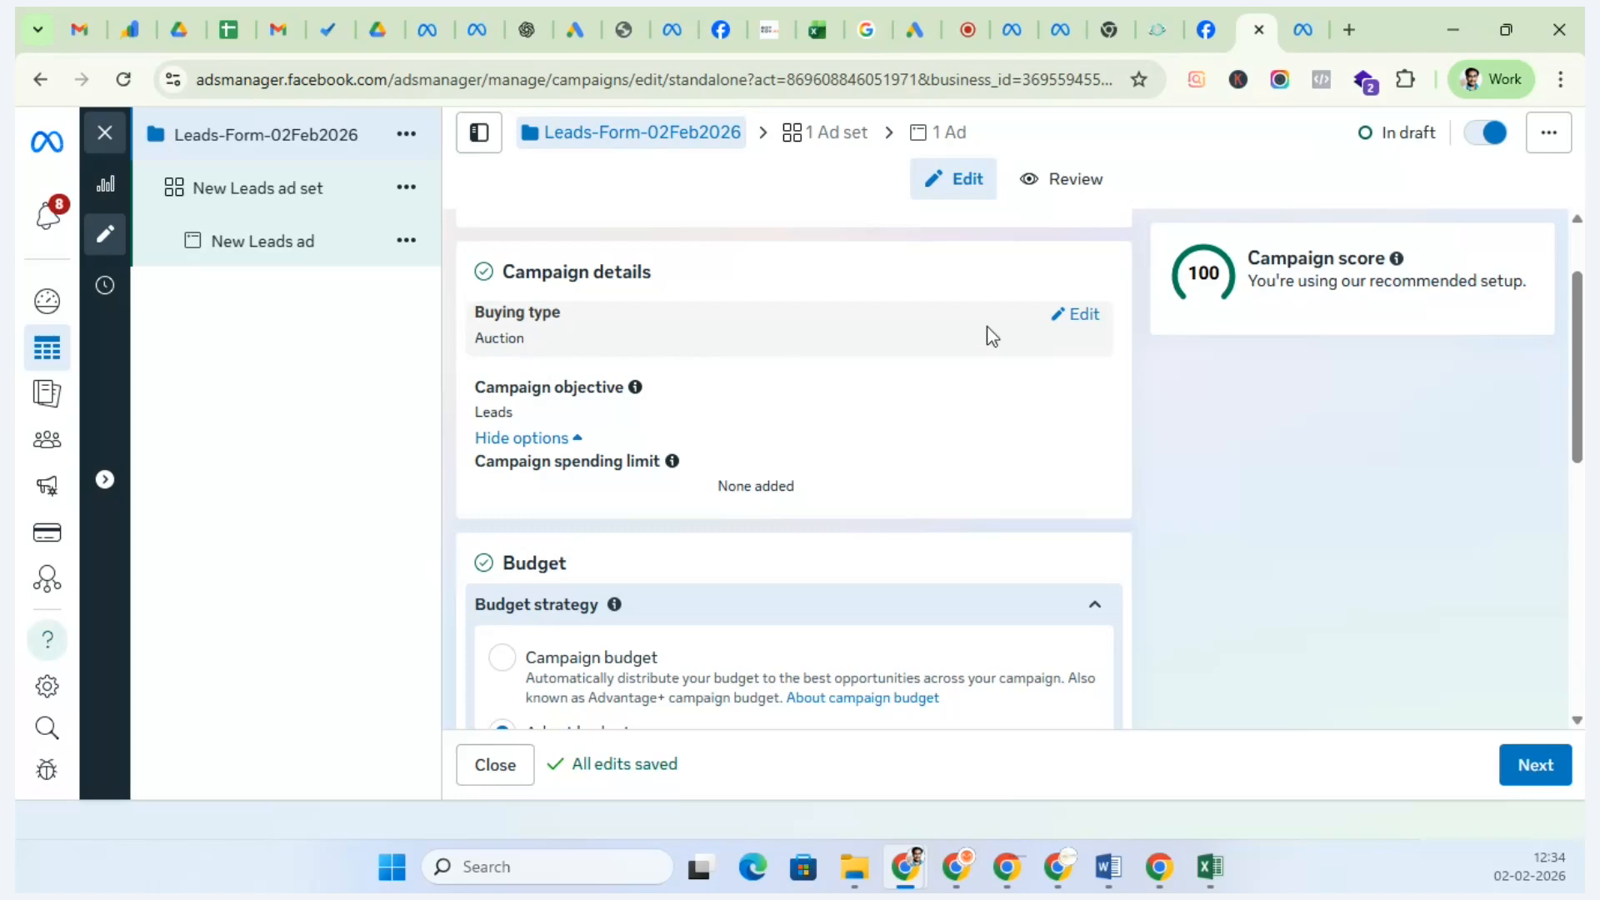
{"action": "left_click", "coordinate": [1076, 317]}
{"action": "left_click", "coordinate": [707, 365]}
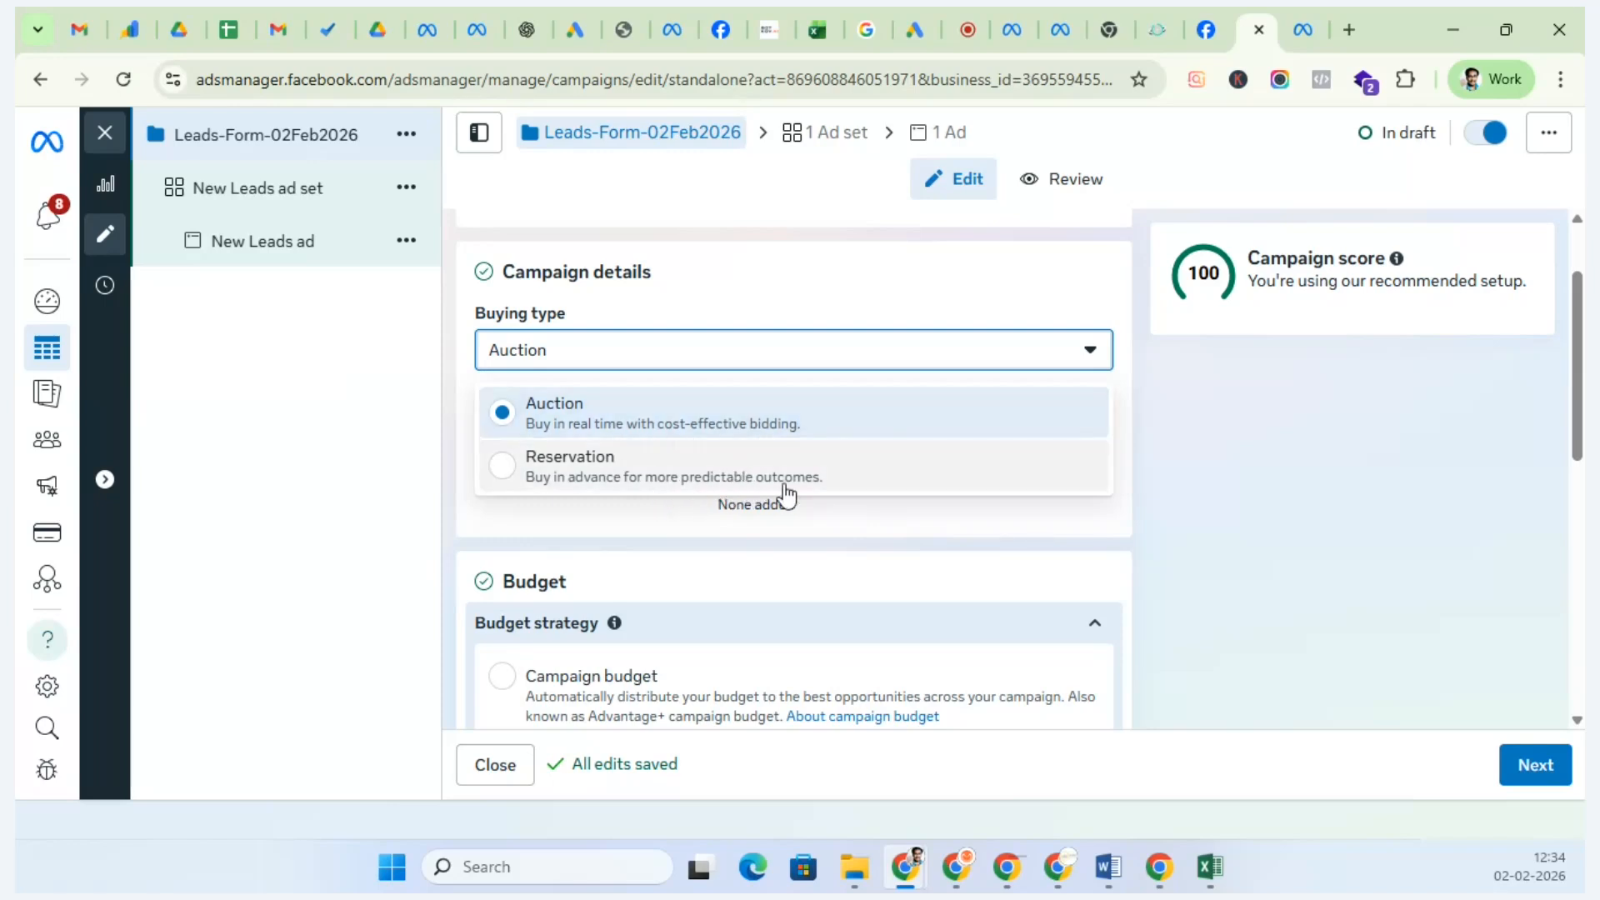
{"action": "left_click", "coordinate": [609, 479]}
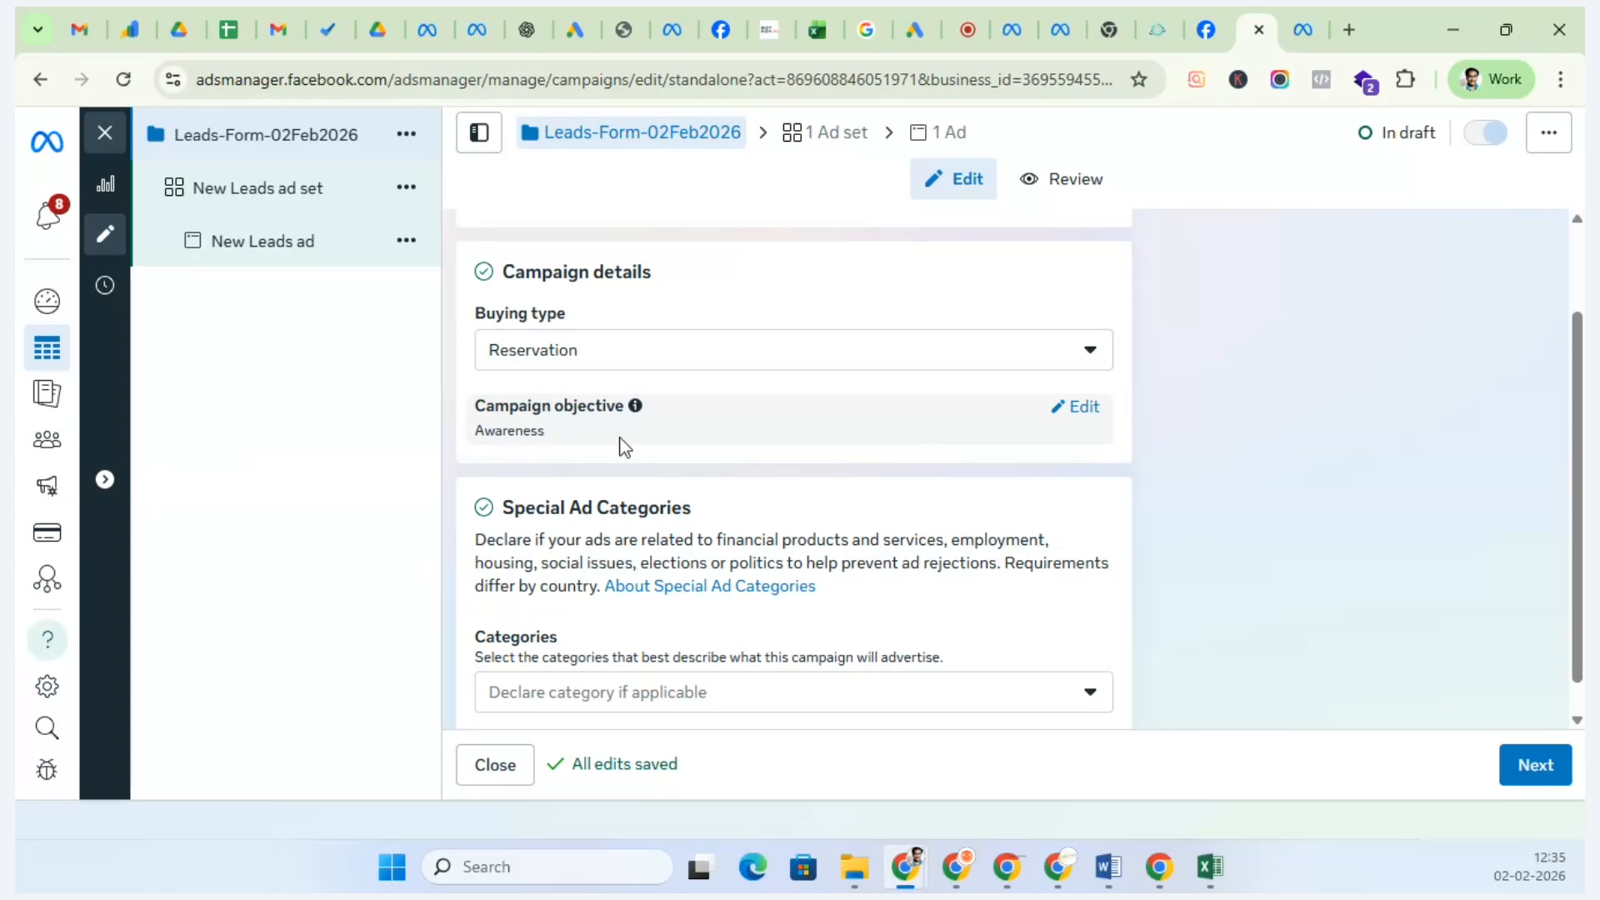
{"action": "left_click", "coordinate": [1075, 408]}
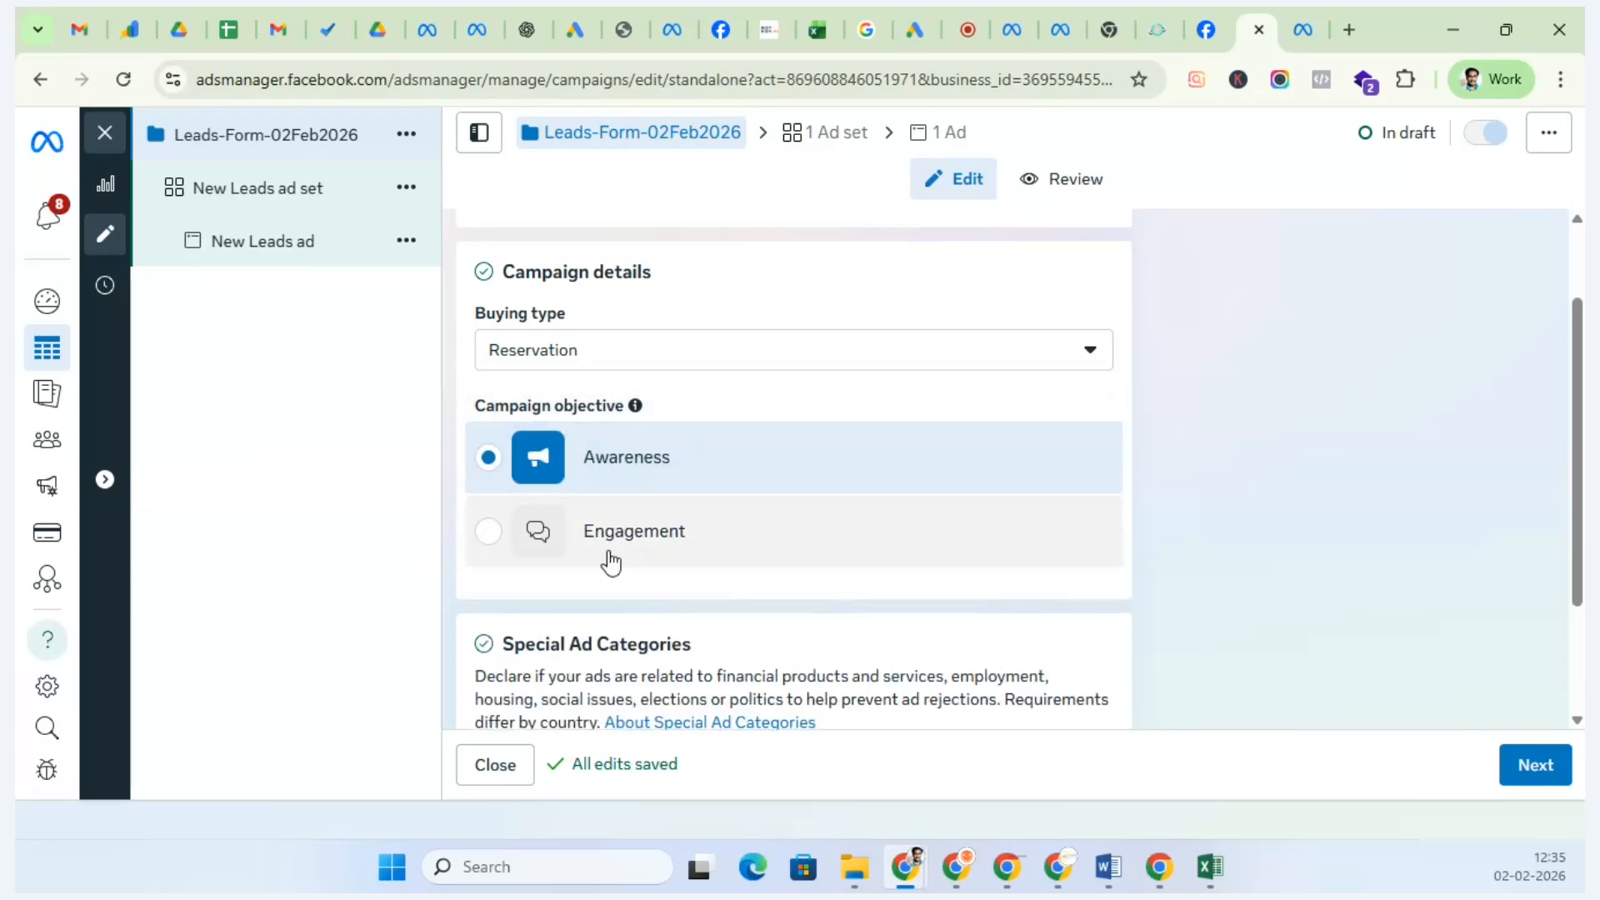
{"action": "left_click", "coordinate": [556, 353]}
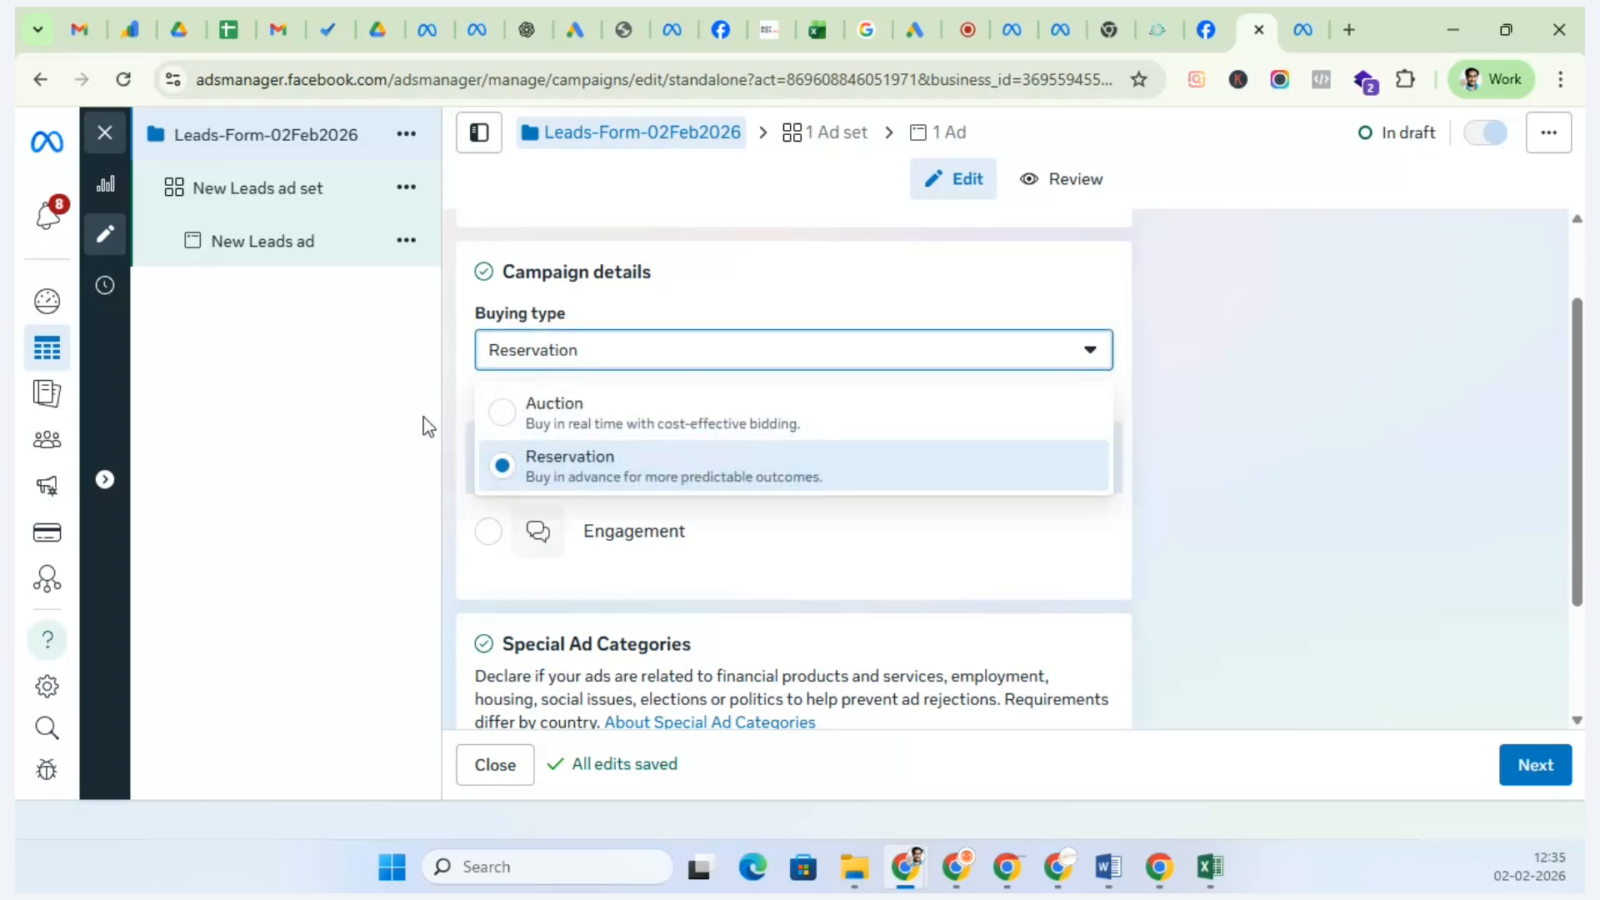
{"action": "left_click", "coordinate": [365, 422]}
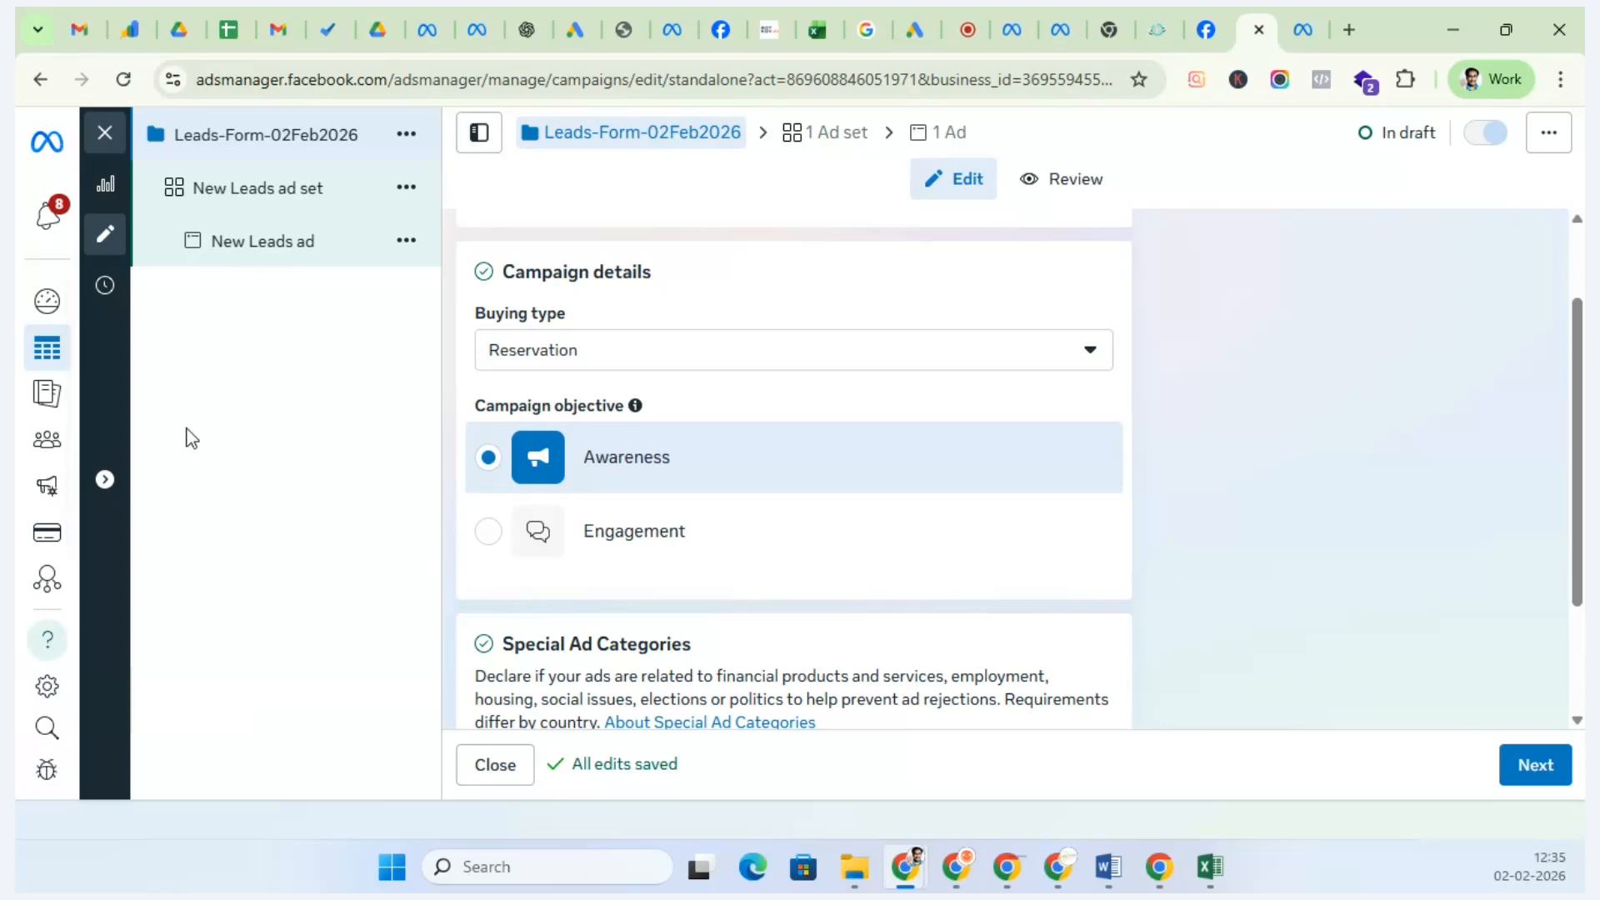
{"action": "left_click", "coordinate": [569, 354]}
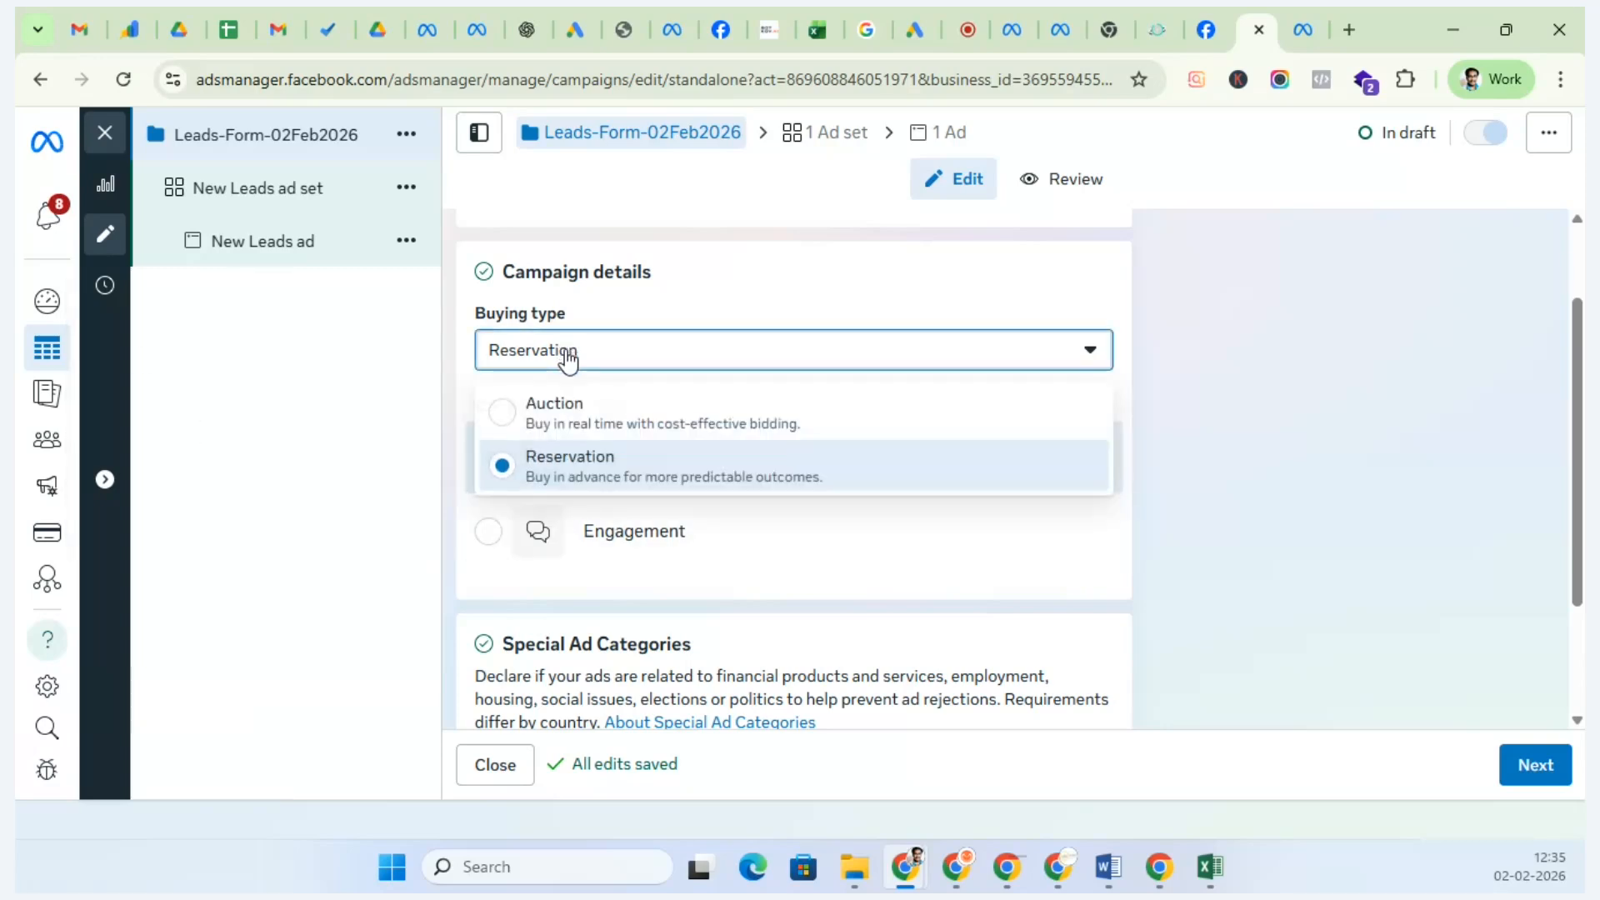
{"action": "left_click", "coordinate": [567, 407]}
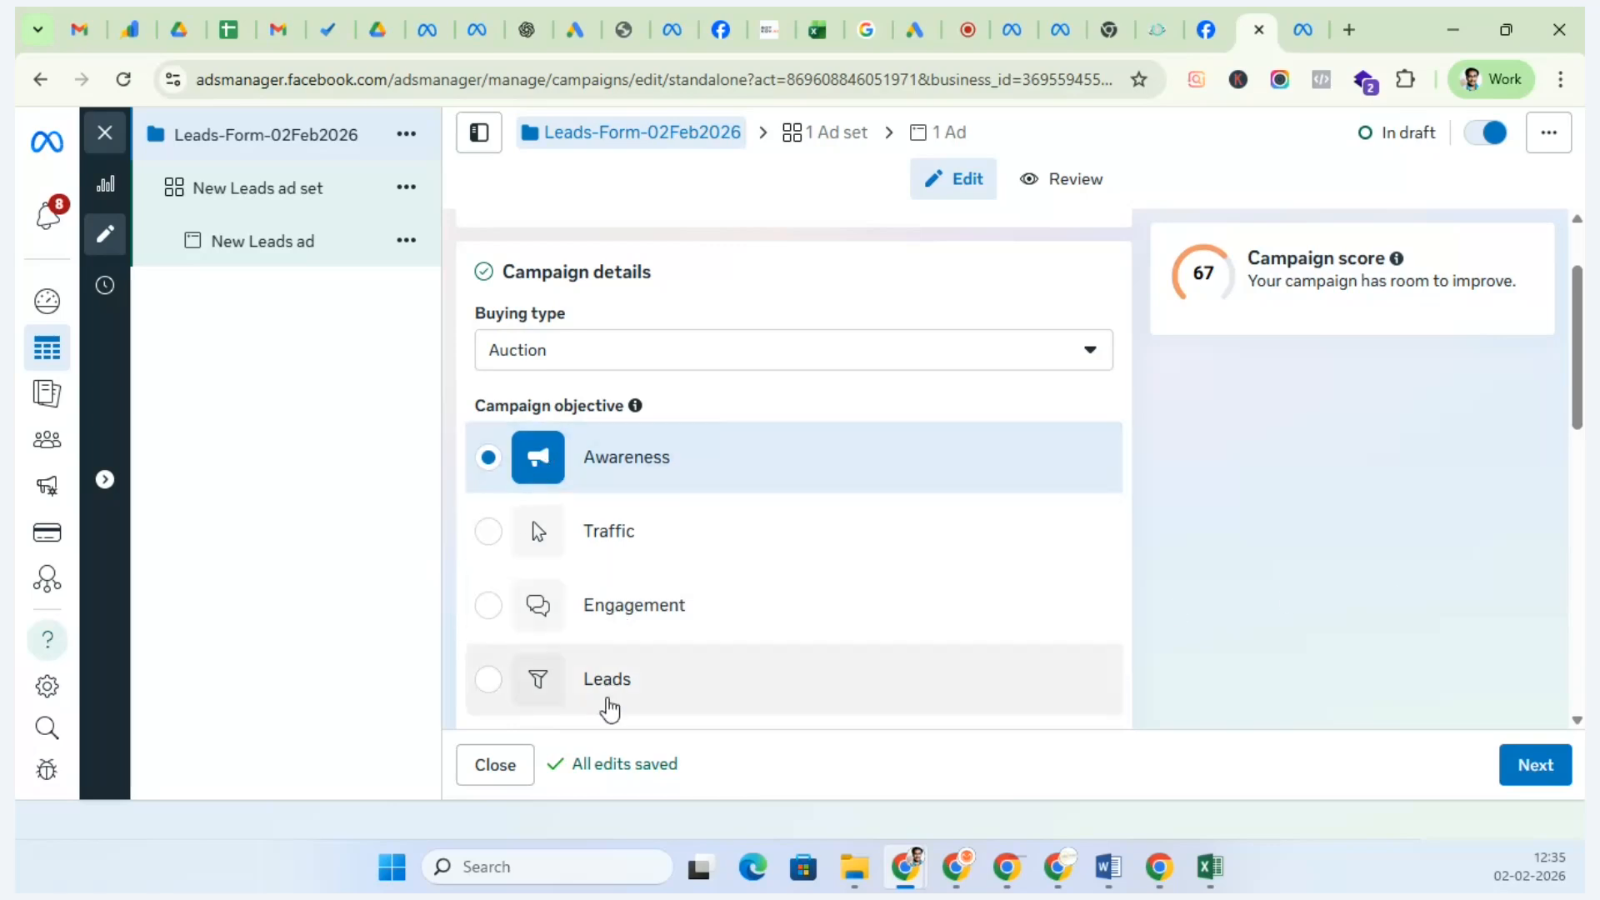
Step: Reselect Leads as the campaign objective, leaving the Auction buying type unchanged
{"action": "left_click", "coordinate": [602, 679]}
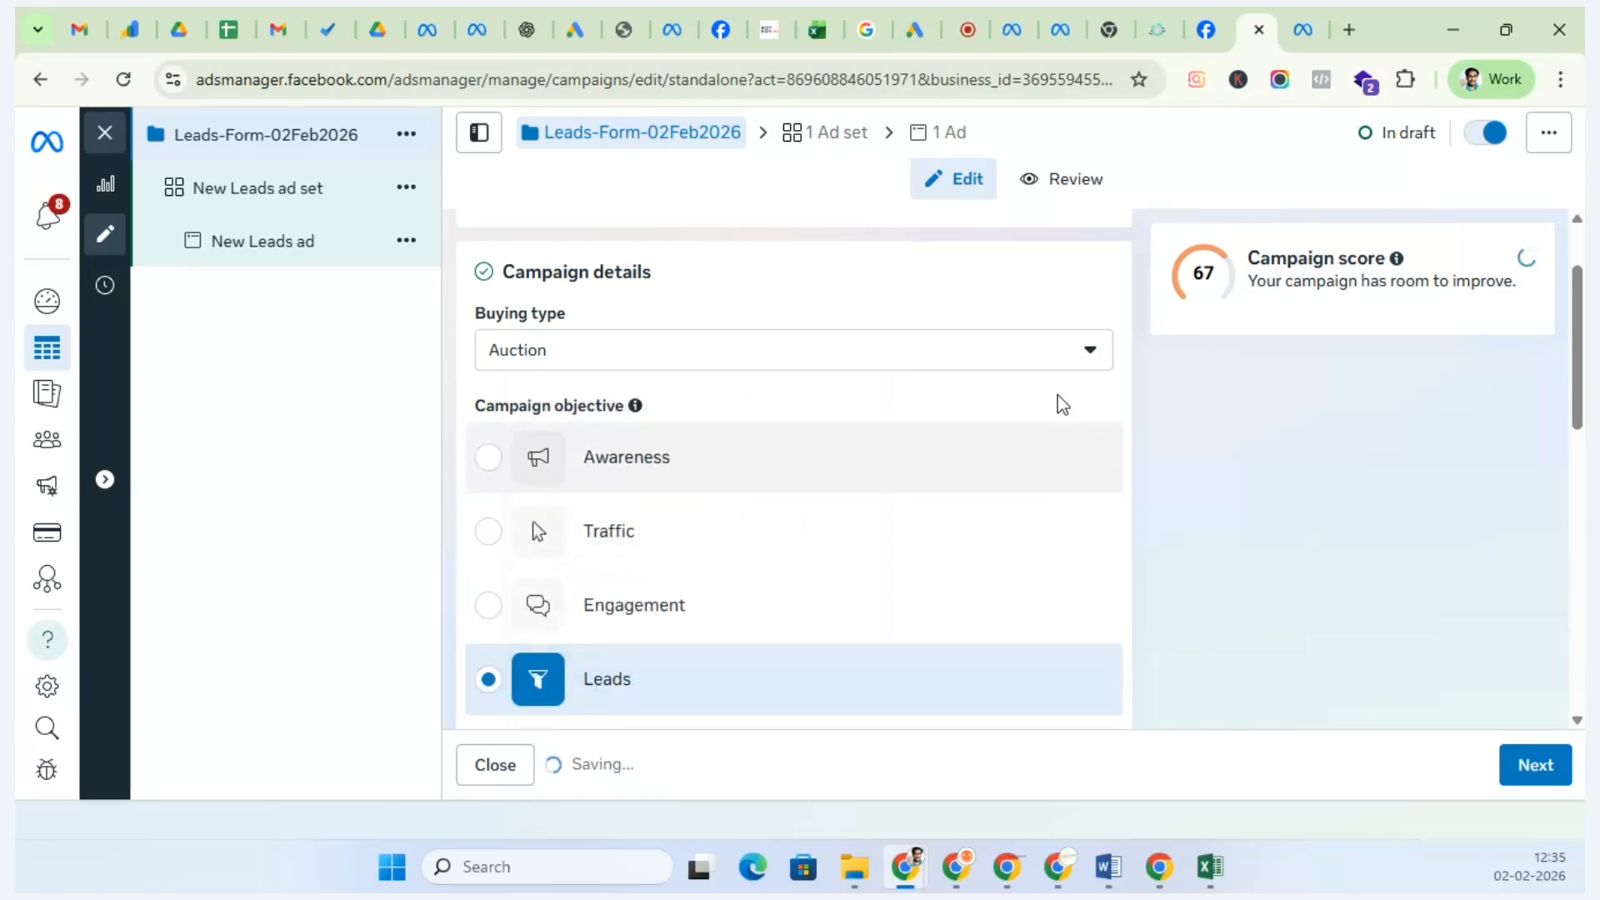
{"action": "left_click", "coordinate": [1071, 354]}
{"action": "left_click", "coordinate": [1078, 296]}
{"action": "scroll", "coordinate": [984, 484], "scroll_direction": "down", "scroll_amount": 2}
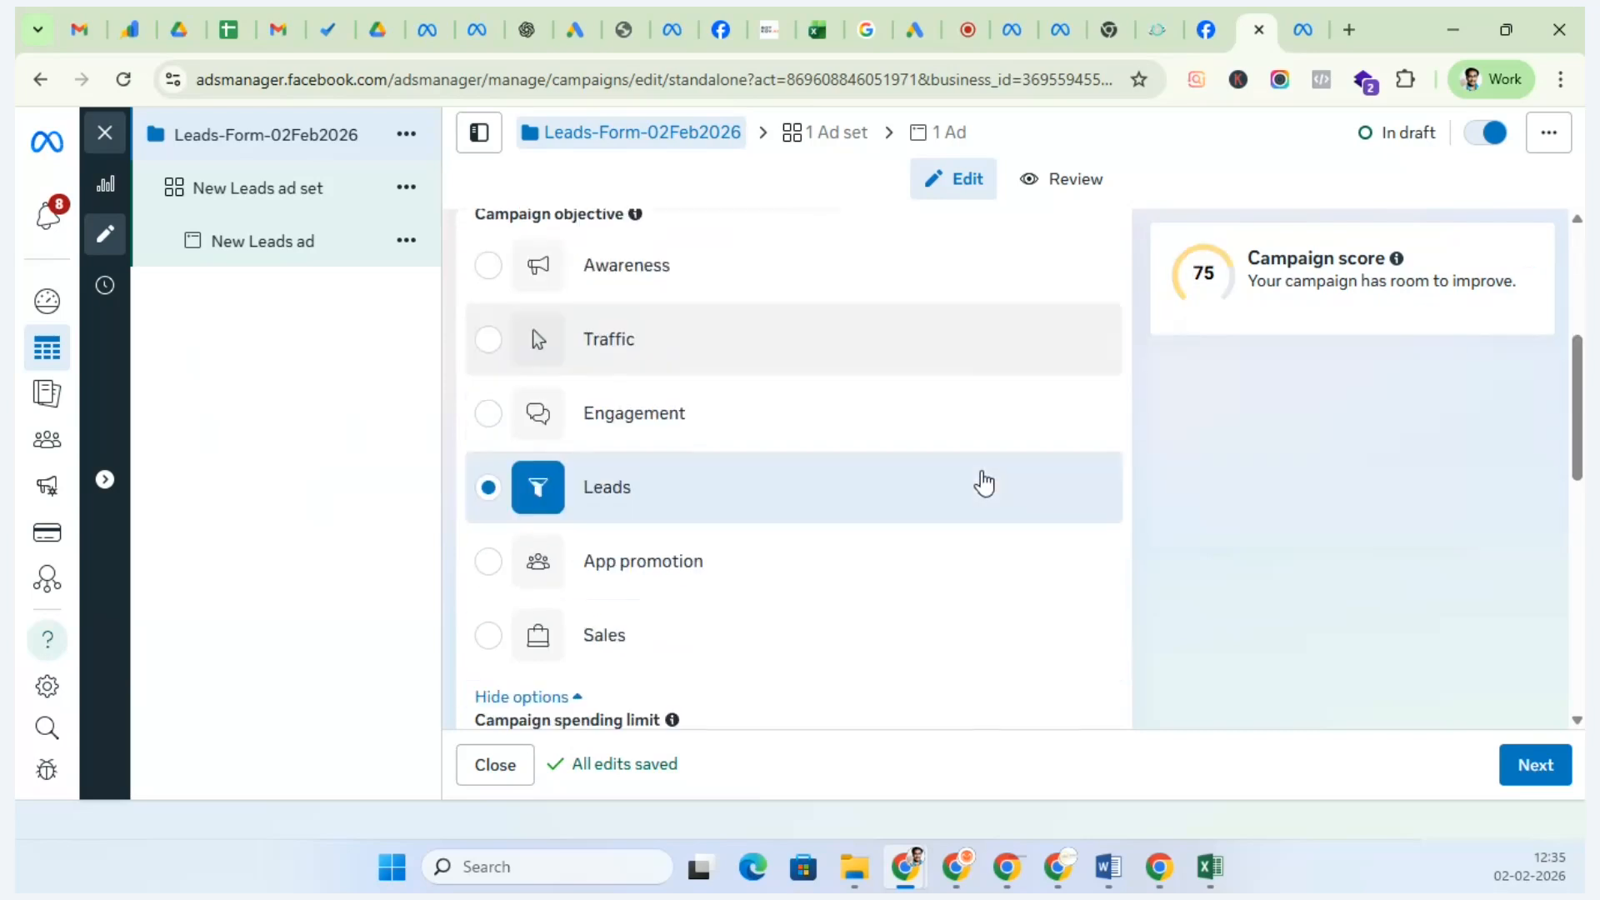
{"action": "scroll", "coordinate": [984, 483], "scroll_direction": "down", "scroll_amount": 3}
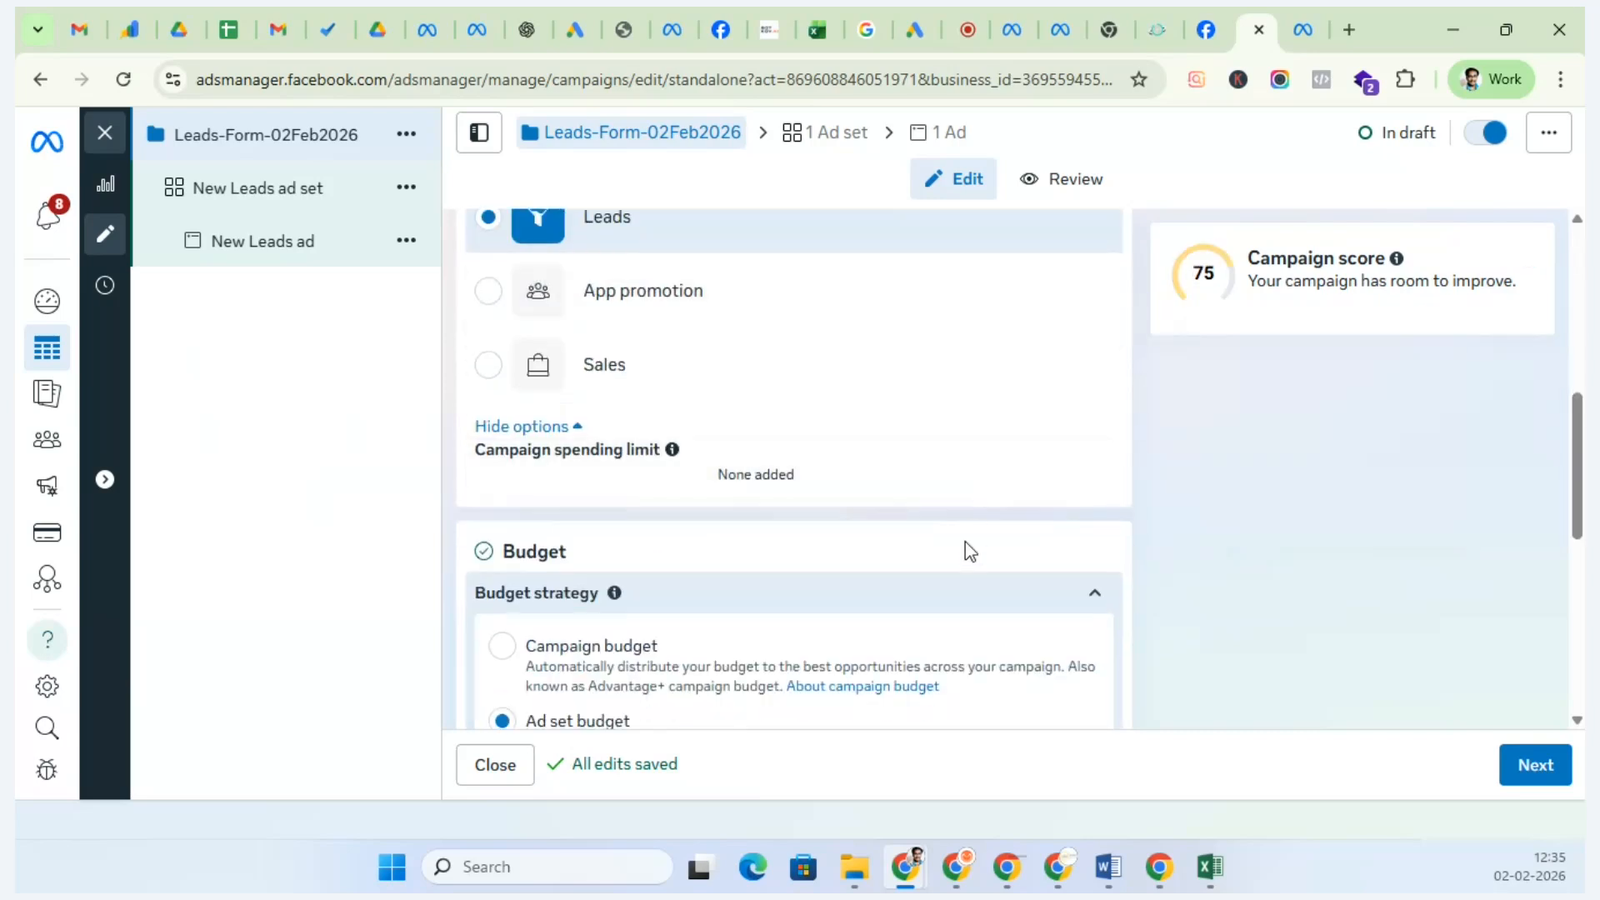
{"action": "left_click", "coordinate": [559, 426]}
{"action": "left_click", "coordinate": [560, 428]}
Step: Set the budget strategy to Campaign budget with a ₹800.00 daily budget
{"action": "scroll", "coordinate": [611, 452], "scroll_direction": "up", "scroll_amount": 4}
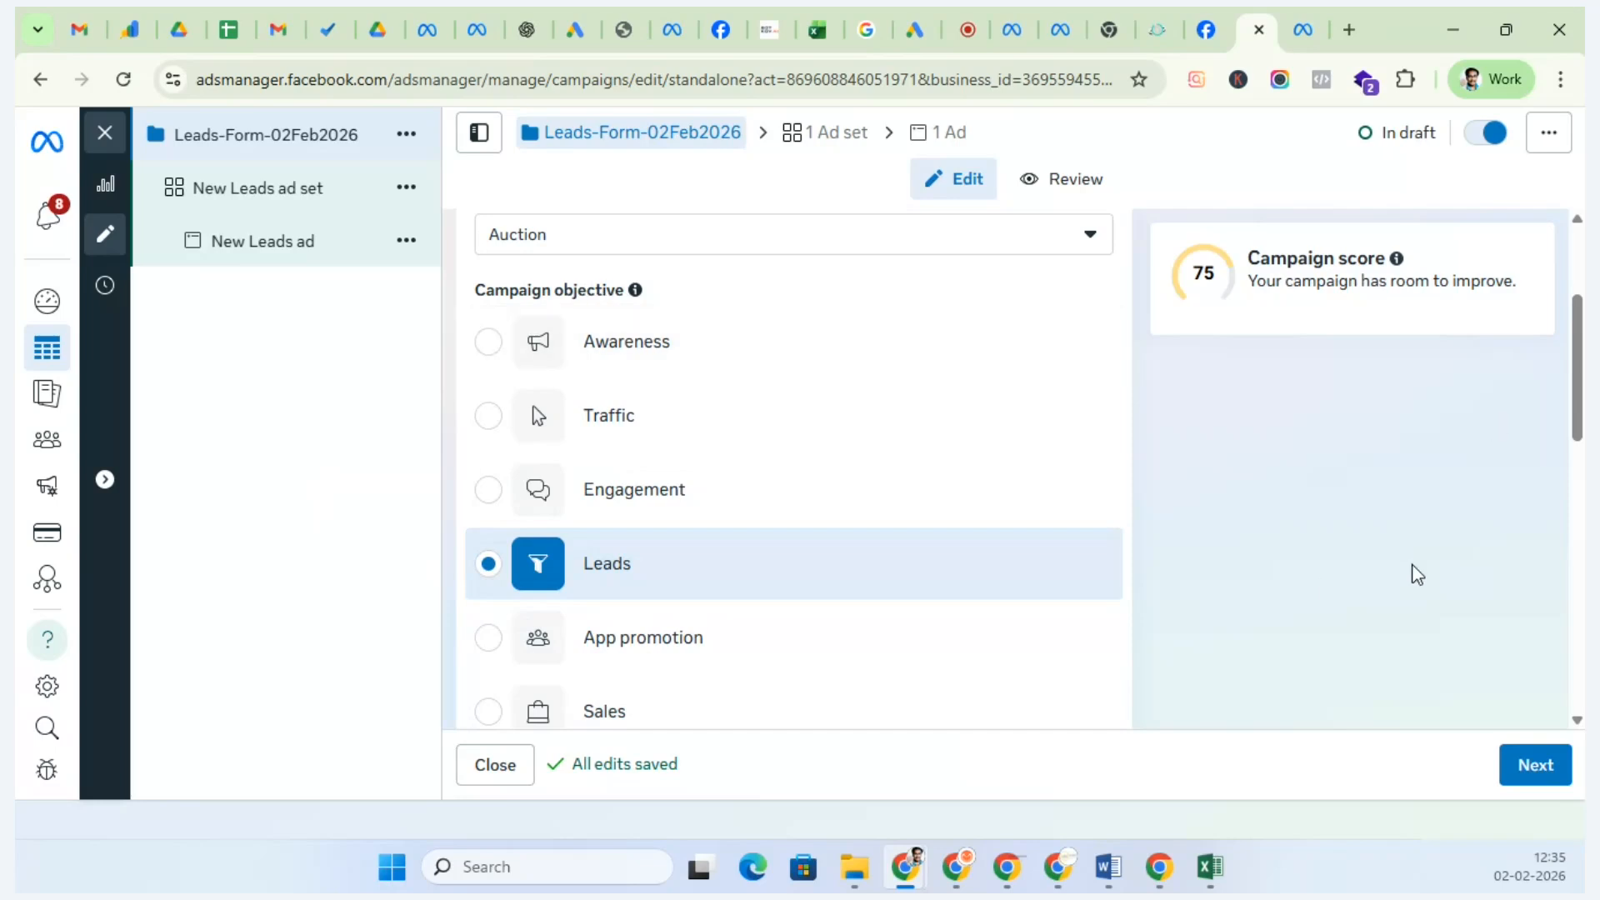
{"action": "scroll", "coordinate": [1172, 590], "scroll_direction": "down", "scroll_amount": 5}
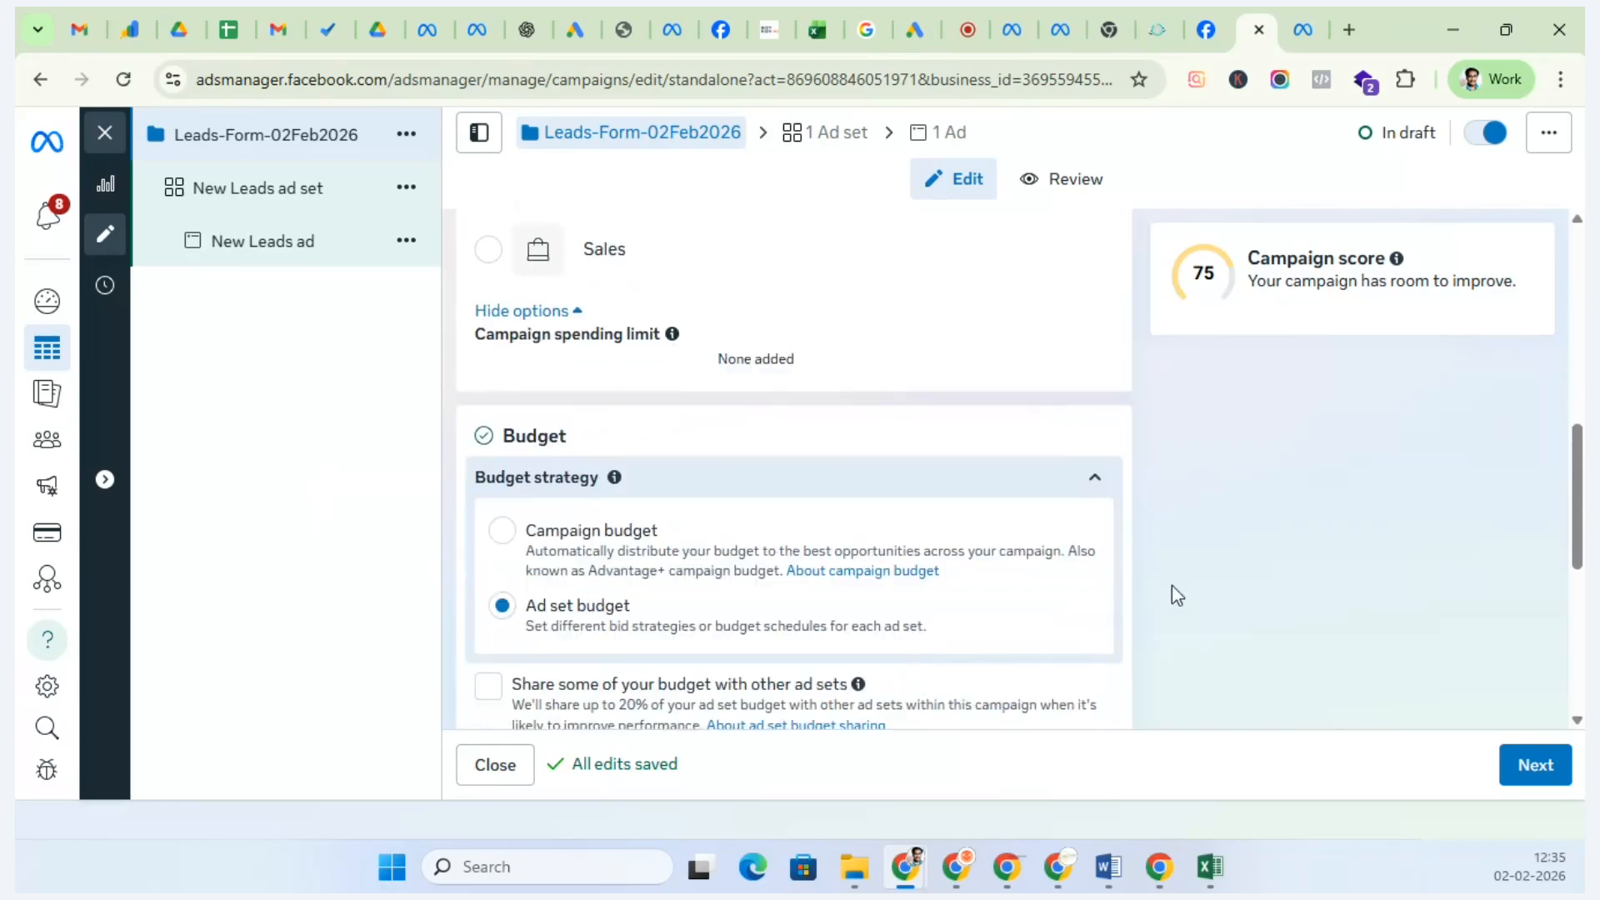
{"action": "mouse_move", "coordinate": [697, 345]}
{"action": "scroll", "coordinate": [583, 542], "scroll_direction": "down", "scroll_amount": 1}
{"action": "left_click", "coordinate": [502, 414]}
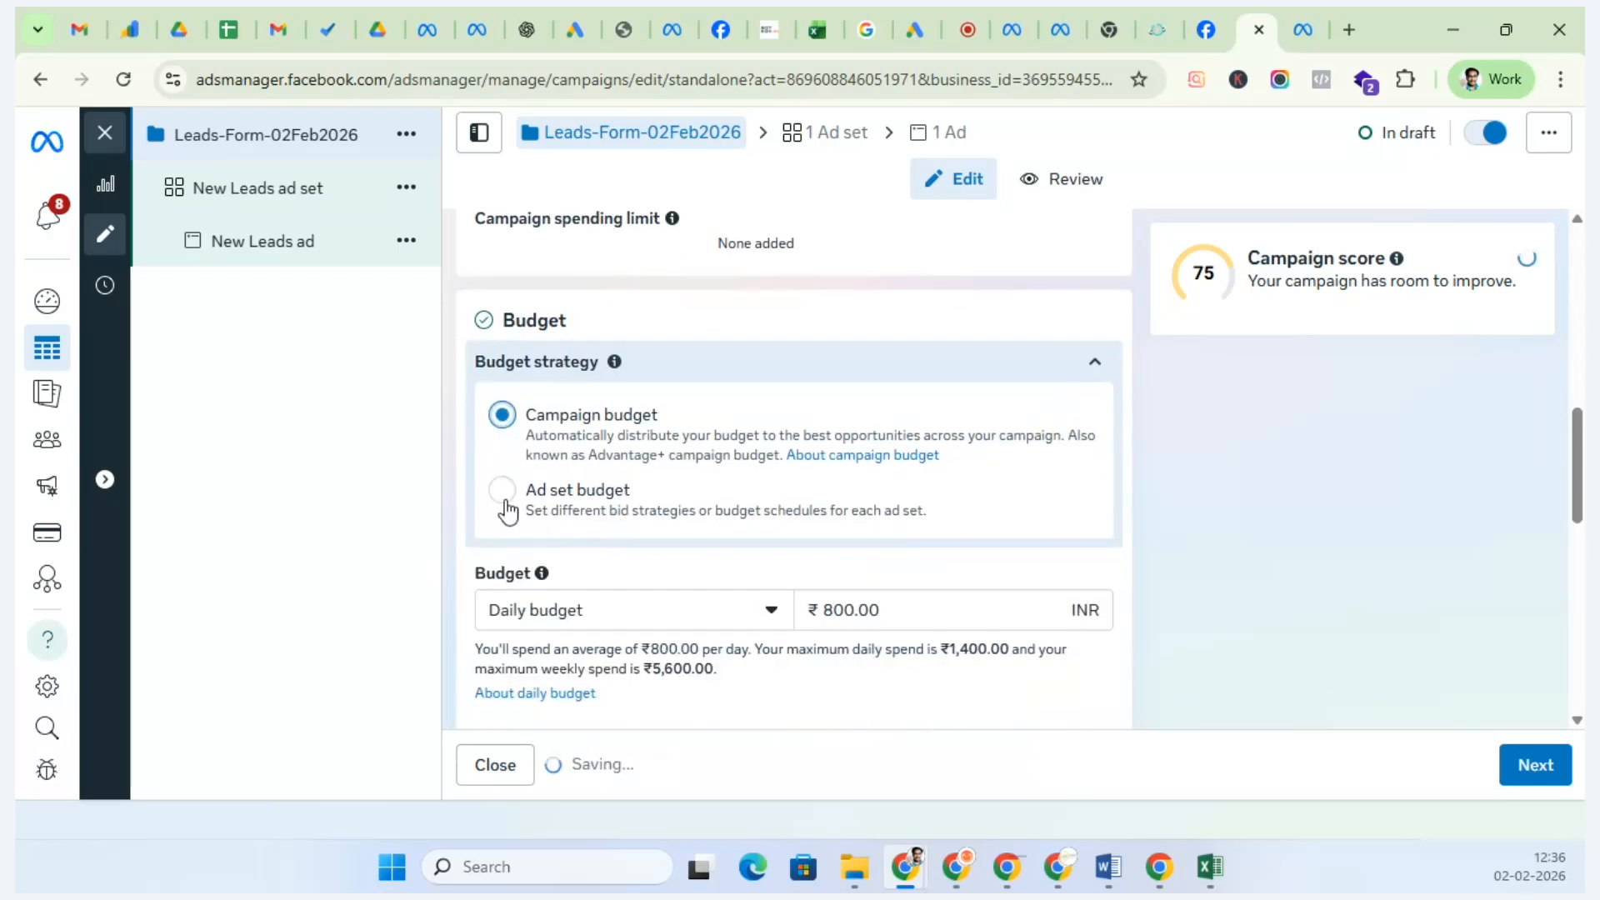
{"action": "left_click", "coordinate": [503, 500]}
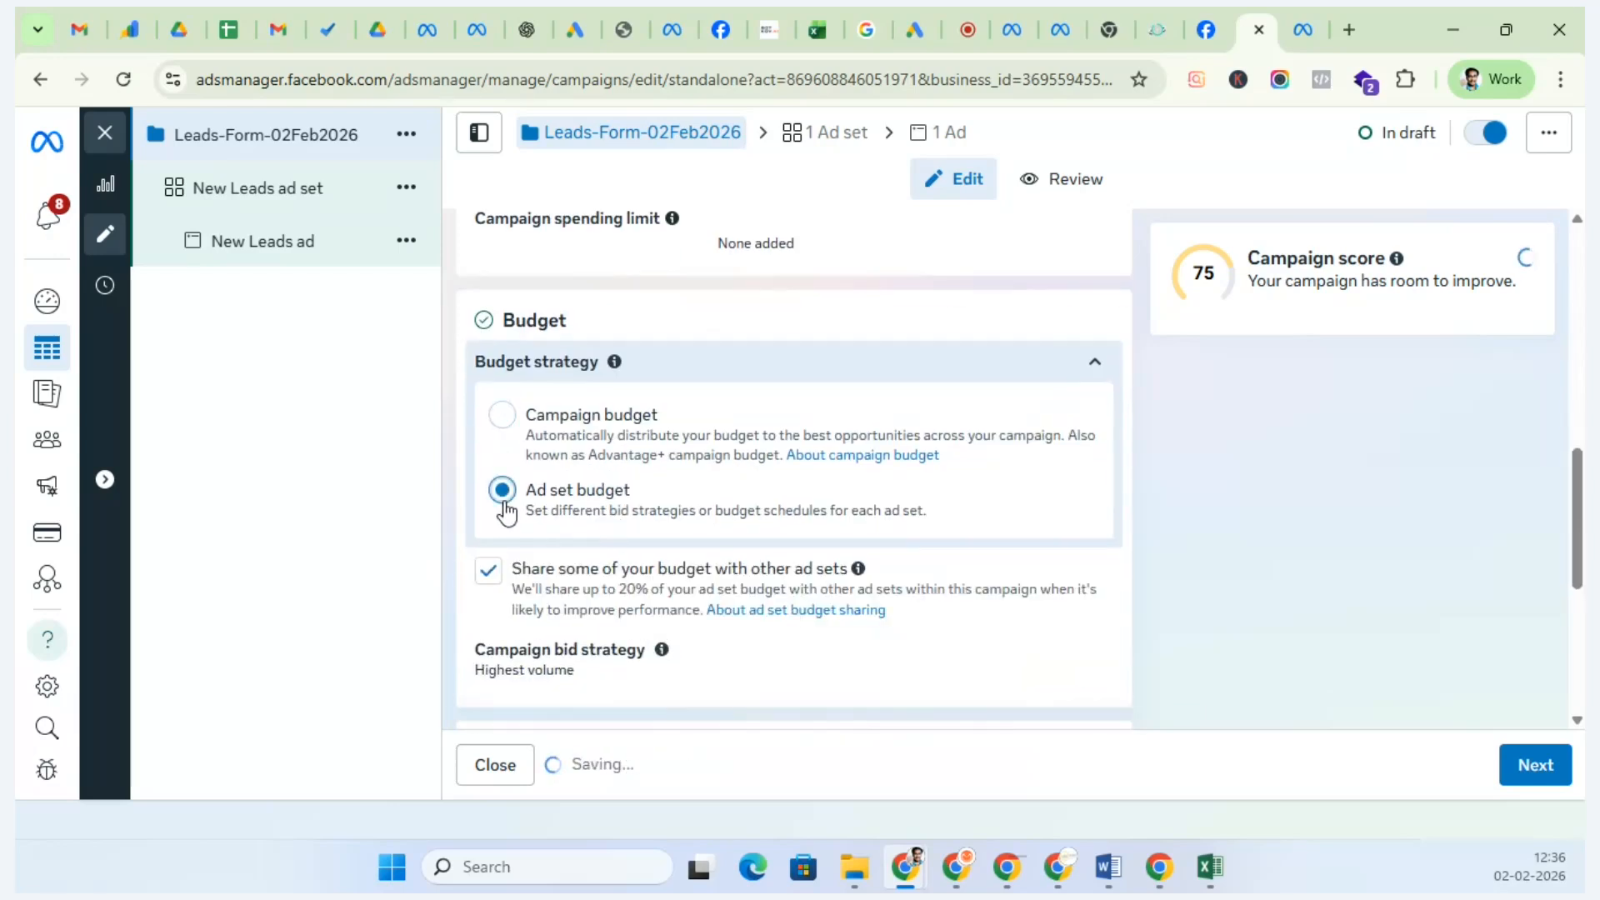
{"action": "left_click", "coordinate": [505, 415]}
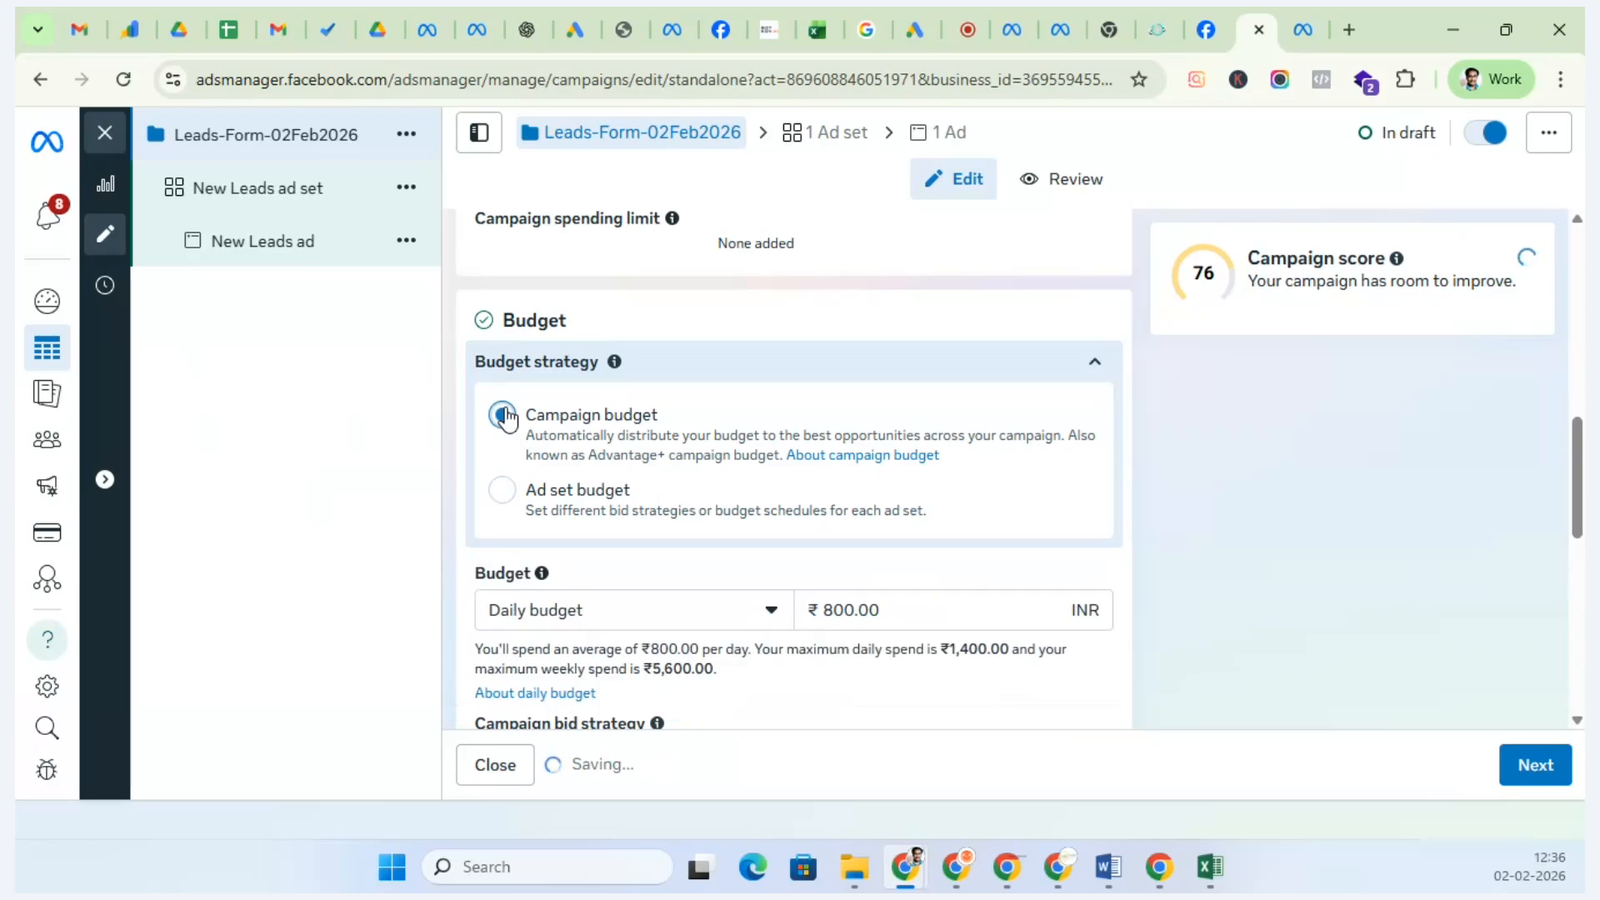
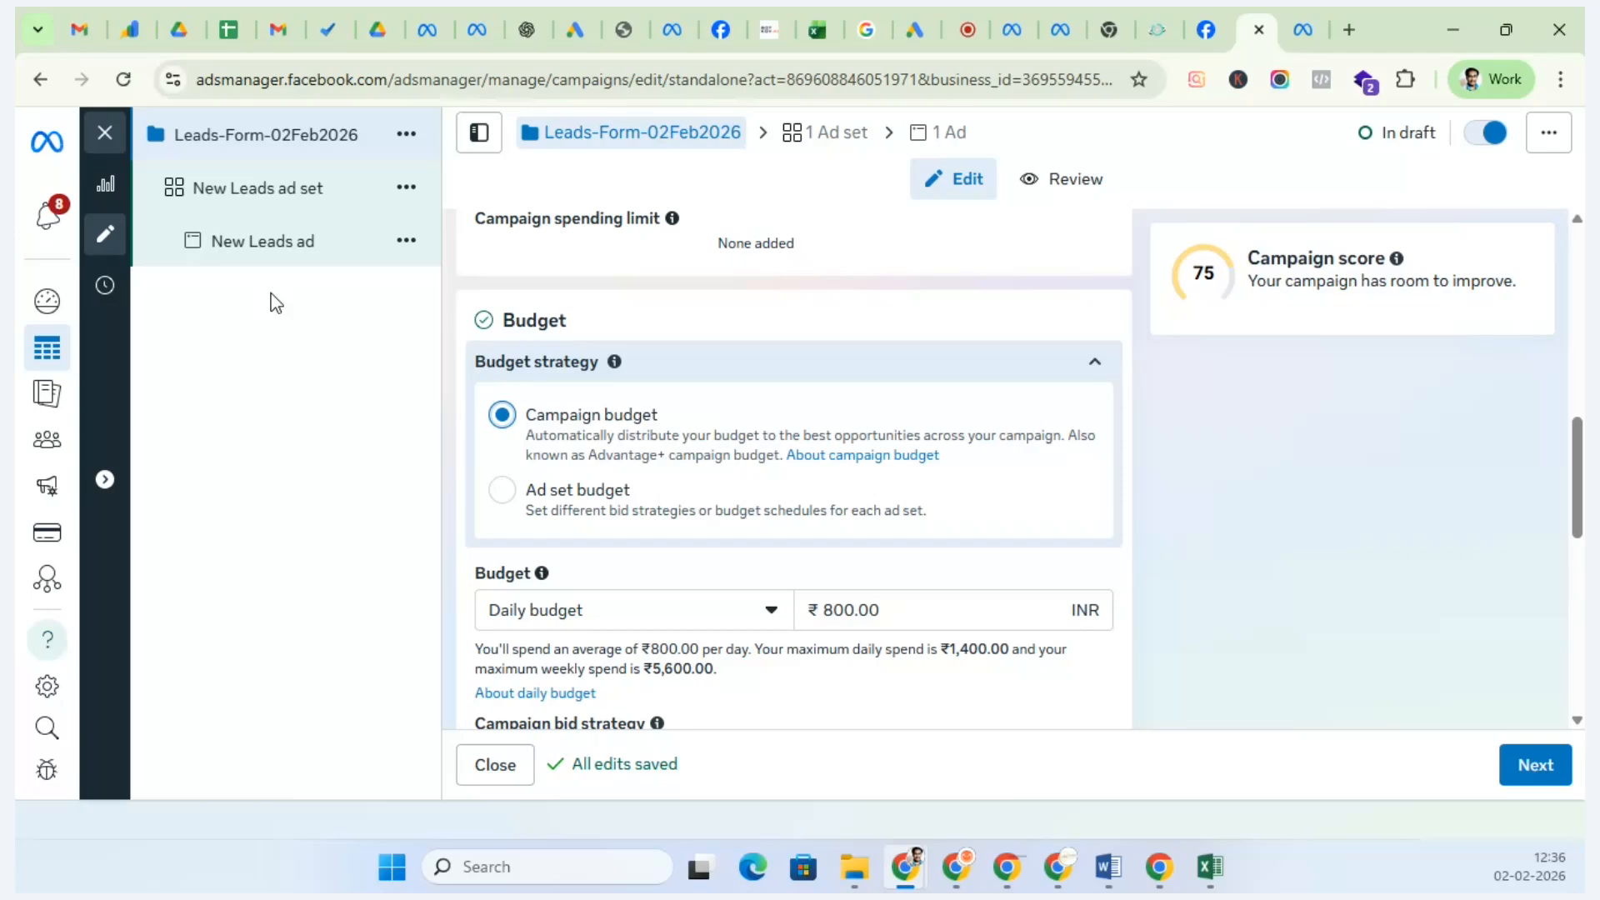
Step: Try Ad set budget, then revert to the ₹800.00 daily campaign budget
{"action": "left_click", "coordinate": [495, 503]}
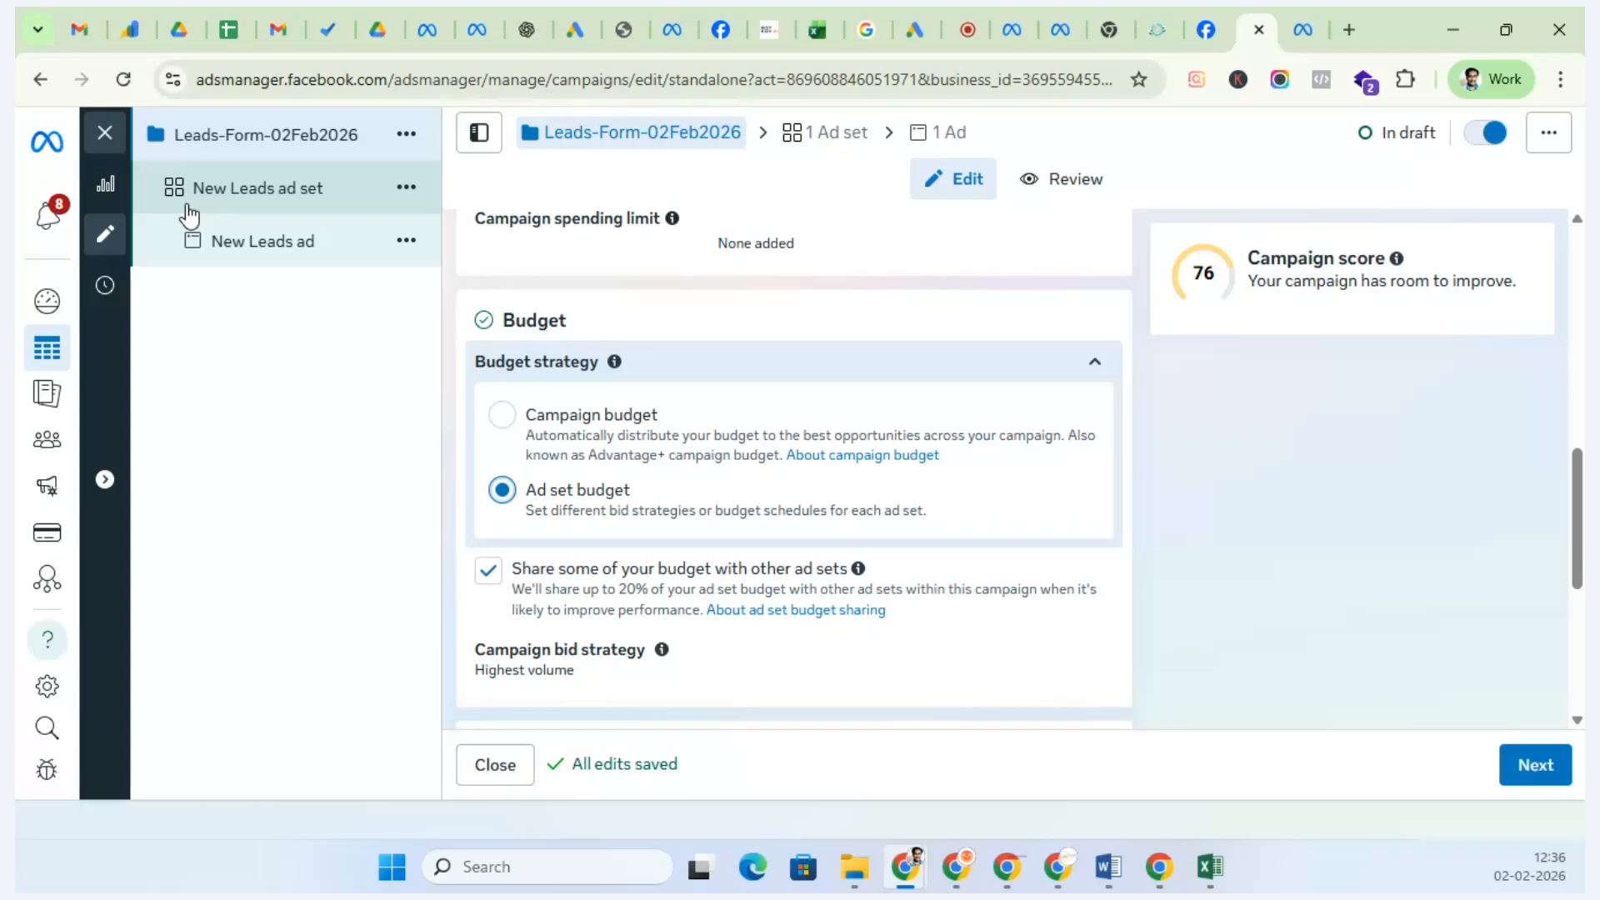
{"action": "left_click", "coordinate": [582, 448]}
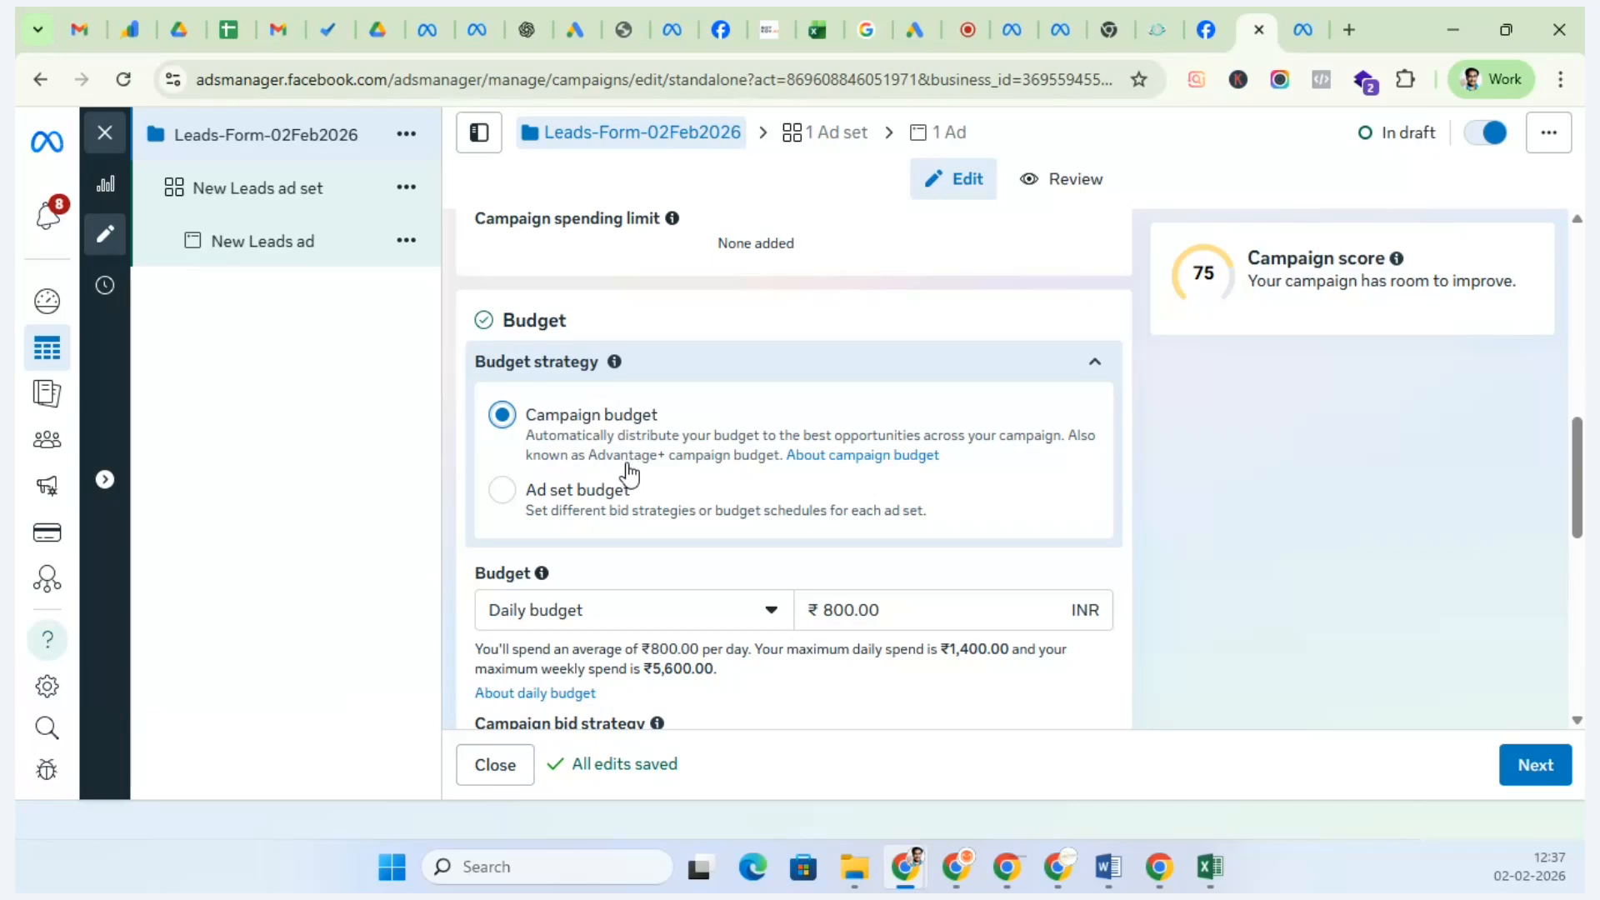
Step: Ask ChatGPT 'Guide me CBO or AD Set budget'
{"action": "left_click", "coordinate": [526, 30]}
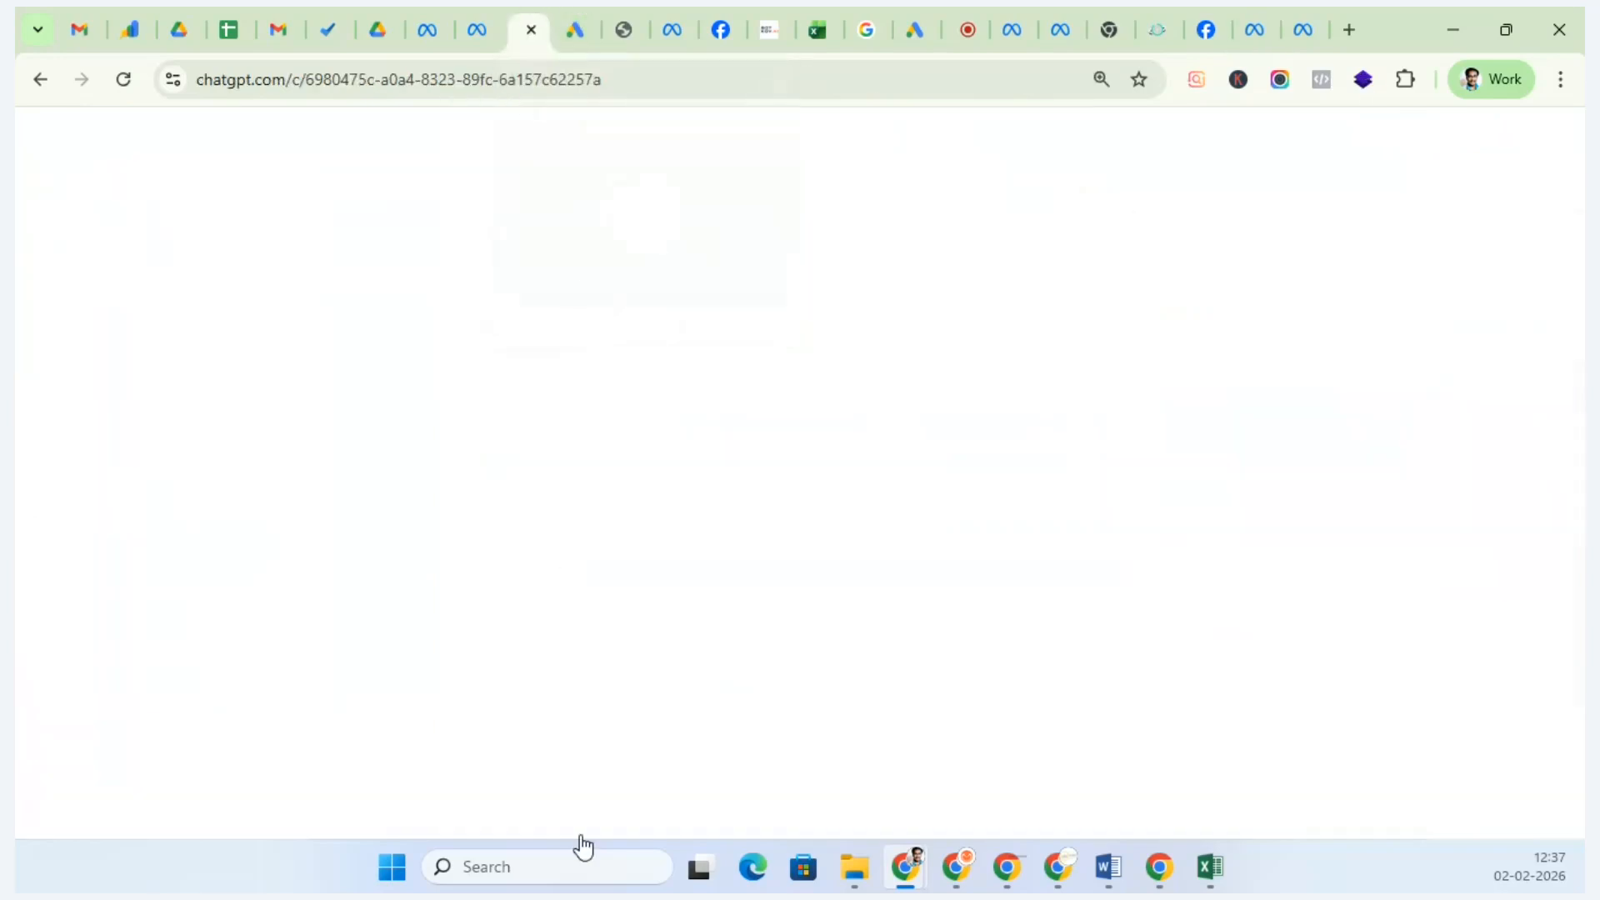
{"action": "left_click", "coordinate": [667, 744]}
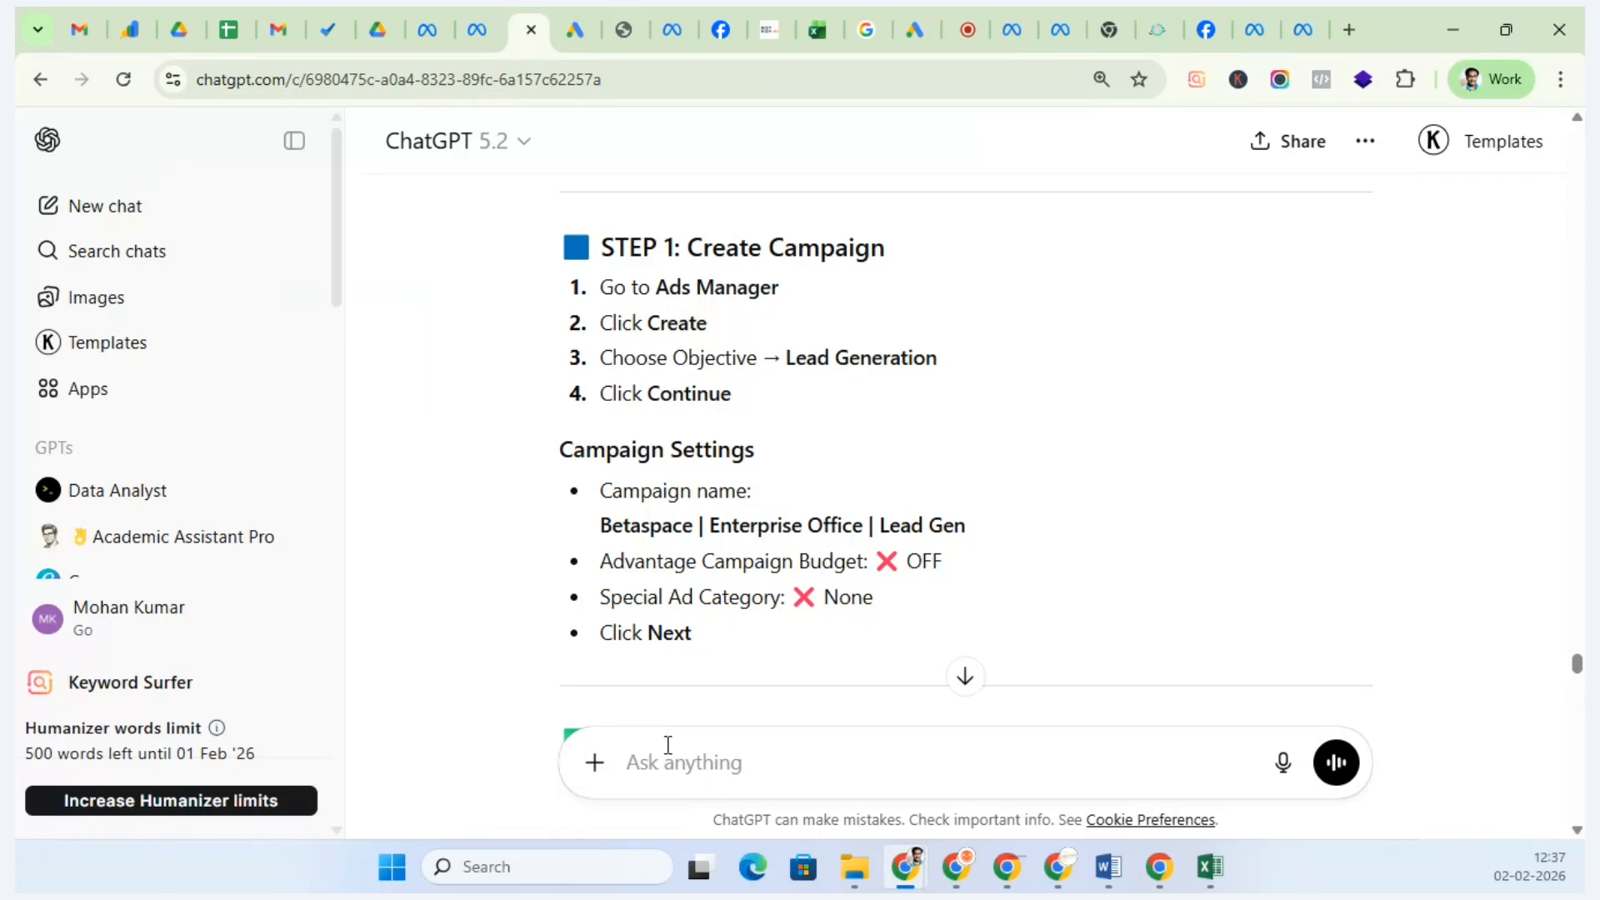
{"action": "type", "text": "Gufir mer"}
{"action": "scroll", "coordinate": [831, 561], "scroll_direction": "down", "scroll_amount": 5}
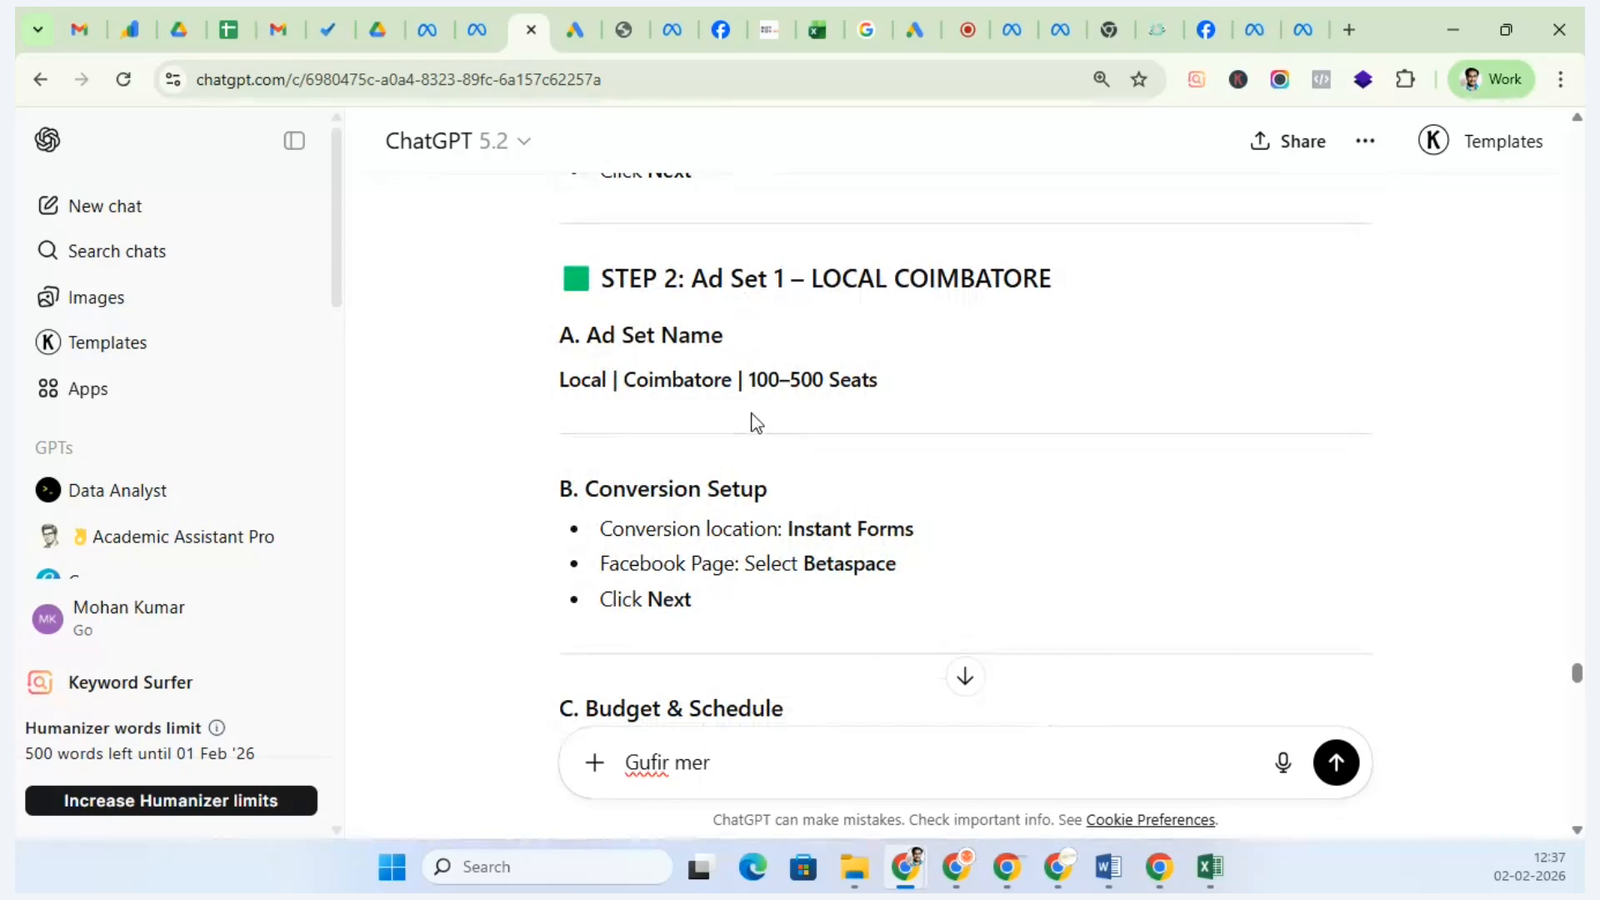
{"action": "scroll", "coordinate": [754, 416], "scroll_direction": "down", "scroll_amount": 6}
{"action": "scroll", "coordinate": [754, 408], "scroll_direction": "down", "scroll_amount": 3}
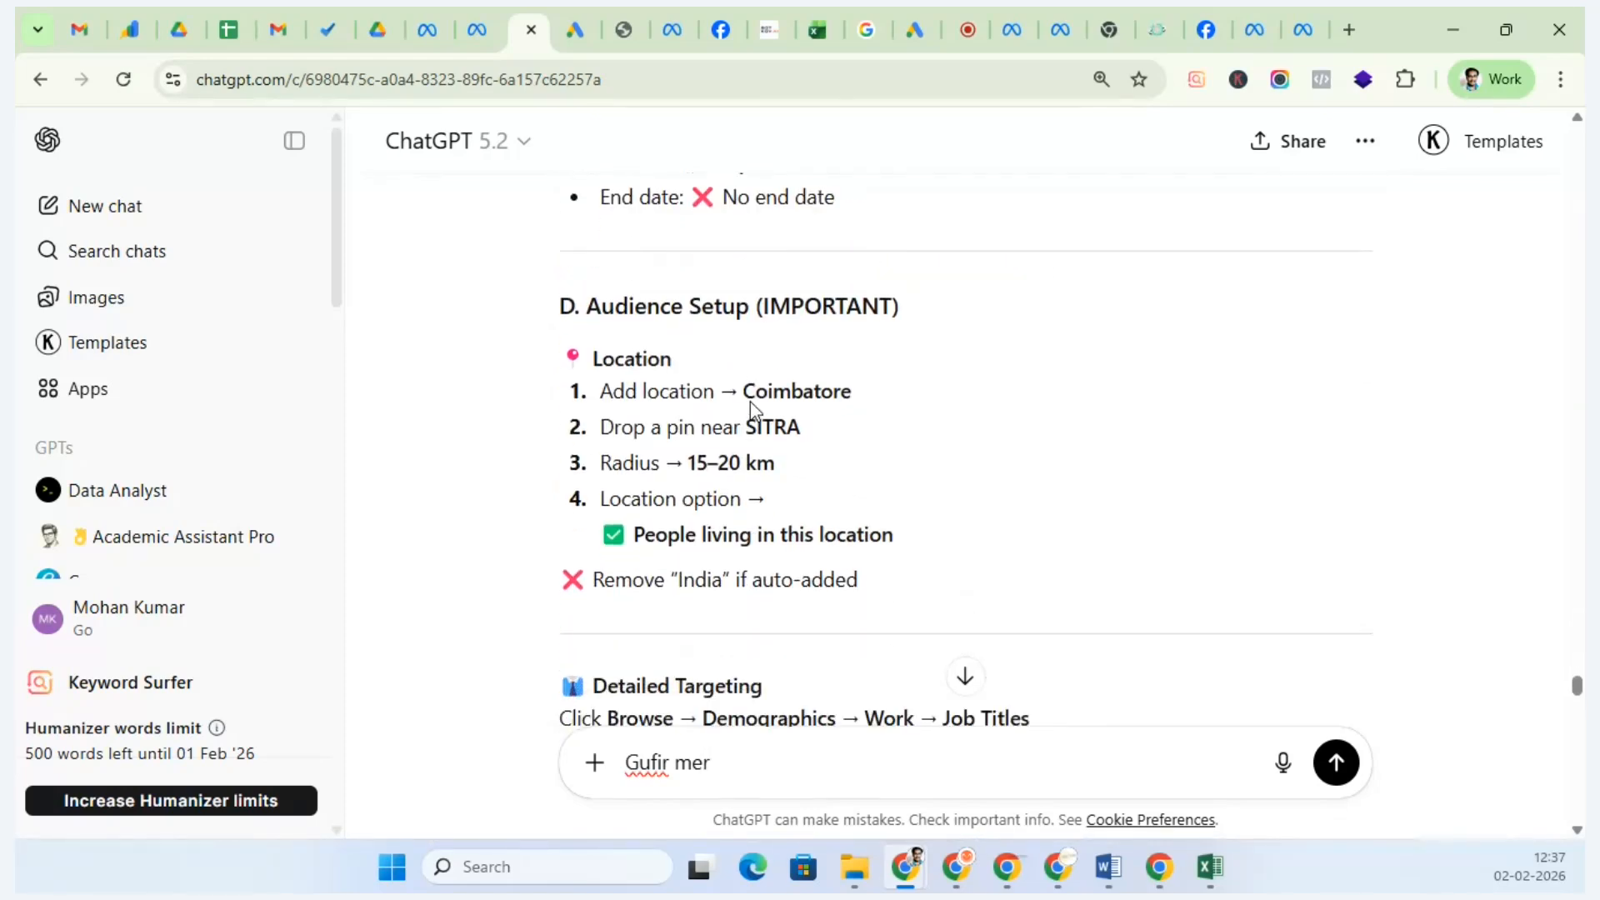
{"action": "scroll", "coordinate": [759, 474], "scroll_direction": "down", "scroll_amount": 3}
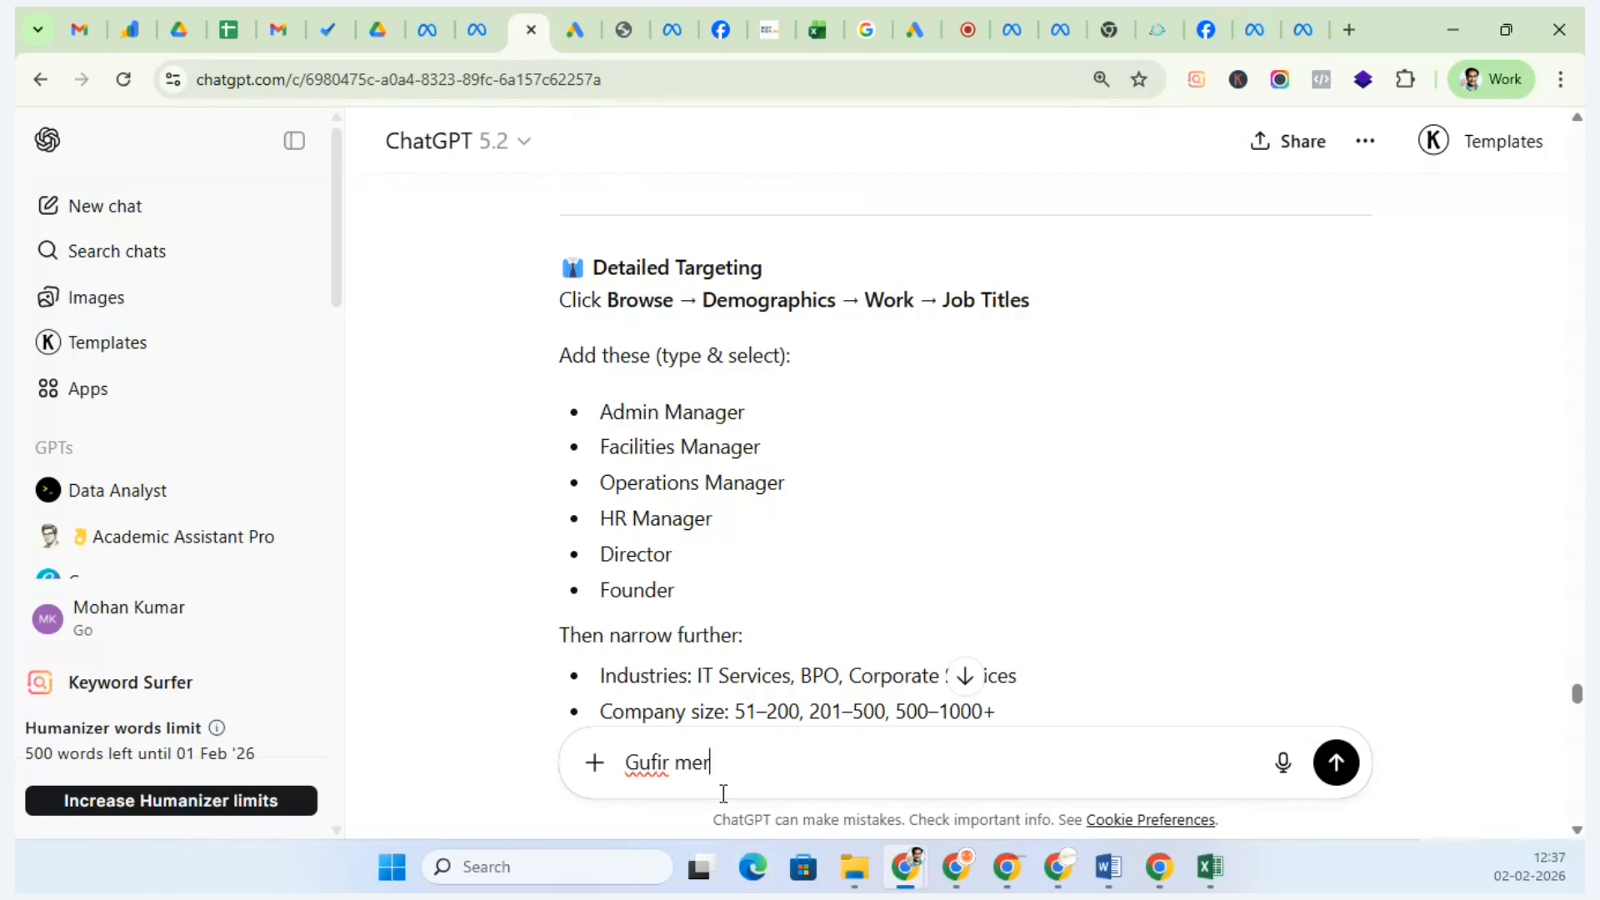
{"action": "key", "text": "BackSpace"}
{"action": "key", "text": "BackSpace"}
{"action": "key", "text": "BackSpace"}
{"action": "key", "text": "BackSpace"}
{"action": "key", "text": "BackSpace"}
{"action": "key", "text": "BackSpace"}
{"action": "key", "text": "BackSpace"}
{"action": "type", "text": "ide me CBO "}
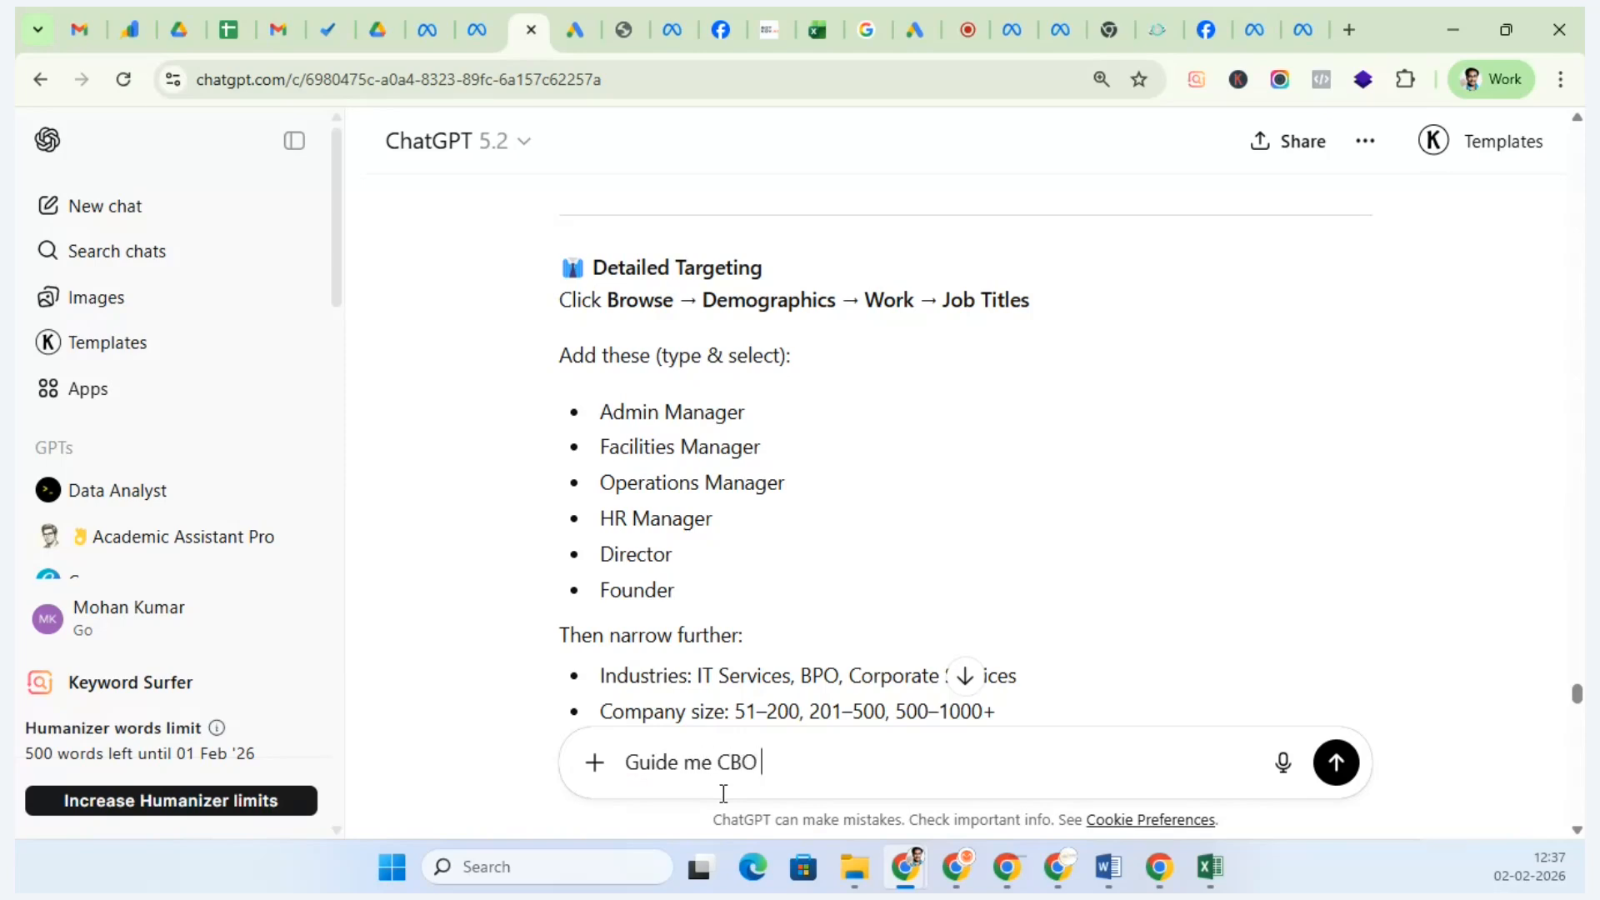
{"action": "type", "text": "or AD Set budget"}
{"action": "key", "text": "Return"}
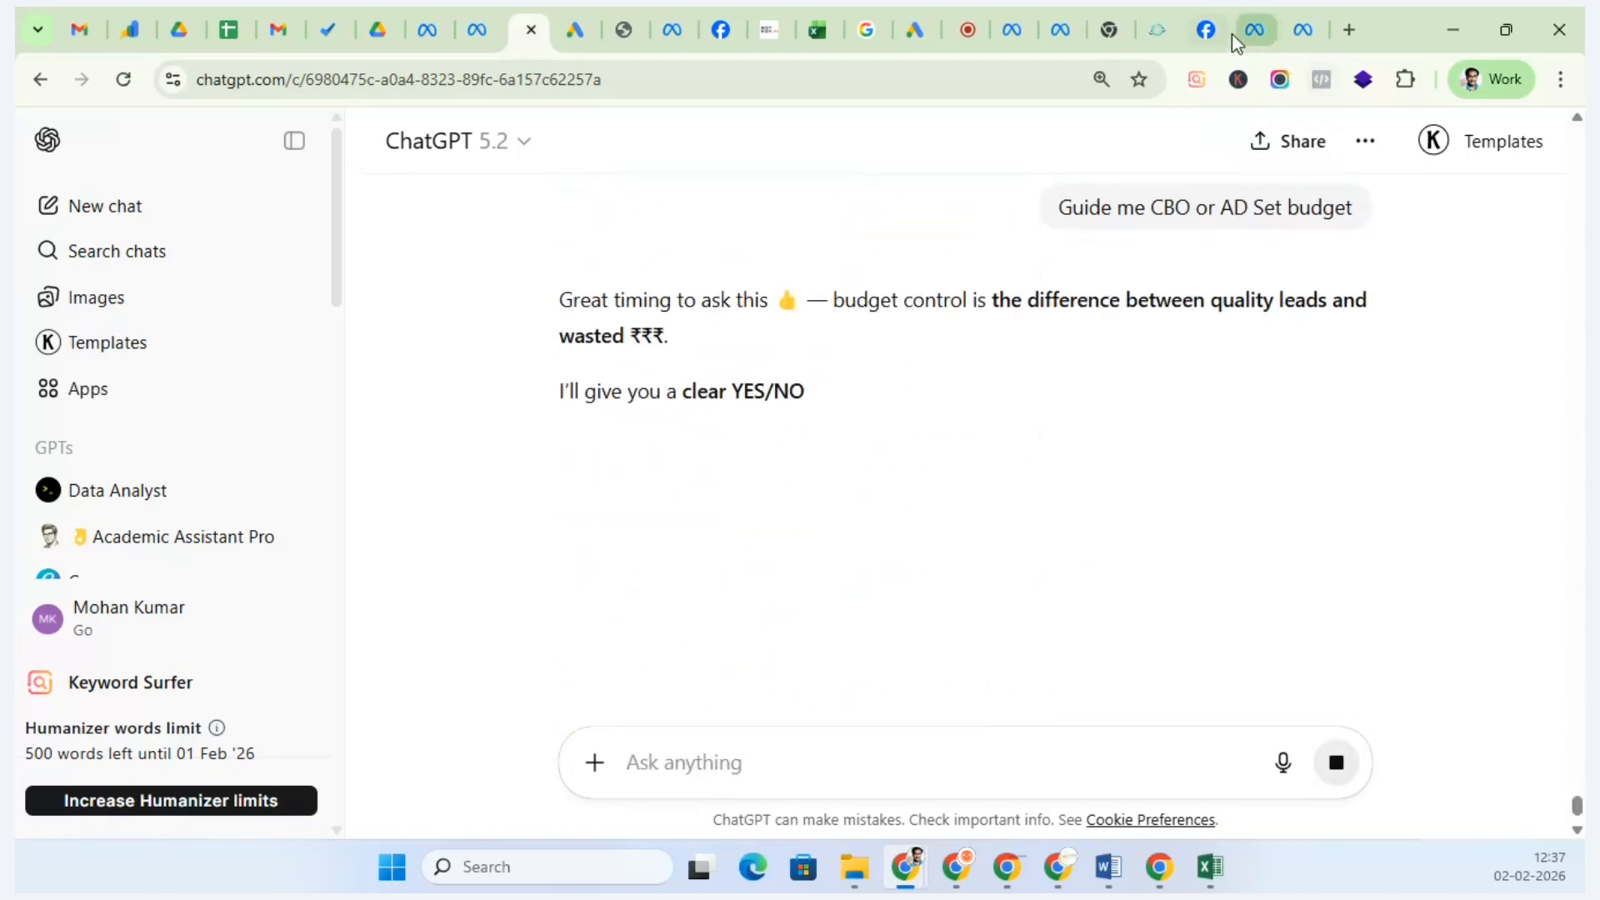
Step: Close Meta Business Settings and read ChatGPT's reply, highlighting the point about pushing budget to cheap leads
{"action": "left_click", "coordinate": [1303, 30]}
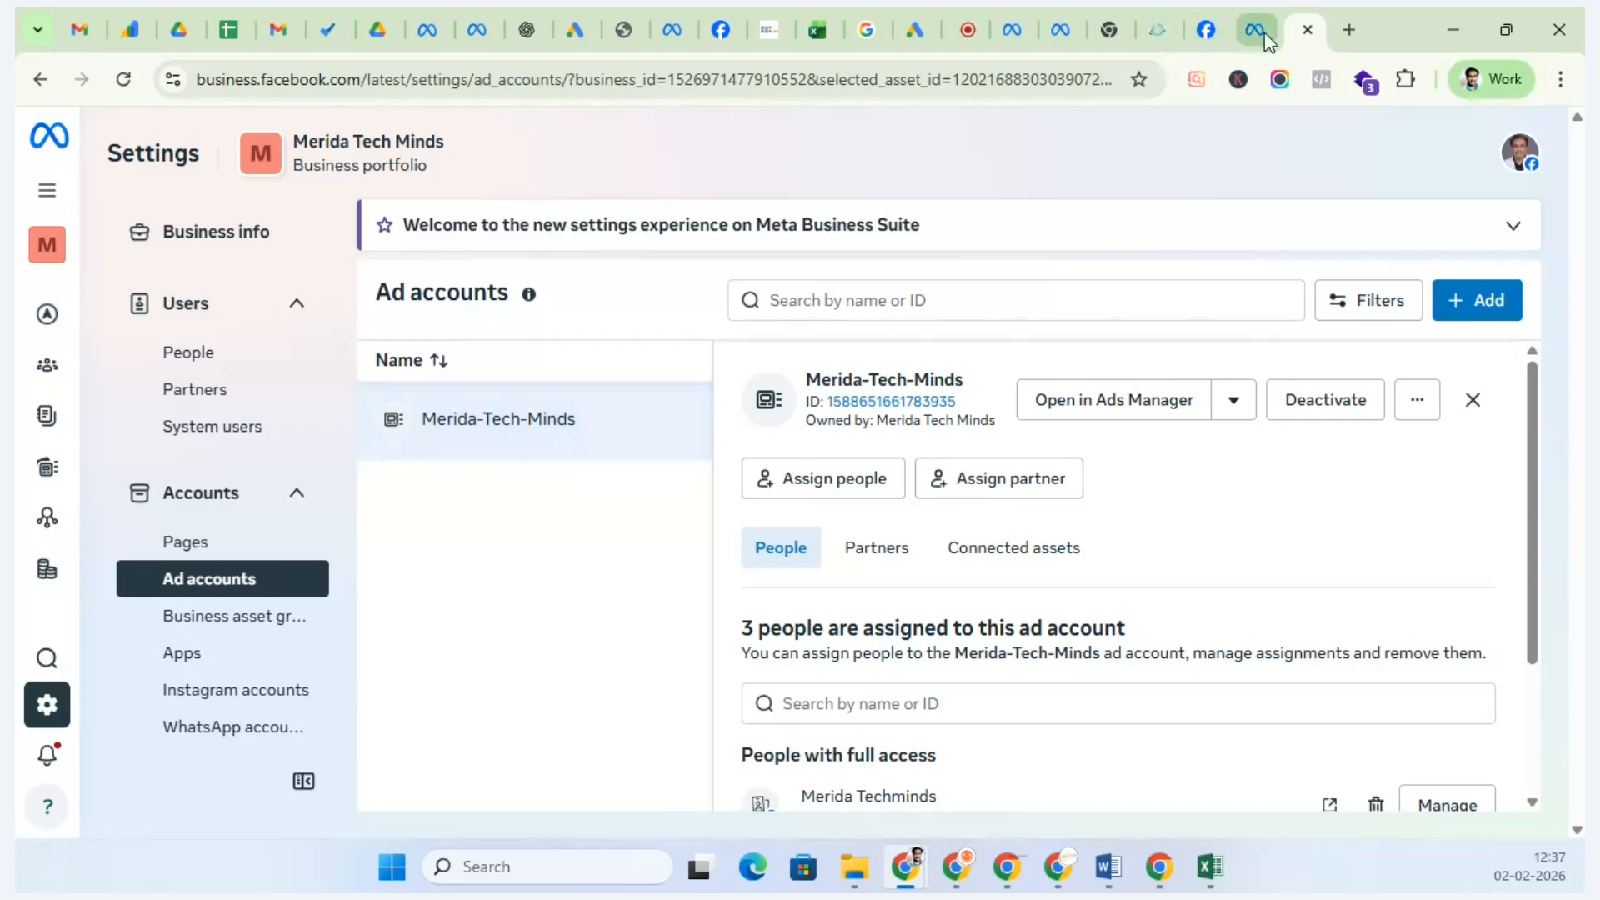
{"action": "left_click", "coordinate": [1307, 30]}
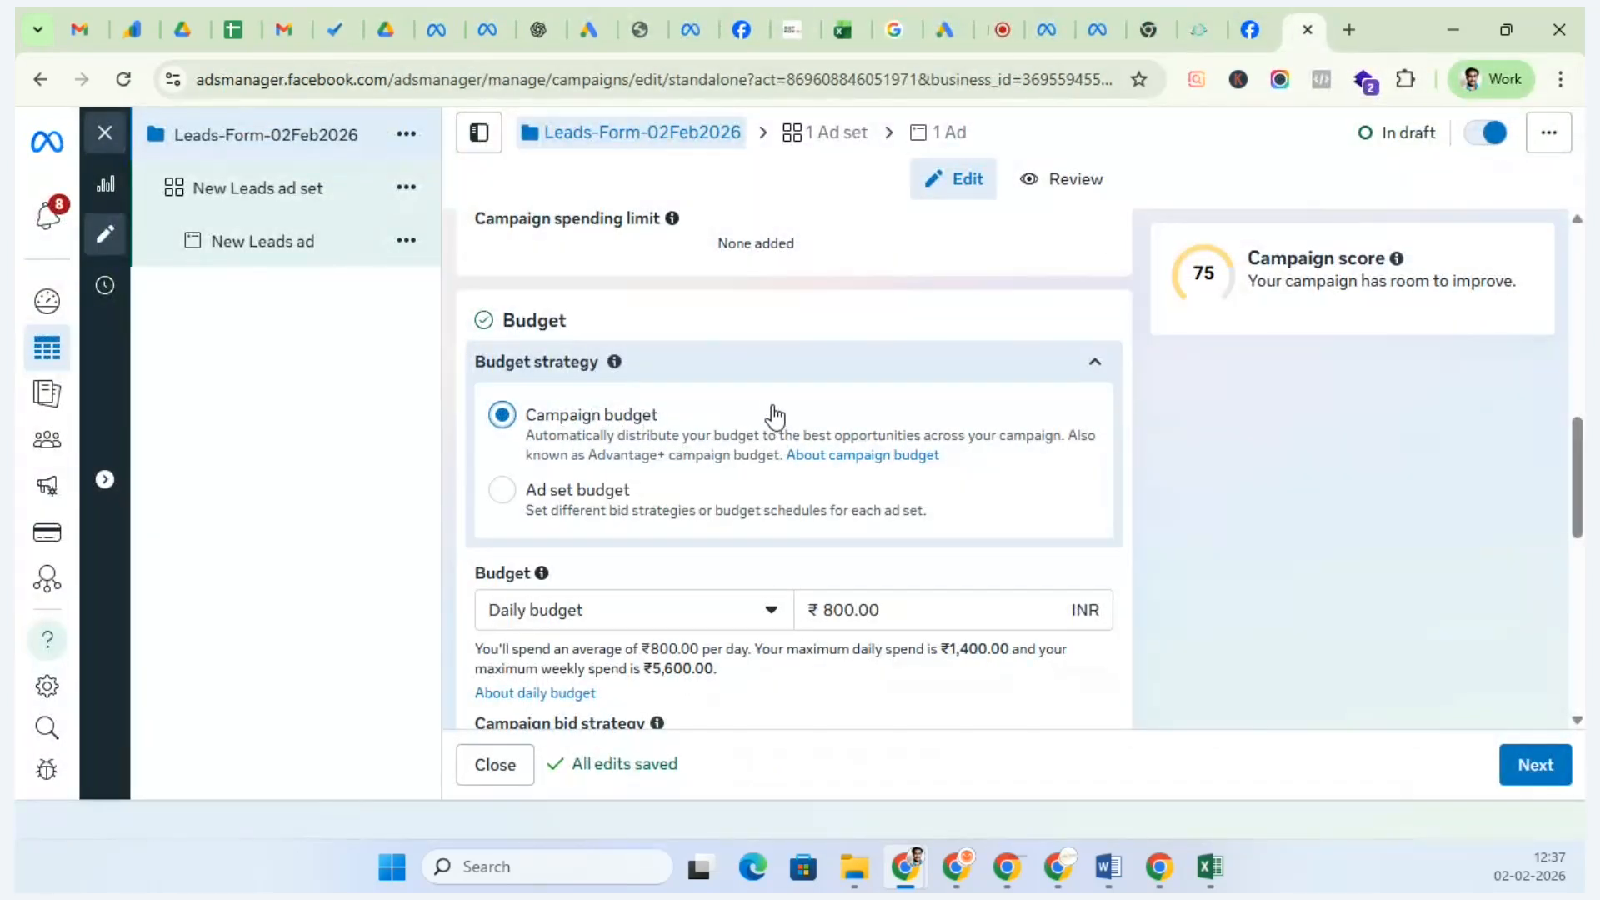
{"action": "left_click", "coordinate": [527, 17]}
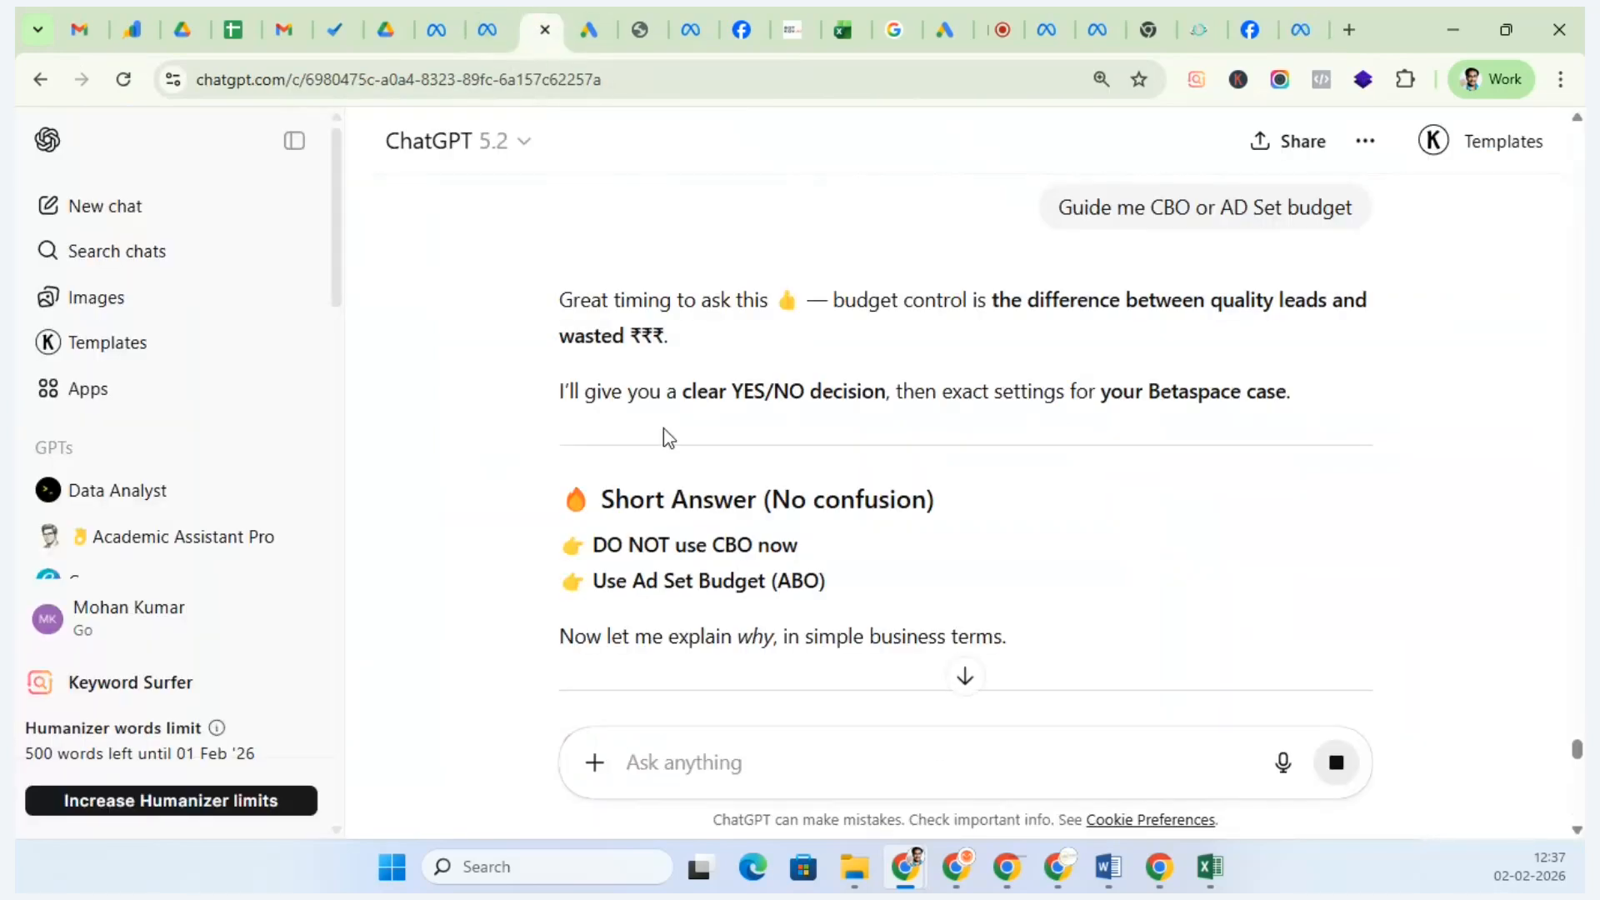
{"action": "scroll", "coordinate": [709, 442], "scroll_direction": "up", "scroll_amount": 2}
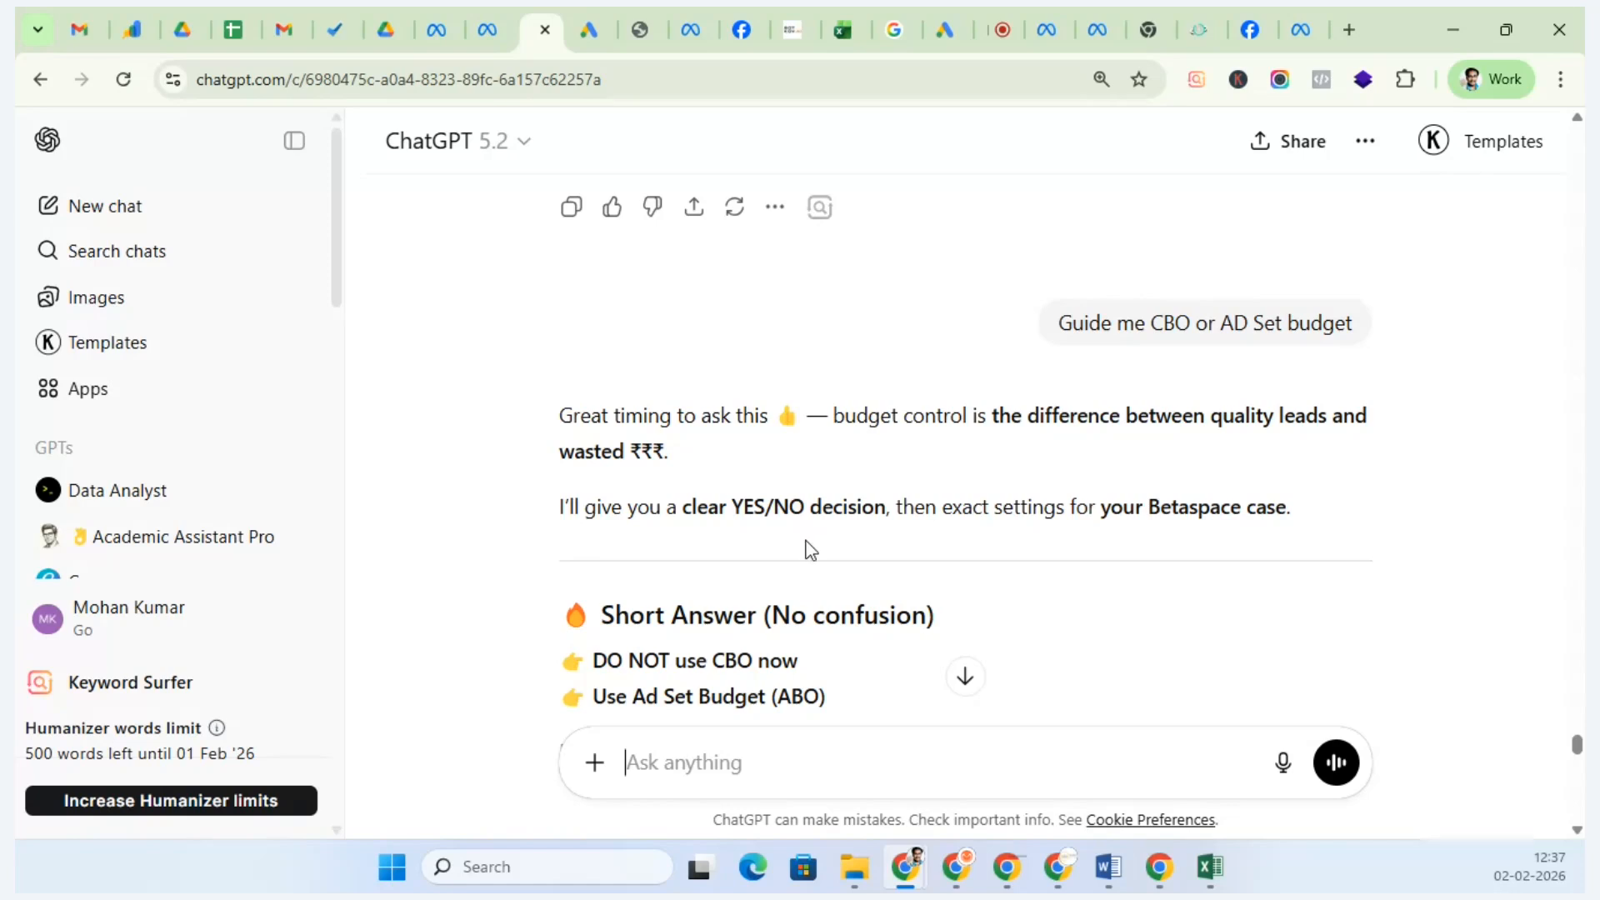
{"action": "scroll", "coordinate": [810, 550], "scroll_direction": "down", "scroll_amount": 2}
{"action": "left_click_drag", "start_coordinate": [631, 551], "coordinate": [890, 565]}
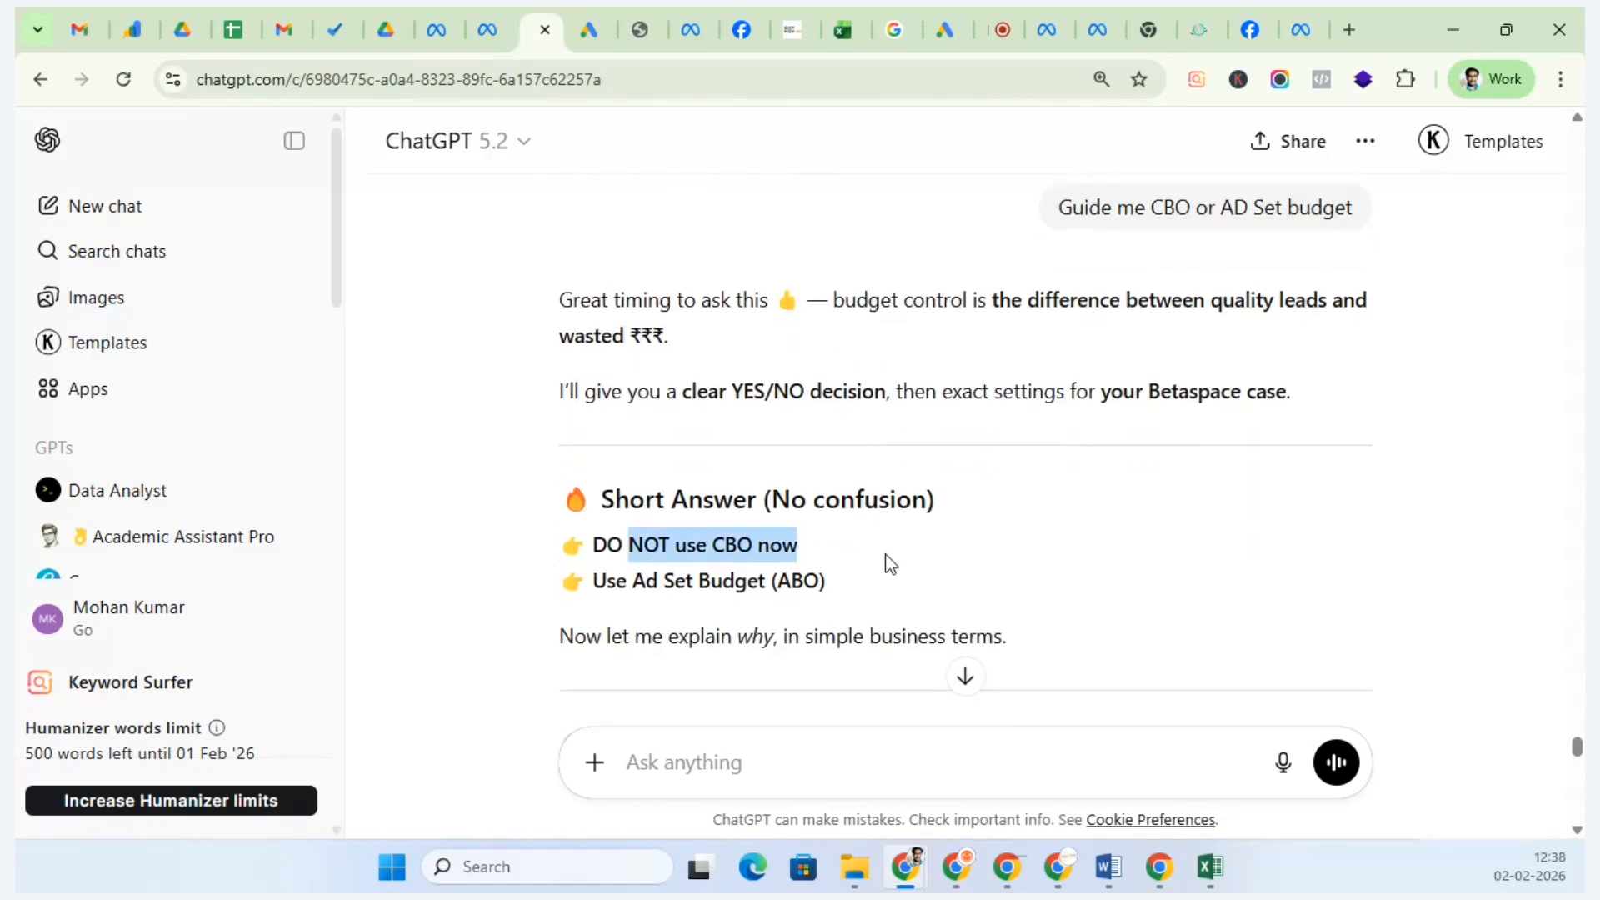
{"action": "scroll", "coordinate": [888, 562], "scroll_direction": "down", "scroll_amount": 5}
{"action": "left_click", "coordinate": [1014, 442]}
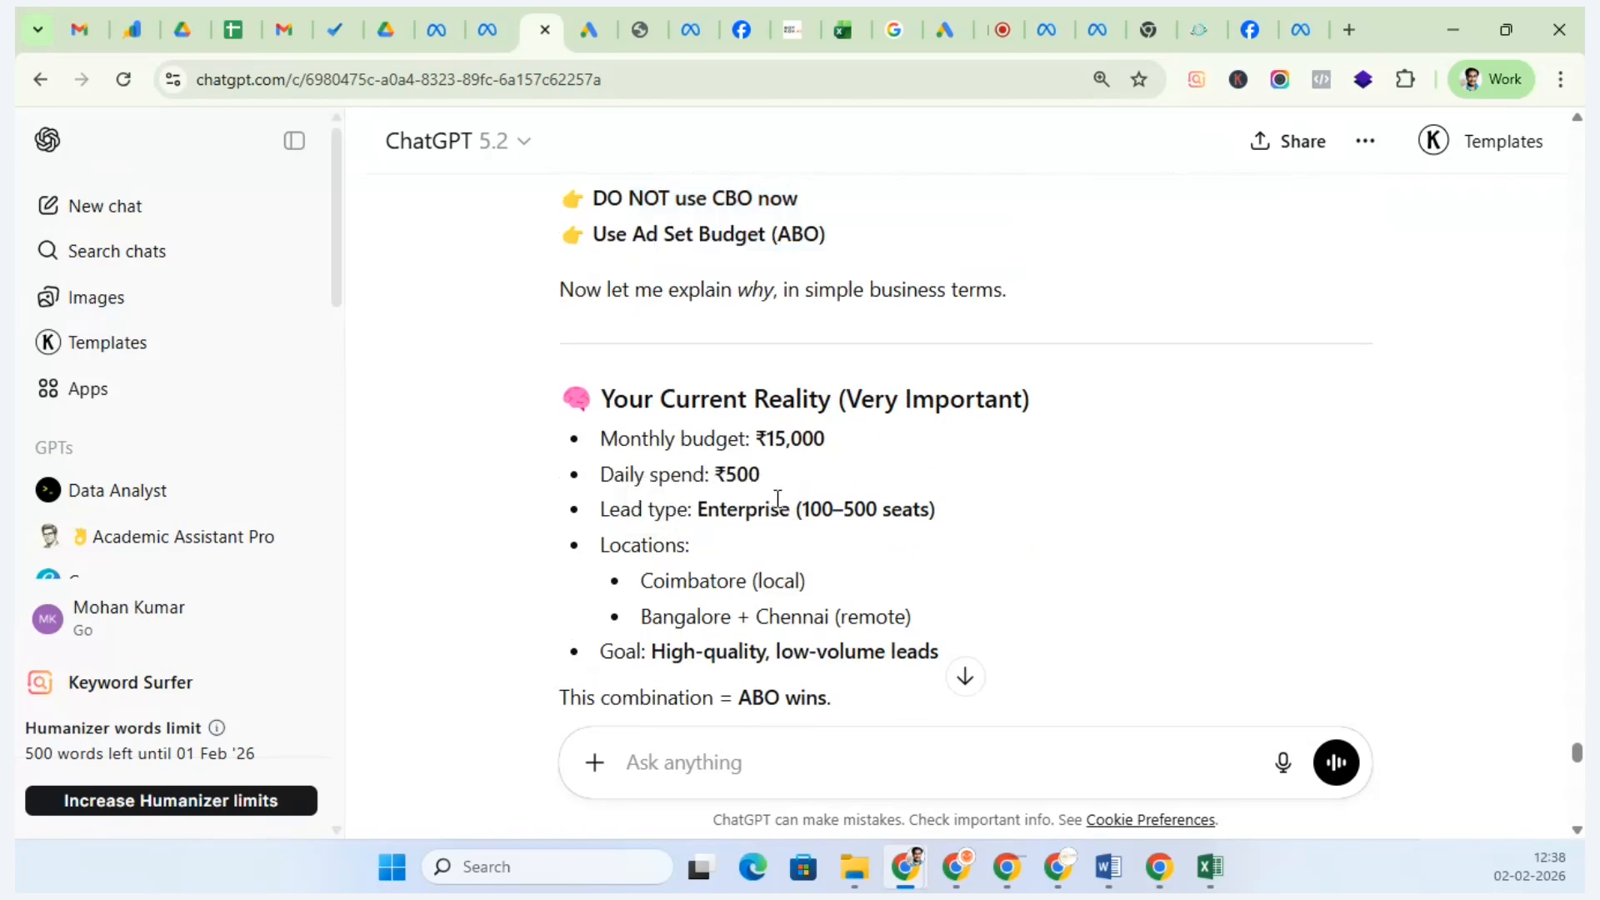
{"action": "scroll", "coordinate": [896, 575], "scroll_direction": "down", "scroll_amount": 2}
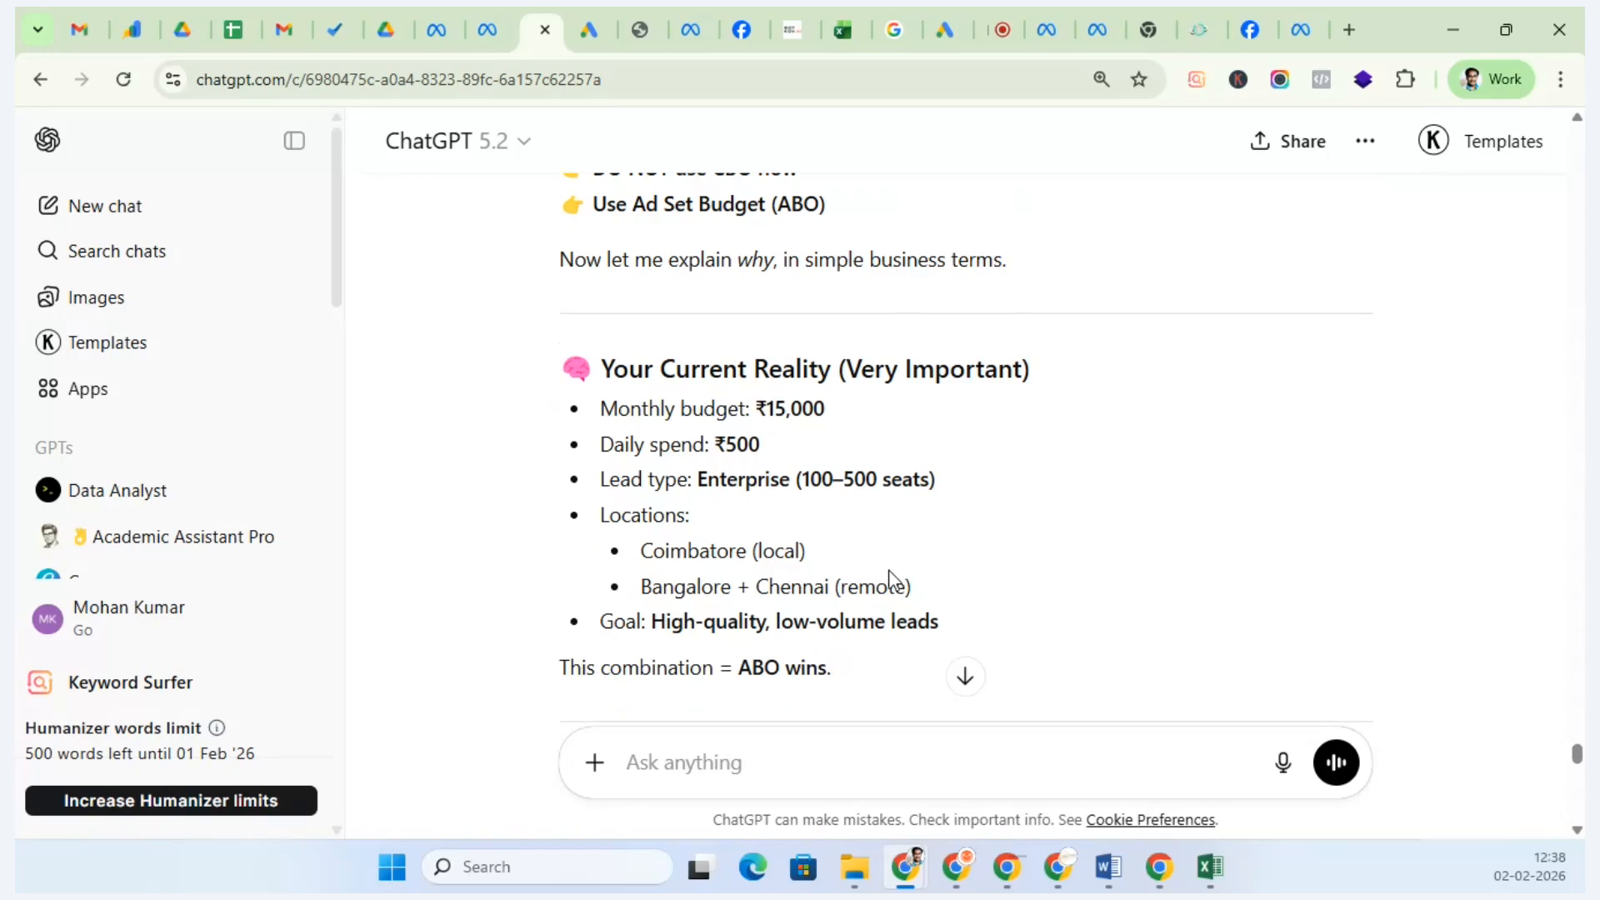
{"action": "scroll", "coordinate": [785, 631], "scroll_direction": "down", "scroll_amount": 4}
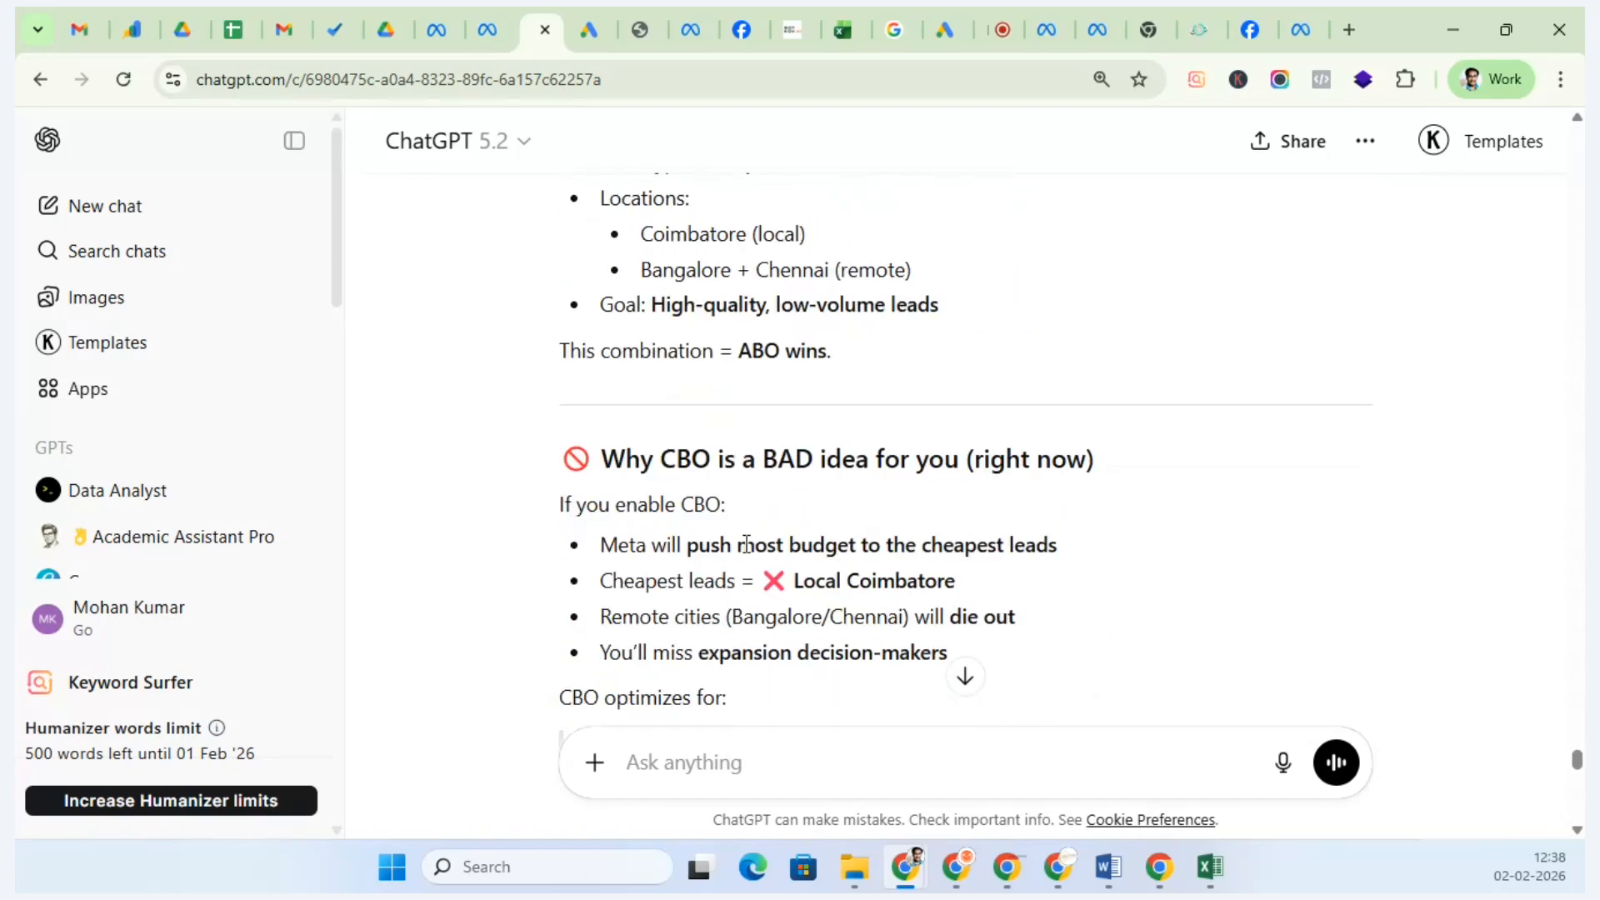
{"action": "left_click_drag", "start_coordinate": [672, 546], "coordinate": [1098, 558]}
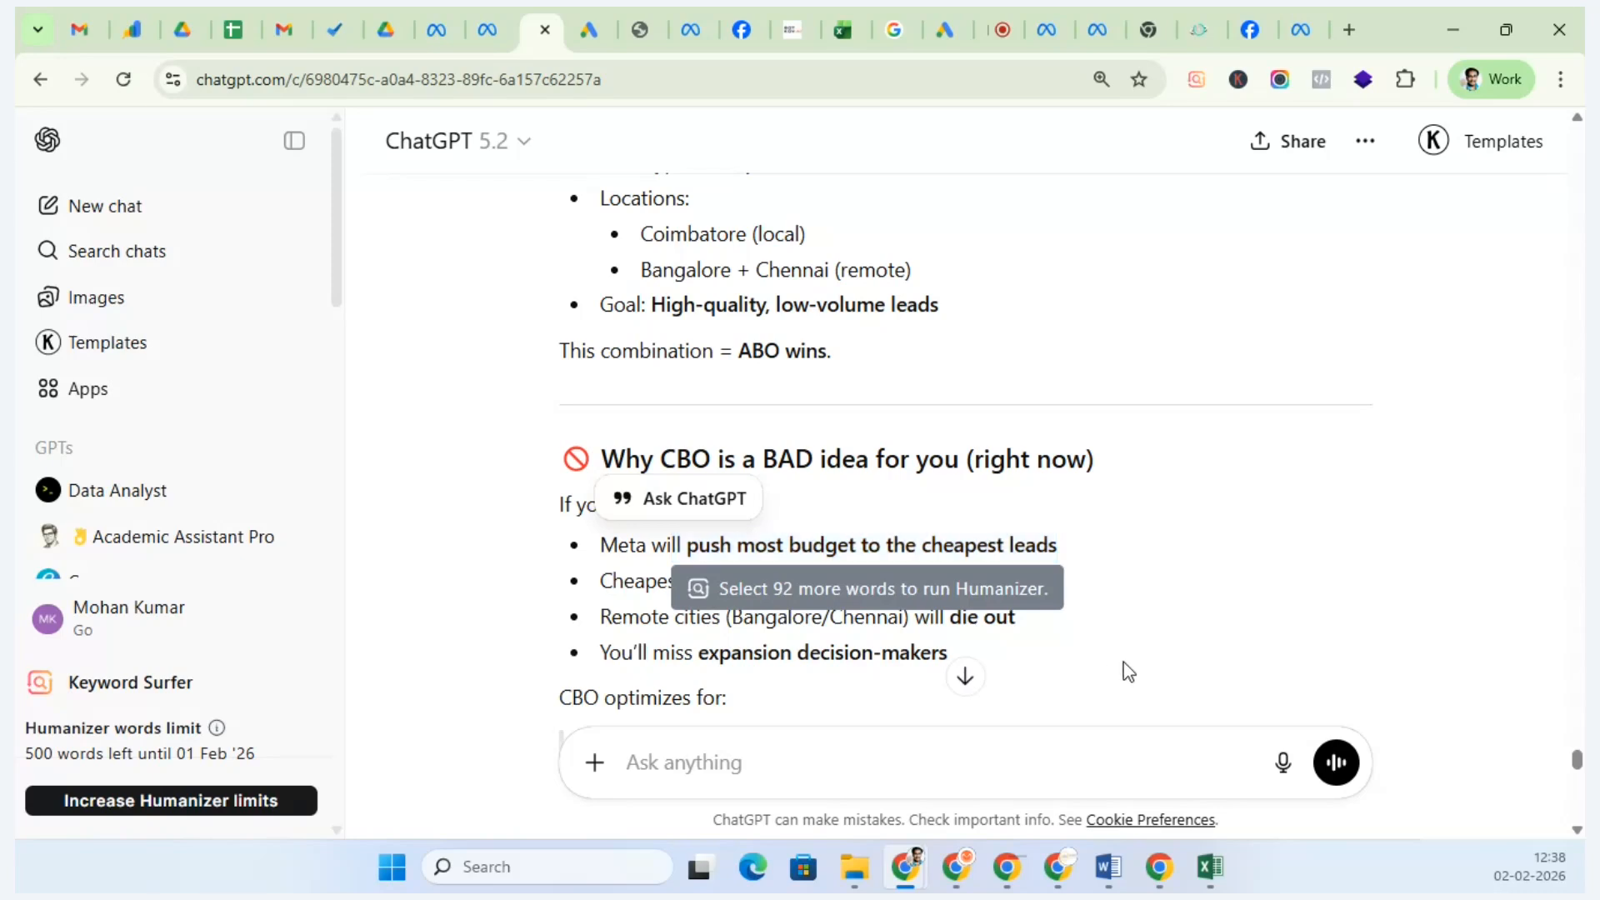
{"action": "left_click", "coordinate": [1048, 665]}
Step: Highlight the Cost per lead and Business value of lead lines in the reply
{"action": "scroll", "coordinate": [1047, 660], "scroll_direction": "down", "scroll_amount": 3}
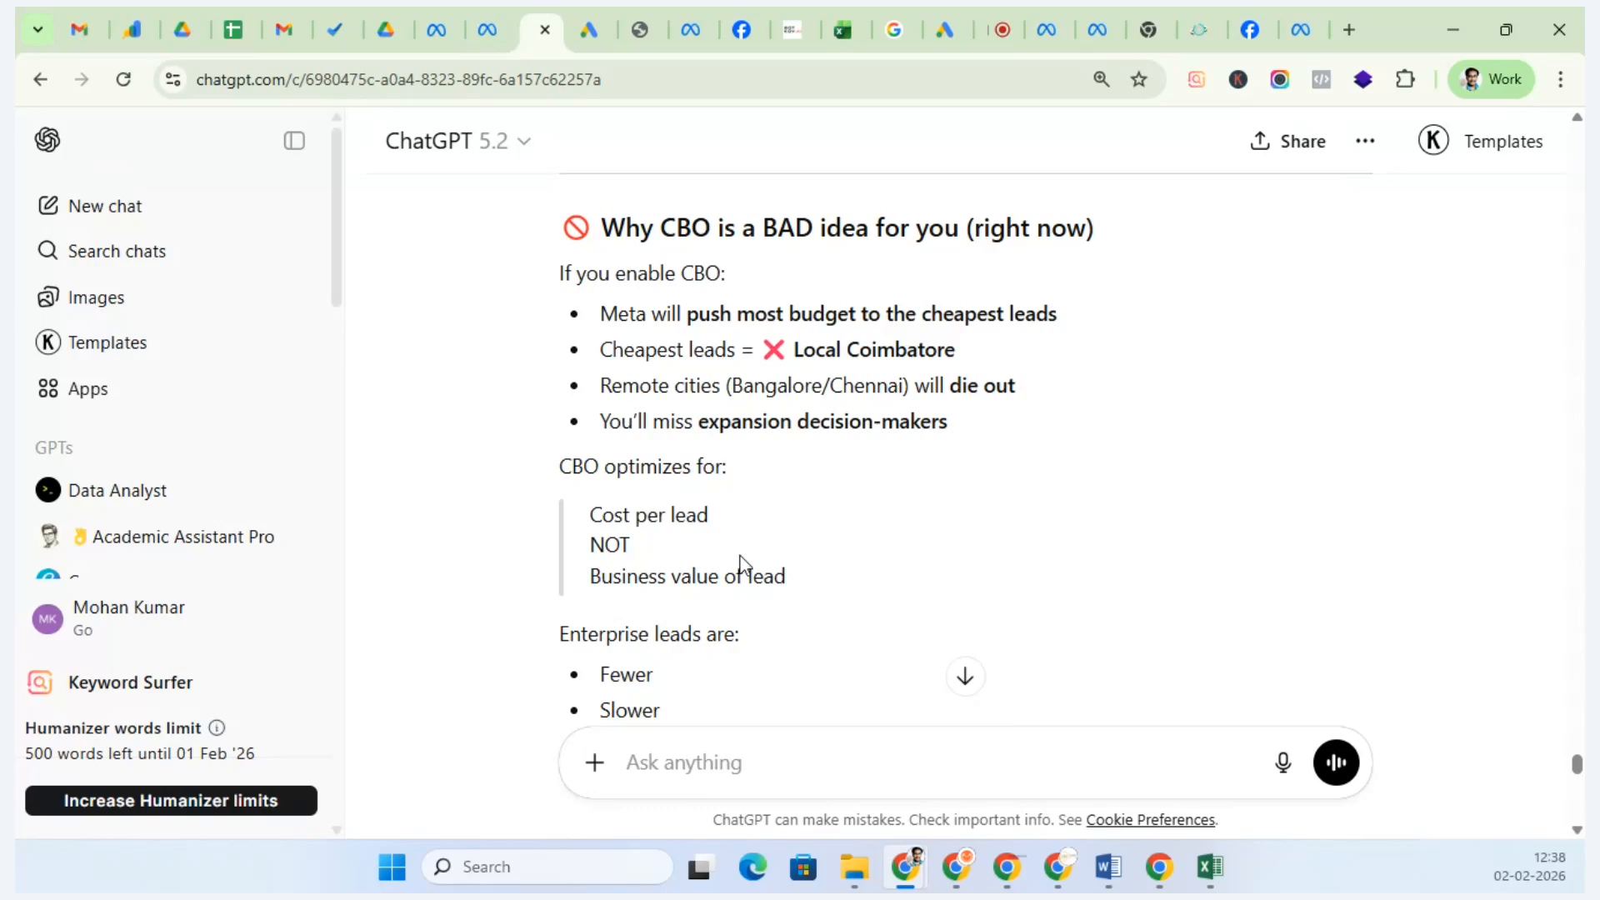
{"action": "scroll", "coordinate": [739, 567], "scroll_direction": "down", "scroll_amount": 1}
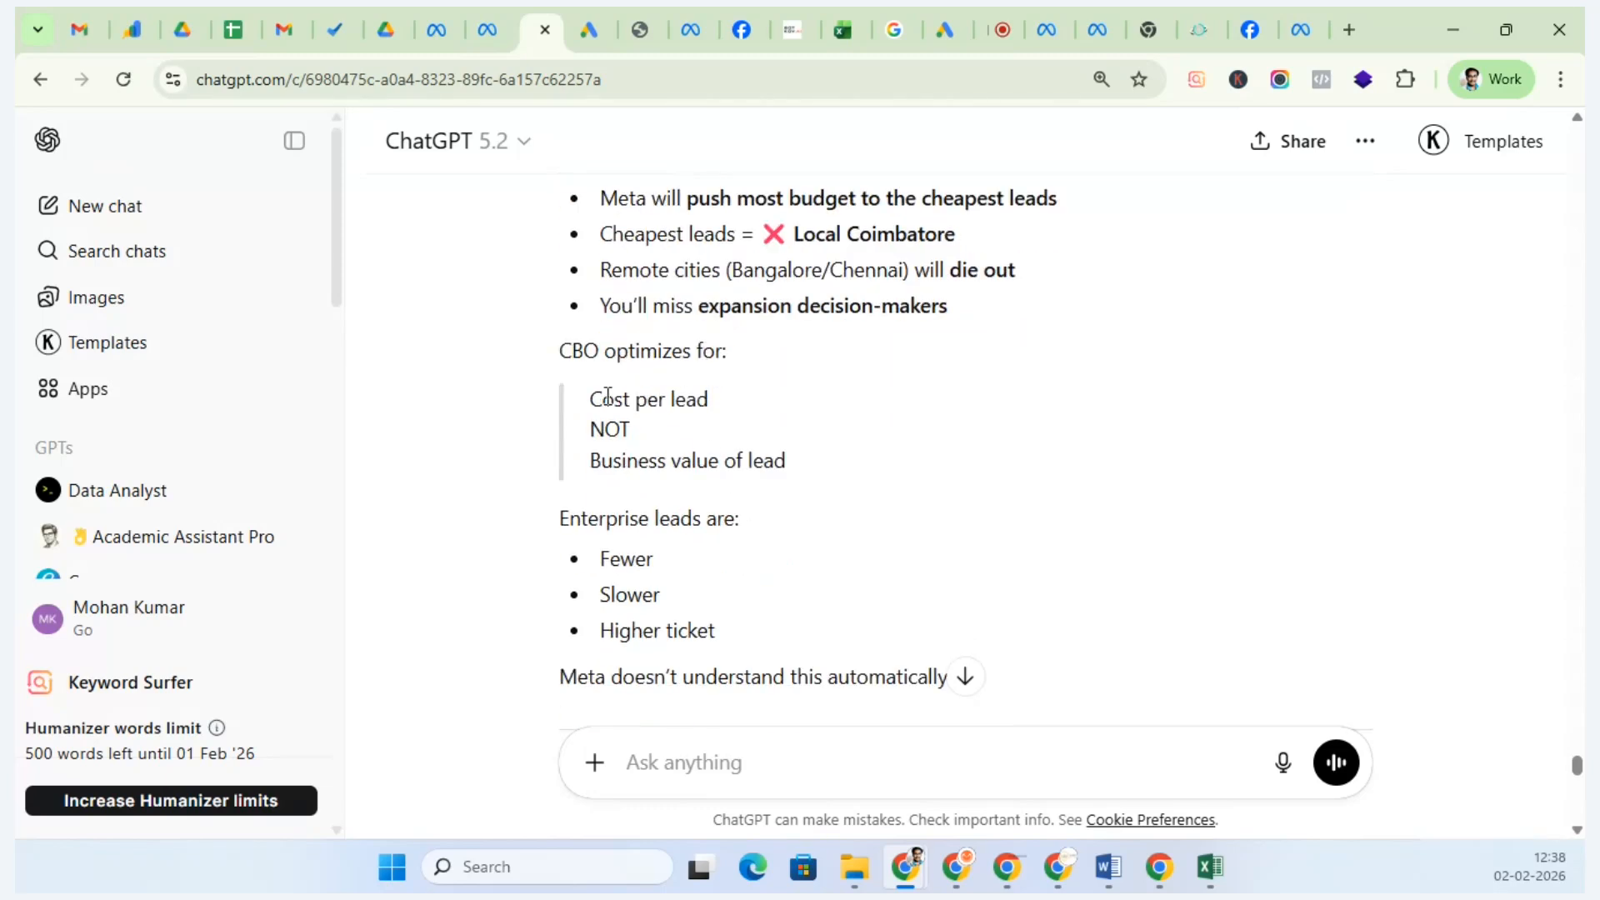
{"action": "left_click_drag", "start_coordinate": [603, 398], "coordinate": [735, 403]}
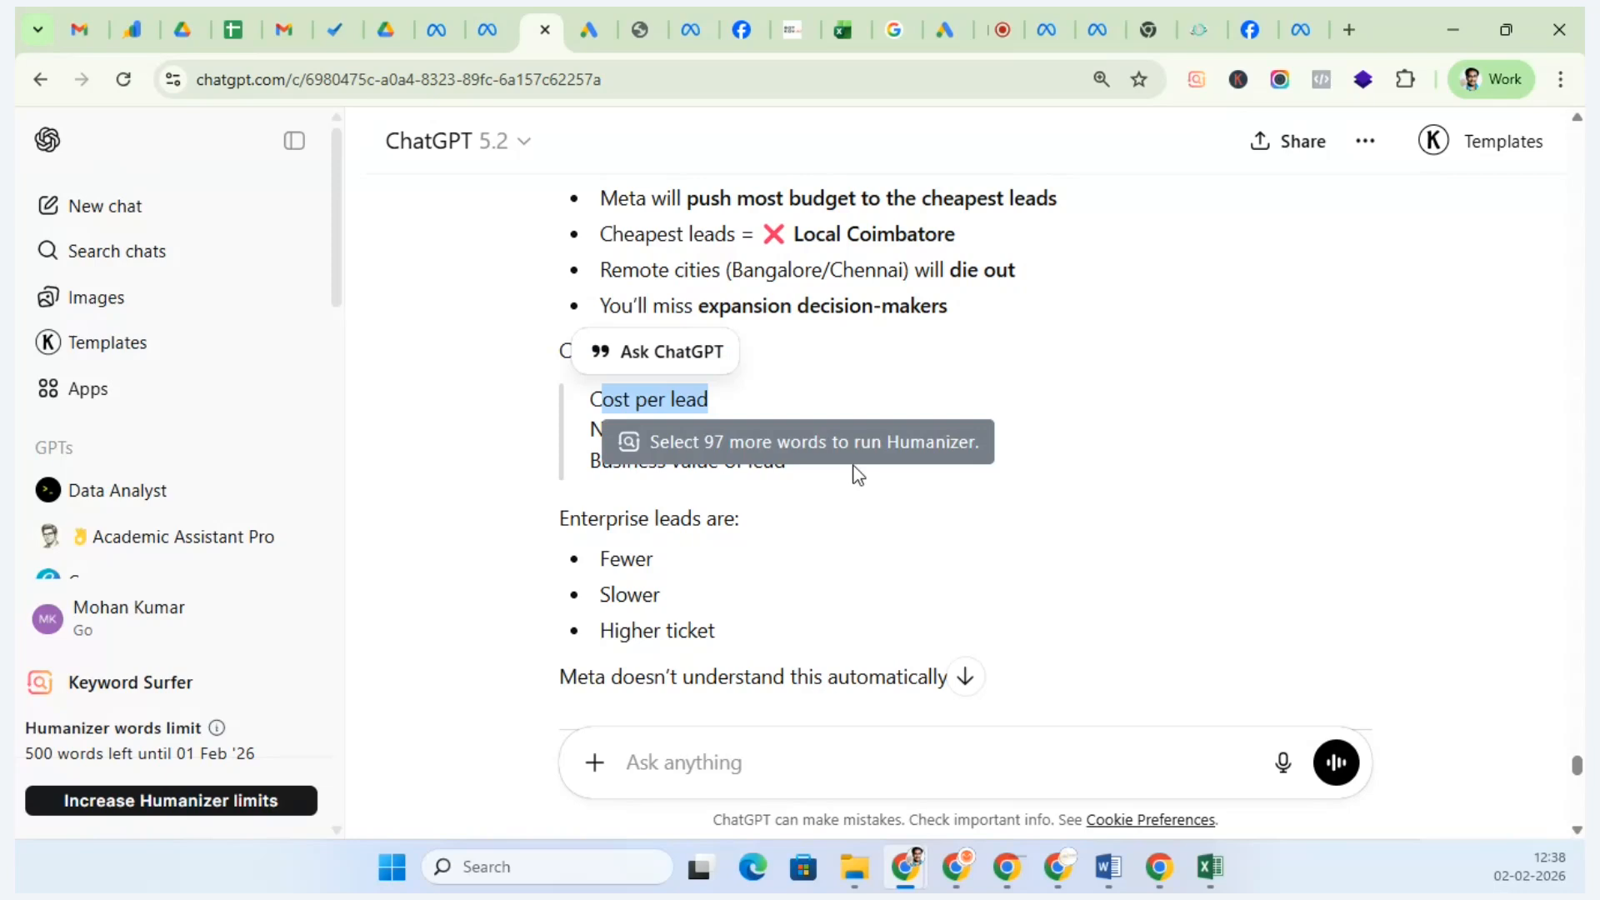
{"action": "left_click", "coordinate": [512, 368]}
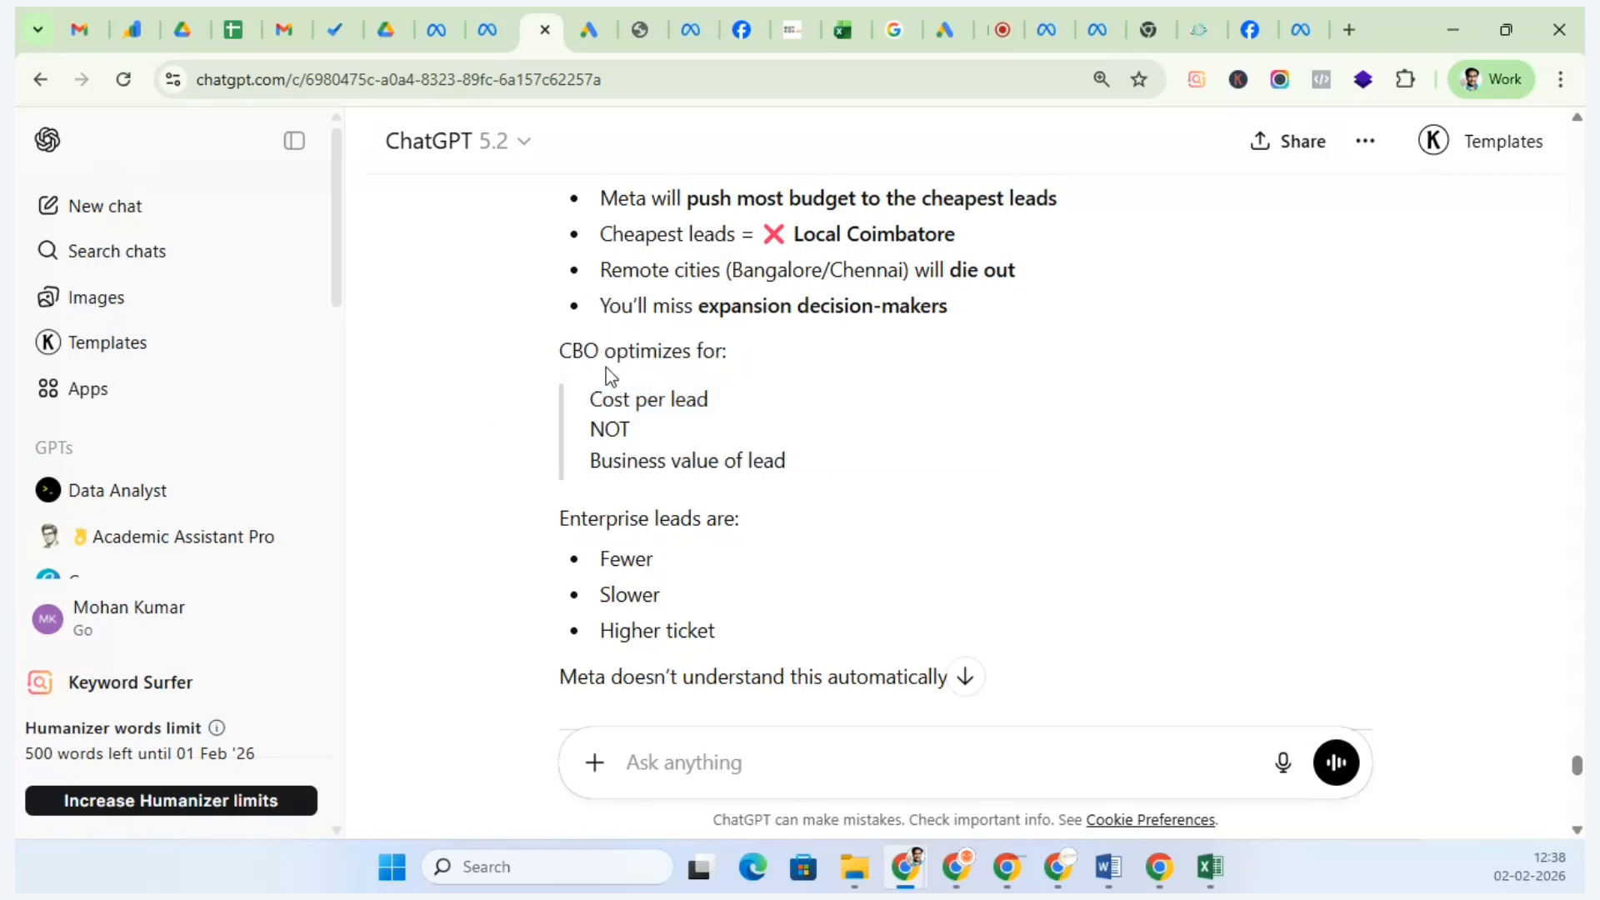
{"action": "left_click_drag", "start_coordinate": [602, 460], "coordinate": [759, 465]}
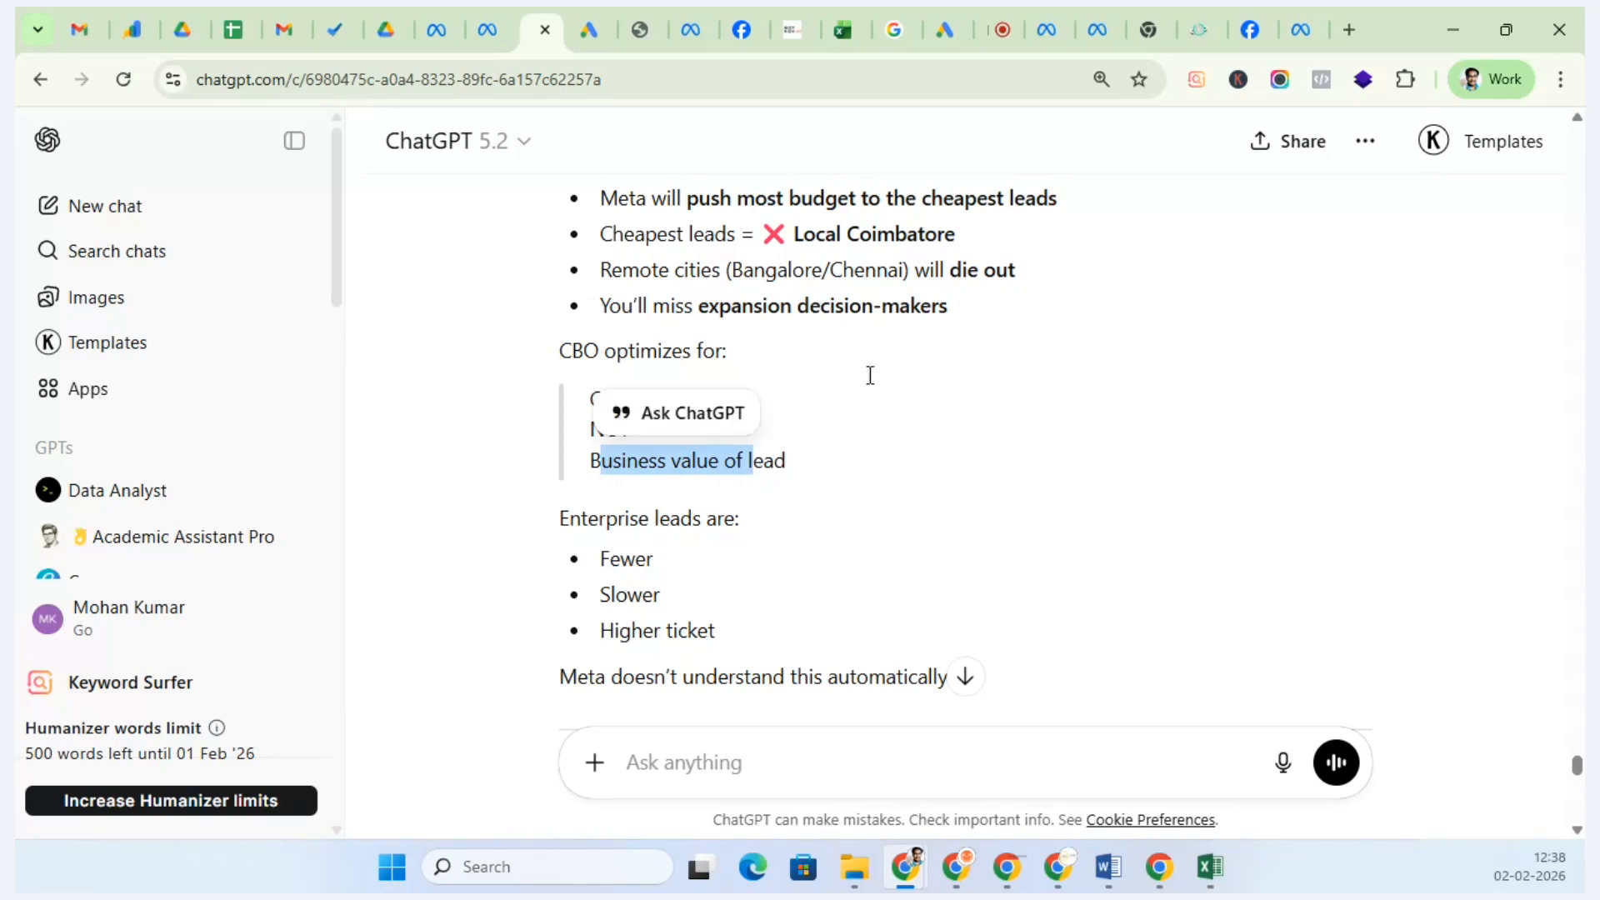
{"action": "left_click", "coordinate": [829, 385]}
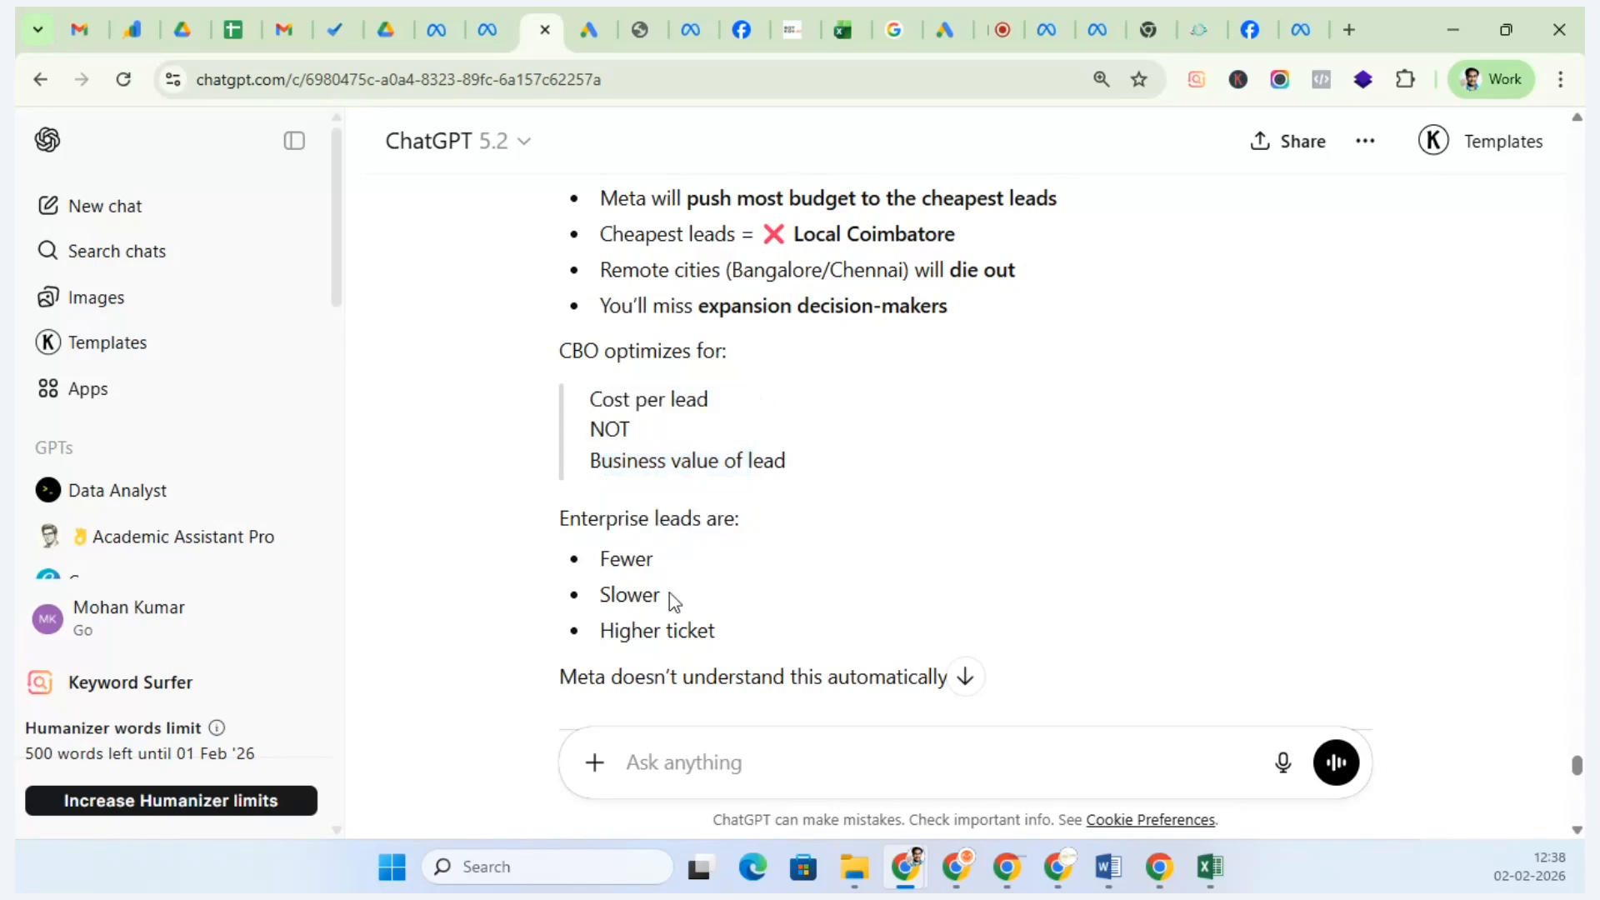
Step: Highlight the force-budget-distribution point, the Local – Coimbatore row and the ₹300 Remote daily budget
{"action": "scroll", "coordinate": [675, 554], "scroll_direction": "down", "scroll_amount": 1}
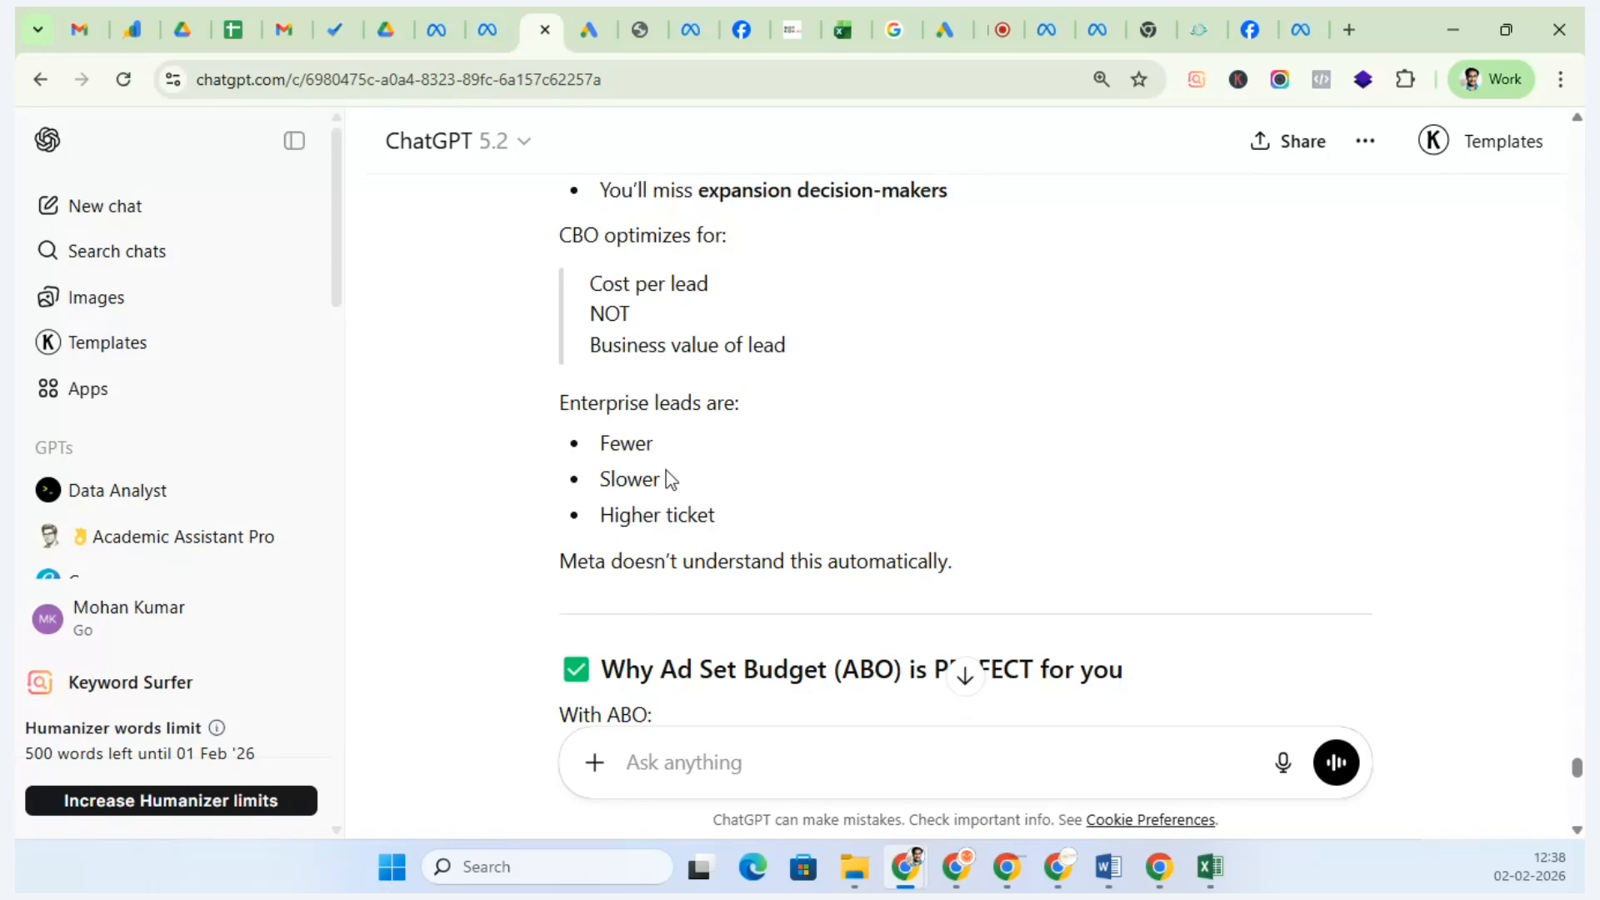
{"action": "scroll", "coordinate": [725, 538], "scroll_direction": "down", "scroll_amount": 1}
{"action": "scroll", "coordinate": [723, 534], "scroll_direction": "down", "scroll_amount": 1}
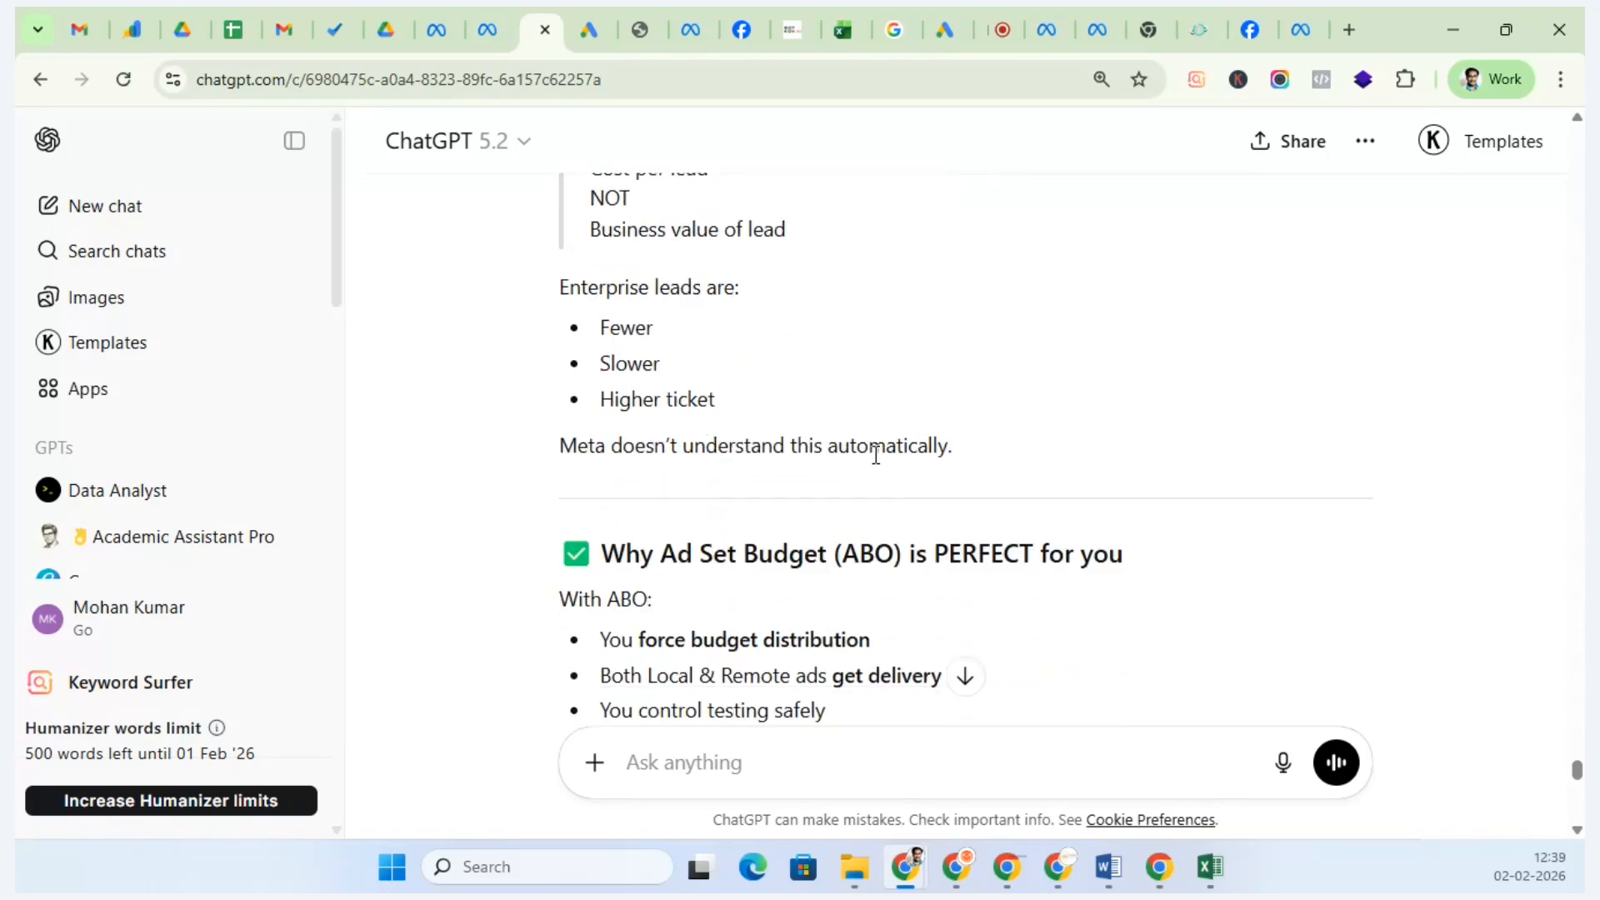
{"action": "scroll", "coordinate": [875, 454], "scroll_direction": "down", "scroll_amount": 2}
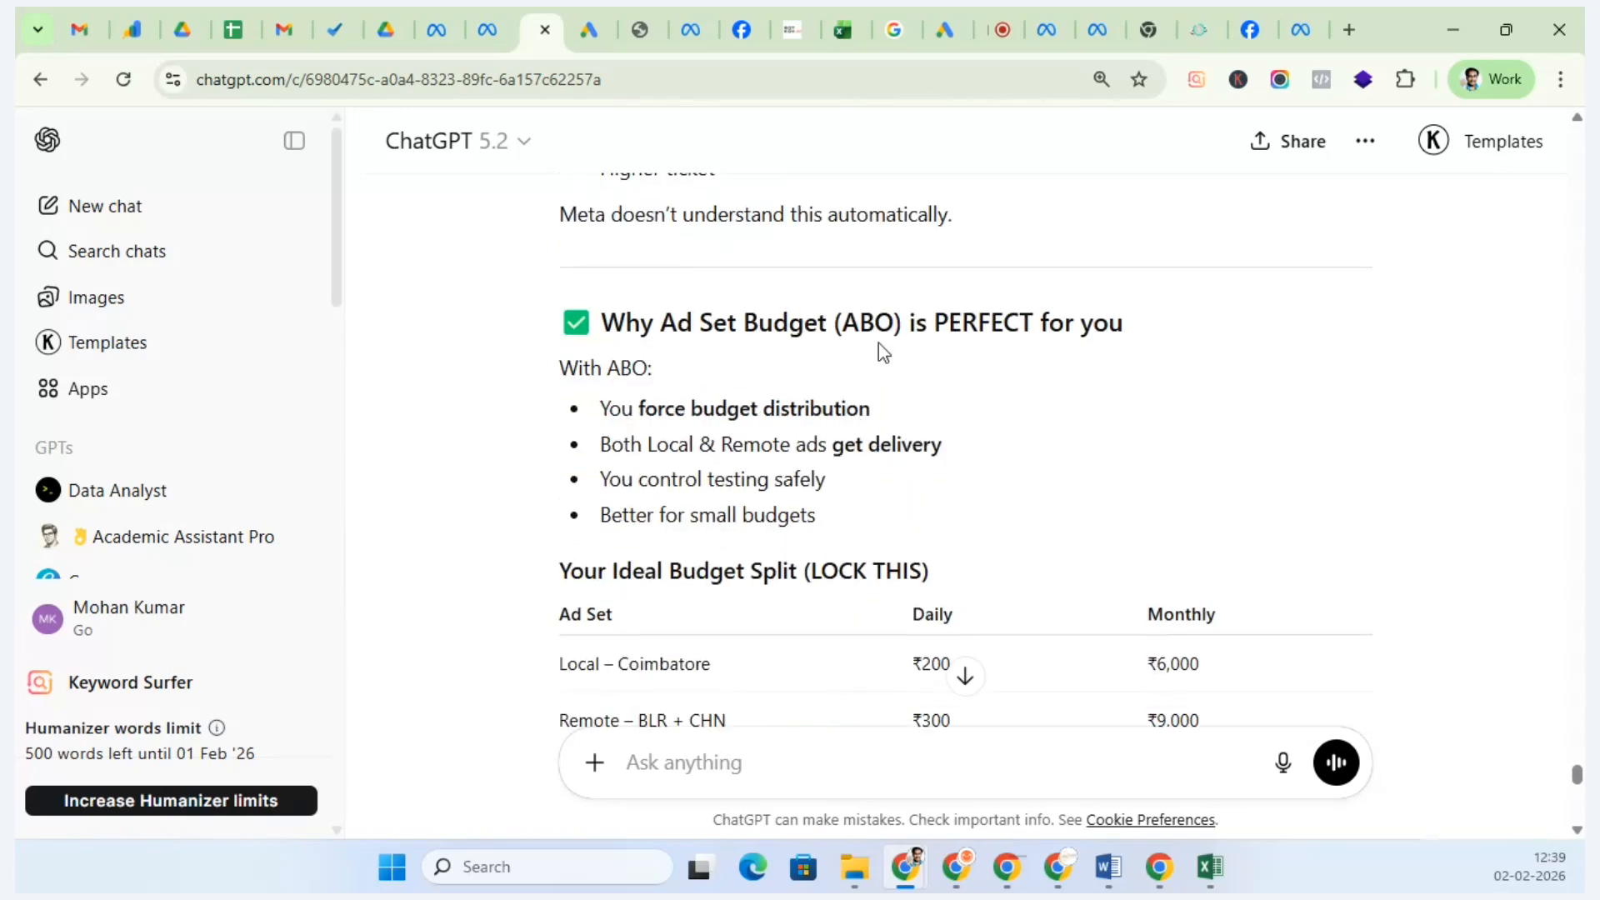
{"action": "left_click_drag", "start_coordinate": [635, 408], "coordinate": [935, 408]}
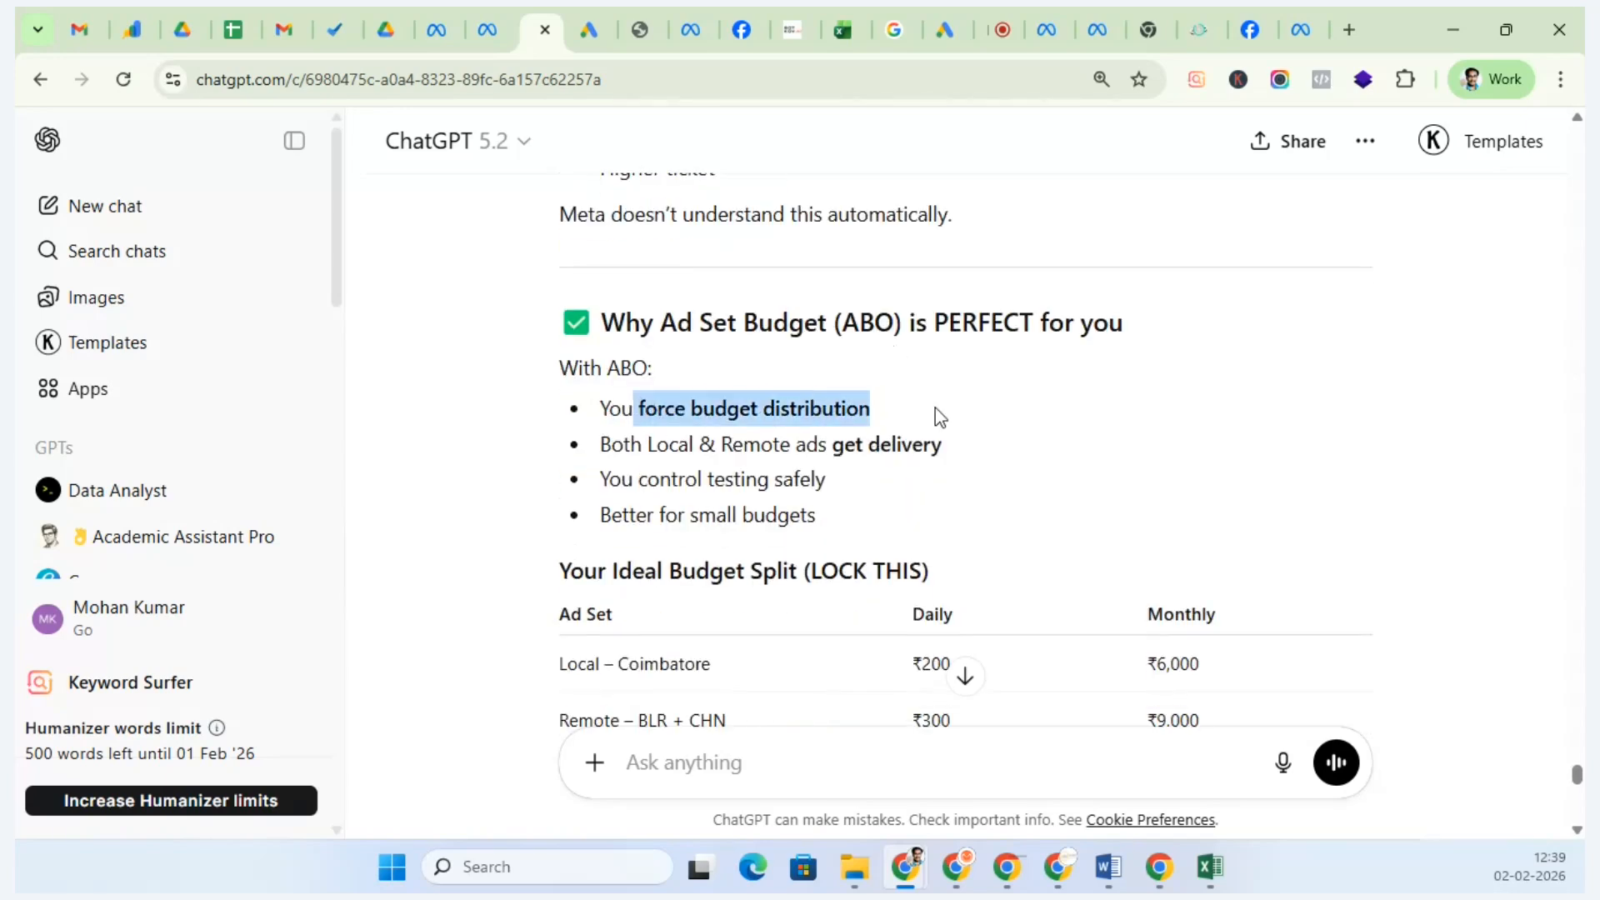
{"action": "scroll", "coordinate": [1156, 391], "scroll_direction": "down", "scroll_amount": 2}
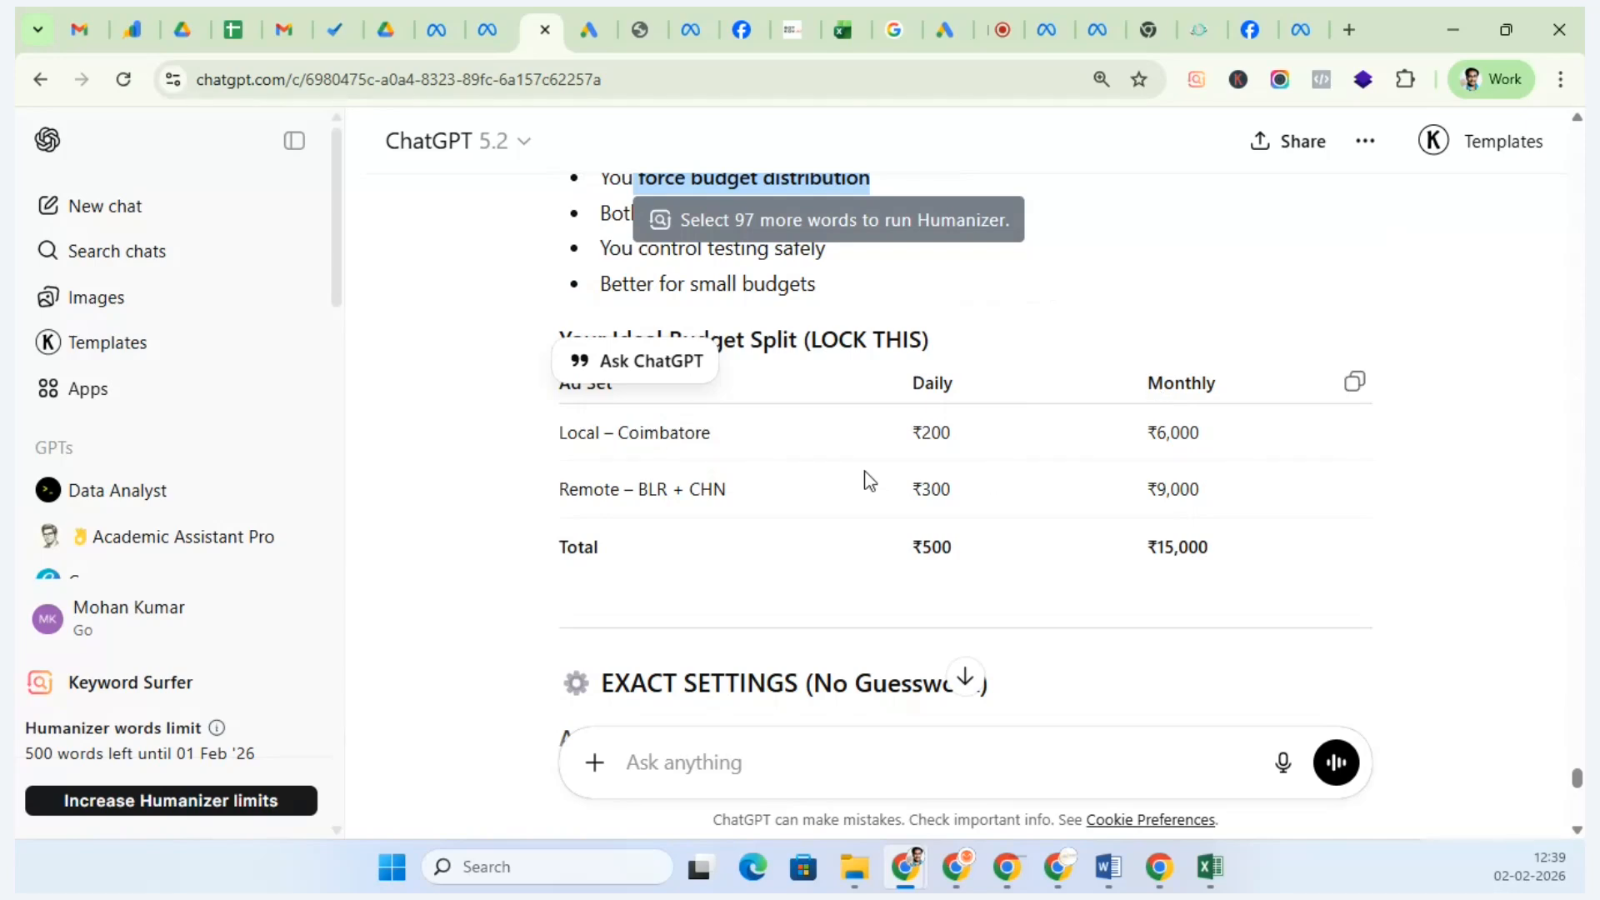
{"action": "left_click_drag", "start_coordinate": [542, 432], "coordinate": [1200, 447]}
{"action": "left_click", "coordinate": [1036, 492]}
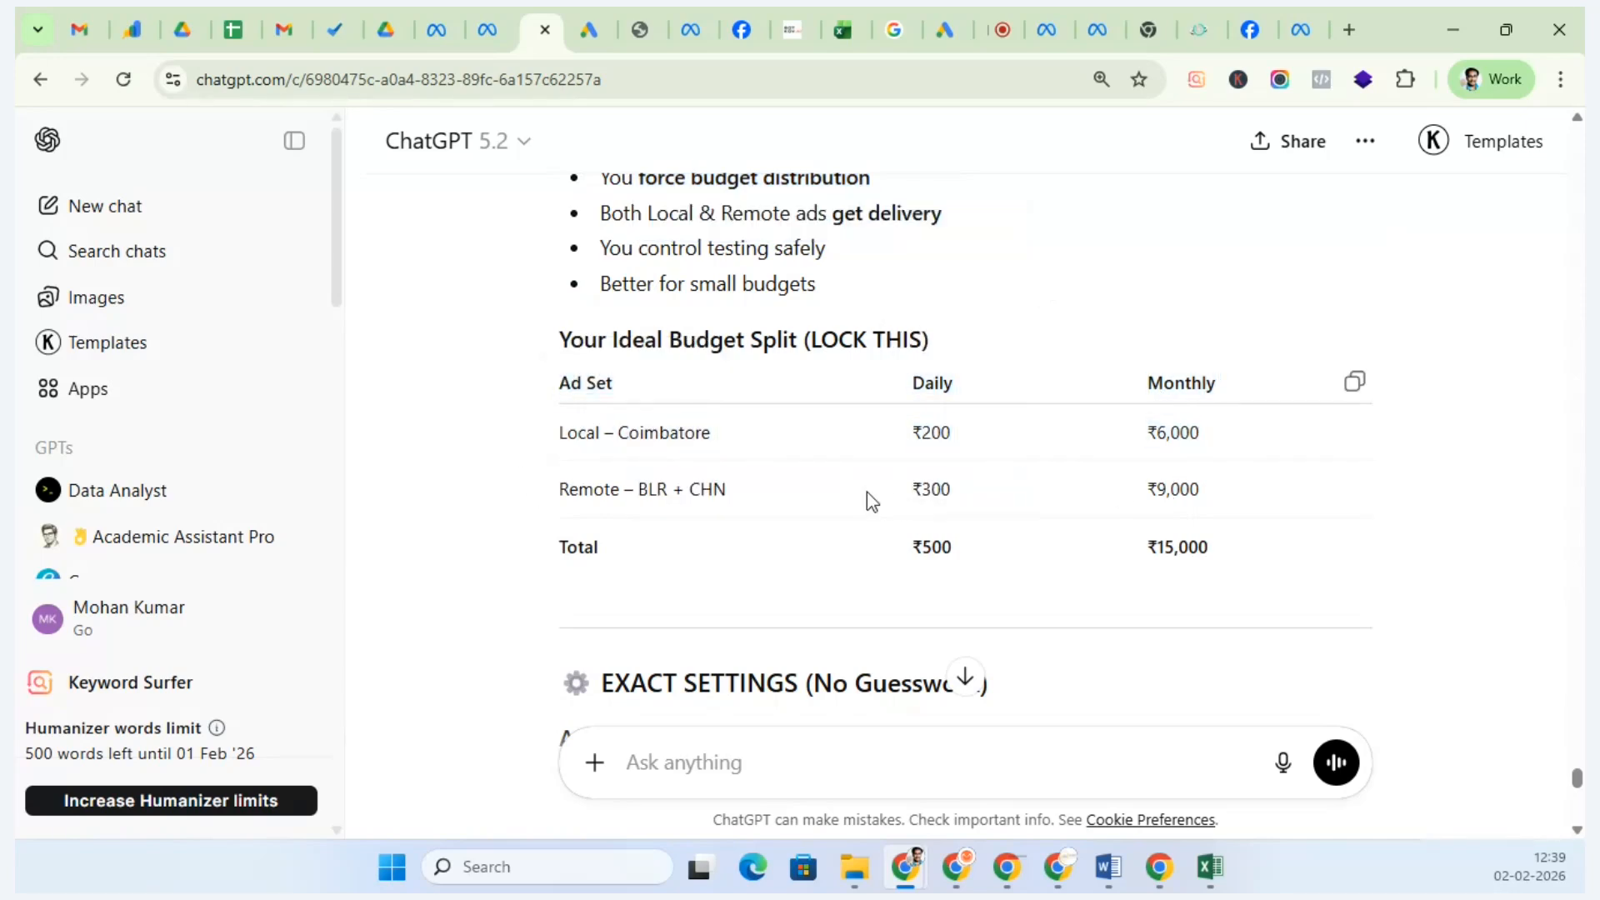
{"action": "left_click_drag", "start_coordinate": [867, 493], "coordinate": [1106, 504]}
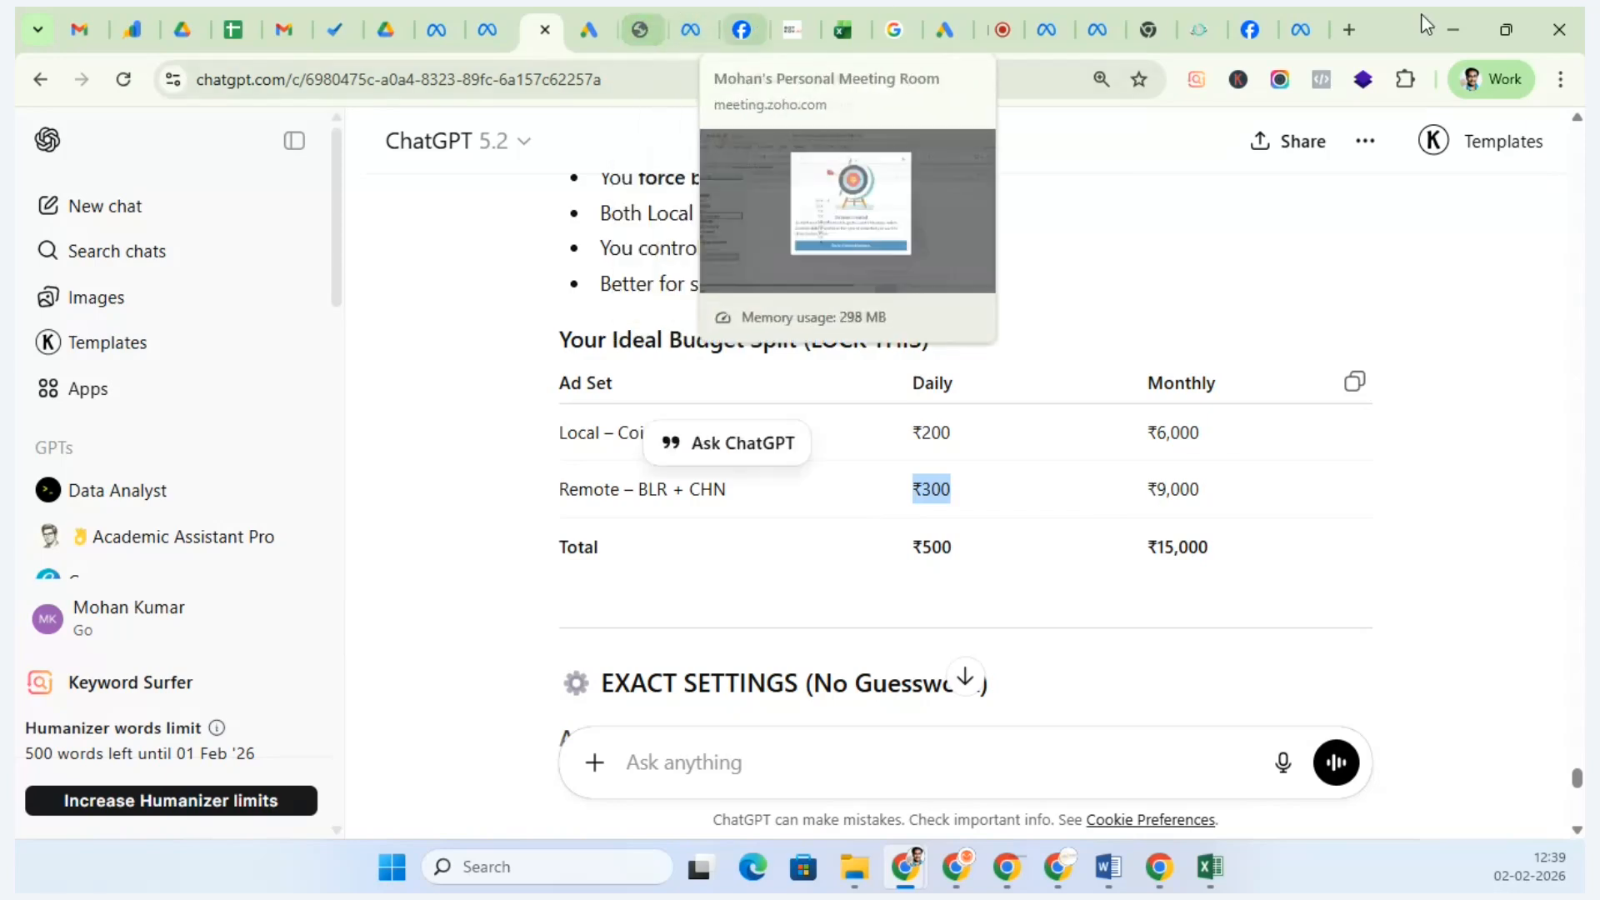
Step: Set the budget strategy to Ad set budget and uncheck sharing budget with other ad sets
{"action": "left_click", "coordinate": [1302, 29]}
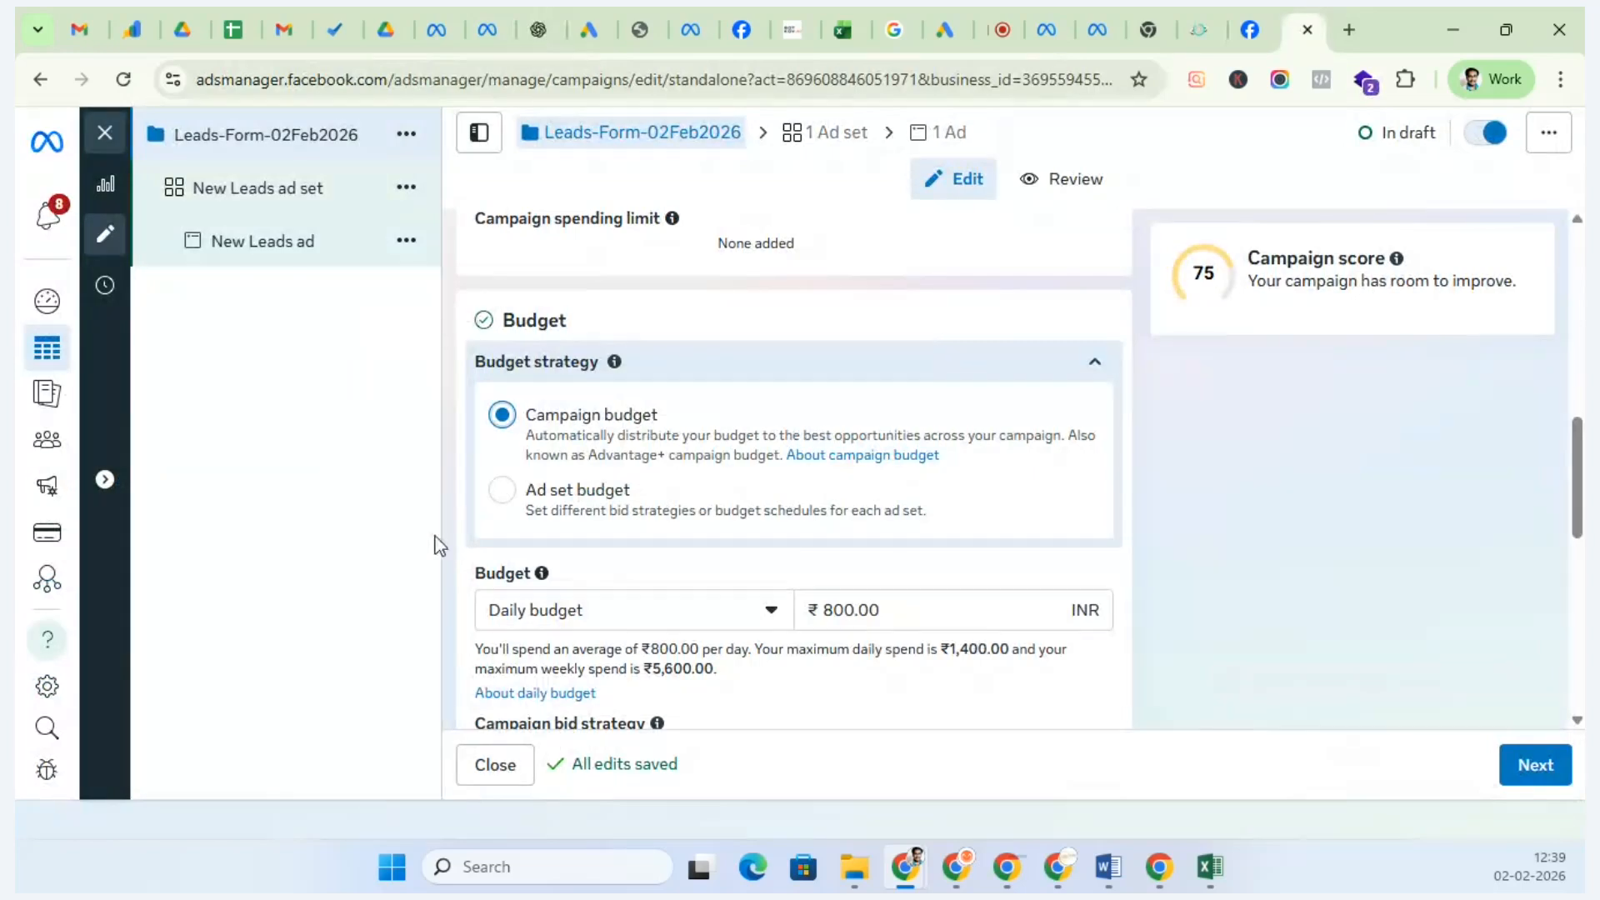
{"action": "left_click", "coordinate": [507, 497]}
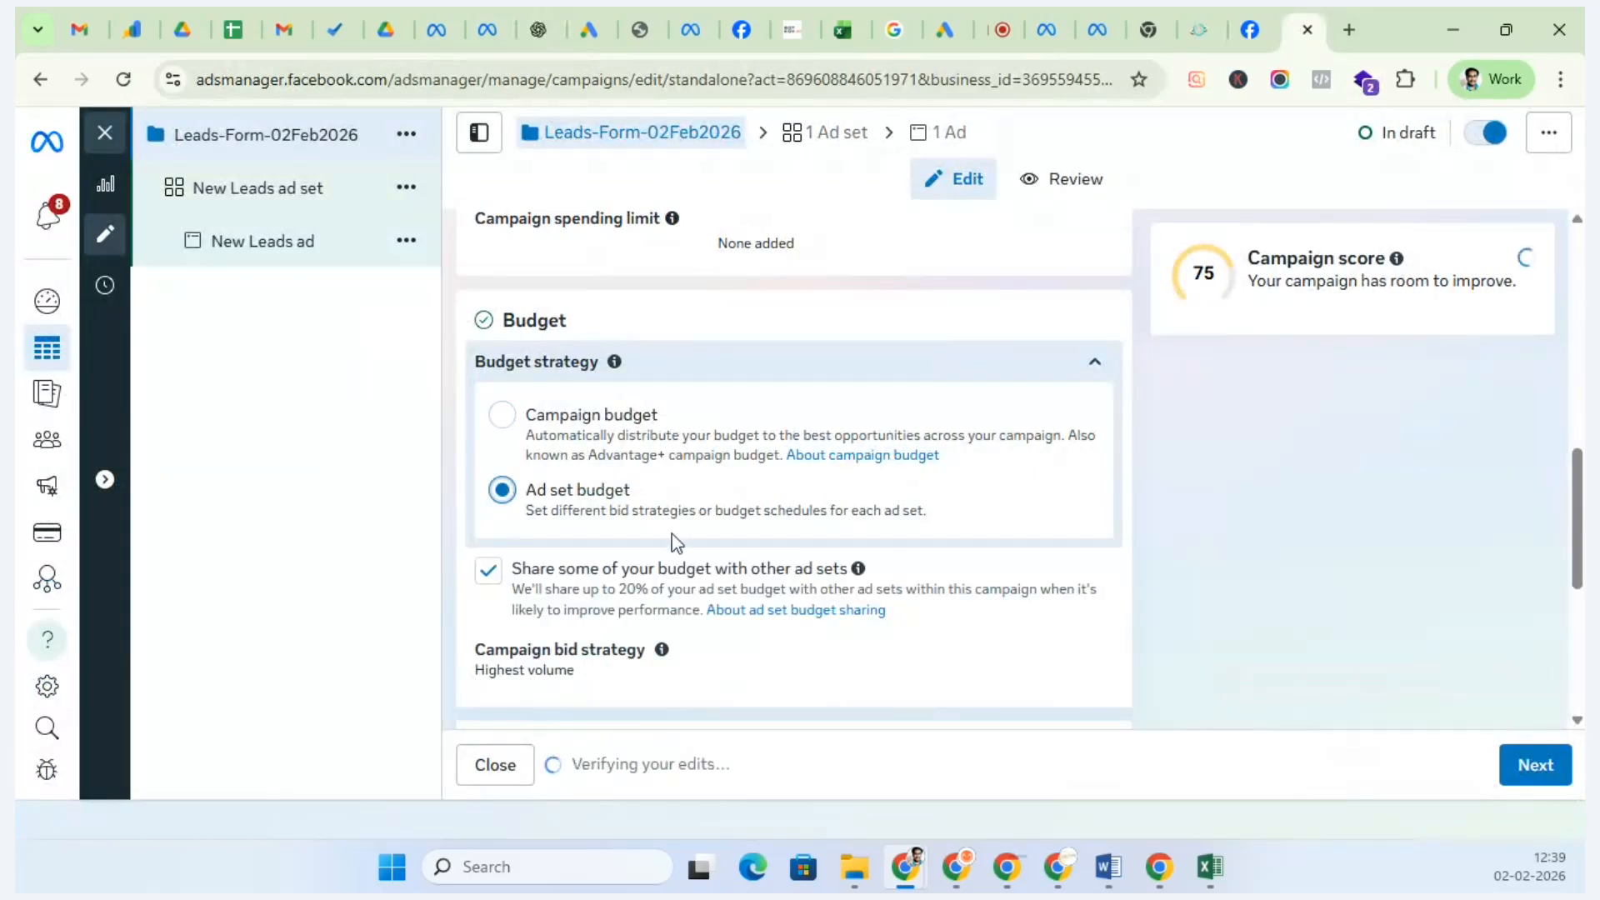
{"action": "left_click", "coordinate": [504, 416]}
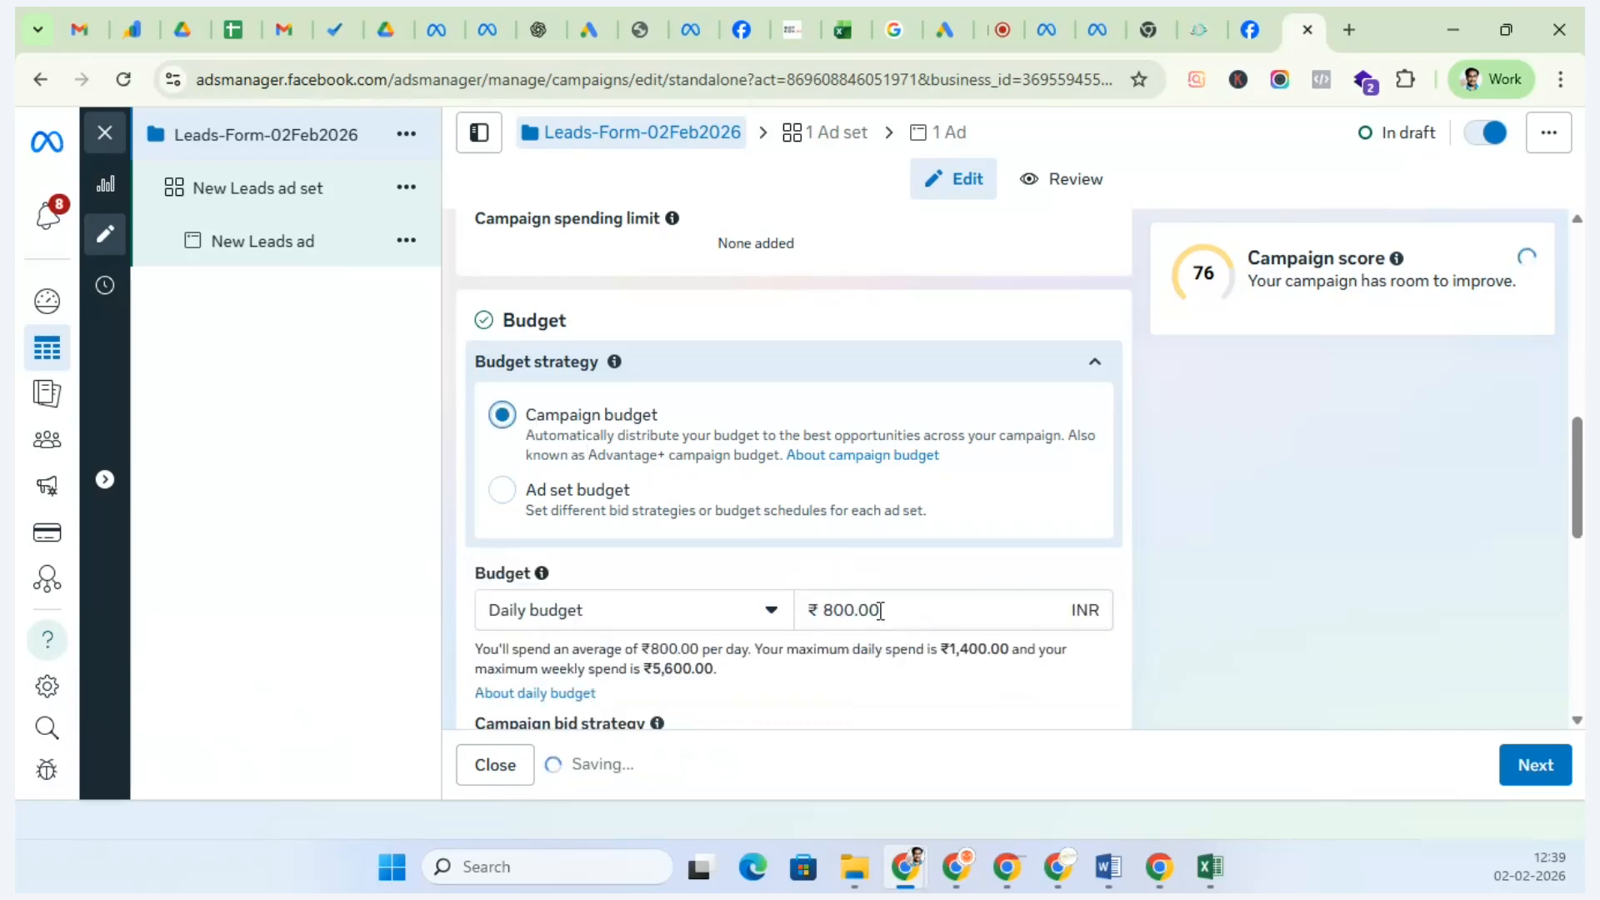
{"action": "left_click", "coordinate": [502, 490]}
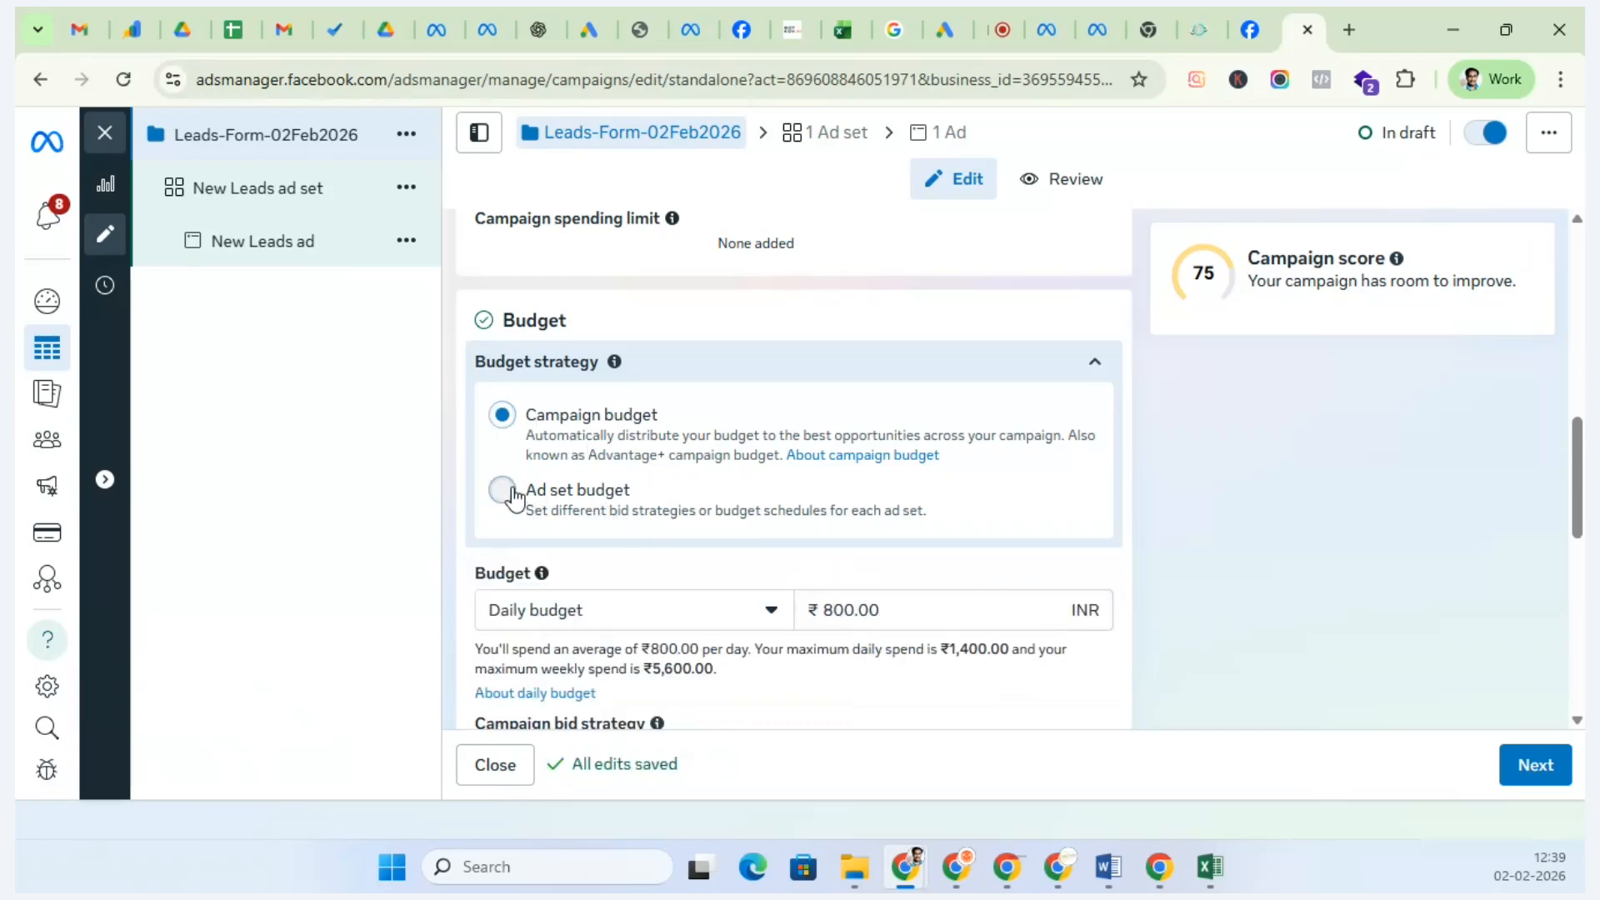
{"action": "scroll", "coordinate": [627, 521], "scroll_direction": "down", "scroll_amount": 3}
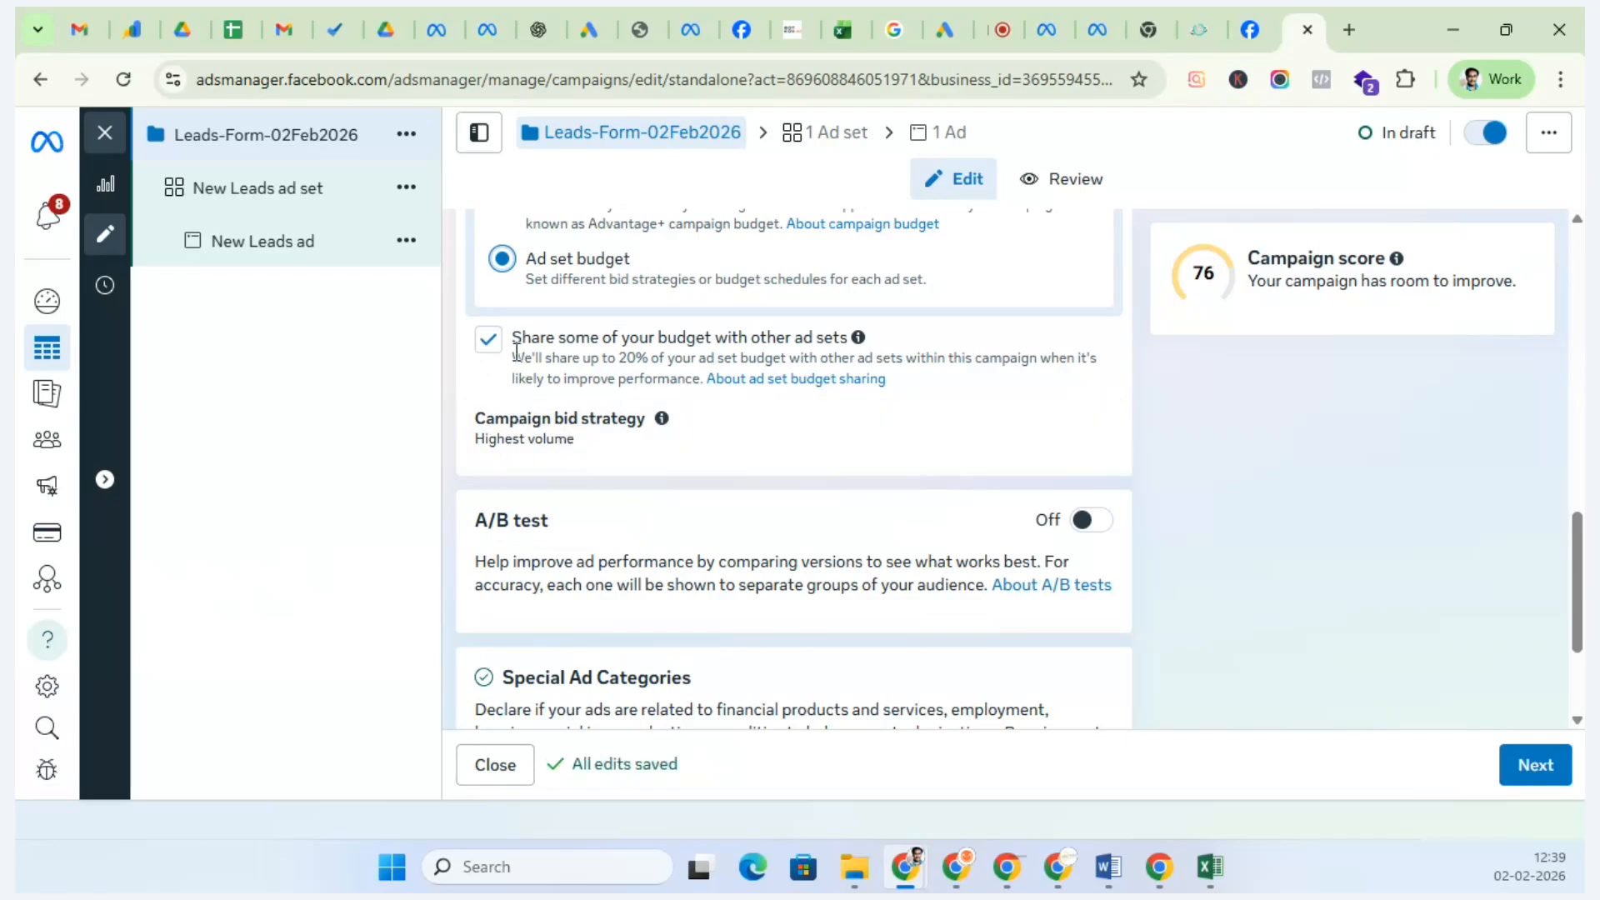
{"action": "left_click", "coordinate": [488, 338]}
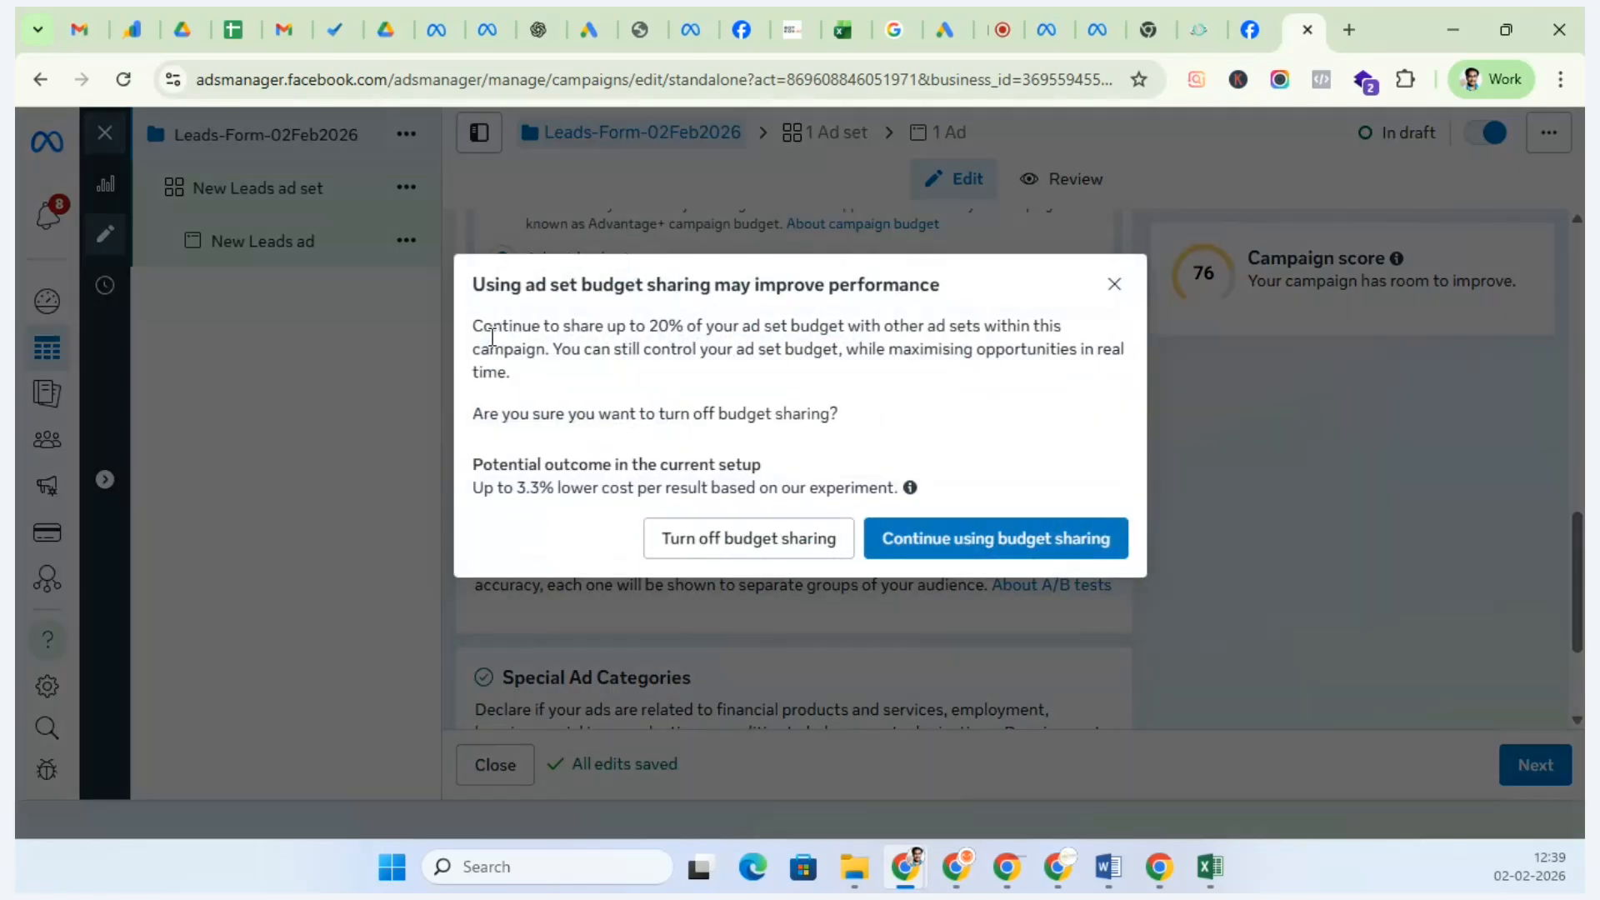
Step: Confirm turning off budget sharing and scroll down toward the A/B test section
{"action": "left_click", "coordinate": [836, 556]}
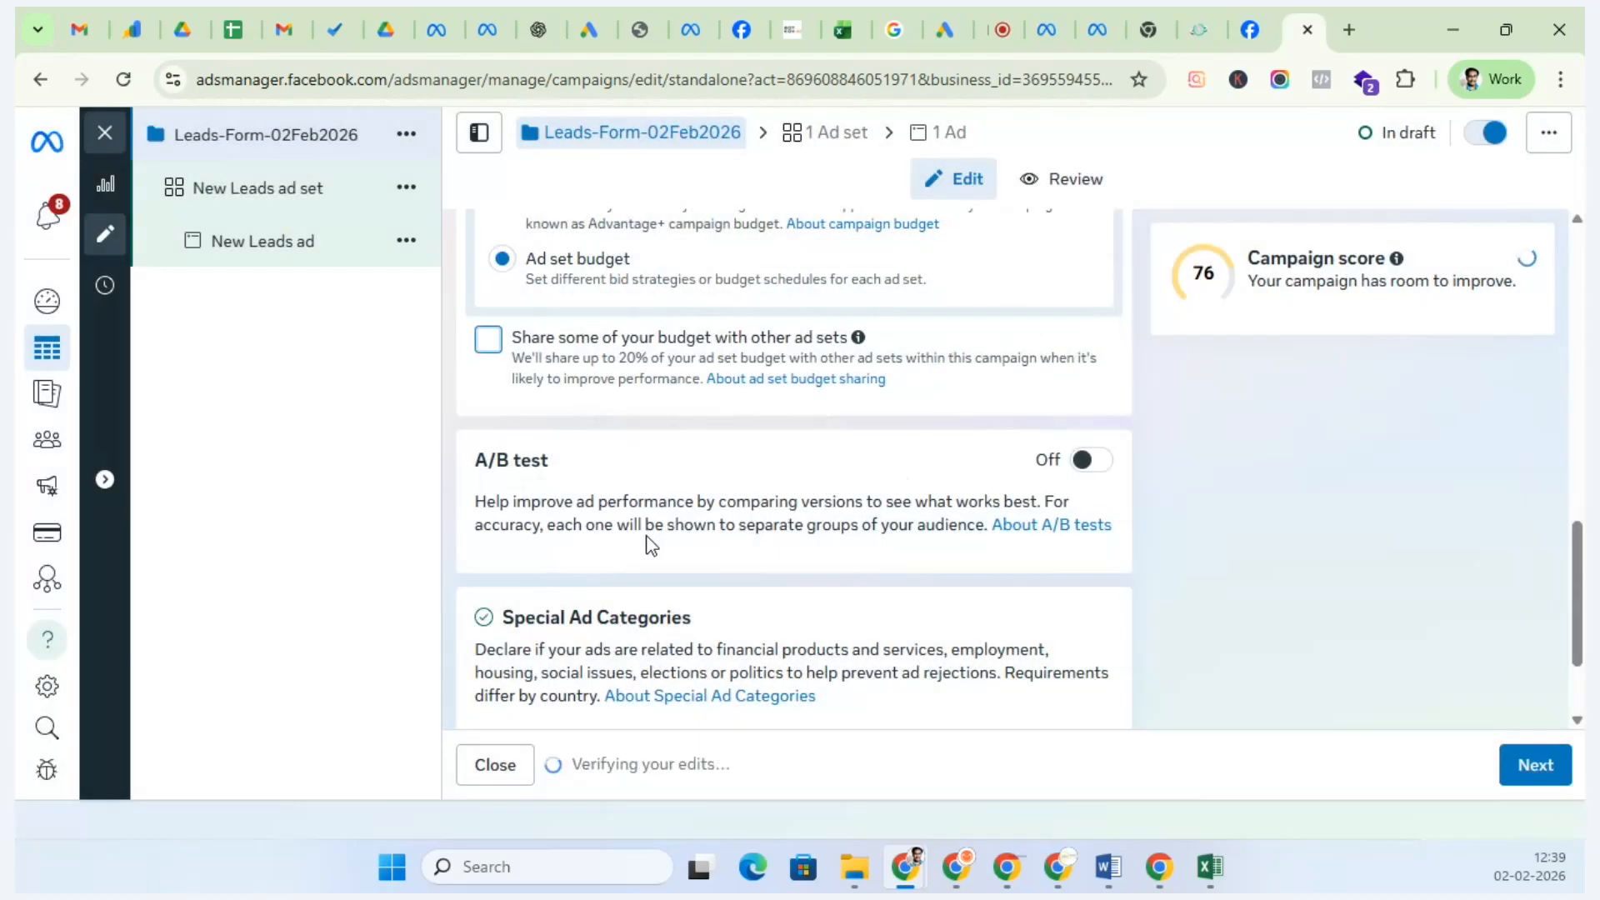
{"action": "scroll", "coordinate": [647, 542], "scroll_direction": "down", "scroll_amount": 1}
{"action": "scroll", "coordinate": [649, 550], "scroll_direction": "down", "scroll_amount": 1}
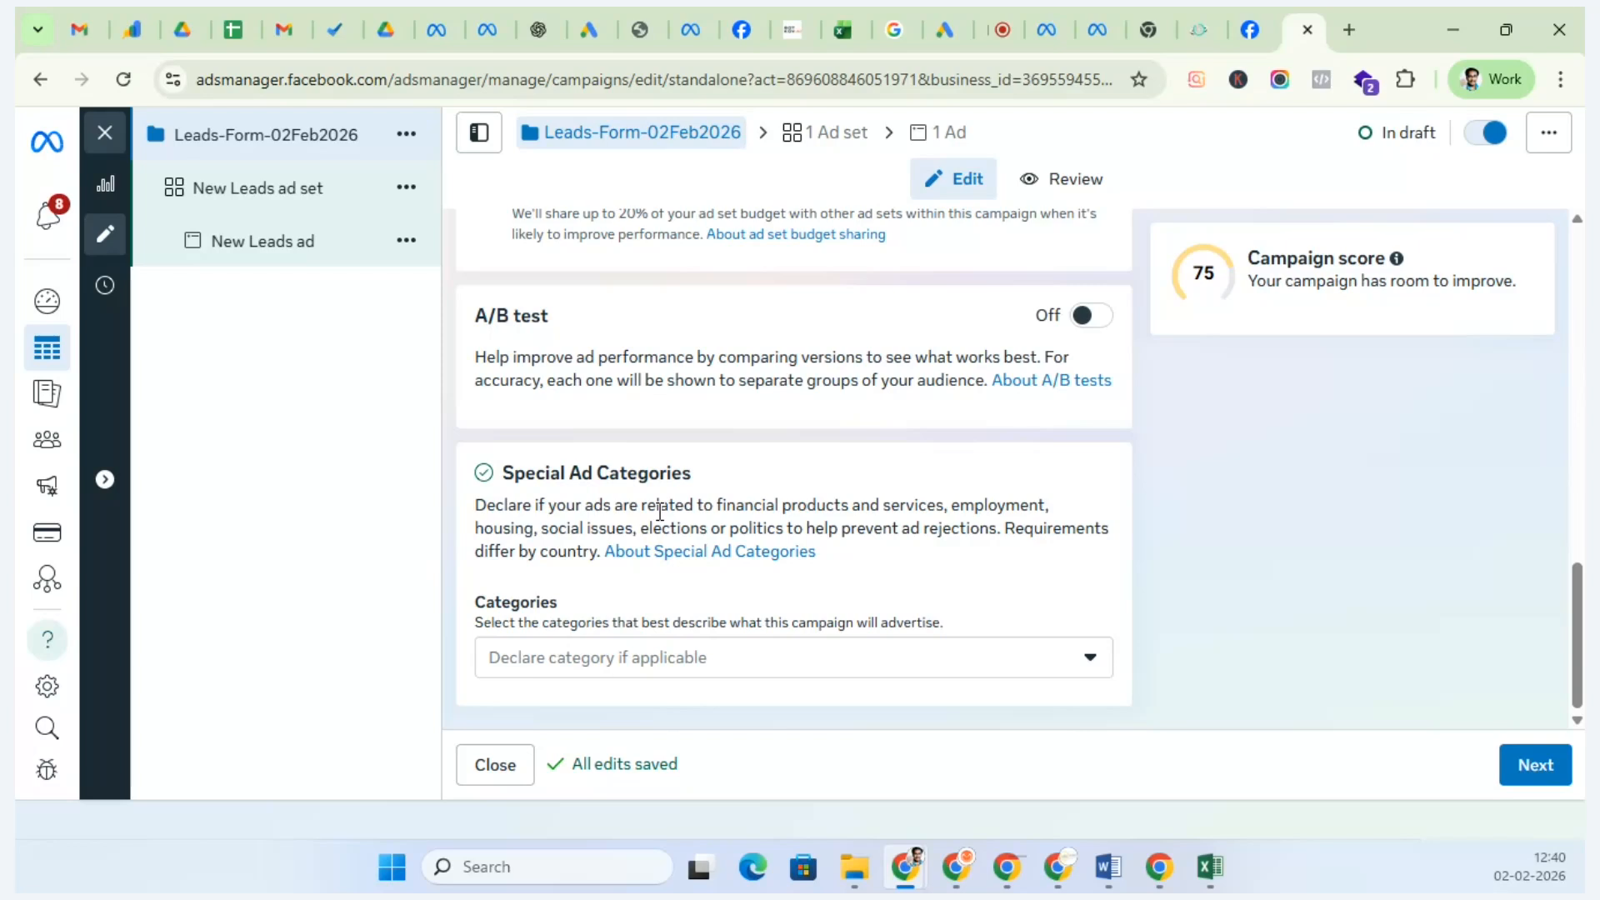
{"action": "left_click", "coordinate": [1098, 324]}
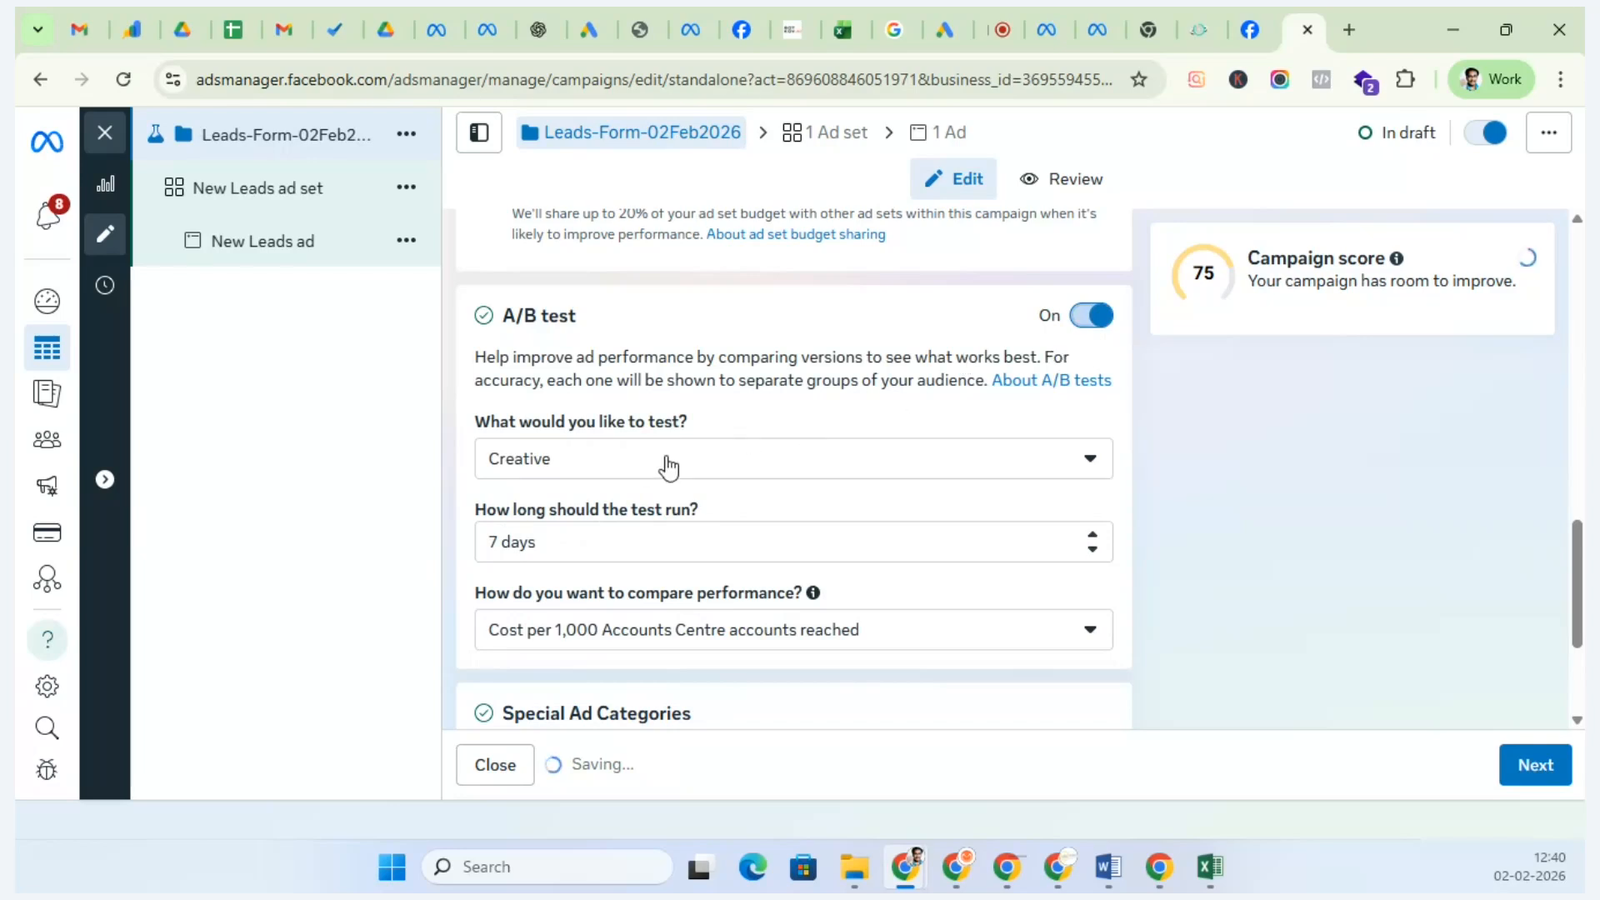
{"action": "left_click", "coordinate": [618, 464]}
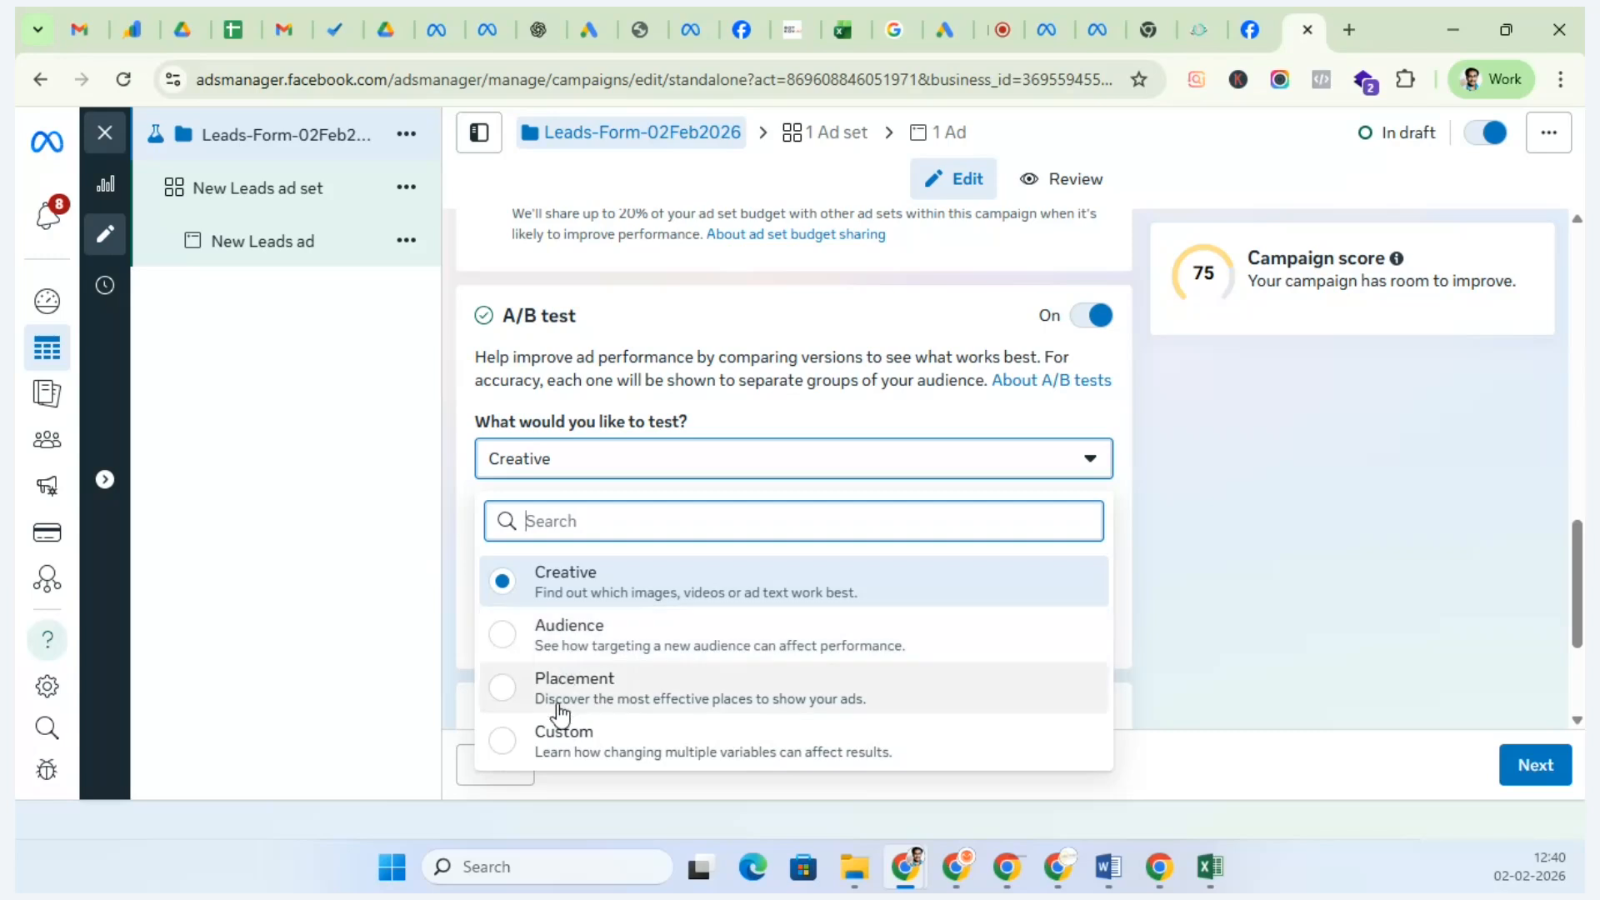
{"action": "scroll", "coordinate": [625, 608], "scroll_direction": "down", "scroll_amount": 1}
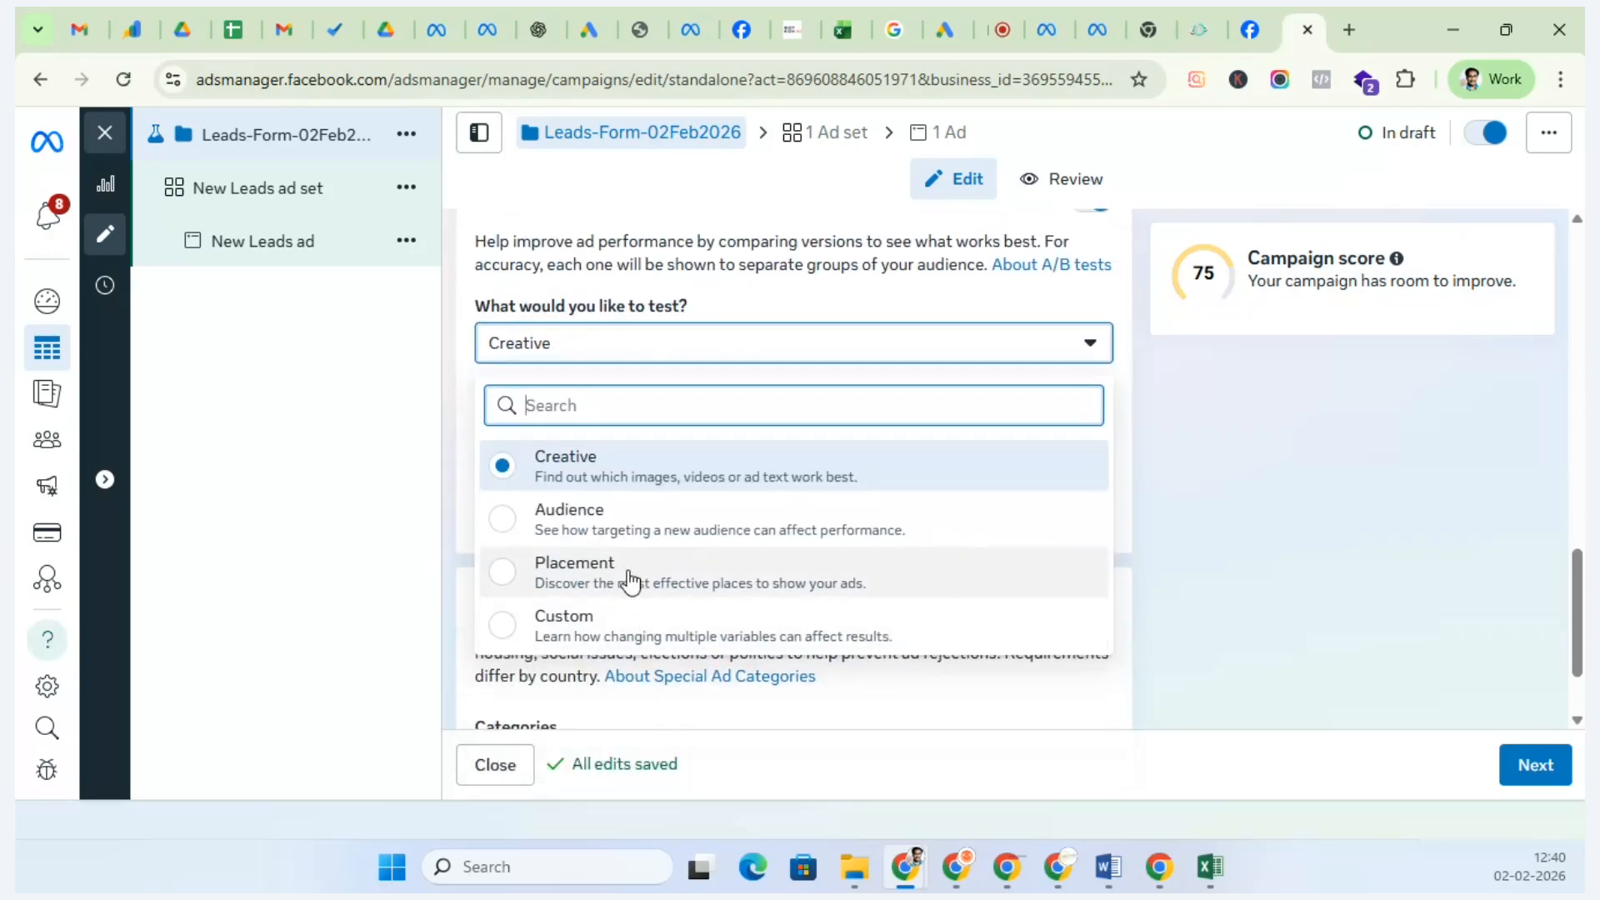
{"action": "left_click", "coordinate": [1218, 401]}
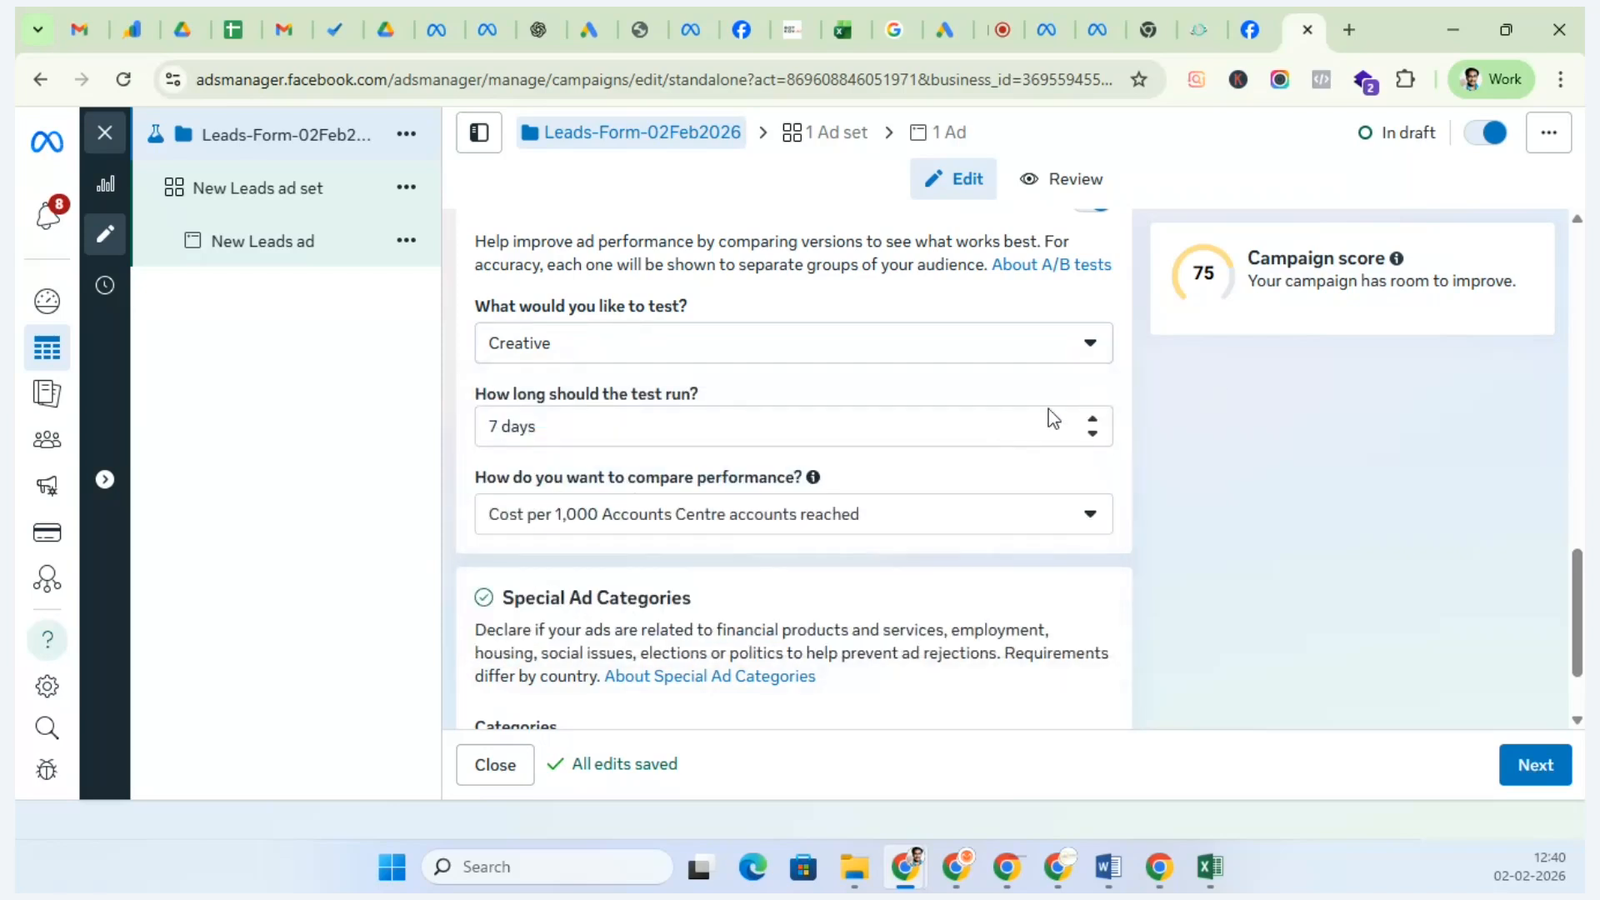
{"action": "left_click", "coordinate": [597, 426]}
{"action": "left_click", "coordinate": [642, 526]}
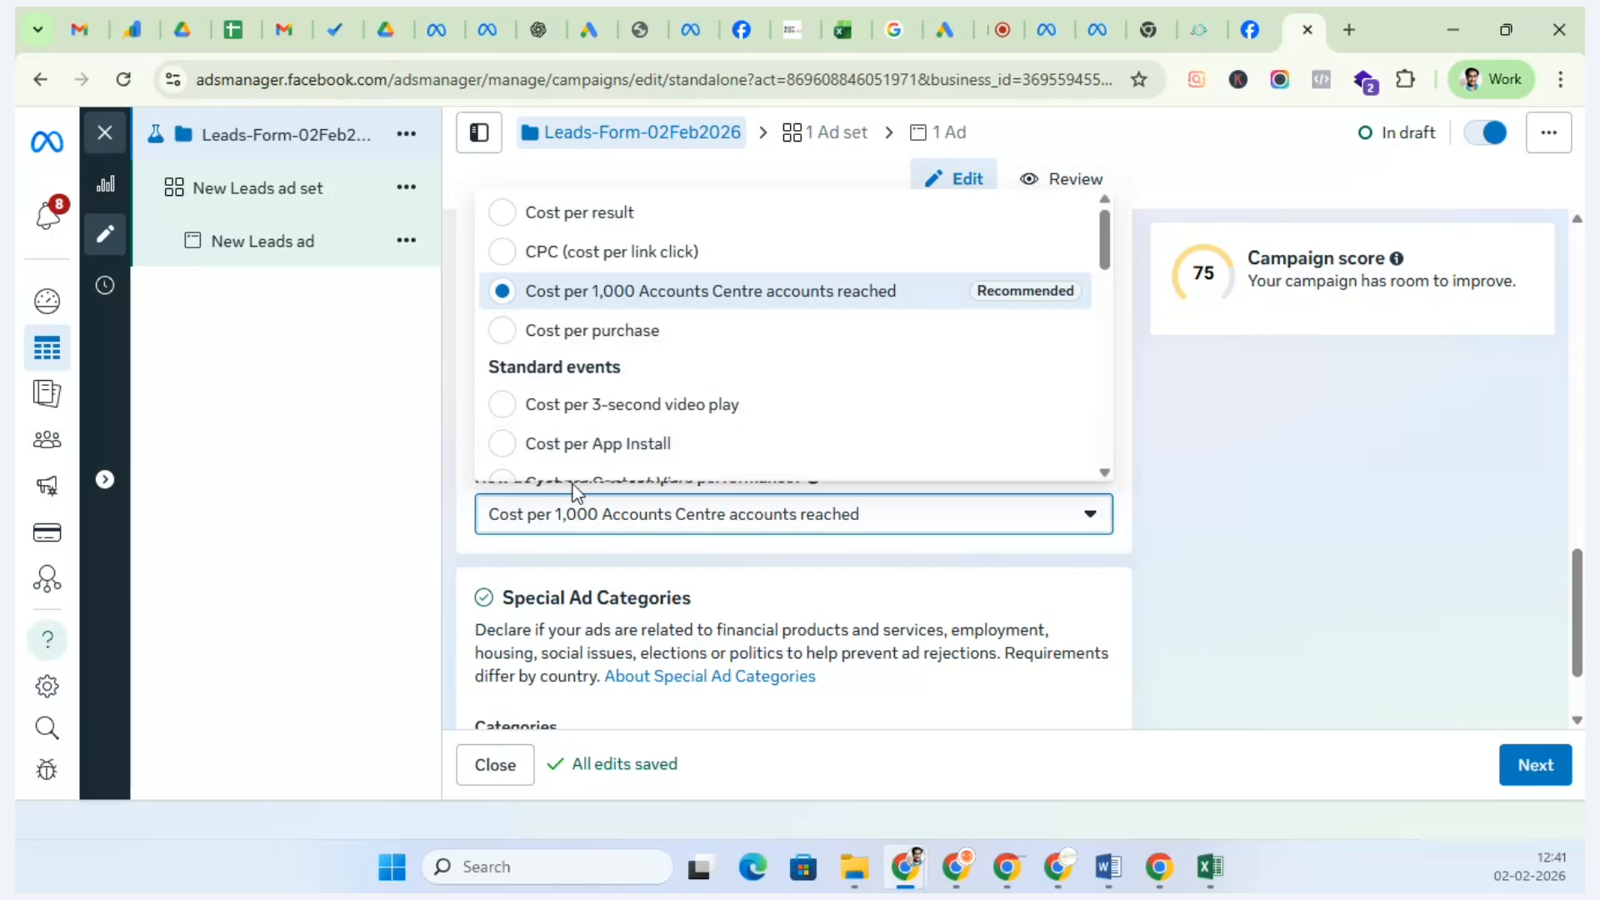
{"action": "left_click", "coordinate": [1235, 556]}
{"action": "scroll", "coordinate": [1143, 442], "scroll_direction": "up", "scroll_amount": 3}
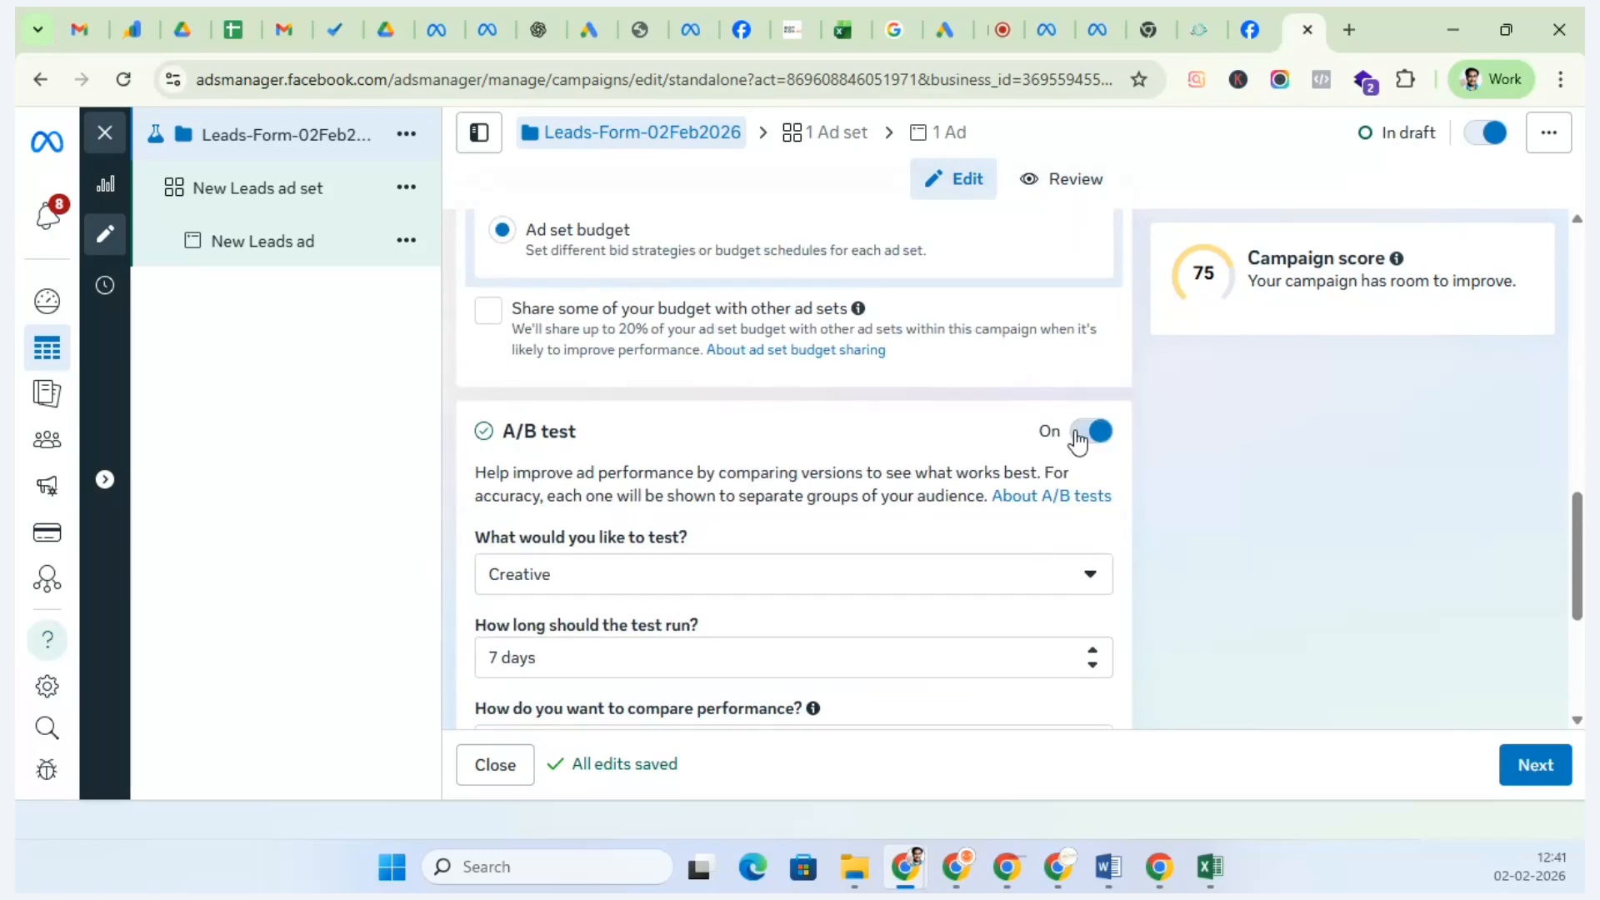
{"action": "left_click", "coordinate": [1078, 439]}
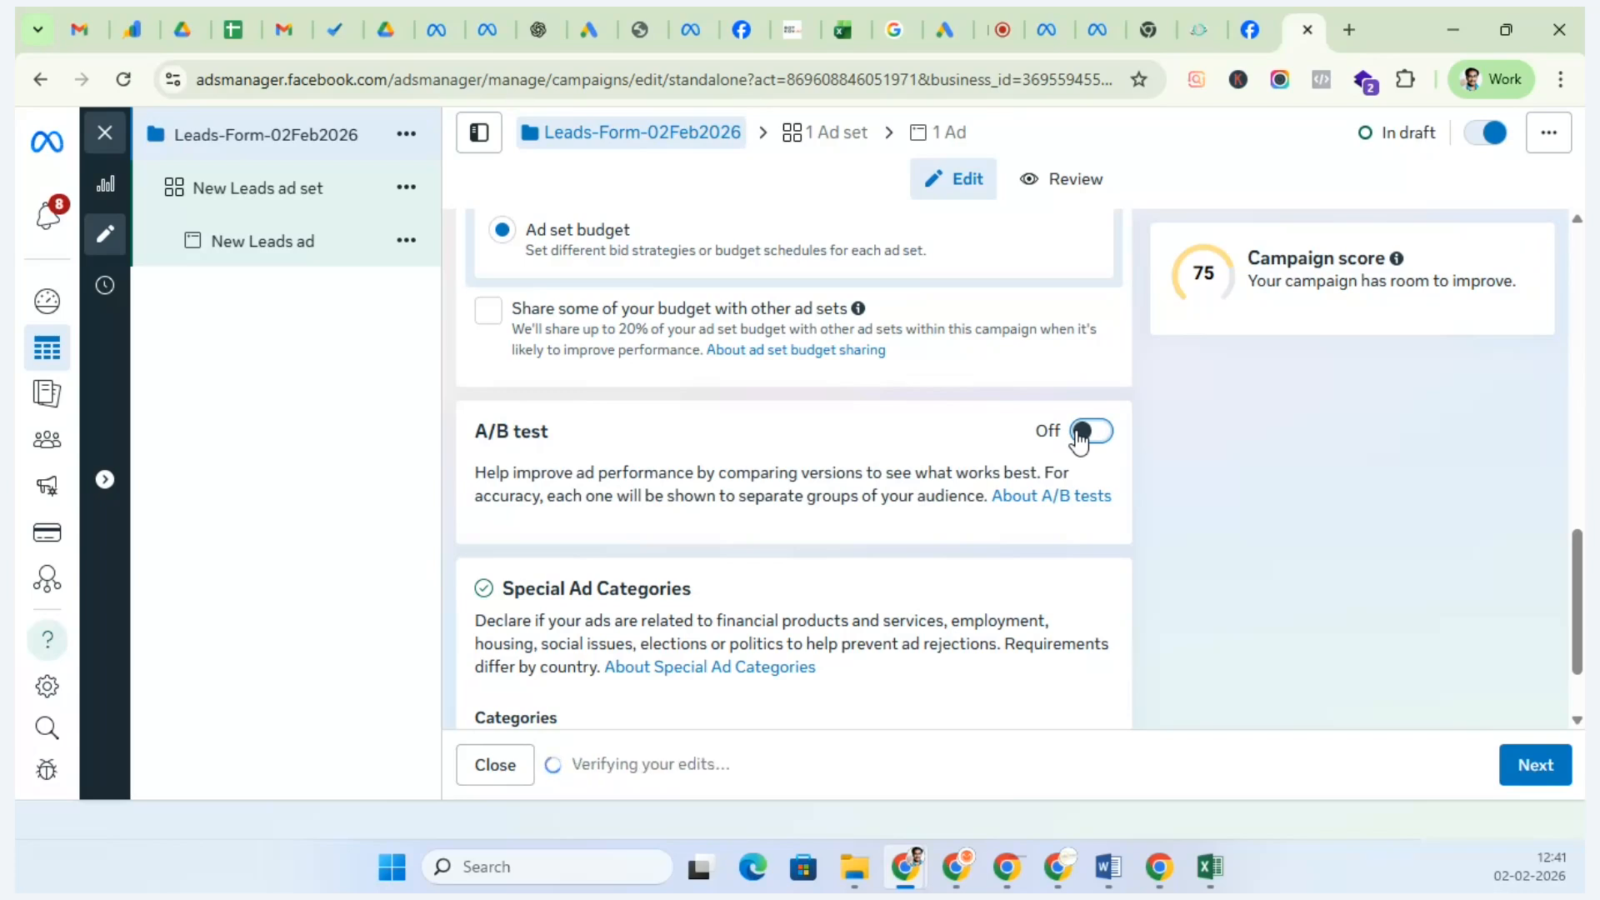
{"action": "scroll", "coordinate": [1086, 467], "scroll_direction": "down", "scroll_amount": 2}
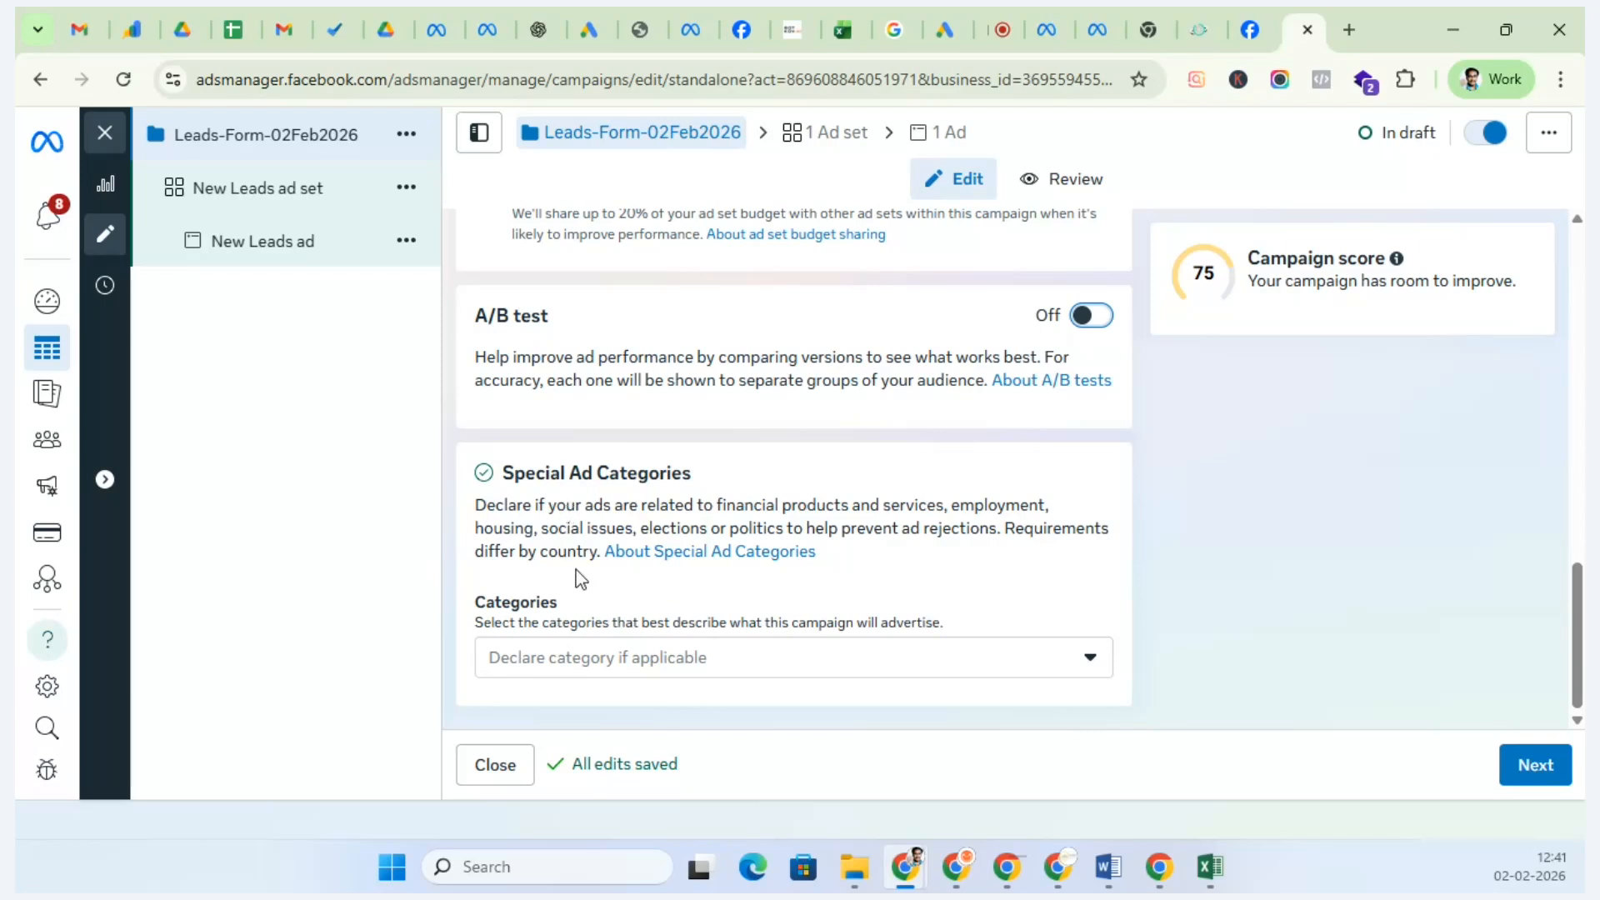
{"action": "left_click", "coordinate": [587, 668]}
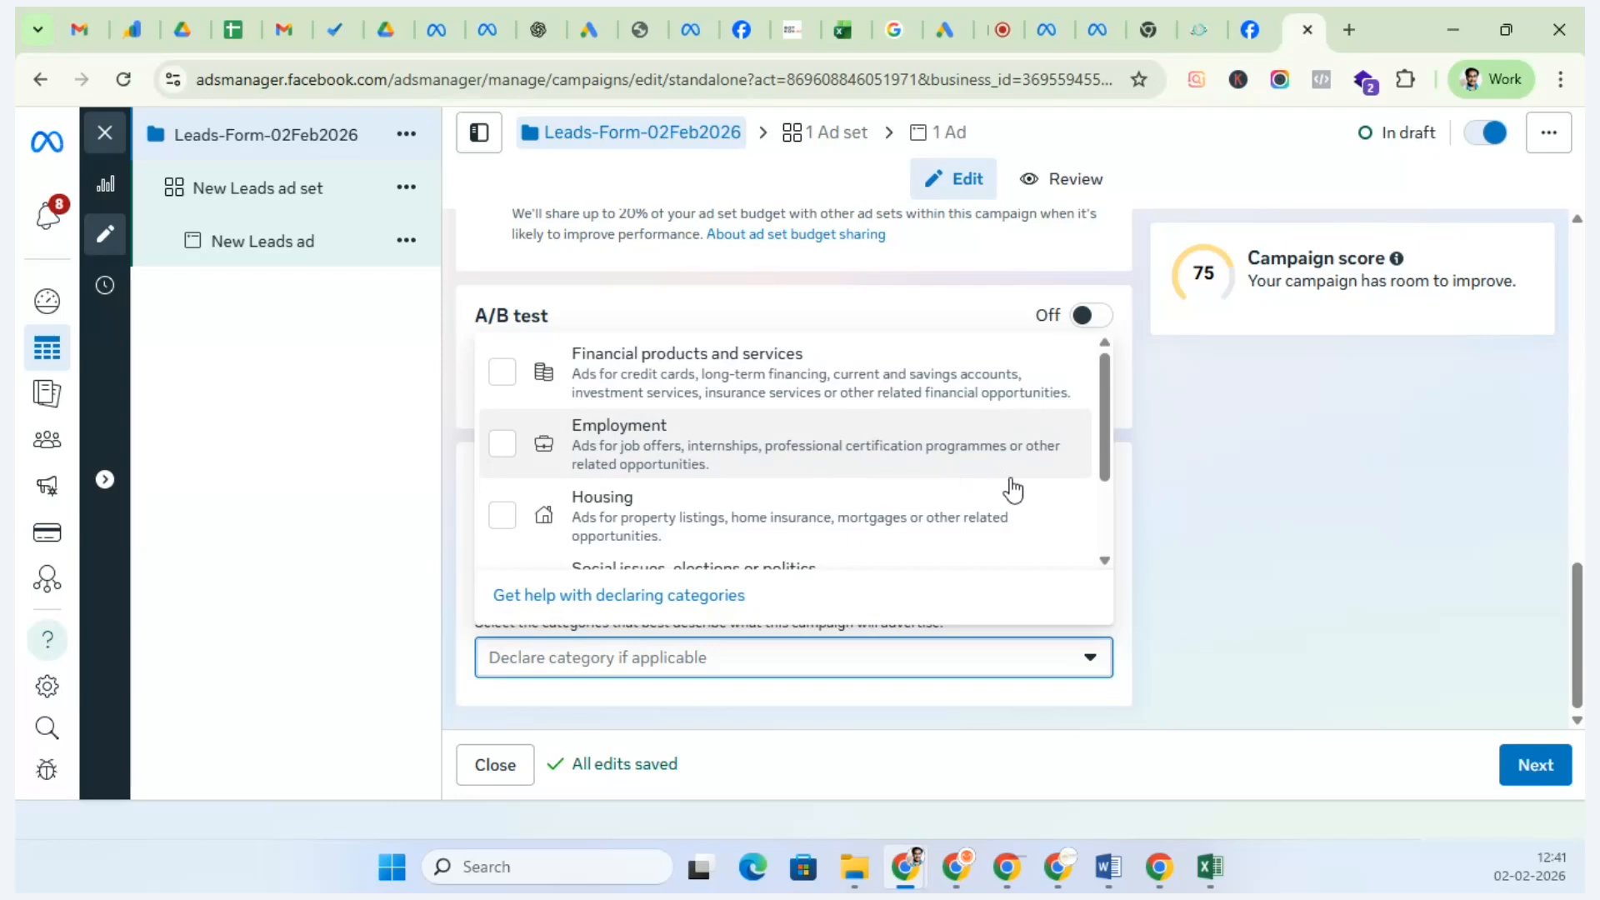
{"action": "scroll", "coordinate": [800, 513], "scroll_direction": "down", "scroll_amount": 3}
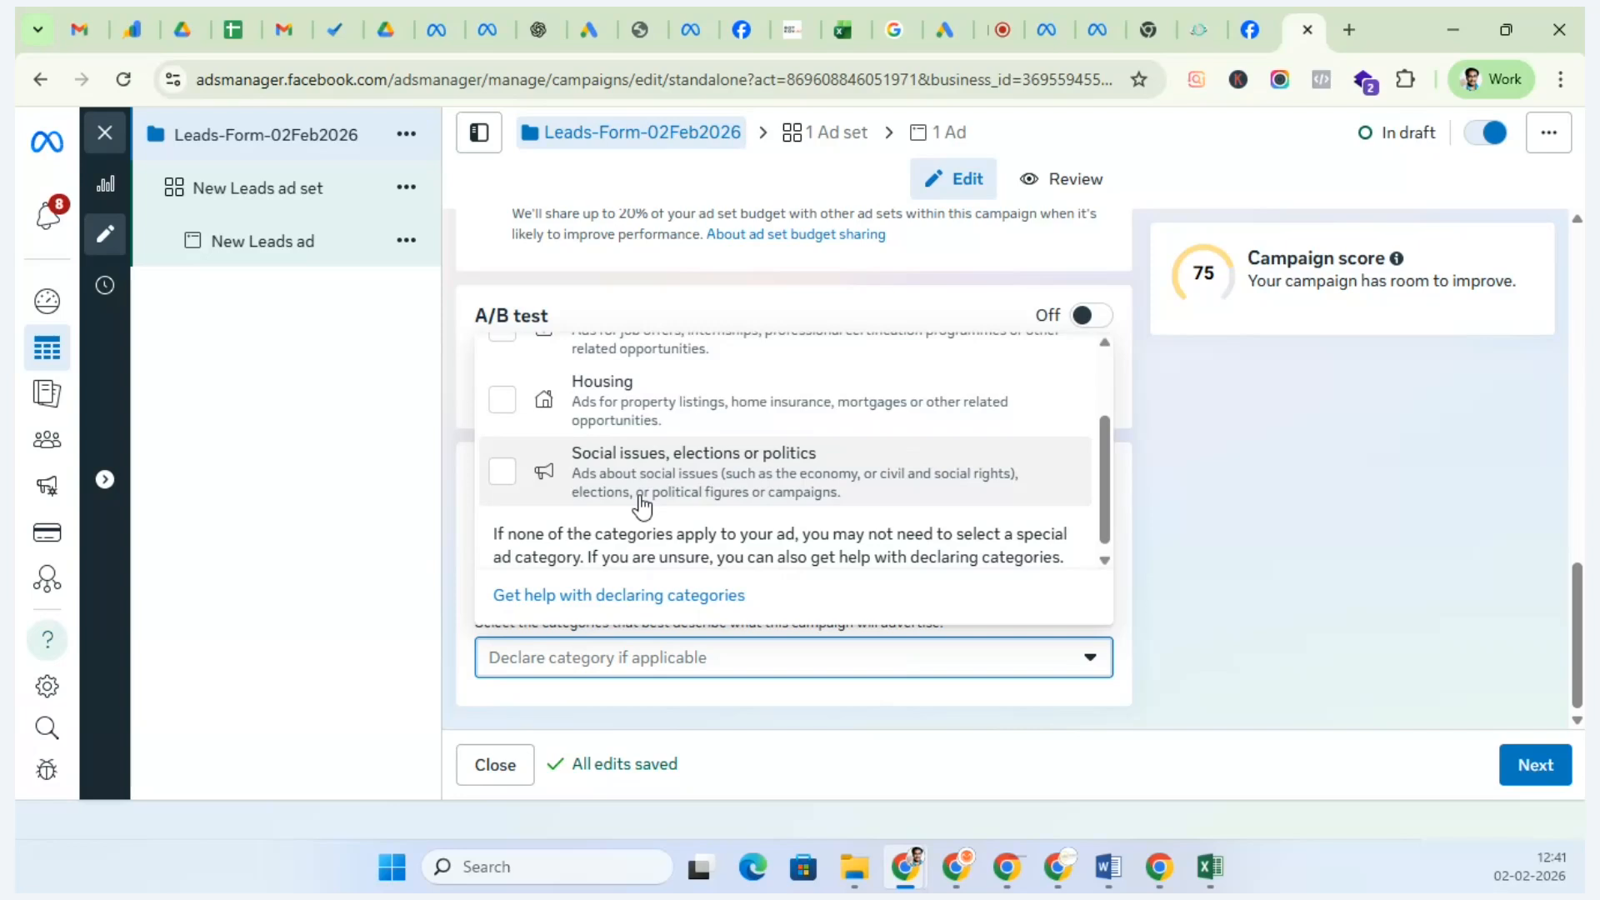
{"action": "scroll", "coordinate": [642, 504], "scroll_direction": "up", "scroll_amount": 2}
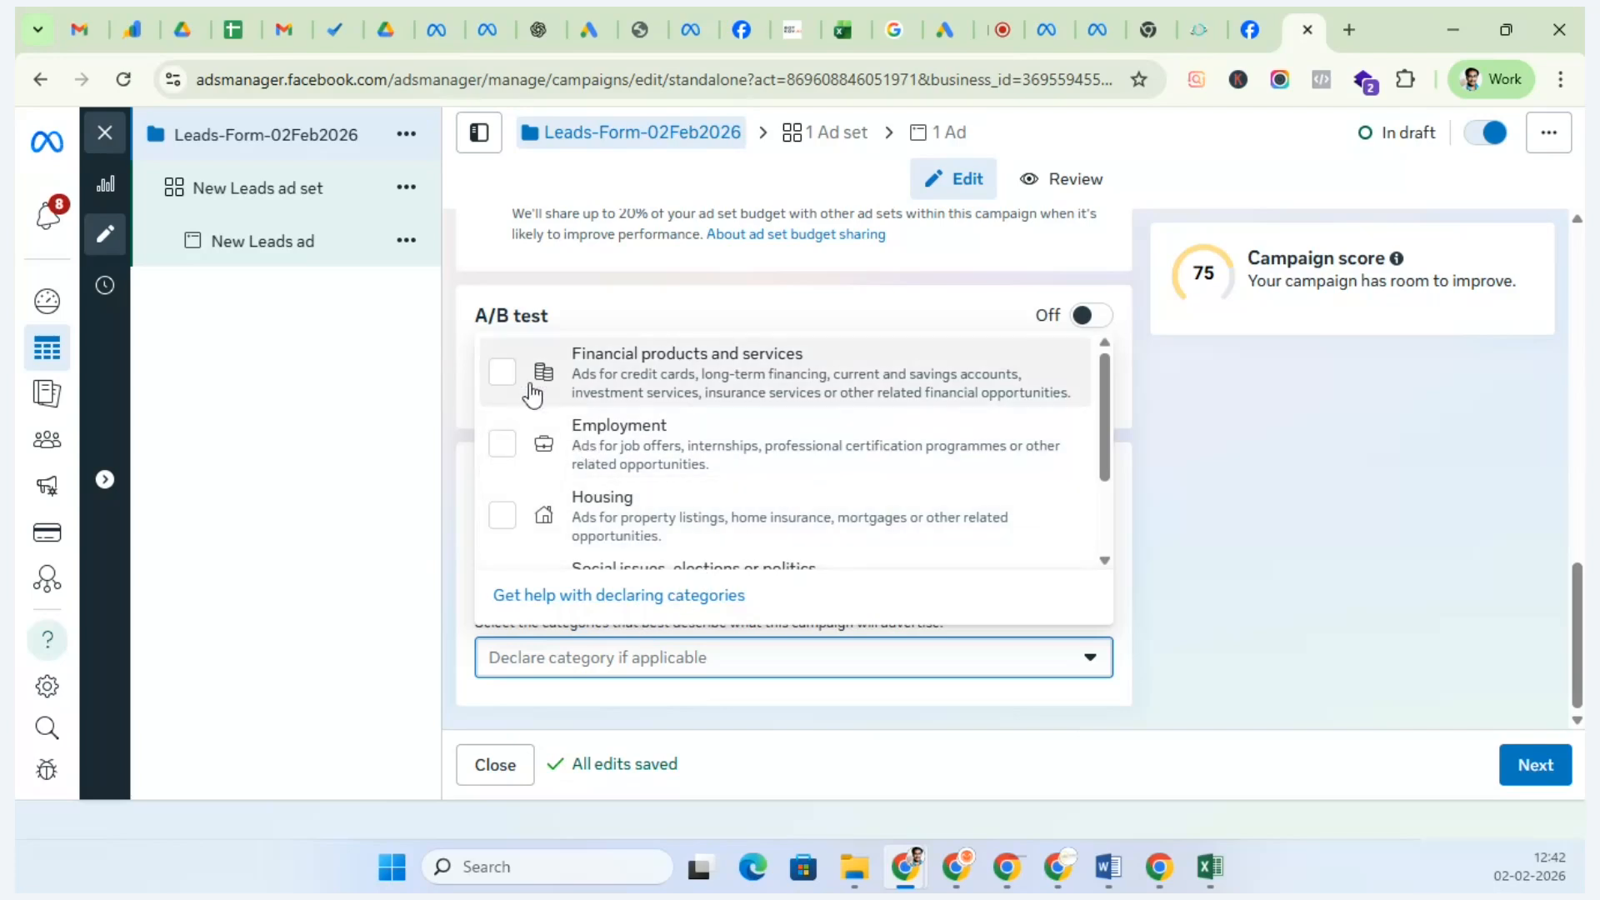
{"action": "left_click", "coordinate": [504, 448]}
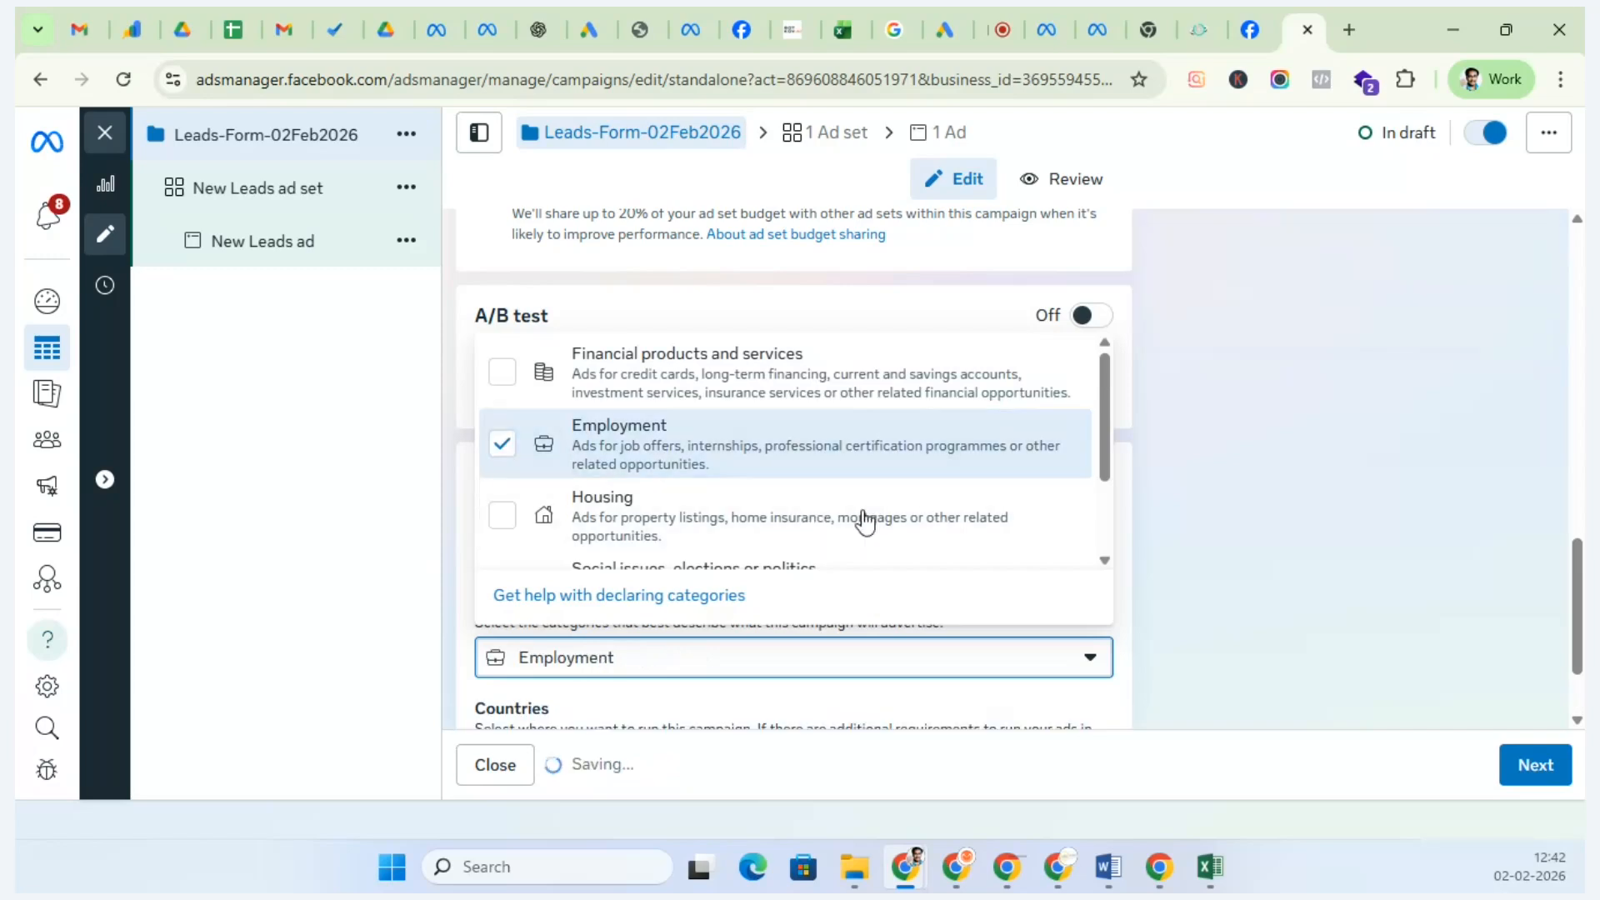
{"action": "left_click", "coordinate": [1322, 486]}
{"action": "scroll", "coordinate": [911, 671], "scroll_direction": "down", "scroll_amount": 2}
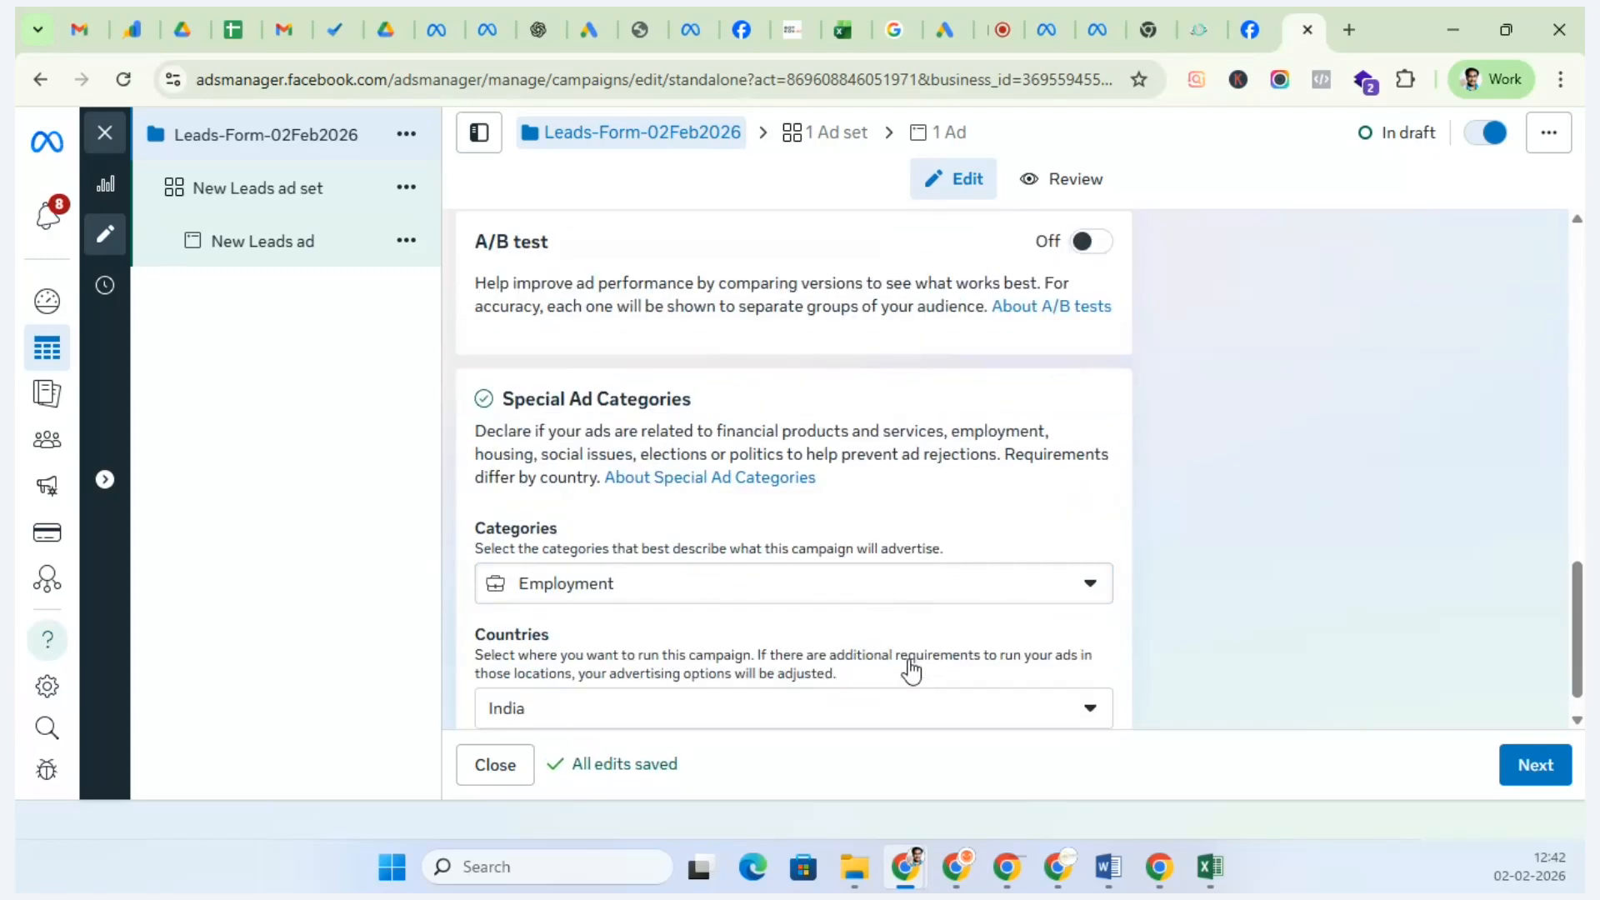
{"action": "left_click", "coordinate": [580, 665]}
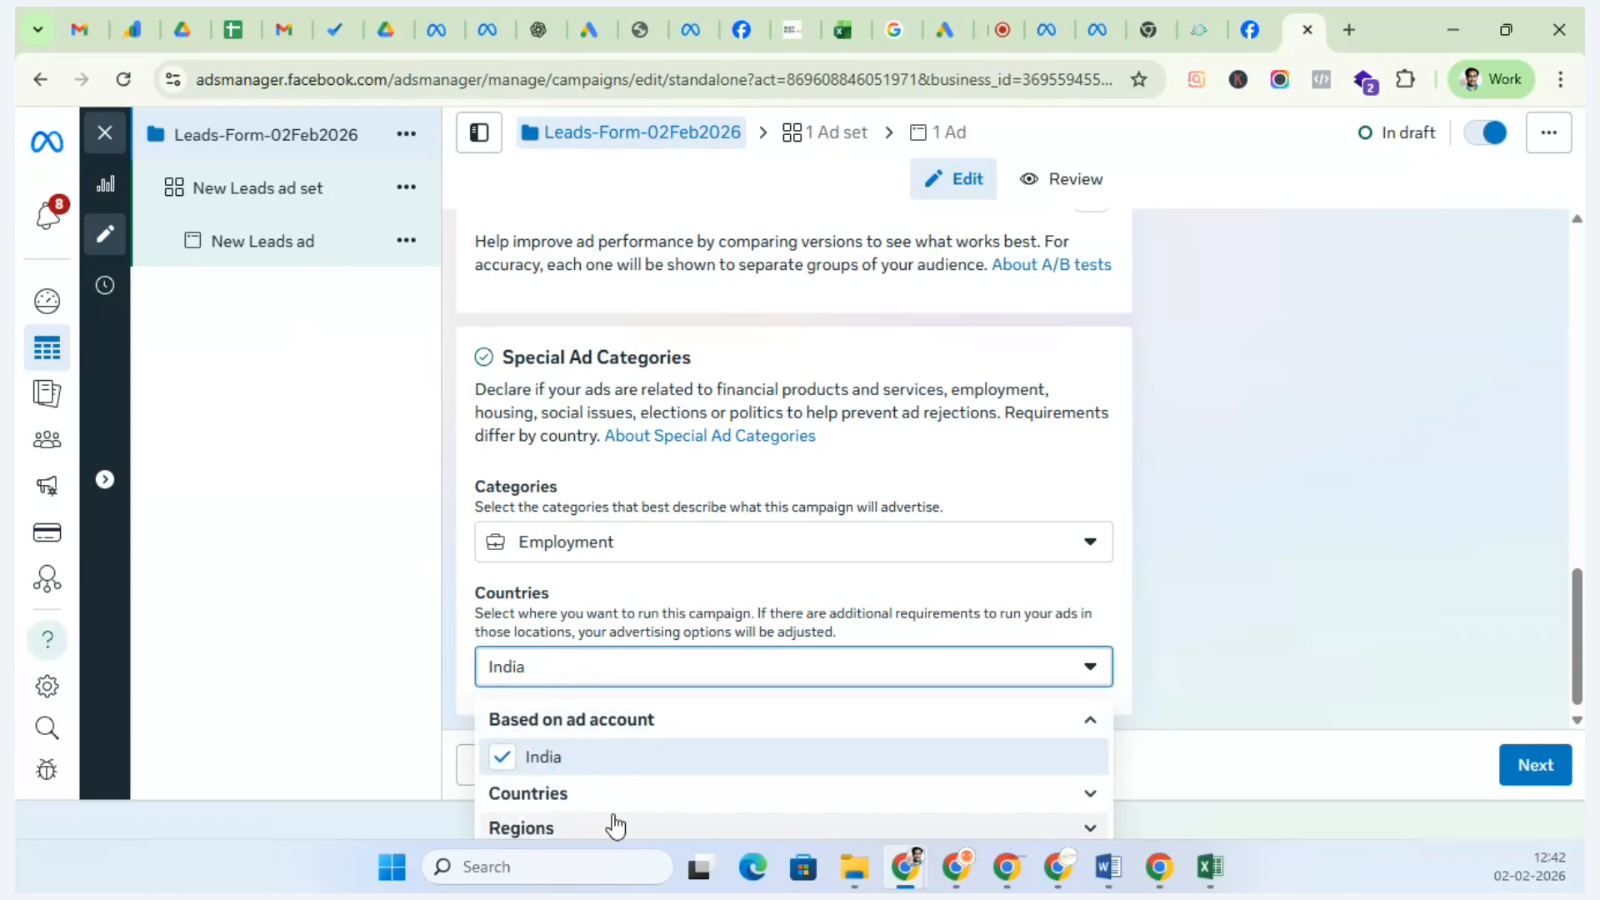
{"action": "left_click", "coordinate": [1457, 537]}
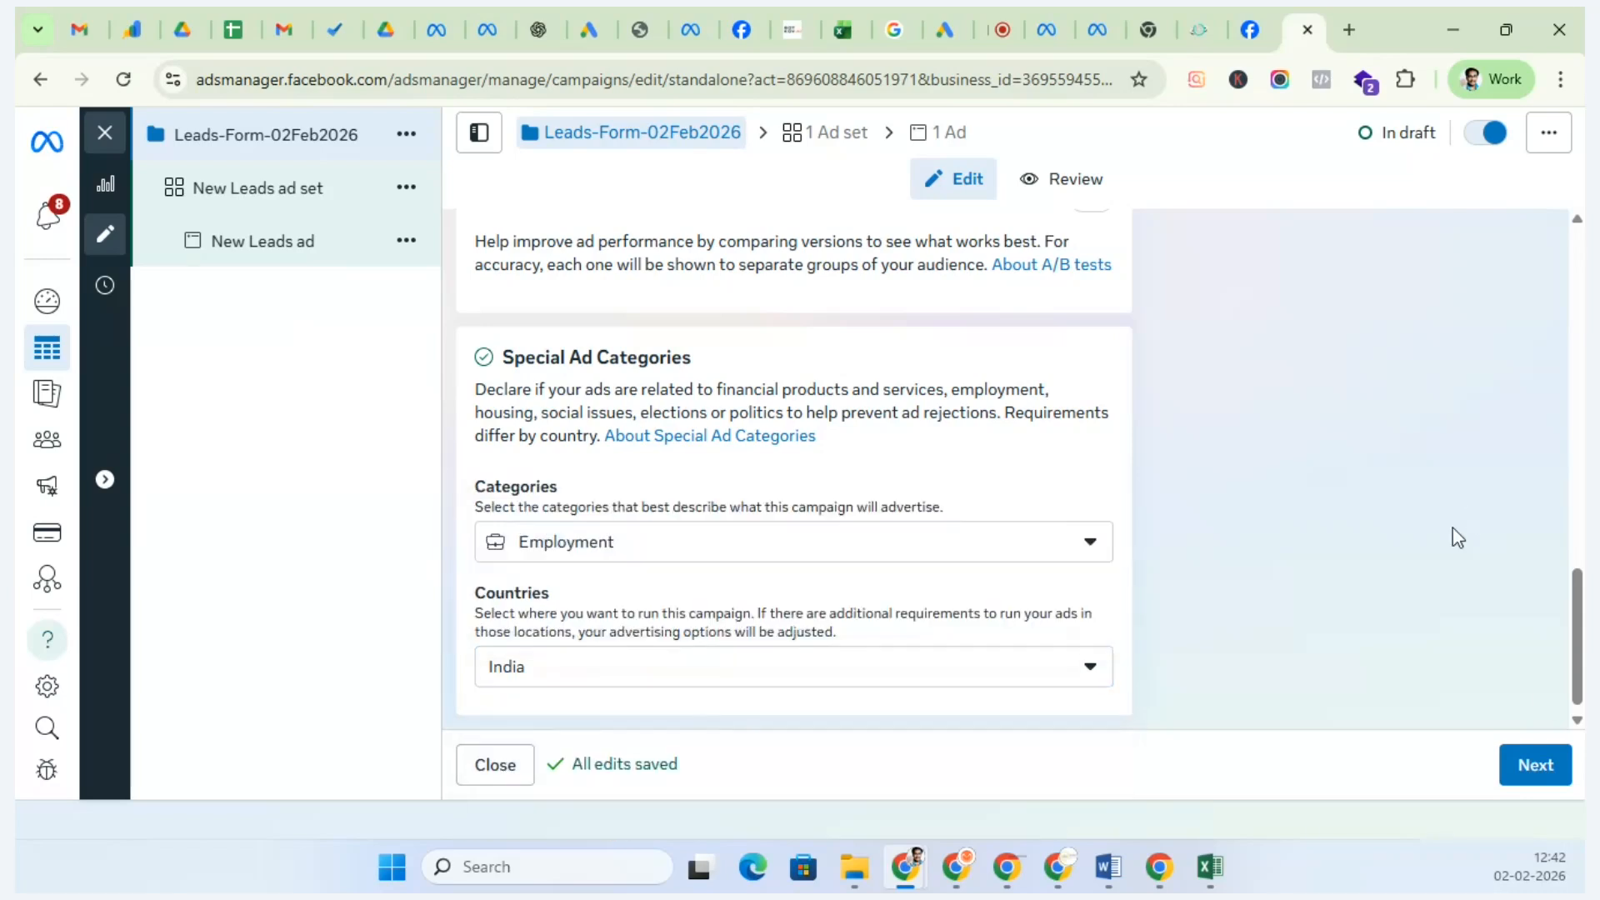
{"action": "left_click", "coordinate": [725, 542]}
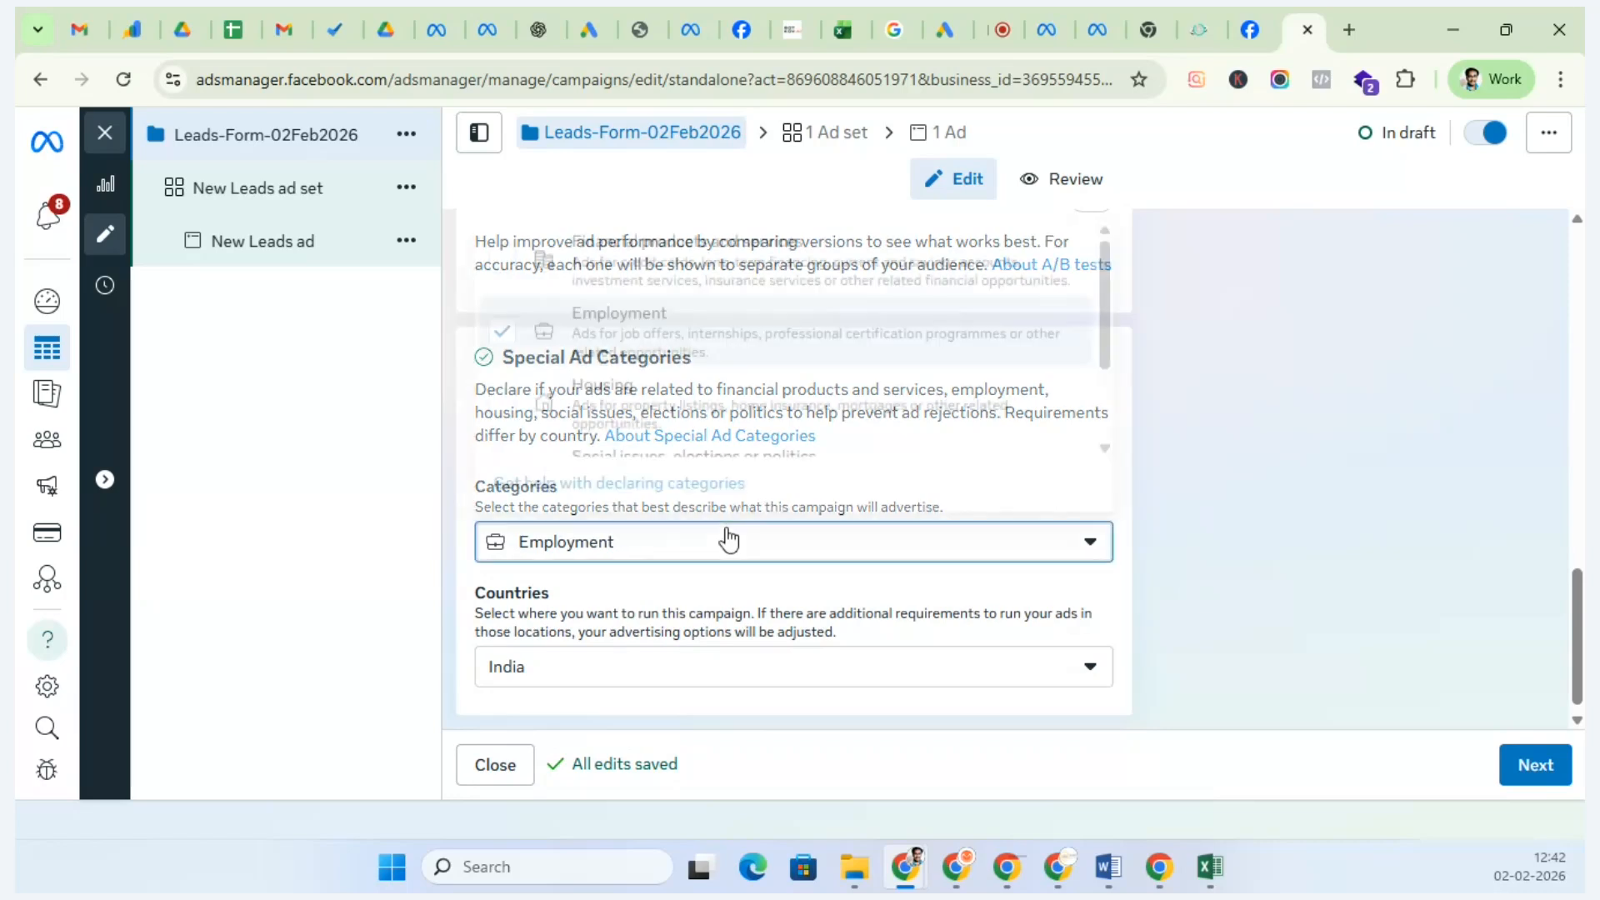
{"action": "left_click", "coordinate": [502, 333]}
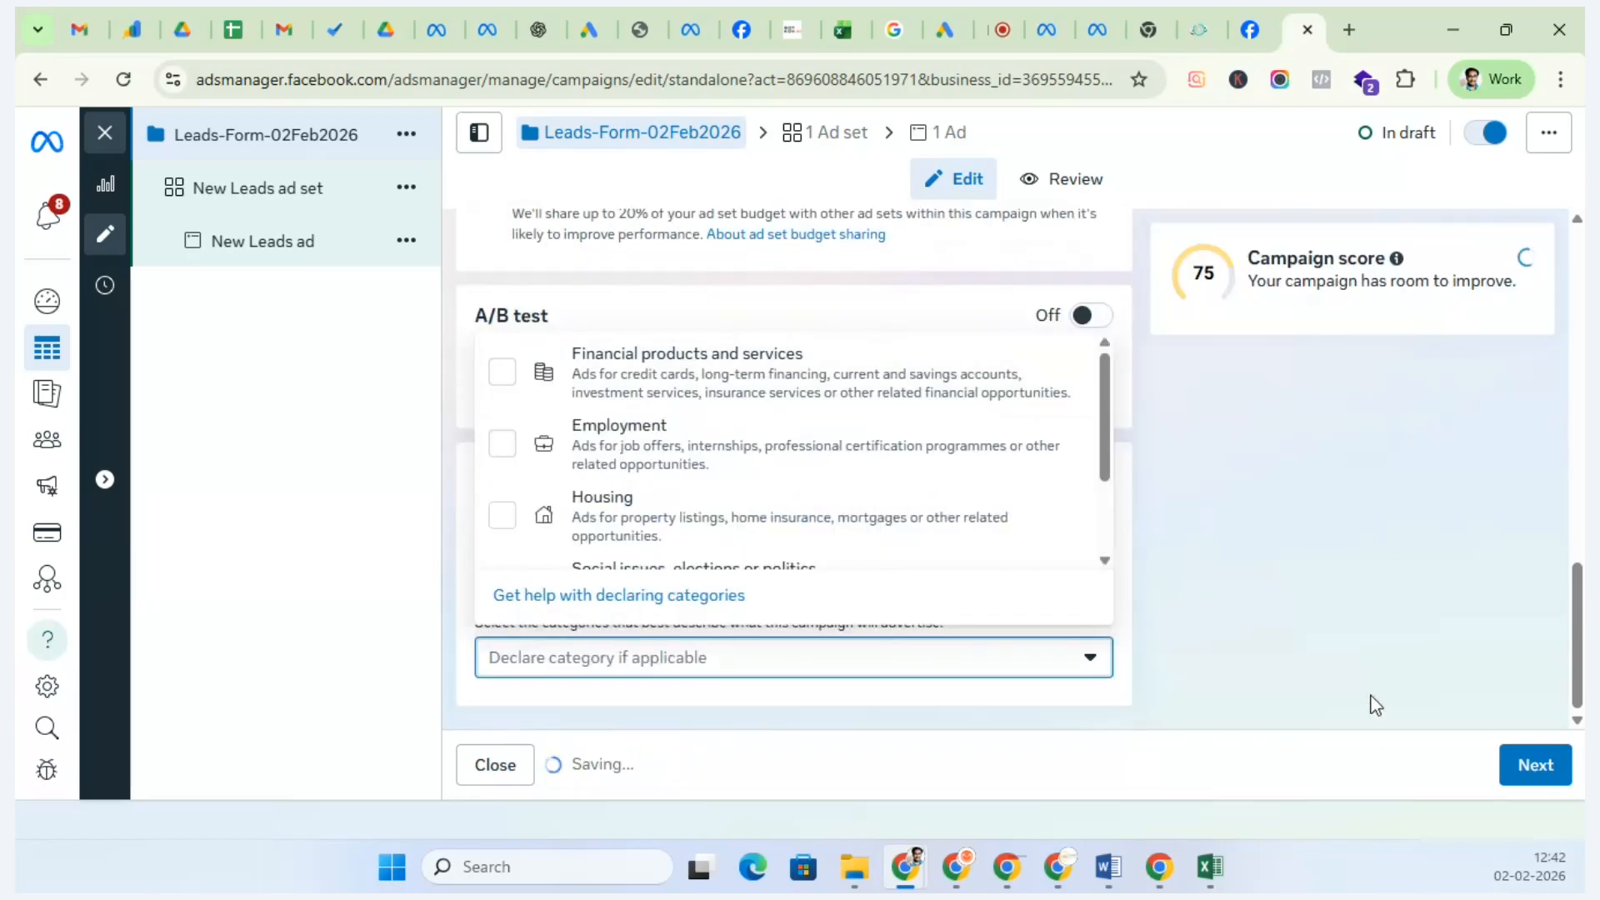
{"action": "left_click", "coordinate": [1457, 564]}
{"action": "scroll", "coordinate": [589, 429], "scroll_direction": "up", "scroll_amount": 15}
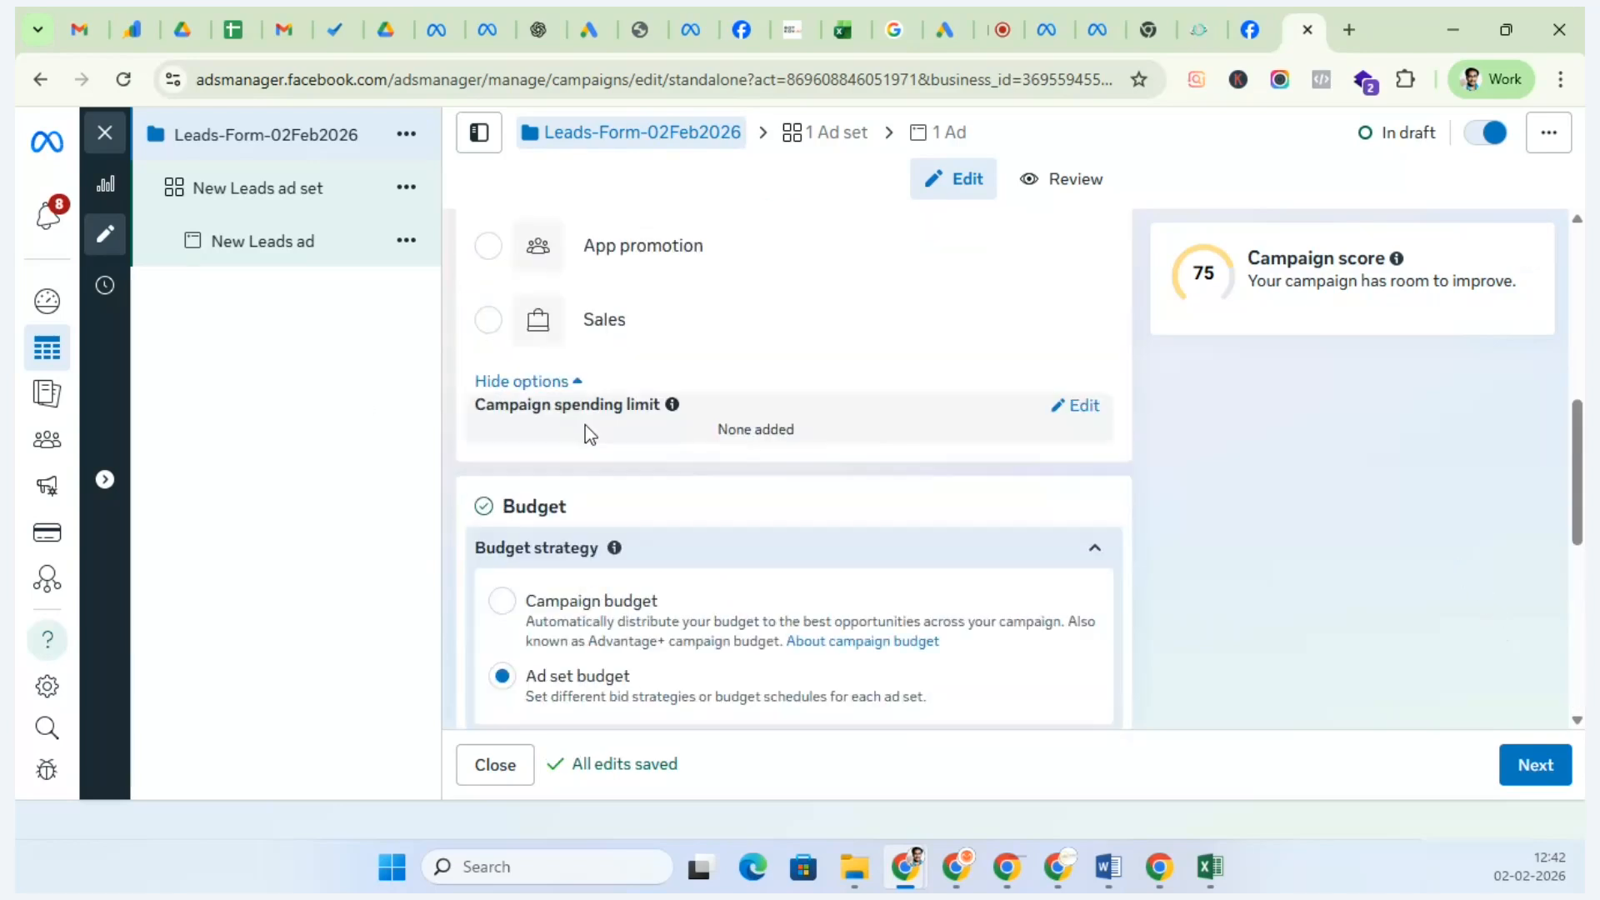
{"action": "left_click", "coordinate": [735, 304]}
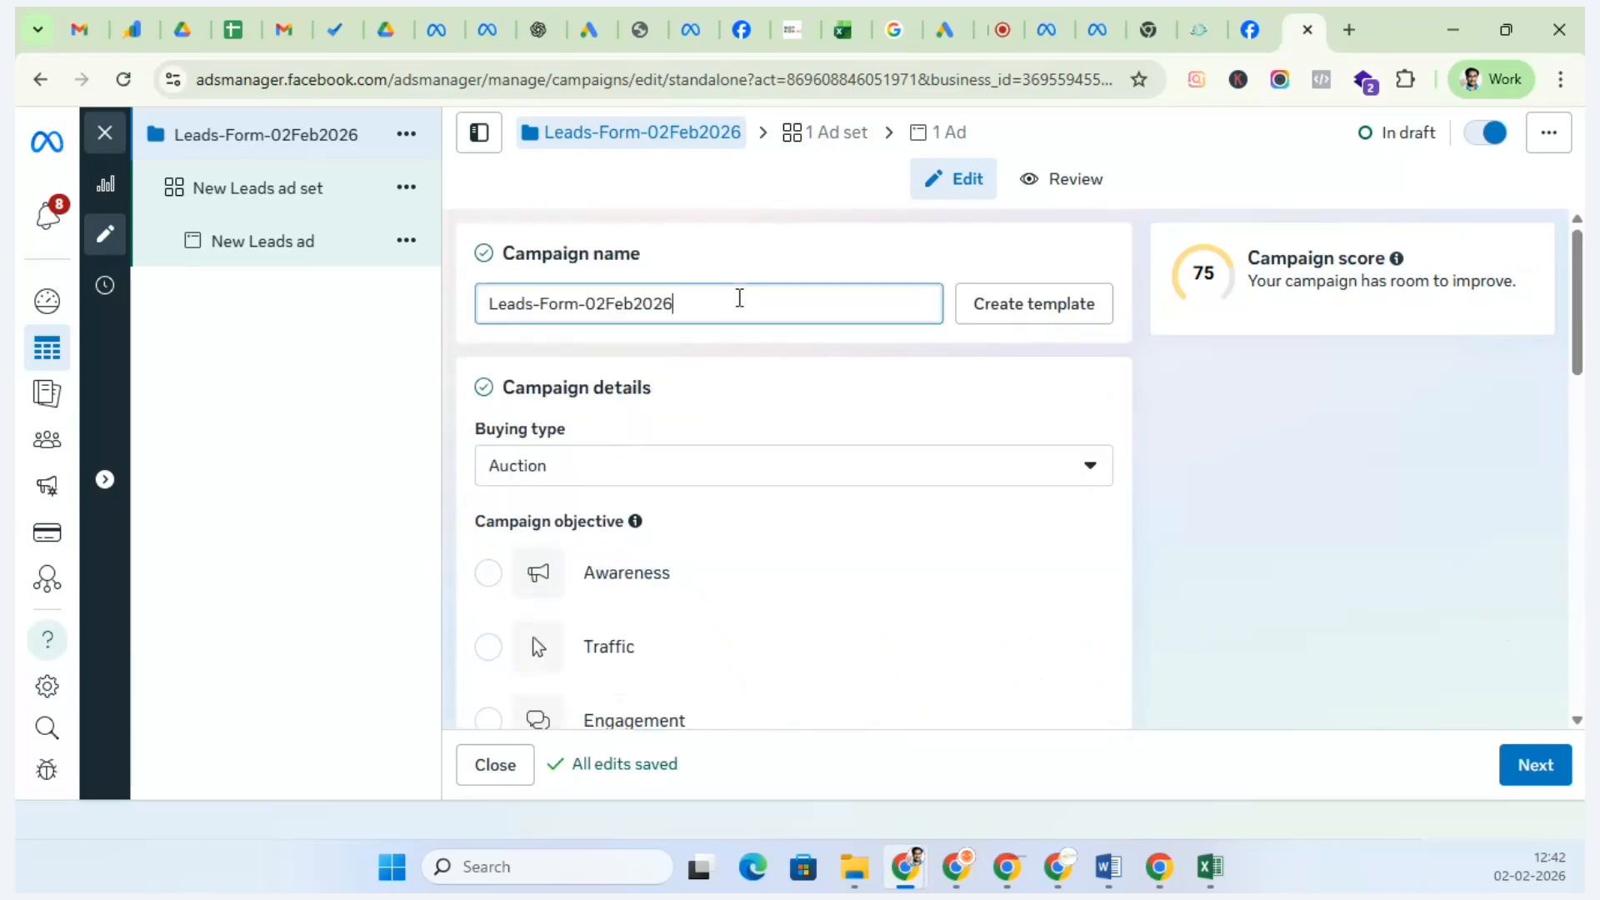
{"action": "key", "text": "ctrl+a"}
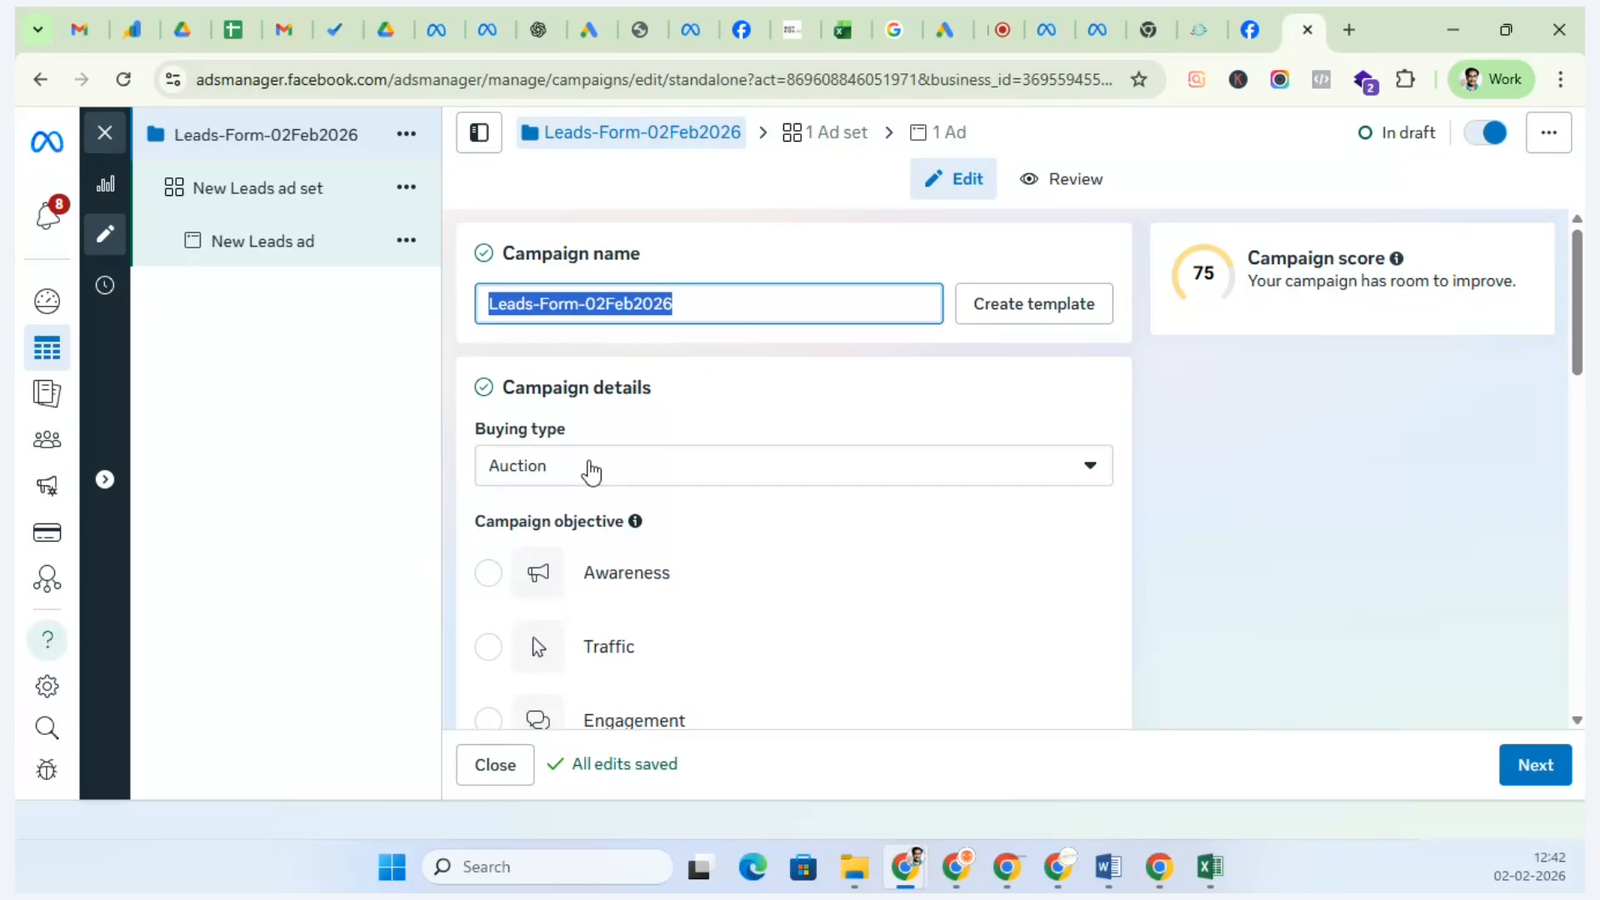
{"action": "scroll", "coordinate": [672, 628], "scroll_direction": "down", "scroll_amount": 3}
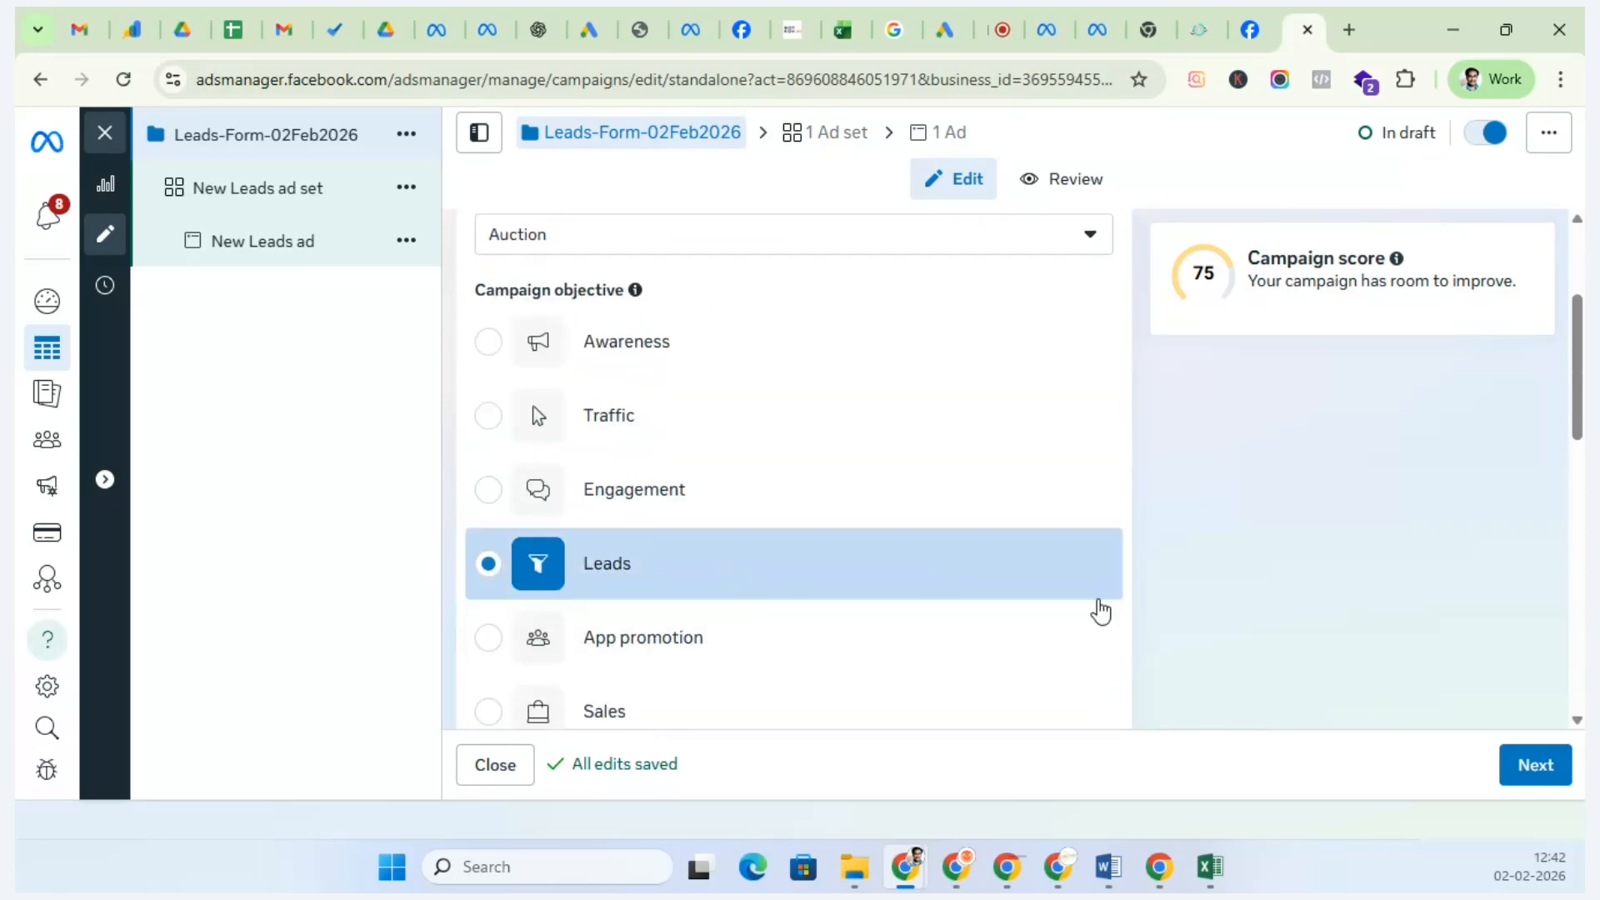
{"action": "scroll", "coordinate": [751, 615], "scroll_direction": "down", "scroll_amount": 6}
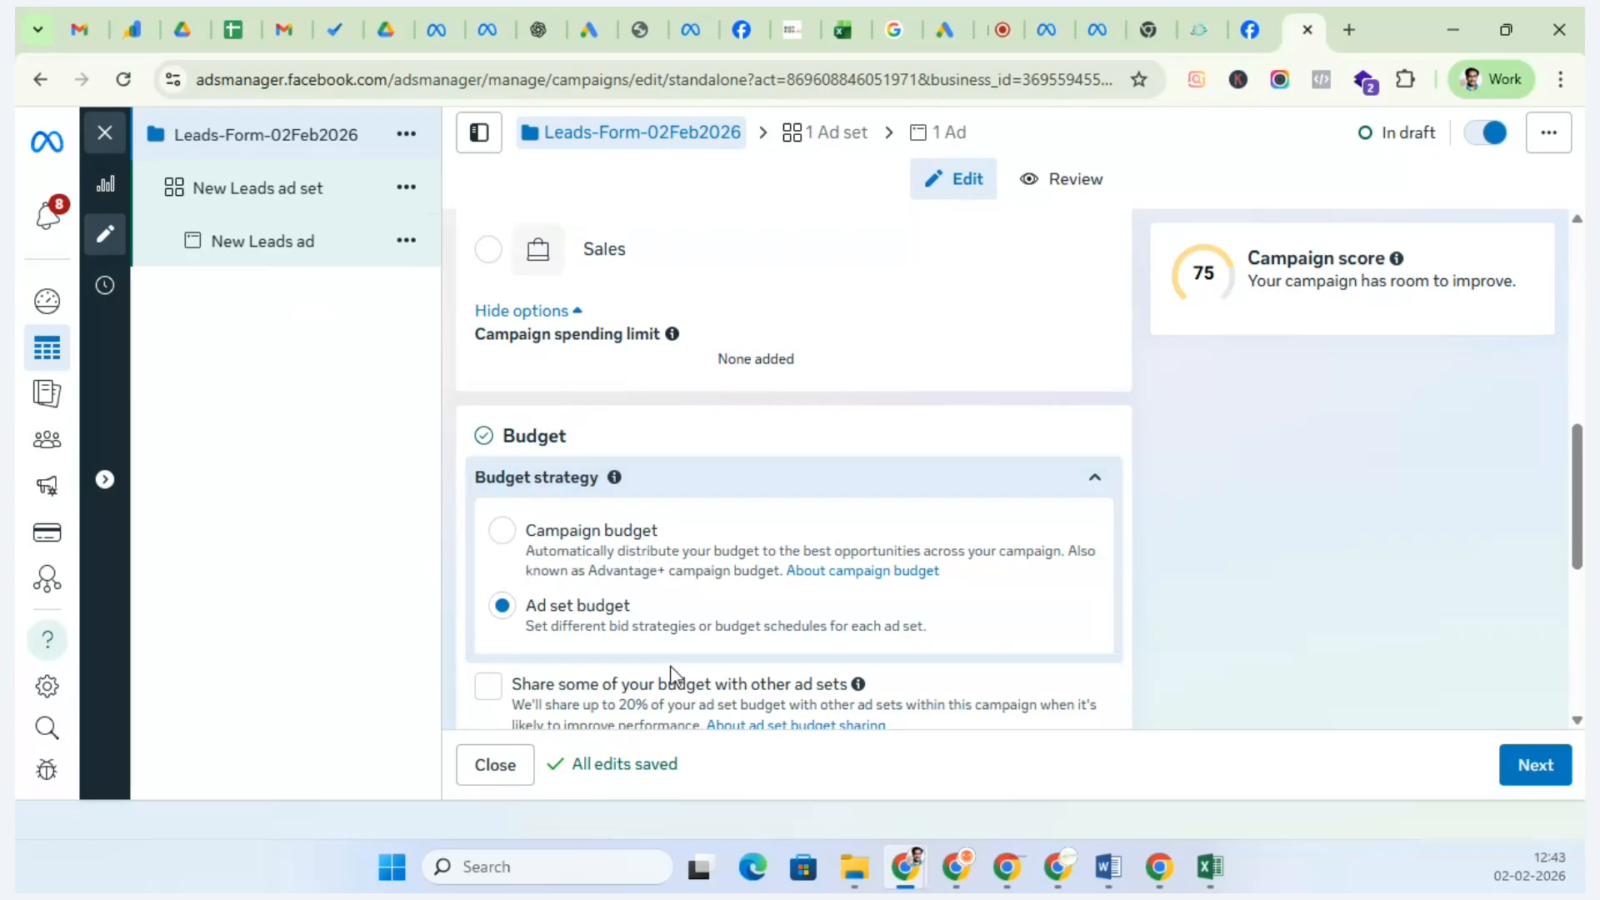
{"action": "scroll", "coordinate": [672, 674], "scroll_direction": "down", "scroll_amount": 3}
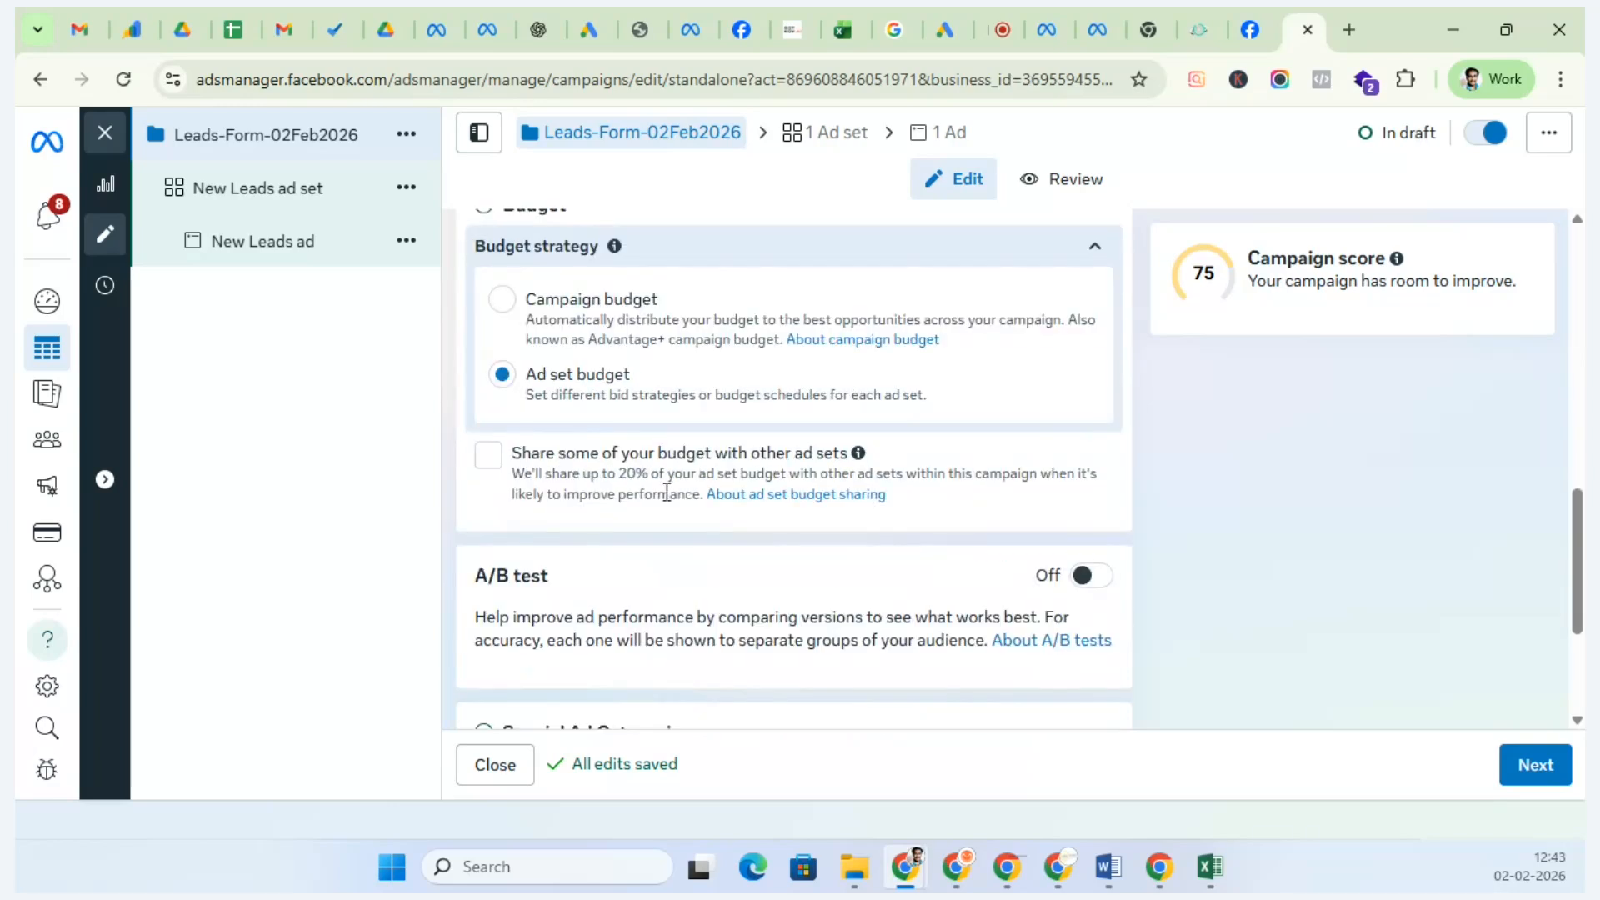
{"action": "scroll", "coordinate": [732, 611], "scroll_direction": "down", "scroll_amount": 2}
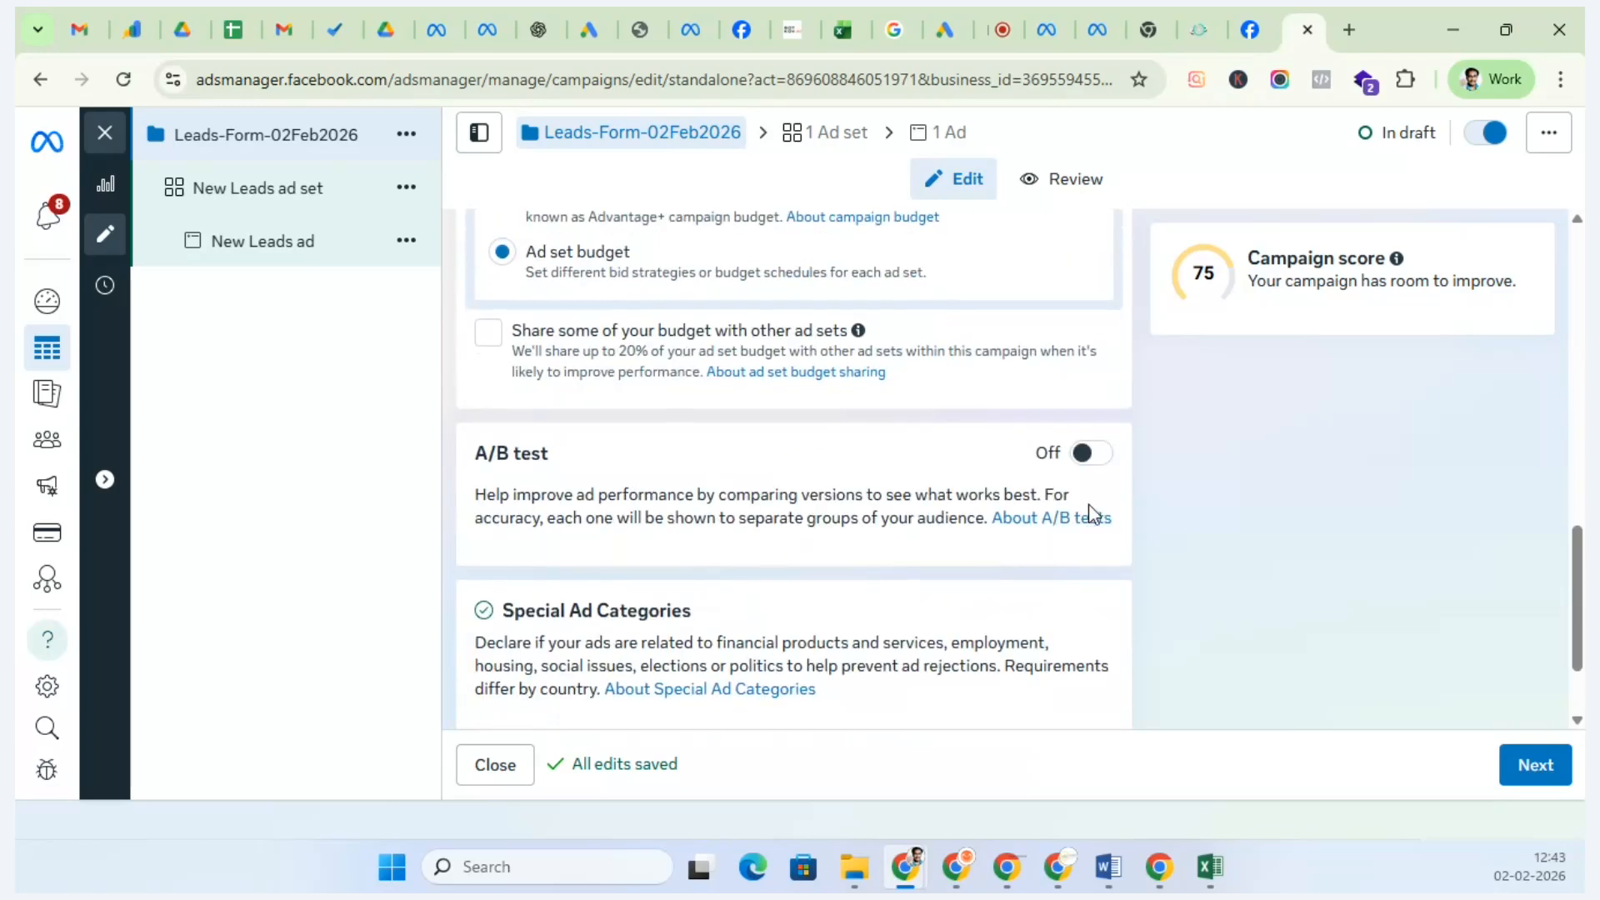
{"action": "scroll", "coordinate": [1093, 516], "scroll_direction": "down", "scroll_amount": 2}
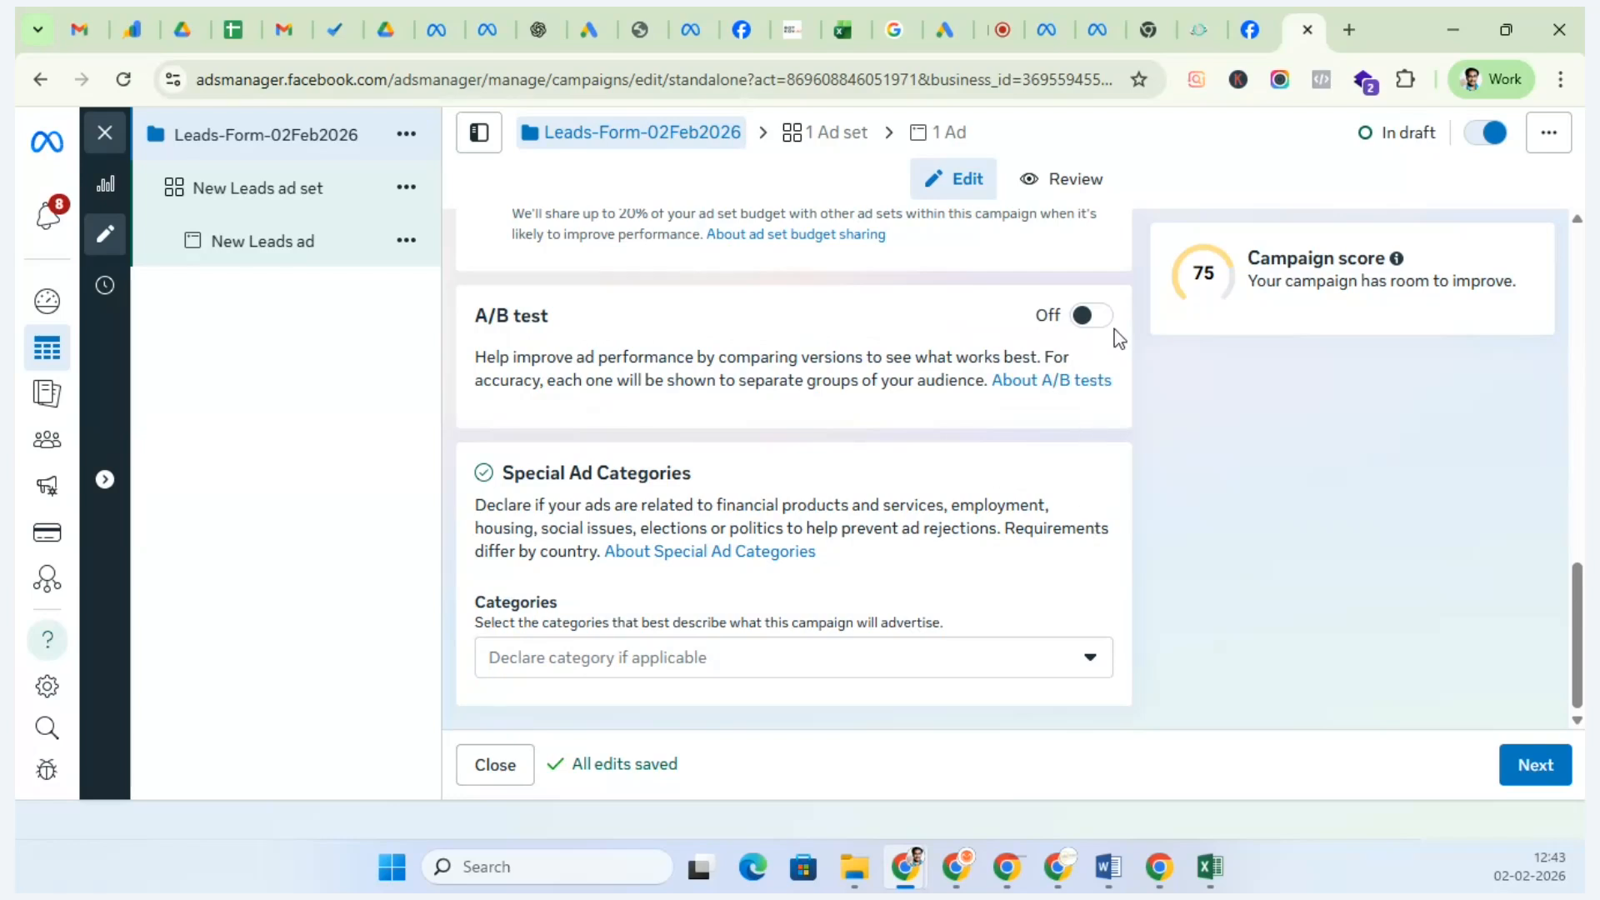
{"action": "left_click", "coordinate": [1094, 317]}
{"action": "left_click", "coordinate": [652, 469]}
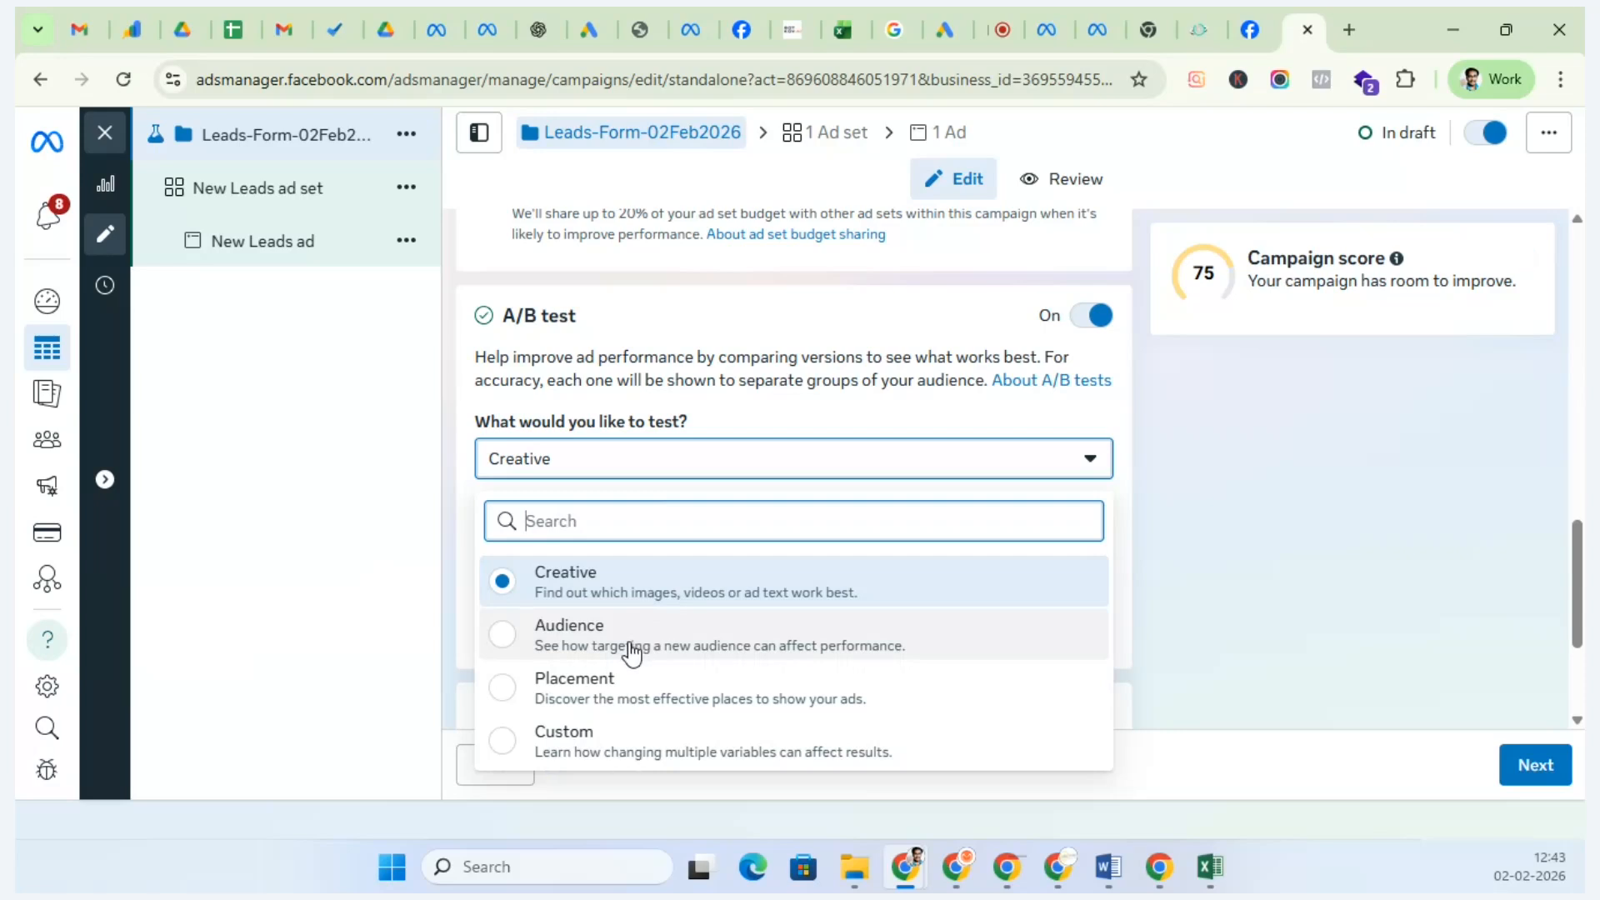
{"action": "left_click", "coordinate": [1258, 533]}
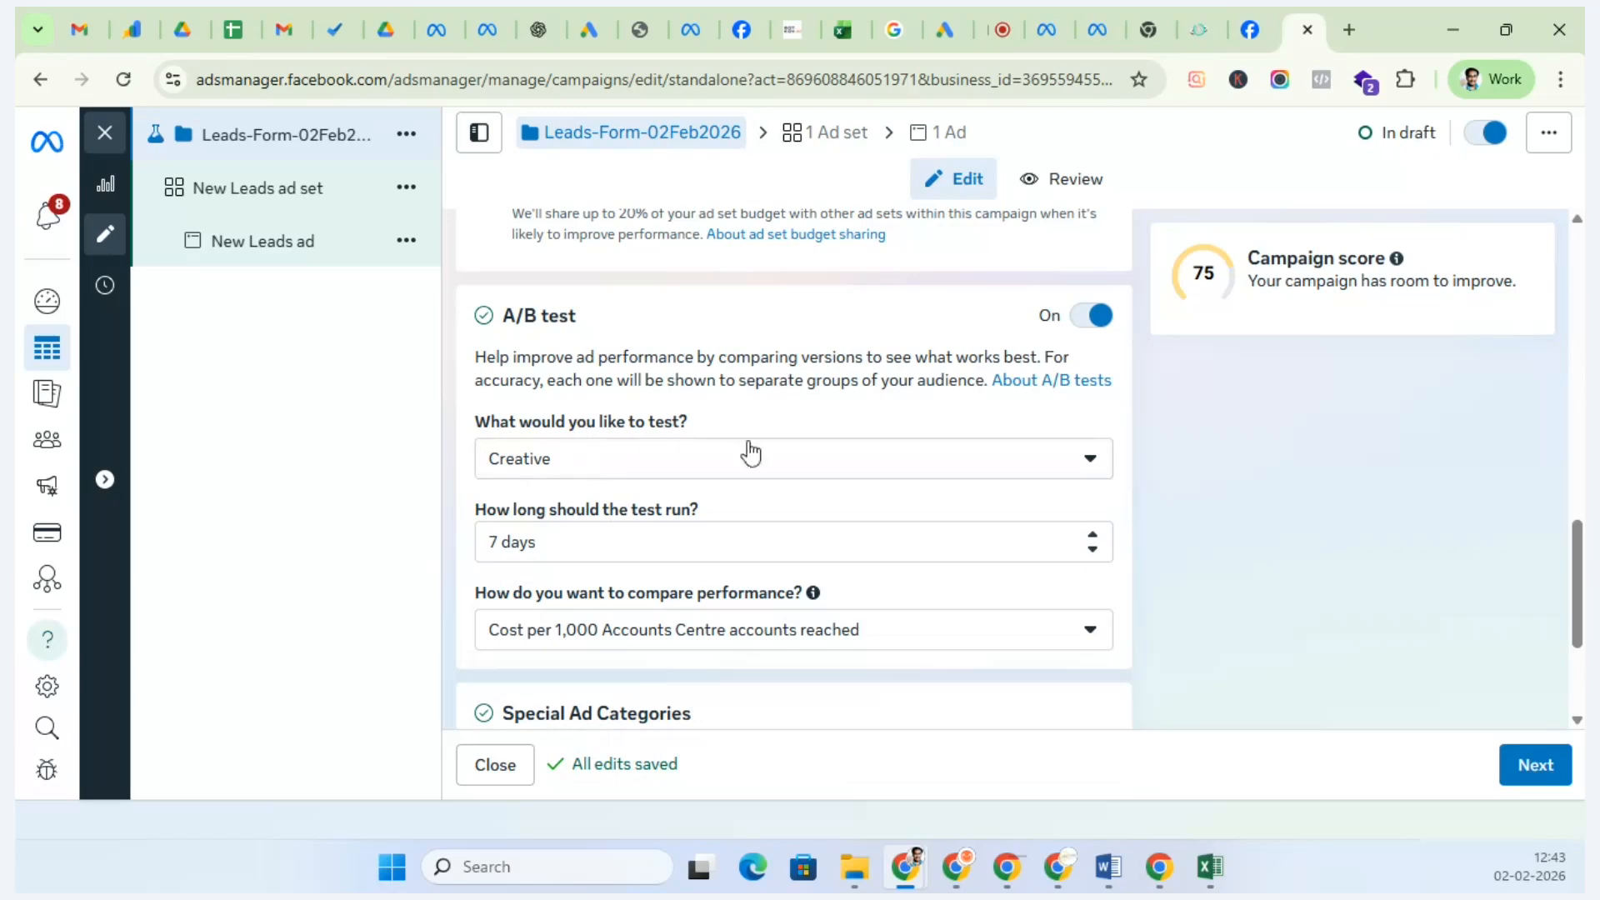
{"action": "left_click", "coordinate": [1081, 322]}
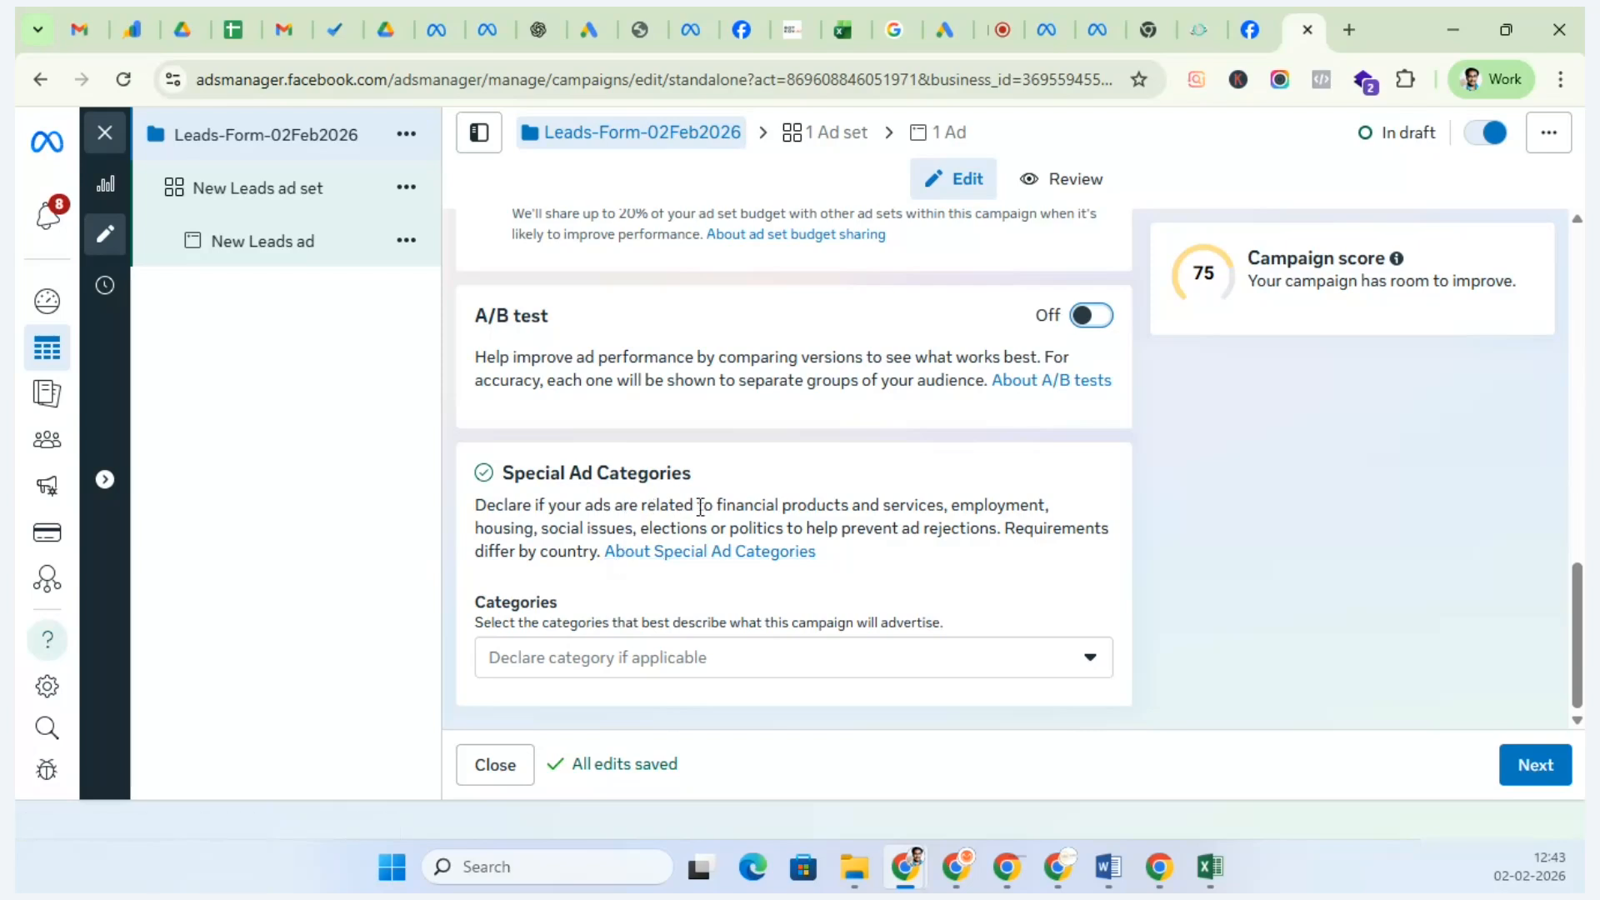
{"action": "left_click_drag", "start_coordinate": [697, 505], "coordinate": [1046, 502]}
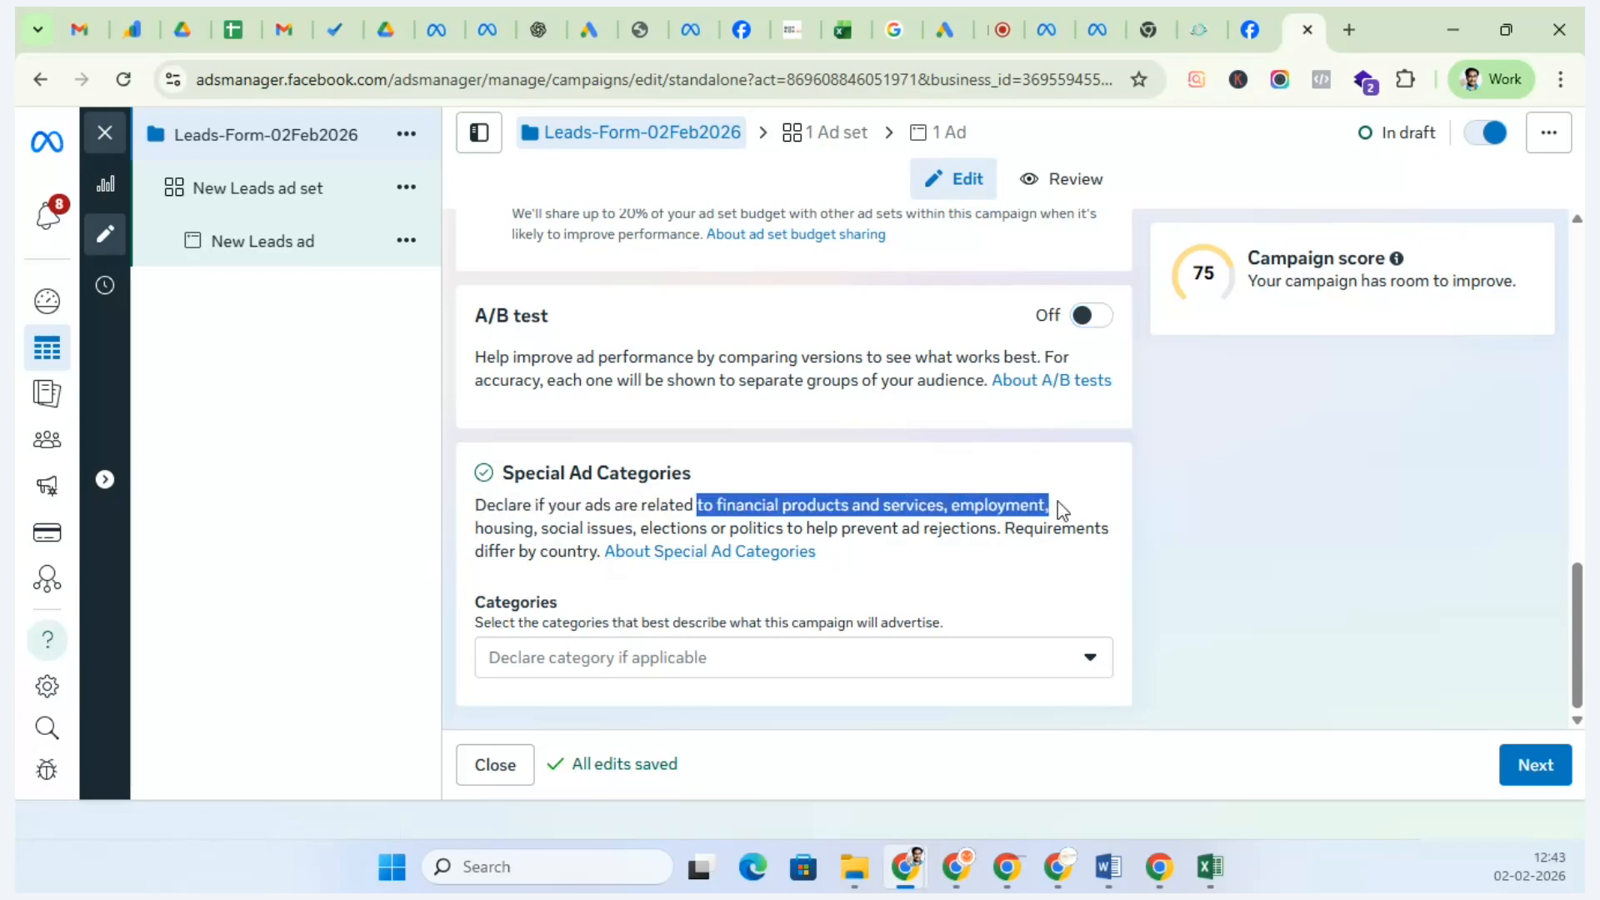
{"action": "left_click_drag", "start_coordinate": [688, 527], "coordinate": [973, 527]}
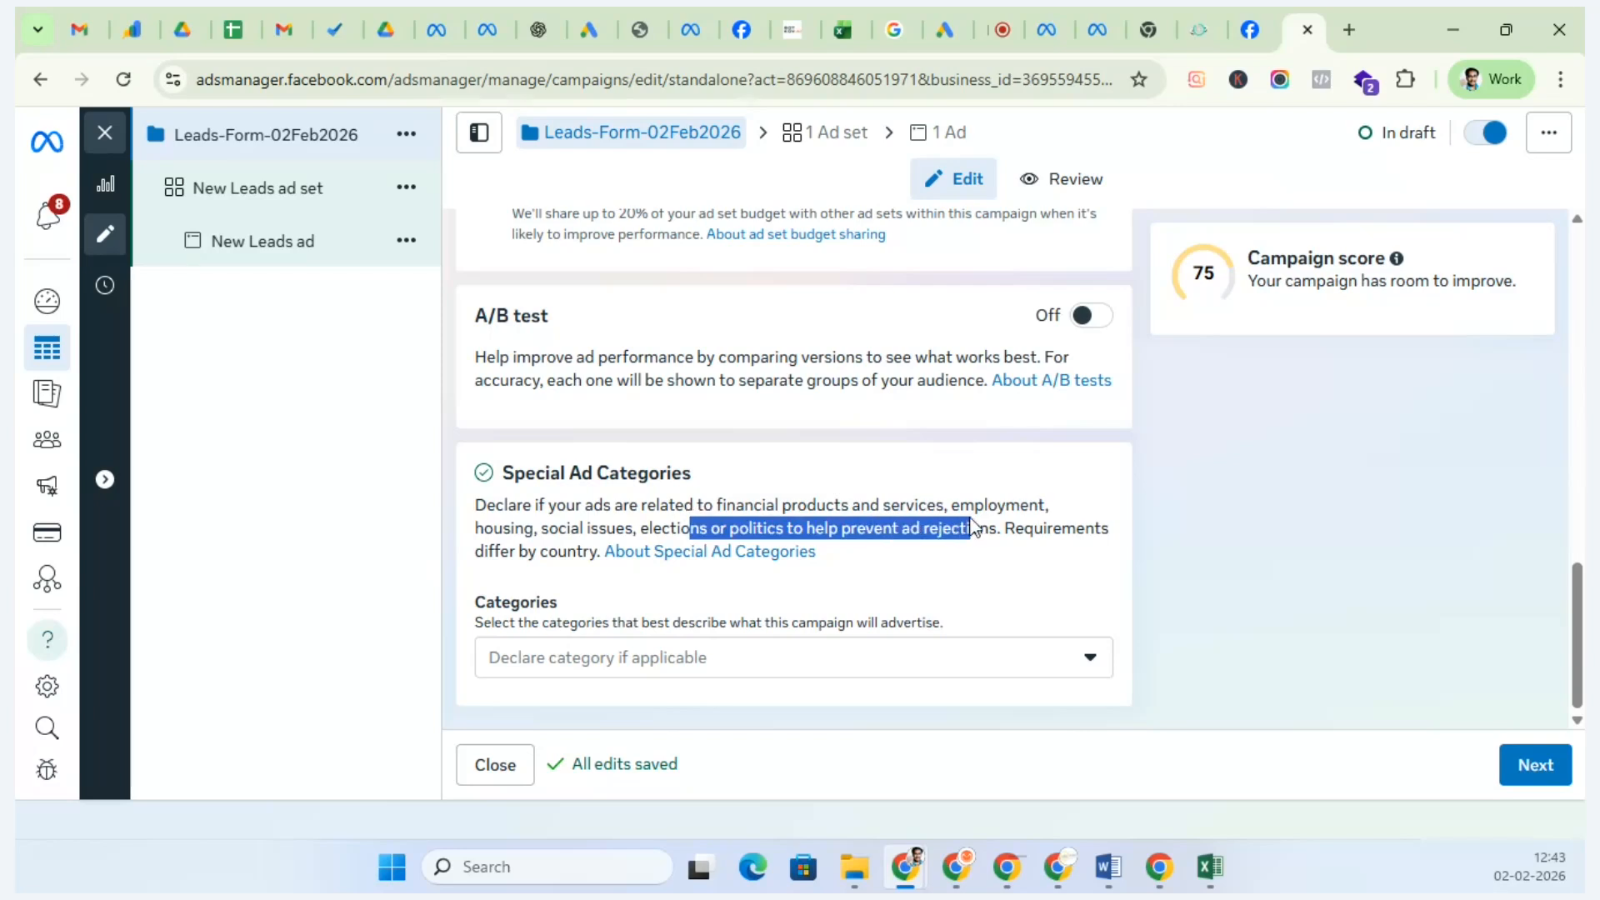
{"action": "left_click_drag", "start_coordinate": [972, 524], "coordinate": [969, 525]}
Step: Proceed to the ad set and rename it 'Coimbatore'
{"action": "left_click", "coordinate": [1359, 600]}
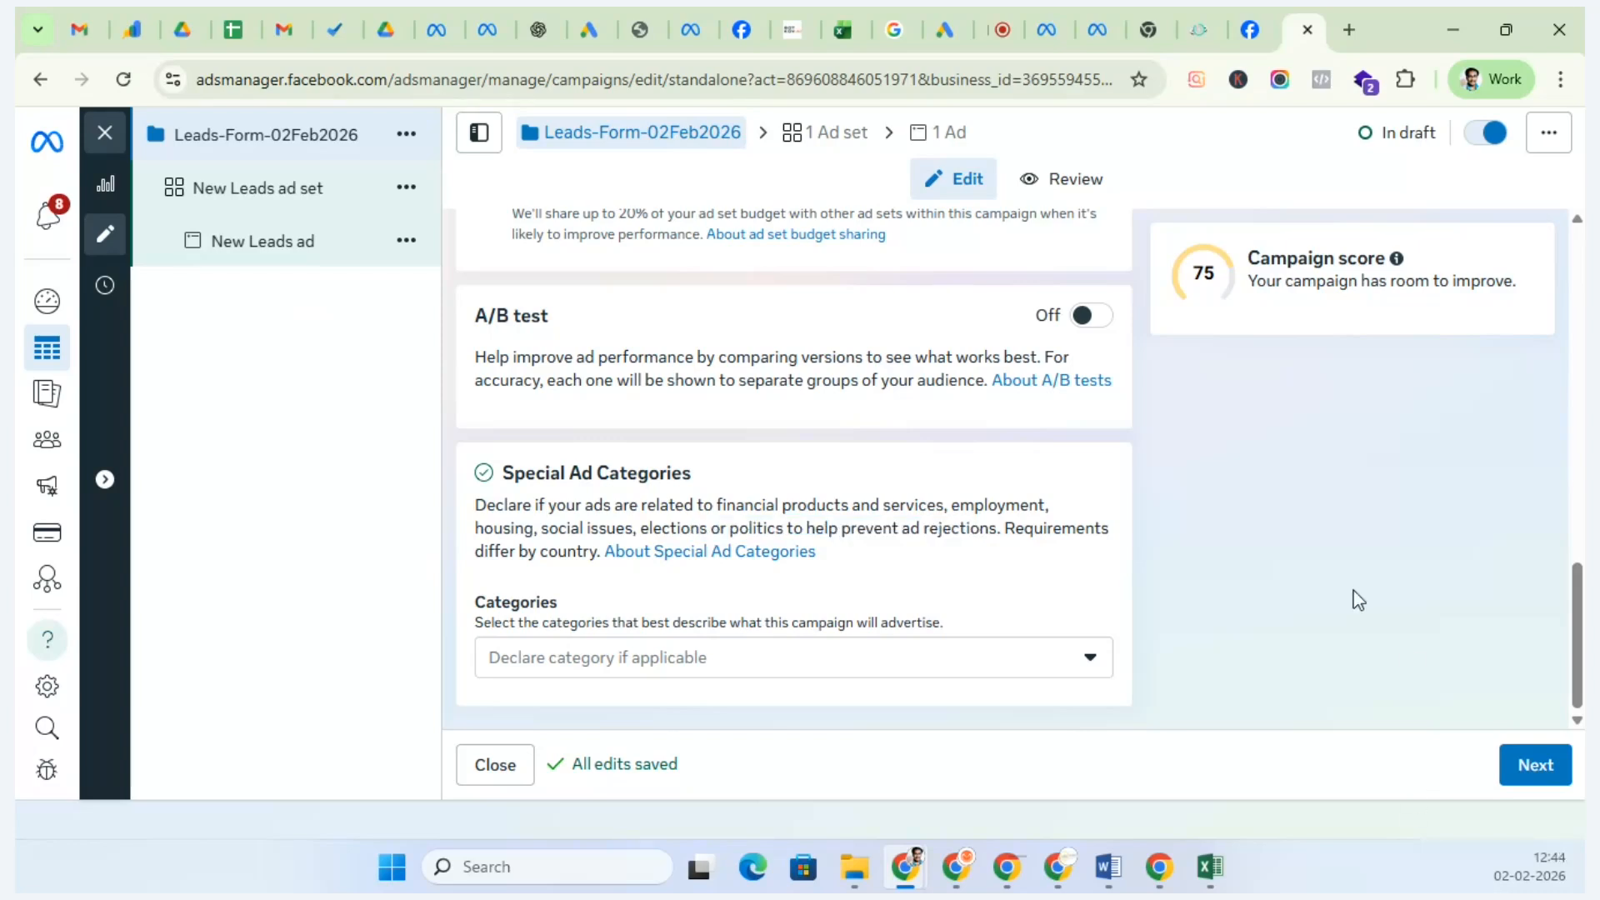
{"action": "left_click", "coordinate": [1543, 767]}
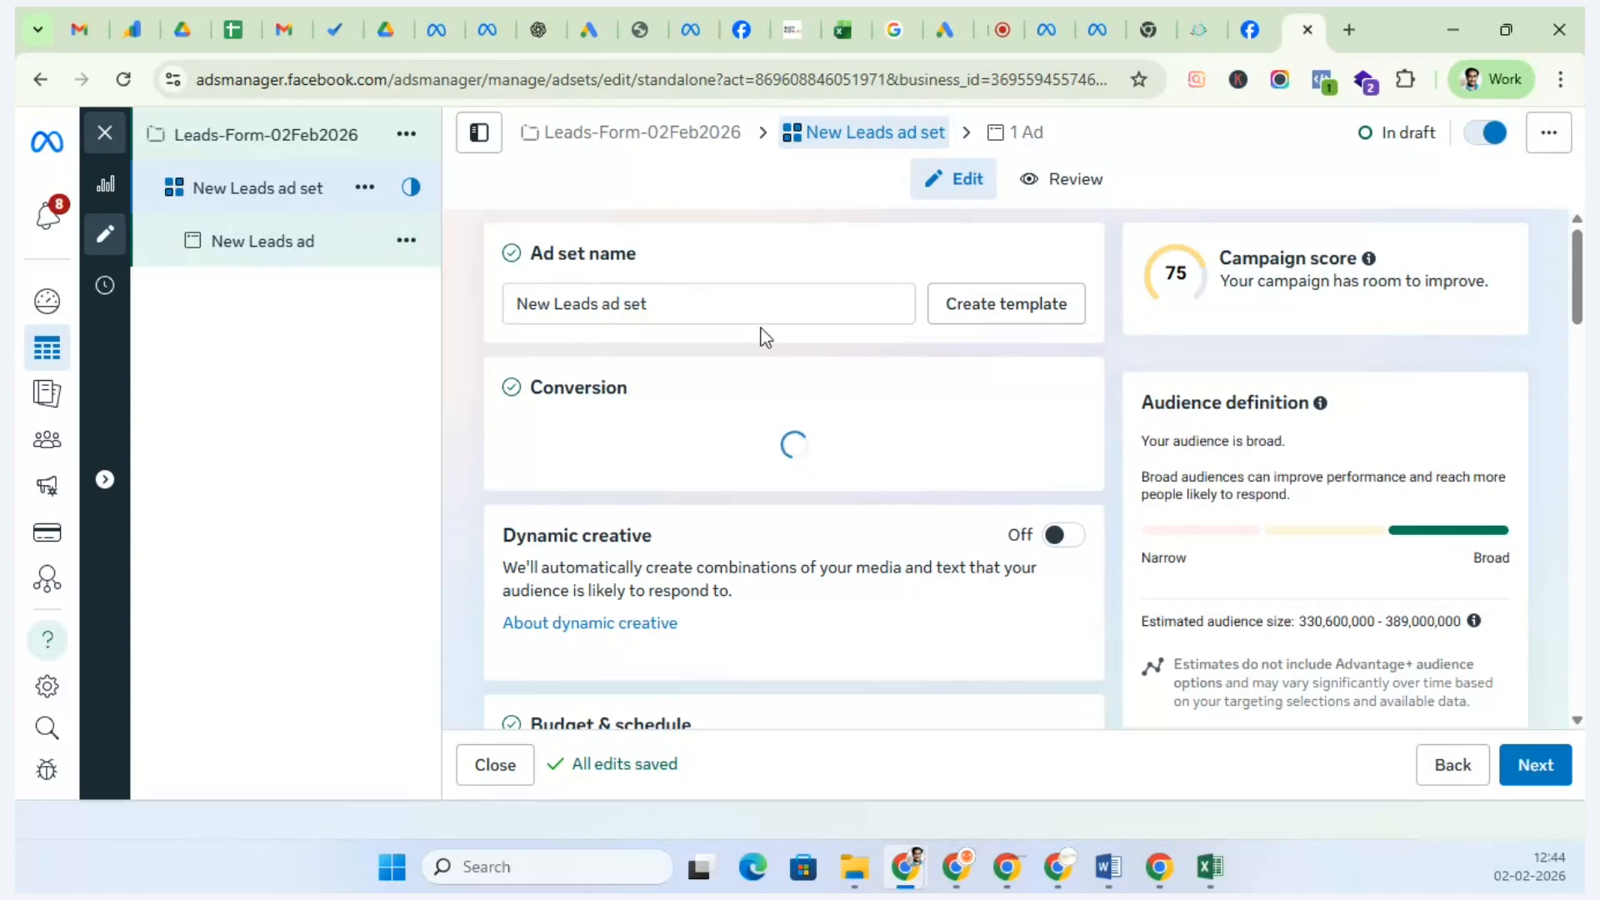
{"action": "triple_click", "coordinate": [731, 306]}
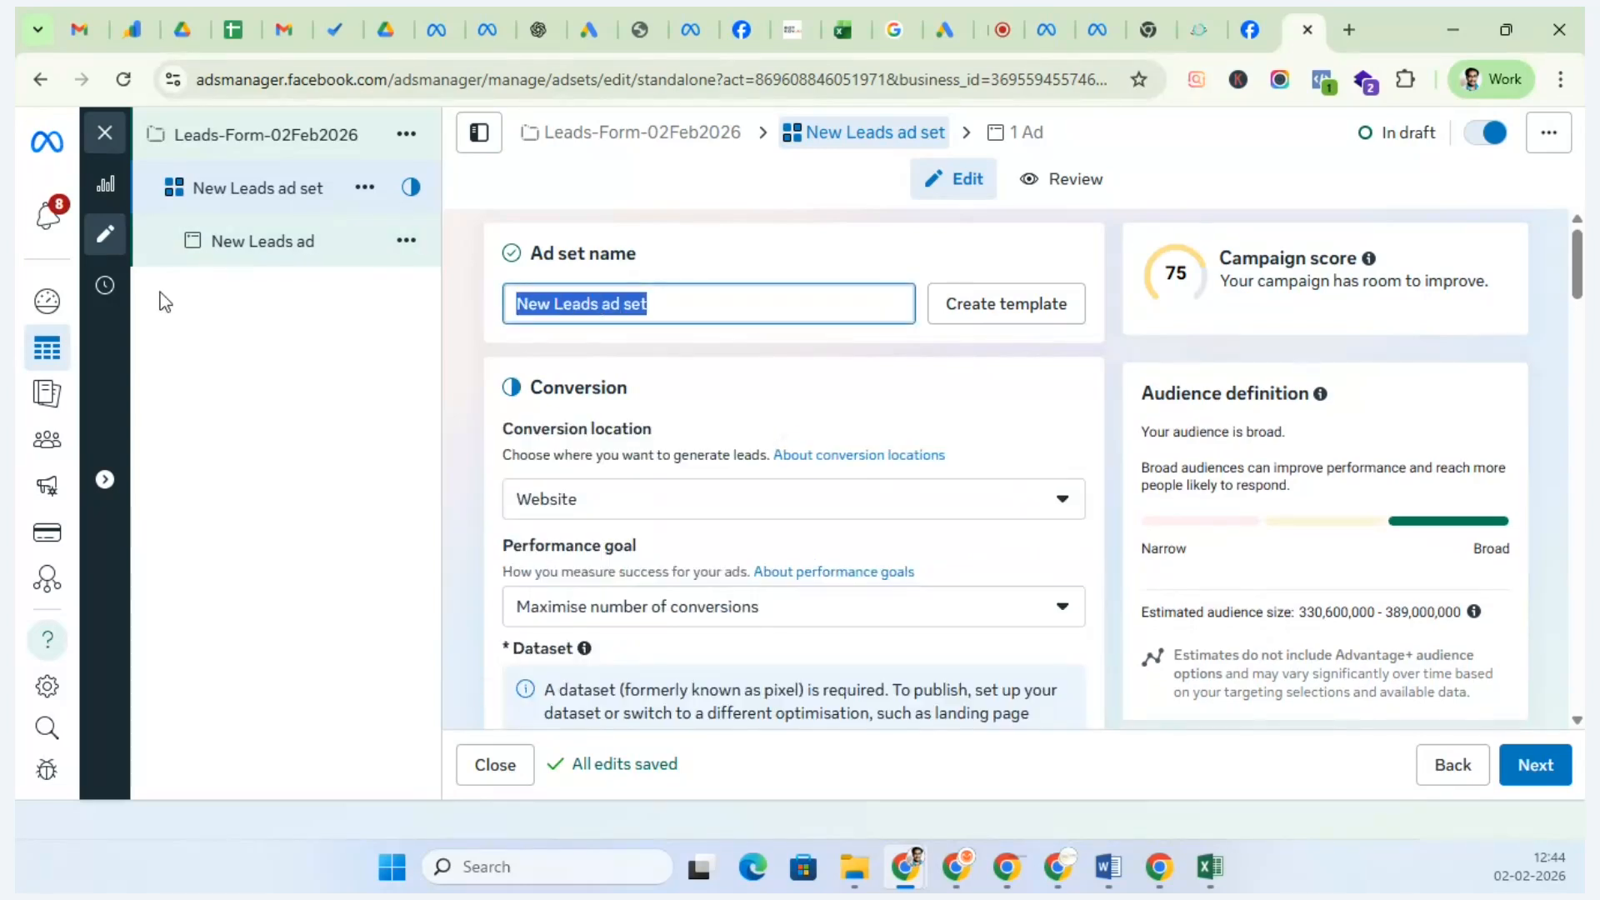
{"action": "type", "text": "Coimbatore"}
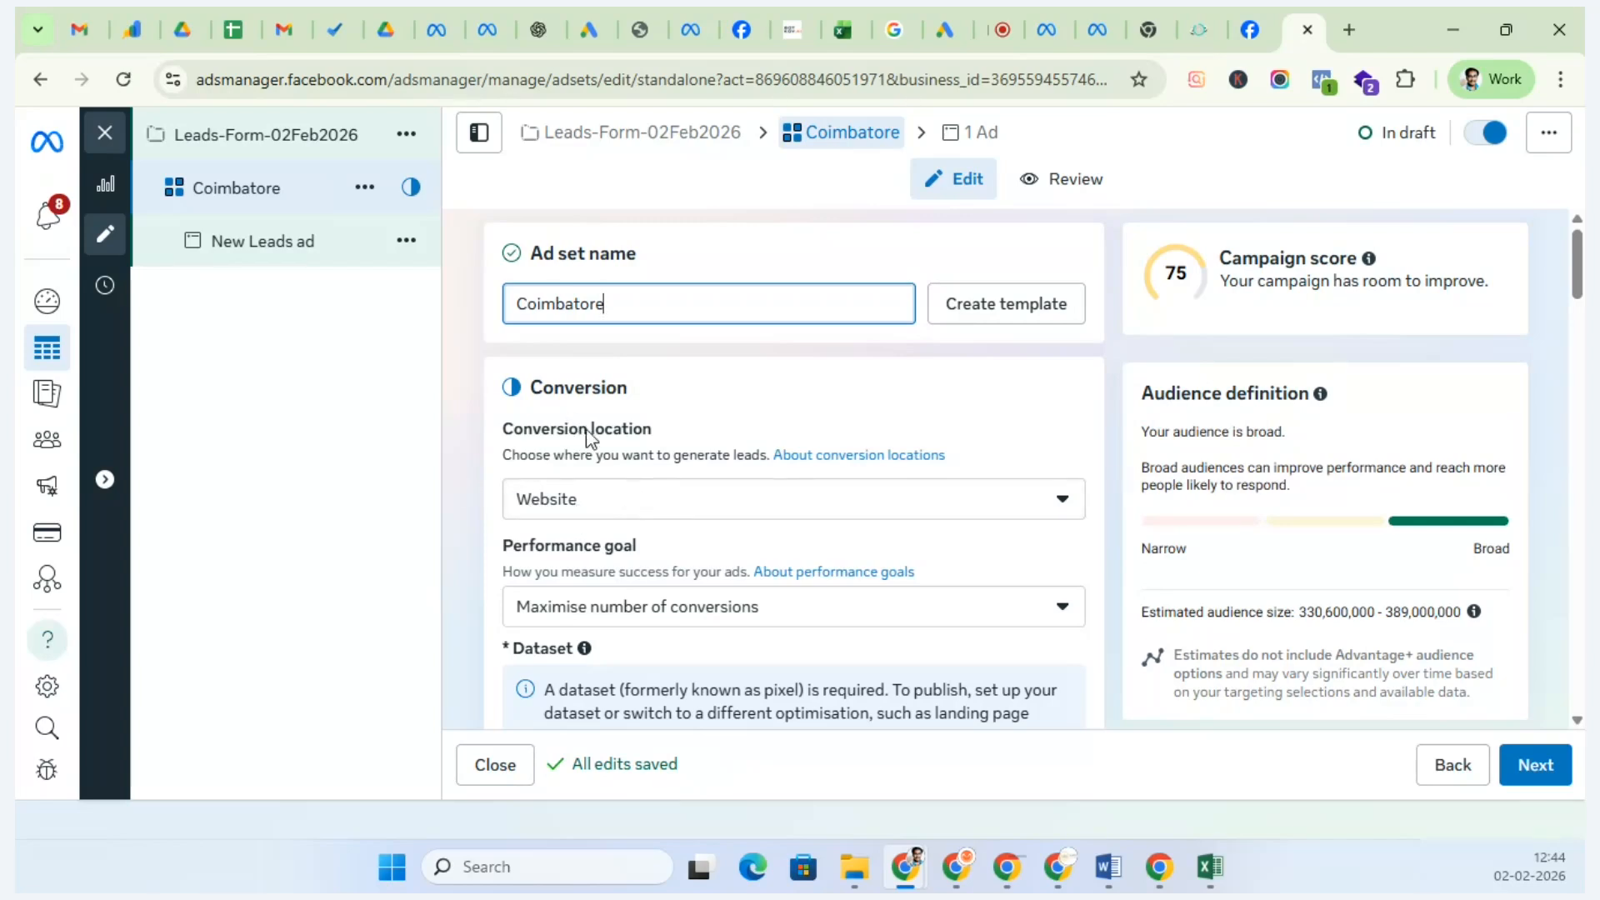
Step: Set the conversion location to Instant forms, keeping Beta Space as the Facebook Page
{"action": "left_click", "coordinate": [637, 510]}
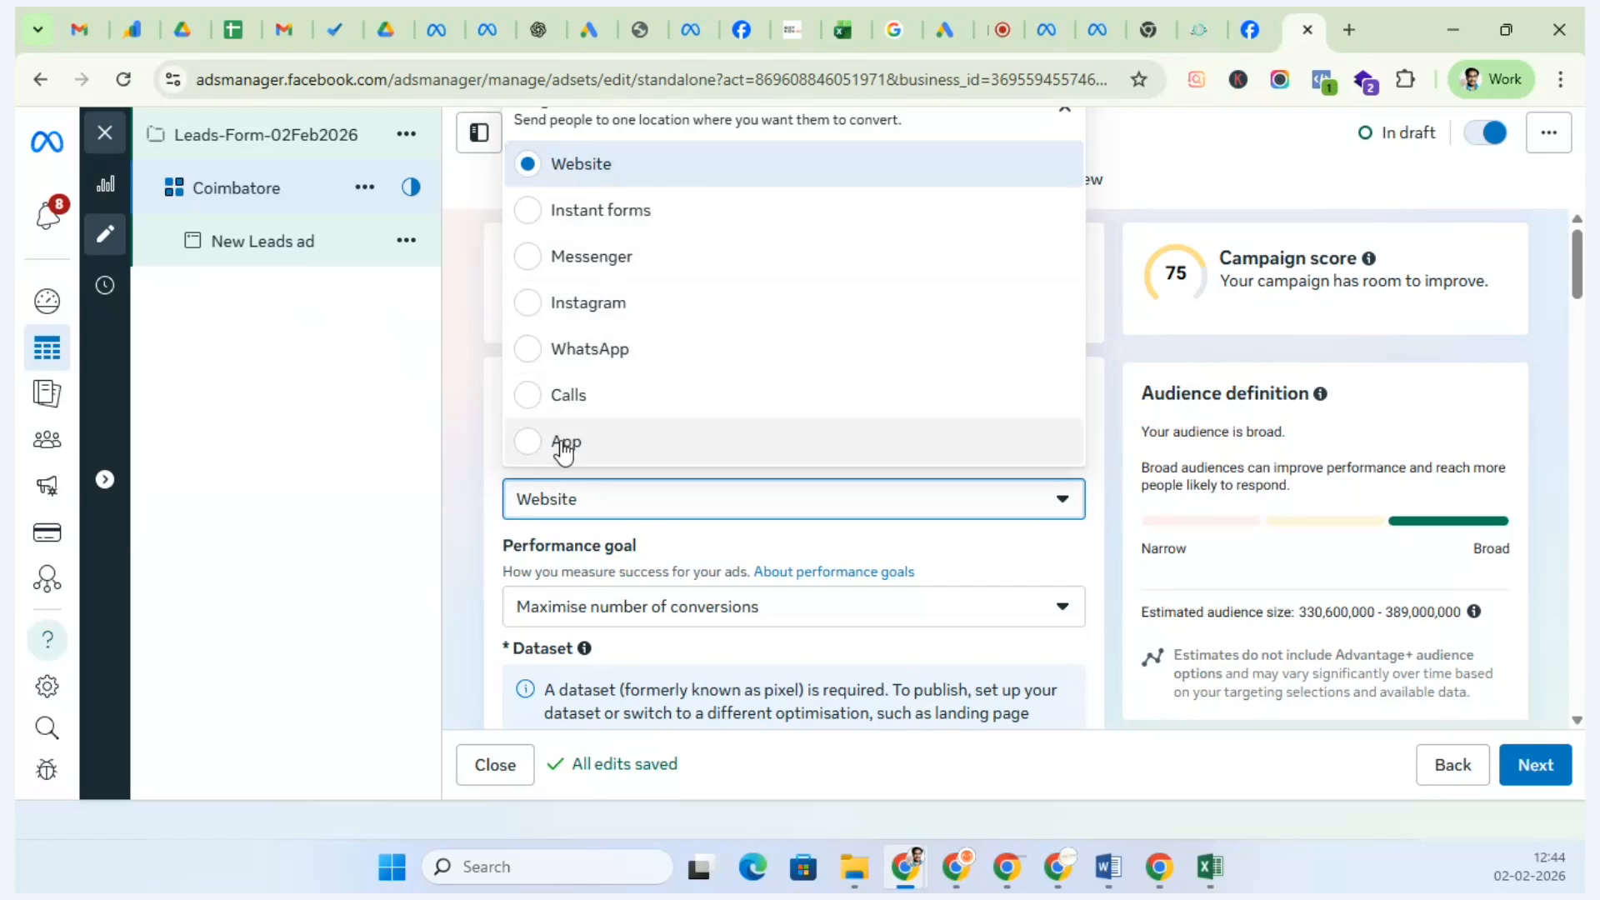
{"action": "left_click", "coordinate": [571, 221]}
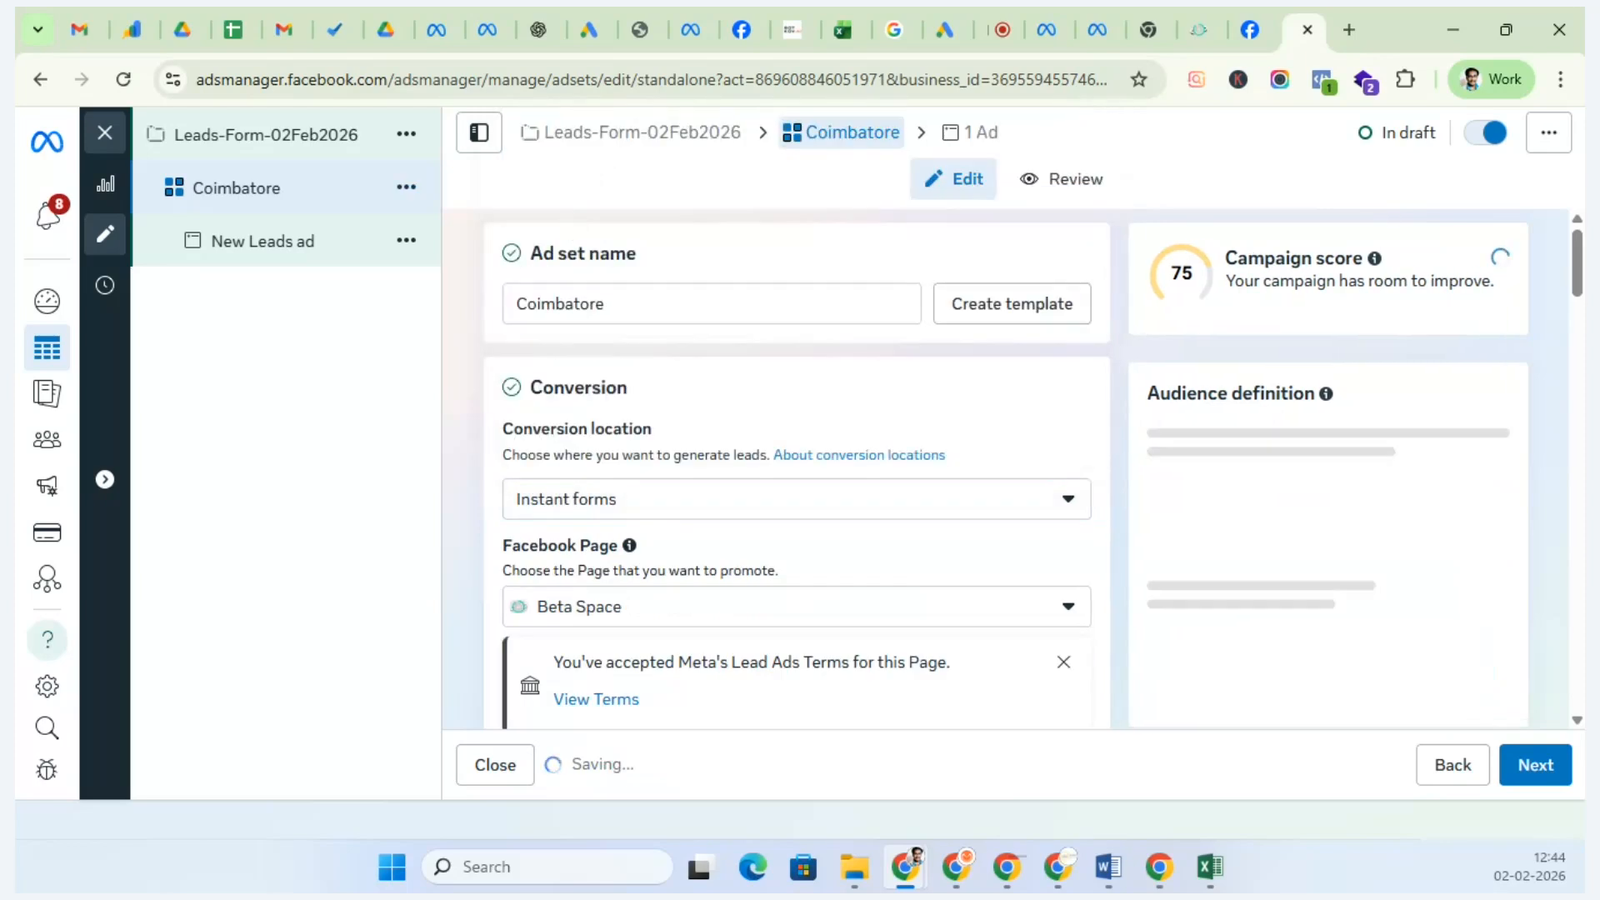
{"action": "scroll", "coordinate": [813, 543], "scroll_direction": "down", "scroll_amount": 2}
{"action": "scroll", "coordinate": [815, 540], "scroll_direction": "down", "scroll_amount": 1}
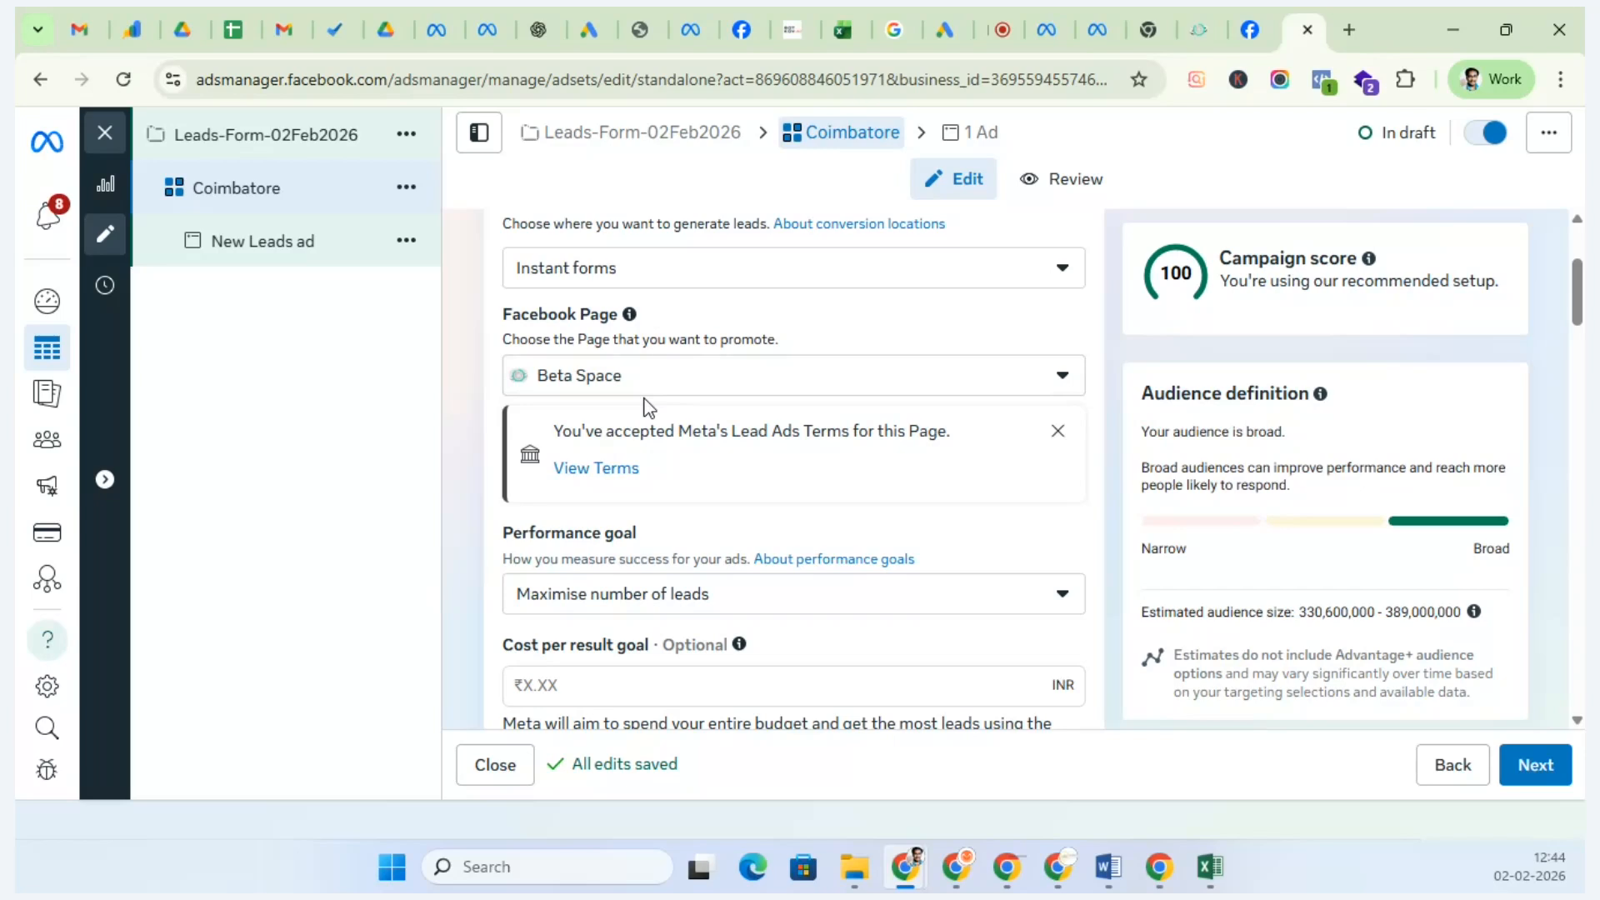
{"action": "left_click", "coordinate": [640, 383]}
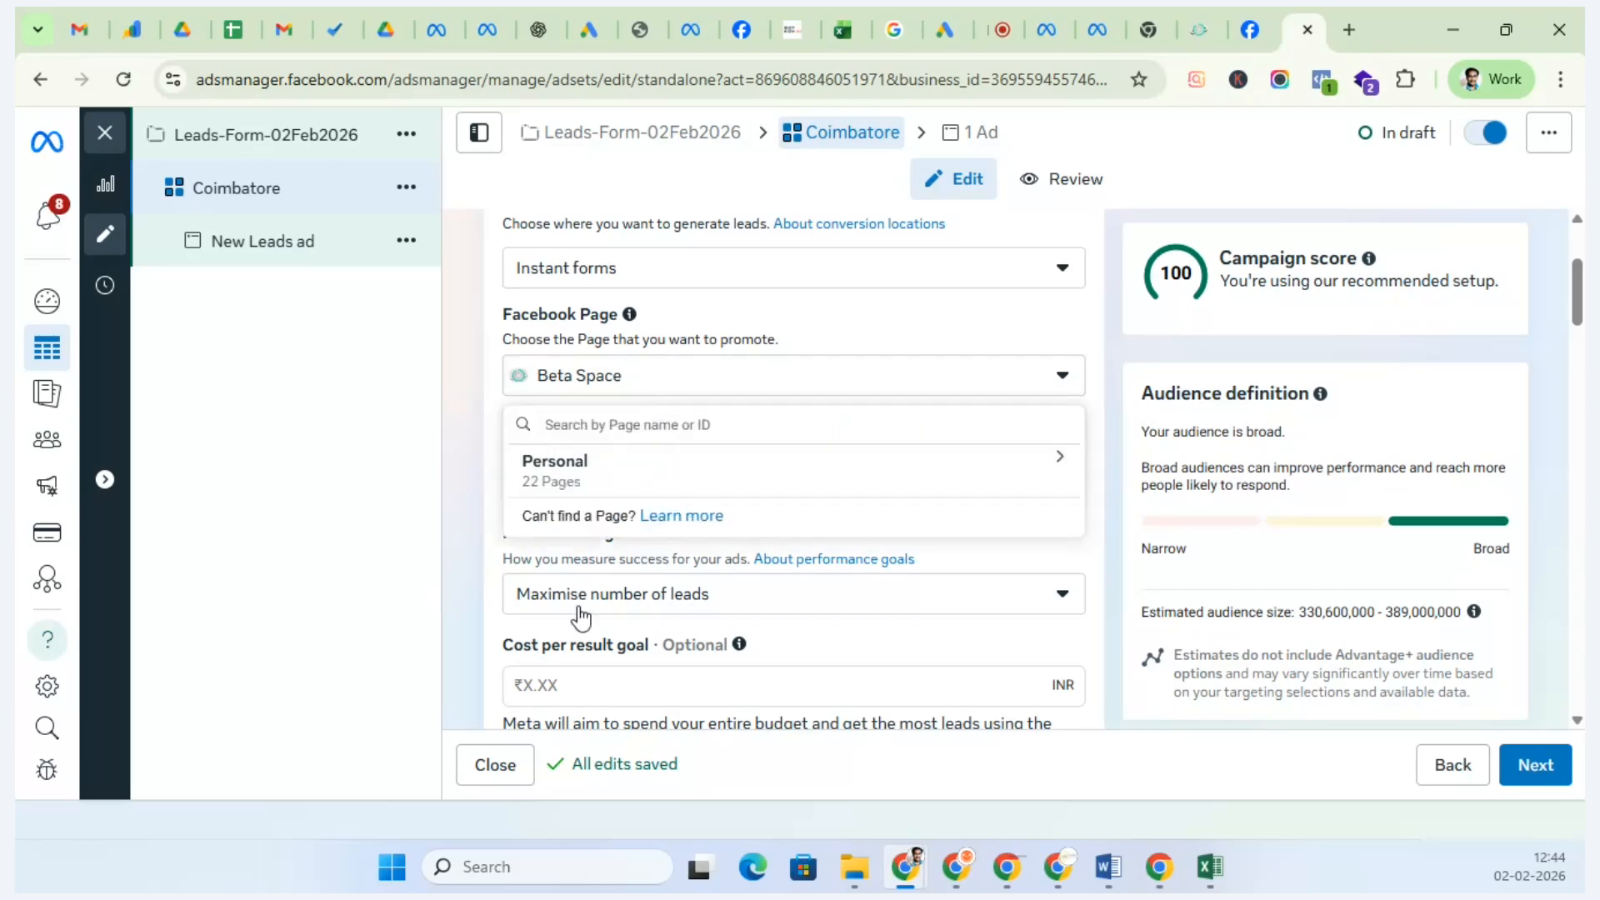
{"action": "left_click", "coordinate": [353, 327]}
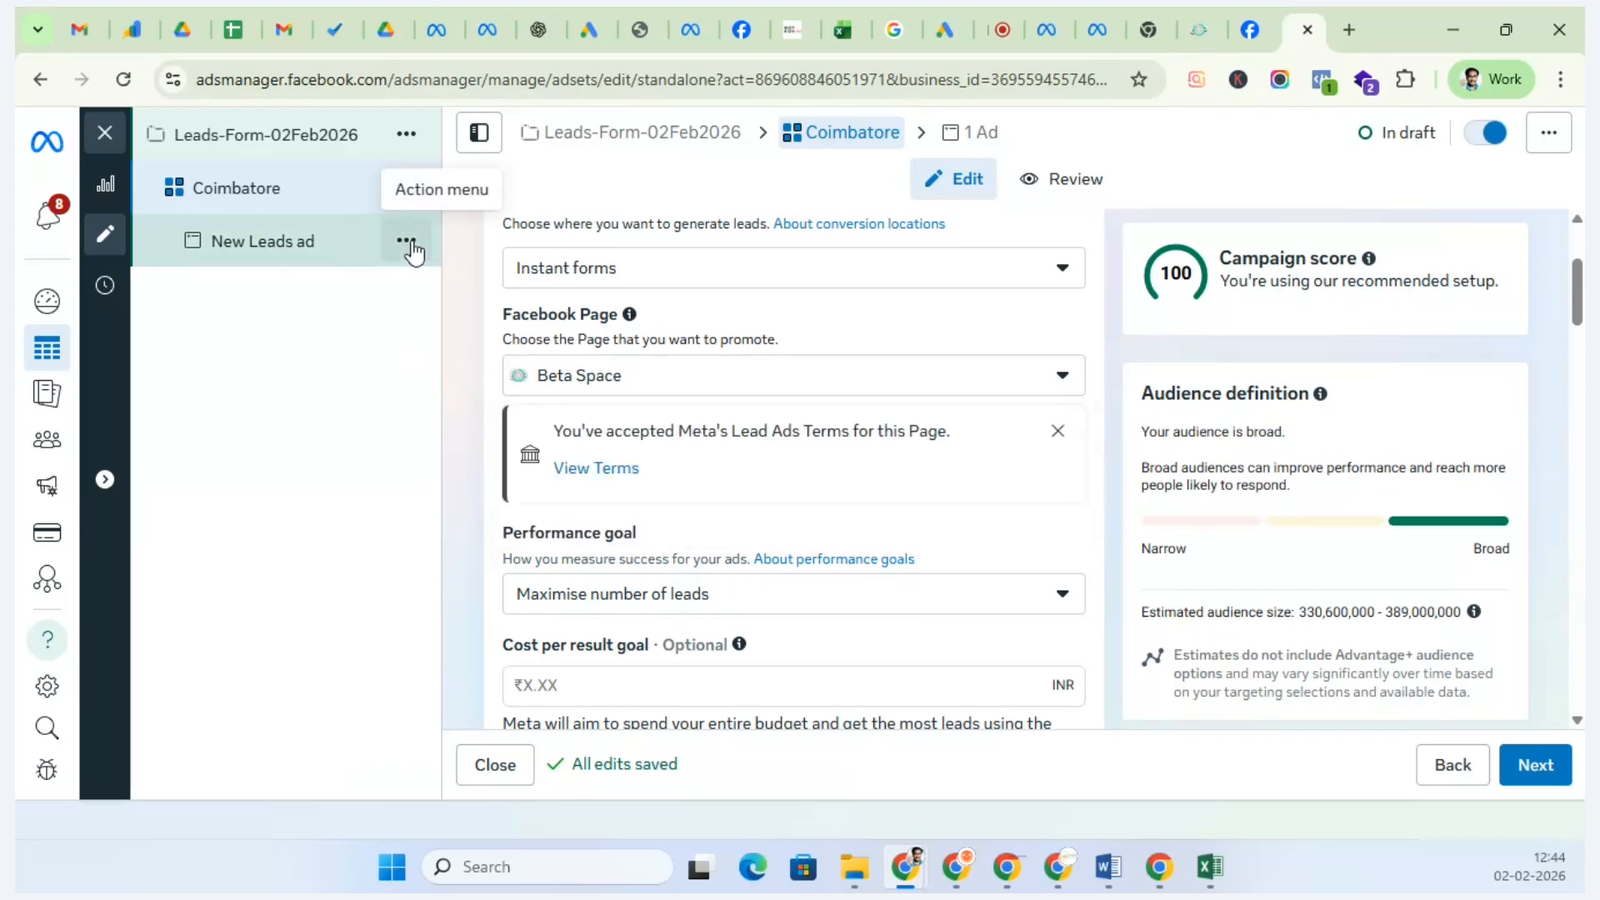
{"action": "scroll", "coordinate": [841, 554], "scroll_direction": "down", "scroll_amount": 1}
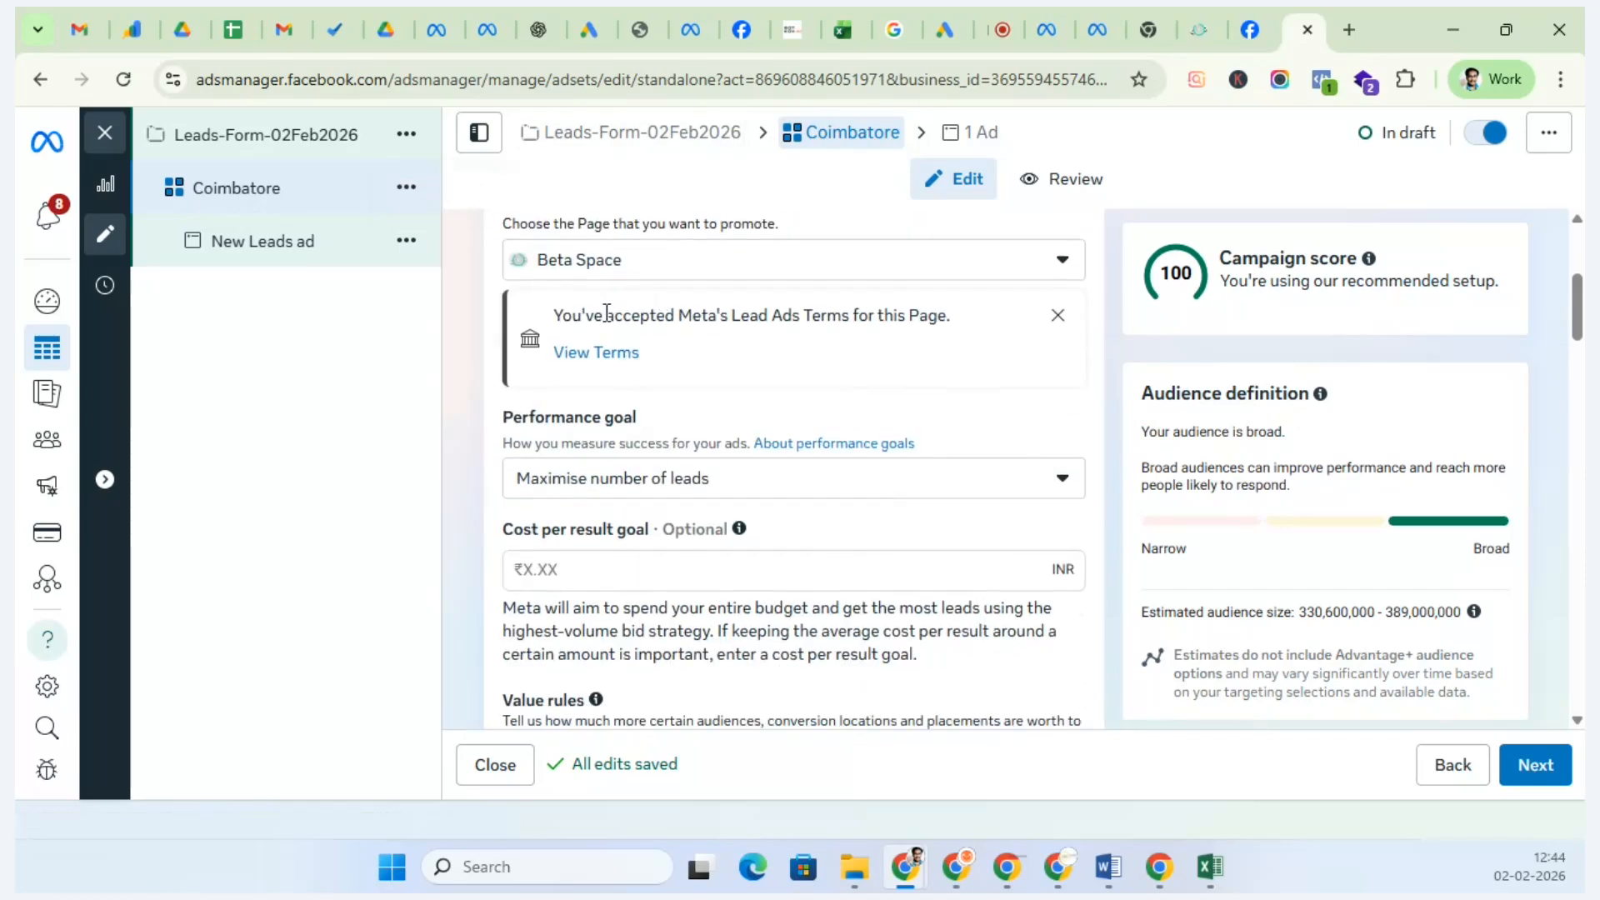
Step: Open the Lead Ads Terms and select the Beta Space page there
{"action": "left_click", "coordinate": [602, 354]}
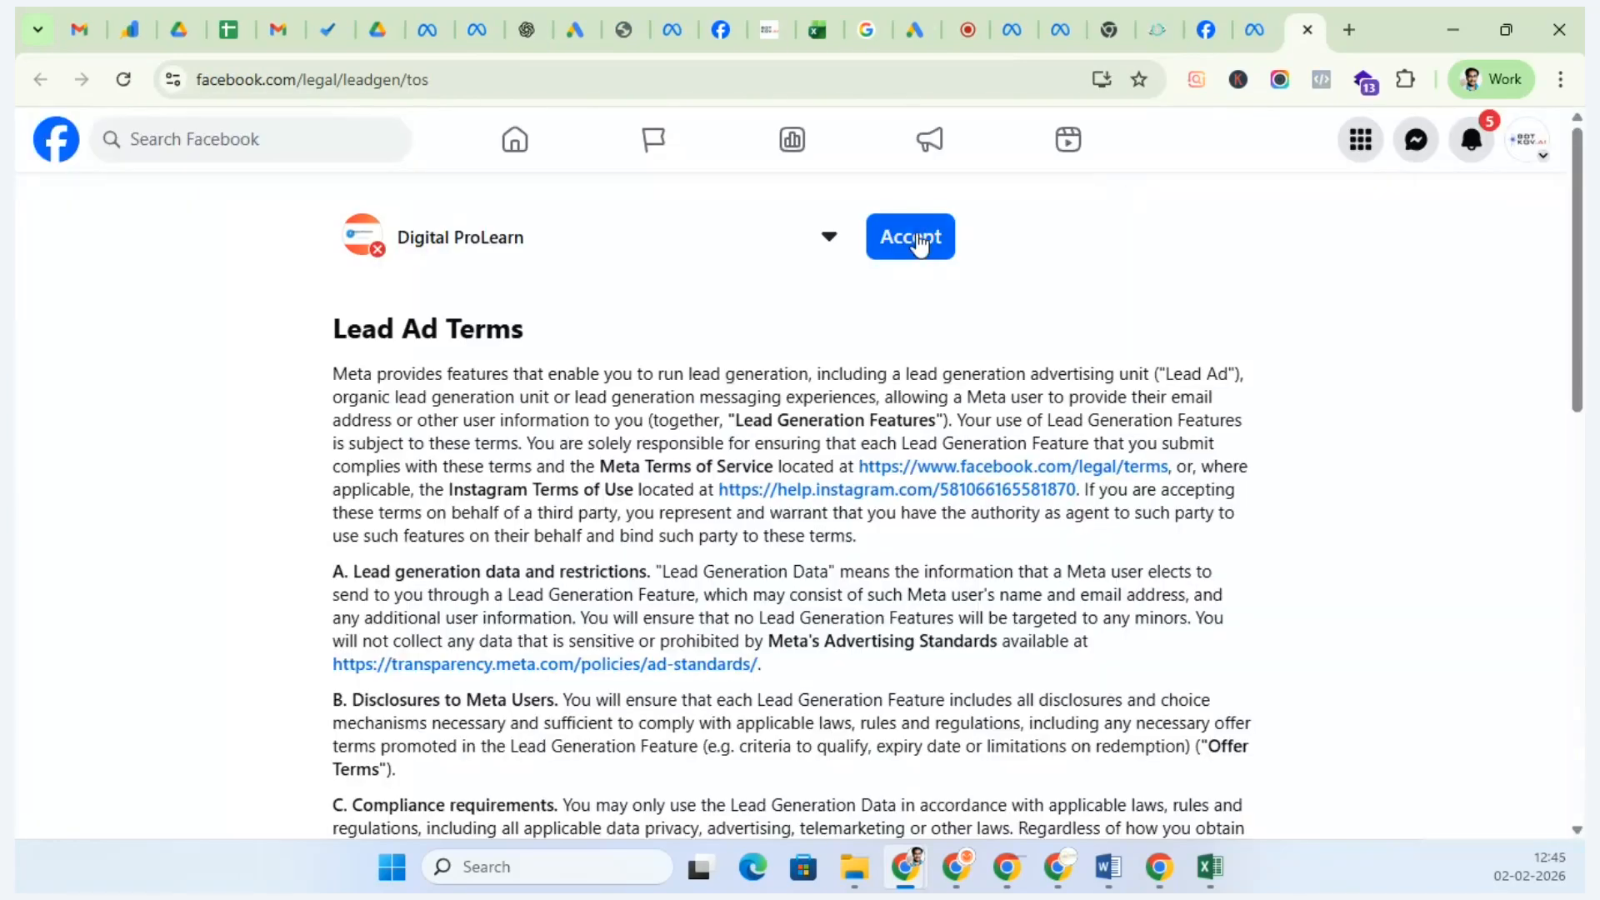
{"action": "left_click", "coordinate": [773, 244]}
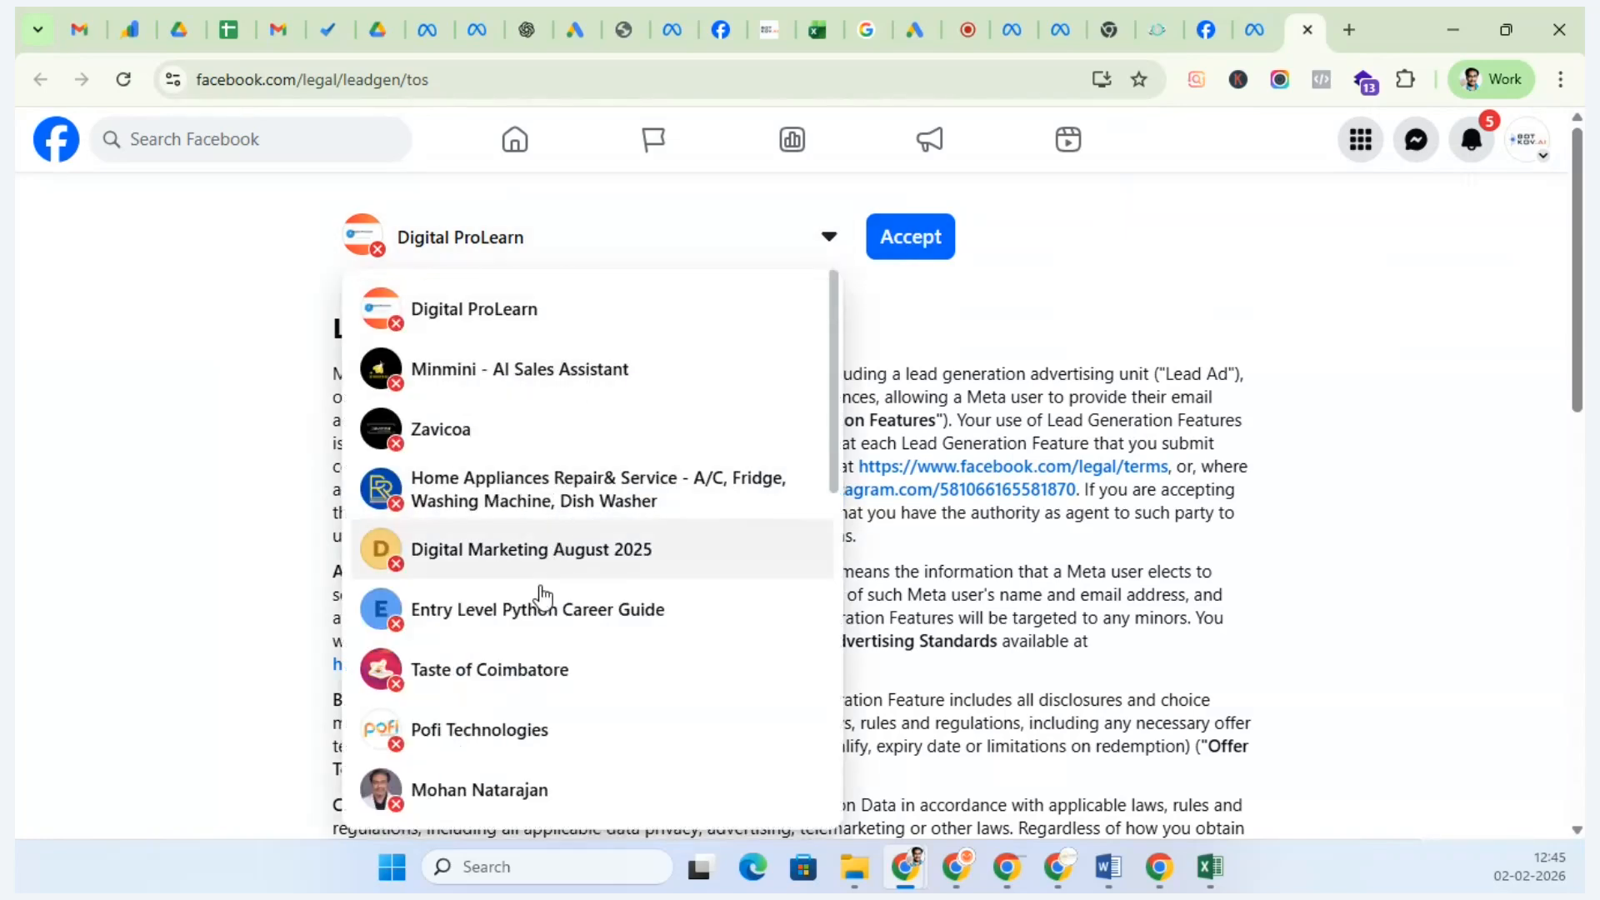
{"action": "scroll", "coordinate": [533, 469], "scroll_direction": "down", "scroll_amount": 3}
{"action": "scroll", "coordinate": [533, 469], "scroll_direction": "down", "scroll_amount": 7}
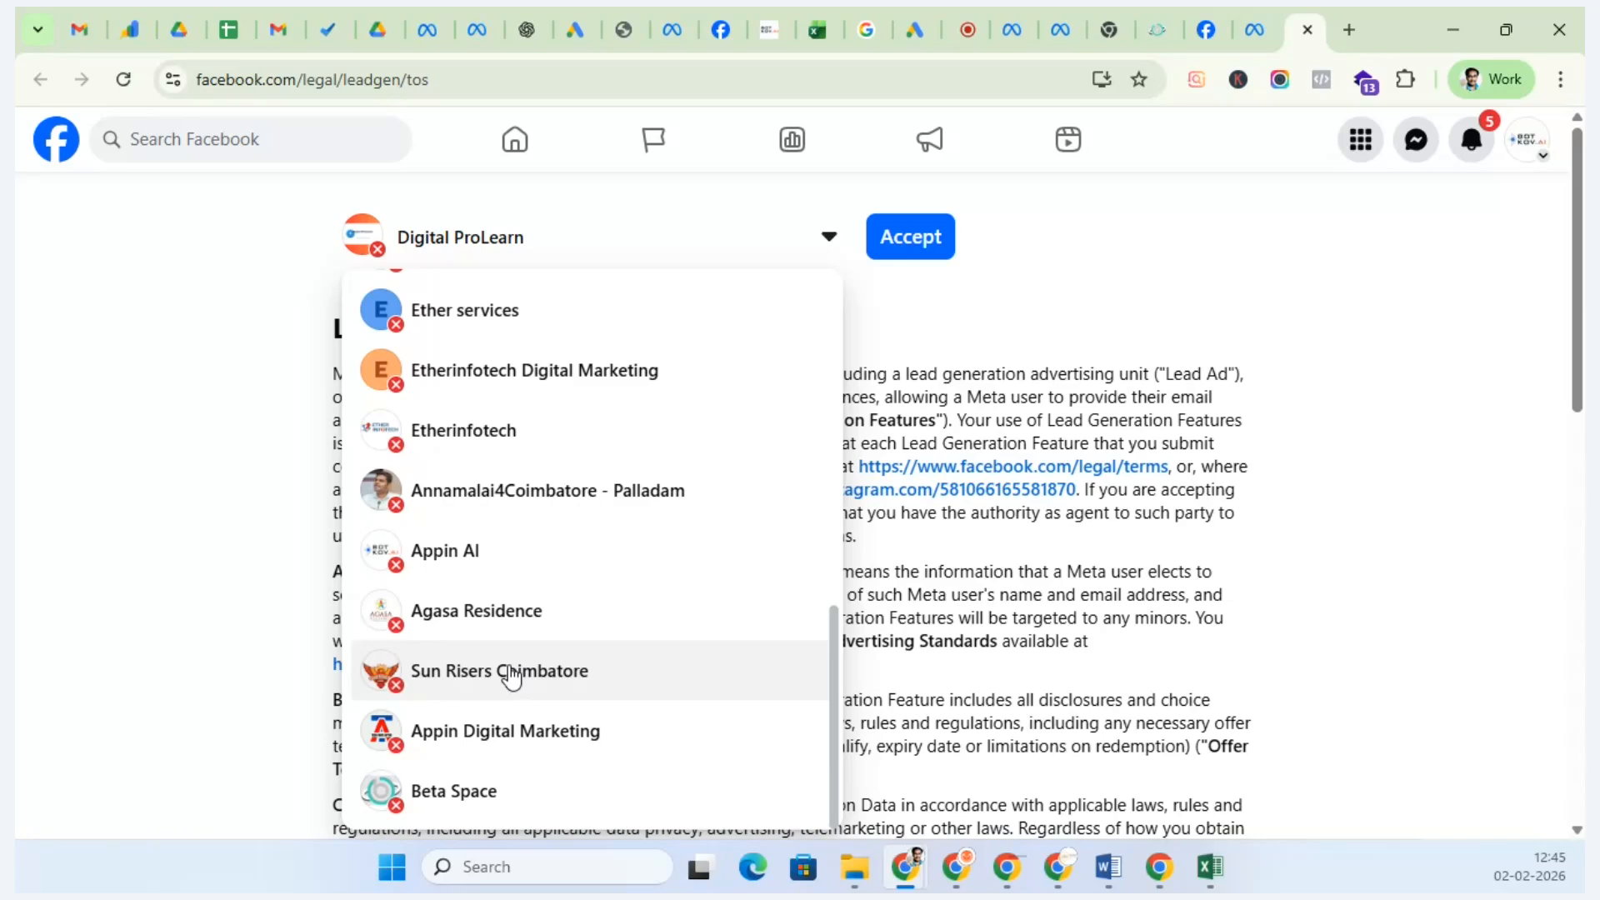
{"action": "left_click", "coordinate": [471, 801]}
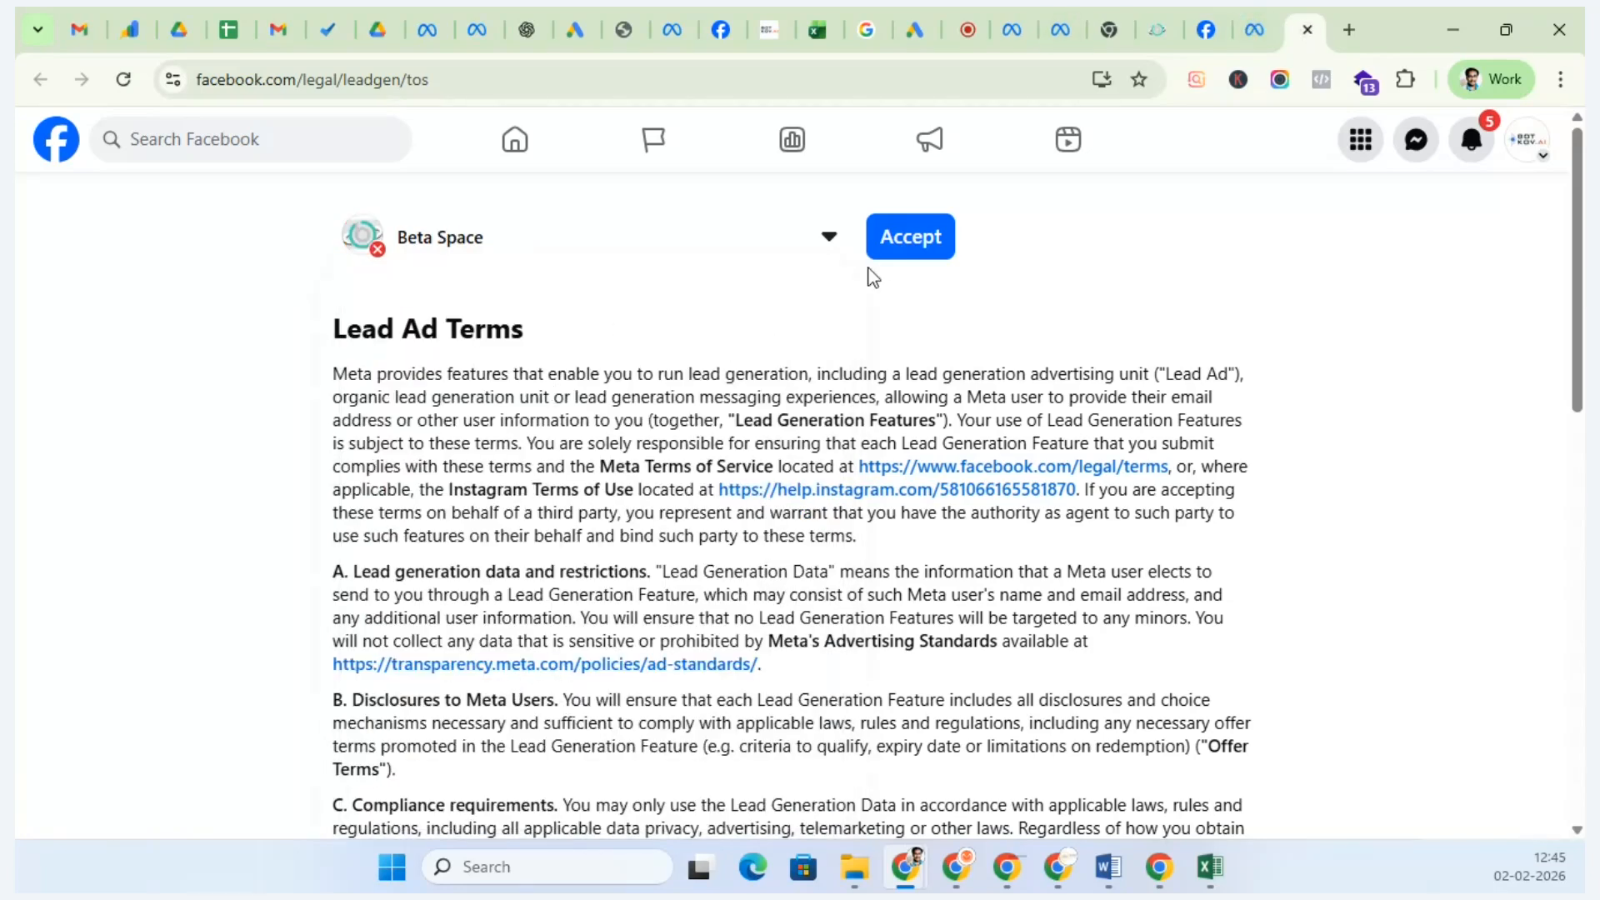
{"action": "left_click", "coordinate": [554, 250]}
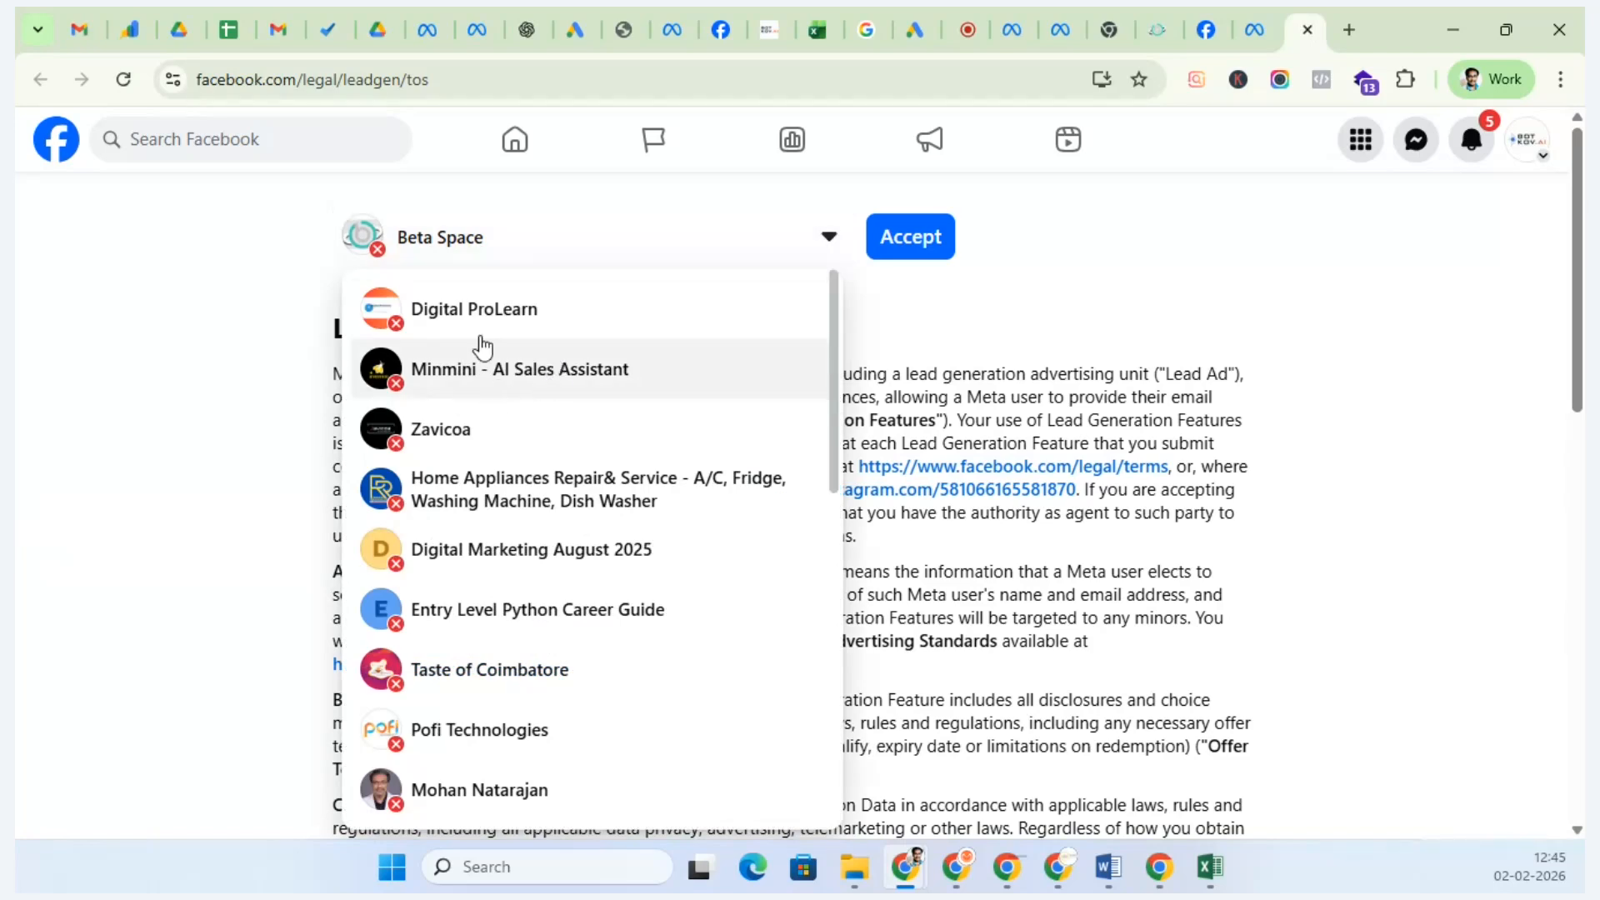
{"action": "scroll", "coordinate": [490, 593], "scroll_direction": "down", "scroll_amount": 10}
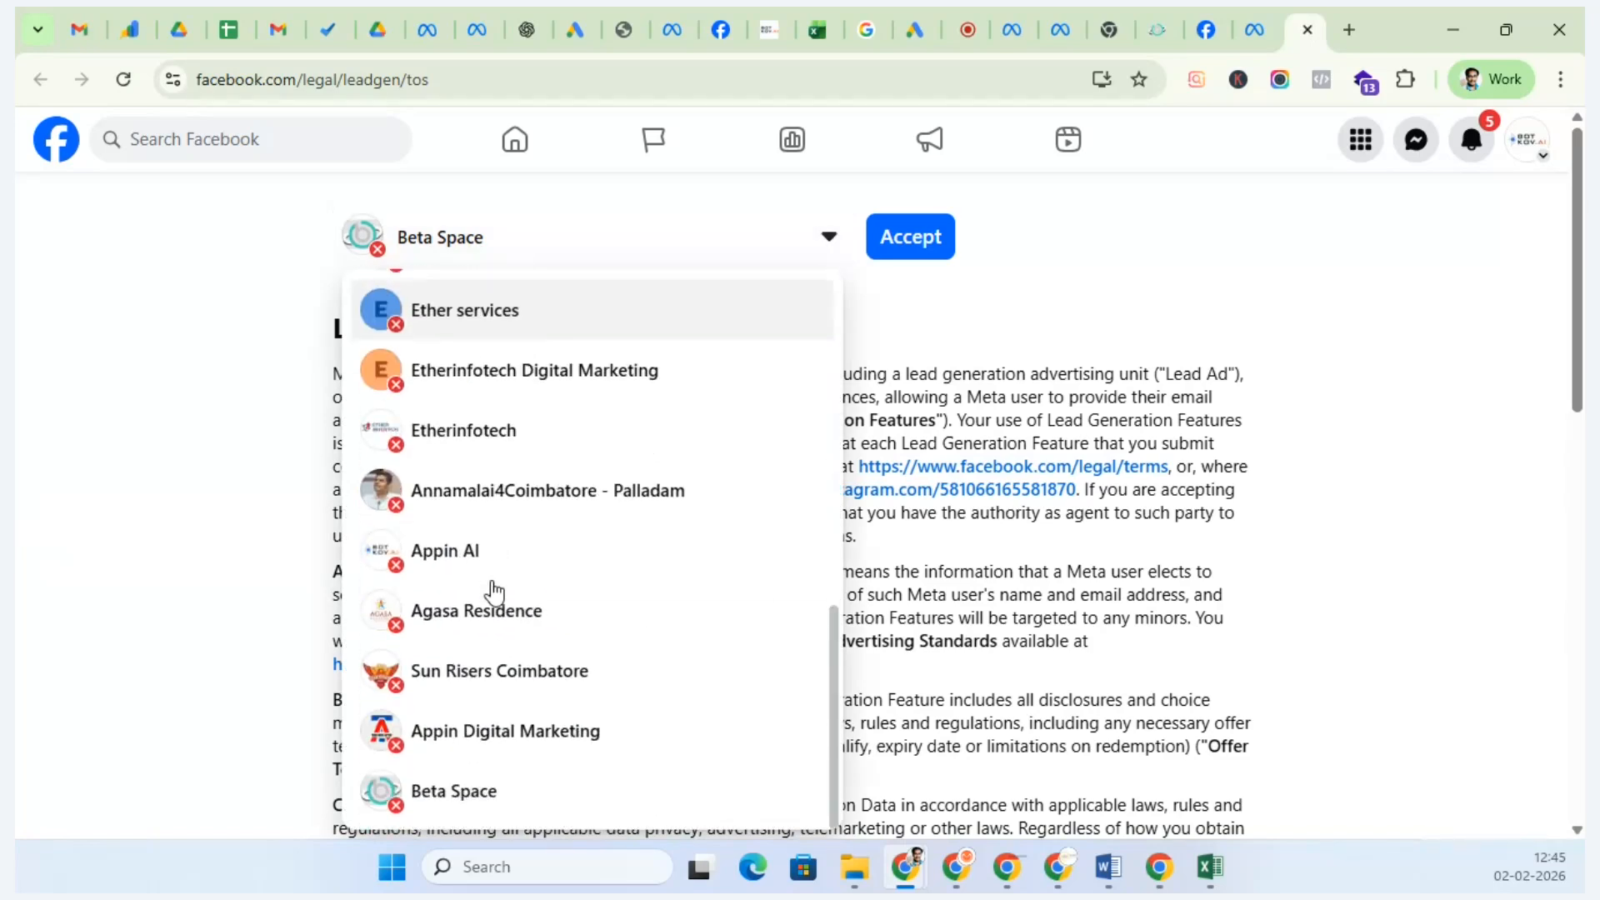
{"action": "left_click", "coordinate": [1347, 405]}
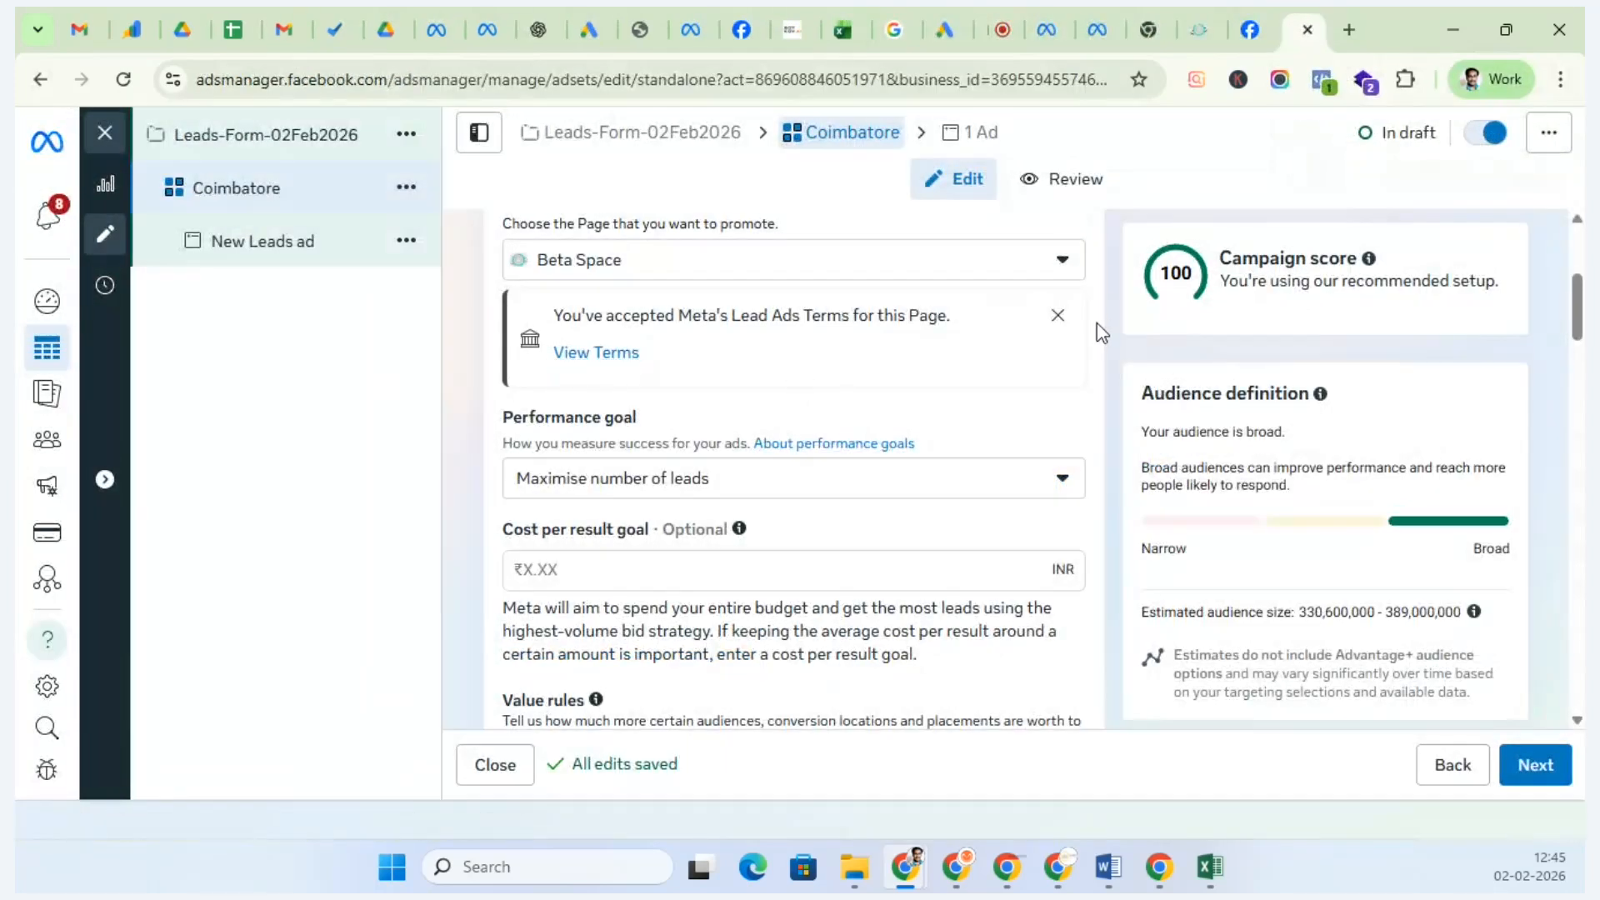
Step: Dismiss the Lead Ads Terms notice and keep Maximise number of leads as the performance goal
{"action": "left_click", "coordinate": [1058, 315]}
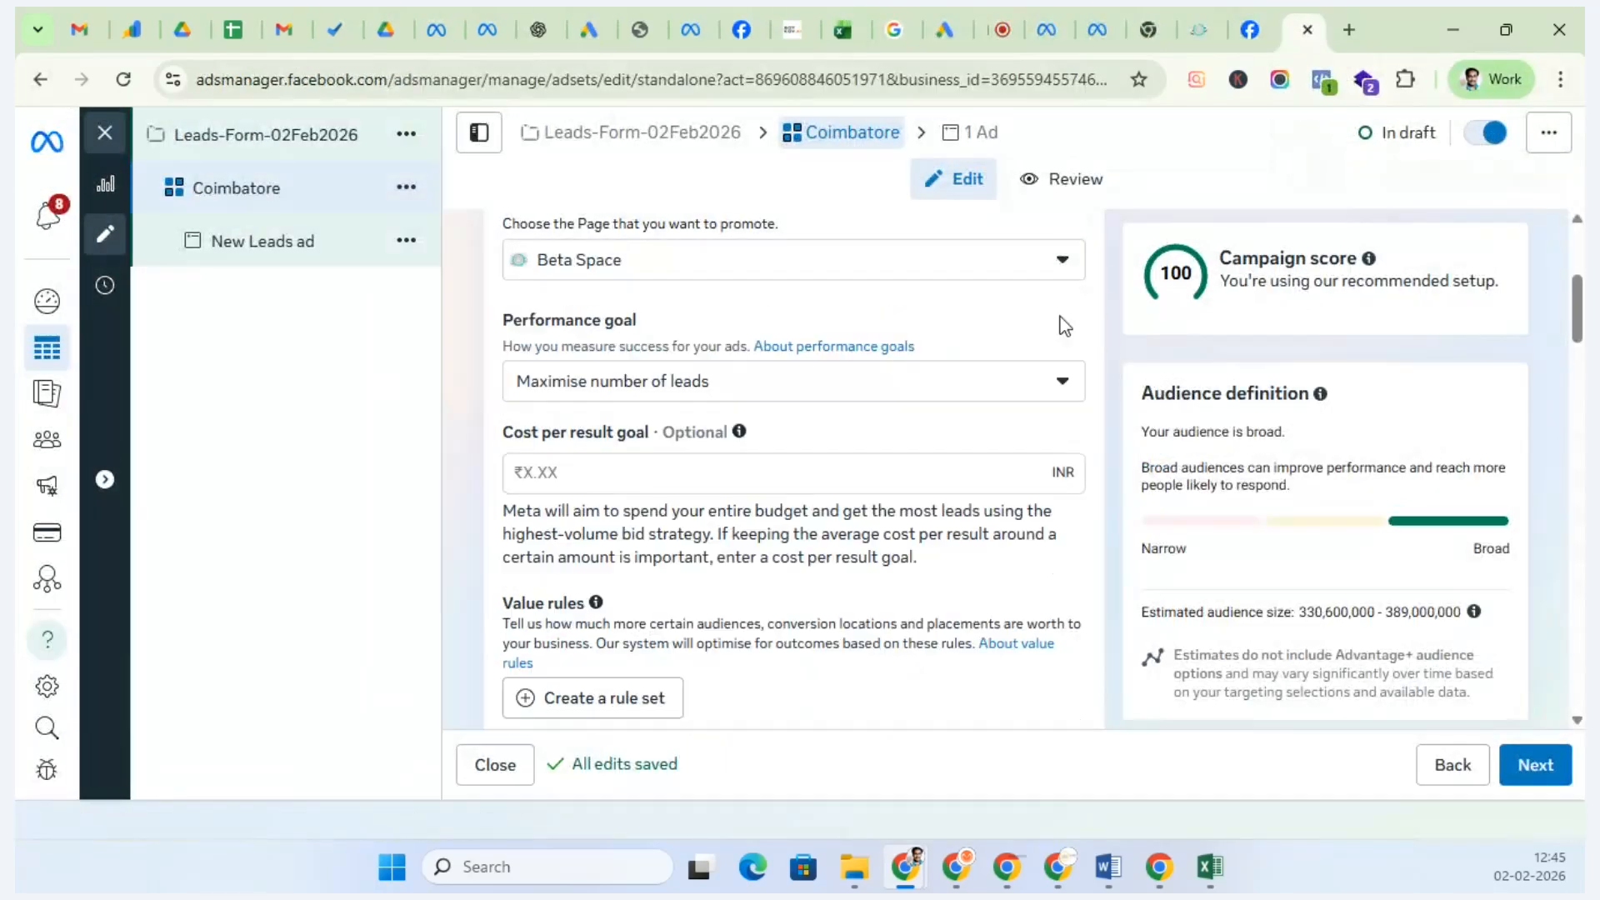
{"action": "left_click", "coordinate": [616, 384]}
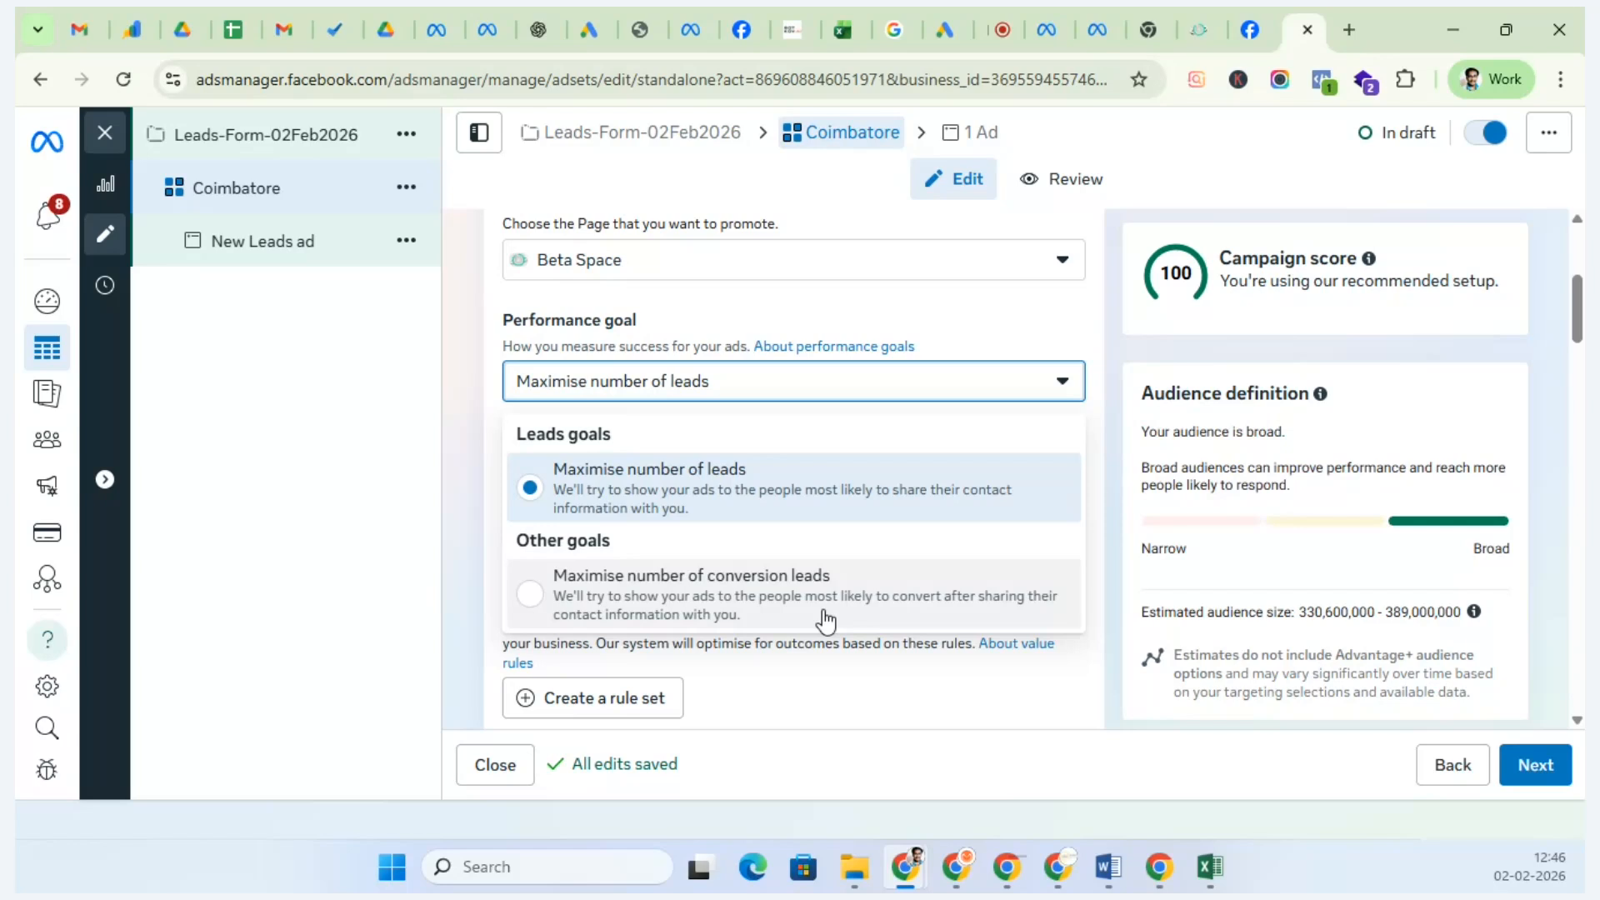
{"action": "left_click", "coordinate": [654, 485]}
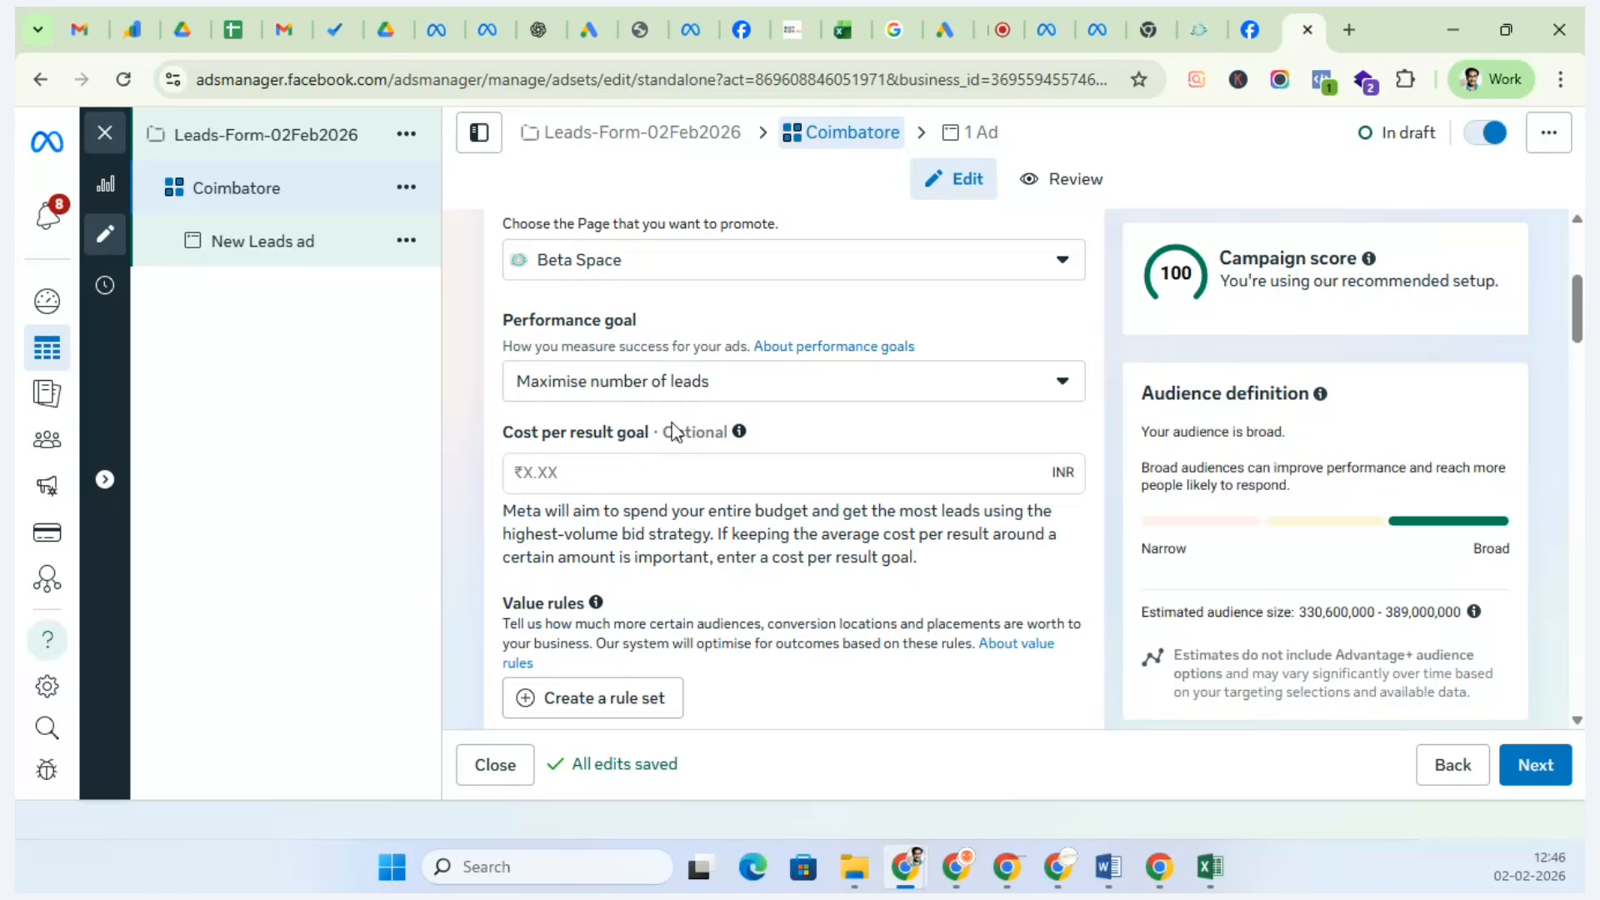
{"action": "scroll", "coordinate": [673, 433], "scroll_direction": "down", "scroll_amount": 3}
{"action": "scroll", "coordinate": [661, 303], "scroll_direction": "up", "scroll_amount": 3}
Step: Enter 100.00 as the ad set's cost per result goal and apply it
{"action": "left_click", "coordinate": [591, 465]}
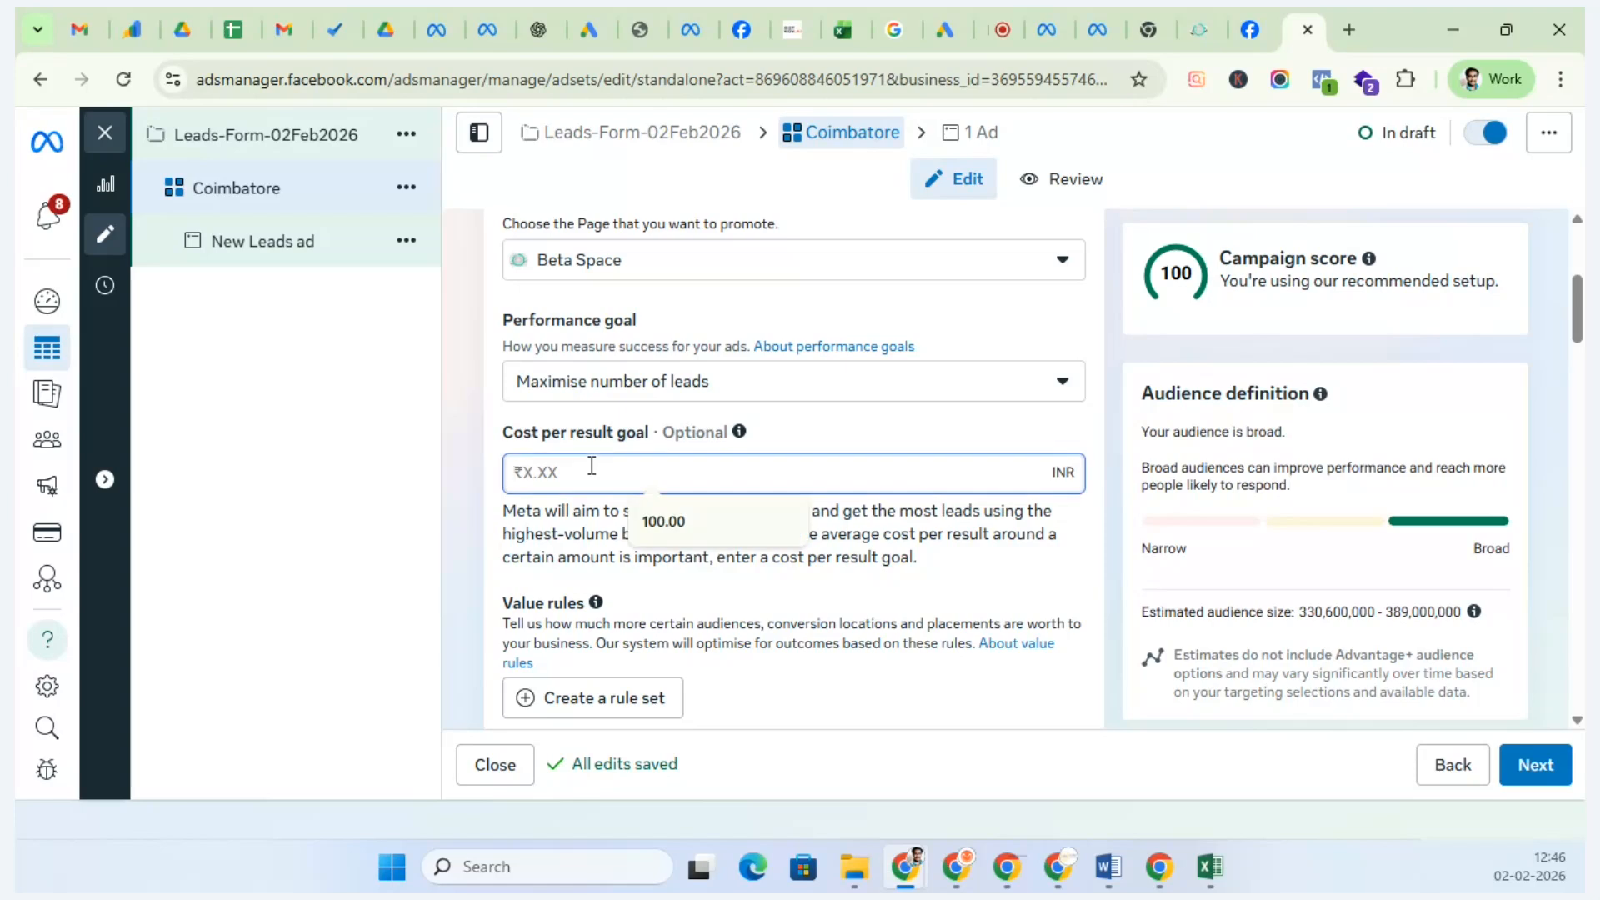
{"action": "key", "text": "Down"}
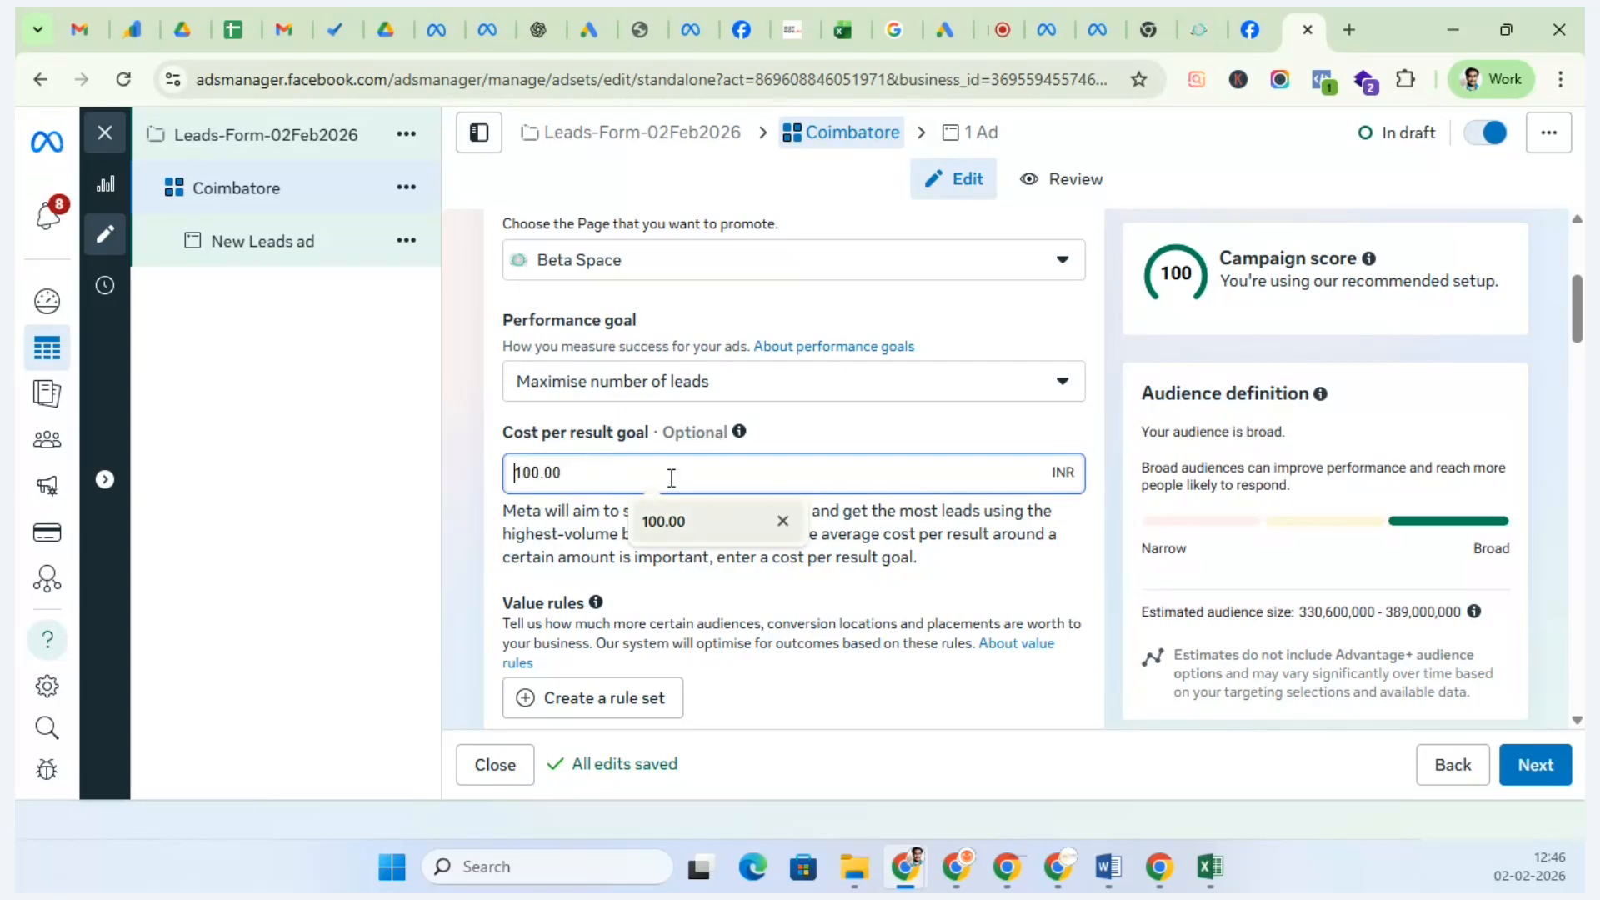
{"action": "left_click", "coordinate": [677, 512]}
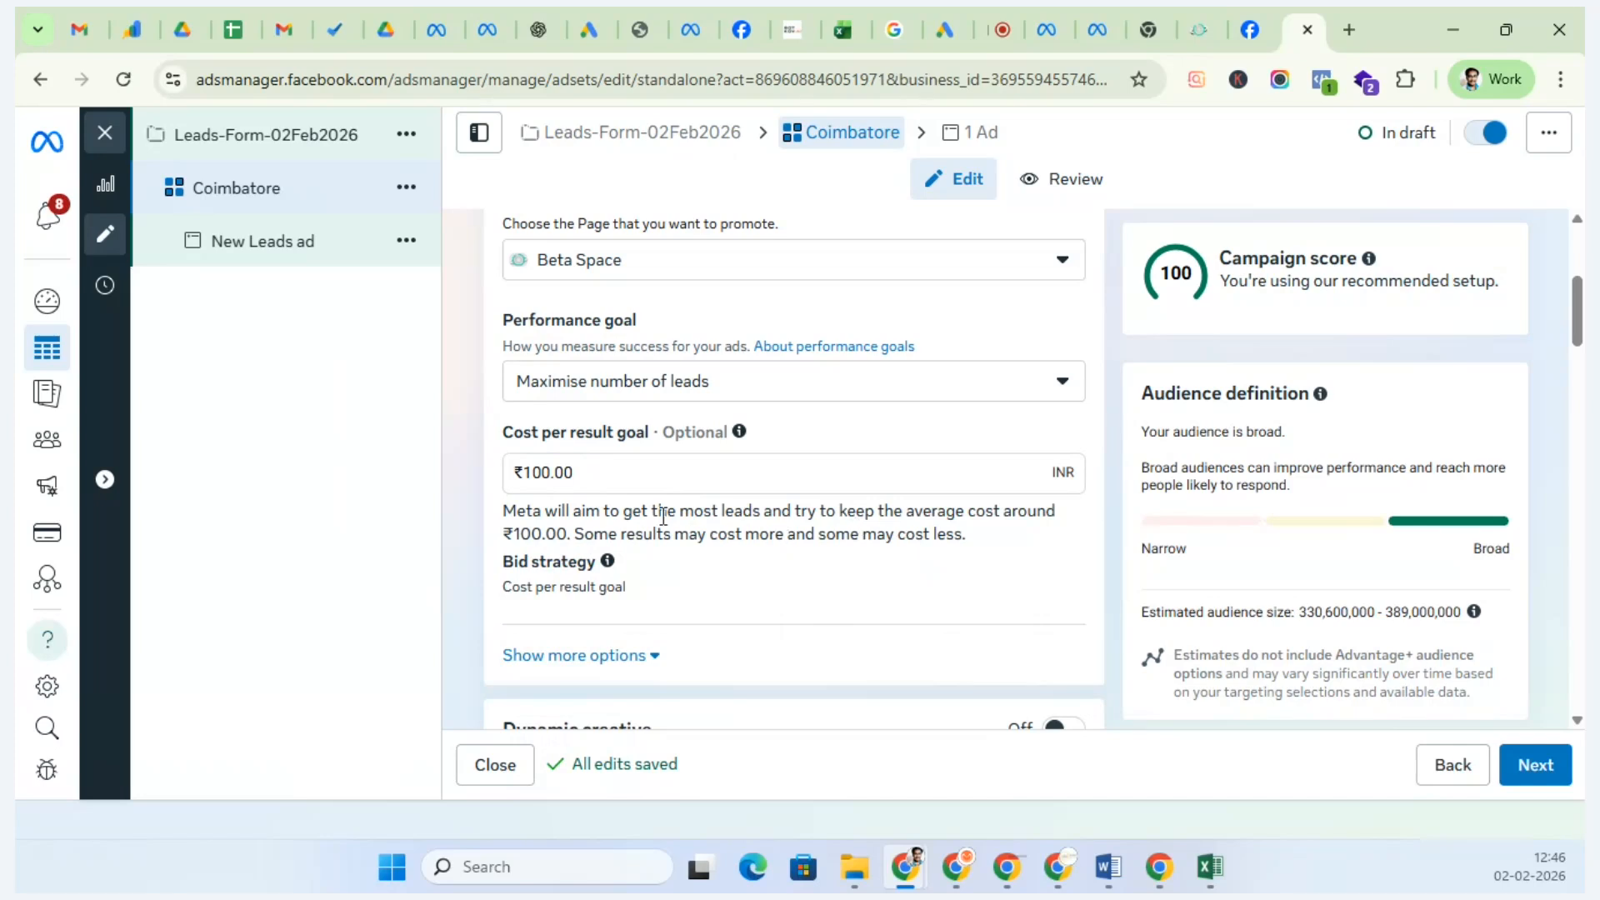
{"action": "double_click", "coordinate": [615, 477]}
{"action": "left_click", "coordinate": [615, 479]}
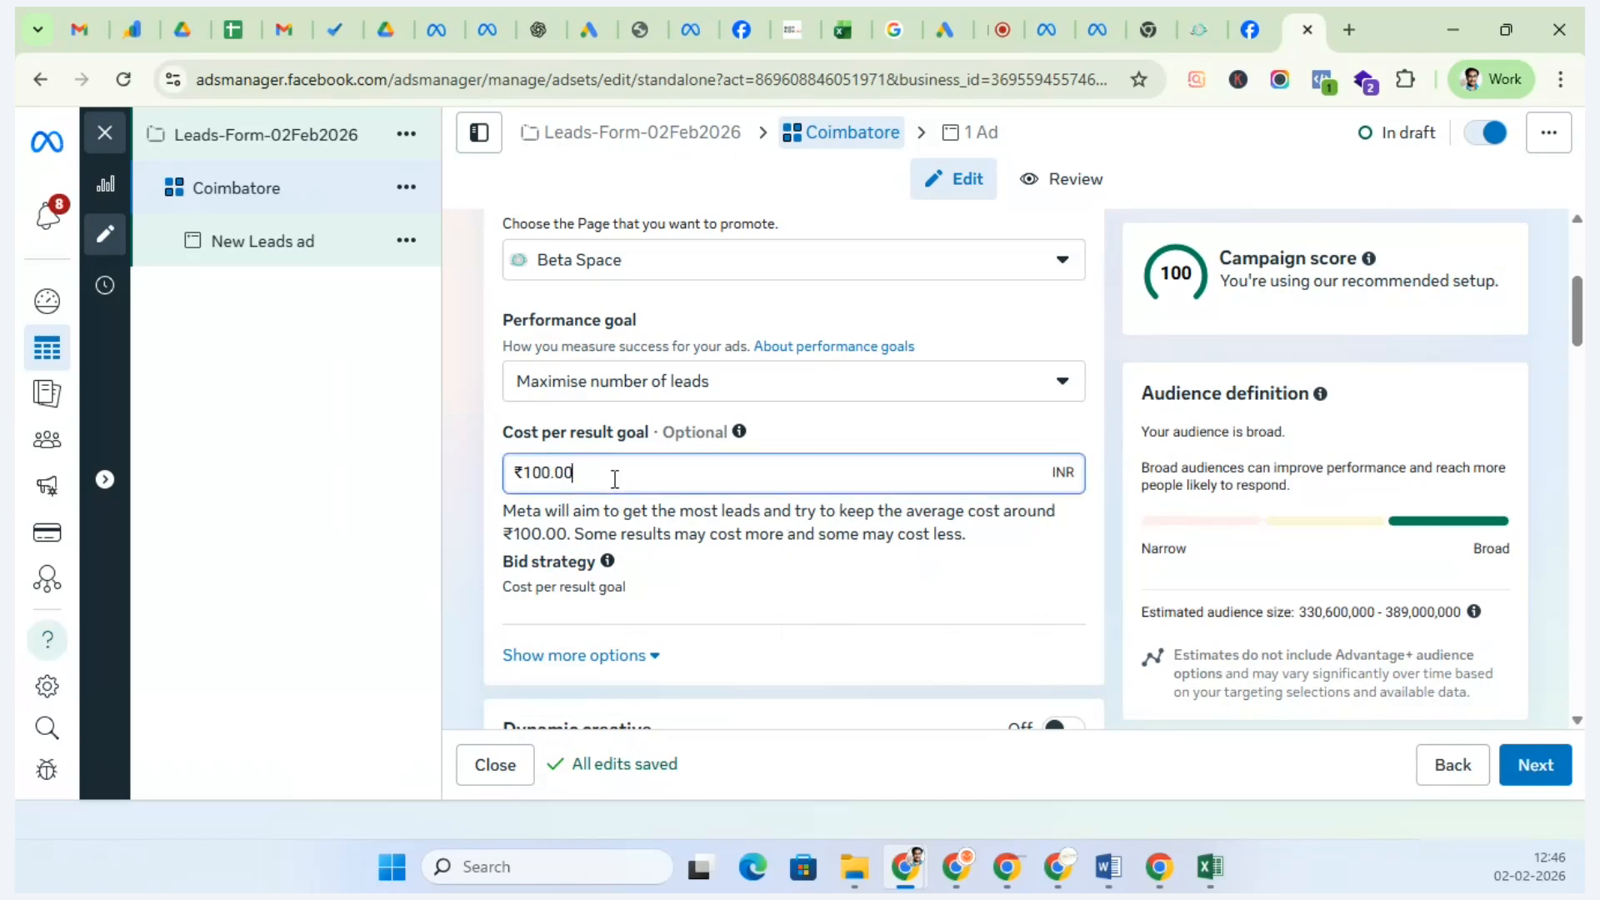
{"action": "key", "text": "BackSpace"}
{"action": "key", "text": "BackSpace"}
{"action": "key", "text": "BackSpace"}
{"action": "key", "text": "BackSpace"}
{"action": "key", "text": "BackSpace"}
{"action": "left_click", "coordinate": [750, 542]}
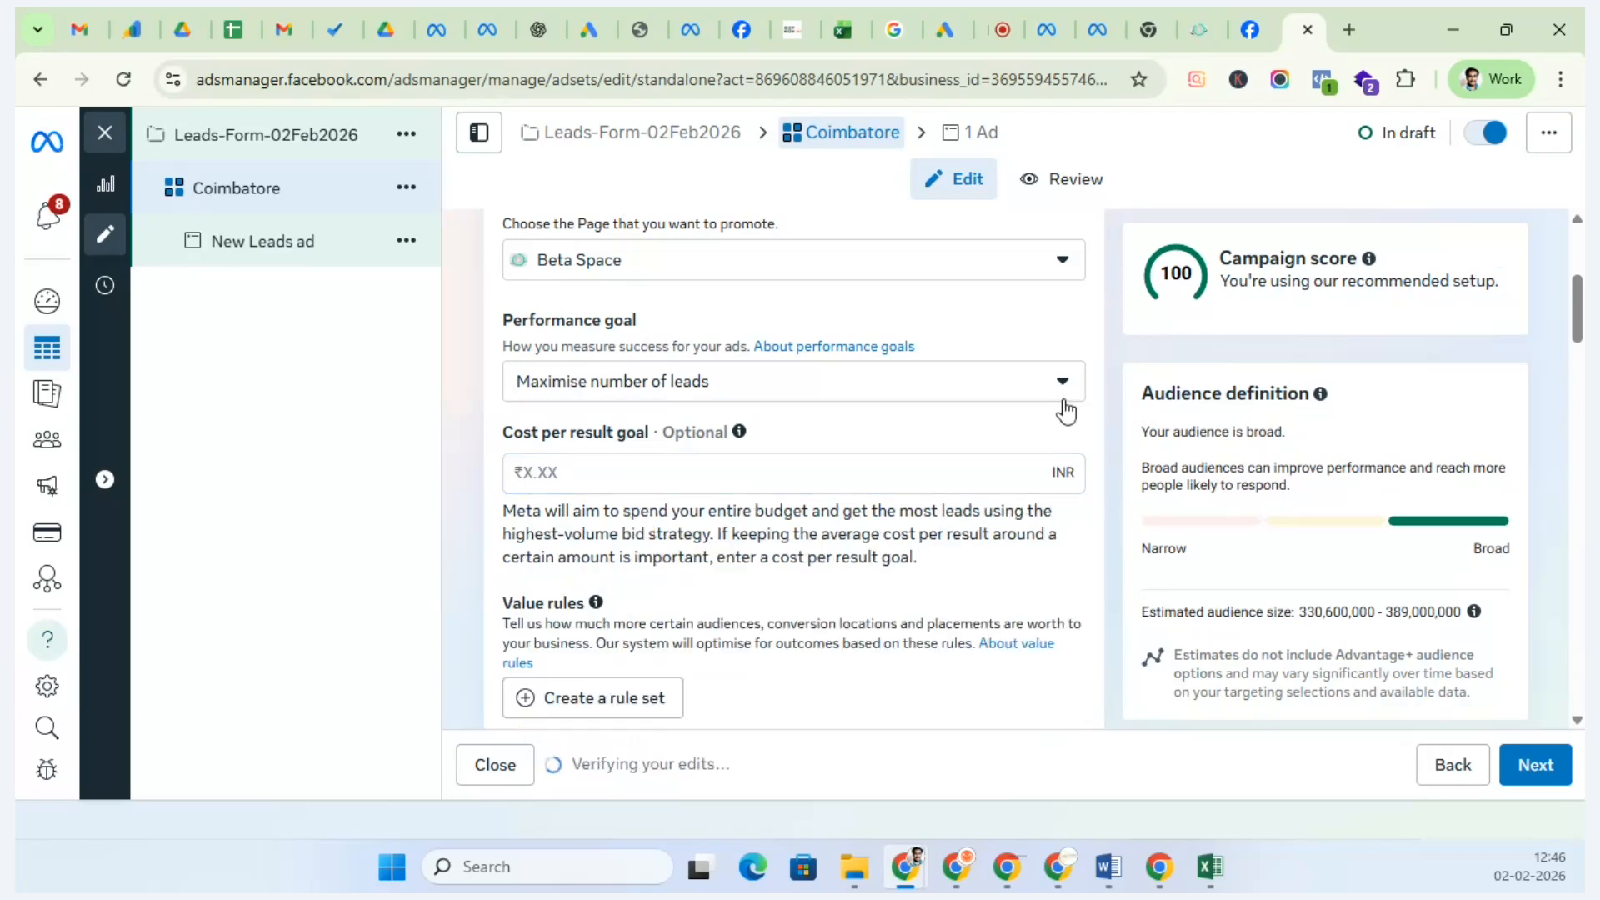
{"action": "left_click", "coordinate": [691, 473]}
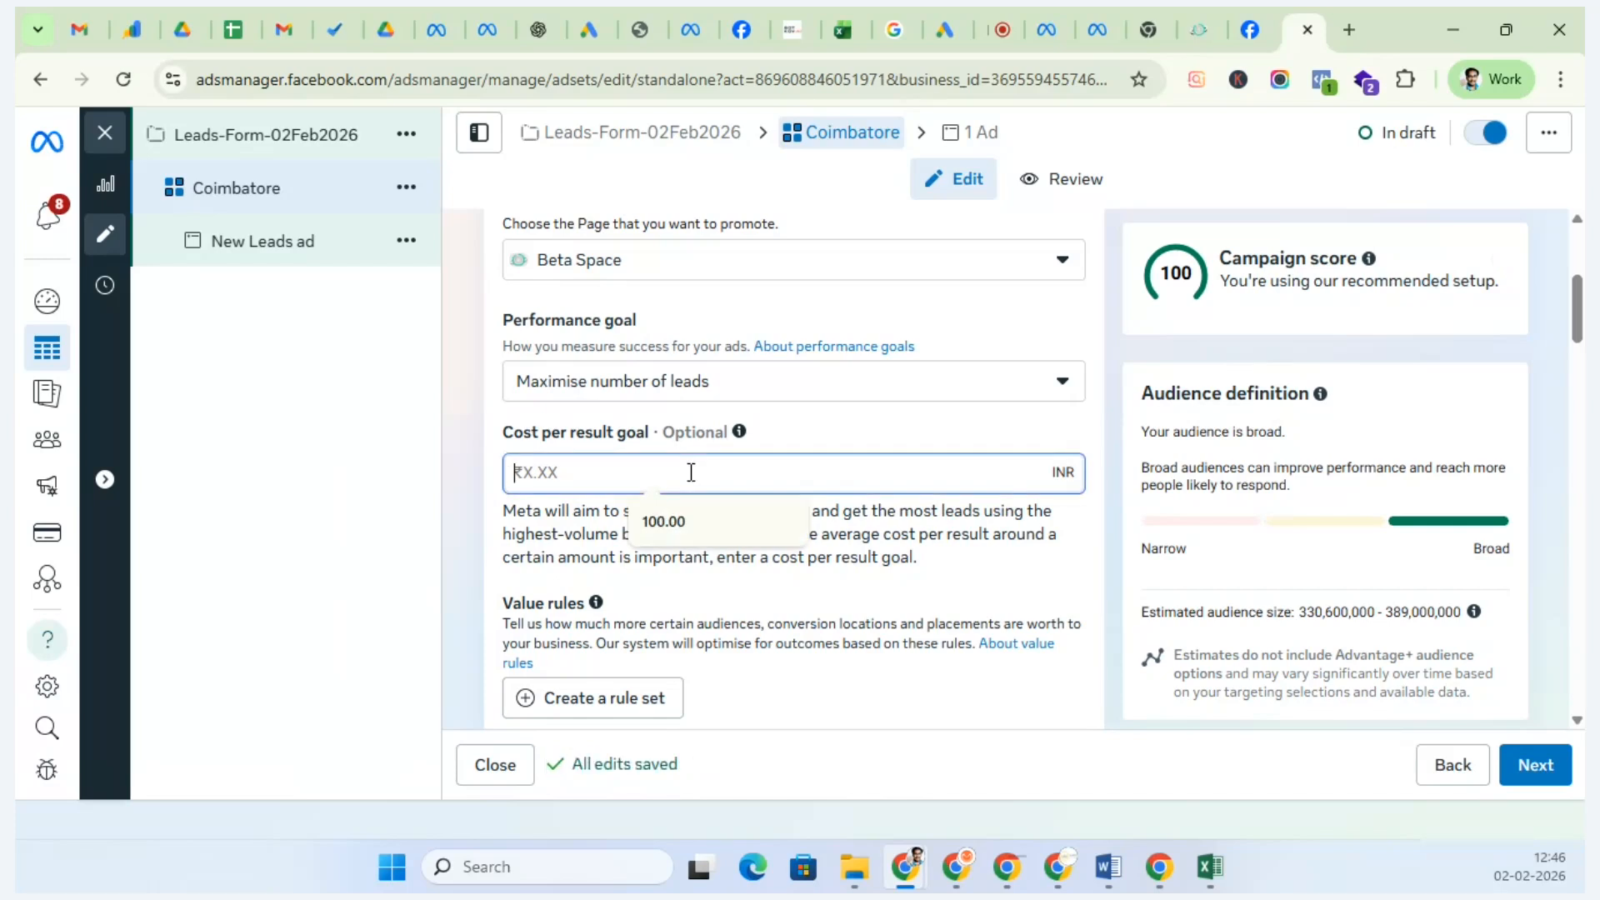
{"action": "key", "text": "Down"}
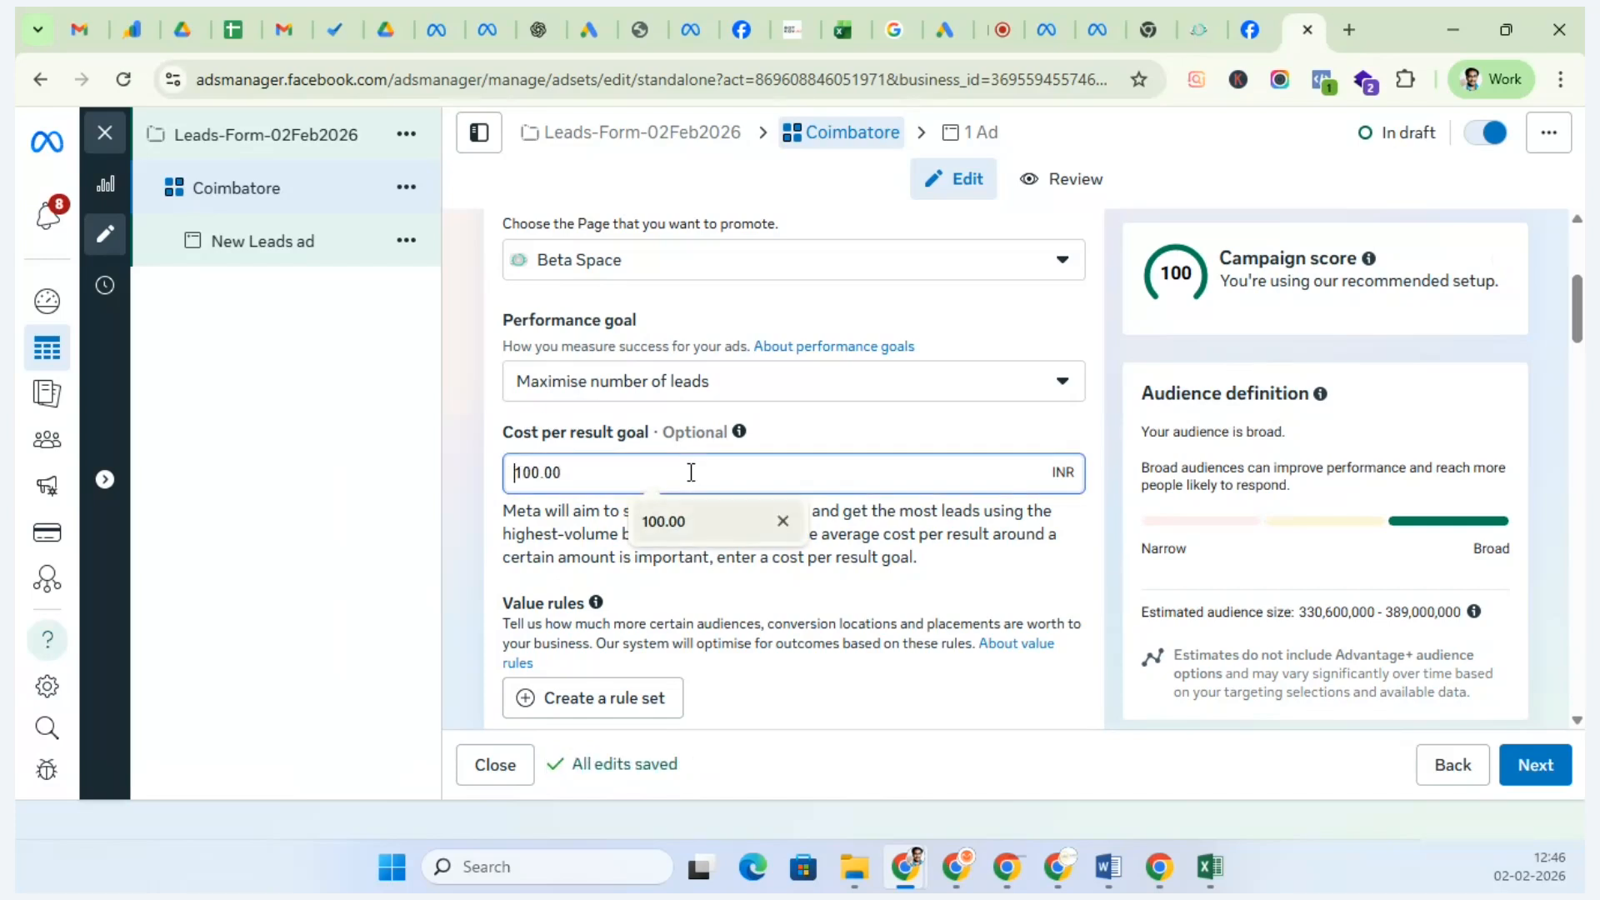
{"action": "left_click", "coordinate": [735, 525]}
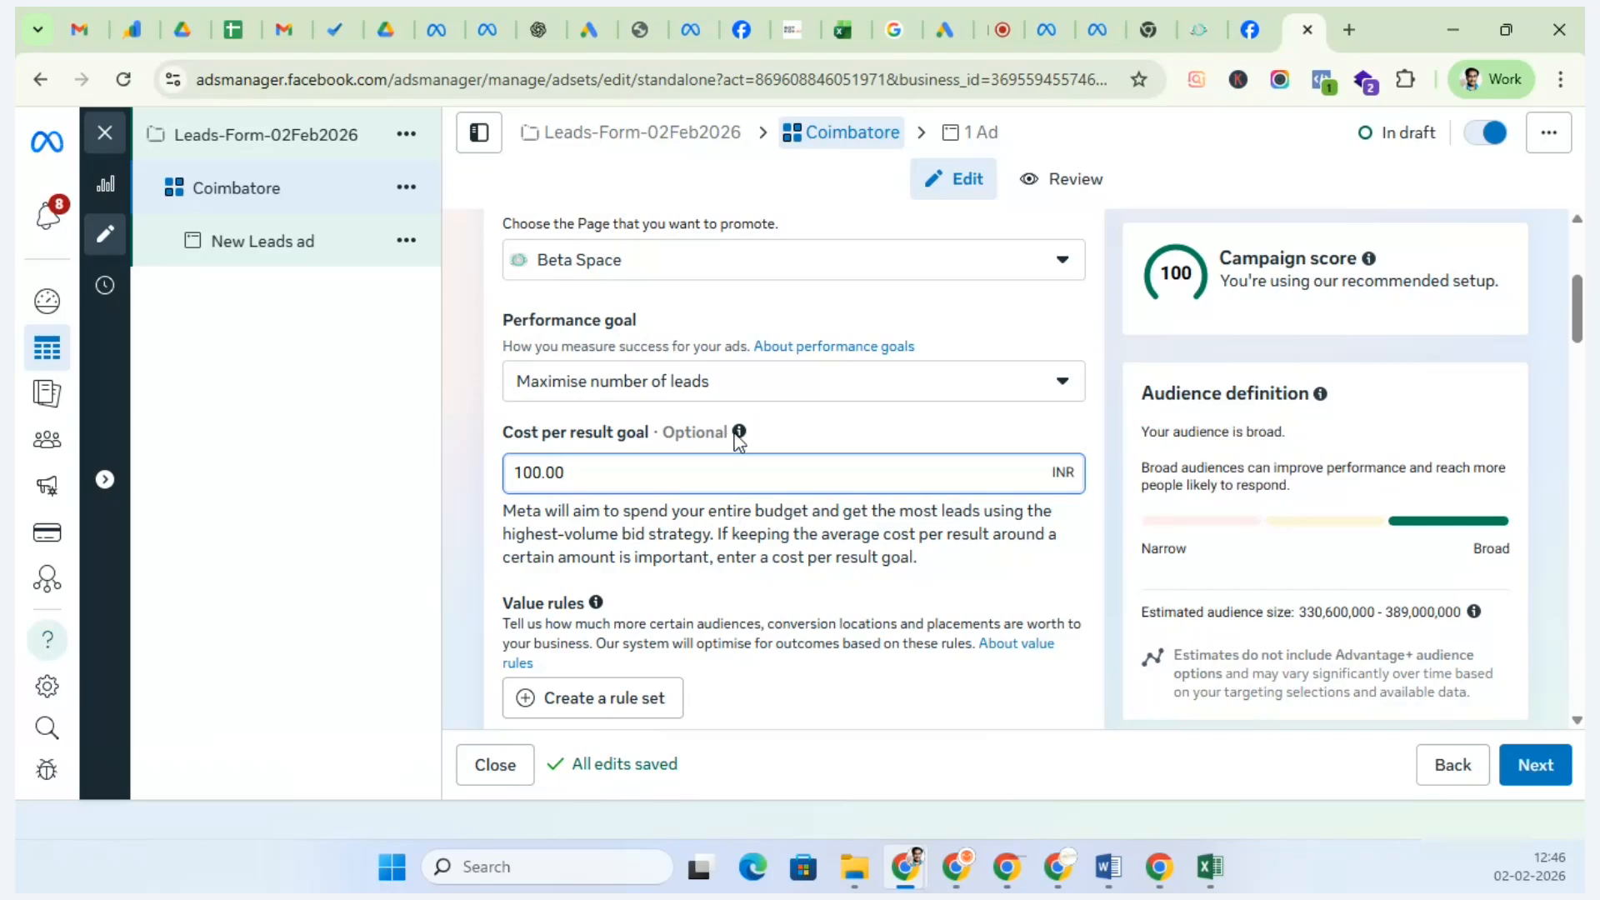
{"action": "mouse_move", "coordinate": [740, 435]}
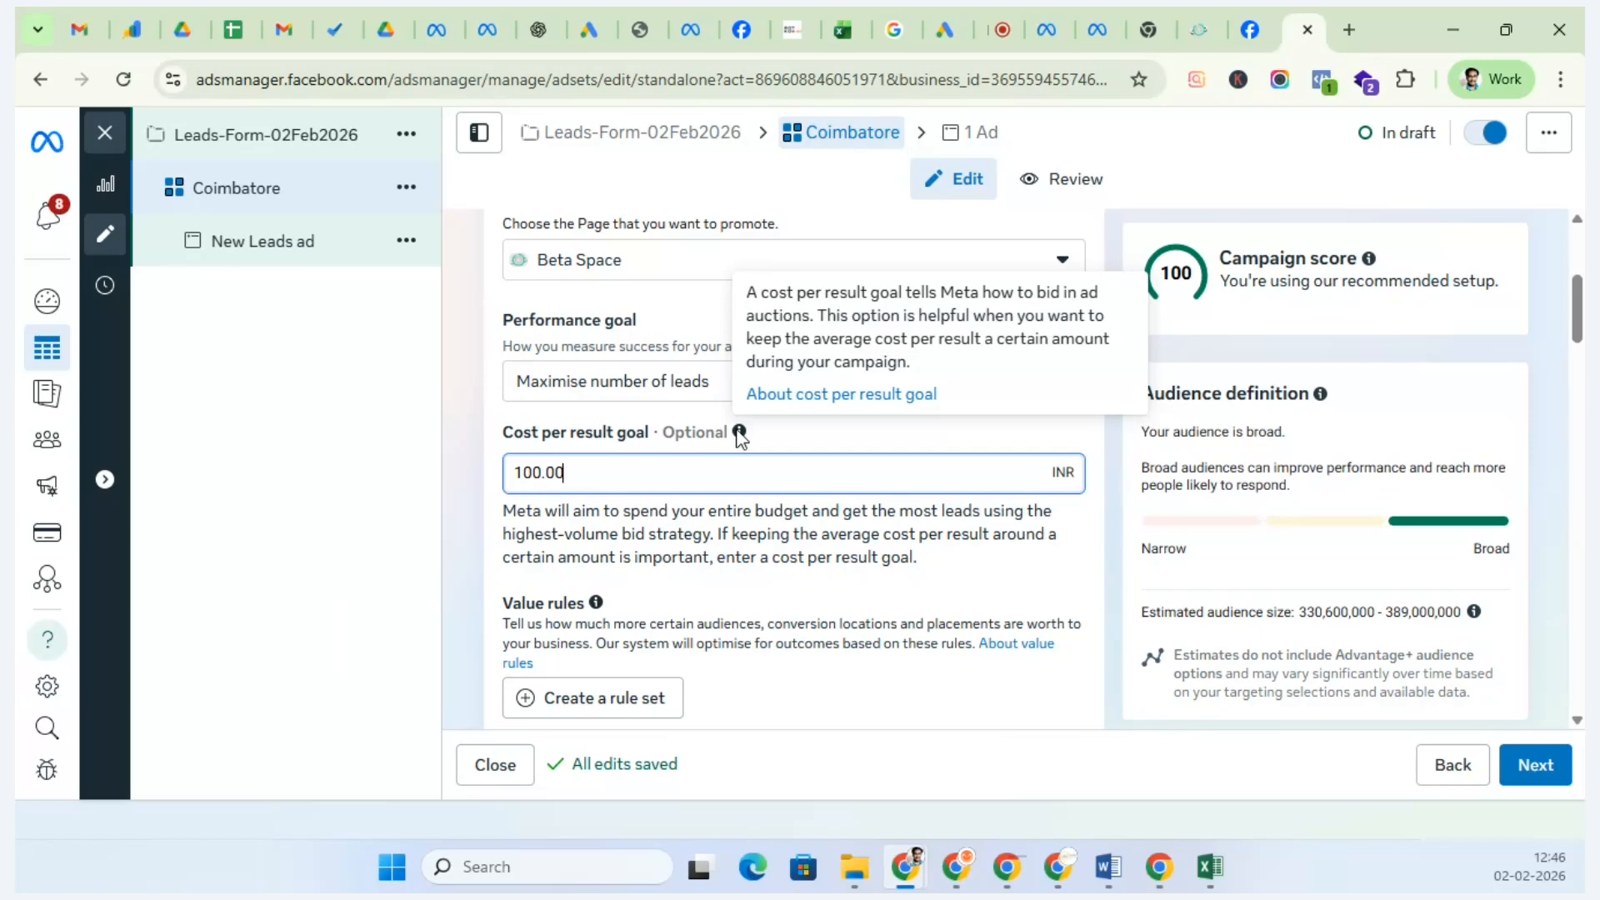
{"action": "left_click", "coordinate": [652, 494]}
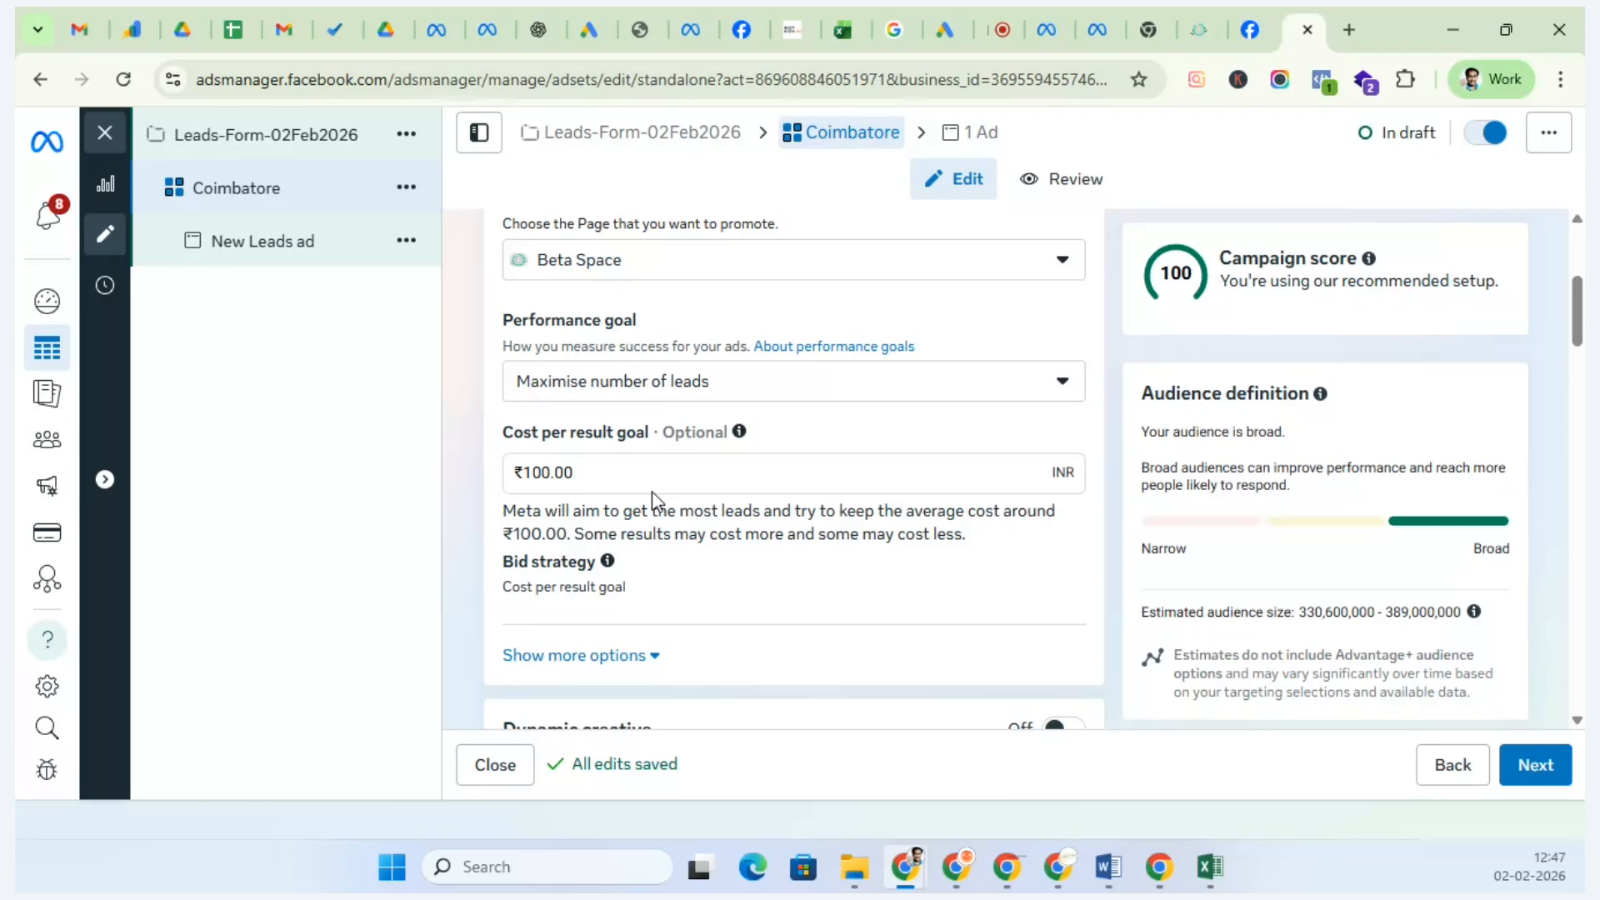
Step: Delete the 100.00 cost per result goal, leaving the field blank
{"action": "double_click", "coordinate": [628, 475]}
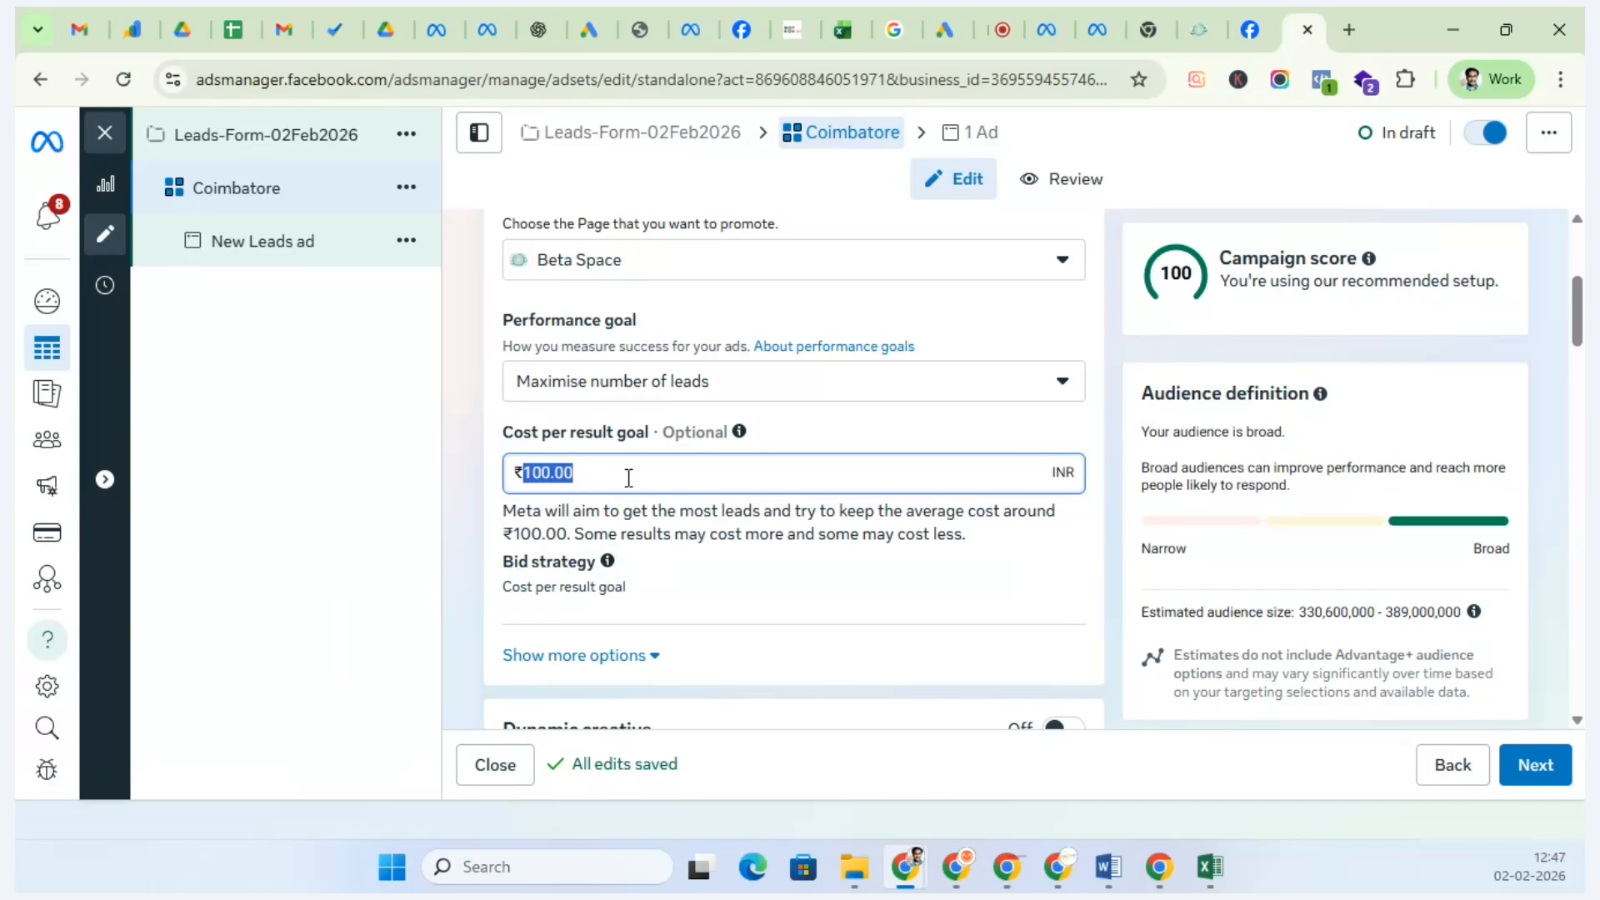
{"action": "key", "text": "BackSpace"}
{"action": "left_click", "coordinate": [863, 579]}
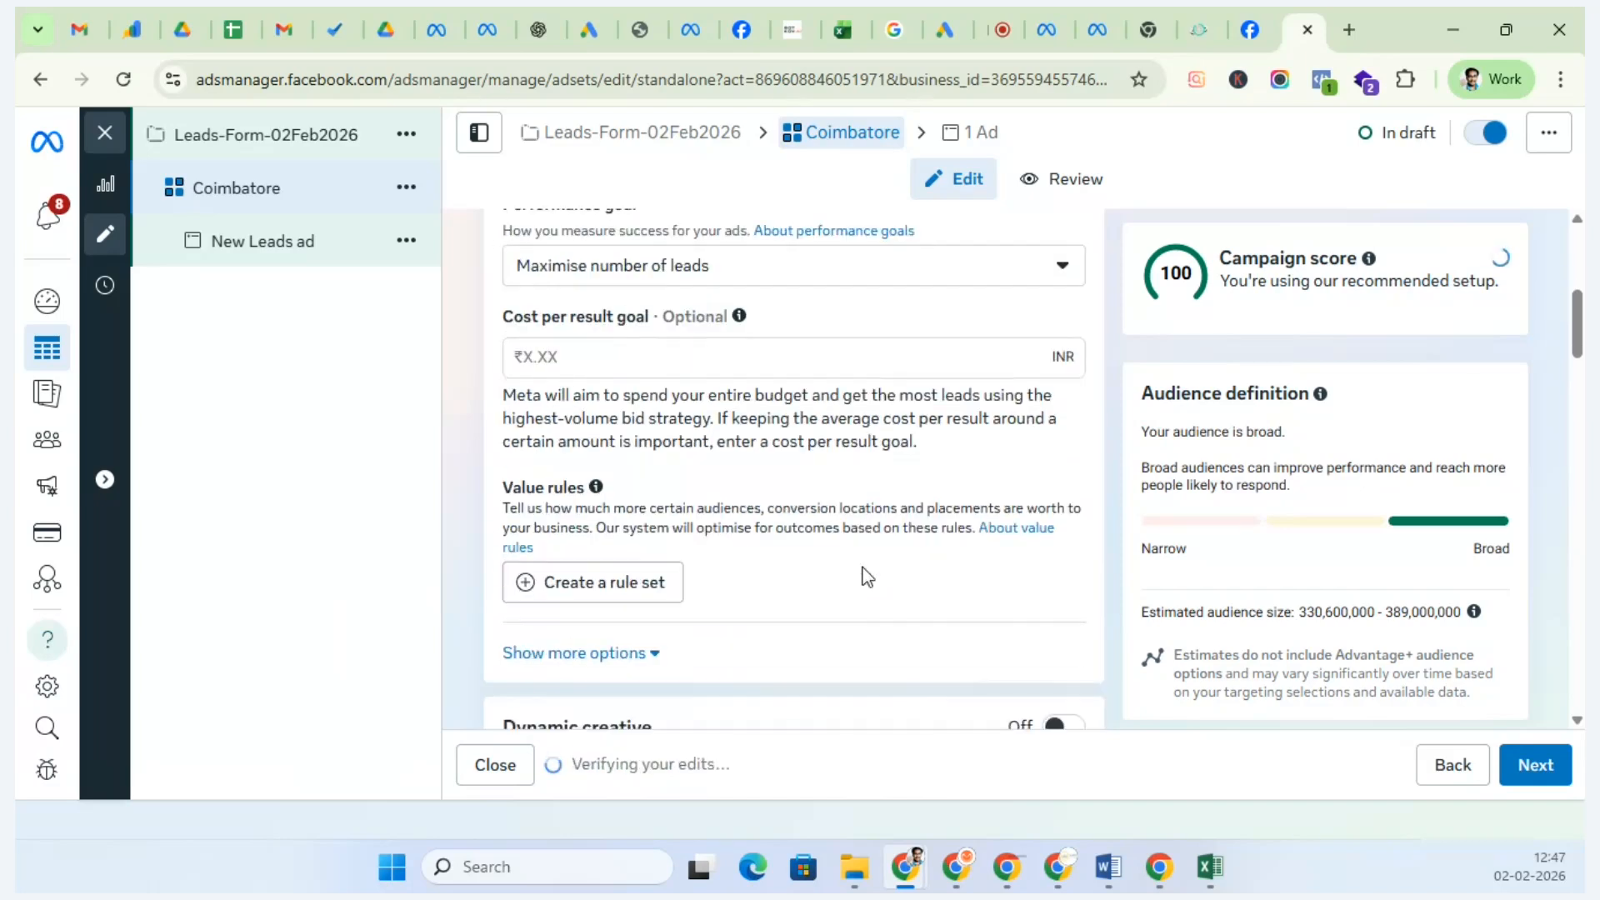
Step: Show more options and view the catalogues available in the Catalogue dropdown
{"action": "scroll", "coordinate": [867, 575], "scroll_direction": "down", "scroll_amount": 2}
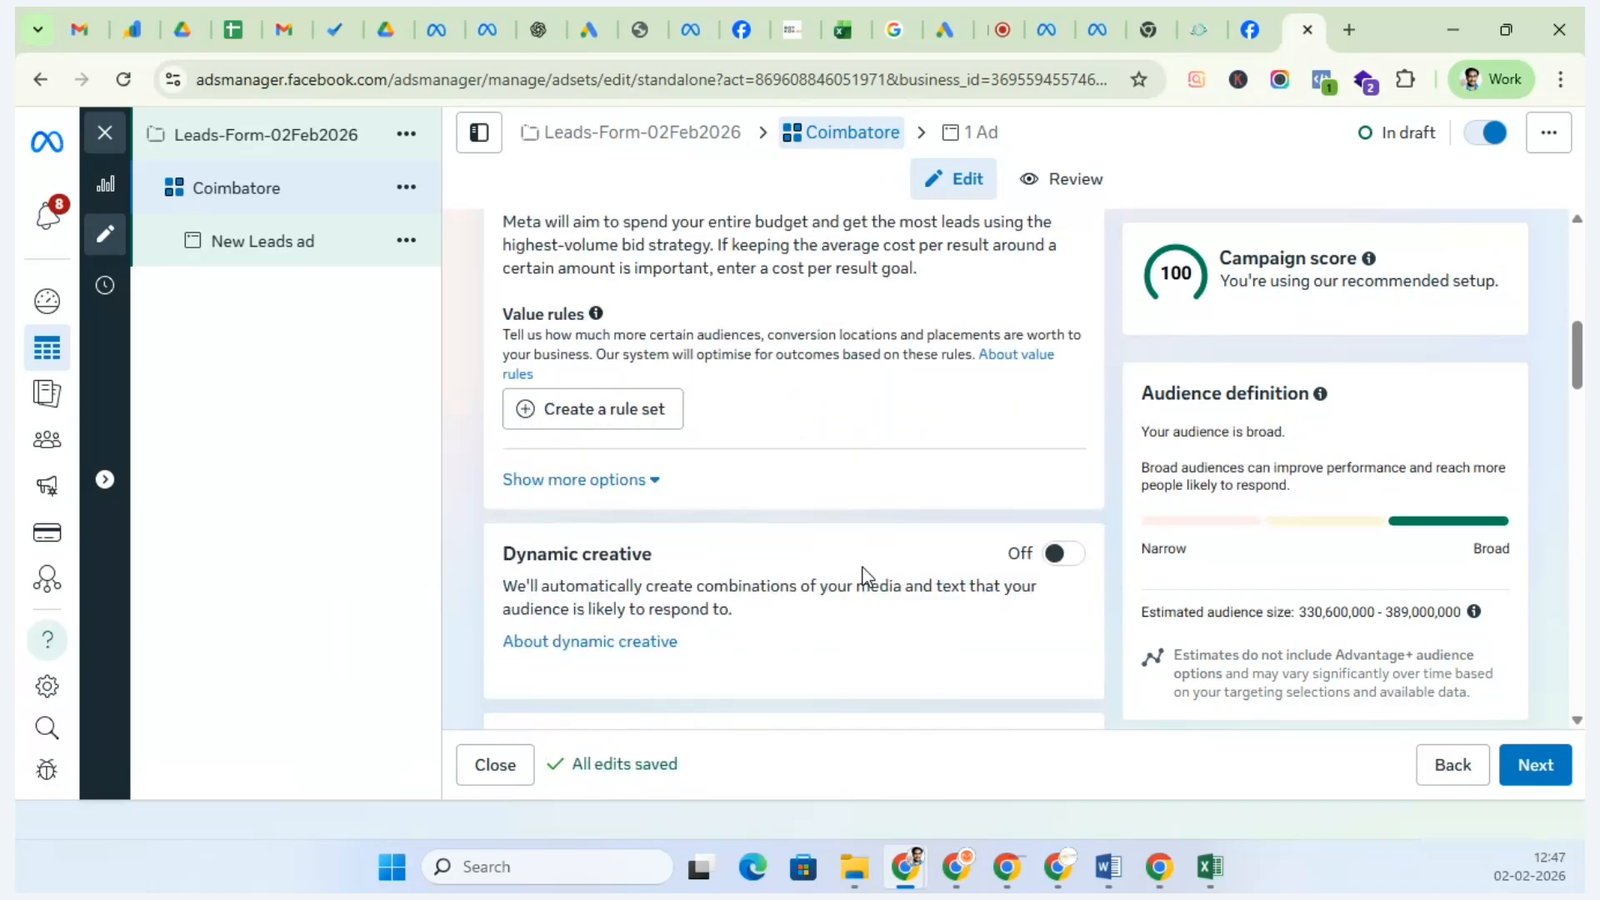
{"action": "scroll", "coordinate": [865, 574], "scroll_direction": "down", "scroll_amount": 1}
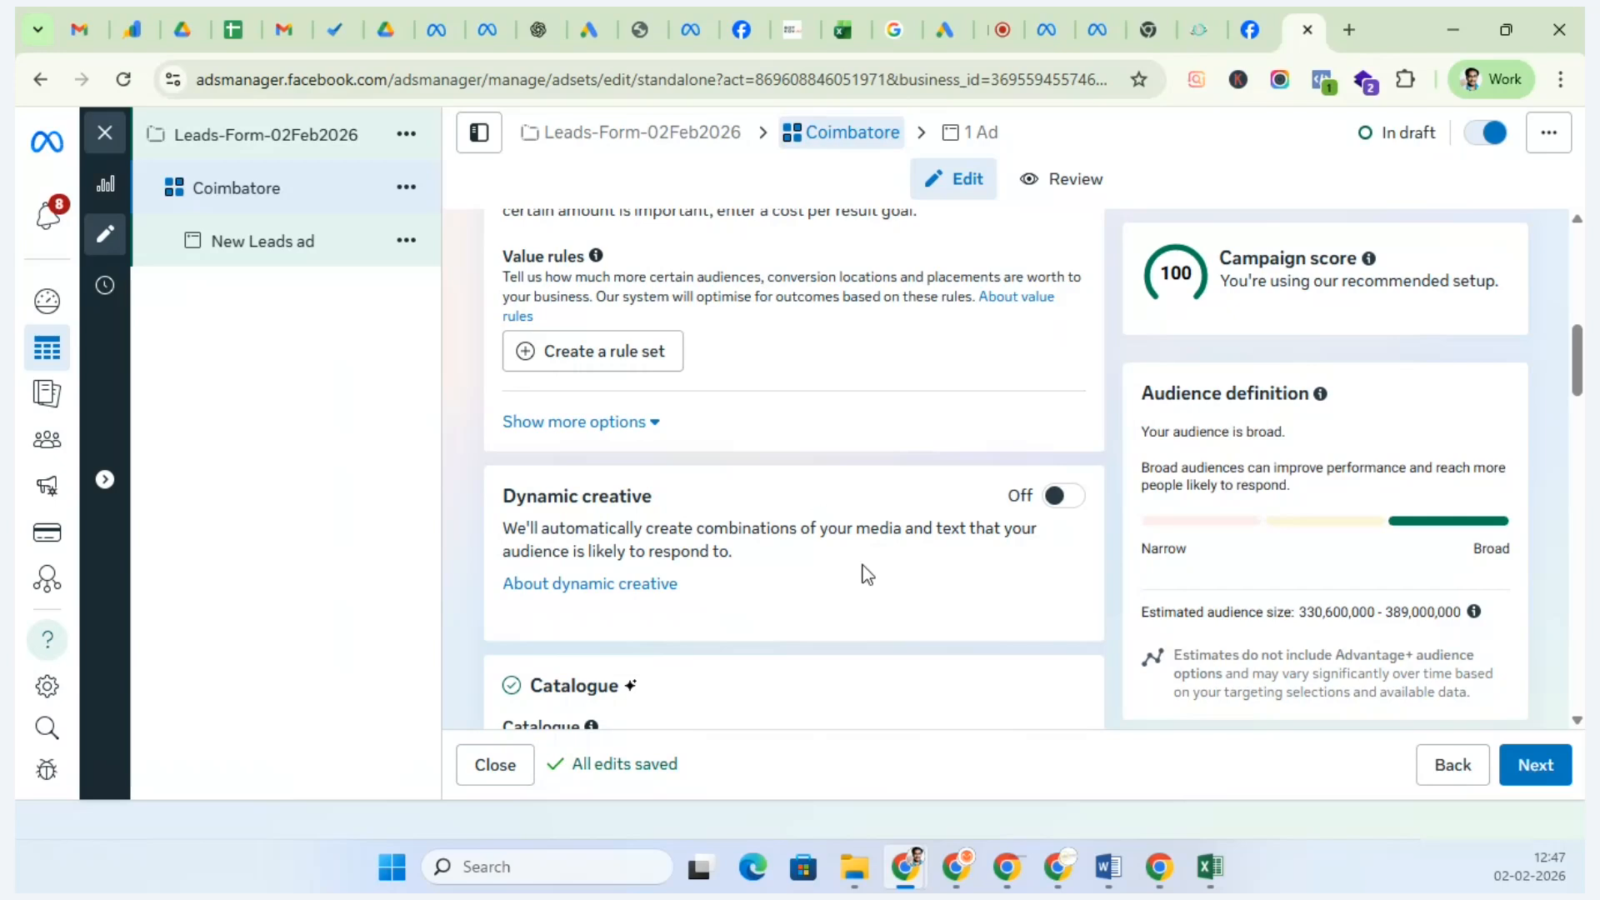
{"action": "left_click", "coordinate": [656, 422]}
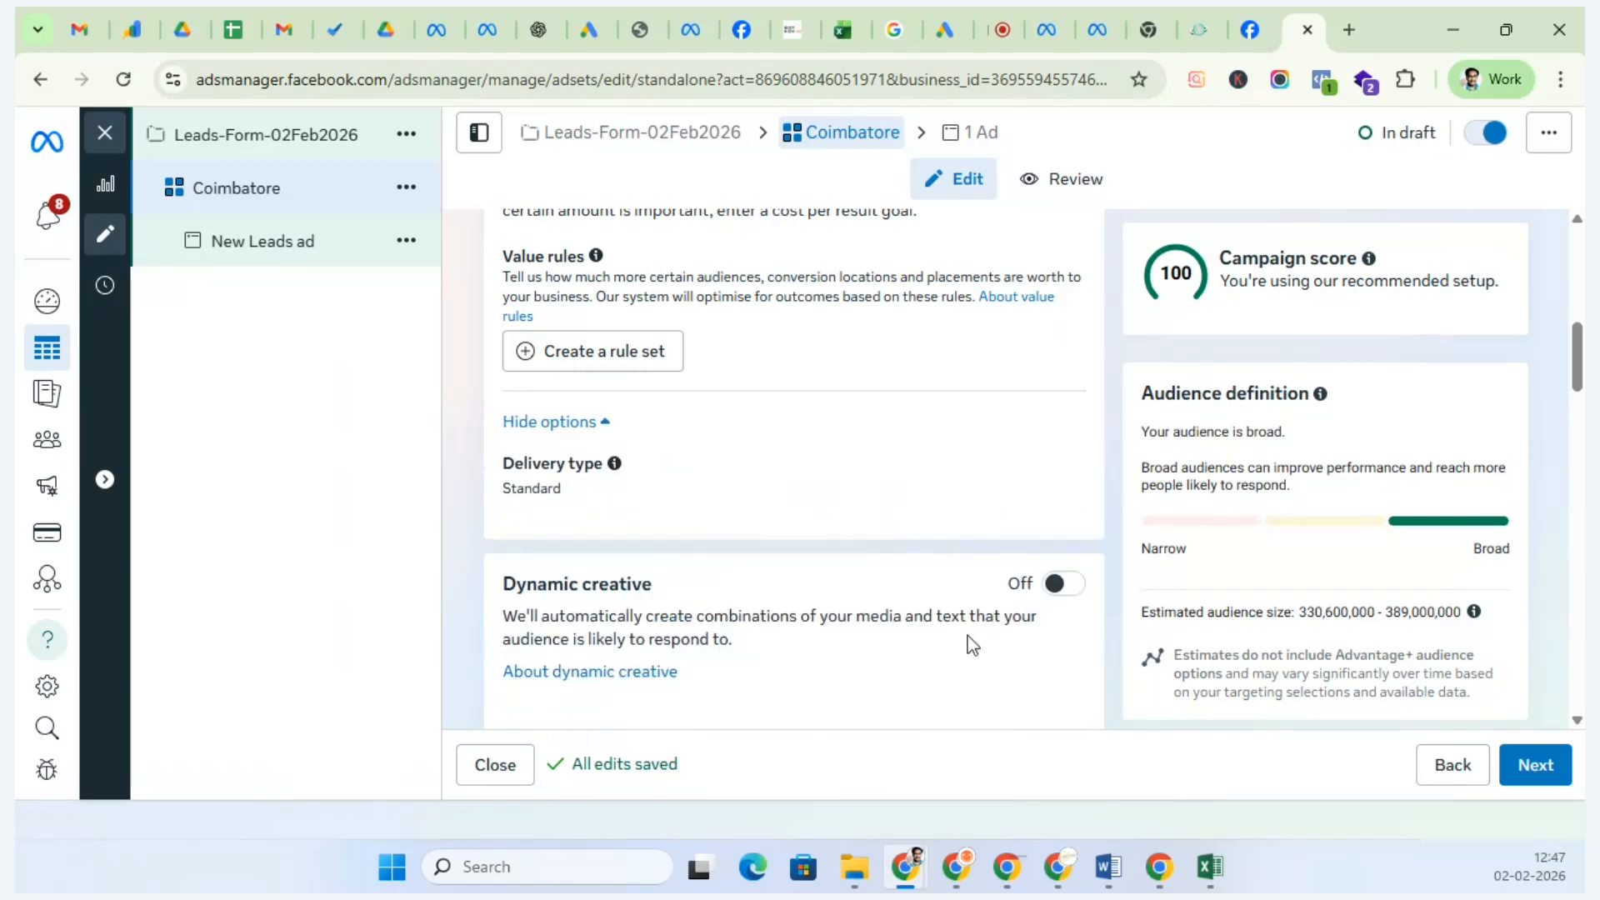
{"action": "scroll", "coordinate": [971, 646], "scroll_direction": "down", "scroll_amount": 3}
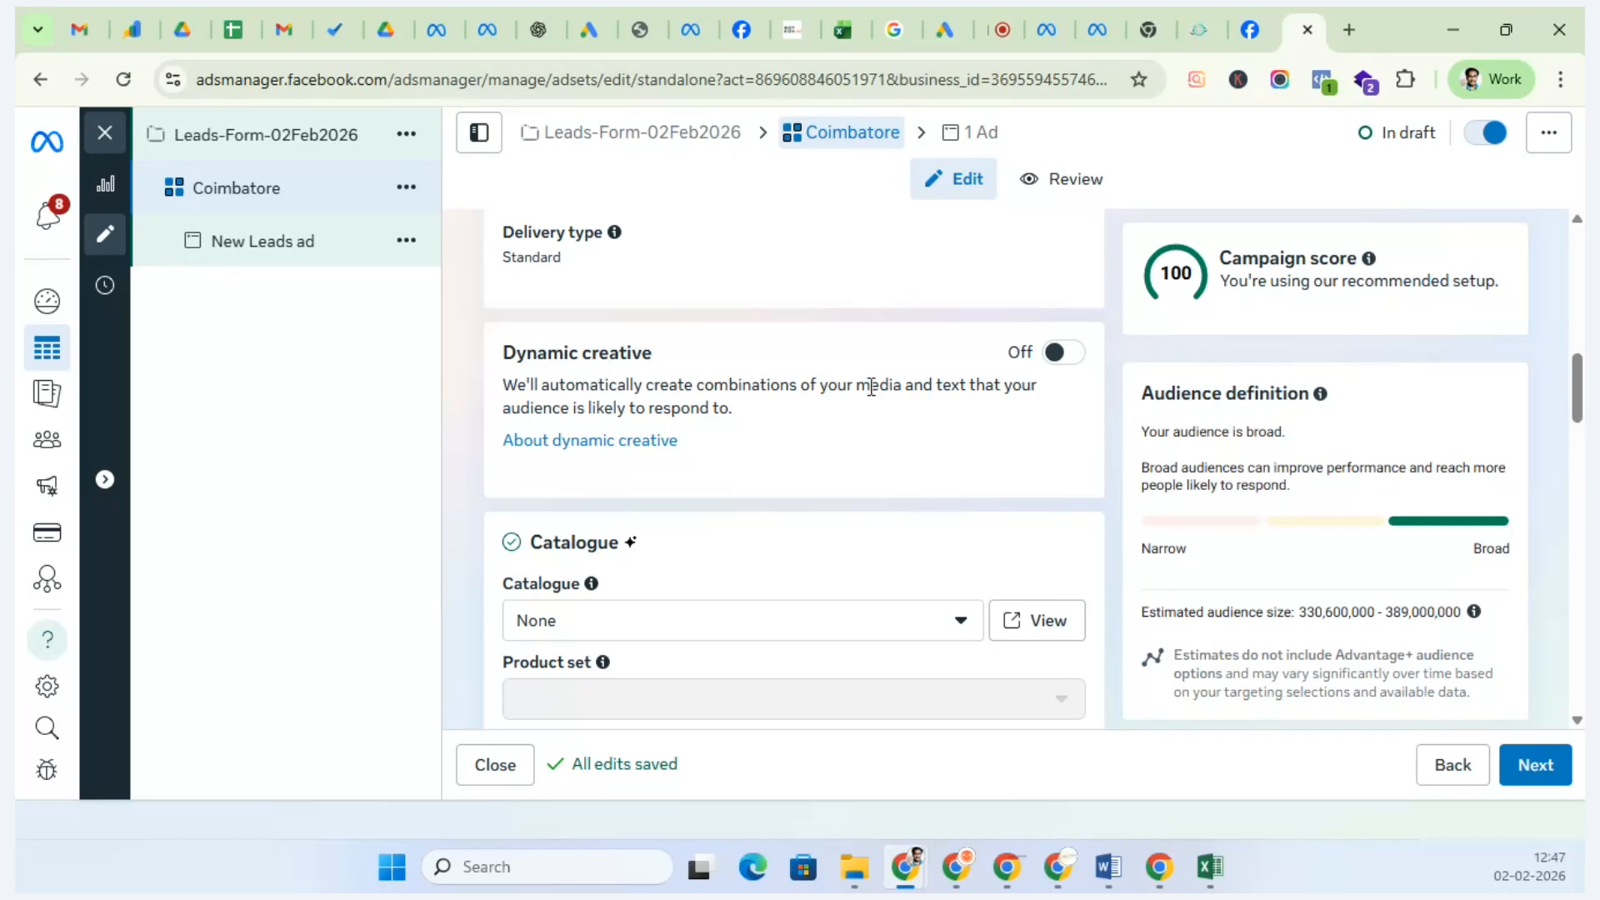
{"action": "scroll", "coordinate": [848, 416], "scroll_direction": "down", "scroll_amount": 3}
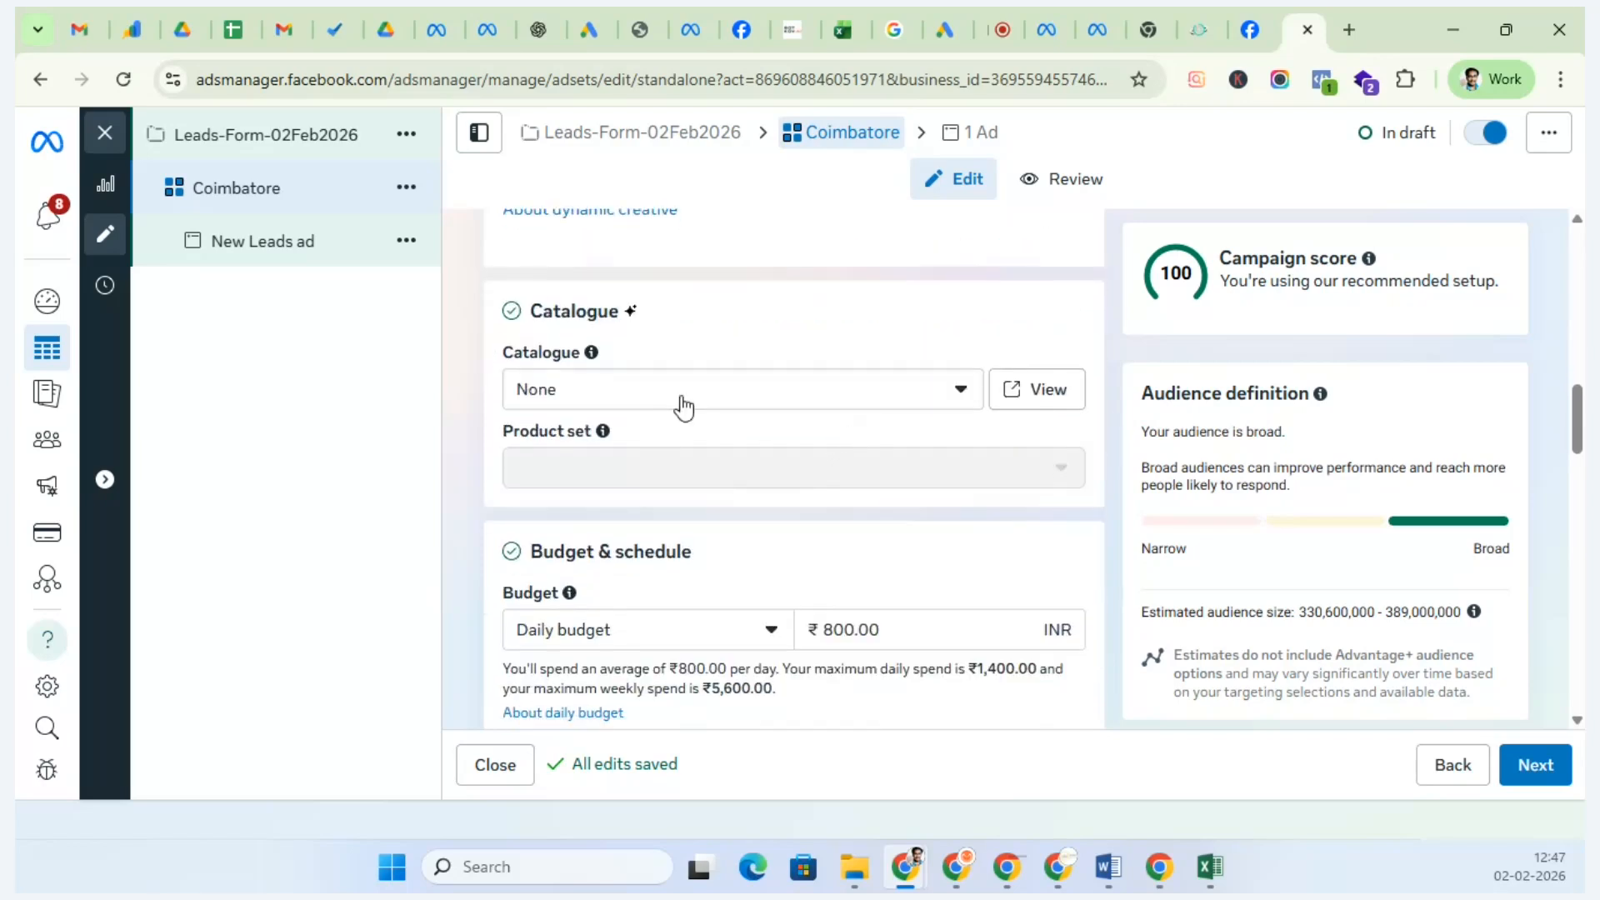
{"action": "left_click", "coordinate": [684, 407]}
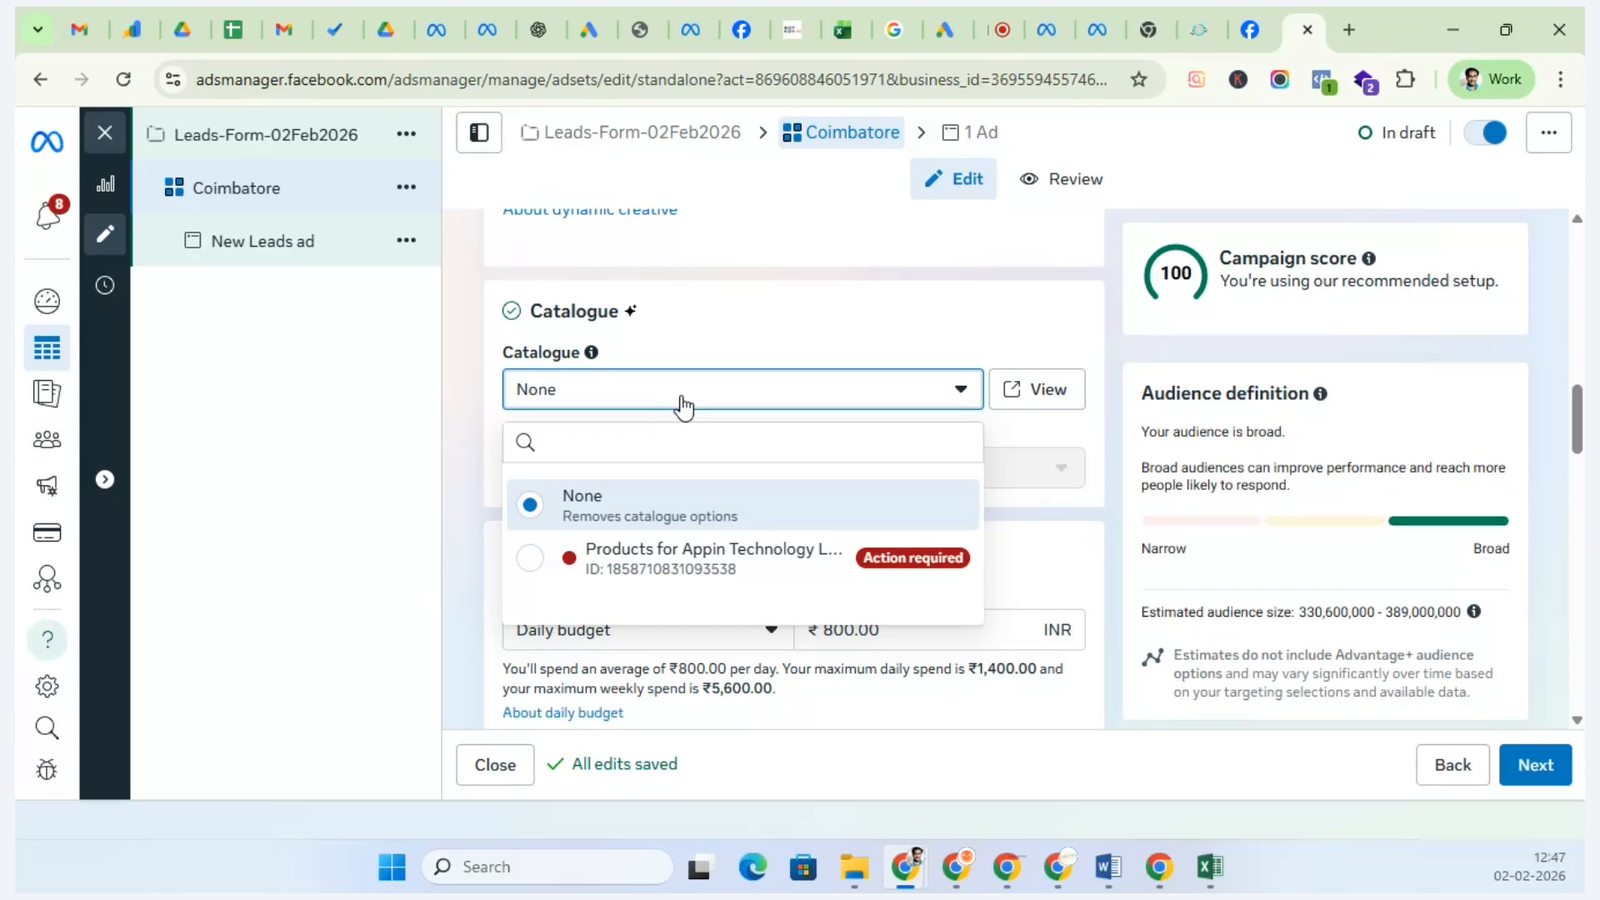
Step: Google 'facebook commerce manager' in a new tab and open the Create a Commerce Account help article
{"action": "left_click", "coordinate": [1347, 33]}
{"action": "type", "text": "faceboo"}
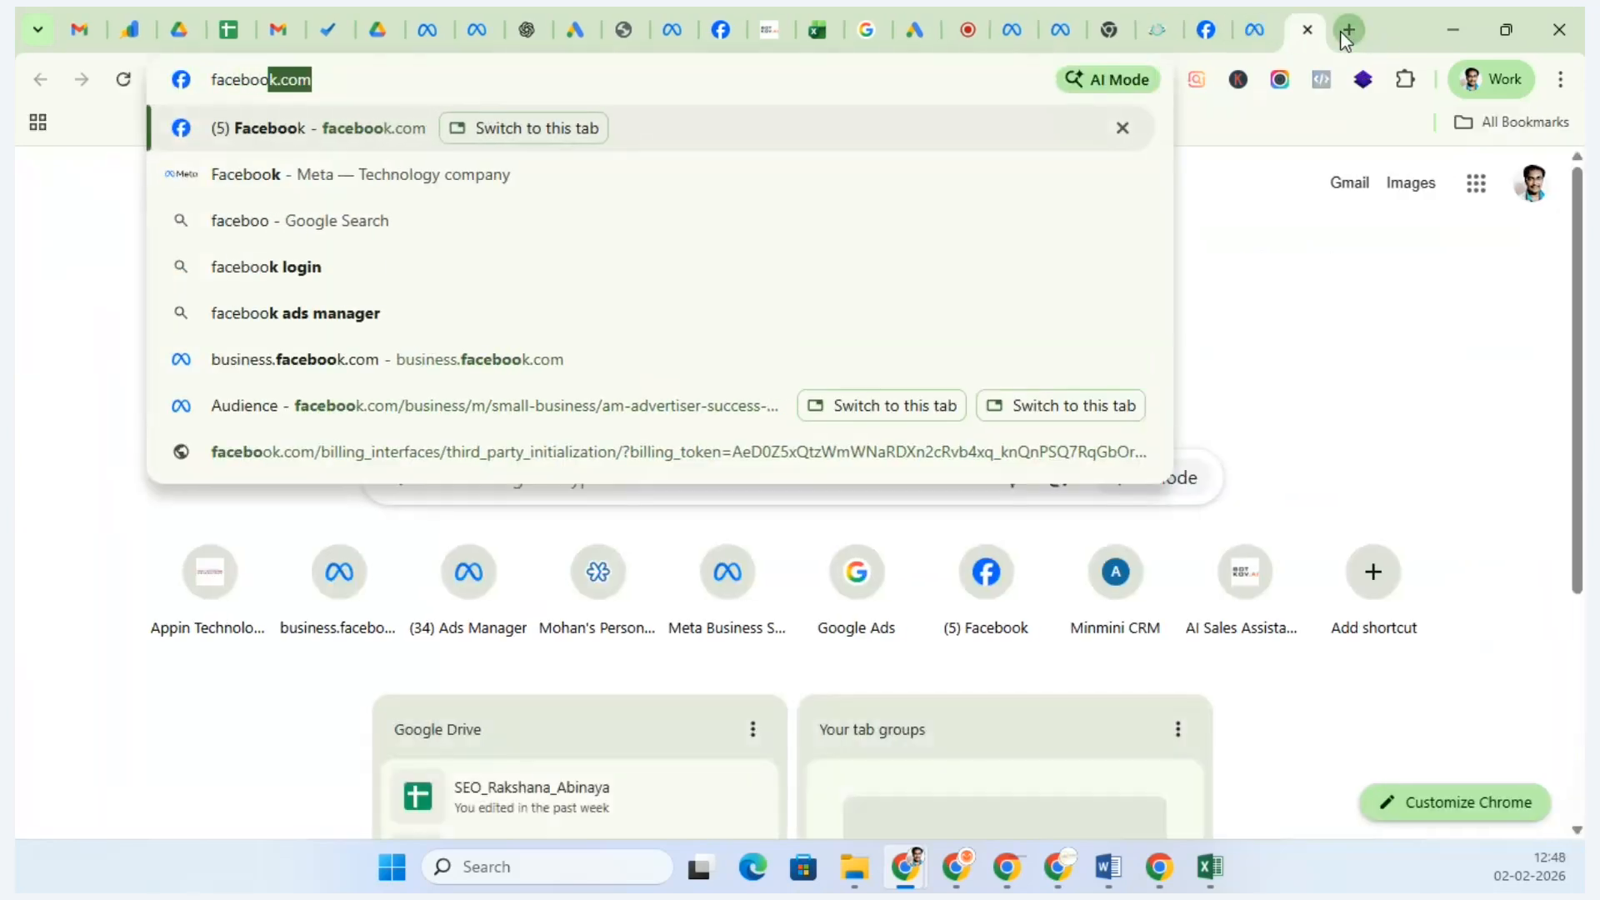
{"action": "type", "text": "k commerce manager"}
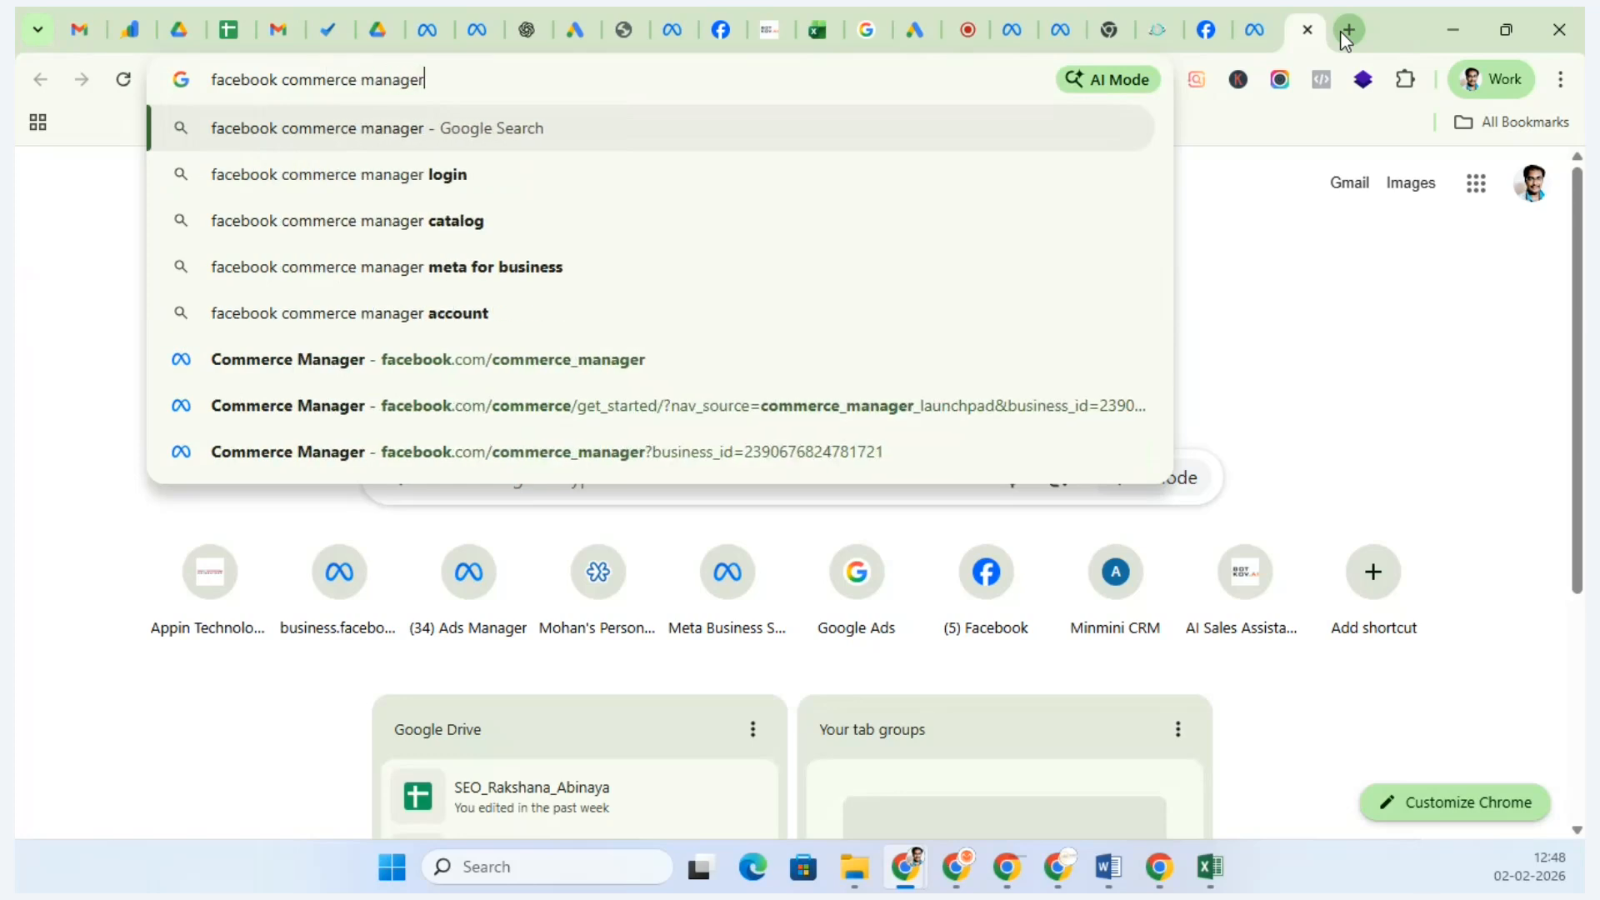
{"action": "key", "text": "Return"}
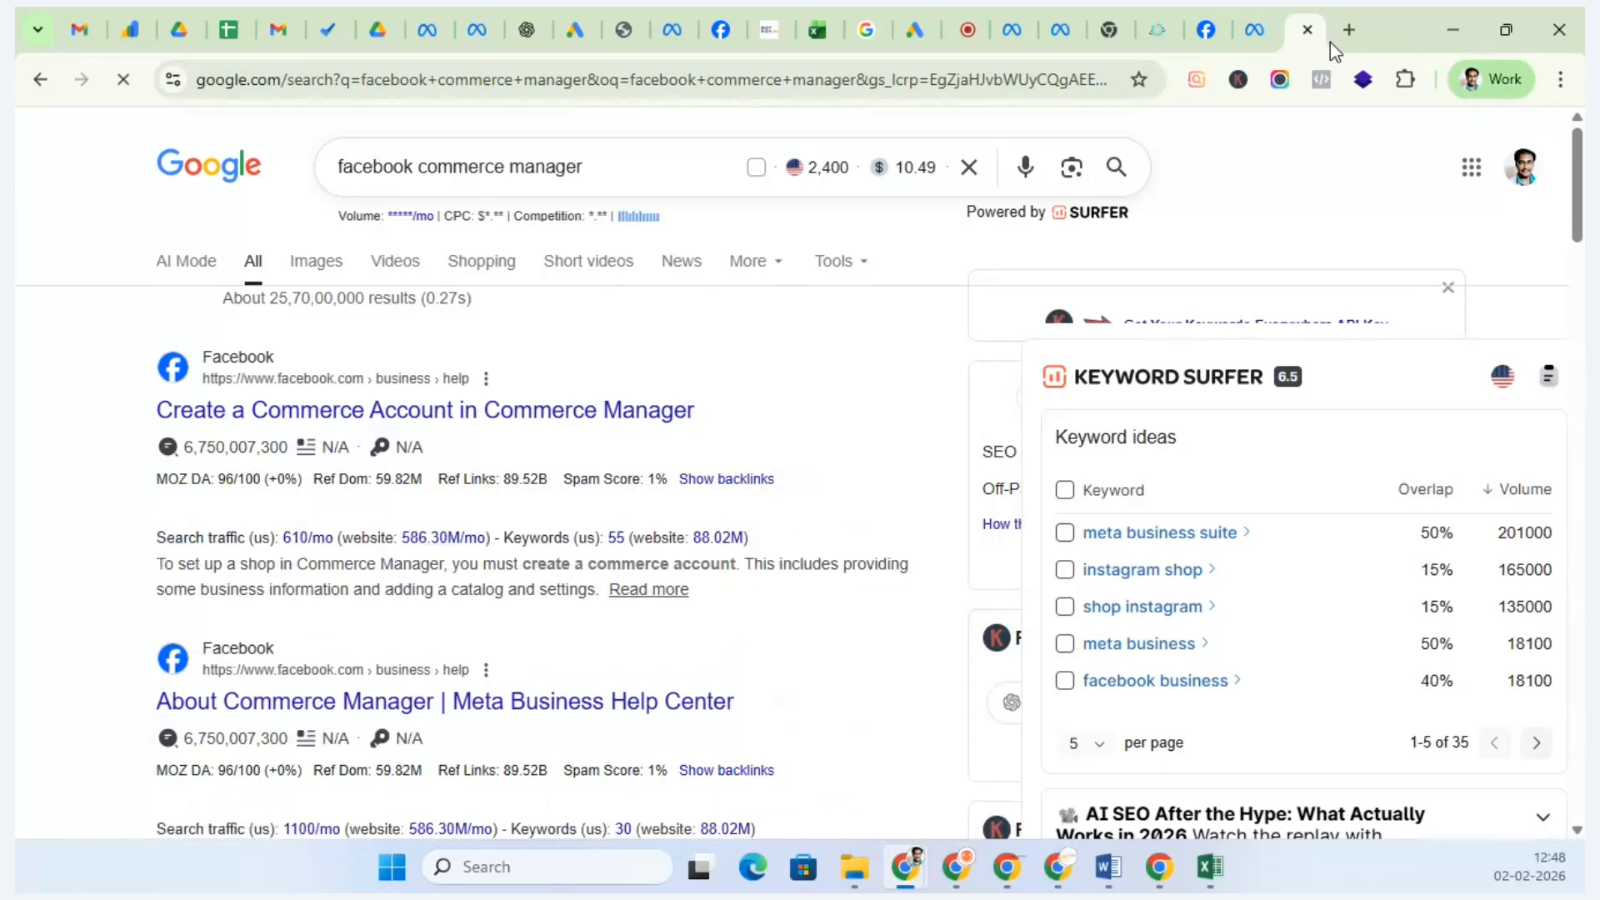
{"action": "left_click", "coordinate": [286, 429]}
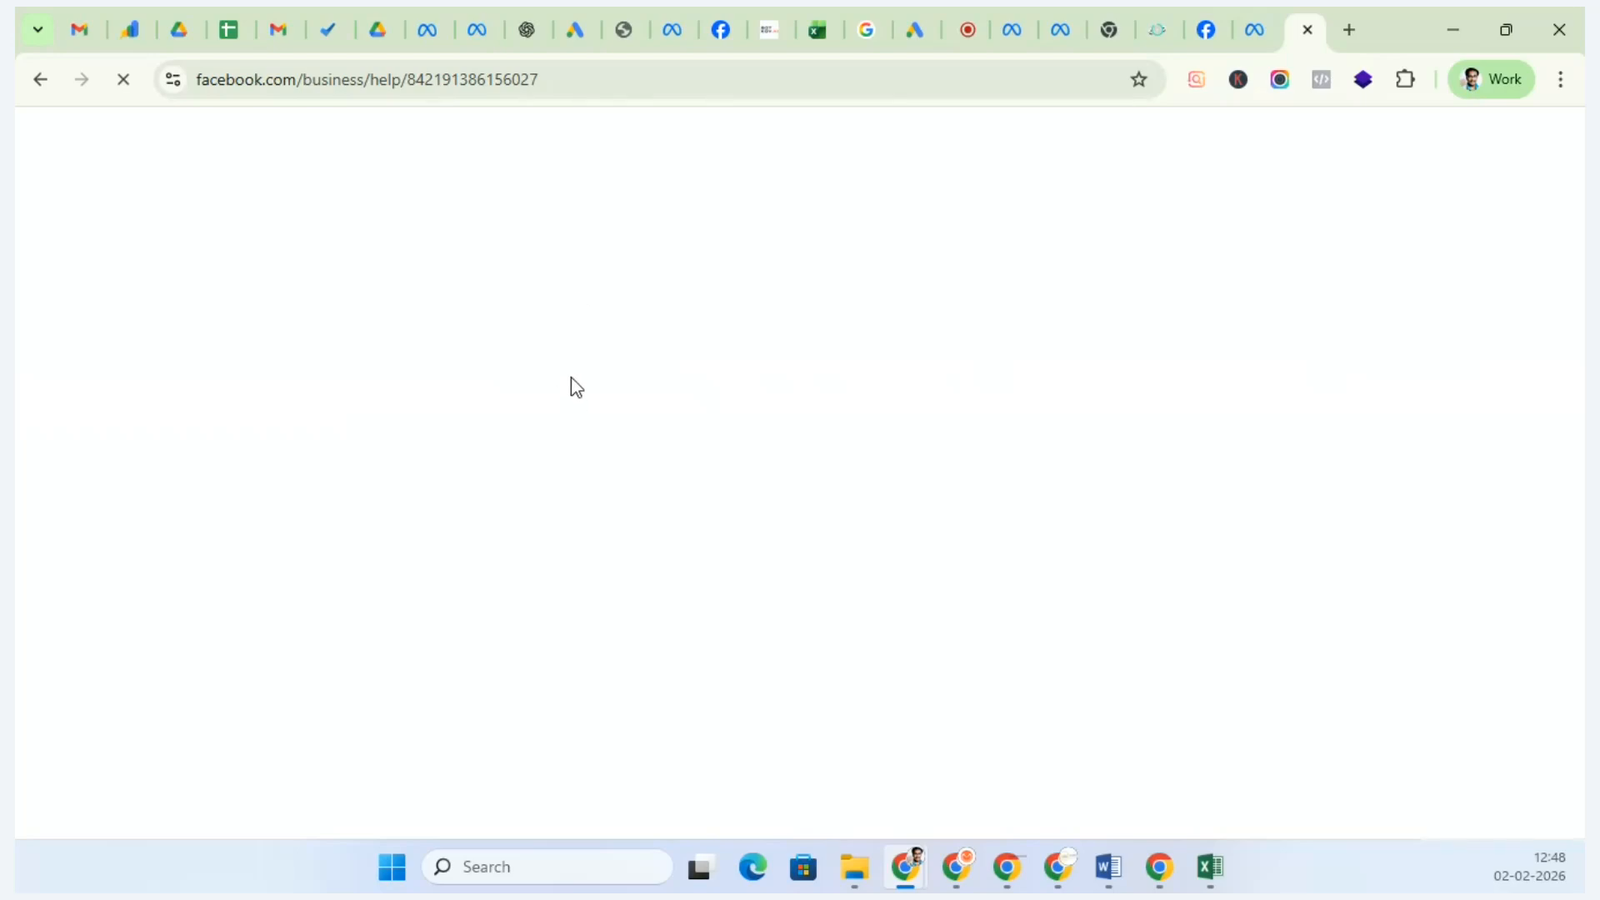
Step: Follow the help article's Commerce Manager link to the get-started page
{"action": "scroll", "coordinate": [572, 463], "scroll_direction": "down", "scroll_amount": 4}
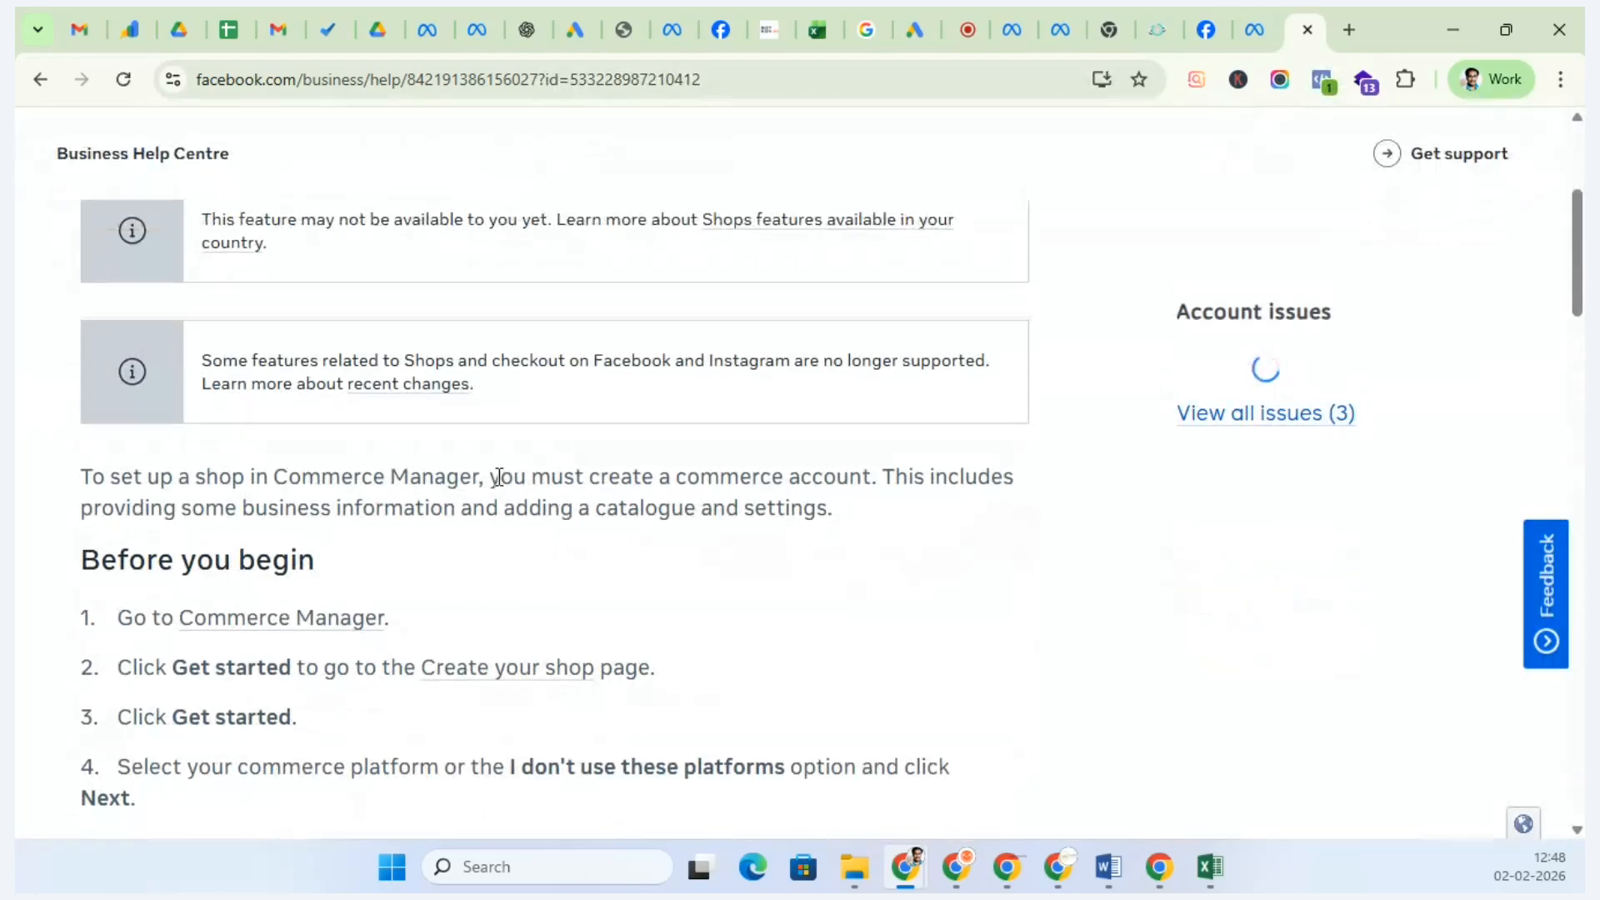
{"action": "scroll", "coordinate": [497, 475], "scroll_direction": "up", "scroll_amount": 1}
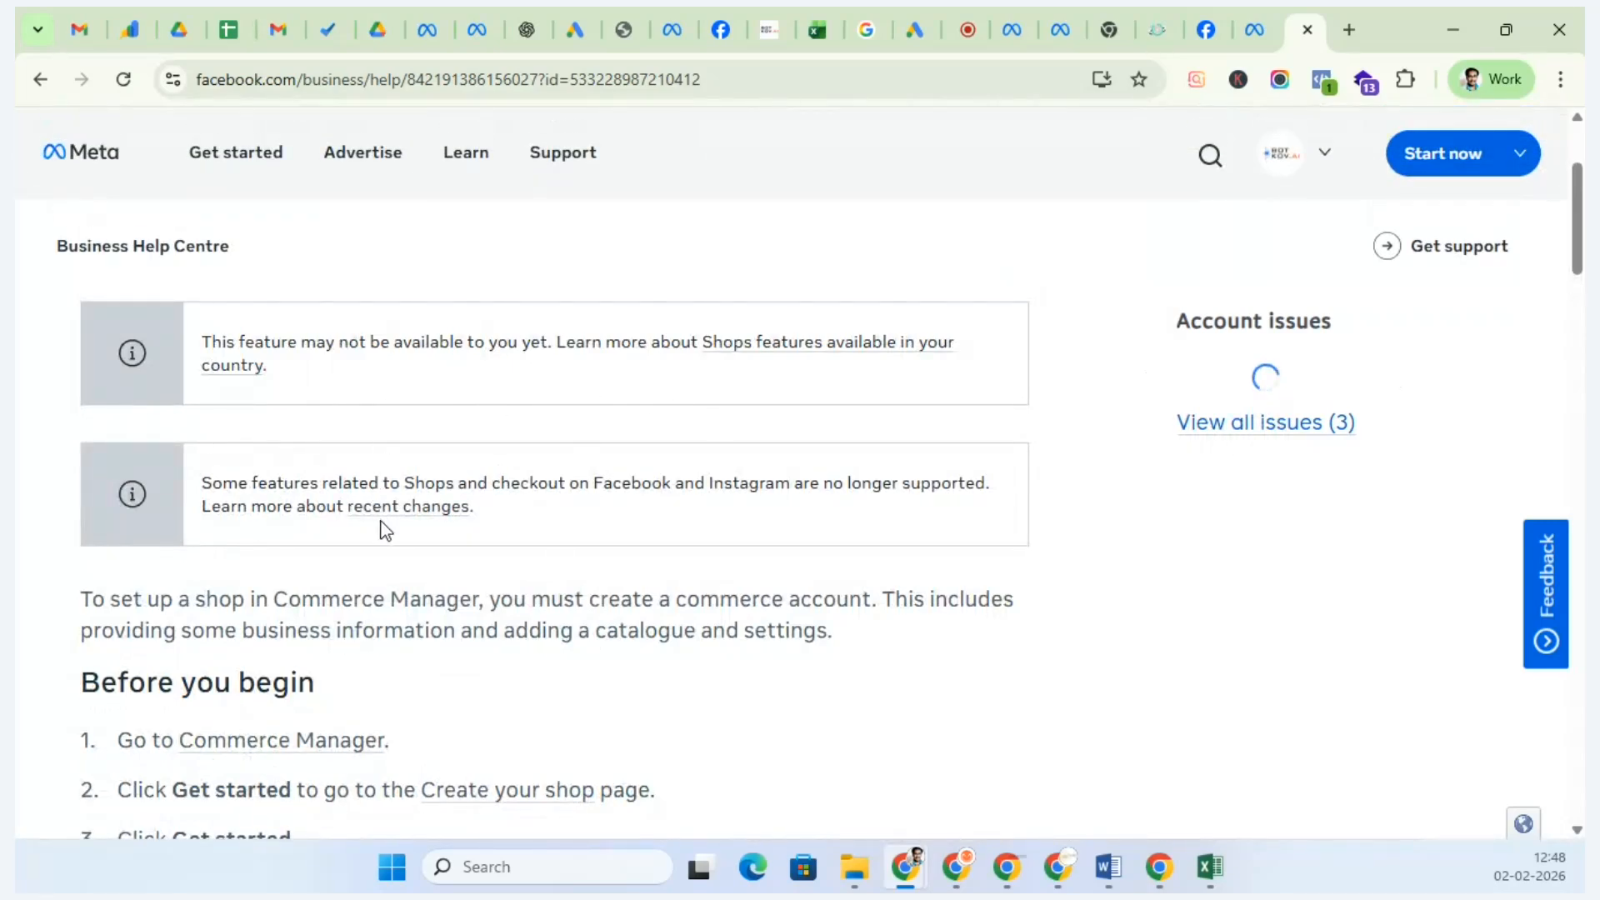
{"action": "scroll", "coordinate": [313, 365], "scroll_direction": "down", "scroll_amount": 5}
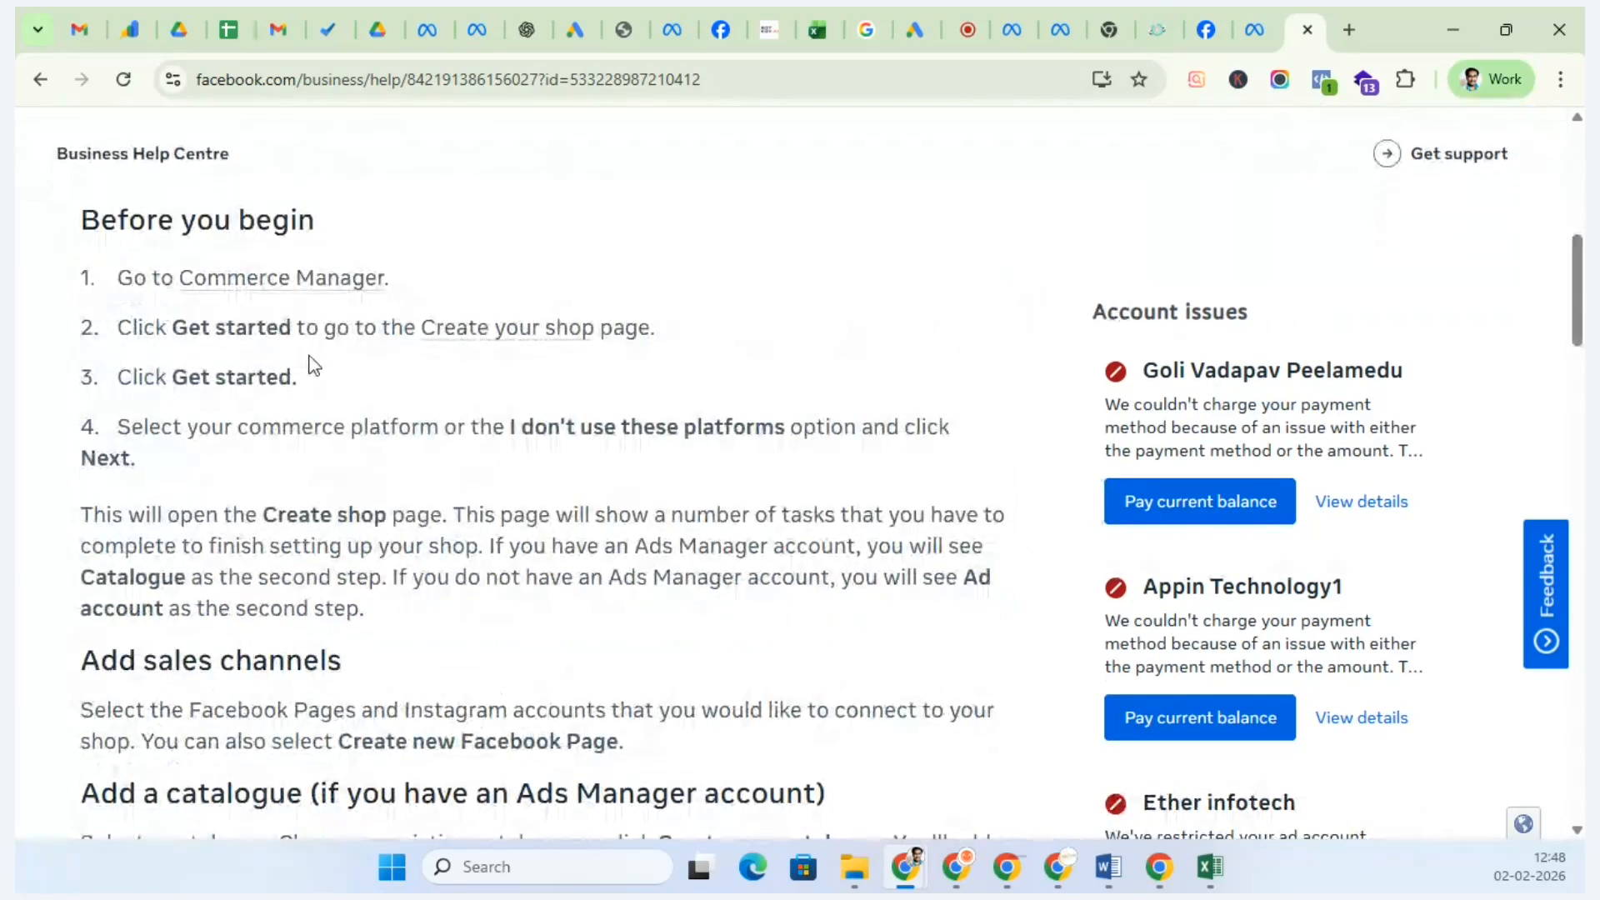
{"action": "left_click", "coordinate": [310, 283]}
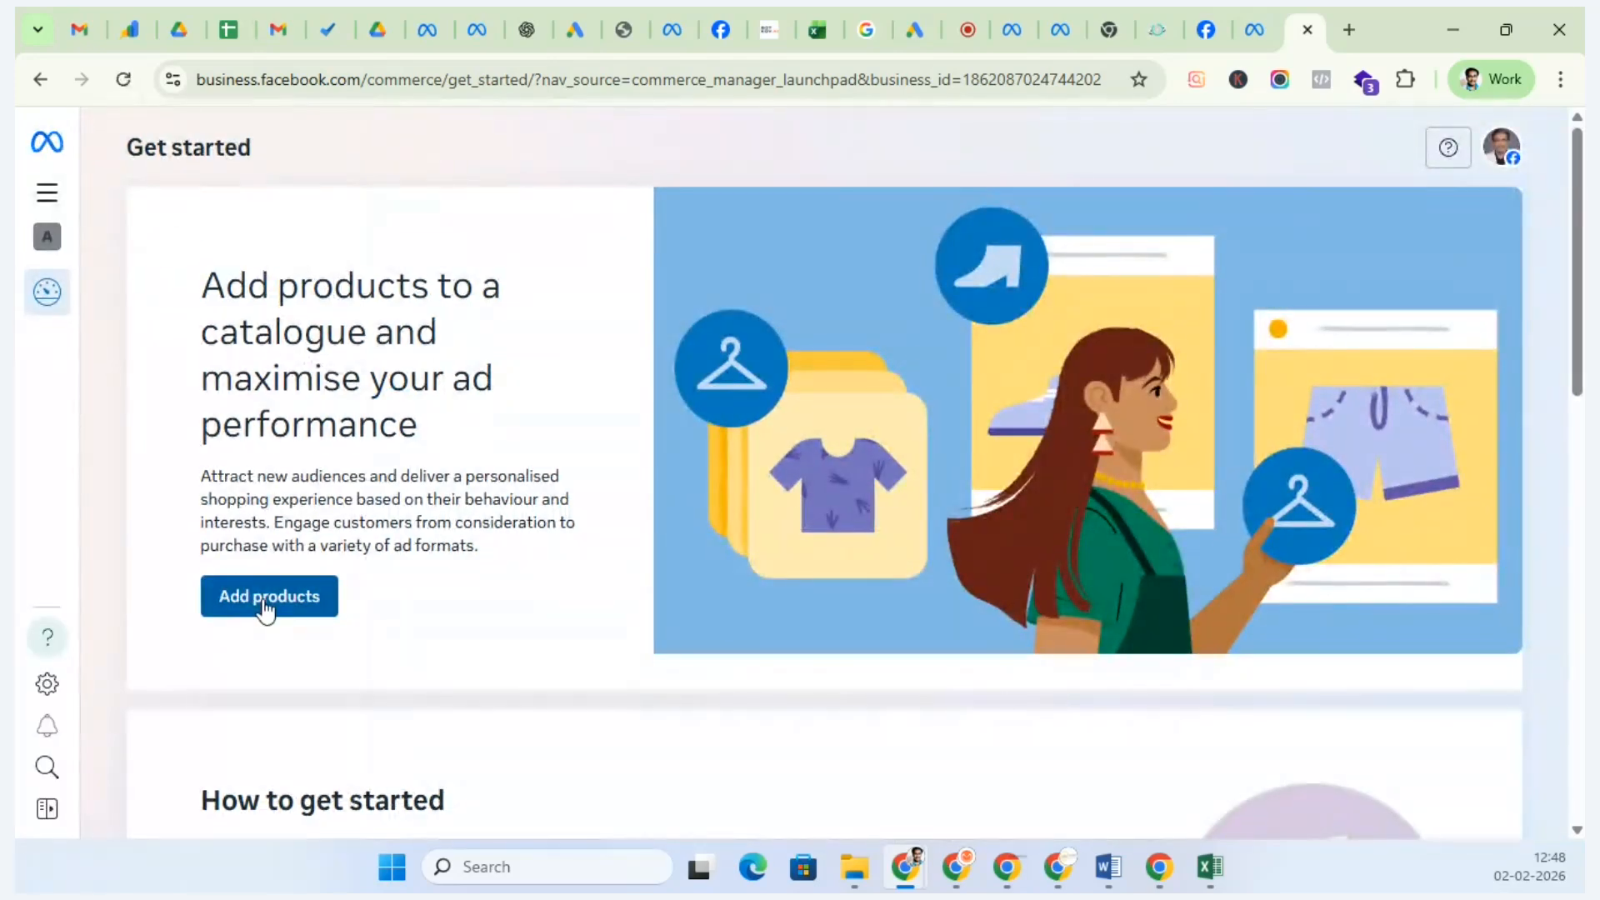
Step: Look over Commerce Manager's Get started page, then return to the Ads Manager ad set editor
{"action": "scroll", "coordinate": [403, 614], "scroll_direction": "down", "scroll_amount": 5}
{"action": "scroll", "coordinate": [405, 604], "scroll_direction": "down", "scroll_amount": 7}
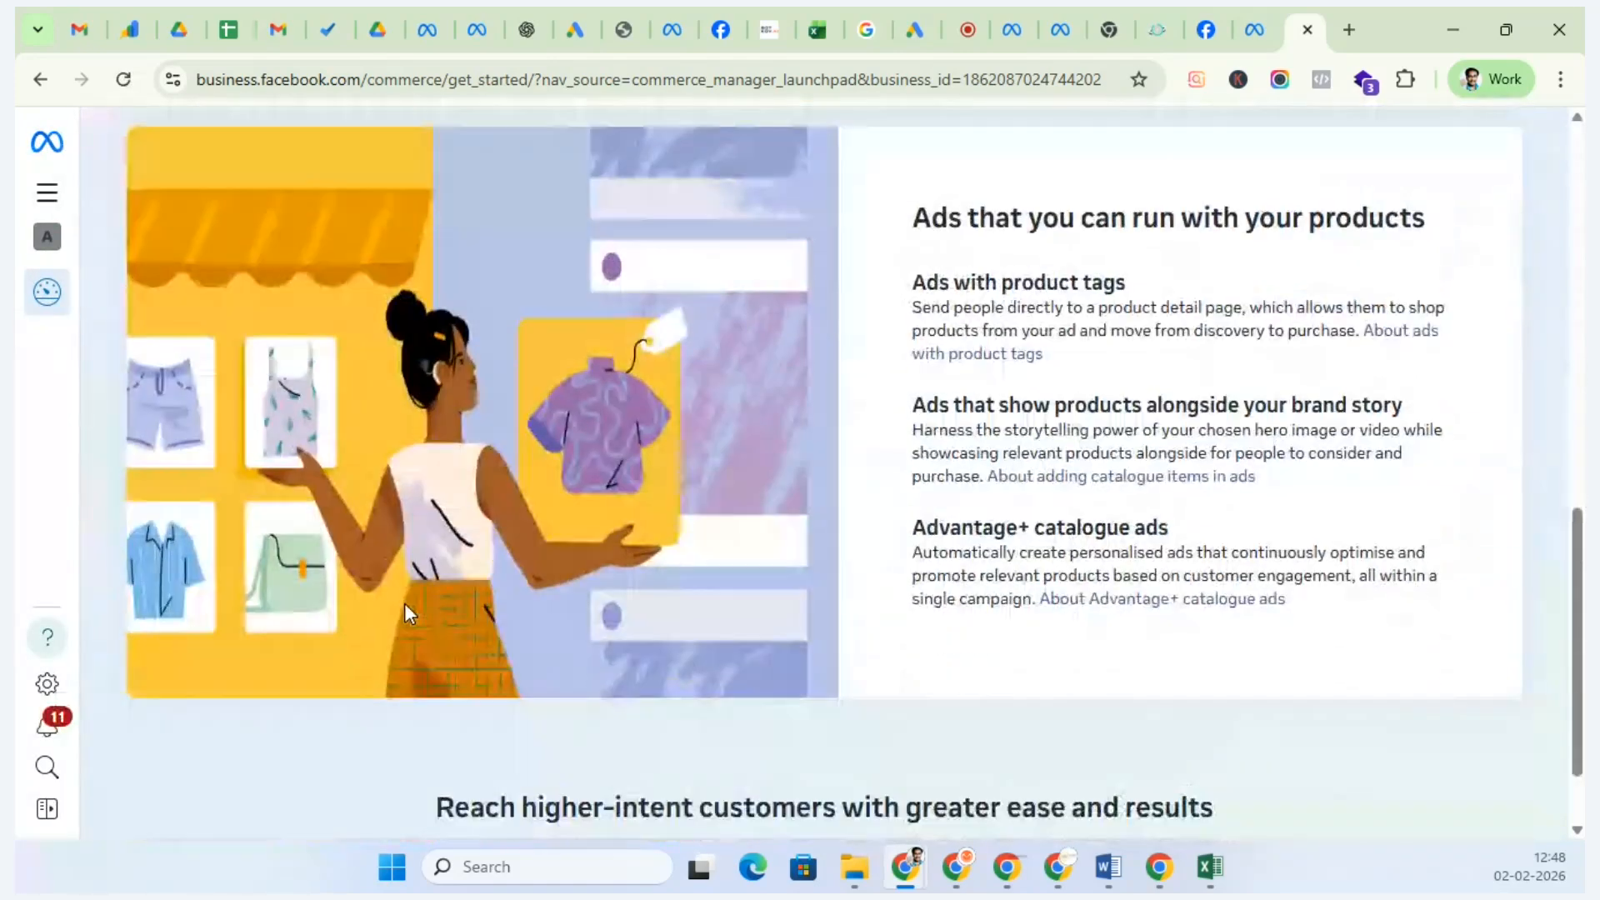
{"action": "scroll", "coordinate": [408, 596], "scroll_direction": "down", "scroll_amount": 1}
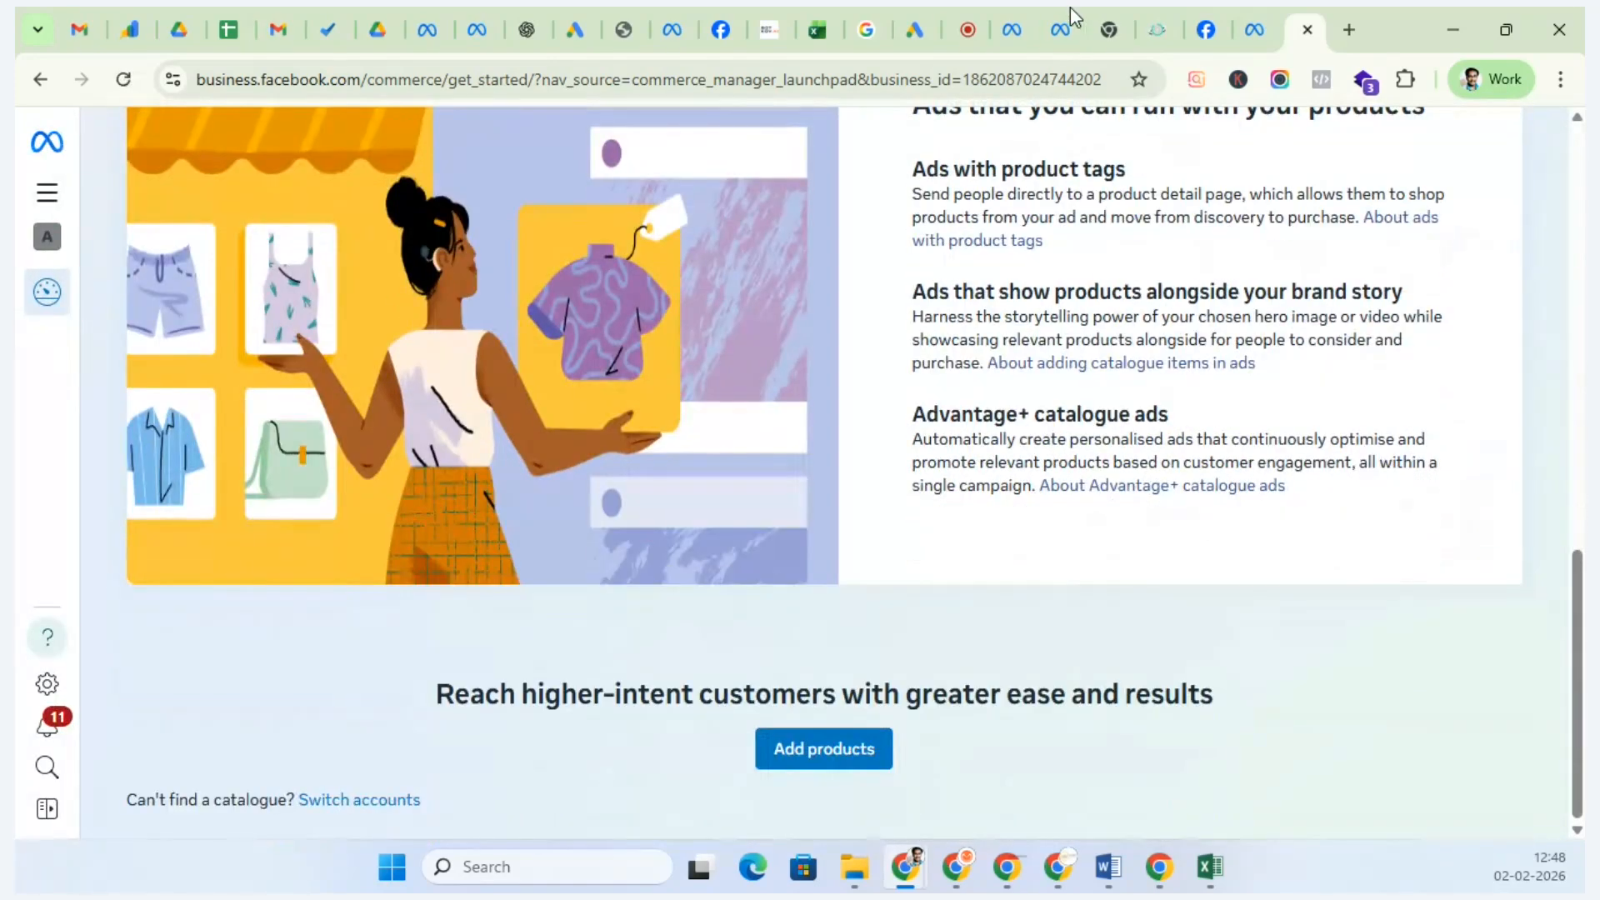
{"action": "left_click", "coordinate": [1257, 10]}
Step: Keep the catalogue as None and replace the ₹800.00 daily budget with 200
{"action": "left_click", "coordinate": [655, 497]}
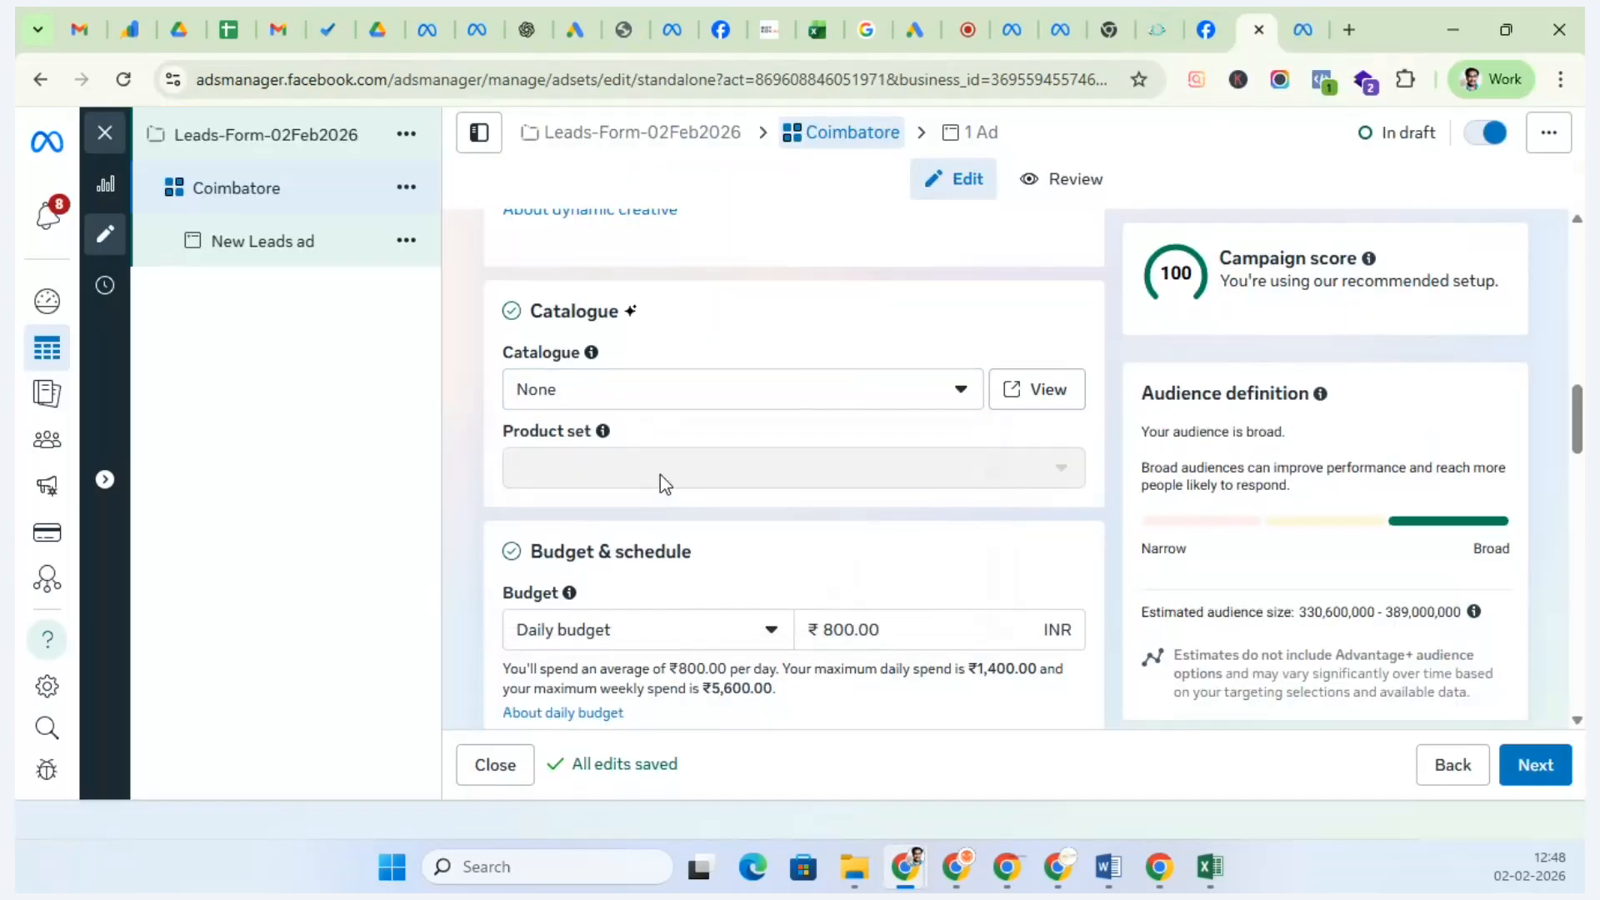
{"action": "scroll", "coordinate": [660, 473], "scroll_direction": "down", "scroll_amount": 3}
{"action": "left_click", "coordinate": [914, 404]}
{"action": "left_click_drag", "start_coordinate": [914, 403], "coordinate": [395, 398]}
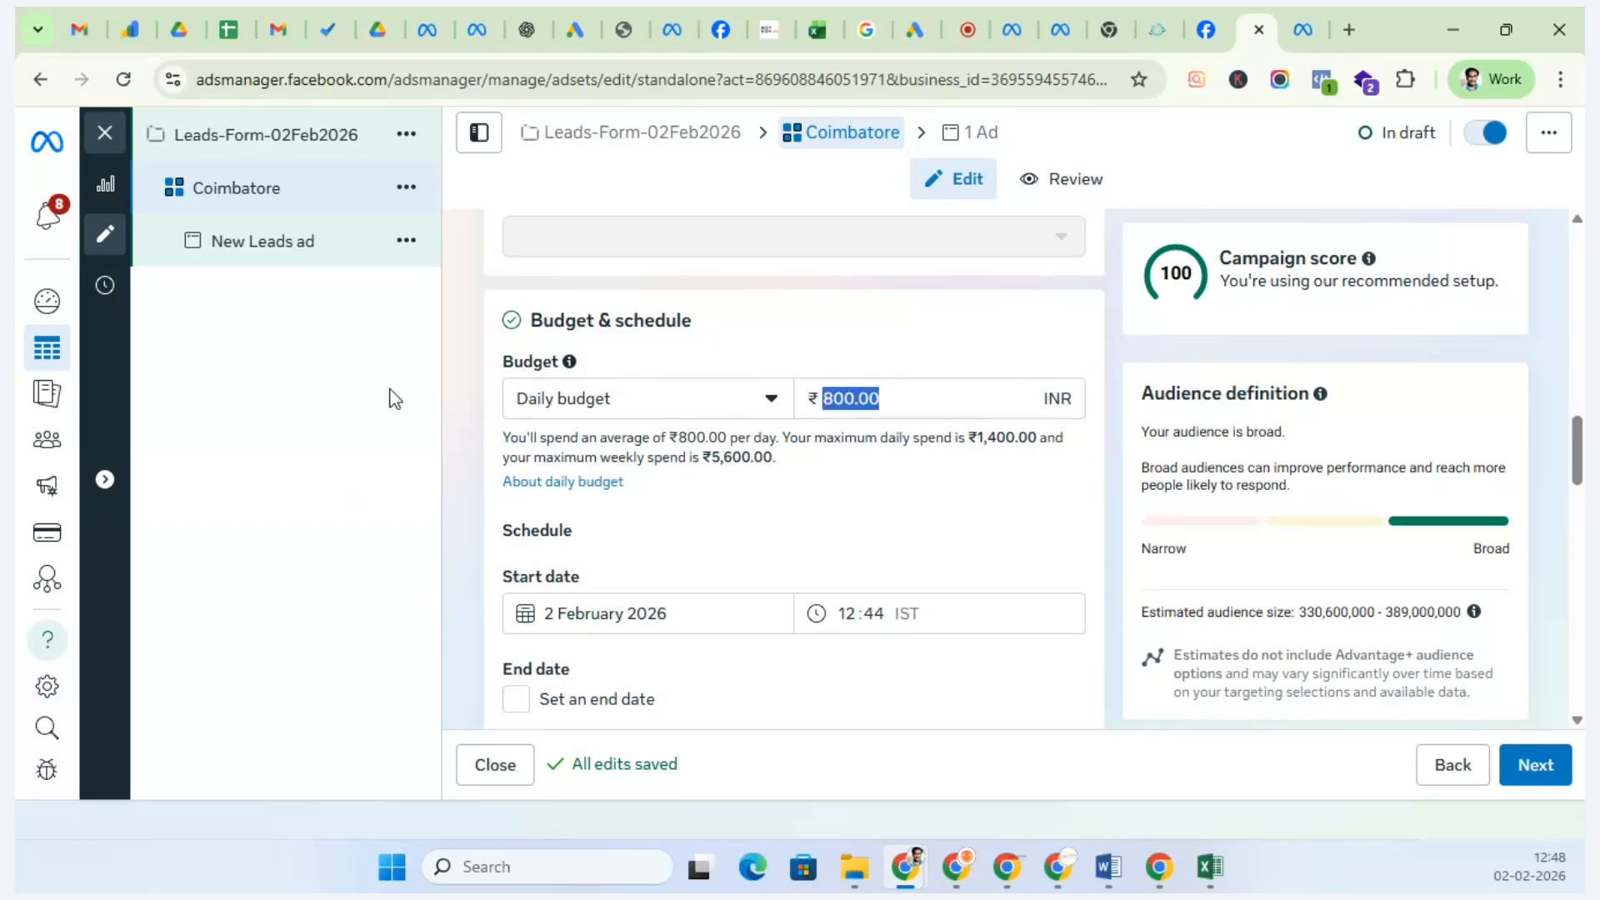
{"action": "type", "text": "799"}
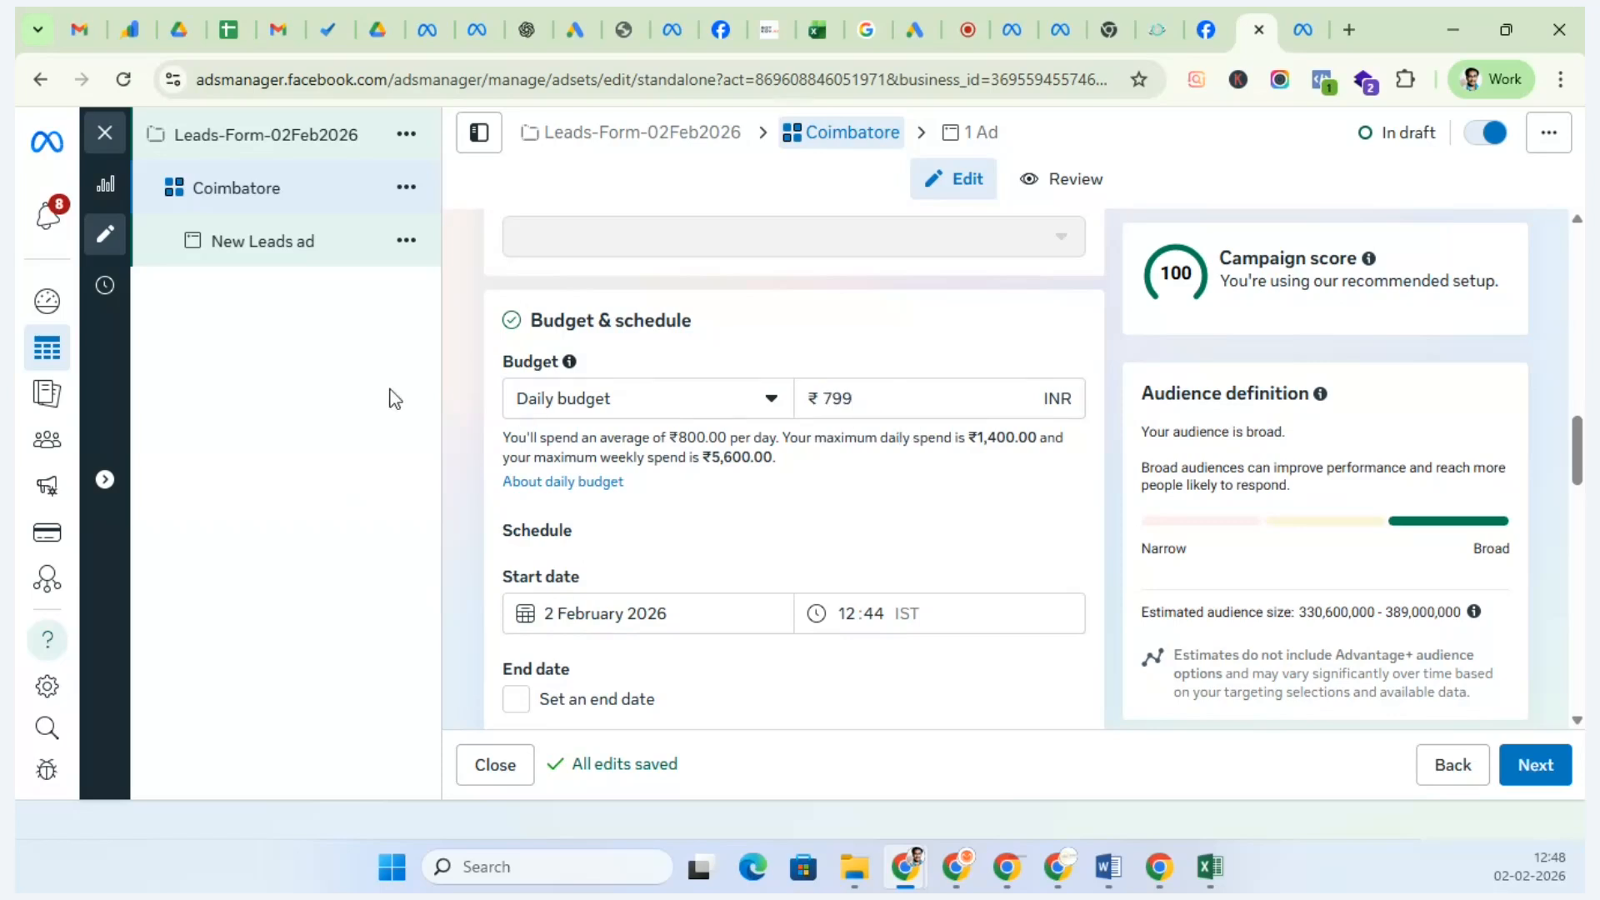
{"action": "key", "text": "BackSpace"}
{"action": "key", "text": "BackSpace"}
{"action": "key", "text": "BackSpace"}
{"action": "type", "text": "0"}
{"action": "key", "text": "BackSpace"}
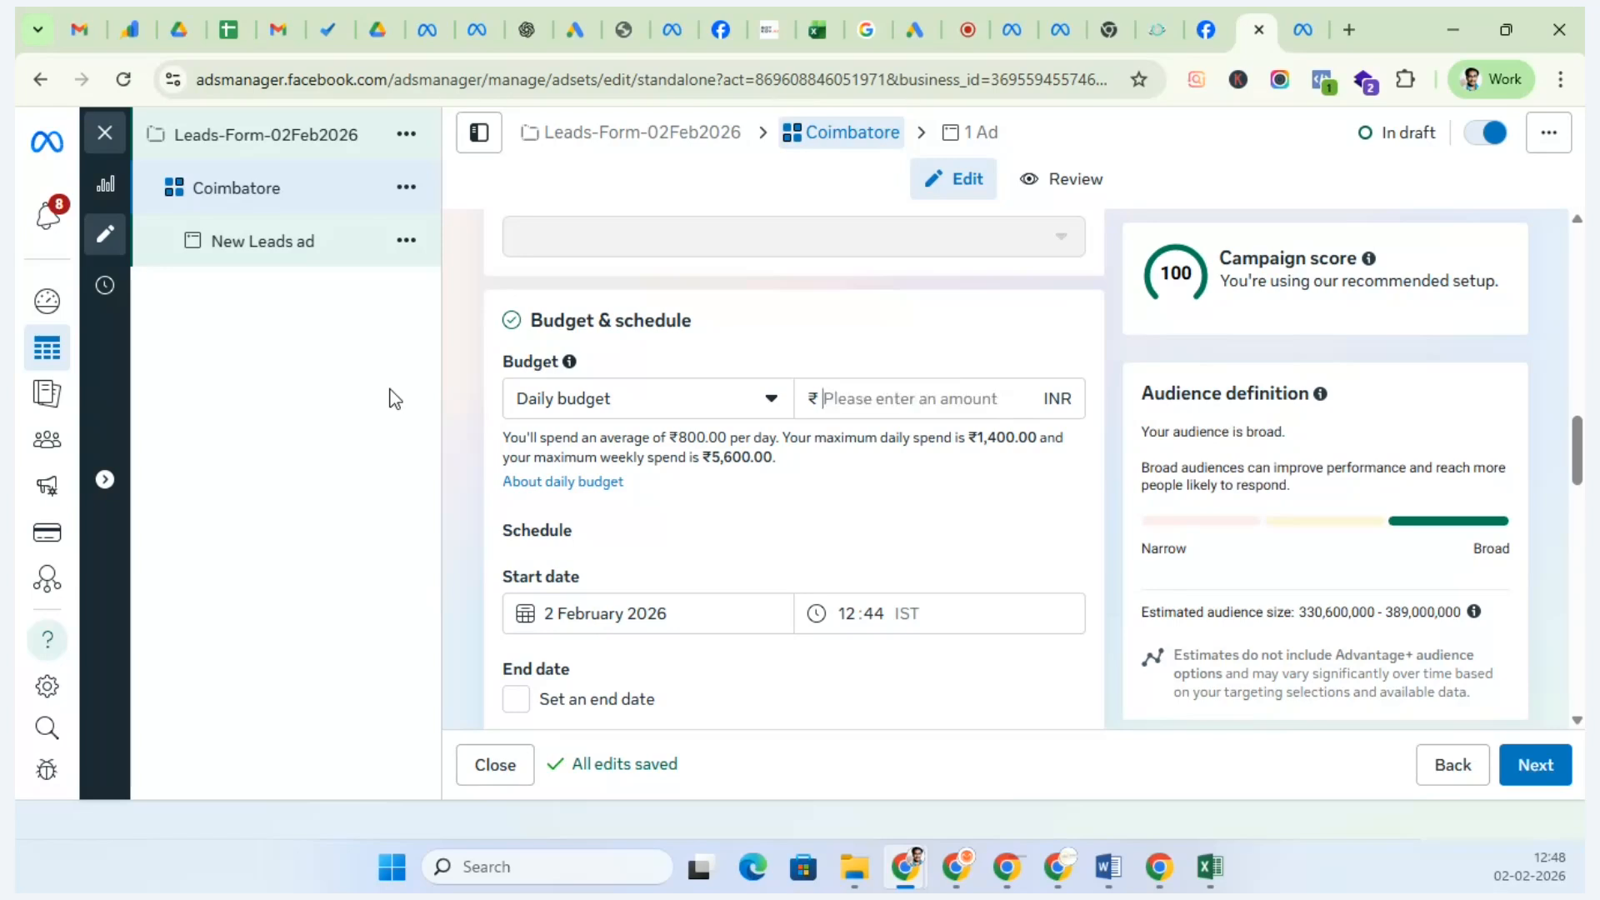
{"action": "type", "text": "0"}
{"action": "key", "text": "BackSpace"}
{"action": "type", "text": "200"}
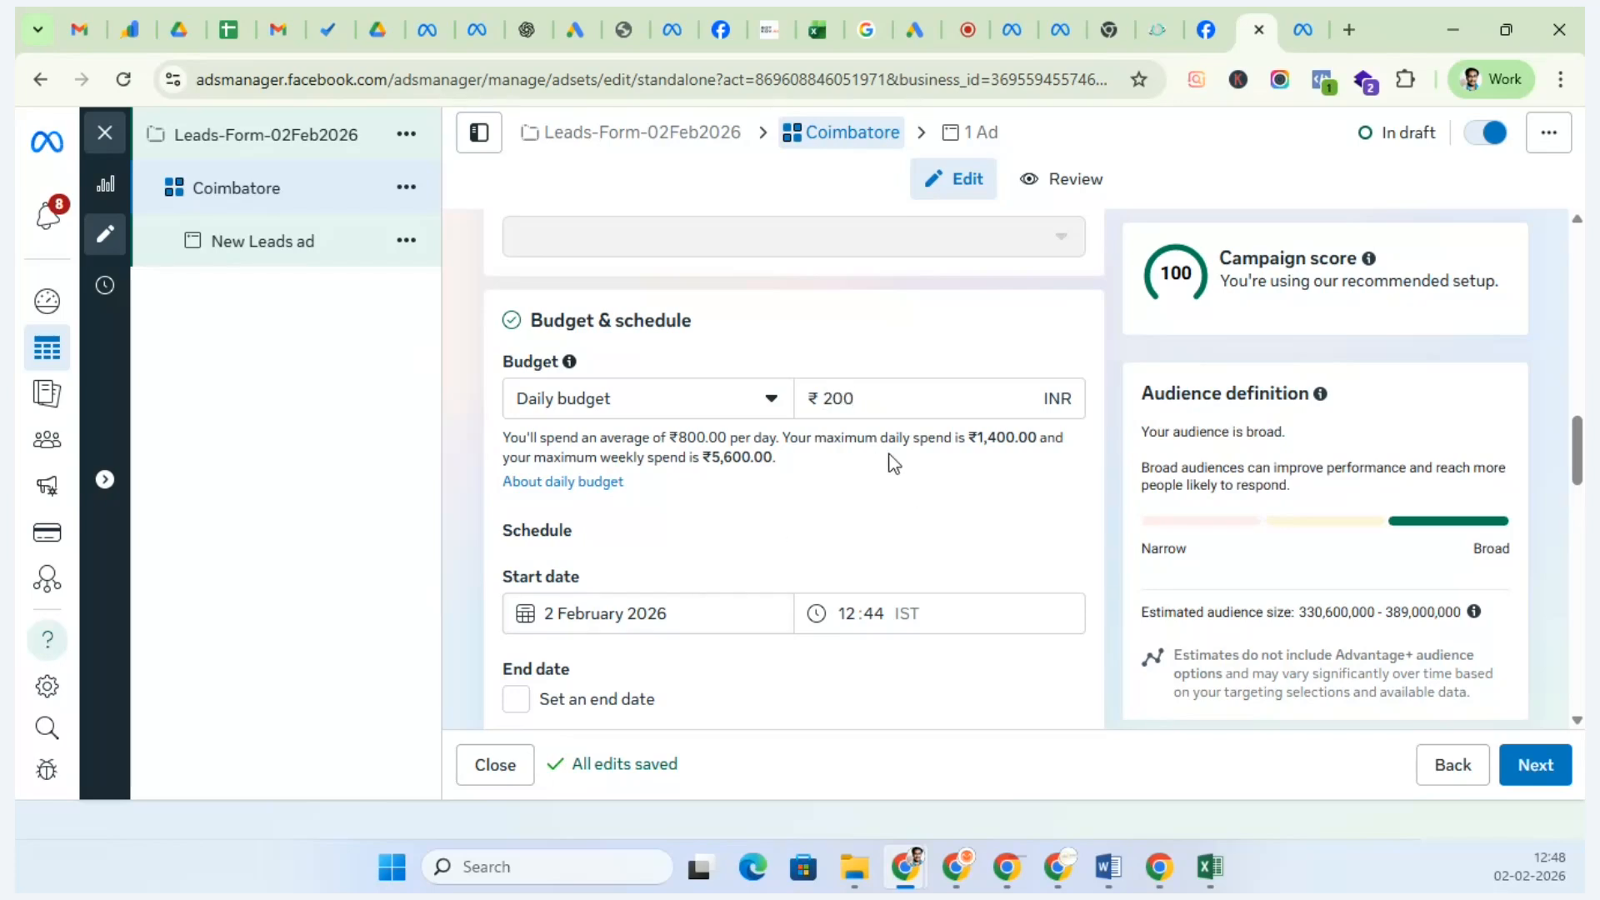
{"action": "key", "text": "Down"}
{"action": "key", "text": "Down"}
{"action": "key", "text": "Down"}
{"action": "key", "text": "Down"}
{"action": "key", "text": "Down"}
Step: Fix the wrong 193 amount and confirm the ₹200 daily budget
{"action": "scroll", "coordinate": [894, 463], "scroll_direction": "down", "scroll_amount": 5}
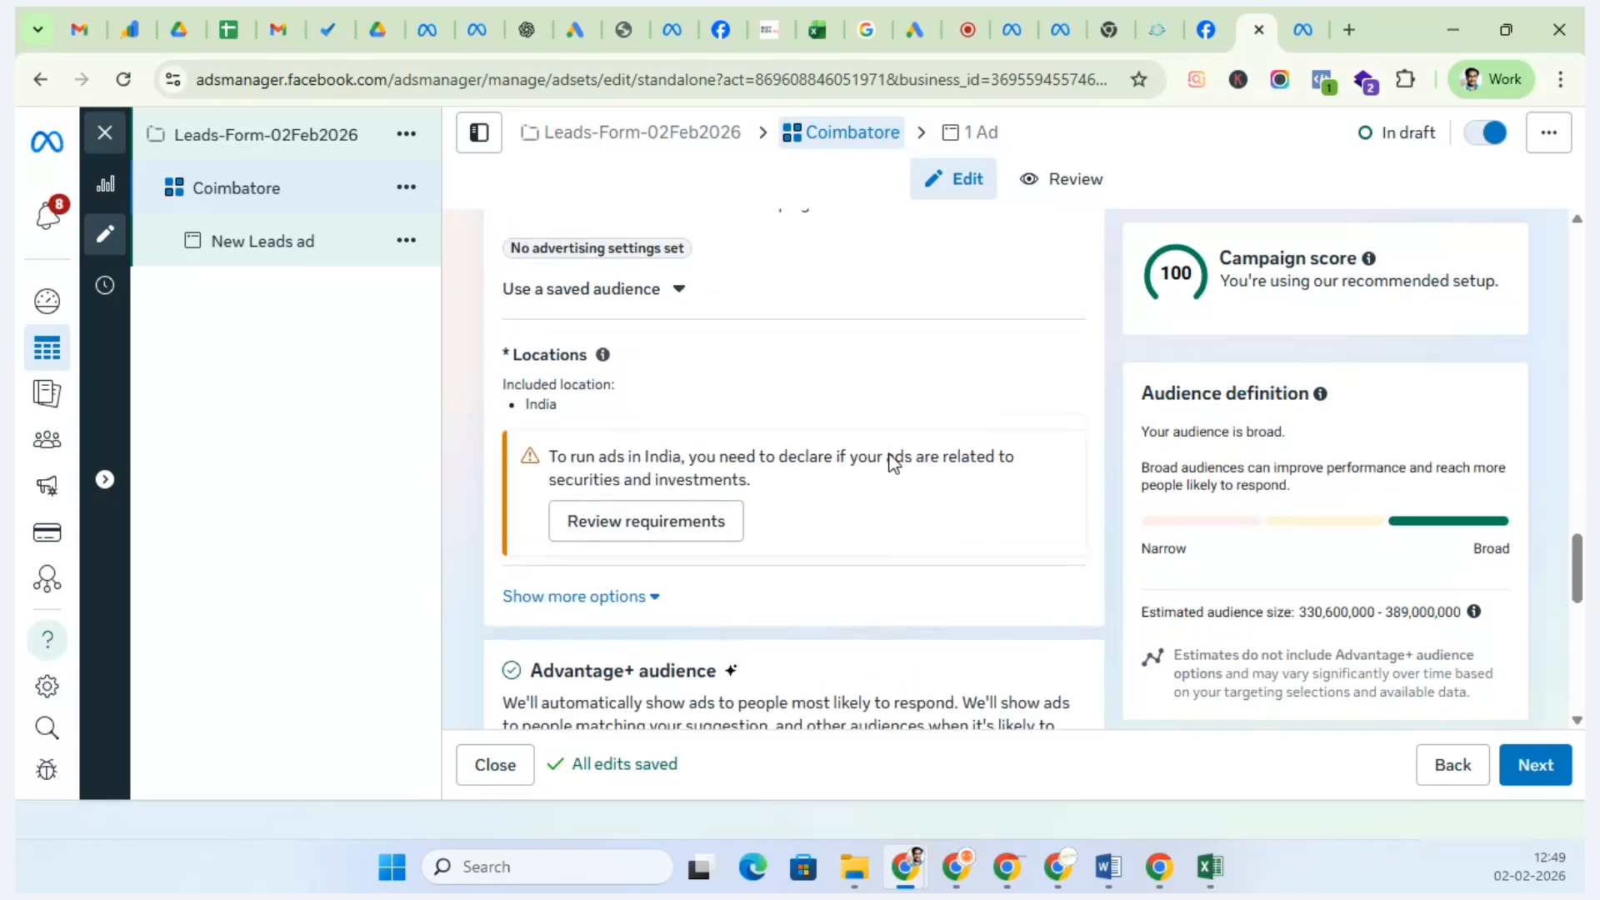
{"action": "scroll", "coordinate": [894, 463], "scroll_direction": "up", "scroll_amount": 10}
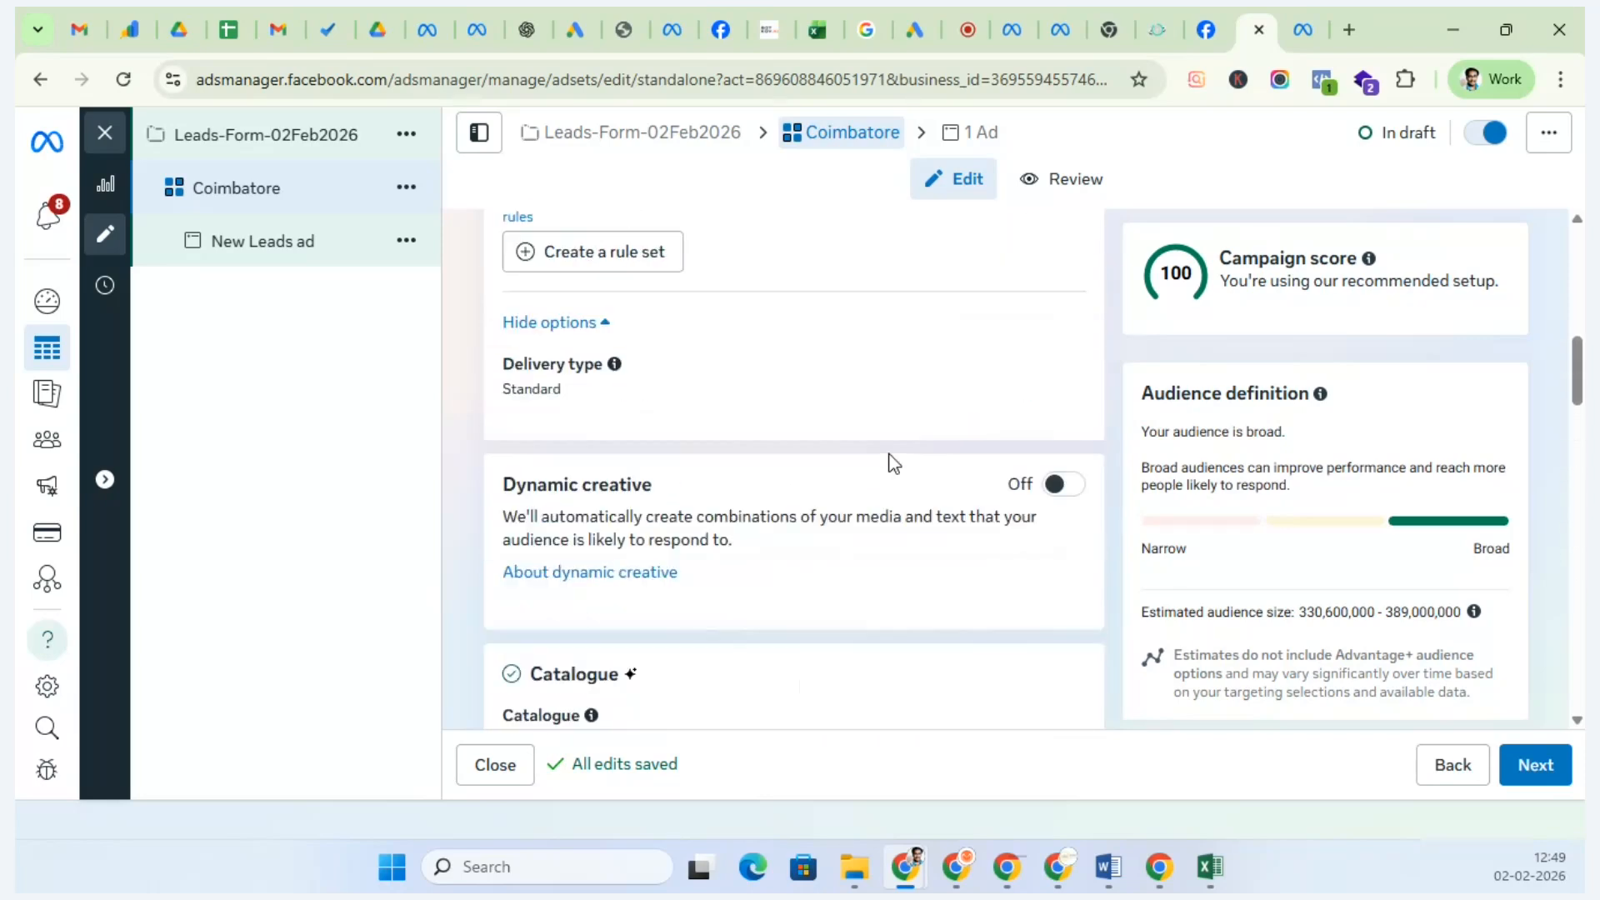
{"action": "scroll", "coordinate": [894, 463], "scroll_direction": "up", "scroll_amount": 3}
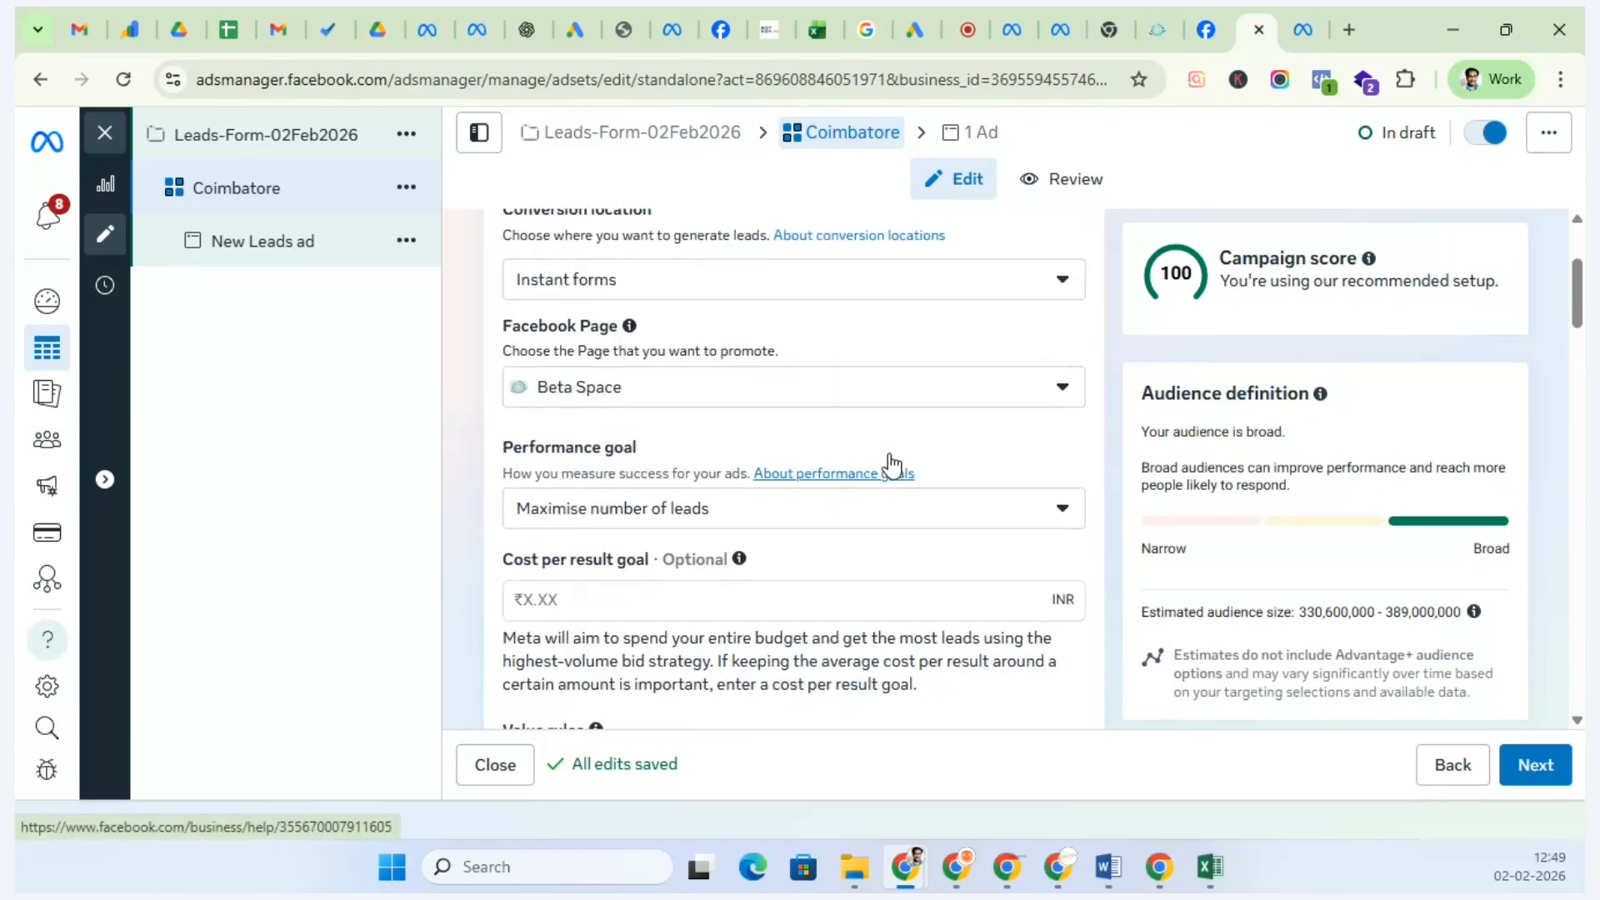
{"action": "scroll", "coordinate": [894, 463], "scroll_direction": "down", "scroll_amount": 6}
{"action": "scroll", "coordinate": [894, 463], "scroll_direction": "down", "scroll_amount": 3}
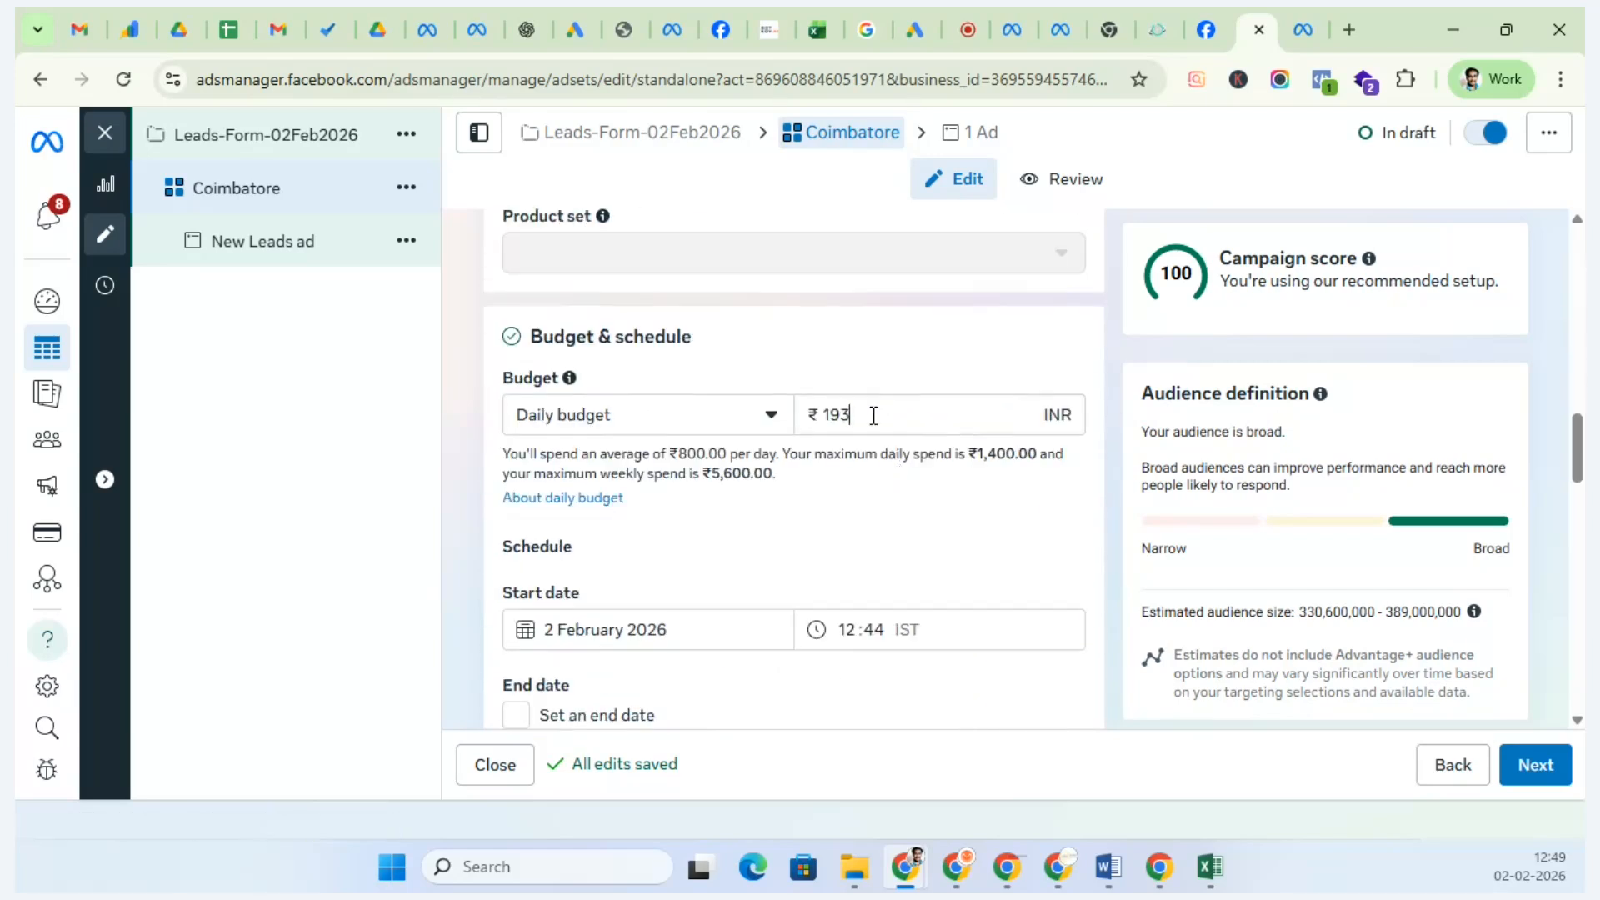
{"action": "key", "text": "BackSpace"}
{"action": "key", "text": "BackSpace"}
{"action": "key", "text": "BackSpace"}
{"action": "type", "text": "200"}
{"action": "left_click", "coordinate": [861, 517]}
{"action": "scroll", "coordinate": [864, 518], "scroll_direction": "down", "scroll_amount": 4}
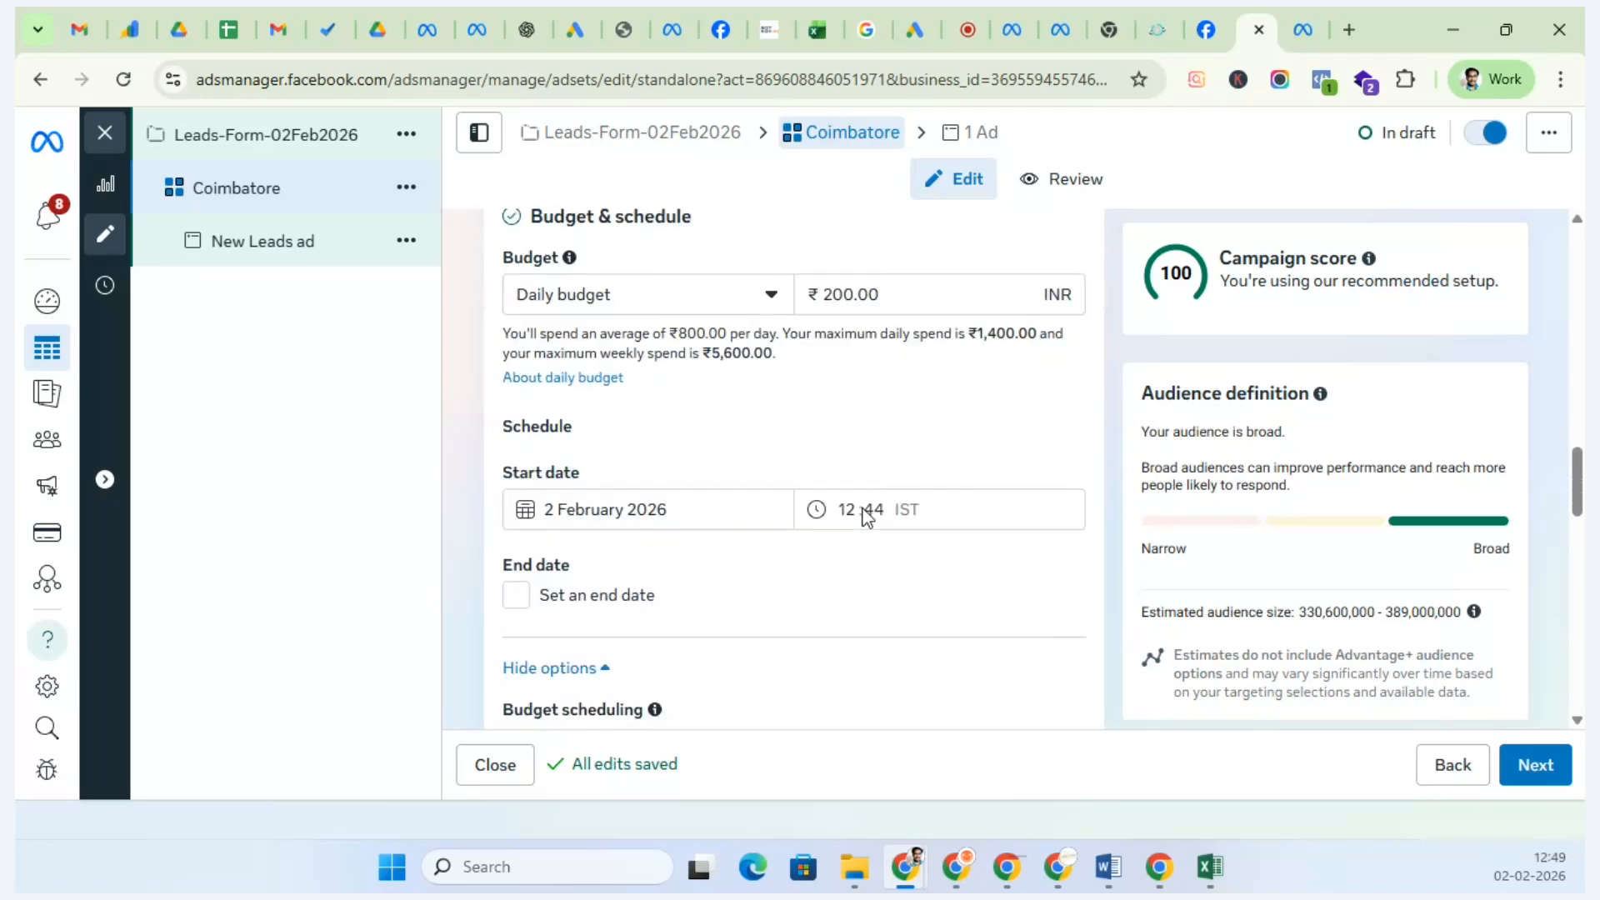
{"action": "scroll", "coordinate": [746, 509], "scroll_direction": "down", "scroll_amount": 3}
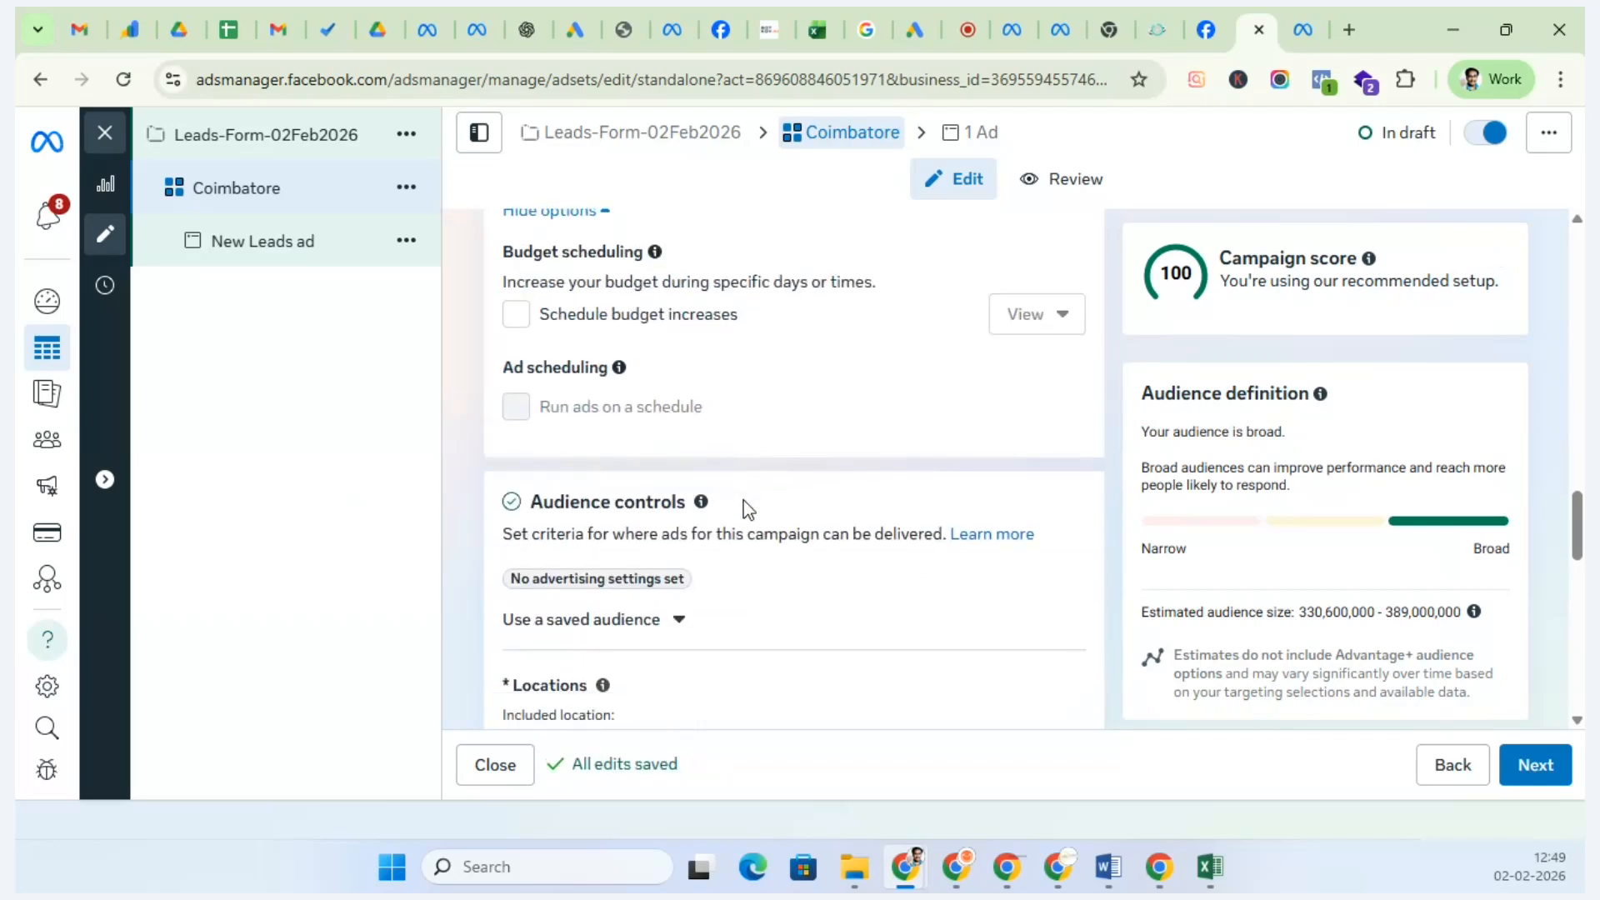
{"action": "scroll", "coordinate": [748, 510], "scroll_direction": "down", "scroll_amount": 3}
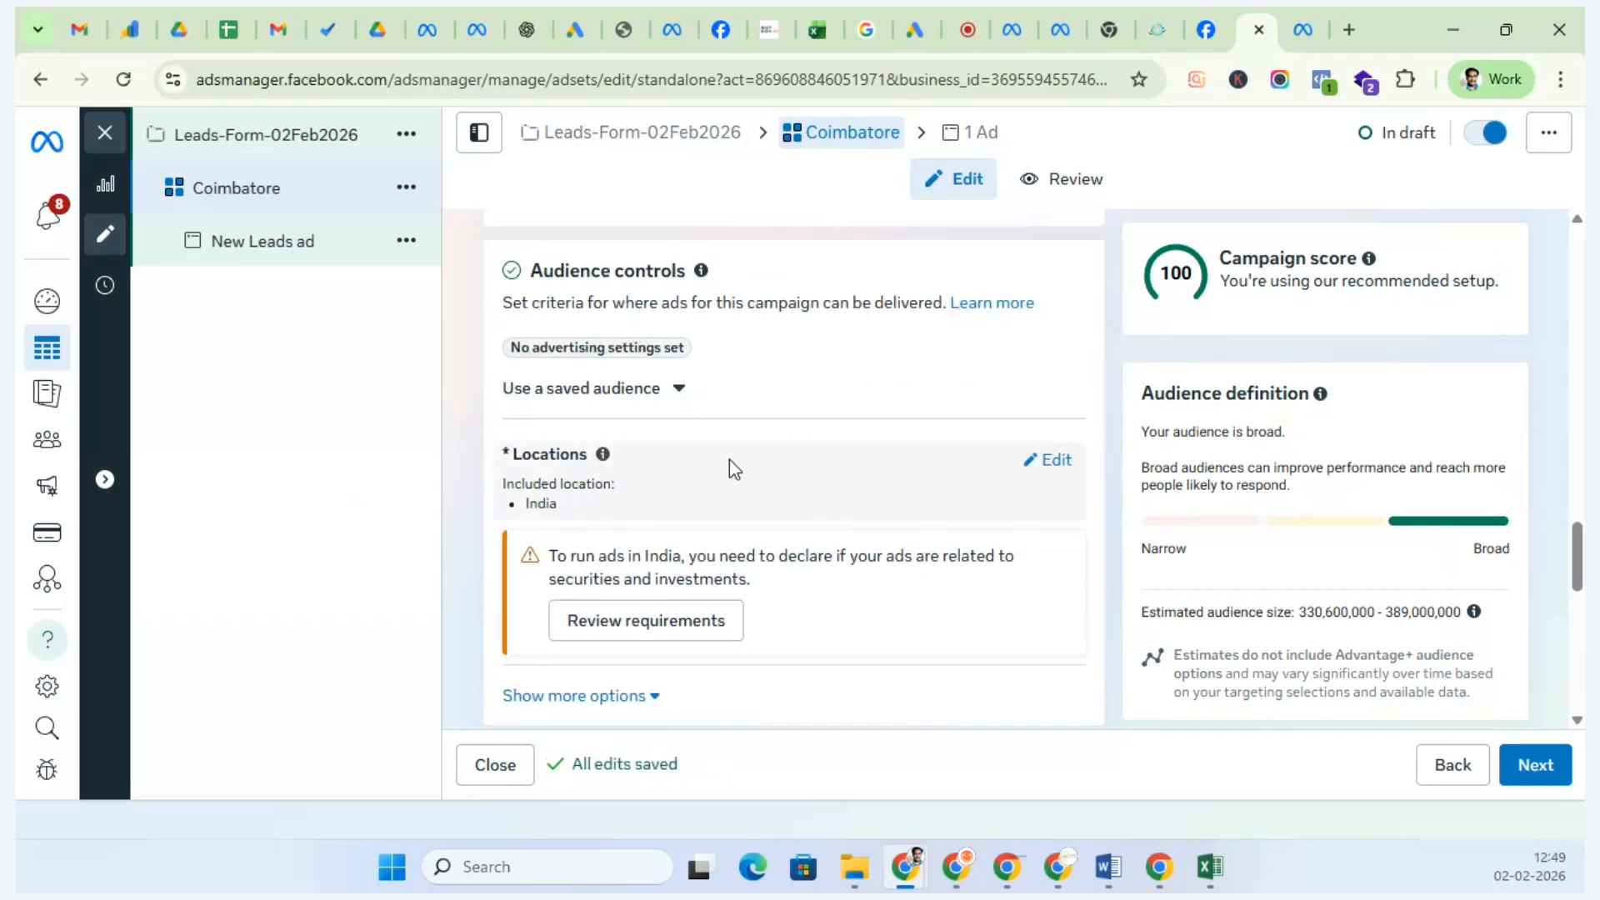
Step: Search locations for 'coimbatore' and target Coimbatore, Tamil Nadu + 40 km instead of India
{"action": "left_click", "coordinate": [1055, 461]}
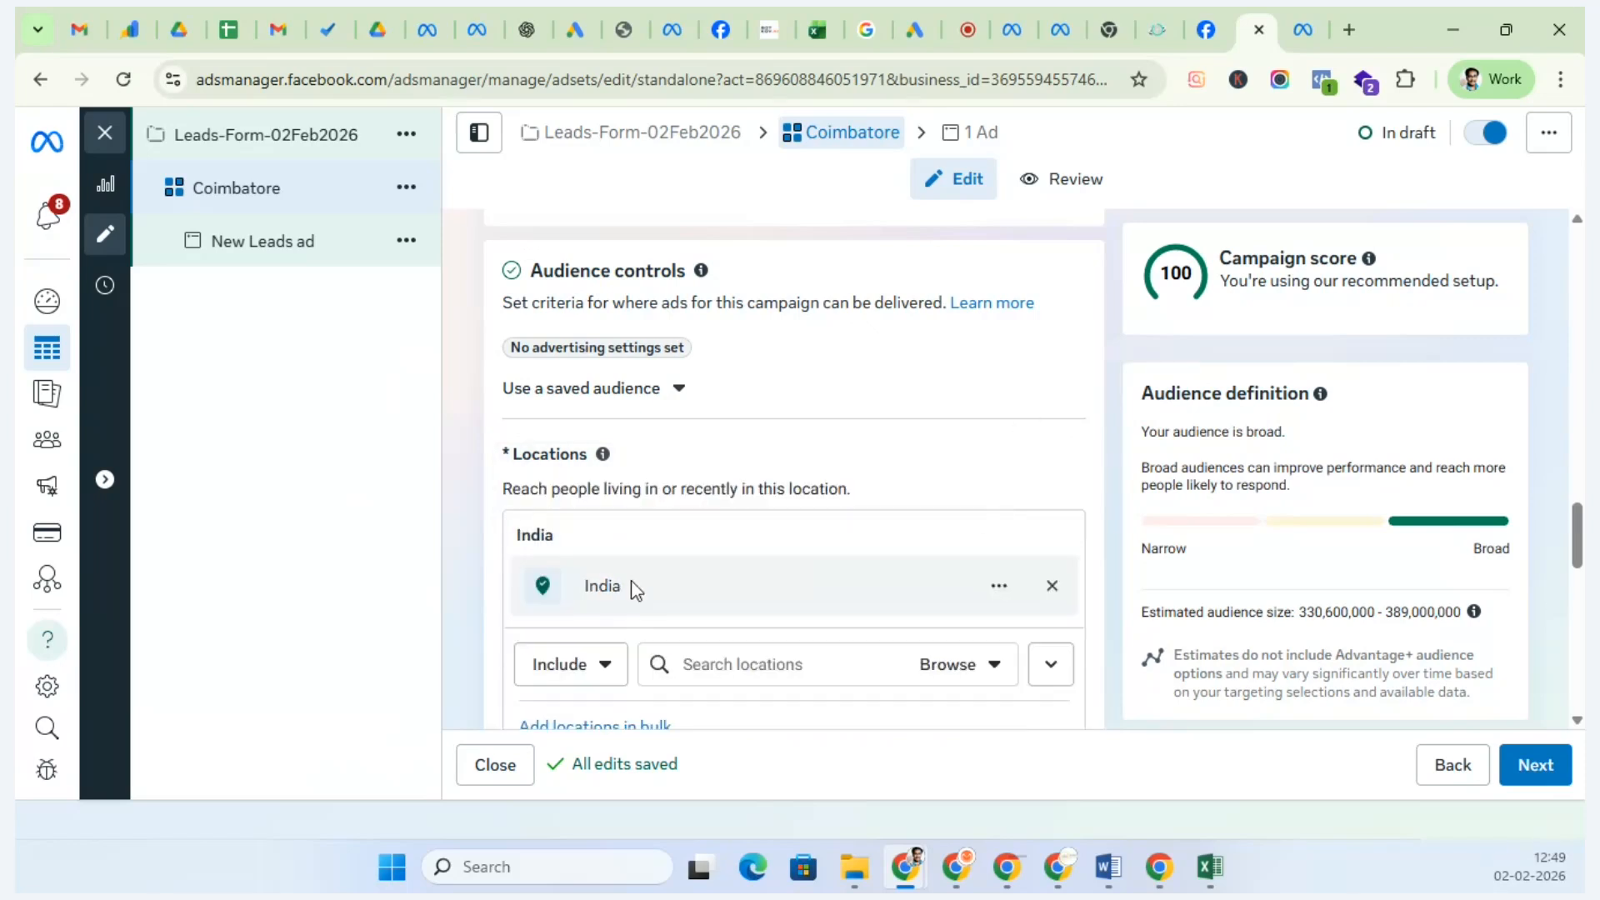
{"action": "left_click", "coordinate": [701, 674]}
{"action": "type", "text": "coimbatore"}
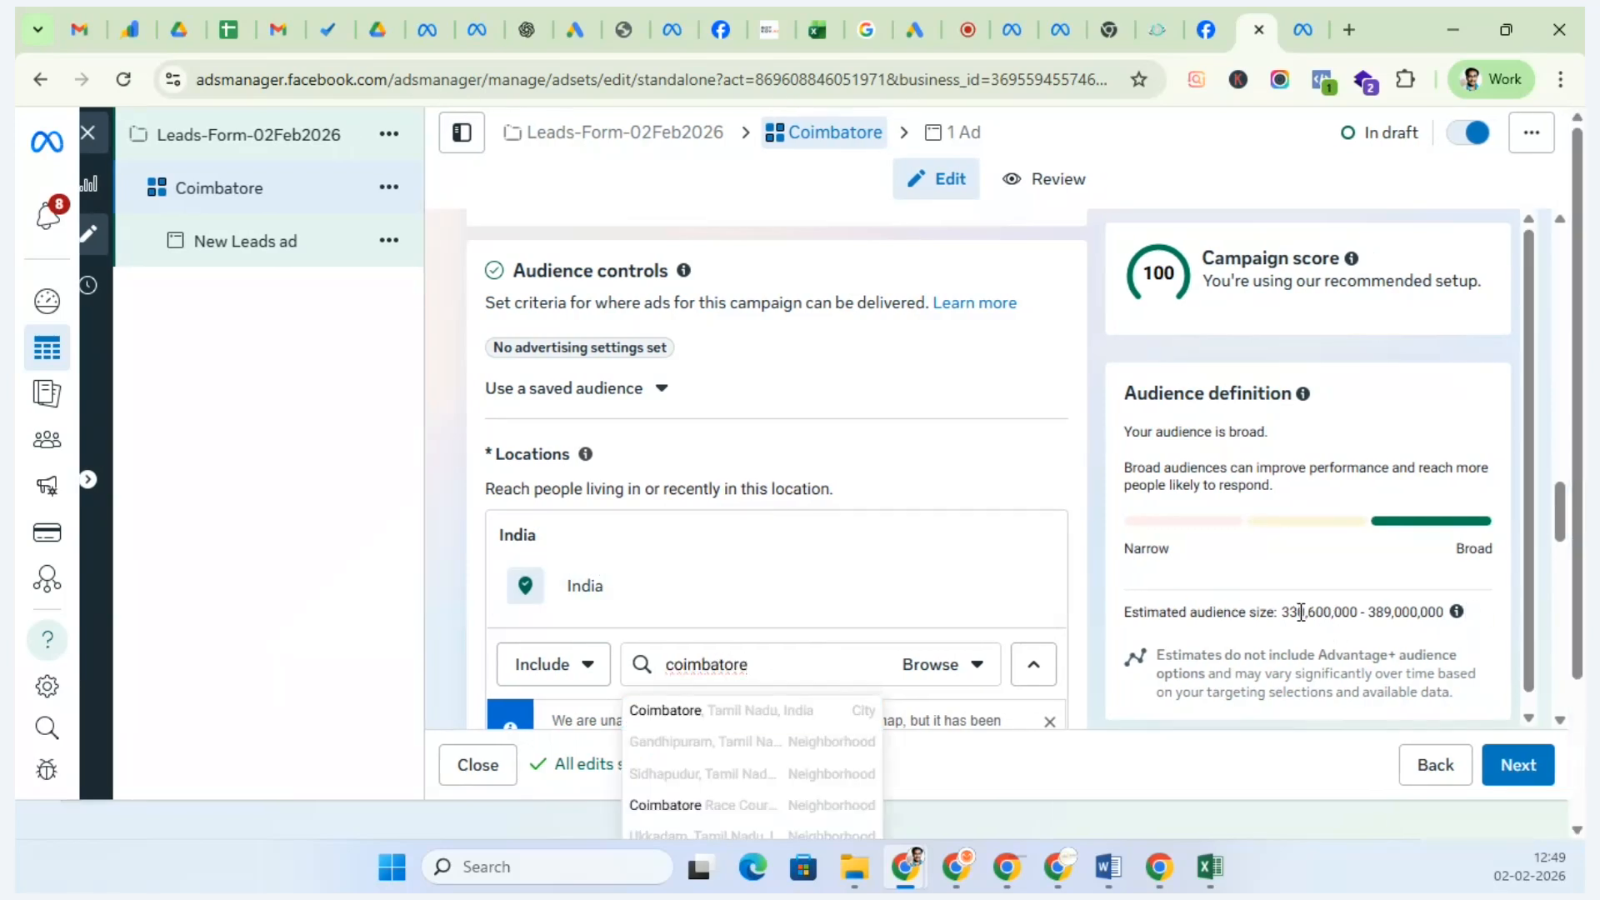
{"action": "left_click_drag", "start_coordinate": [1284, 613], "coordinate": [1467, 619]}
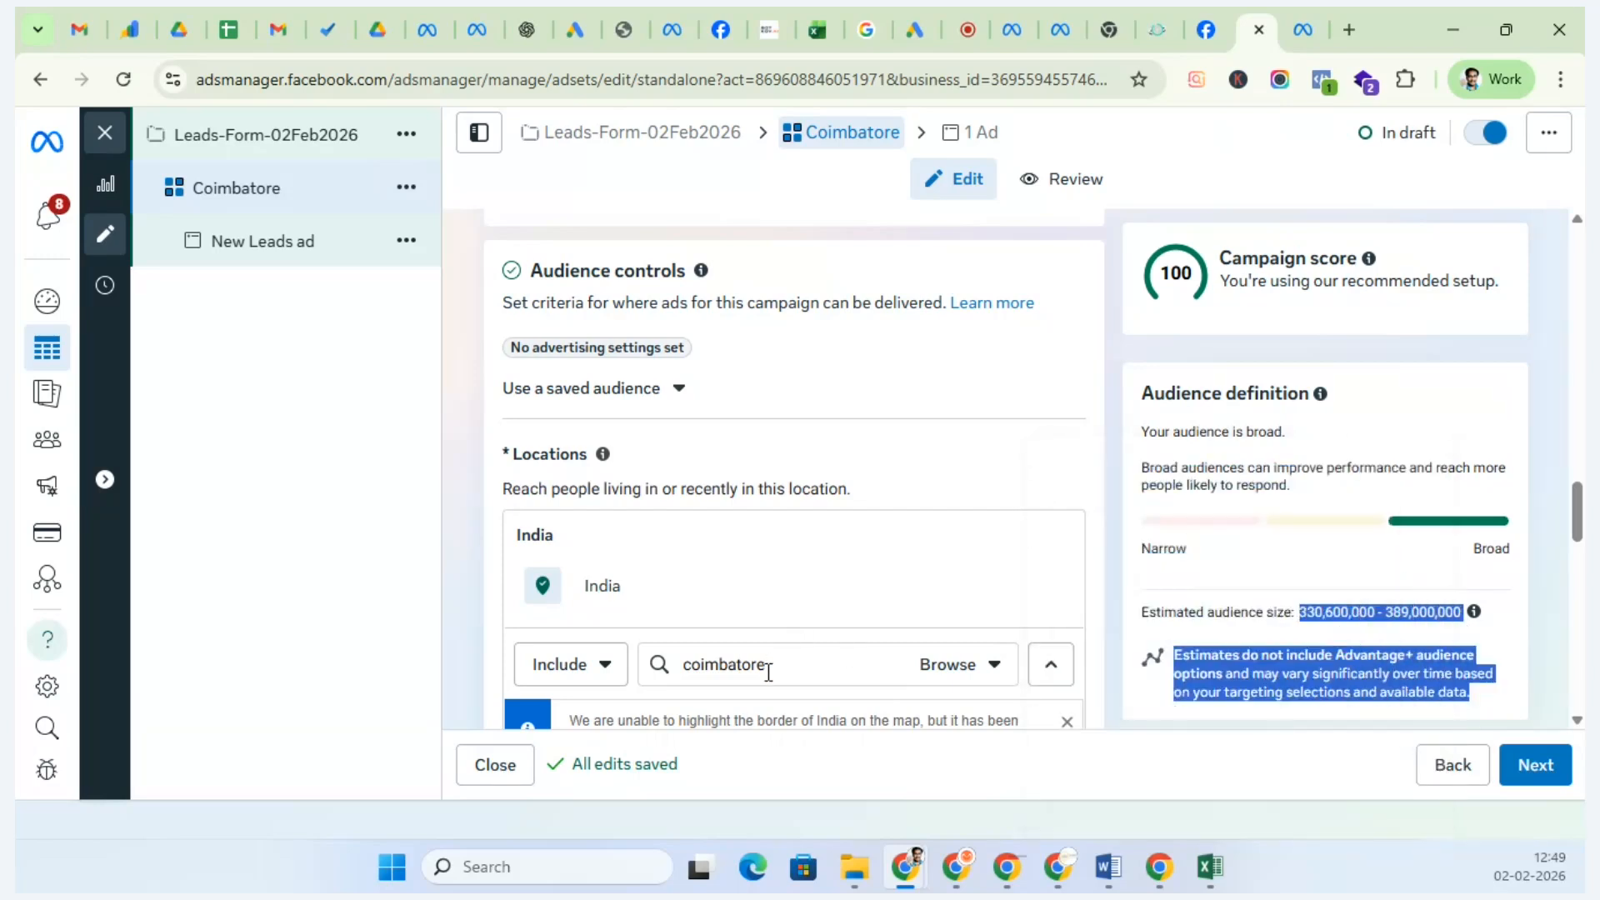
{"action": "double_click", "coordinate": [779, 671]}
{"action": "scroll", "coordinate": [780, 675], "scroll_direction": "down", "scroll_amount": 3}
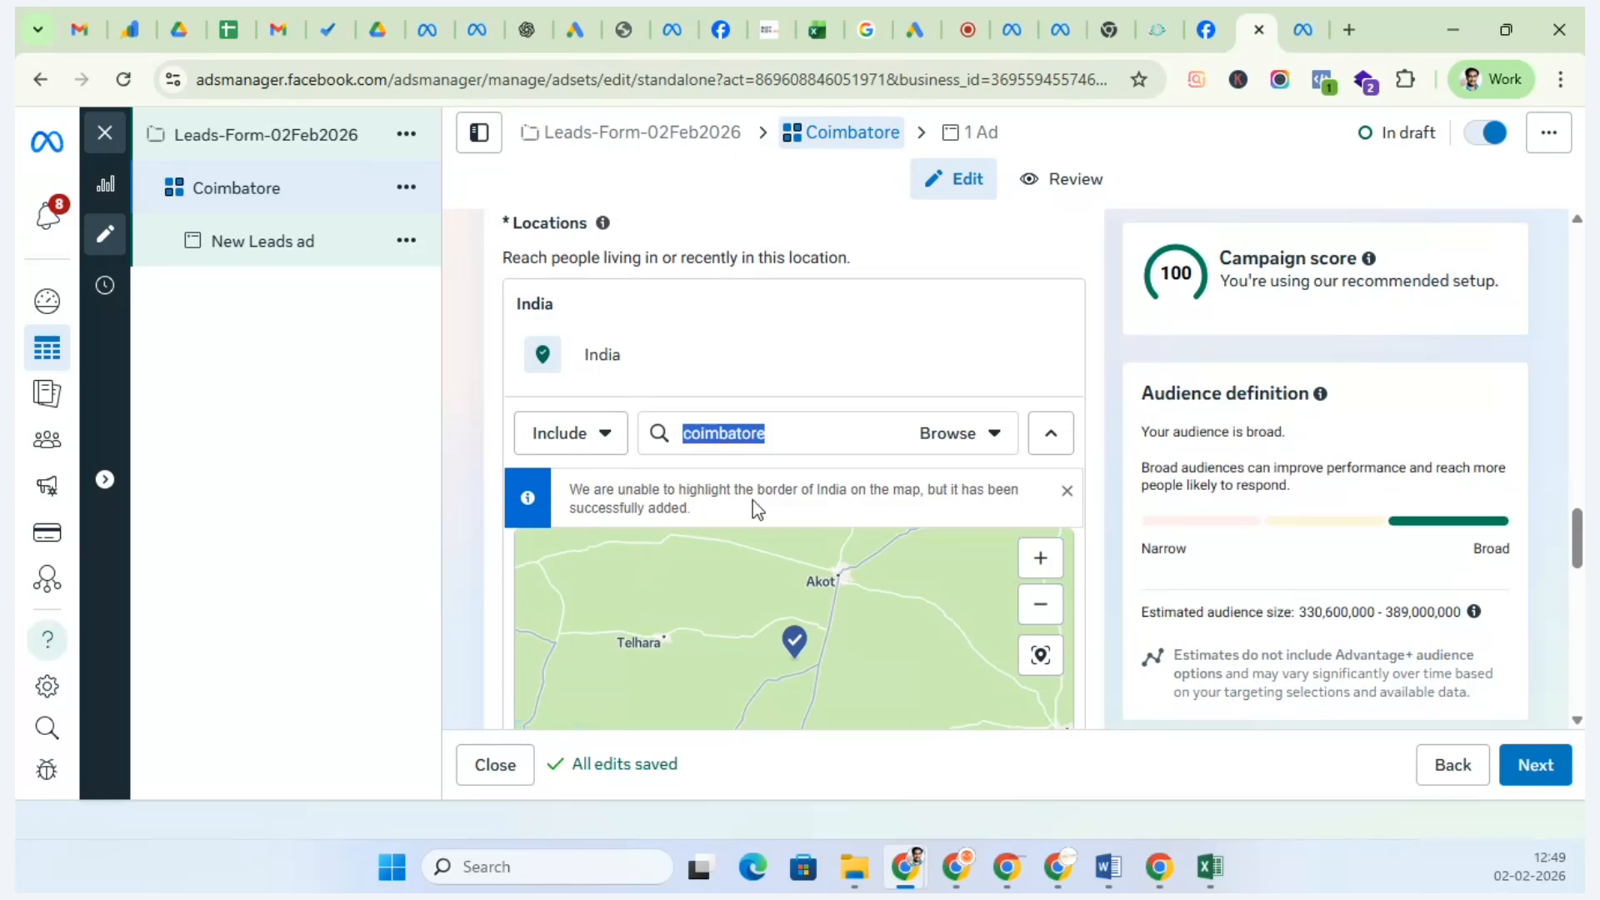
{"action": "left_click", "coordinate": [798, 439]}
{"action": "key", "text": "BackSpace"}
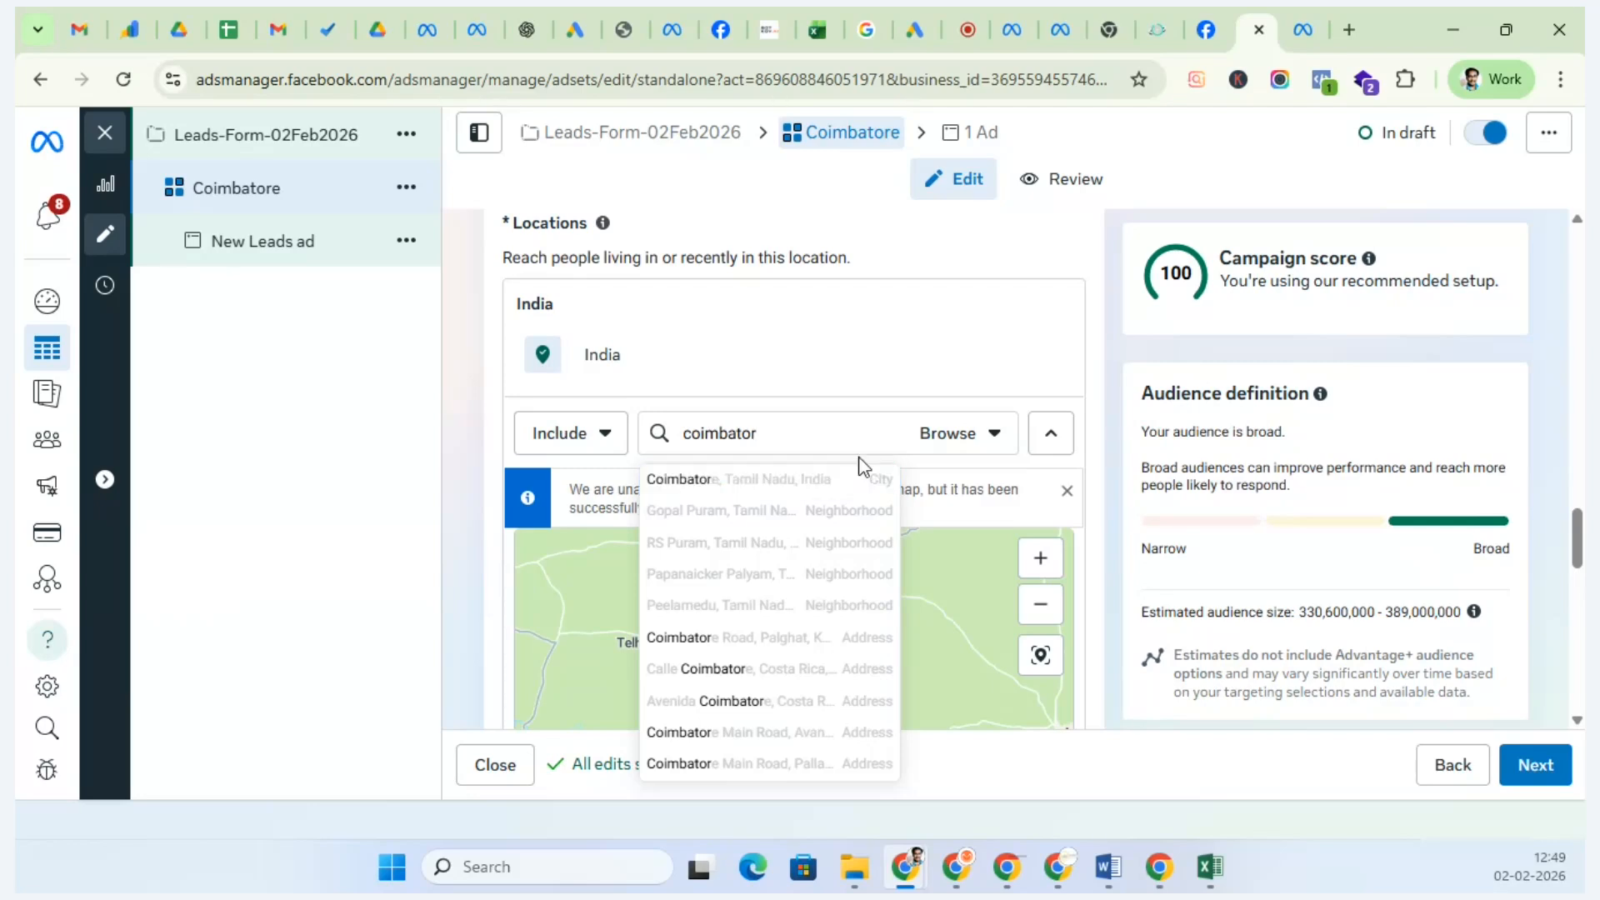
{"action": "left_click", "coordinate": [864, 477]}
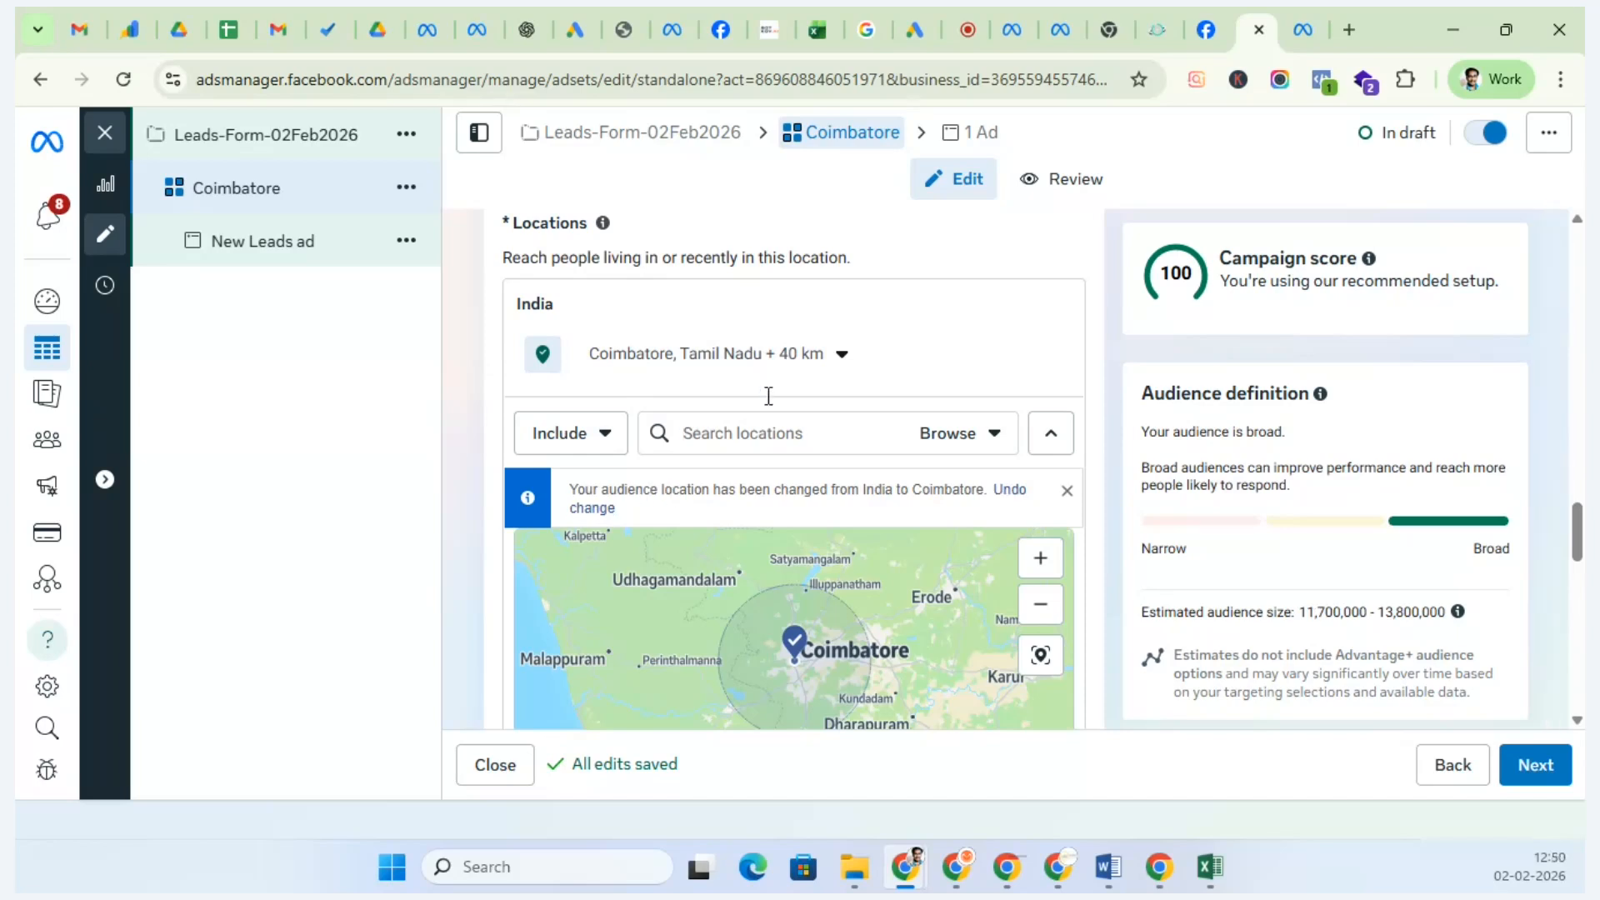
Step: Switch location search to Exclude and exclude Kerala, India from the targeting
{"action": "scroll", "coordinate": [1125, 567], "scroll_direction": "down", "scroll_amount": 1}
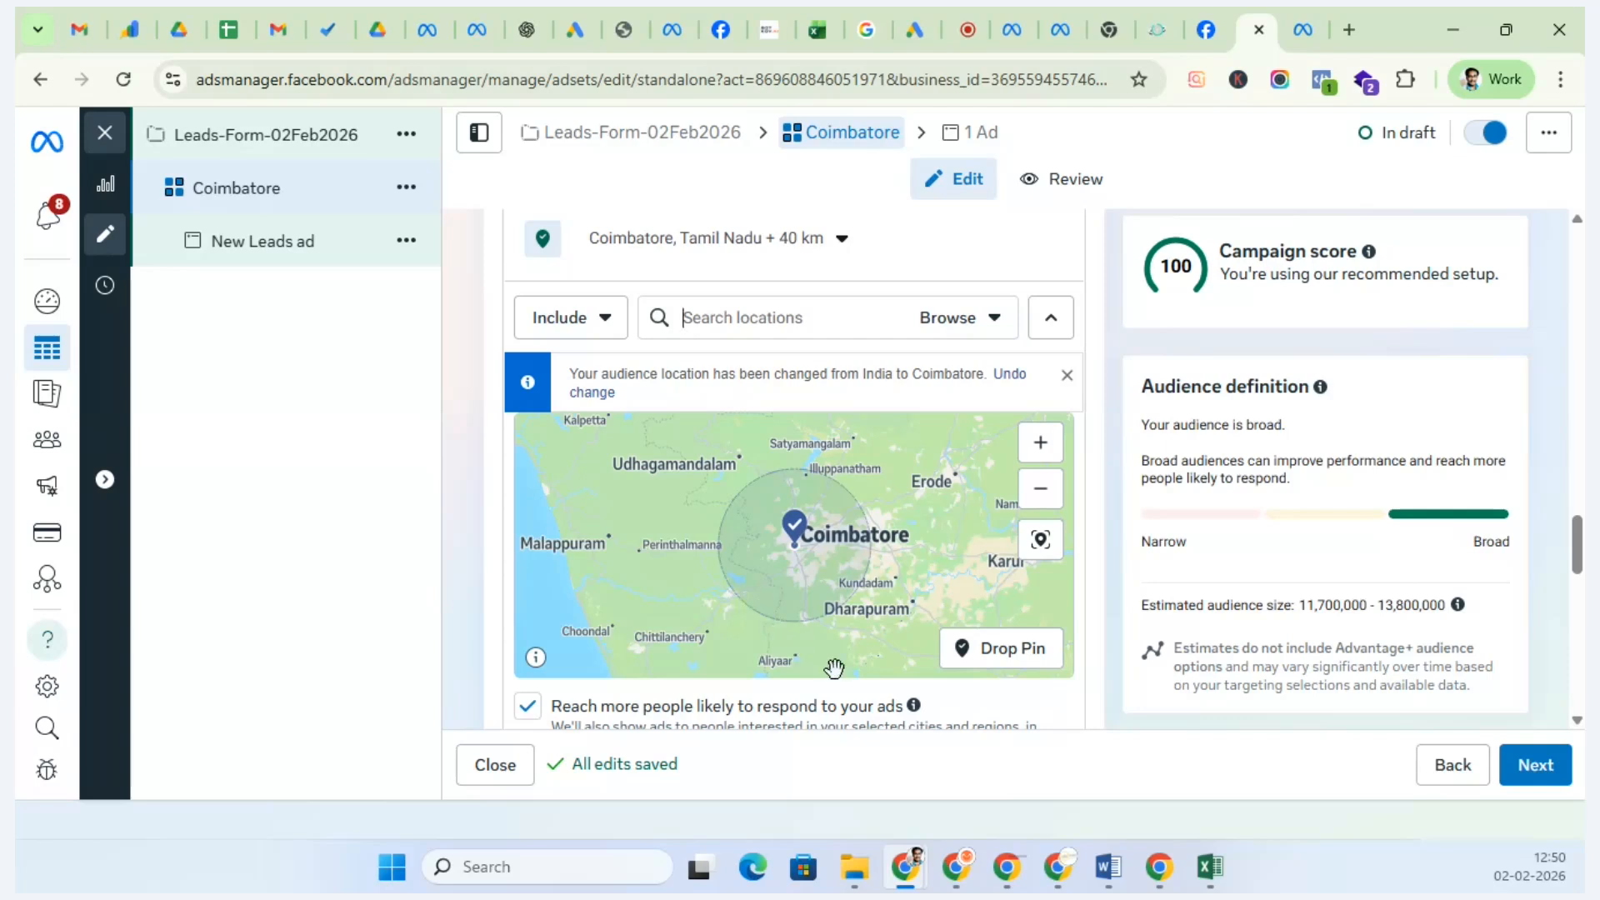
{"action": "left_click", "coordinate": [560, 335]}
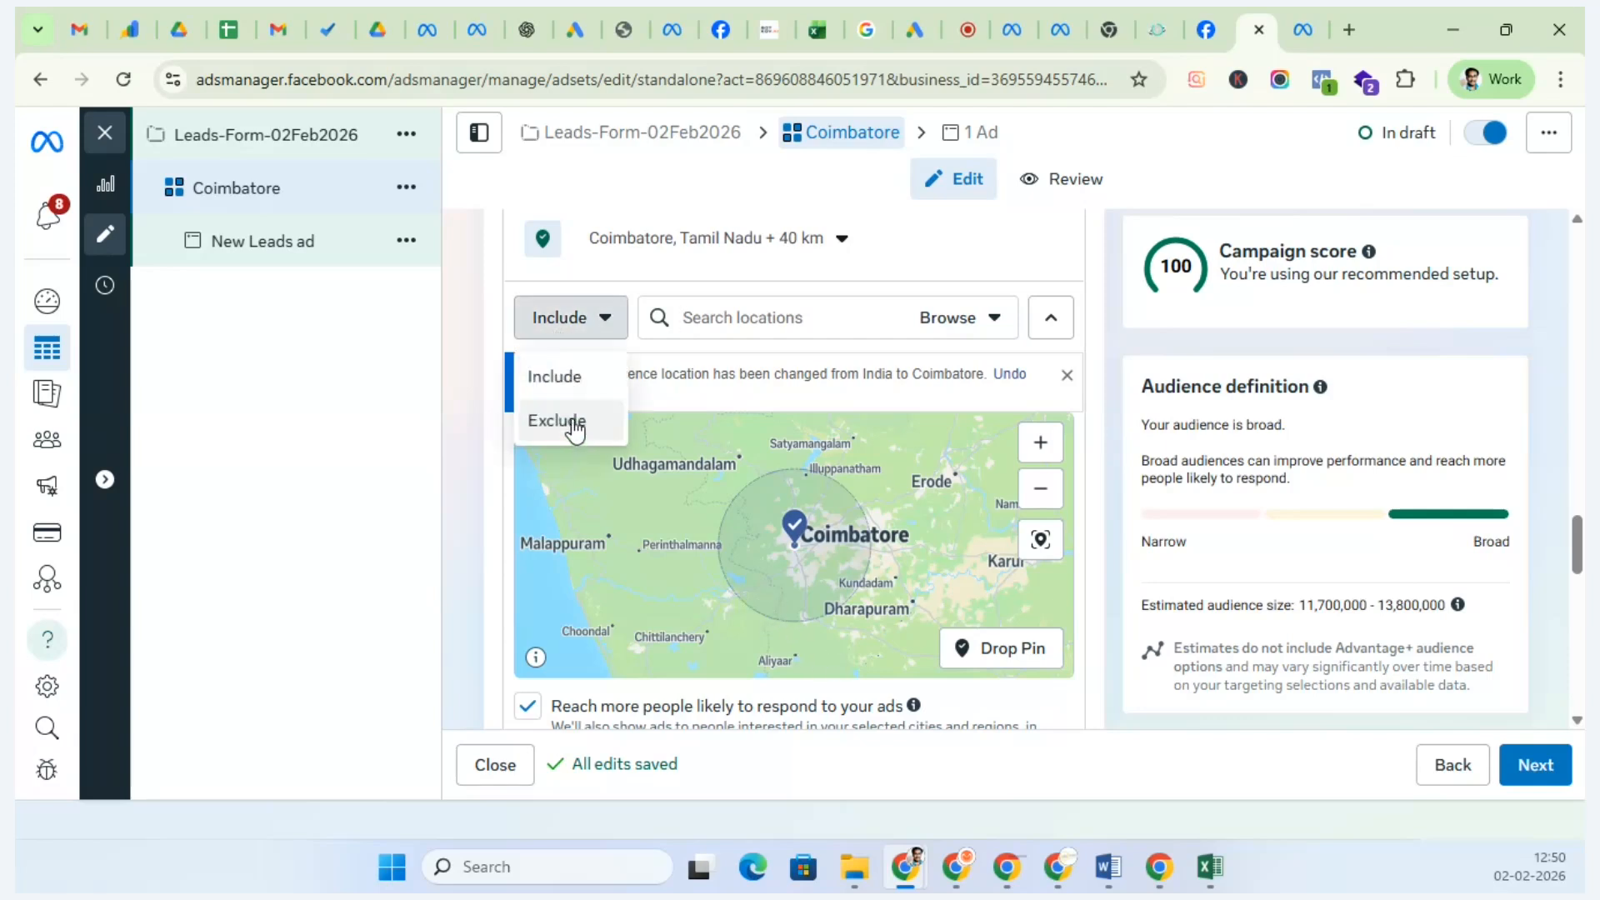
{"action": "left_click", "coordinate": [575, 425]}
{"action": "left_click", "coordinate": [718, 321]}
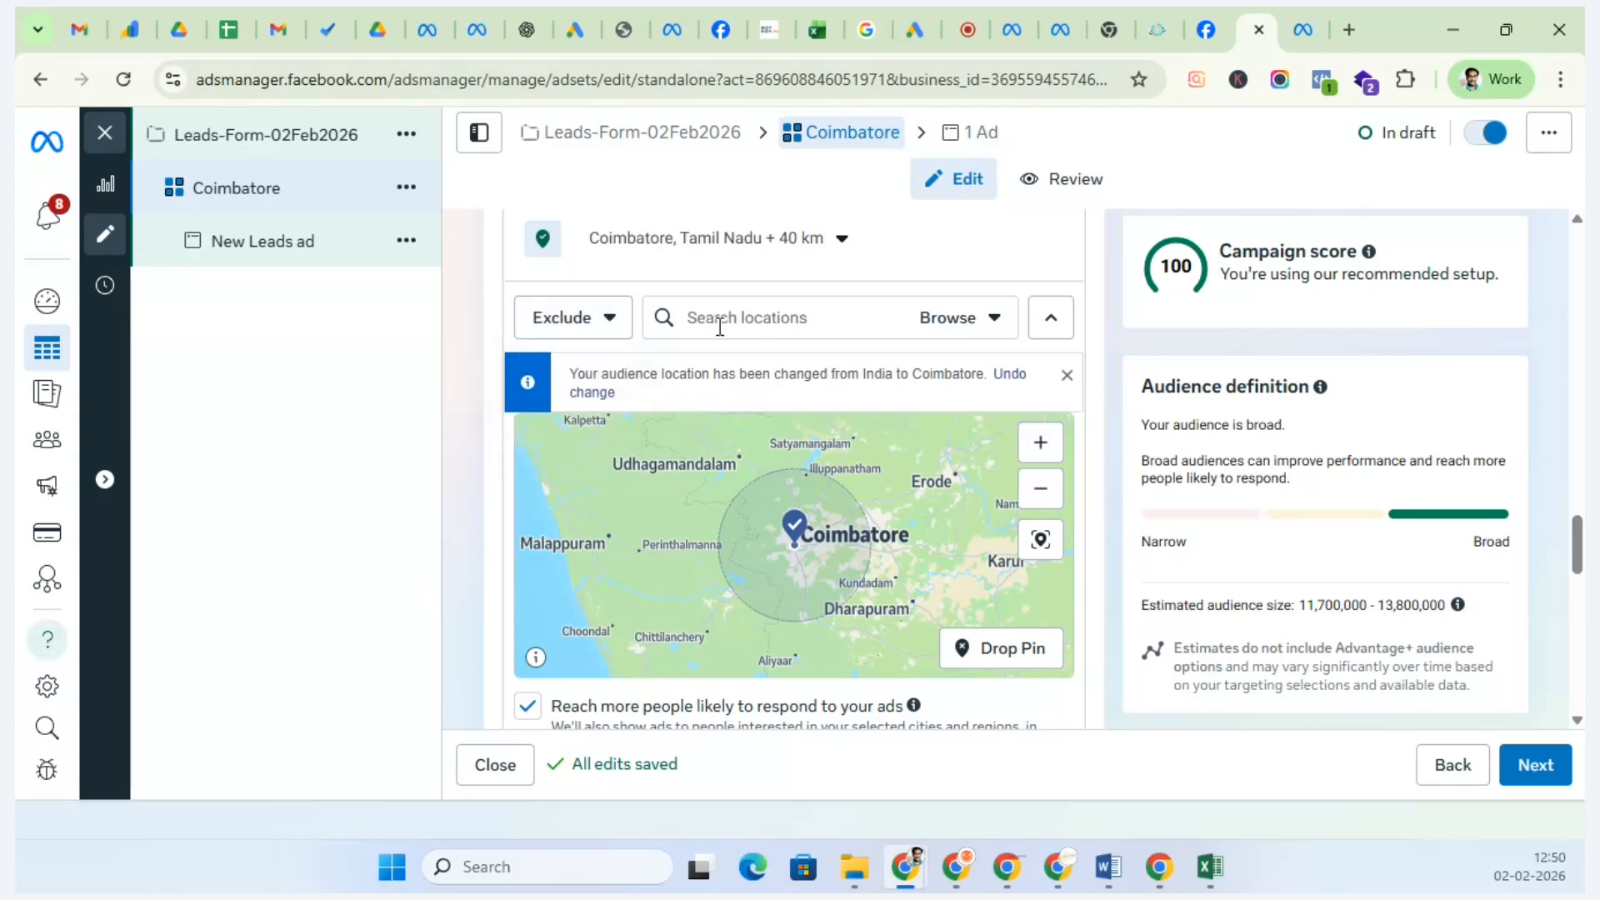
{"action": "type", "text": "kerala"}
{"action": "left_click", "coordinate": [729, 367]}
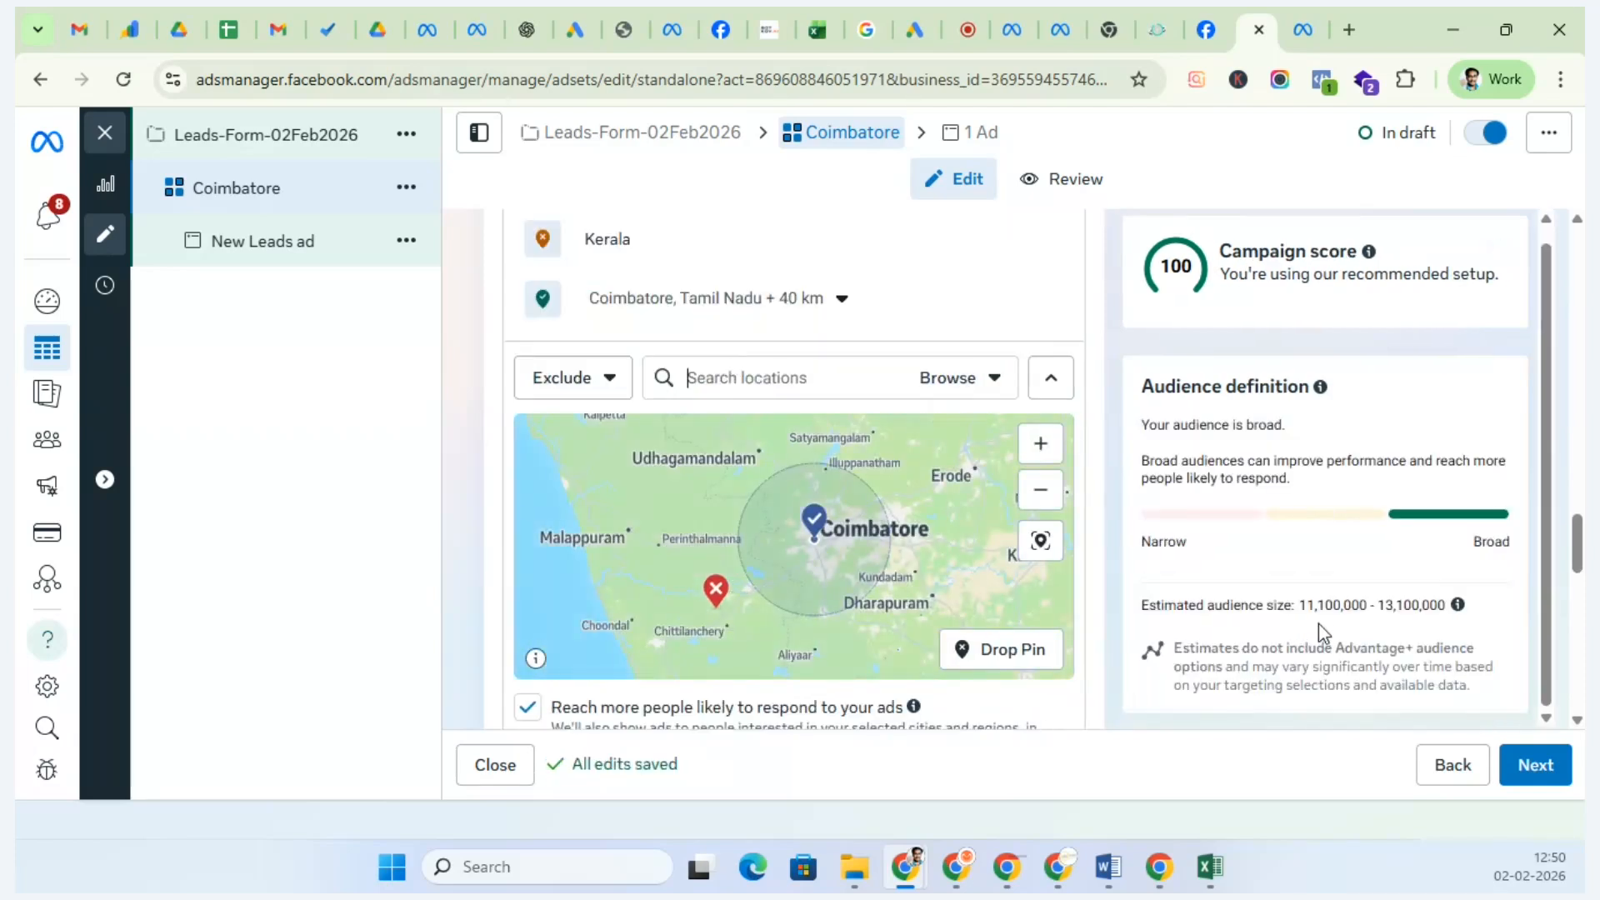
{"action": "scroll", "coordinate": [1319, 626], "scroll_direction": "down", "scroll_amount": 2}
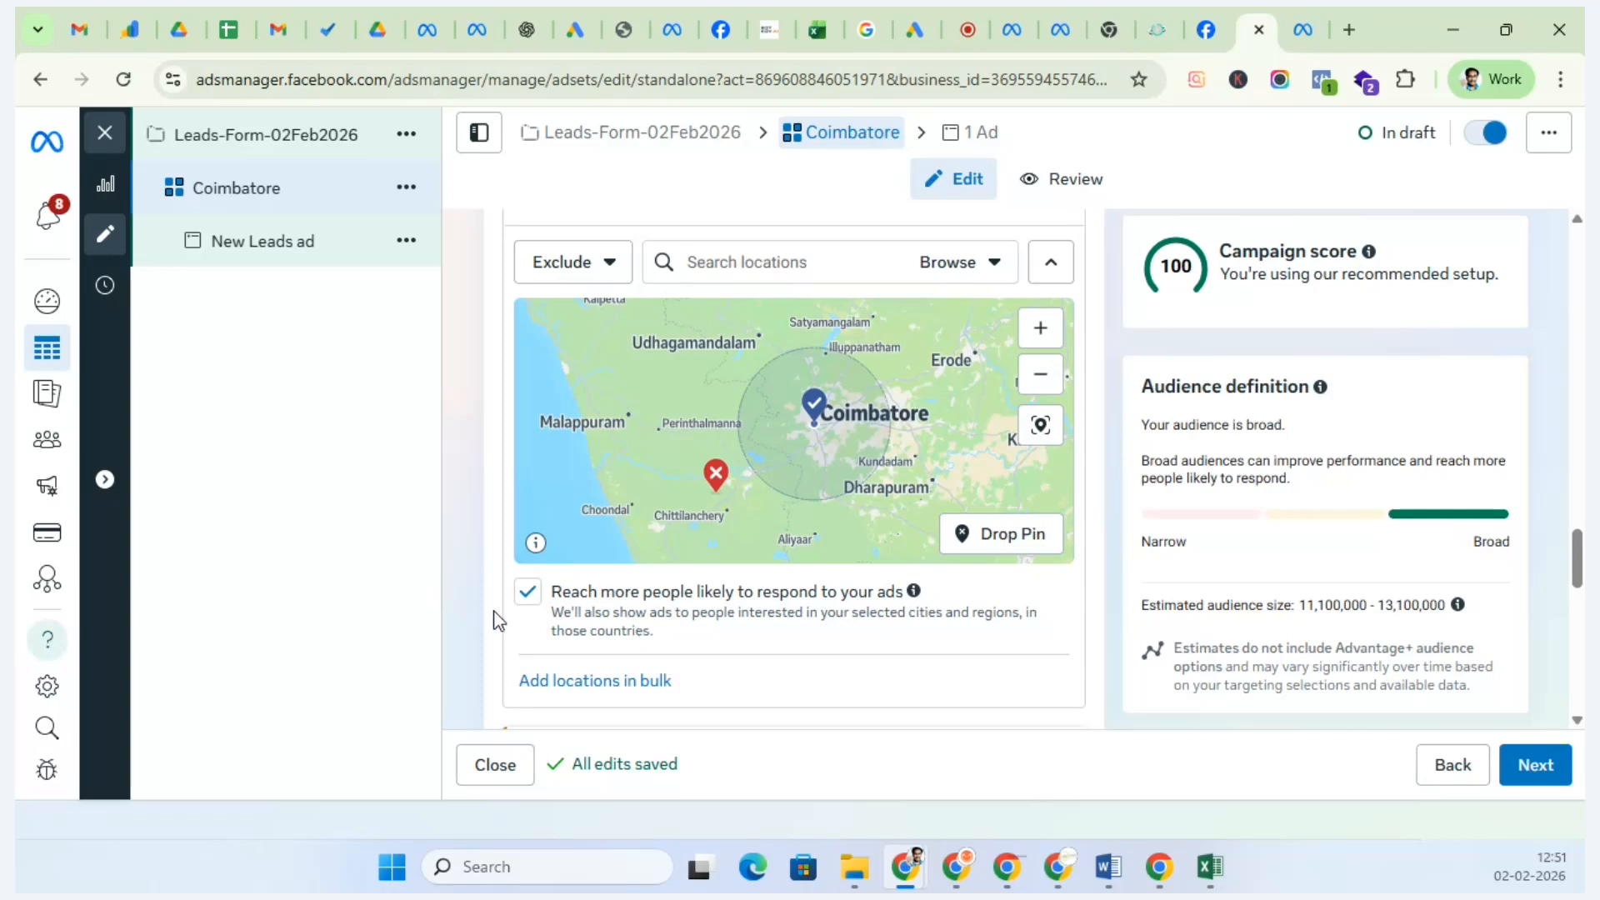
{"action": "left_click", "coordinate": [527, 594]}
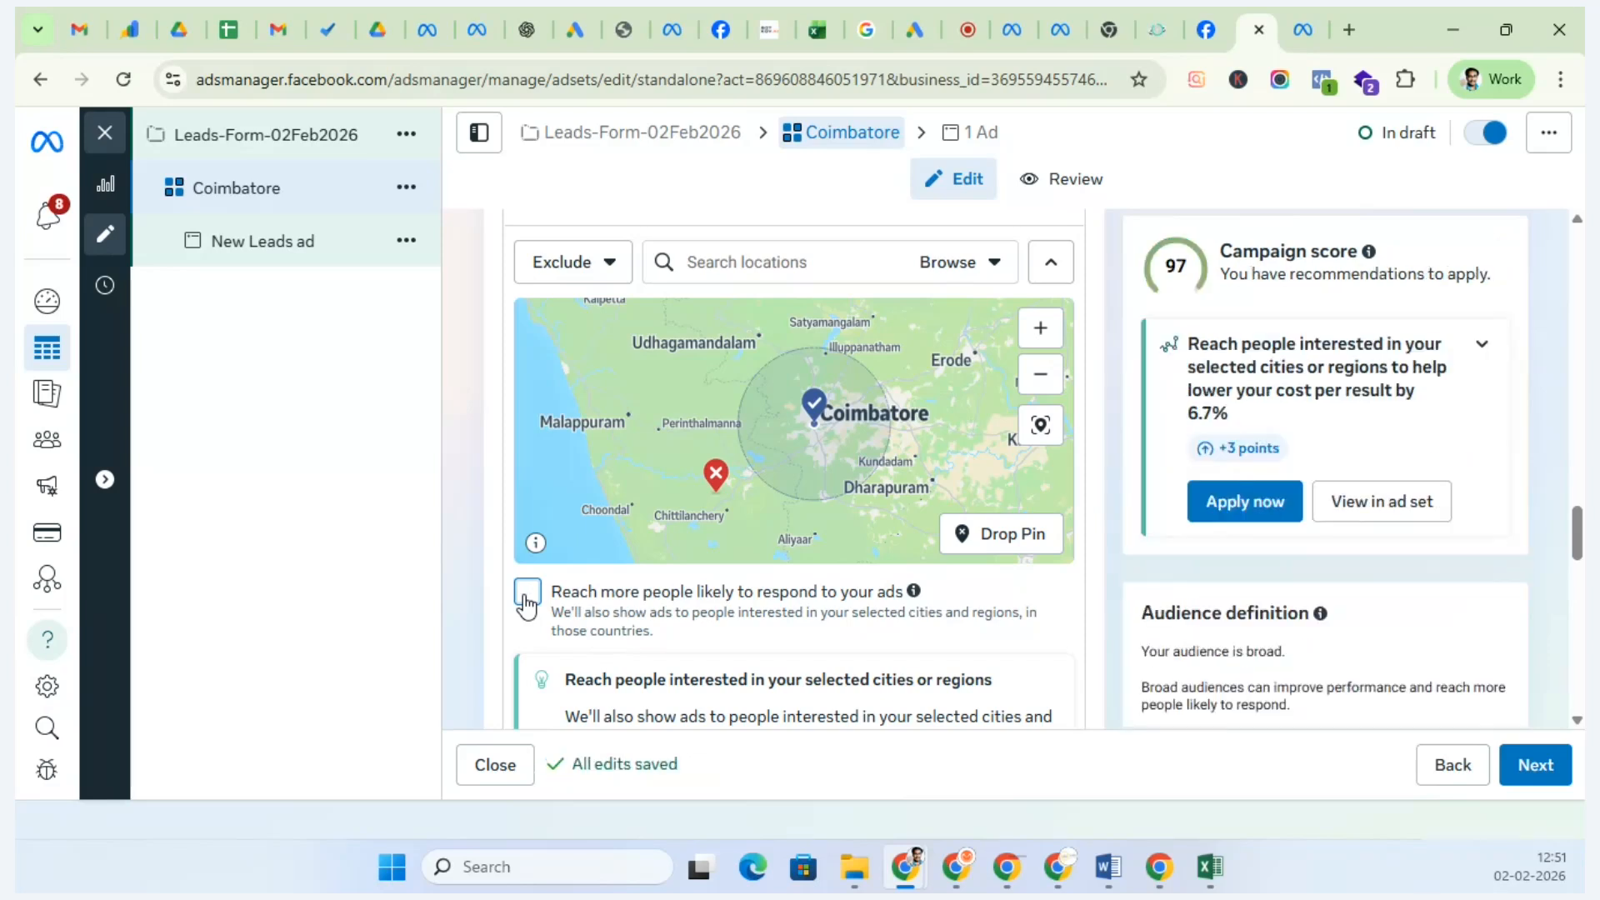
{"action": "left_click", "coordinate": [527, 593]}
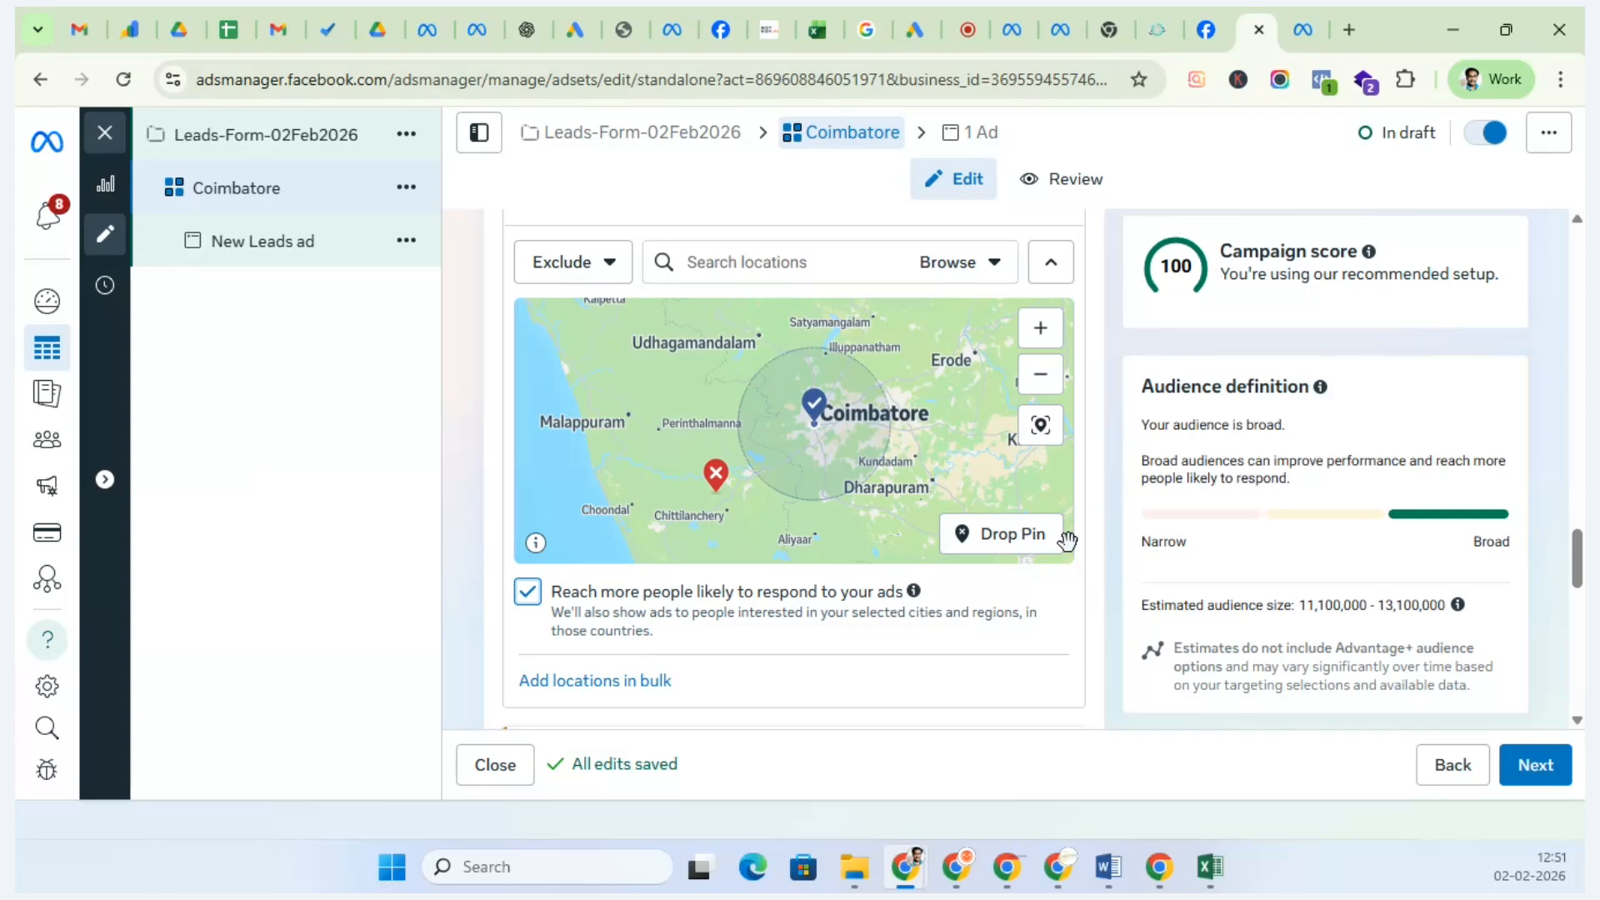
{"action": "scroll", "coordinate": [1067, 542], "scroll_direction": "down", "scroll_amount": 2}
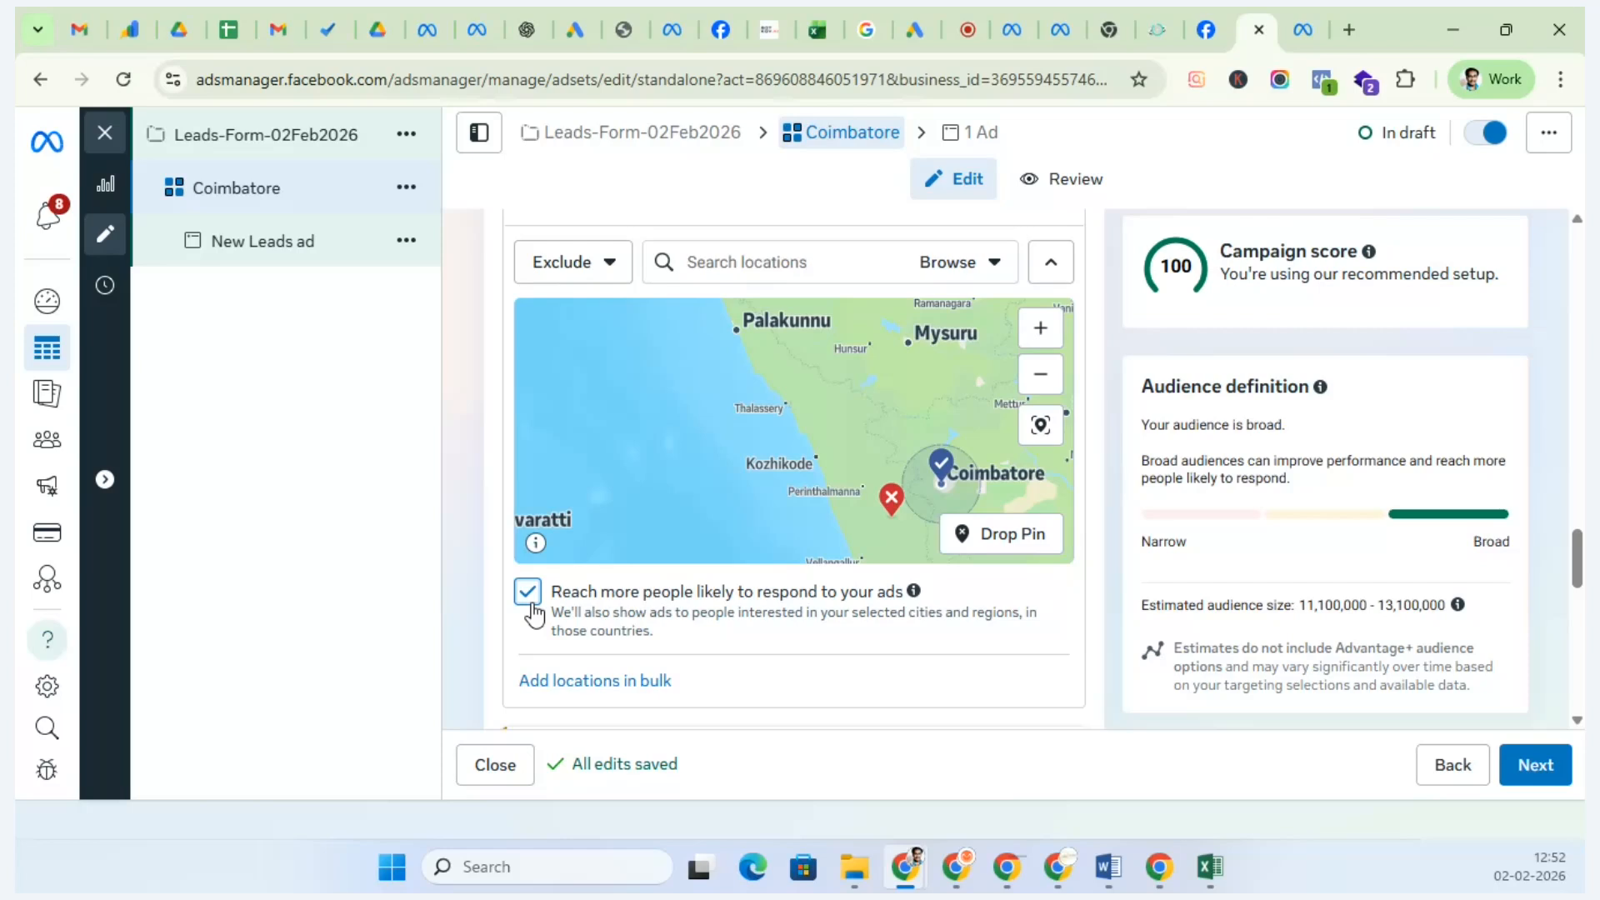
Step: Expand the minimum age, custom audience and language options, then switch to the Zoho Meeting tab
{"action": "scroll", "coordinate": [869, 635], "scroll_direction": "down", "scroll_amount": 3}
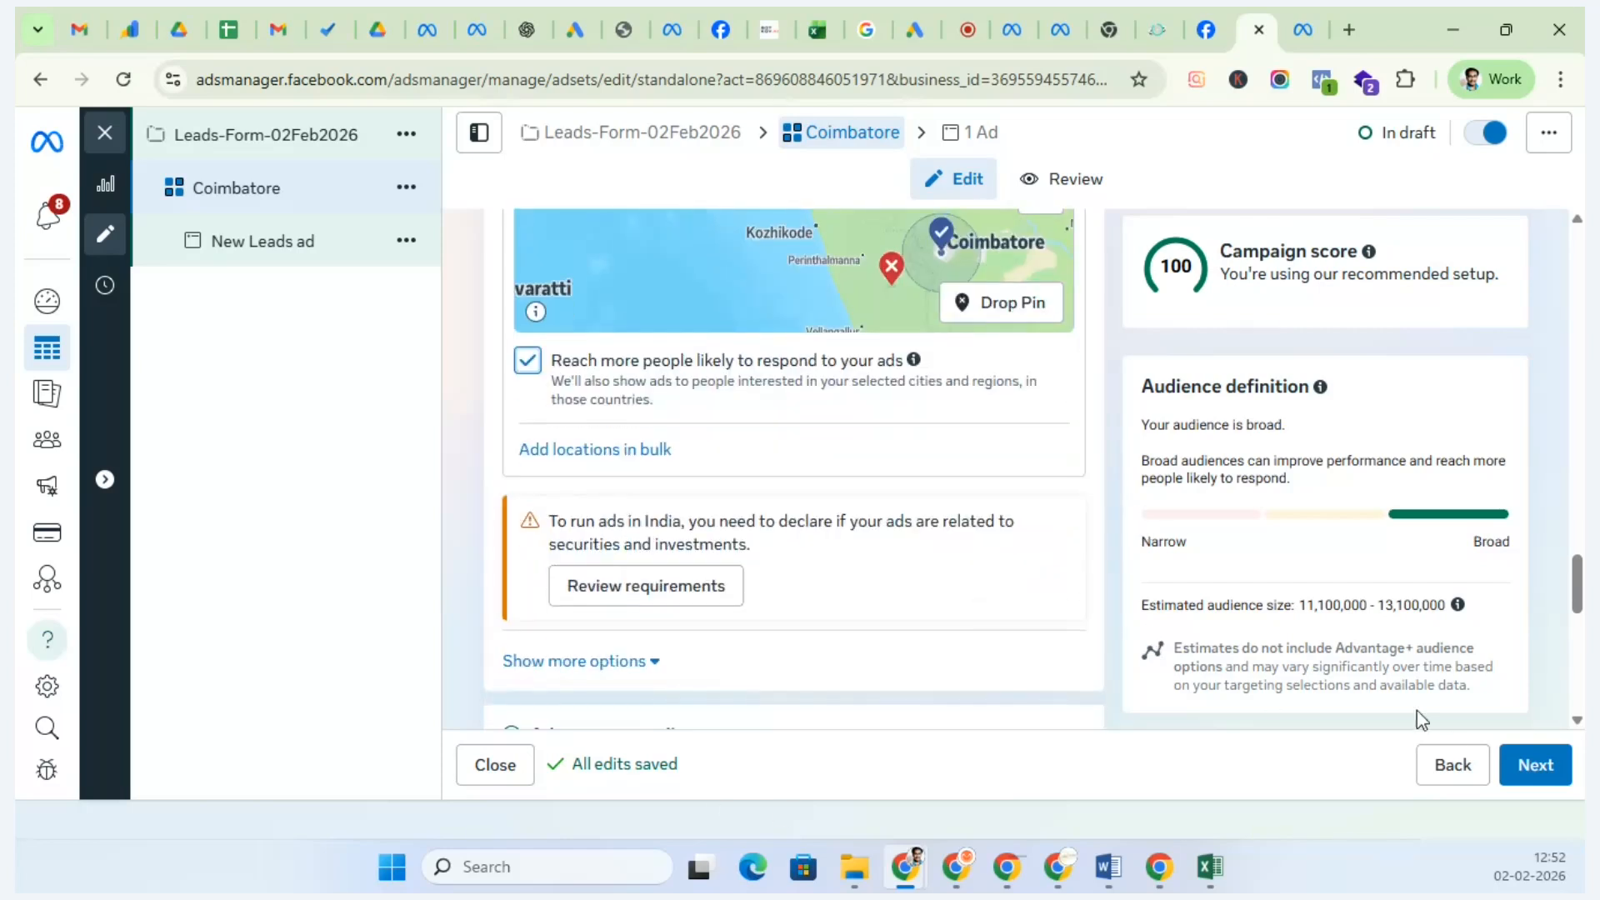
{"action": "scroll", "coordinate": [847, 584], "scroll_direction": "down", "scroll_amount": 3}
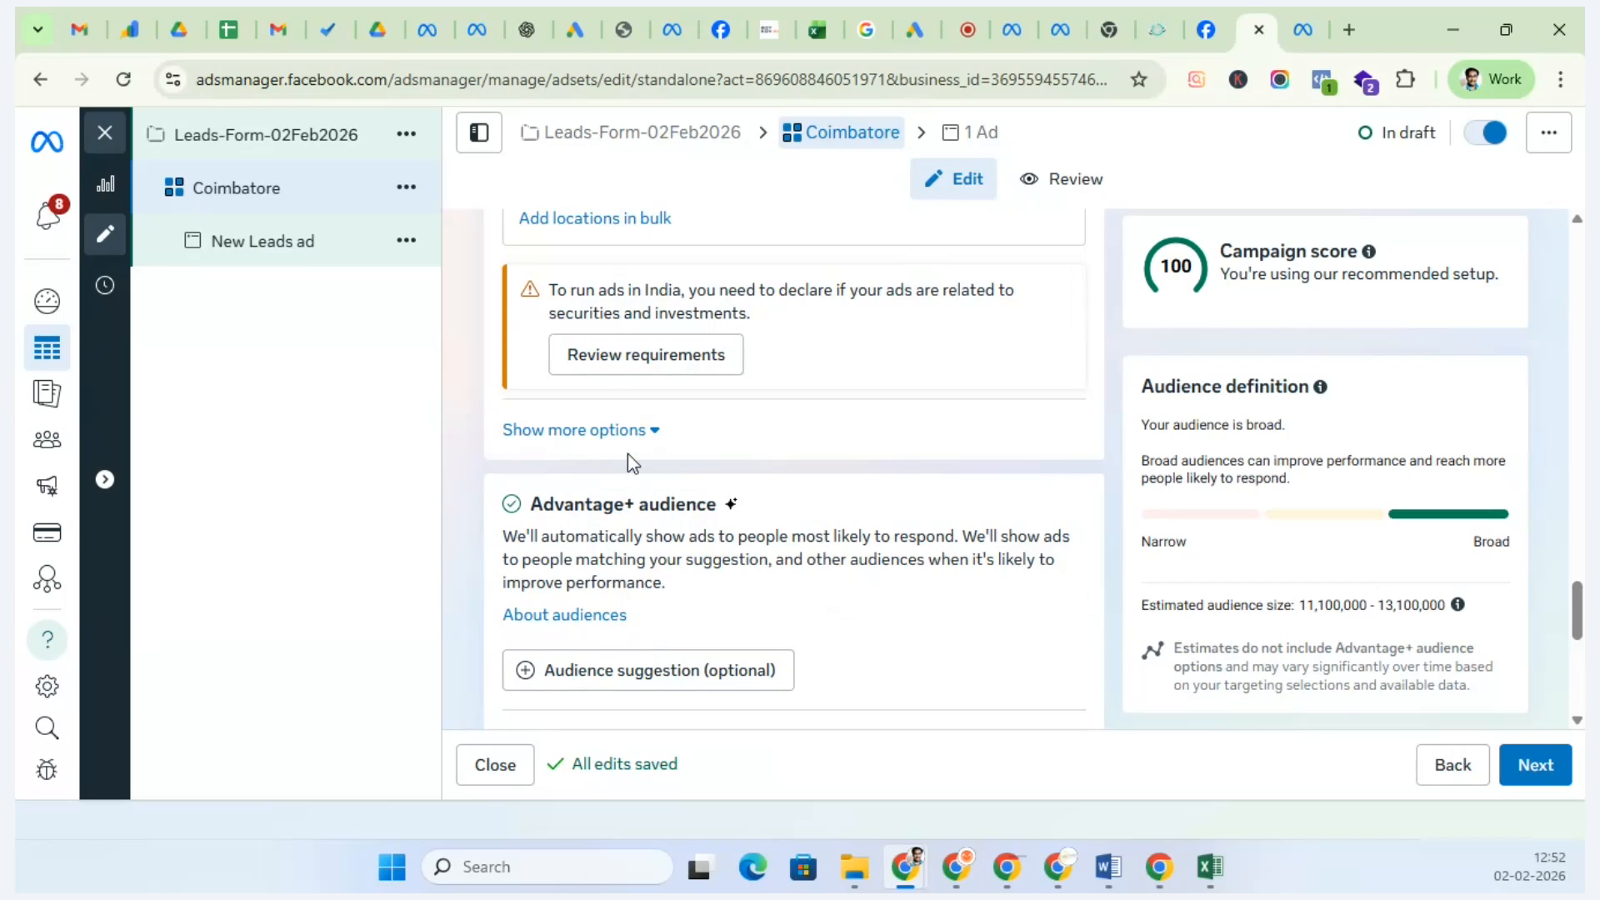
{"action": "left_click", "coordinate": [605, 431]}
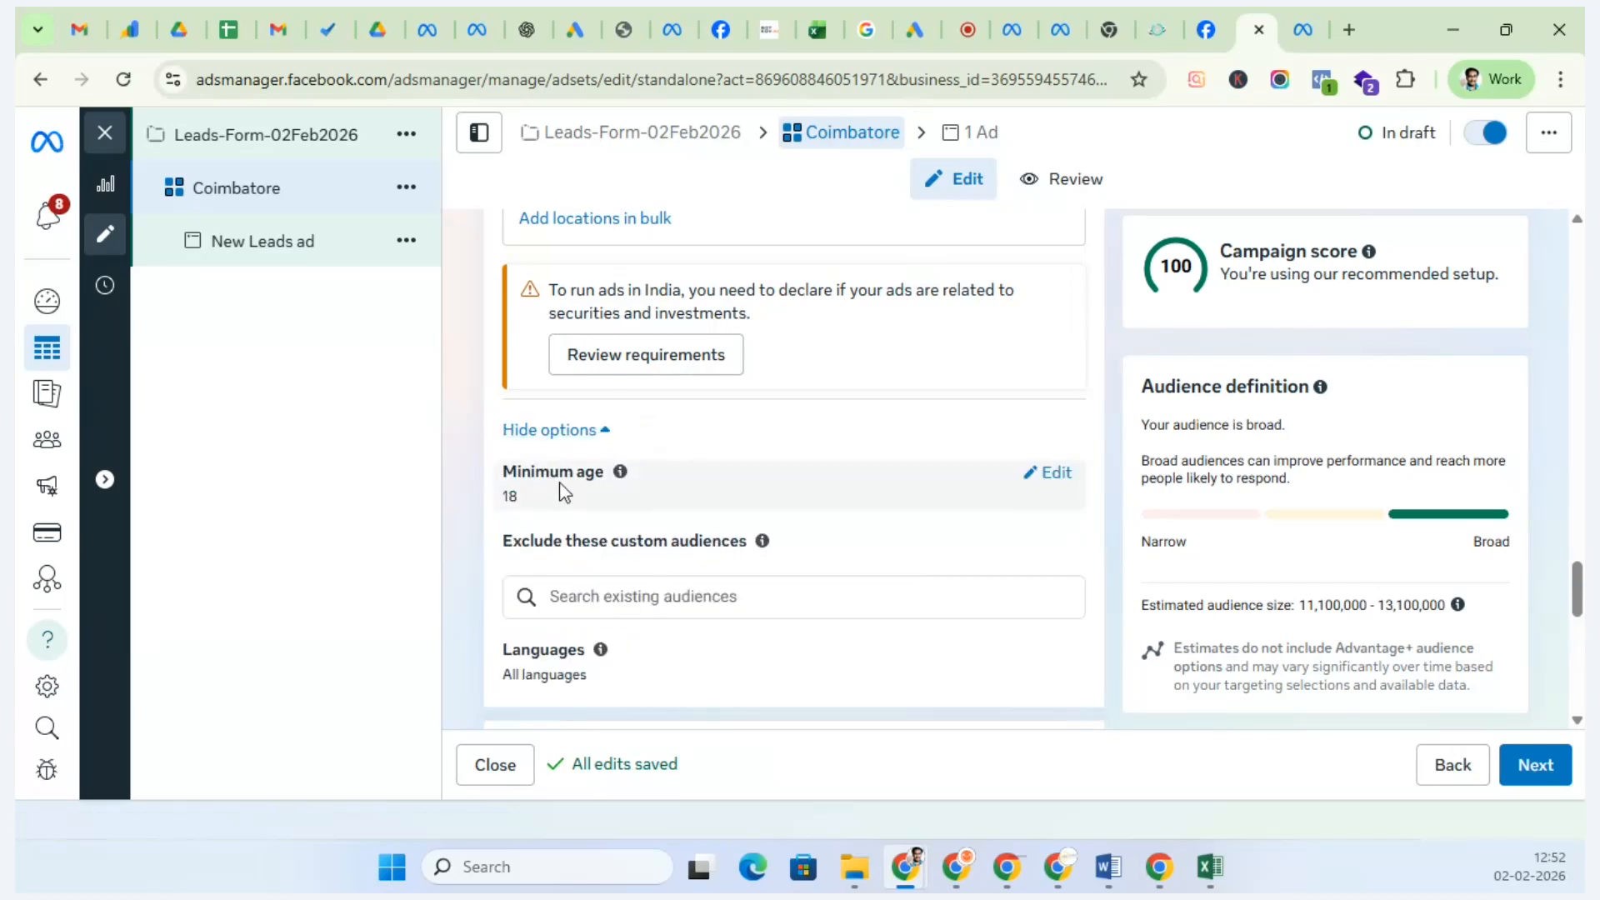
{"action": "scroll", "coordinate": [558, 500], "scroll_direction": "down", "scroll_amount": 3}
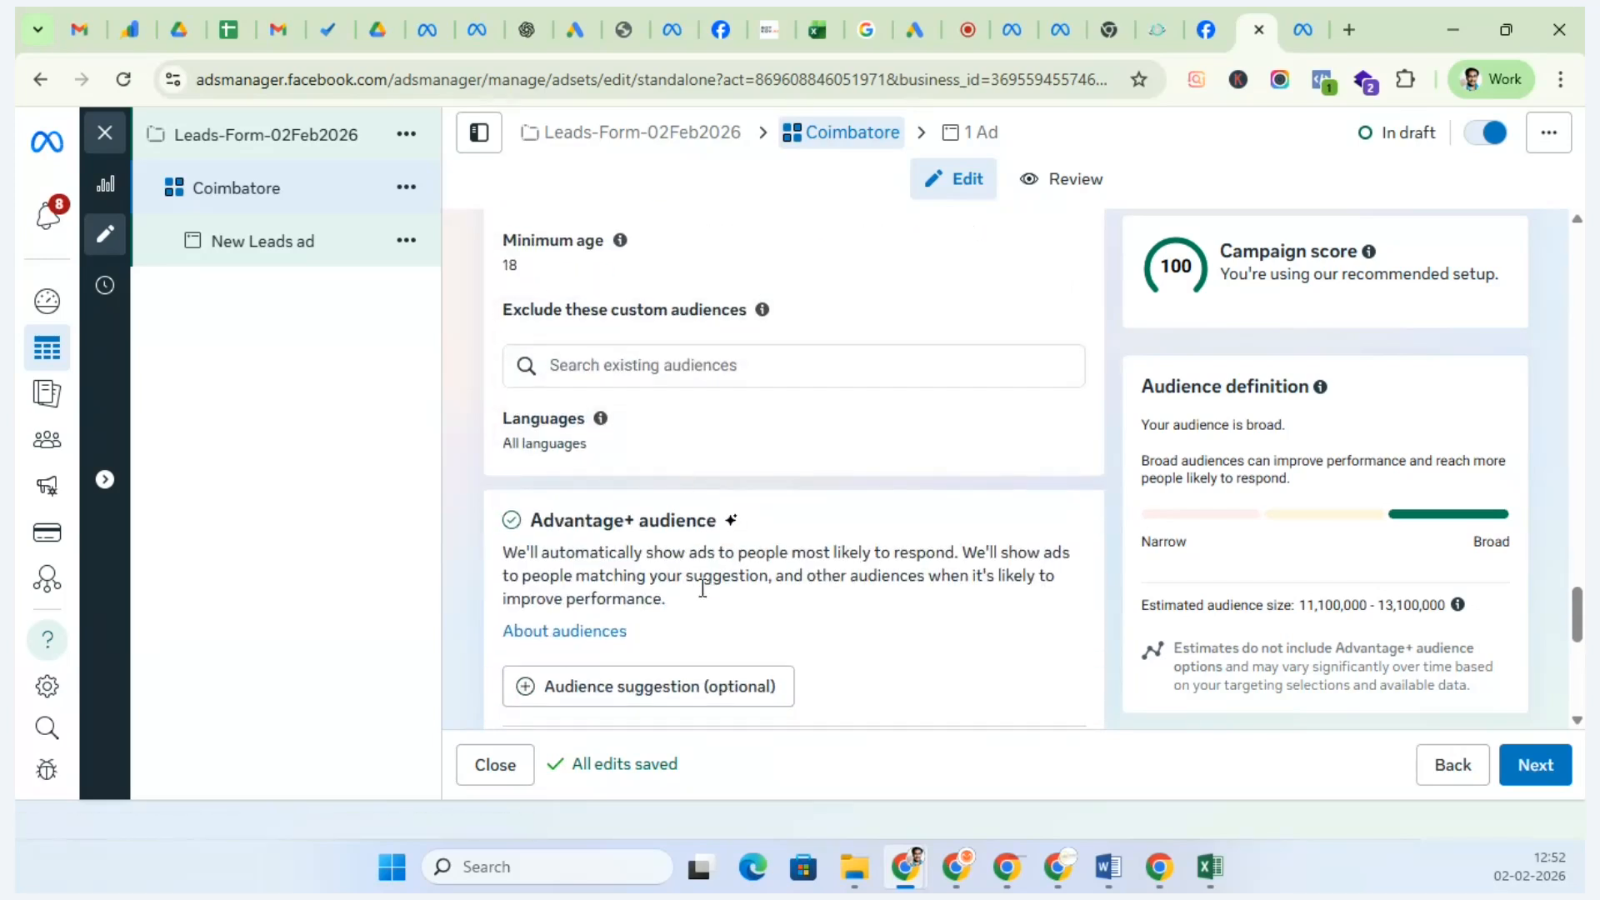
{"action": "scroll", "coordinate": [550, 523], "scroll_direction": "down", "scroll_amount": 3}
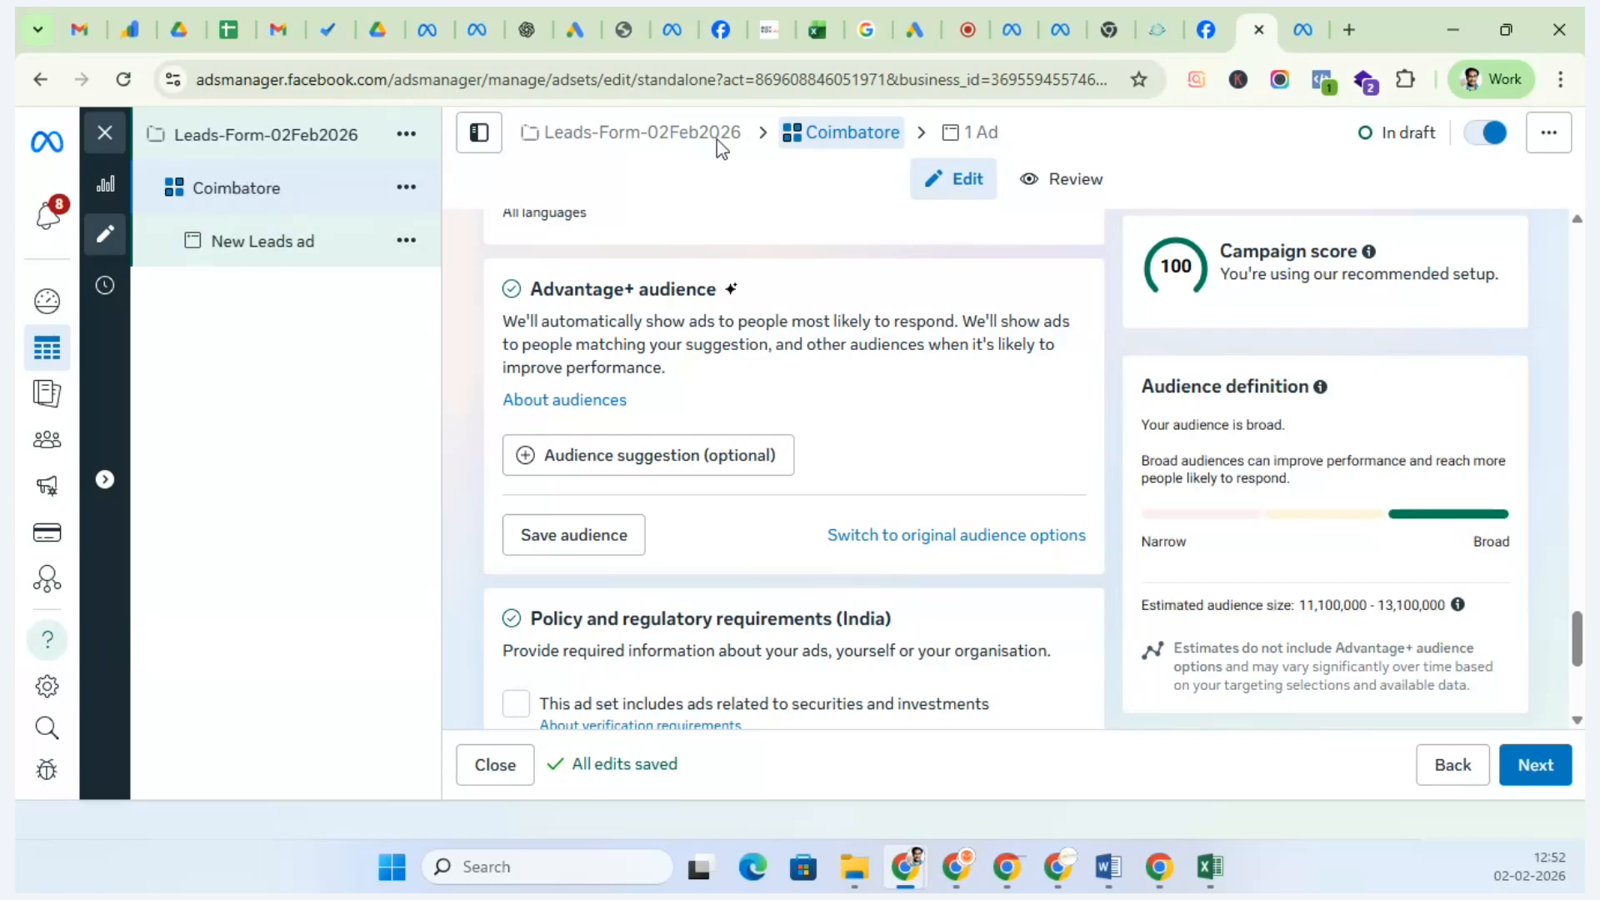
{"action": "left_click", "coordinate": [964, 15]}
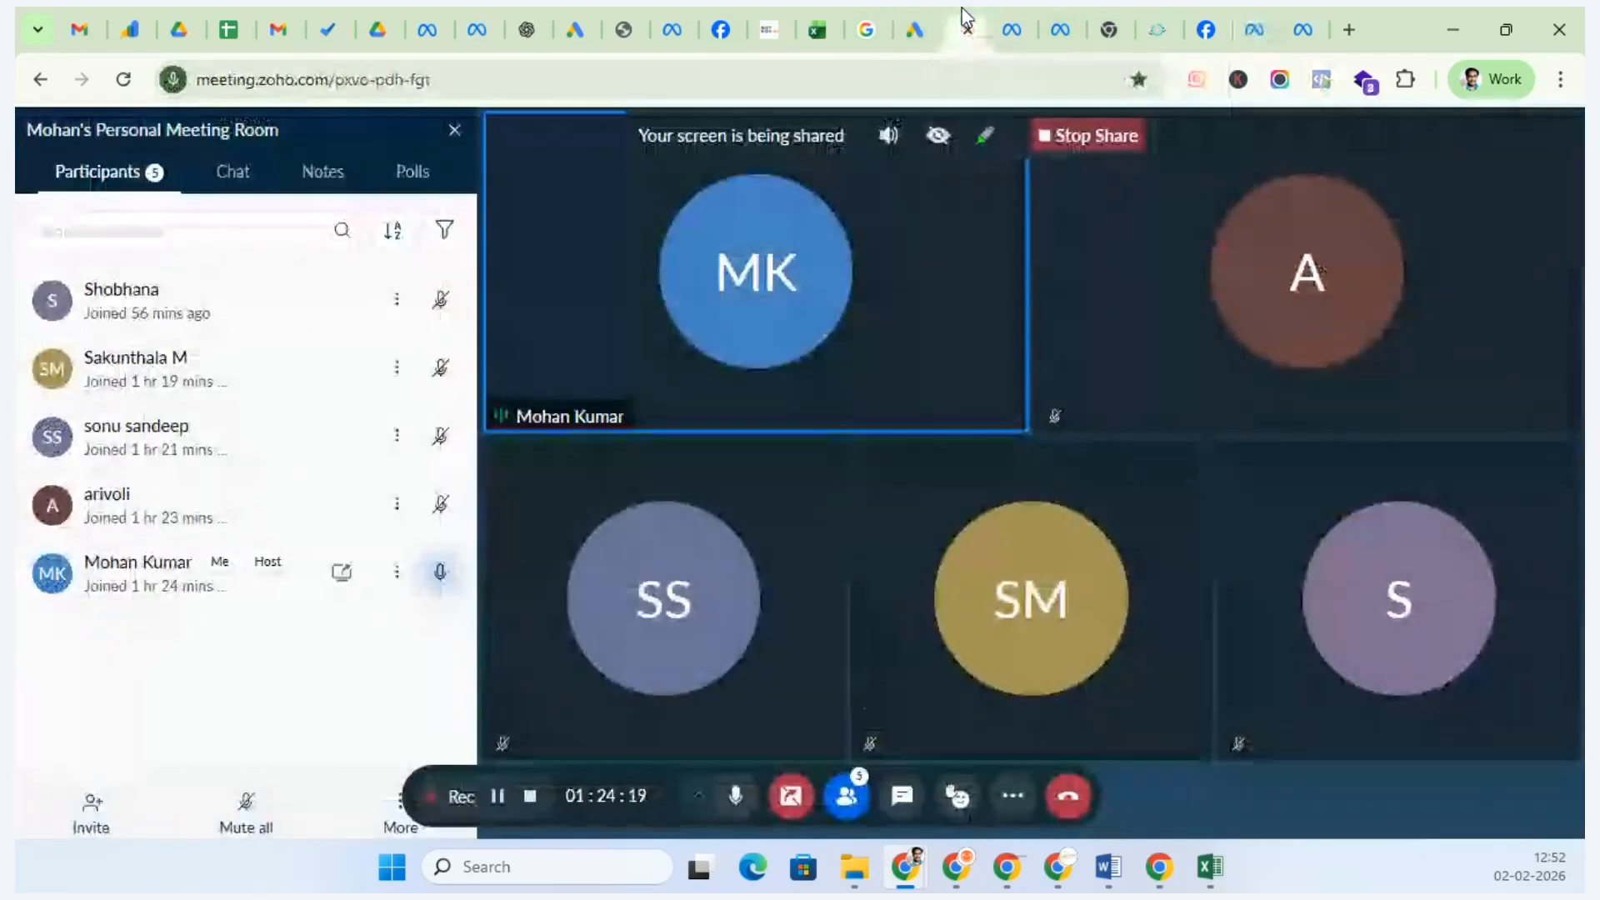